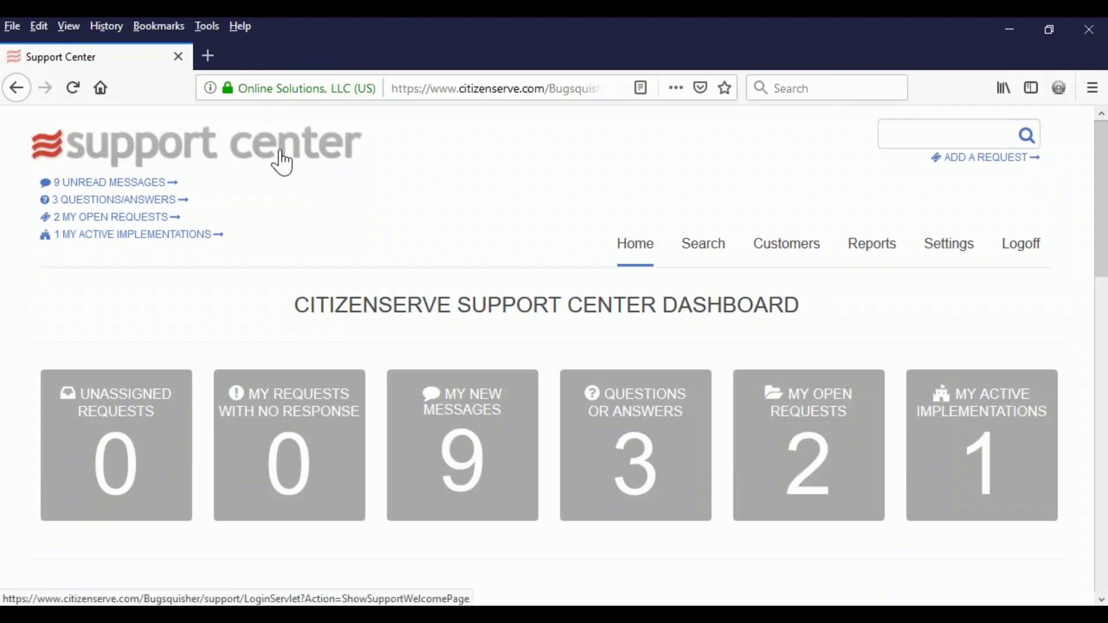
# - Review the Our Stats section, highlighting the urgent and standard response time headers
pyautogui.scroll(-3, 475, 287)
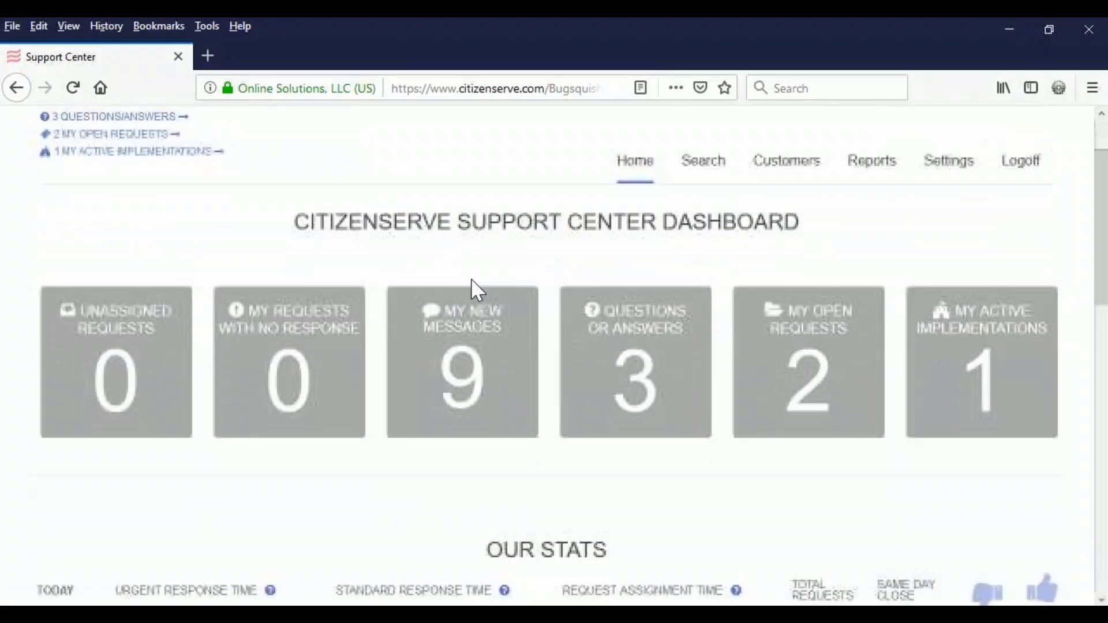
pyautogui.scroll(-8, 467, 288)
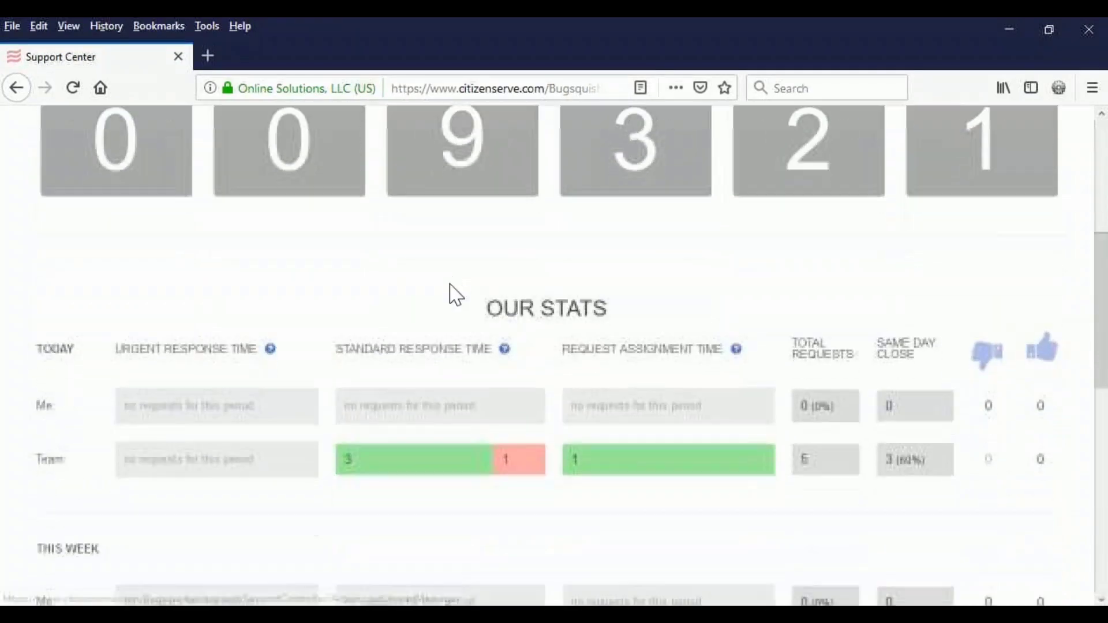
pyautogui.moveTo(486, 267); pyautogui.dragTo(608, 266)
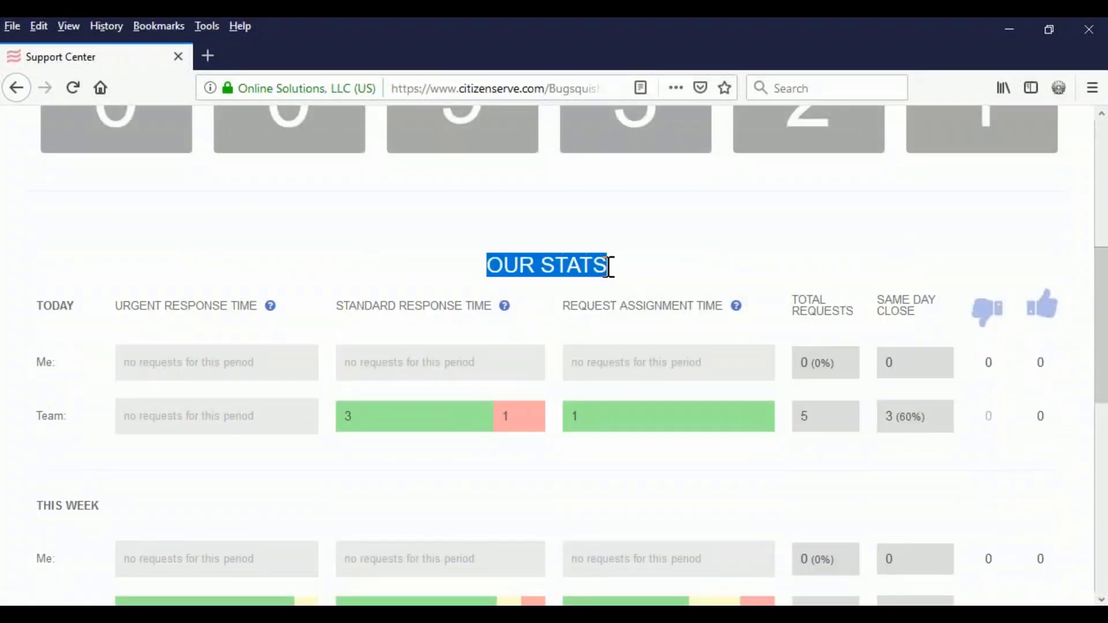
pyautogui.scroll(-3, 601, 274)
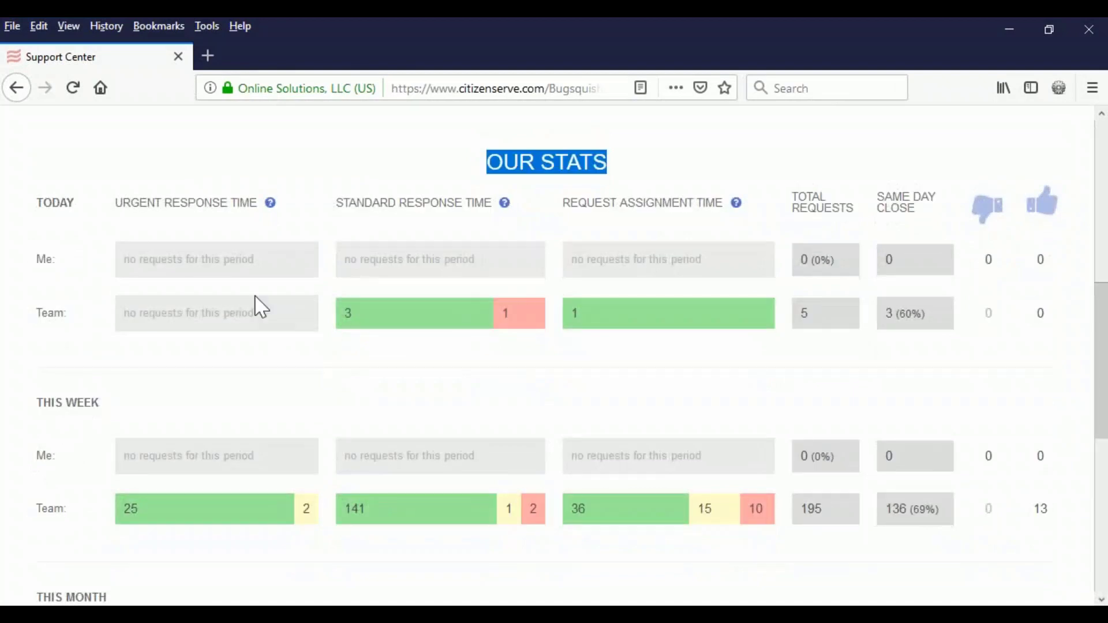
pyautogui.moveTo(116, 202); pyautogui.dragTo(260, 223)
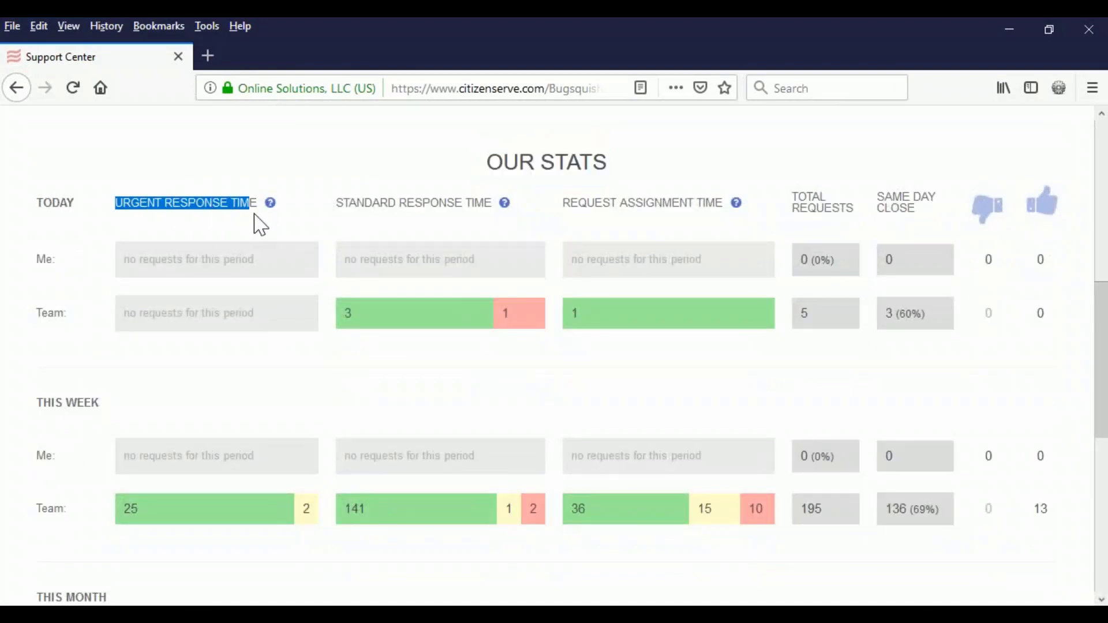
pyautogui.moveTo(335, 203); pyautogui.dragTo(507, 215)
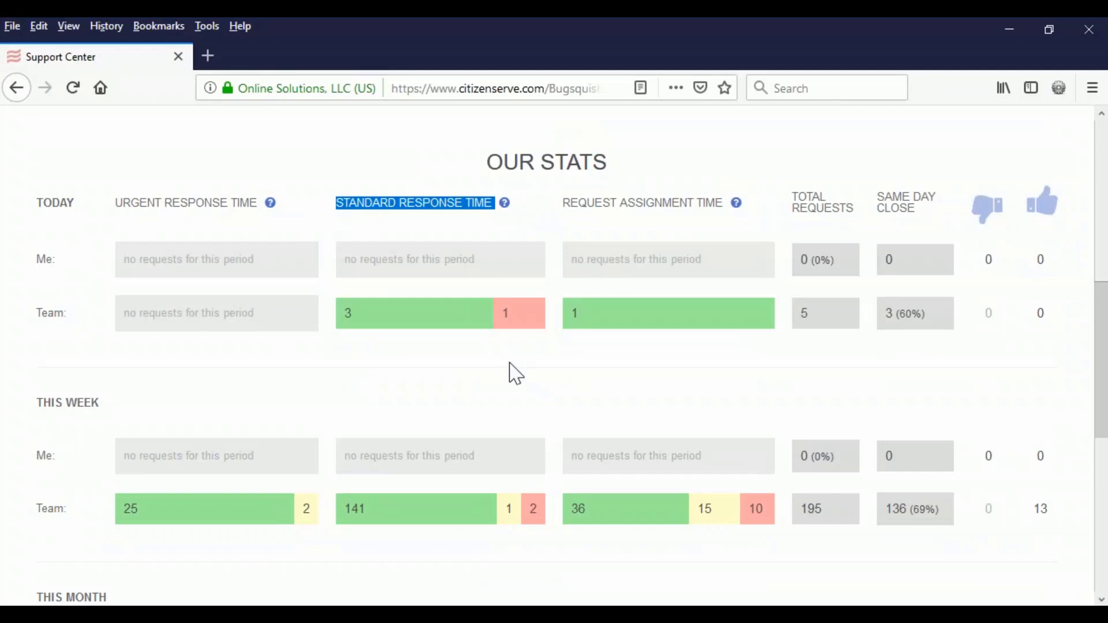
# - Highlight this year's team figures 1348 and 203, then minimize the support center window
pyautogui.scroll(-4, 515, 374)
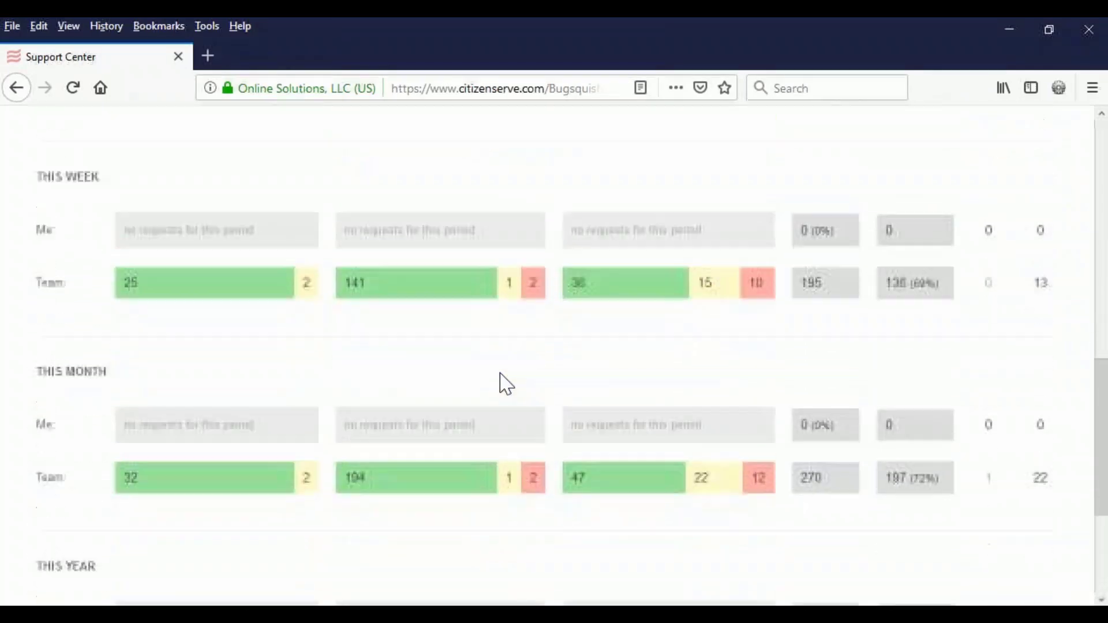
pyautogui.scroll(-3, 506, 384)
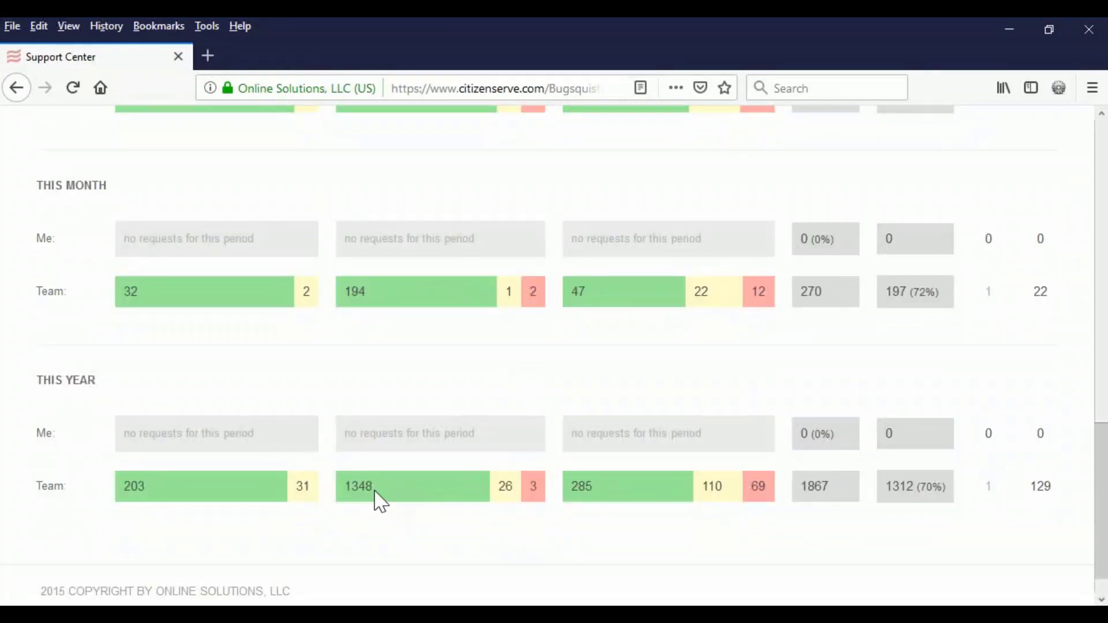
pyautogui.moveTo(374, 491); pyautogui.dragTo(340, 508)
pyautogui.moveTo(154, 495); pyautogui.dragTo(119, 496)
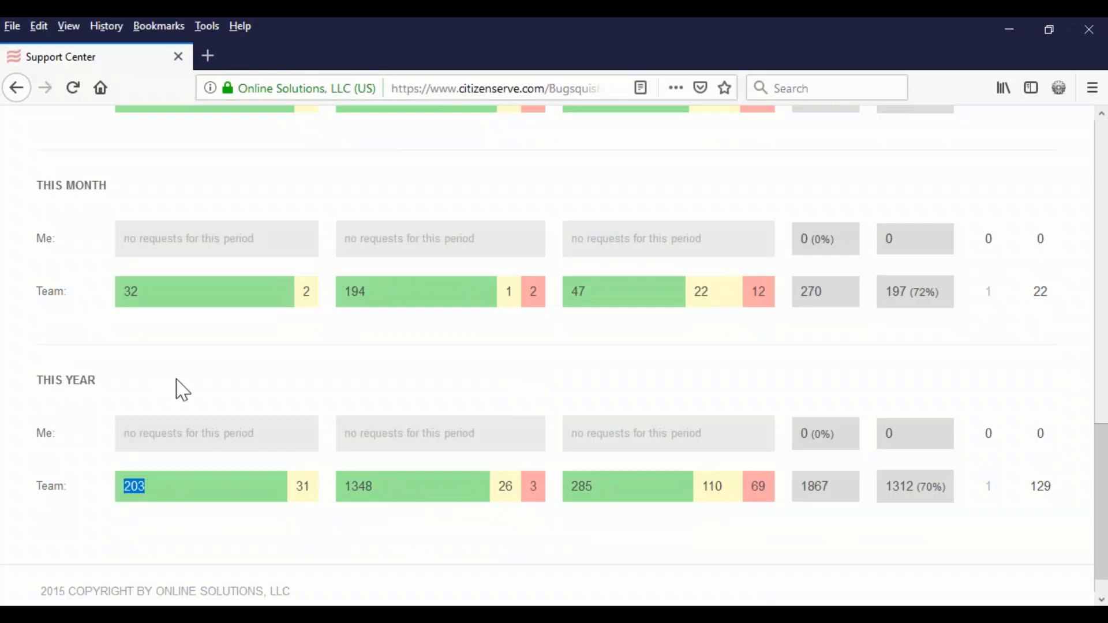
pyautogui.scroll(3, 182, 388)
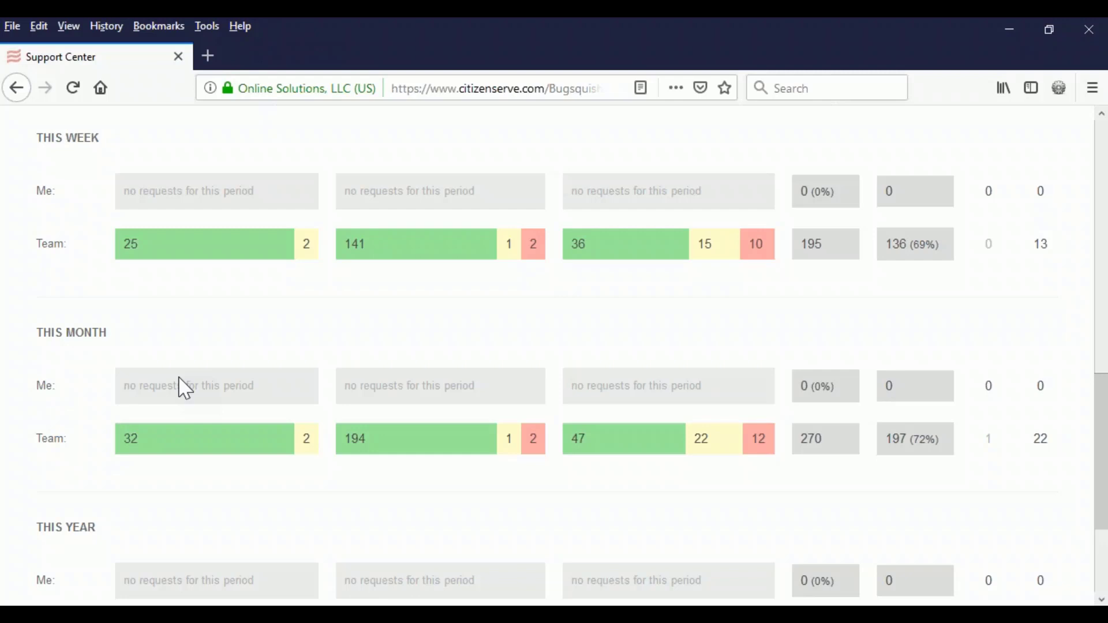
pyautogui.click(1002, 30)
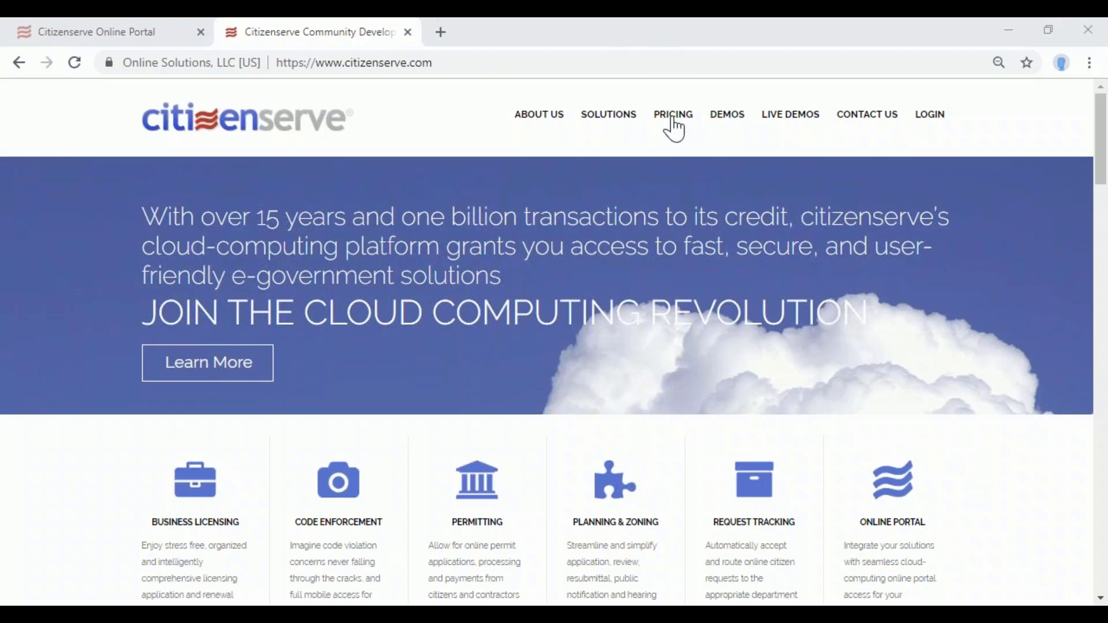
# - Go to the Demo Center and then the Live Demos page on the Citizenserve website
pyautogui.click(734, 127)
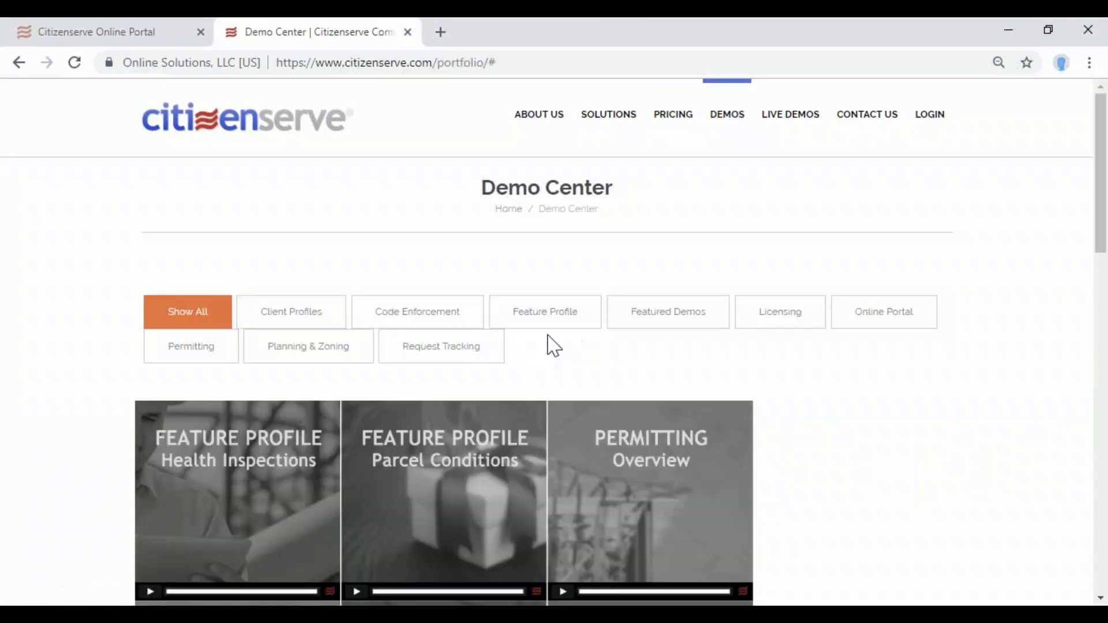
pyautogui.moveTo(496, 184); pyautogui.dragTo(481, 183)
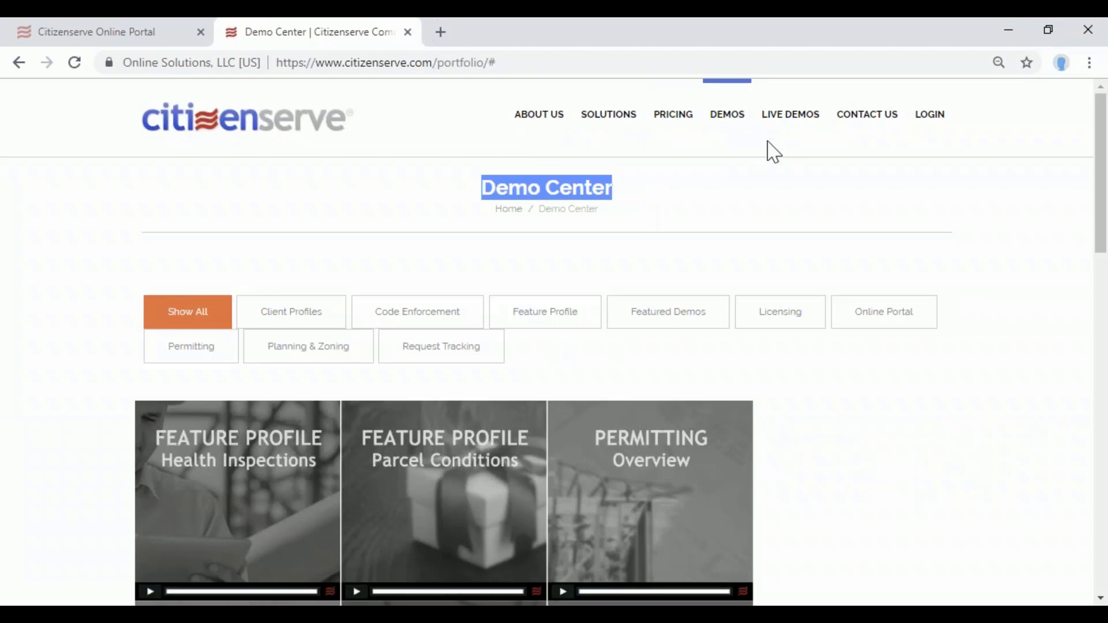
pyautogui.click(790, 114)
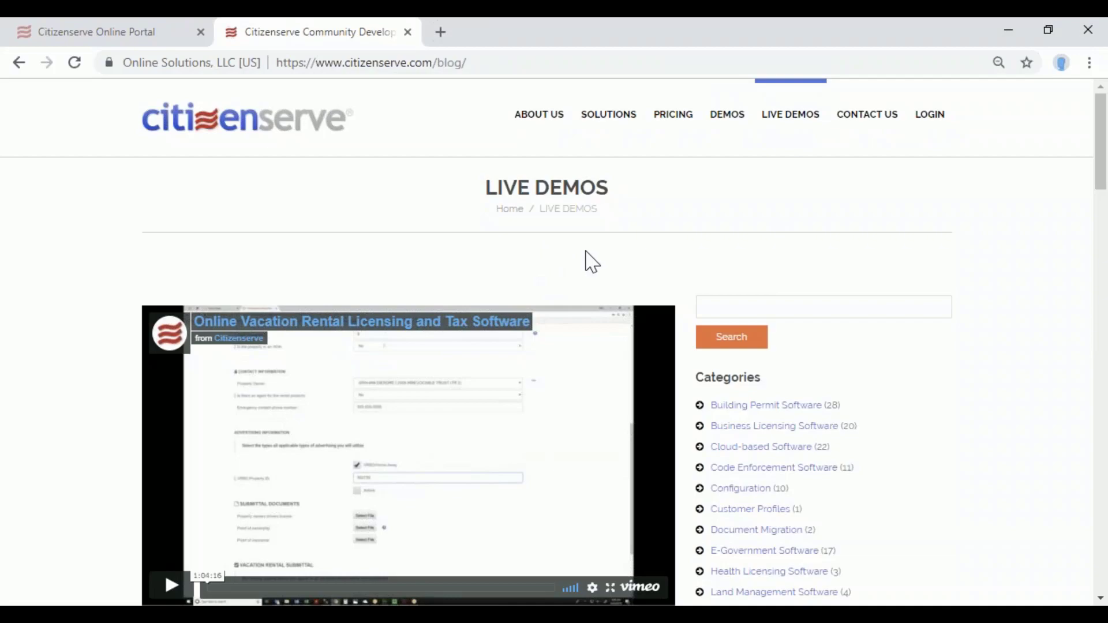
pyautogui.moveTo(1100, 116); pyautogui.dragTo(1100, 397)
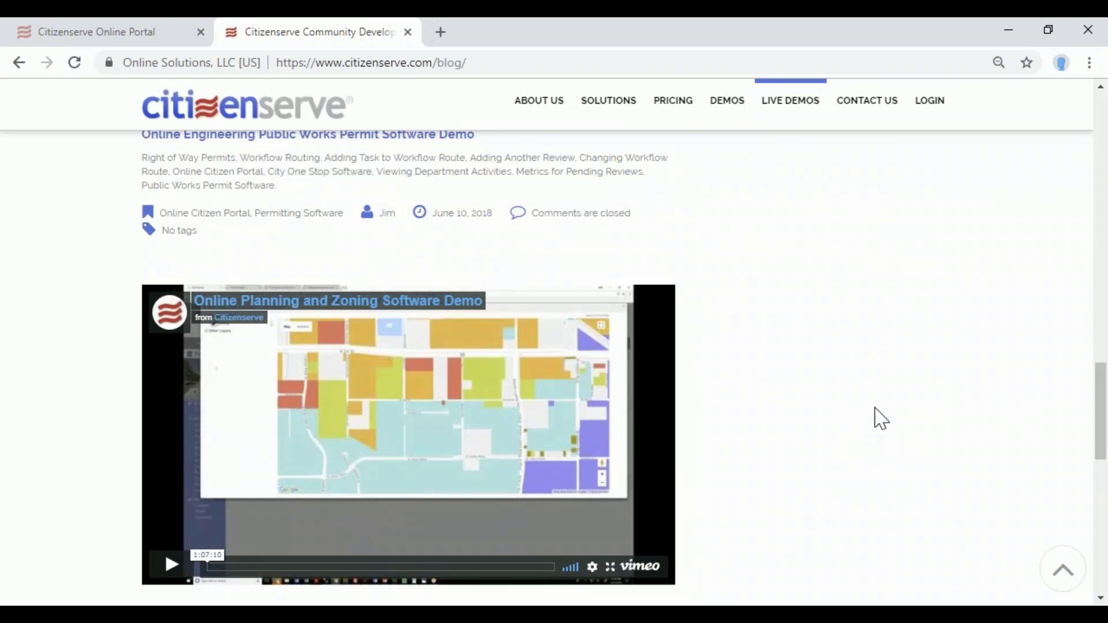
pyautogui.moveTo(1101, 410); pyautogui.dragTo(1100, 155)
# - Search the blog for 'health linensing' and close that tab to return to the portal
pyautogui.click(825, 317)
pyautogui.write('h')
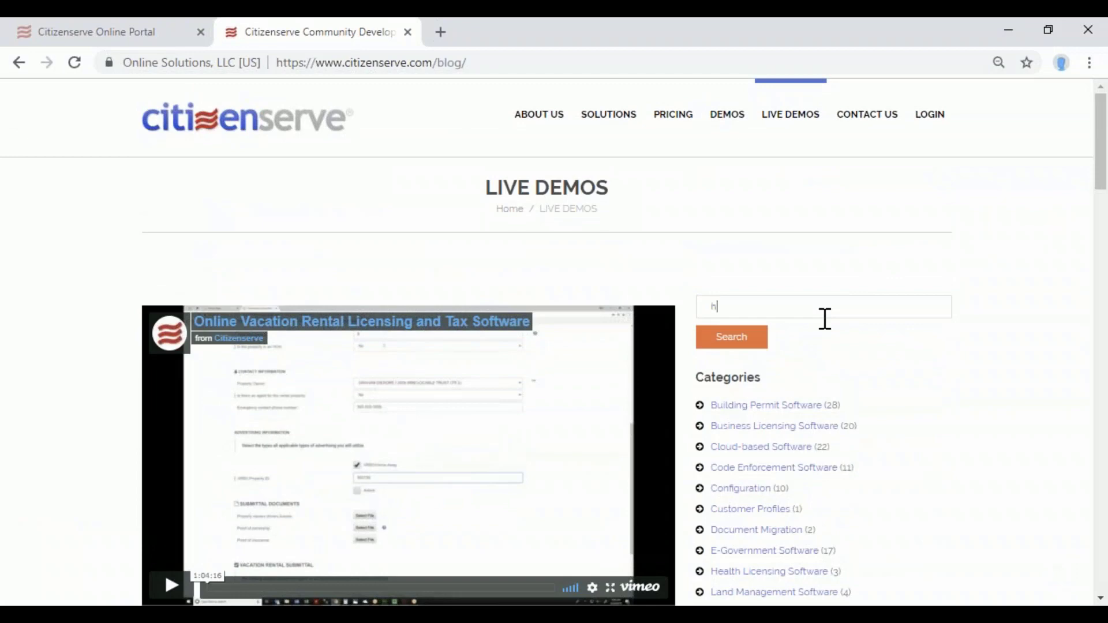
pyautogui.write('ealth linensing')
pyautogui.press('Return')
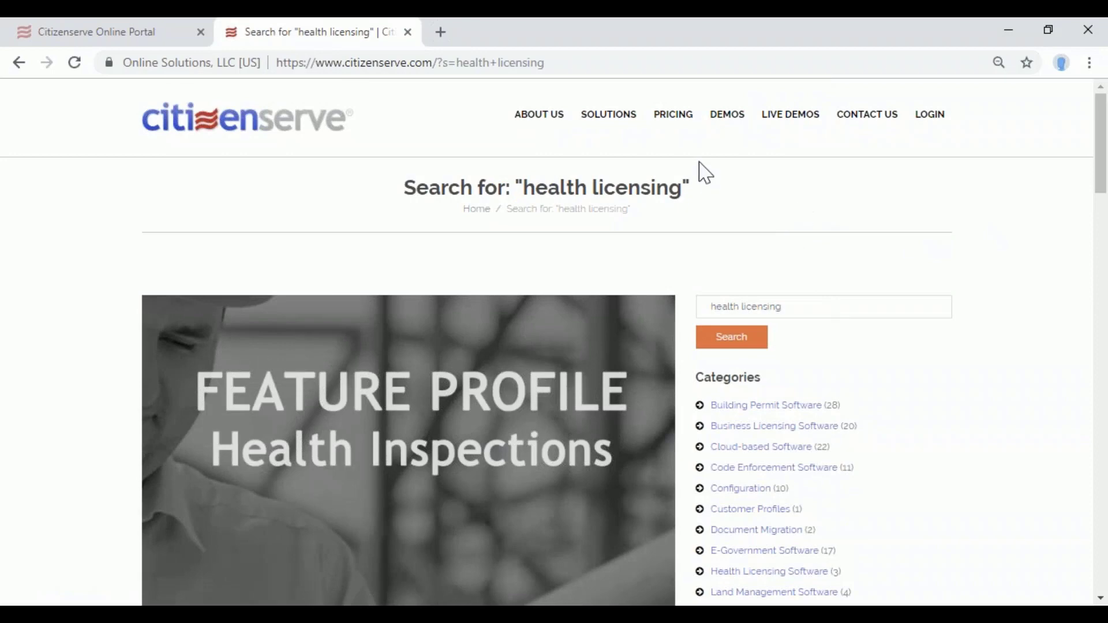
pyautogui.click(408, 33)
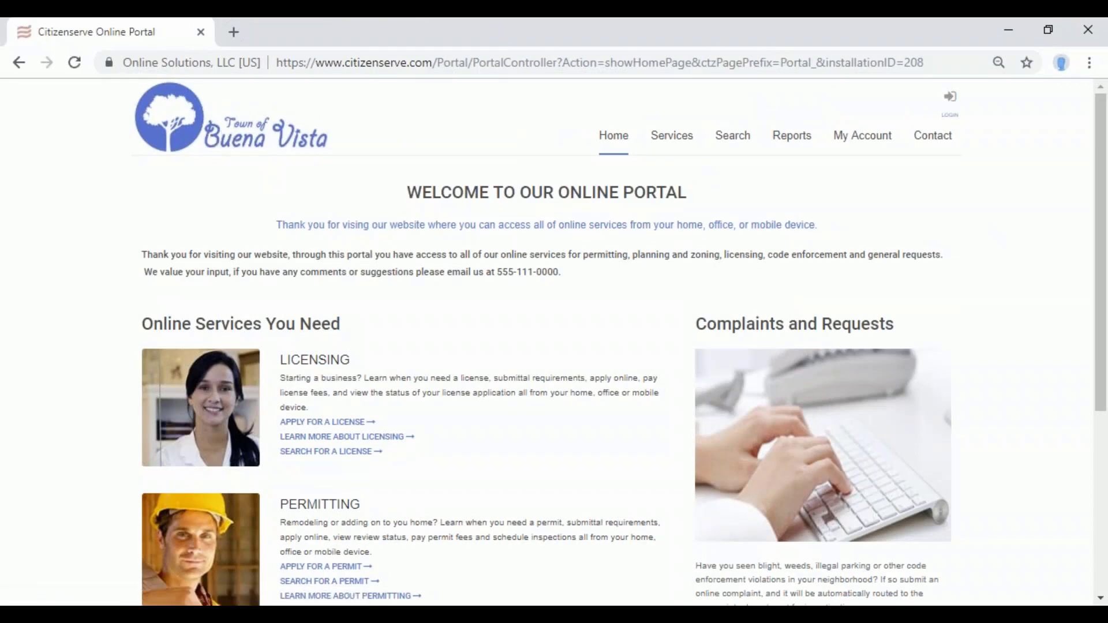
# - Zoom in the portal homepage, look over the Licensing section, and go to Reports
pyautogui.hotkey('ctrl', '+')
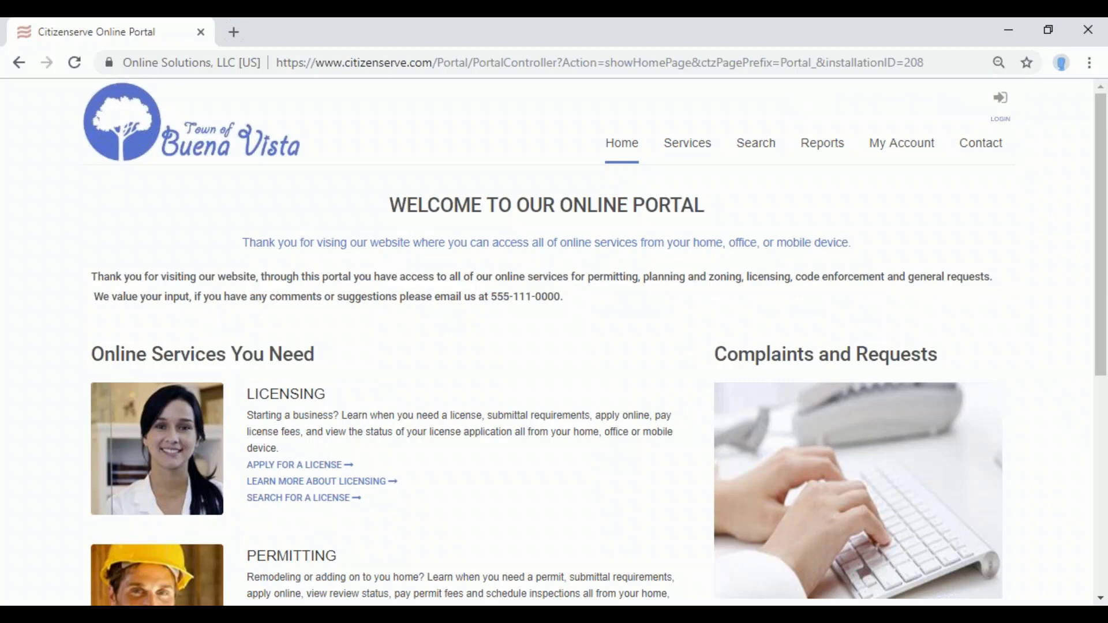
pyautogui.moveTo(721, 158)
pyautogui.moveTo(246, 395); pyautogui.dragTo(320, 396)
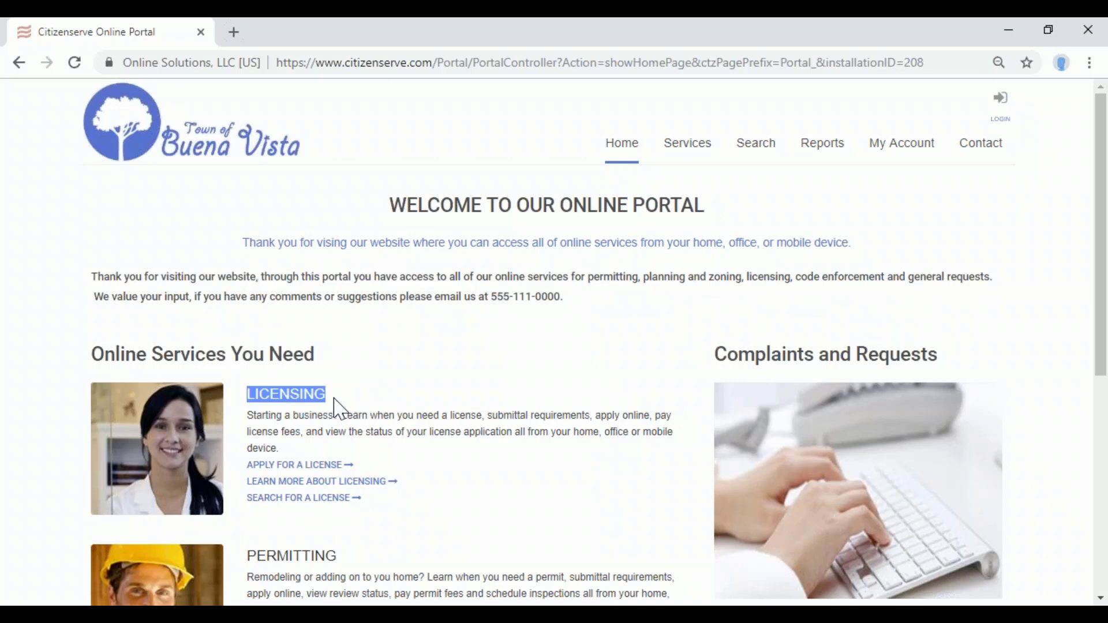
pyautogui.click(827, 155)
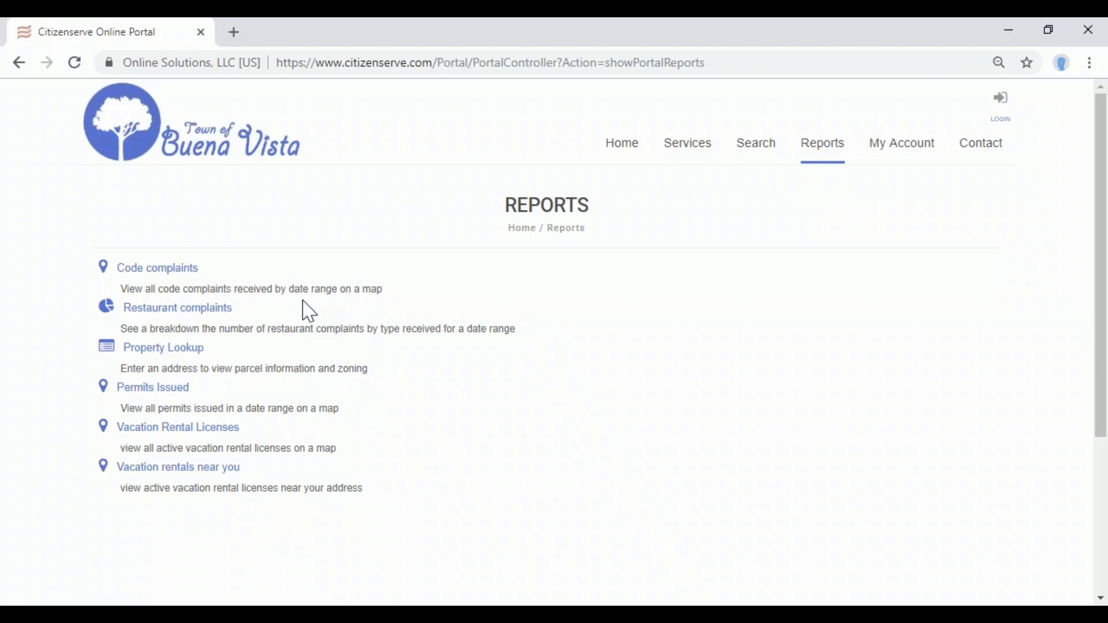
# - Run the Code complaints map report for 08/06/2018 to 02/06/2019
pyautogui.click(168, 281)
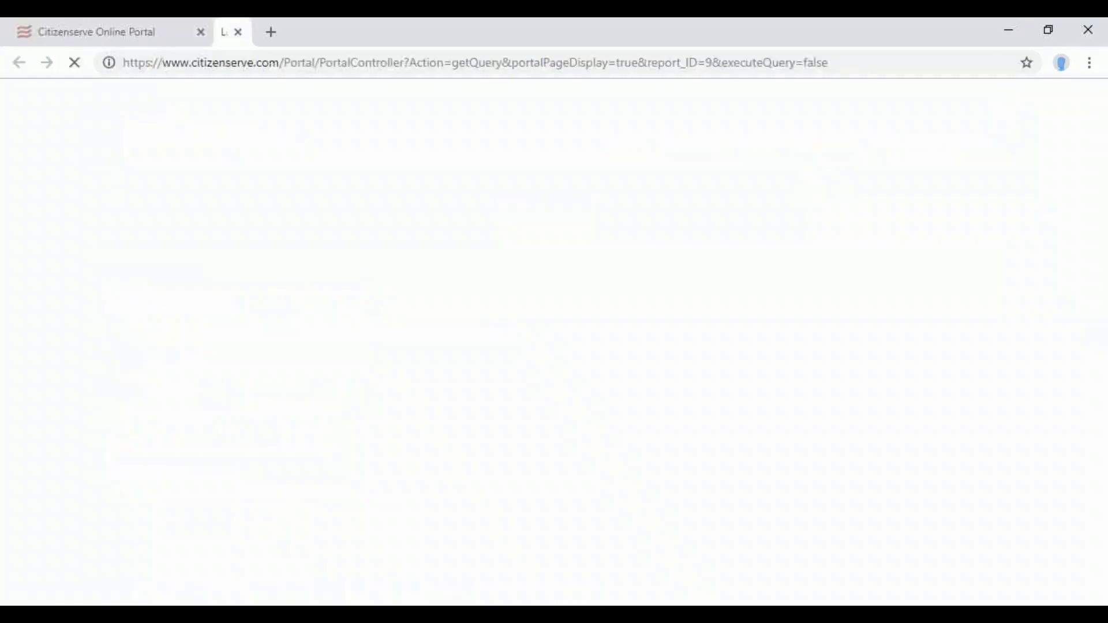
pyautogui.click(334, 272)
pyautogui.click(266, 297)
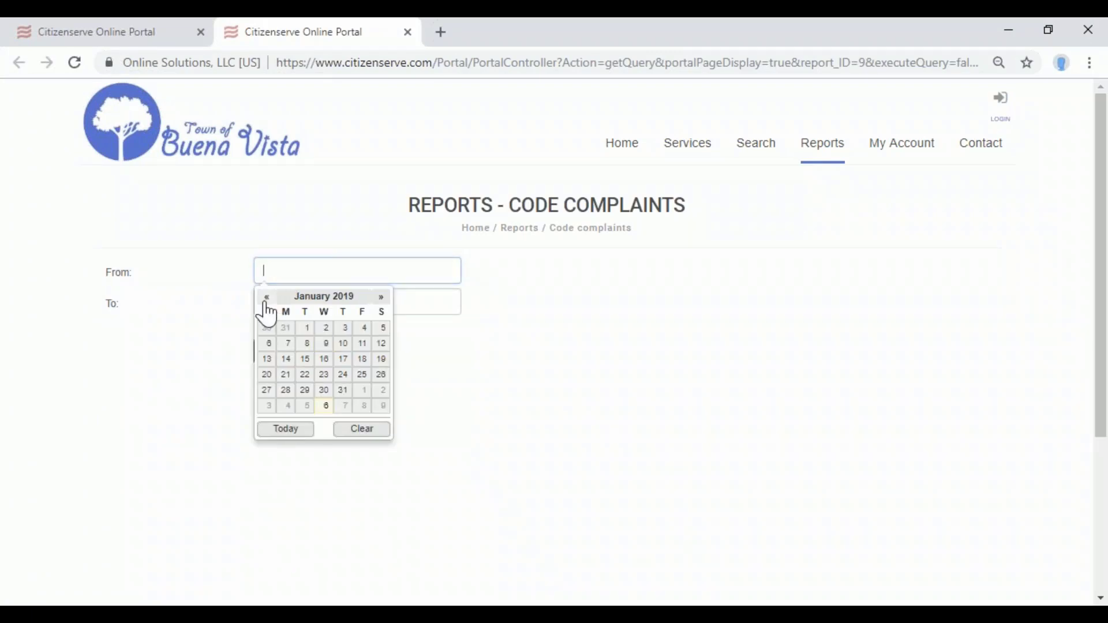
pyautogui.click(266, 297)
pyautogui.click(267, 297)
pyautogui.click(266, 297)
pyautogui.click(267, 297)
pyautogui.click(266, 297)
pyautogui.click(286, 344)
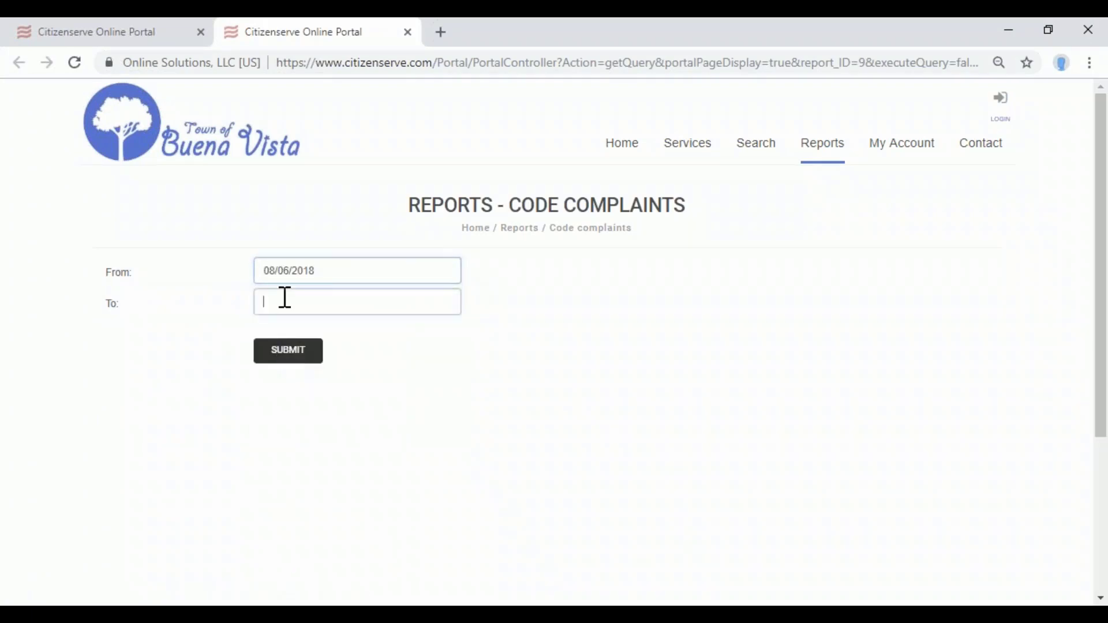
pyautogui.click(284, 298)
pyautogui.click(325, 375)
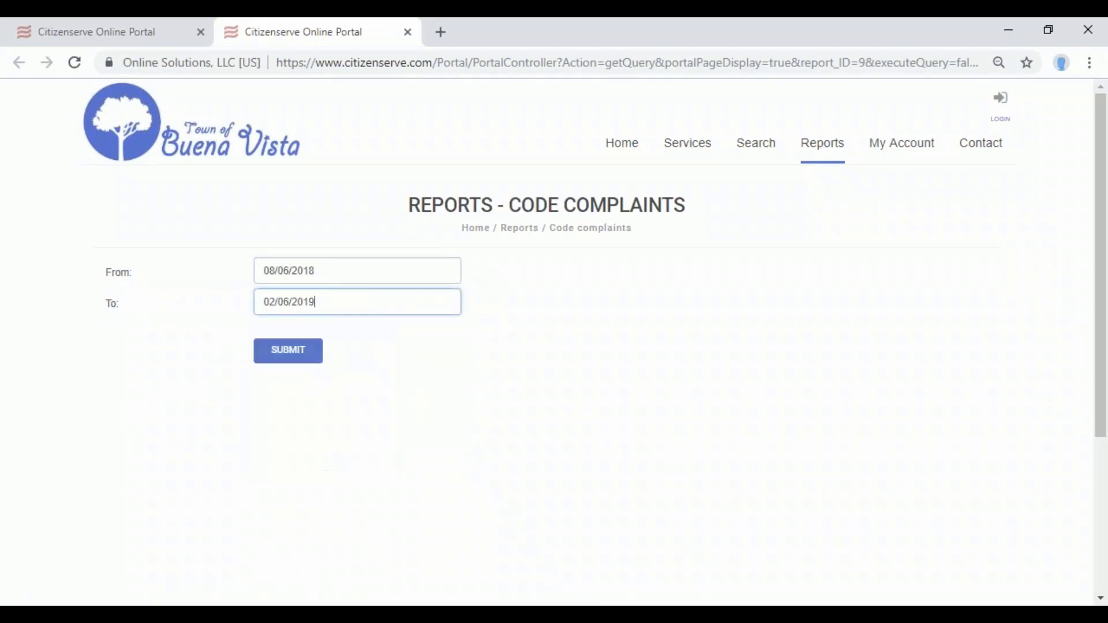
pyautogui.click(309, 351)
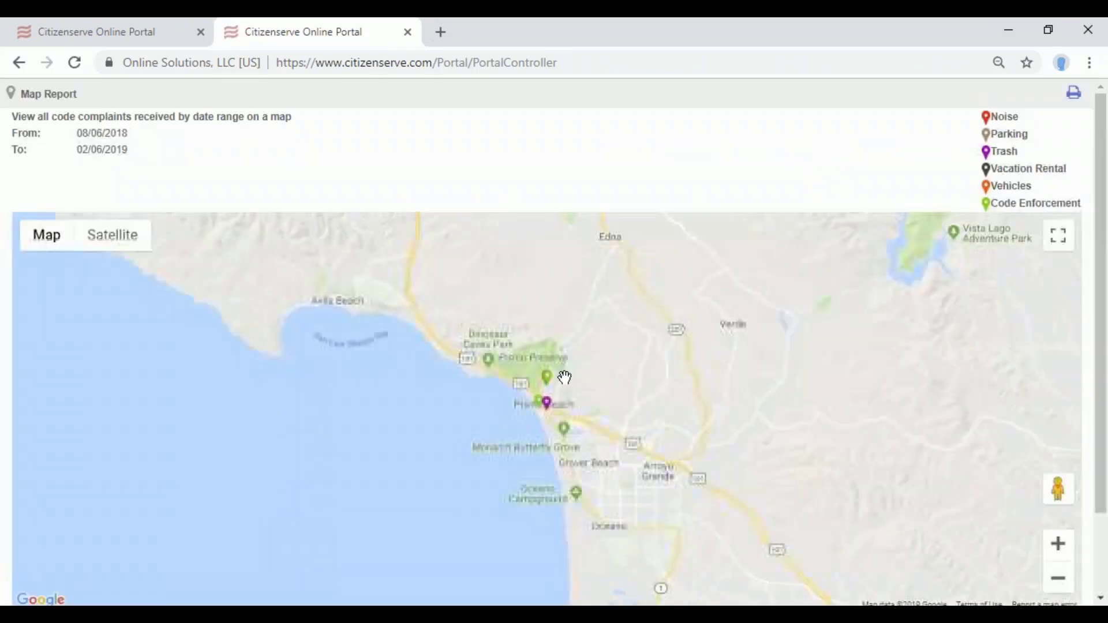
# - Pan the complaint map and view the green pin's Tall Grass complaint details
pyautogui.scroll(3, 565, 387)
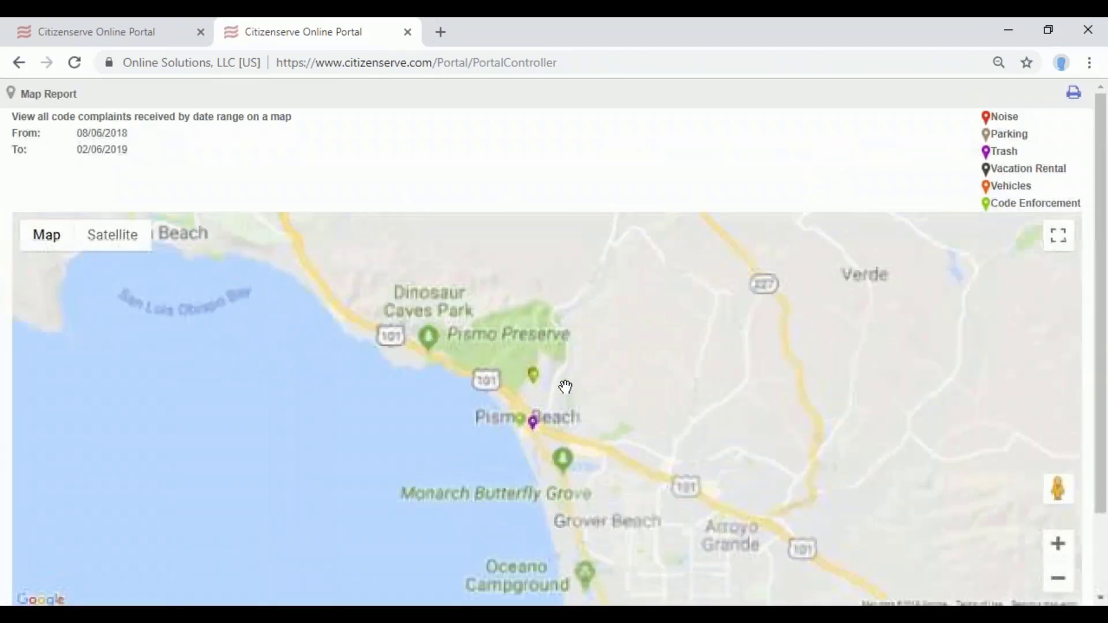
pyautogui.moveTo(502, 405); pyautogui.dragTo(524, 369)
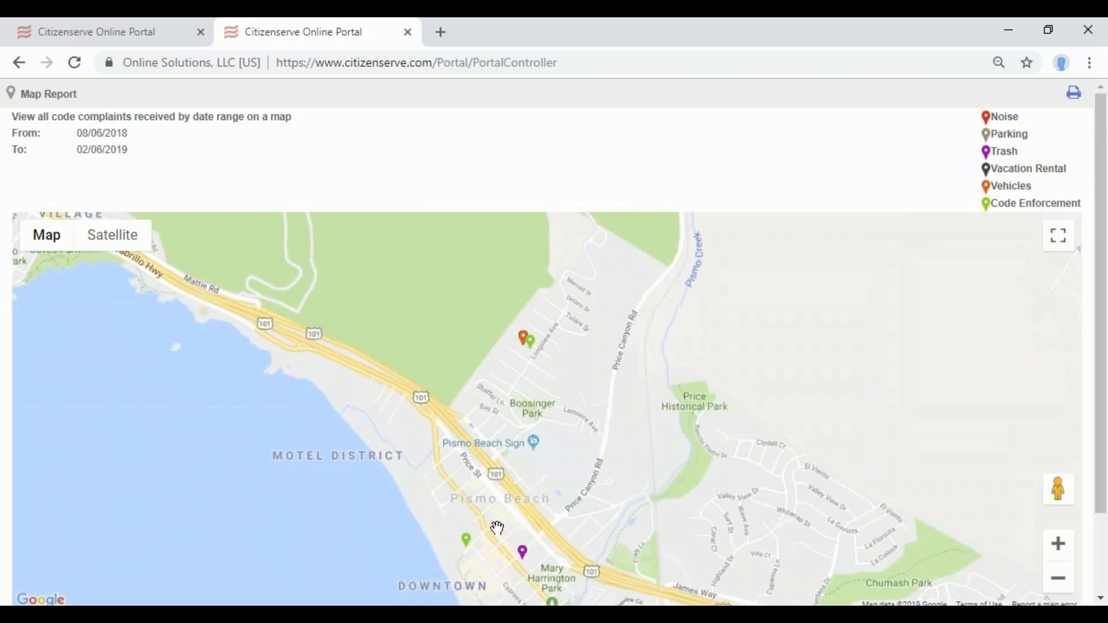
pyautogui.click(471, 540)
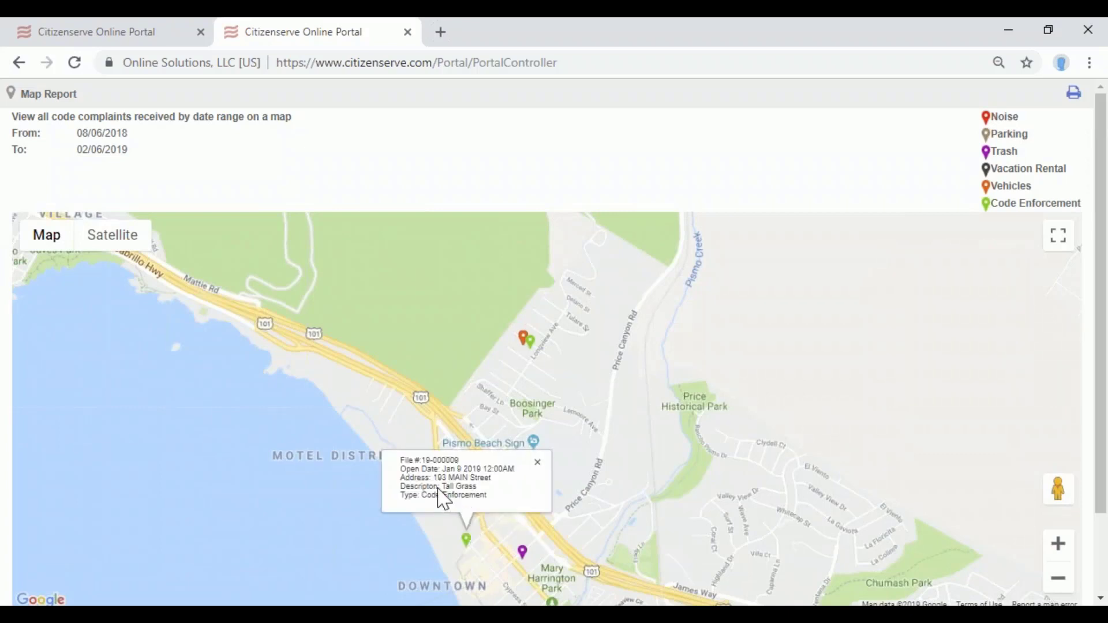
pyautogui.moveTo(443, 488); pyautogui.dragTo(479, 487)
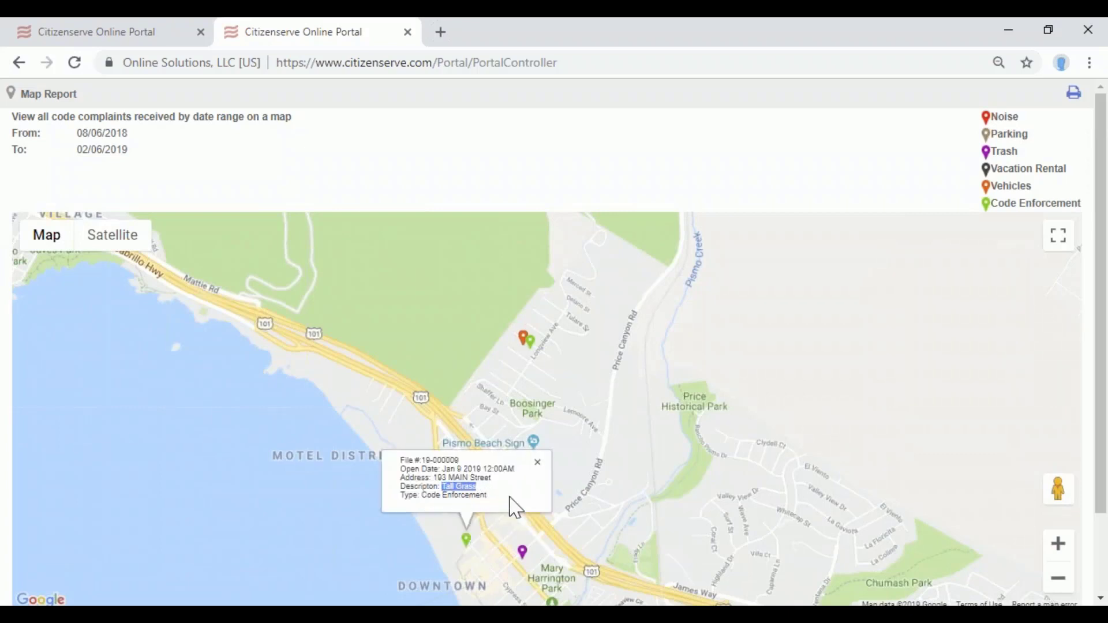
# - View the complaint in Satellite and Street View, exit Street View, and close the map tab
pyautogui.click(113, 236)
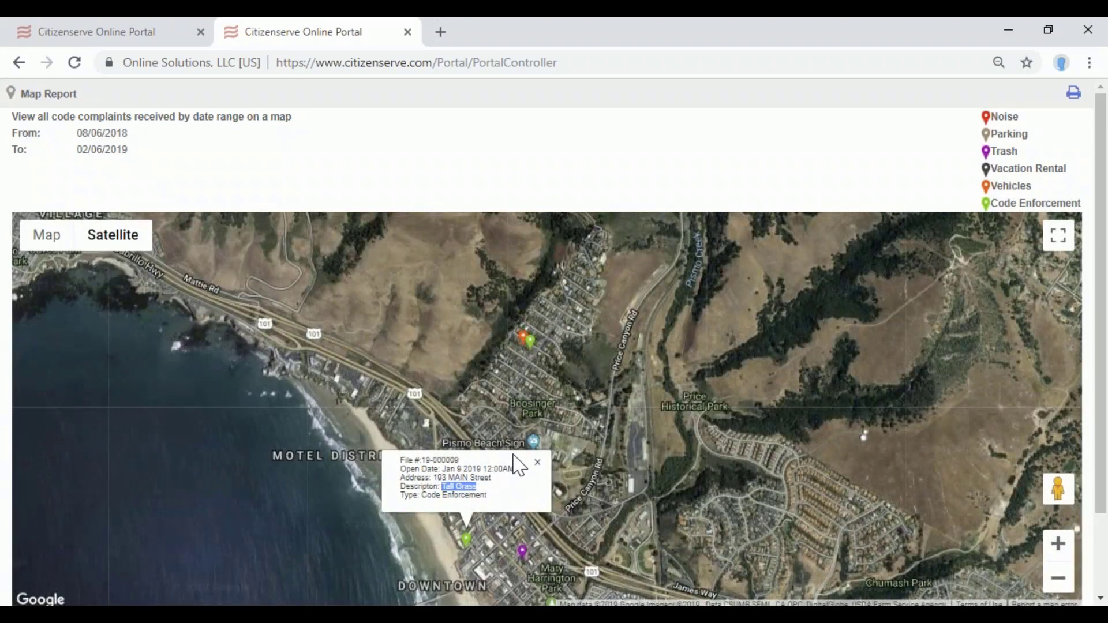
pyautogui.scroll(1, 522, 465)
pyautogui.scroll(2, 588, 471)
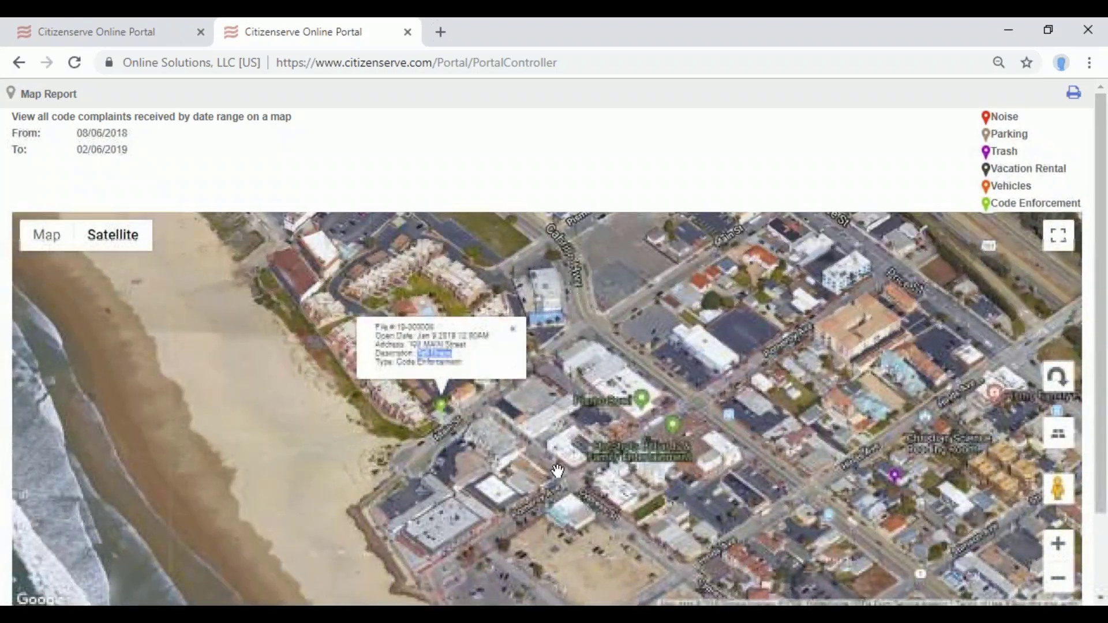
pyautogui.click(463, 396)
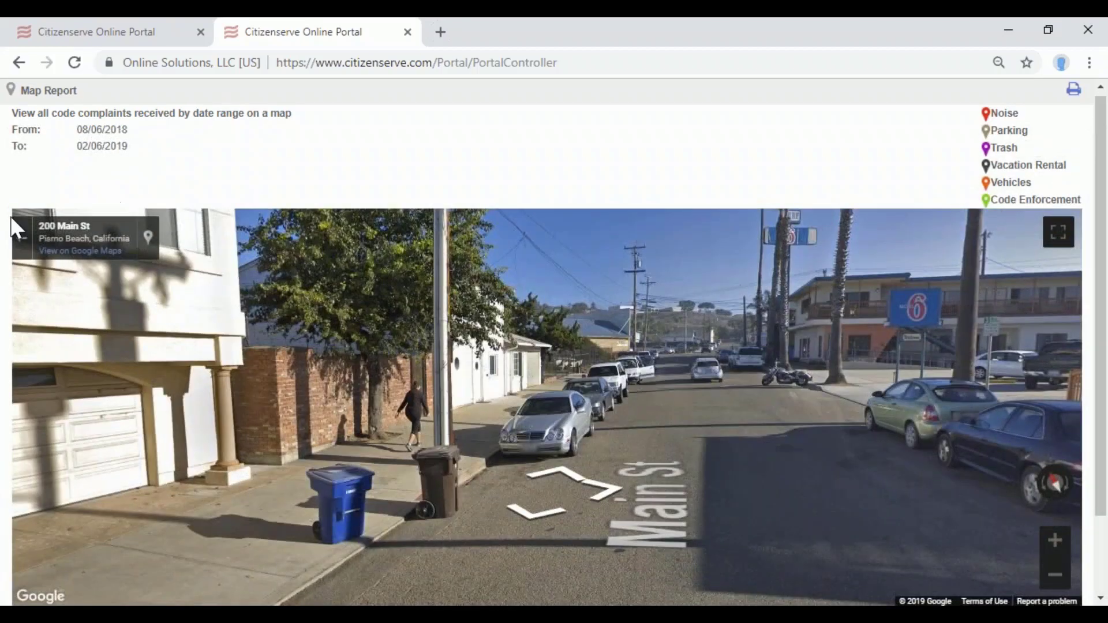
pyautogui.click(22, 238)
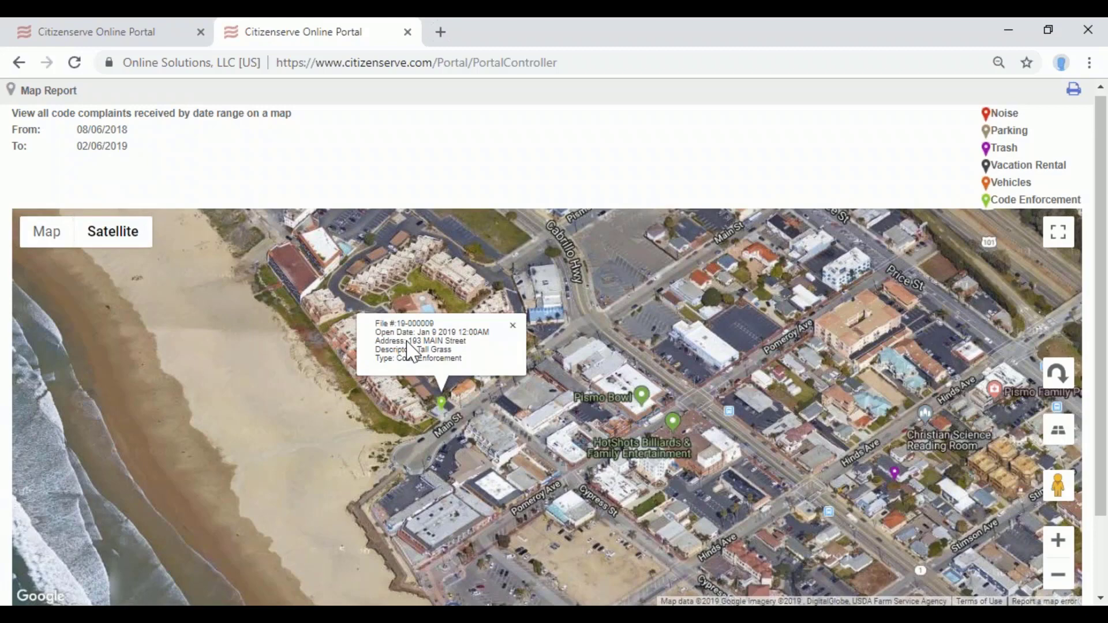
pyautogui.click(408, 32)
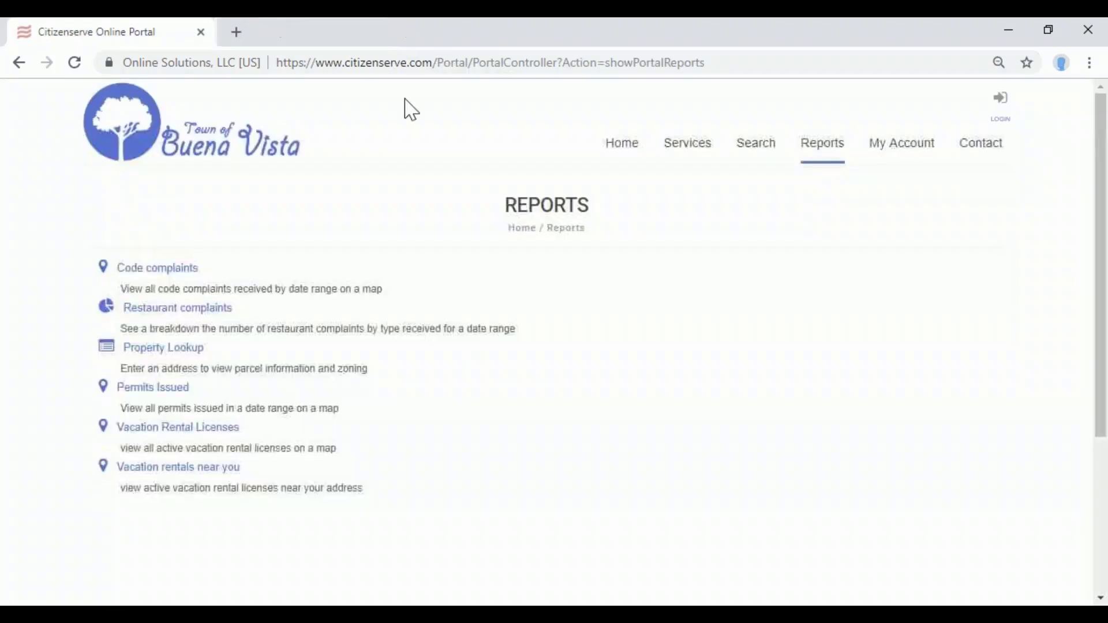
# - Run the Restaurant complaints report for 07/02/2018 through 02/06/2019
pyautogui.click(163, 307)
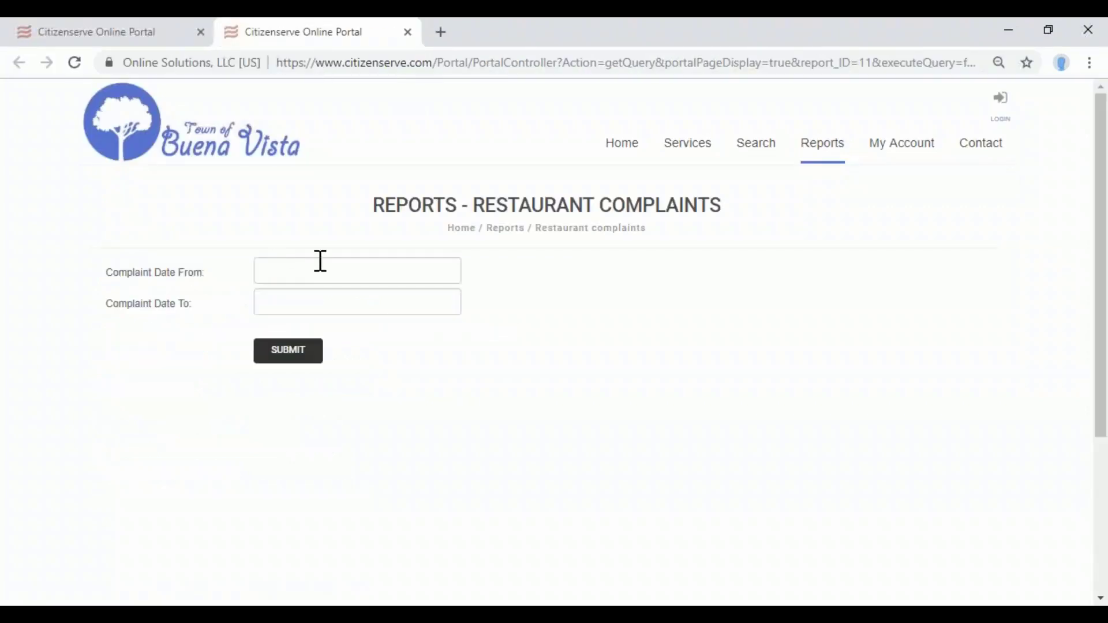
pyautogui.click(320, 261)
pyautogui.click(266, 297)
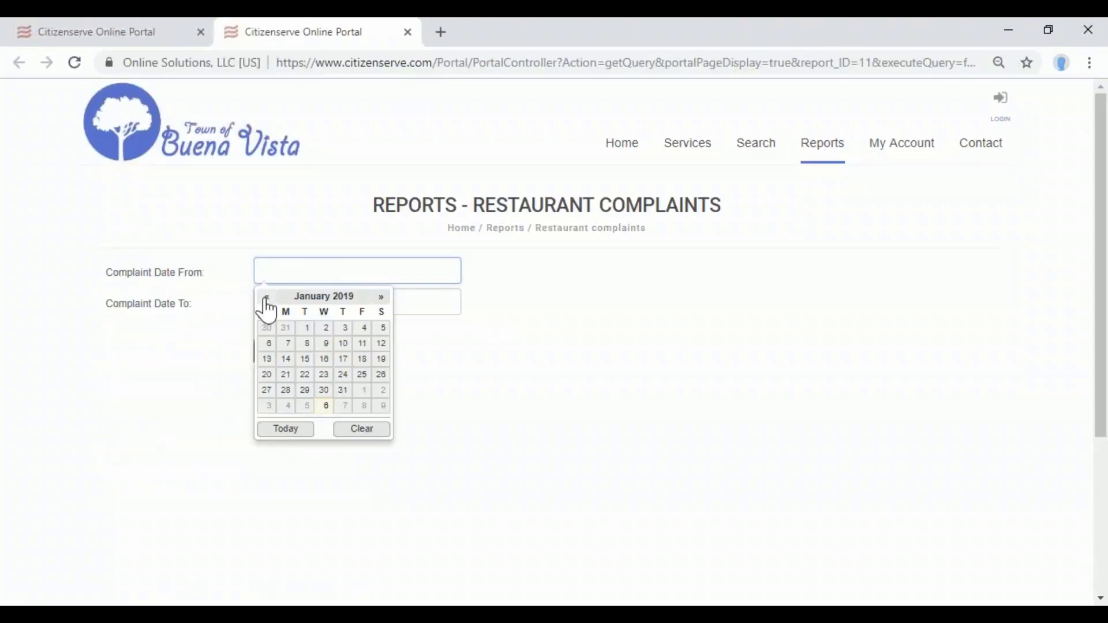
pyautogui.click(266, 298)
pyautogui.click(266, 298)
pyautogui.click(266, 297)
pyautogui.click(266, 297)
pyautogui.click(266, 298)
pyautogui.click(266, 297)
pyautogui.click(284, 345)
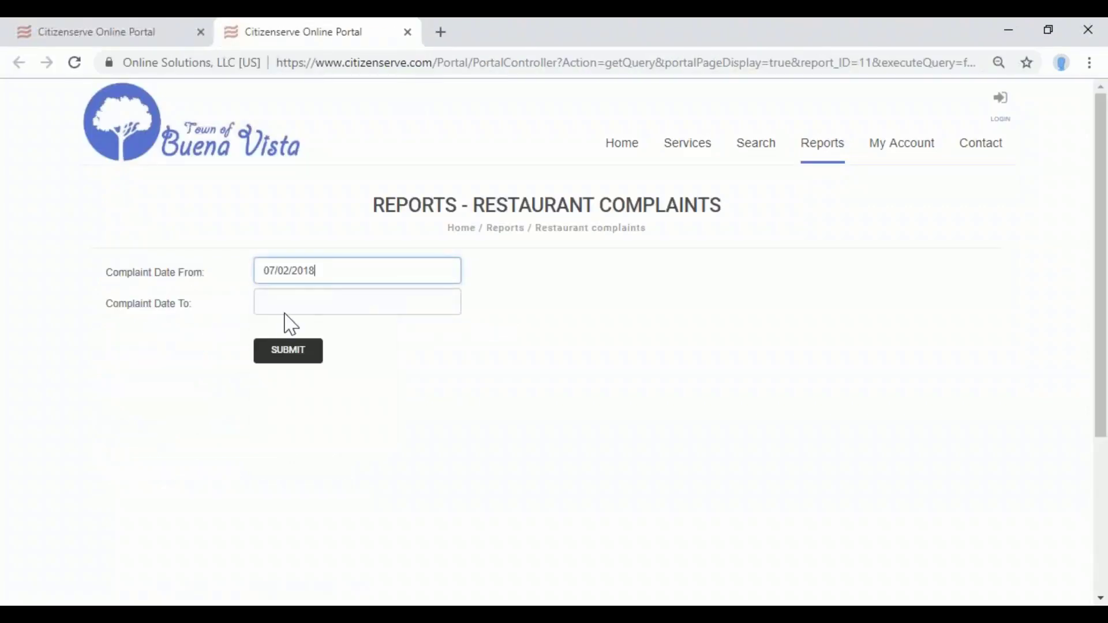
pyautogui.click(286, 311)
pyautogui.click(322, 377)
pyautogui.click(306, 358)
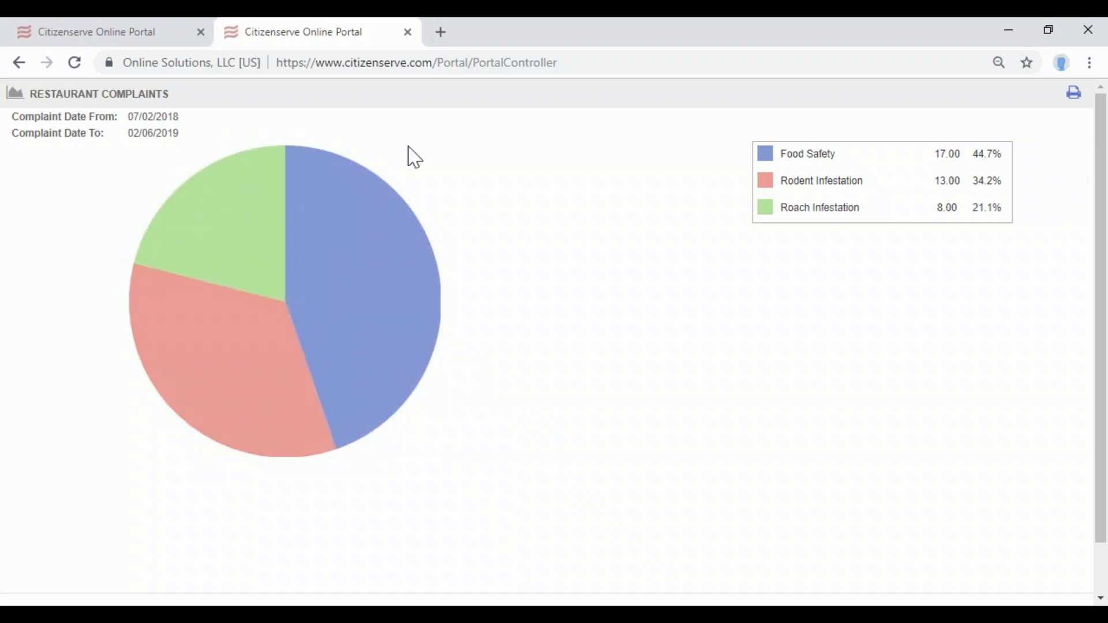
# - Close the chart, look up 941 Bakersfield in Property Lookup to see zoning R-1, then close results
pyautogui.click(407, 31)
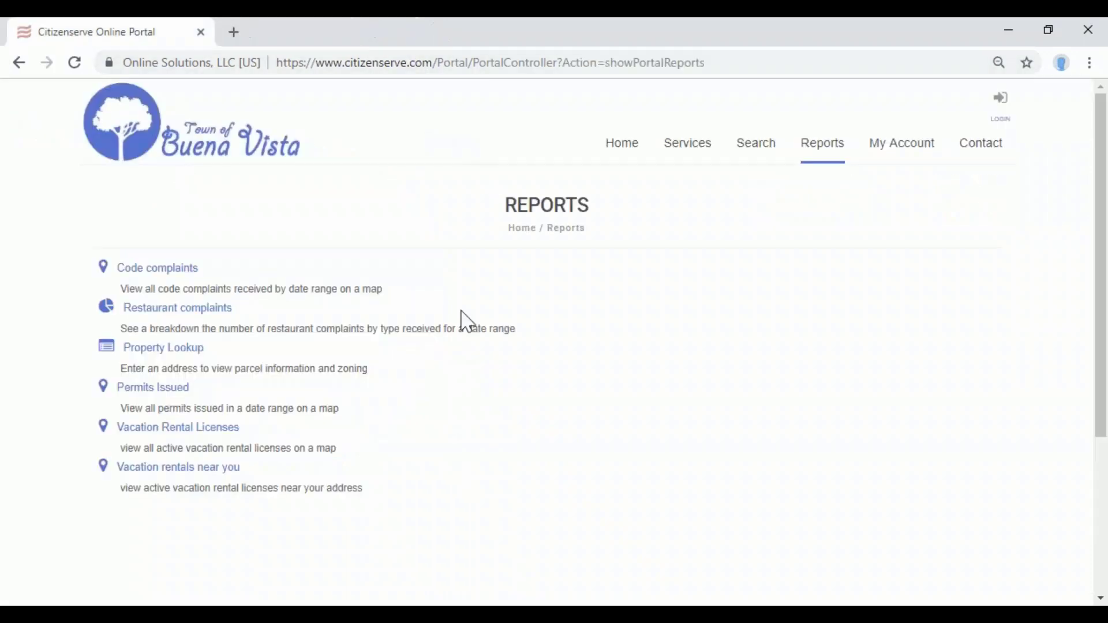
pyautogui.click(159, 348)
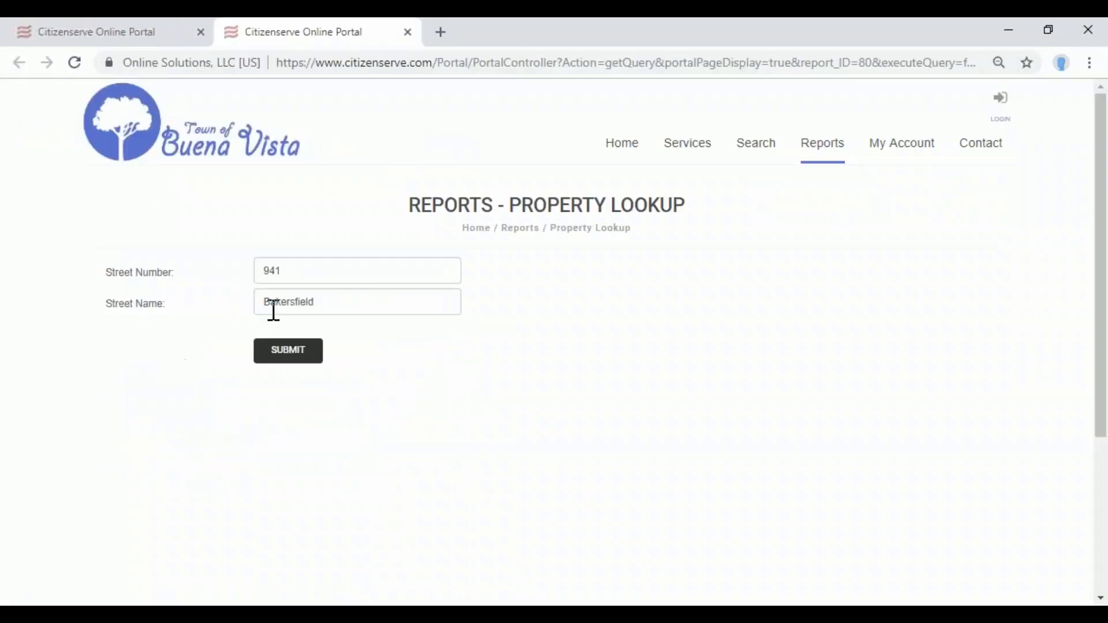
pyautogui.click(311, 353)
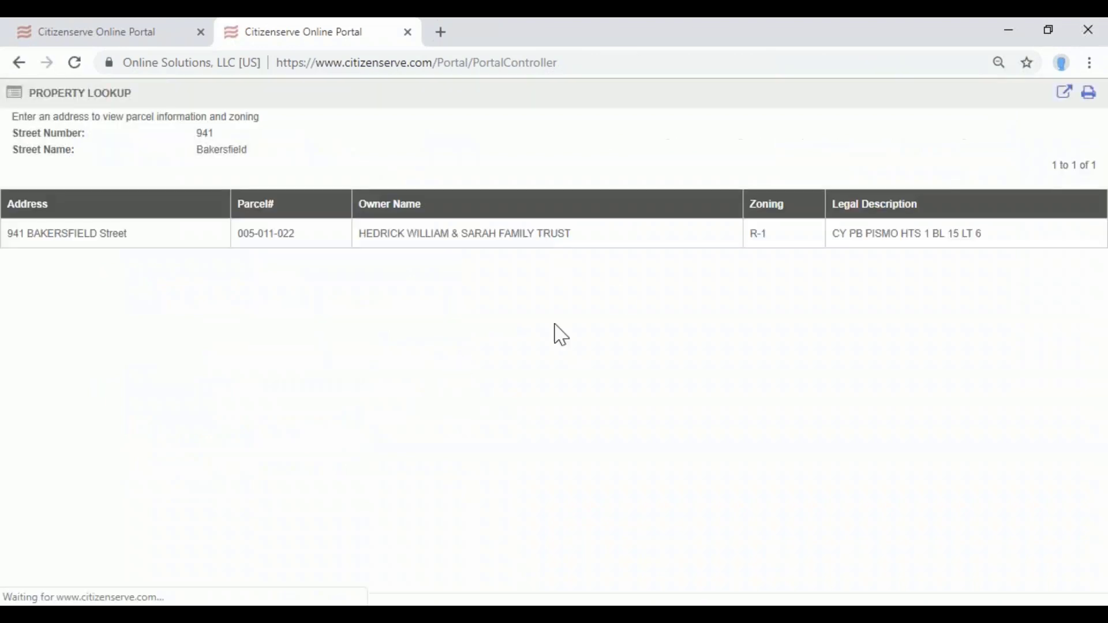
pyautogui.moveTo(816, 240); pyautogui.dragTo(728, 249)
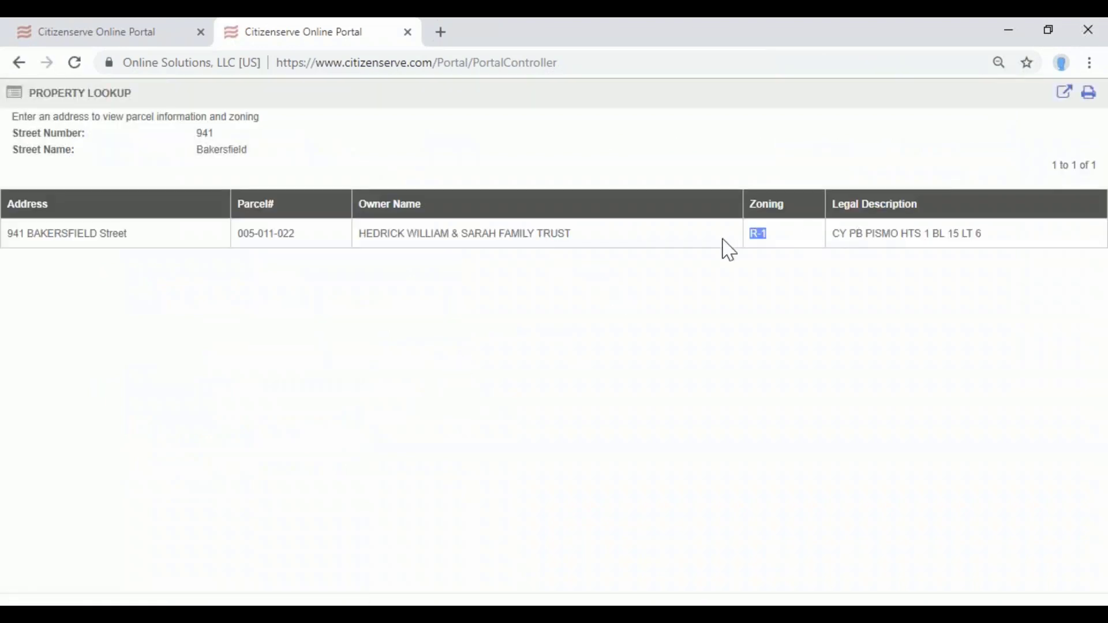
pyautogui.click(408, 32)
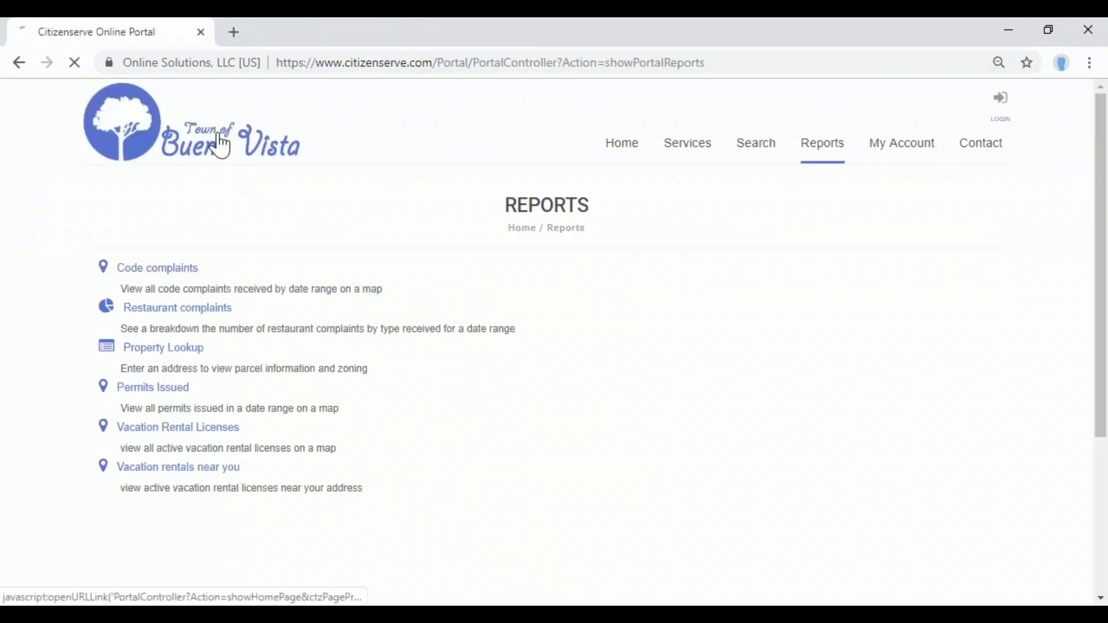
# - Rerun the 941 Bakersfield lookup from the homepage Permitting section, then go back and head to Search
pyautogui.scroll(-4, 277, 288)
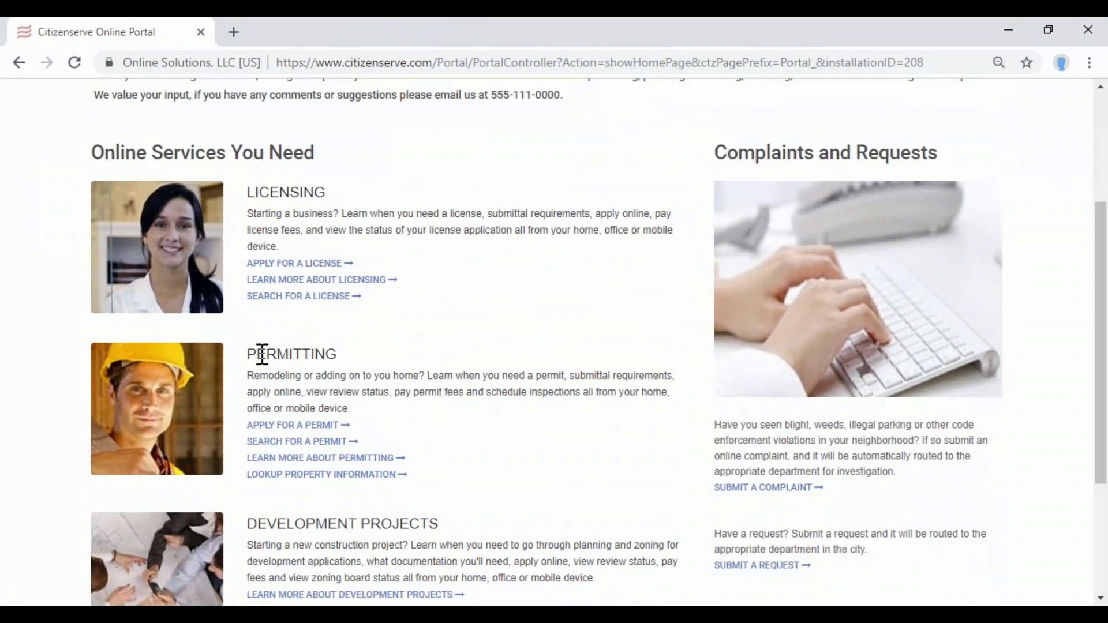
pyautogui.moveTo(262, 353); pyautogui.dragTo(337, 355)
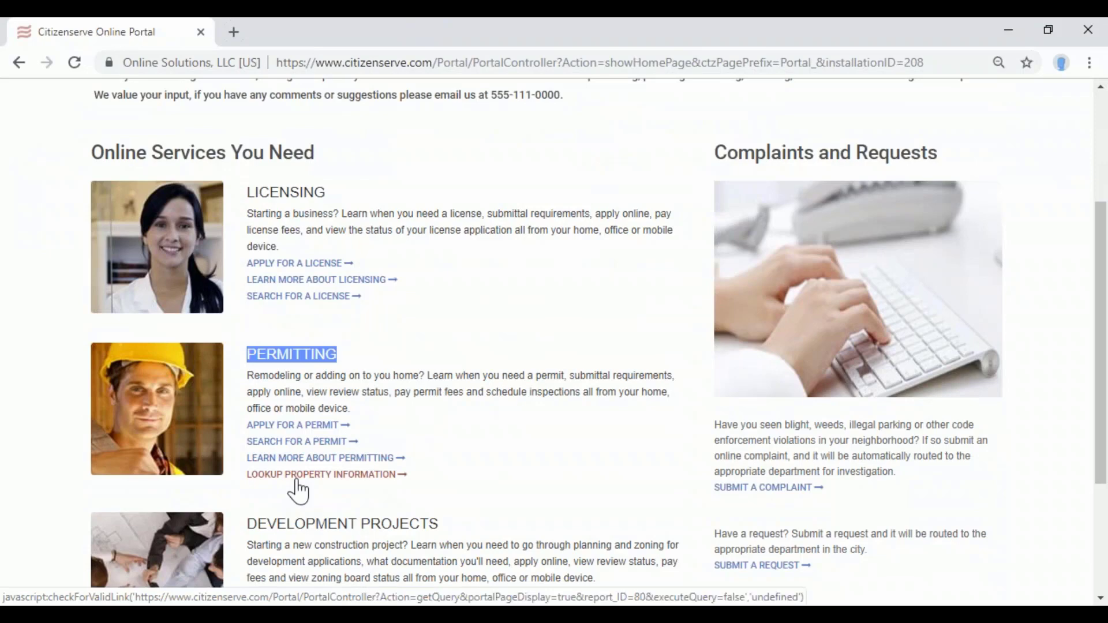
pyautogui.click(297, 481)
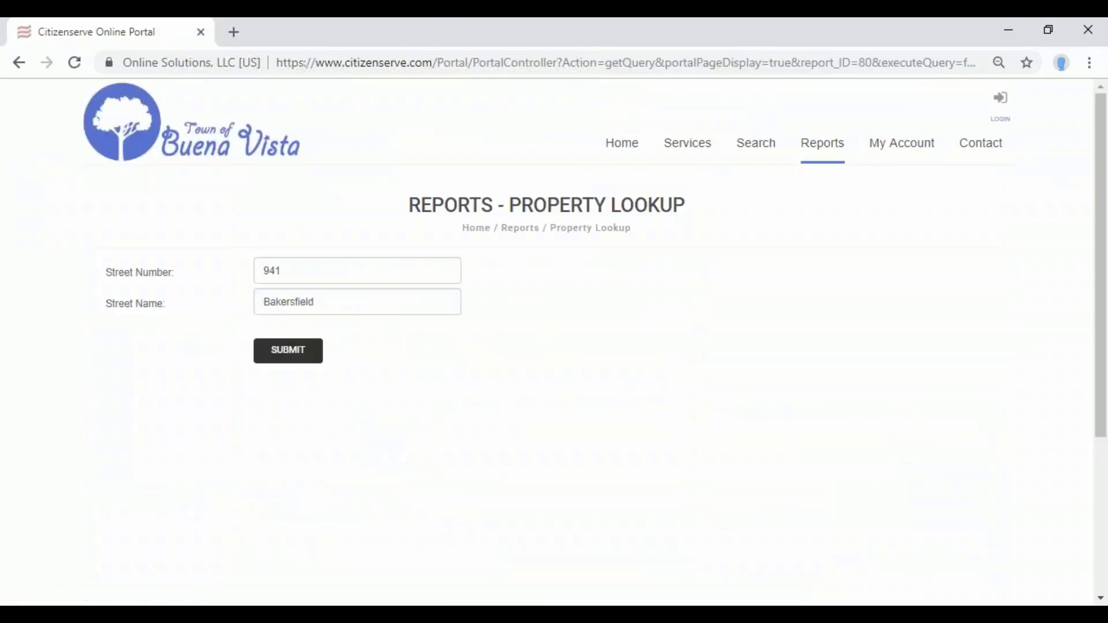
pyautogui.click(291, 353)
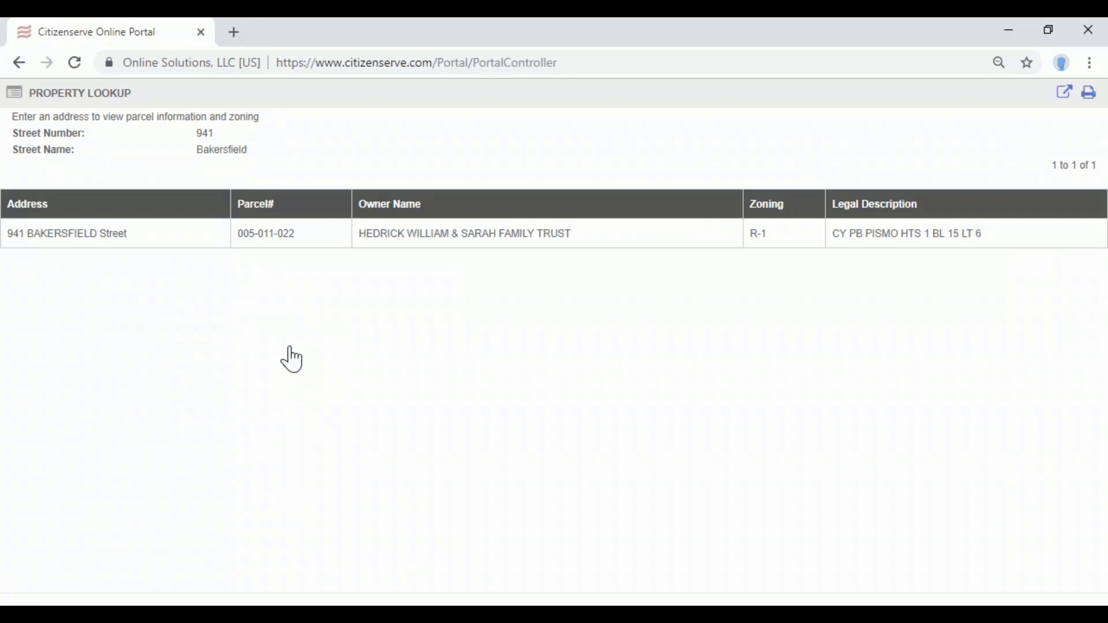
pyautogui.click(19, 62)
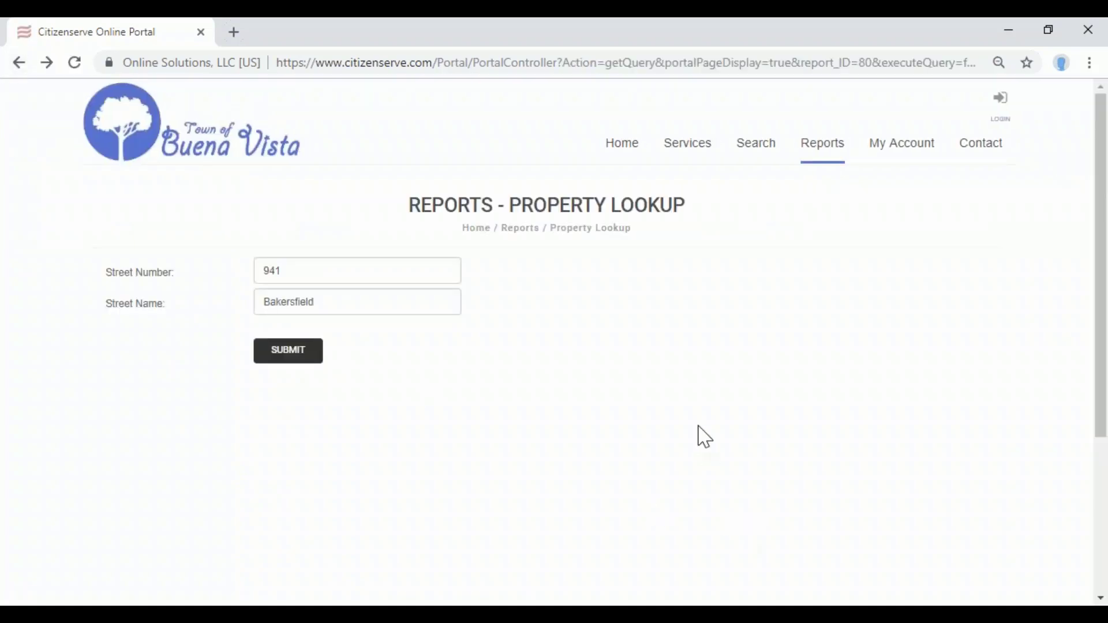
pyautogui.click(755, 144)
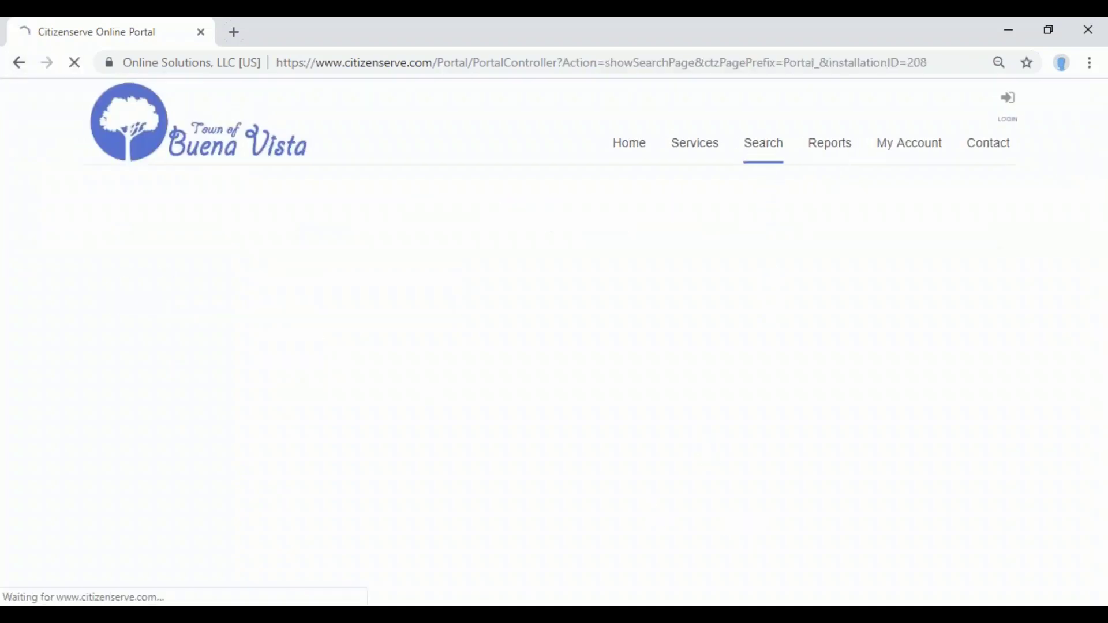
# - Search Permits for address '941 baker' and open permit B17-000039 from the 191 results
pyautogui.click(711, 322)
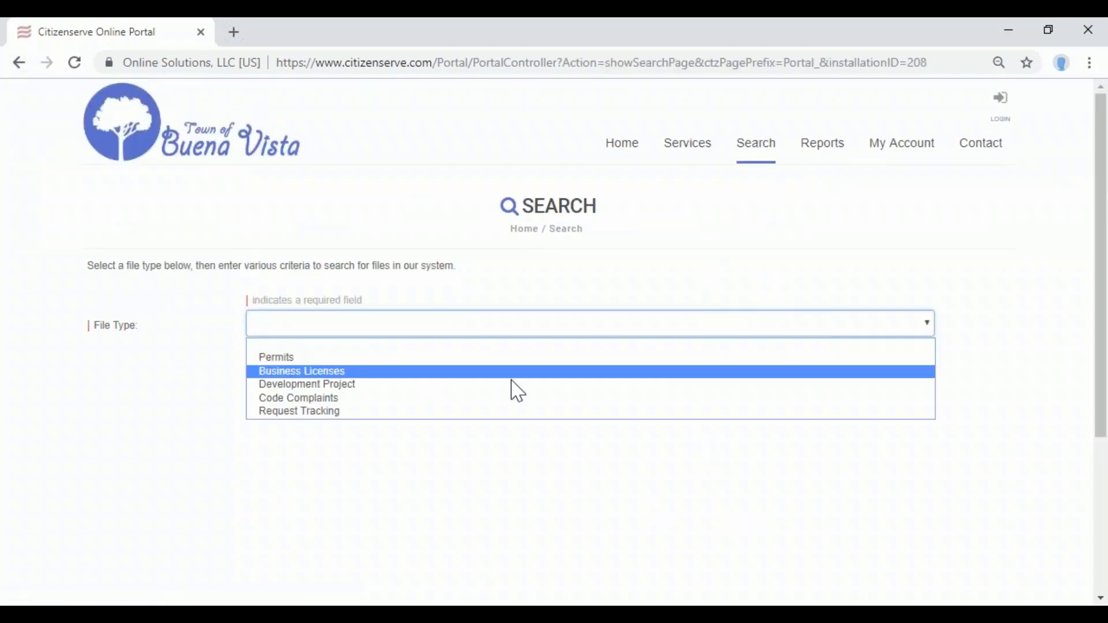
pyautogui.click(418, 362)
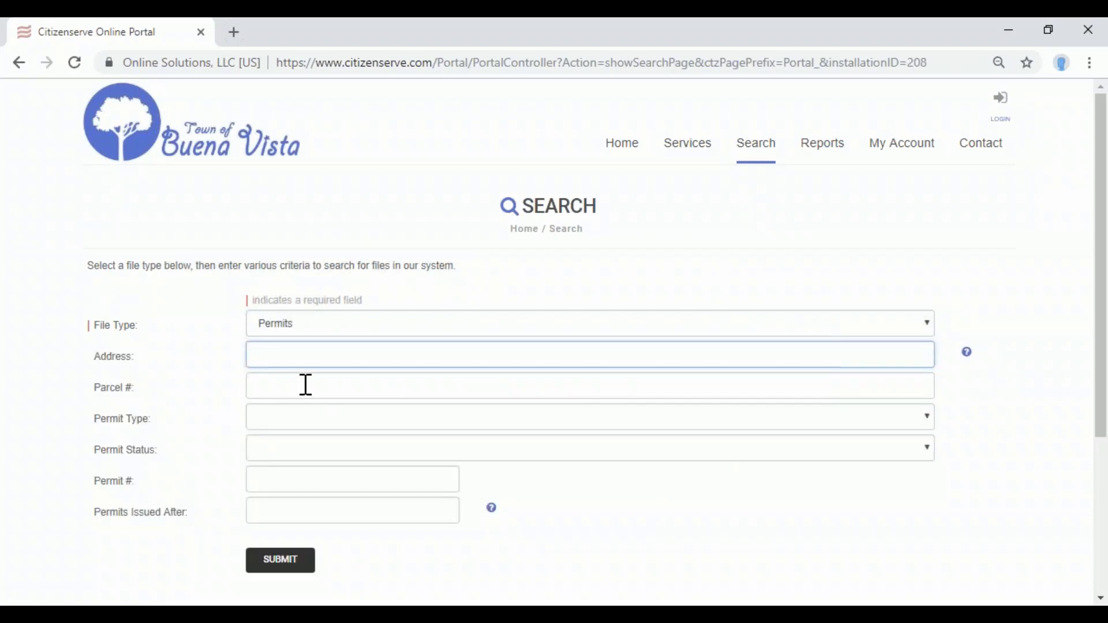
pyautogui.write('941 baker')
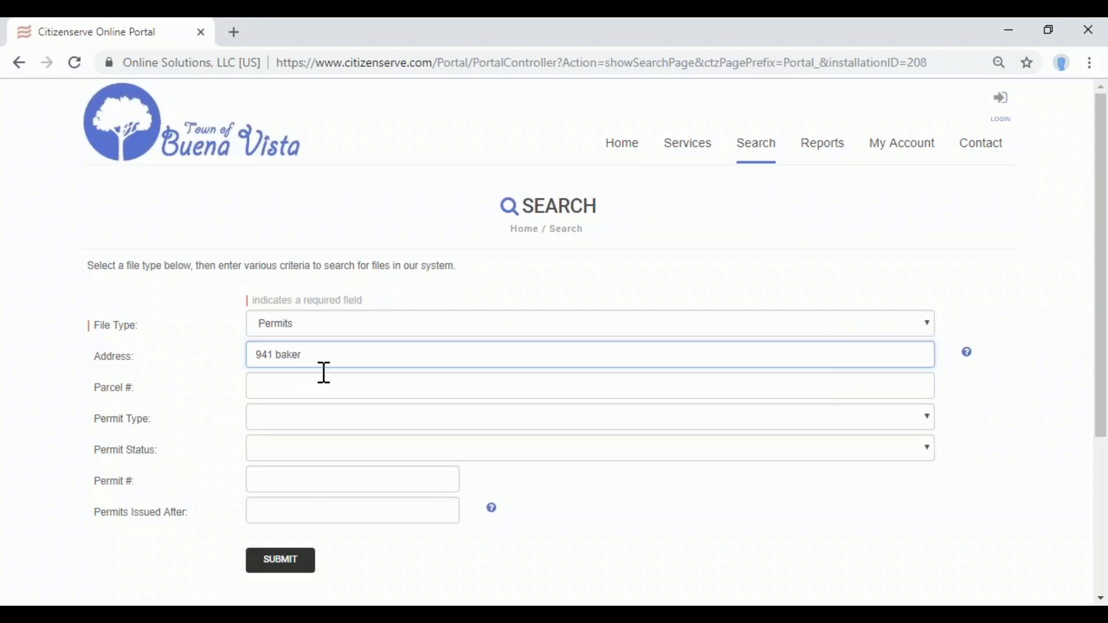
pyautogui.click(261, 565)
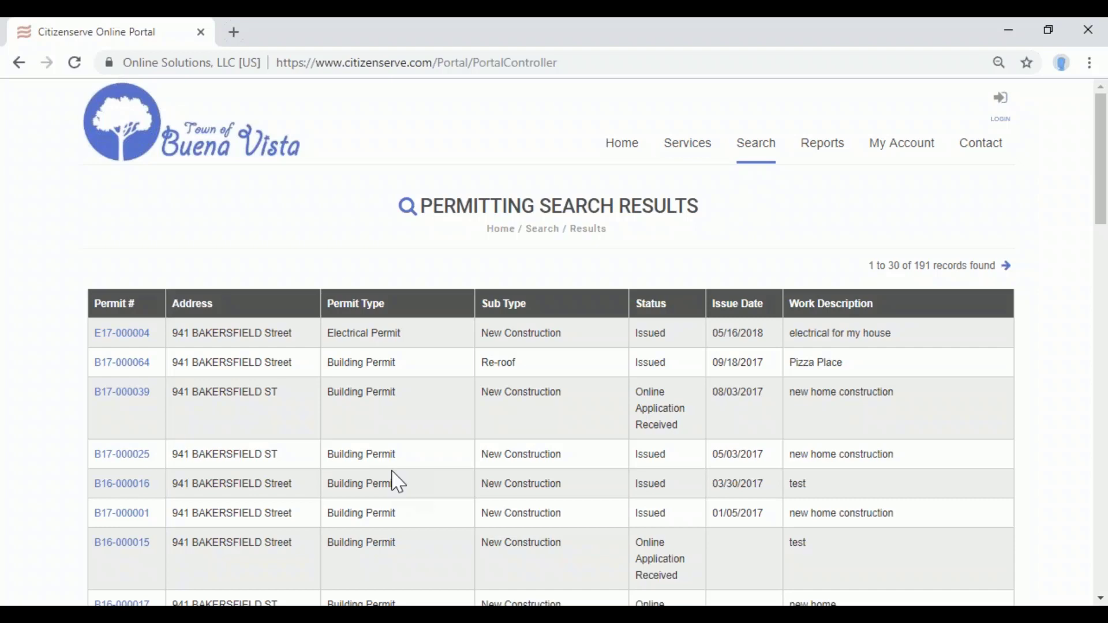
pyautogui.click(141, 392)
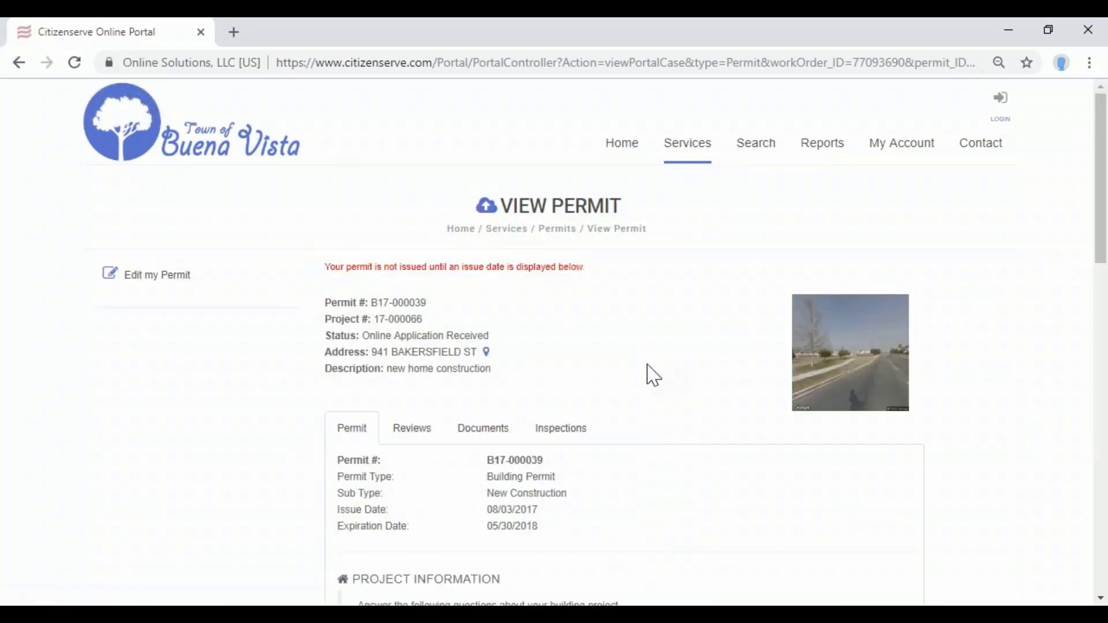
# - Scroll through permit B17-000039's View Permit page to review its project information
pyautogui.scroll(-3, 653, 376)
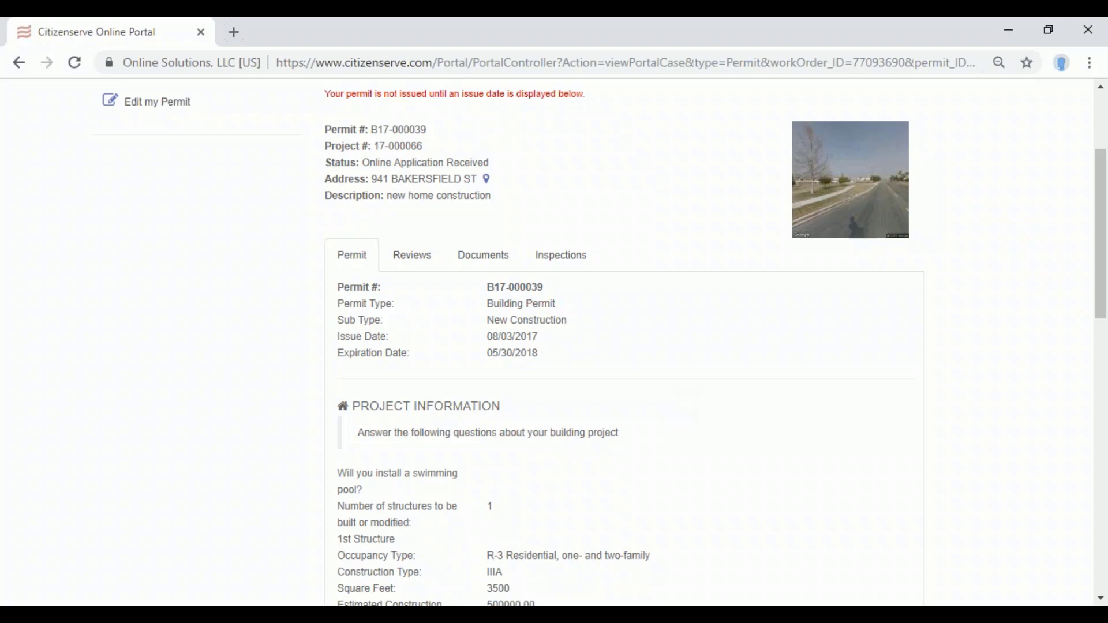
pyautogui.scroll(2, 638, 349)
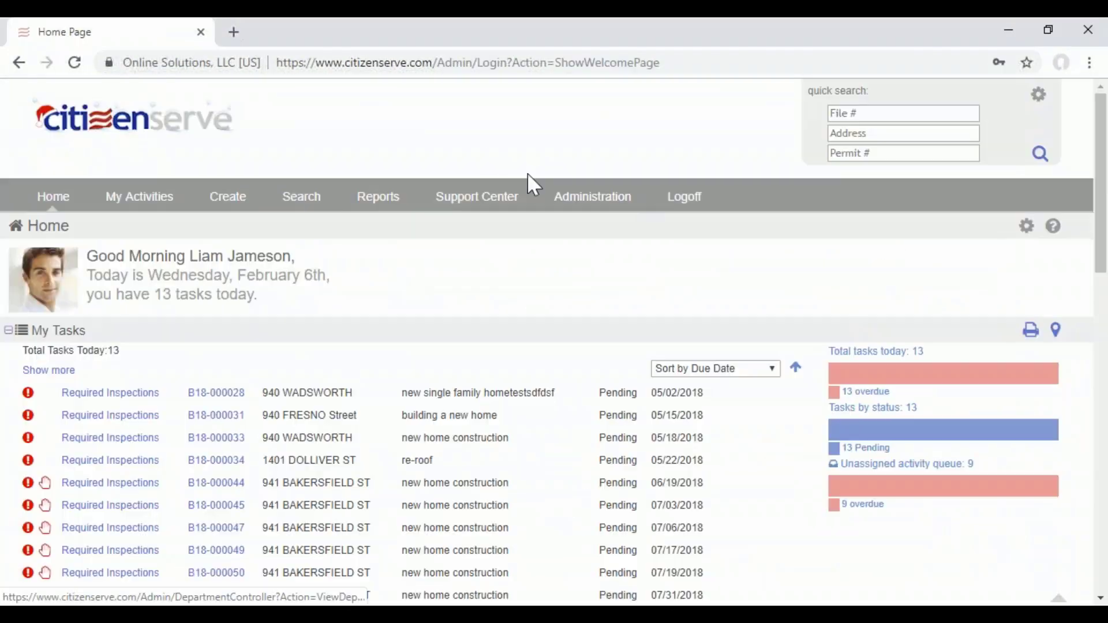
# - Open the Administration online portal configuration and expand its Search Options section
pyautogui.moveTo(301, 196)
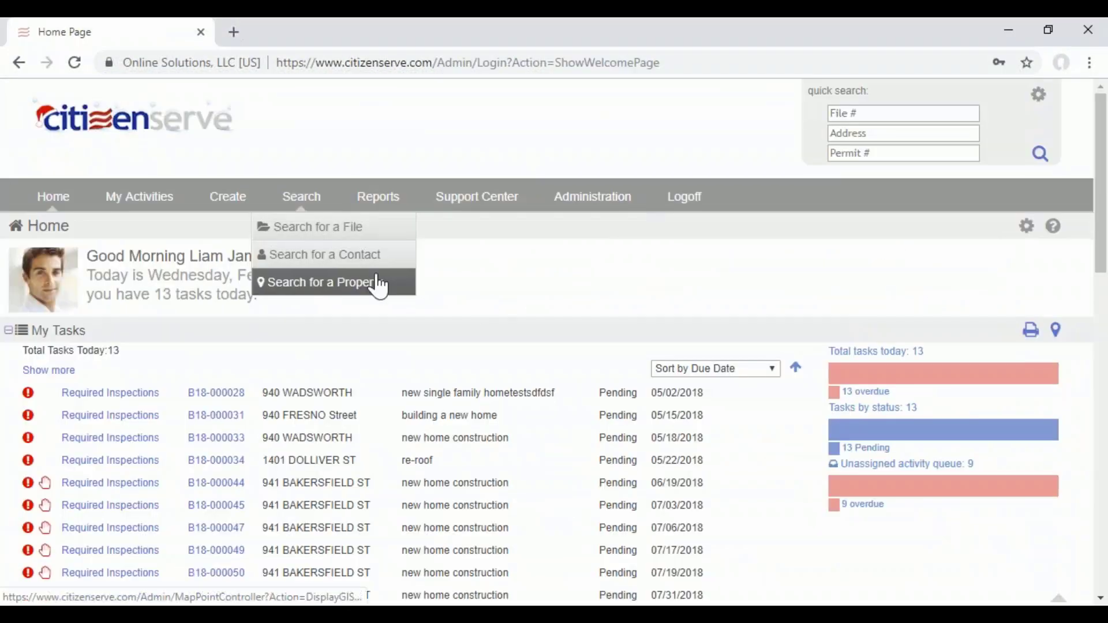
pyautogui.click(603, 205)
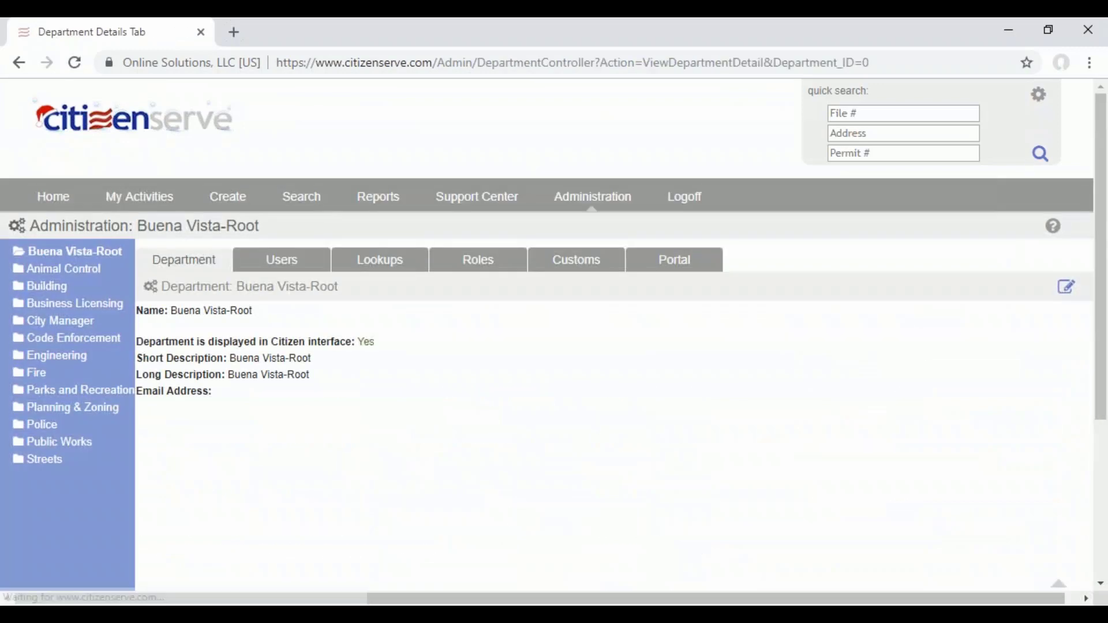
pyautogui.click(693, 262)
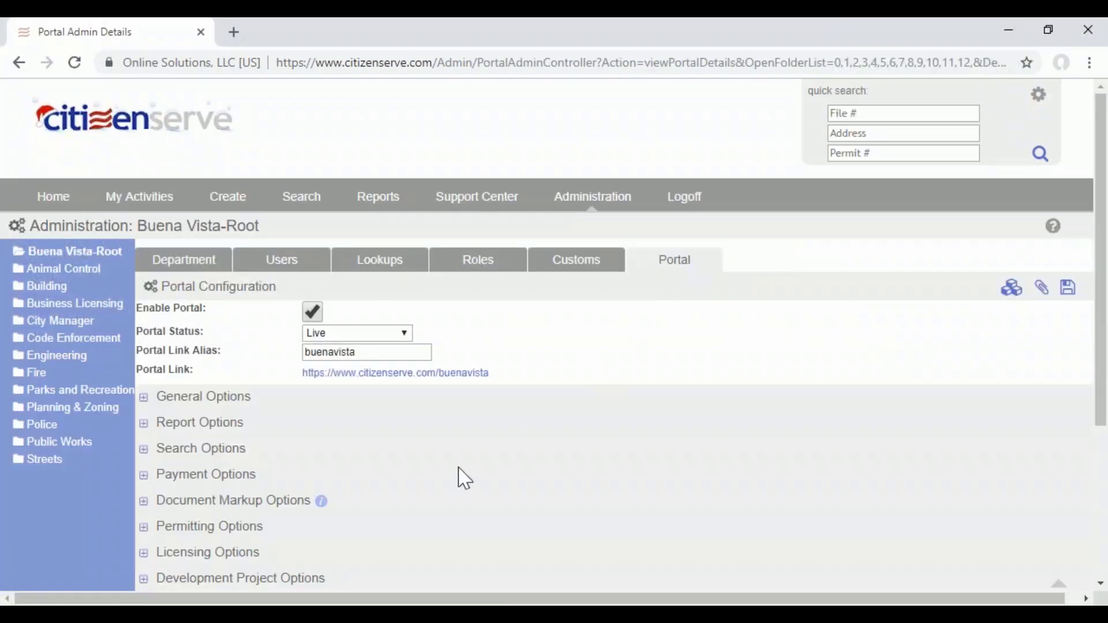
pyautogui.scroll(-2, 462, 477)
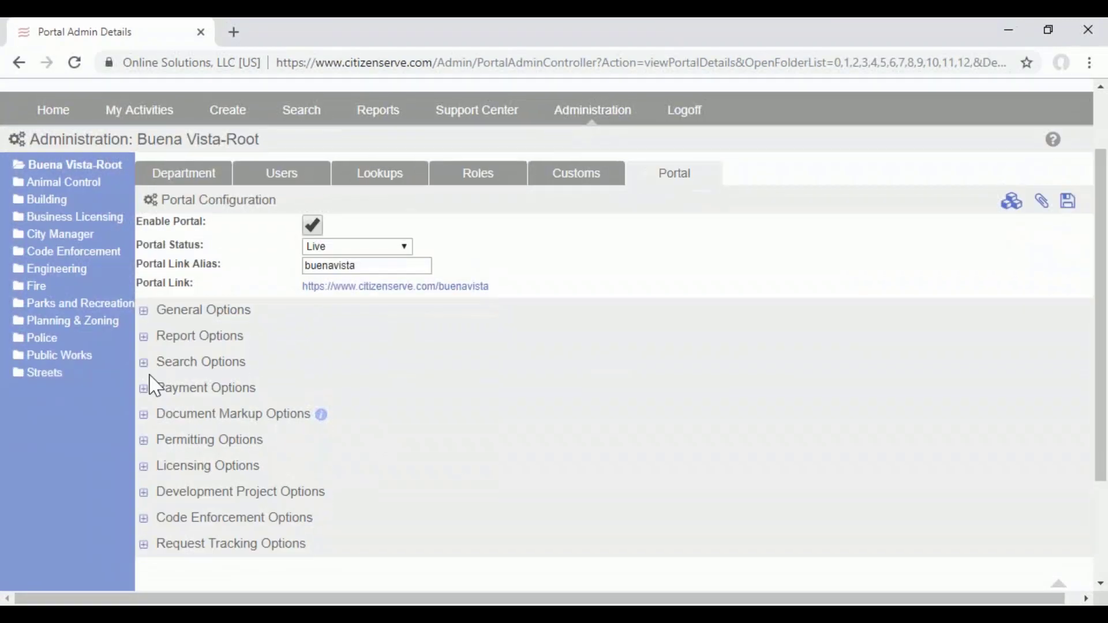
pyautogui.click(144, 364)
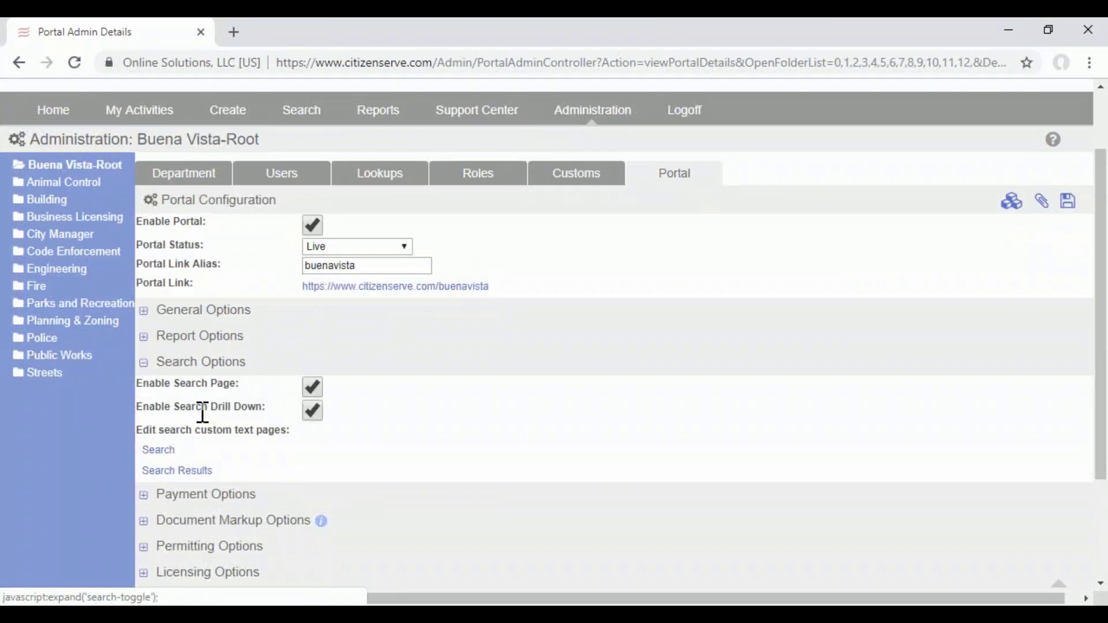
# - Toggle Enable Search Drill Down and Enable Search Page off and back on, leaving both checked
pyautogui.click(311, 414)
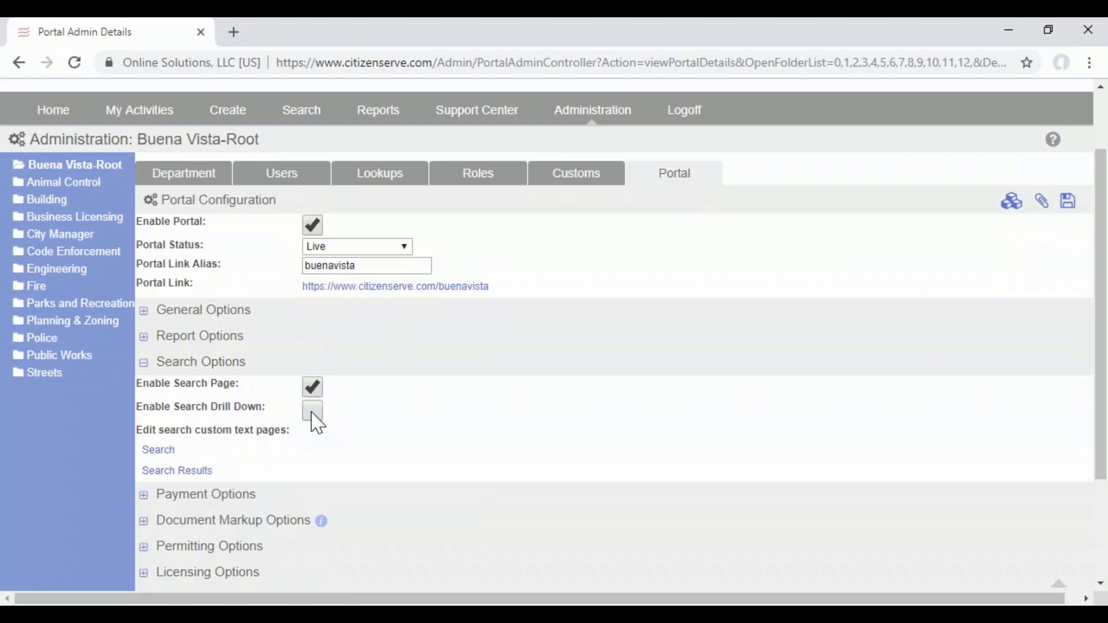
pyautogui.click(312, 413)
pyautogui.click(313, 413)
pyautogui.click(313, 413)
pyautogui.click(312, 388)
pyautogui.click(315, 394)
pyautogui.scroll(-3, 393, 383)
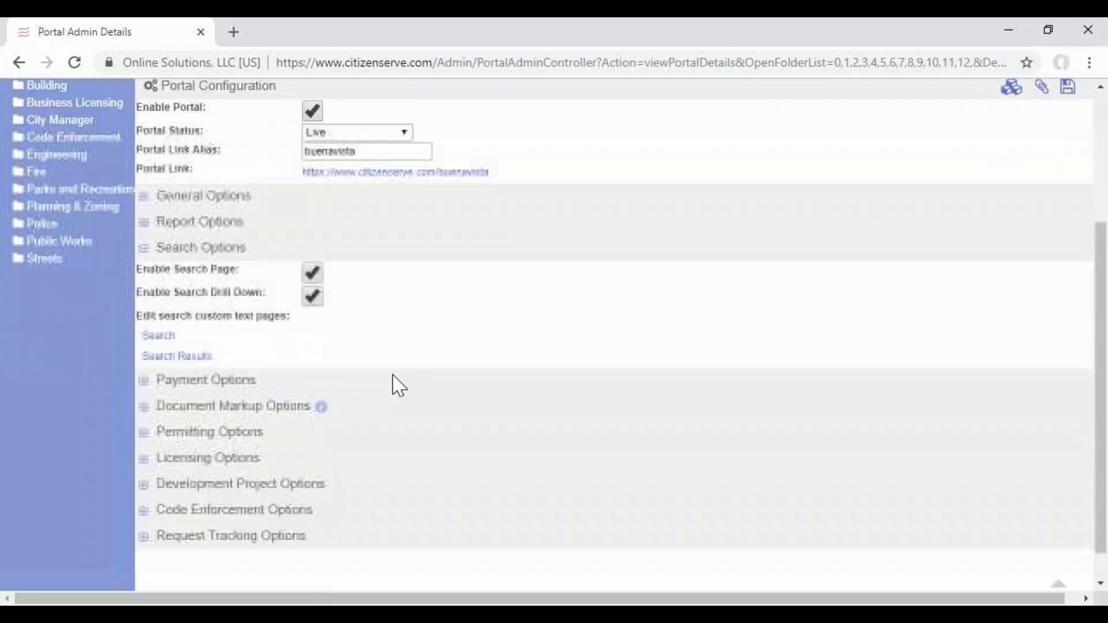
# - Expand Report Options and preview the Reports text editor, closing it without changes
pyautogui.click(147, 199)
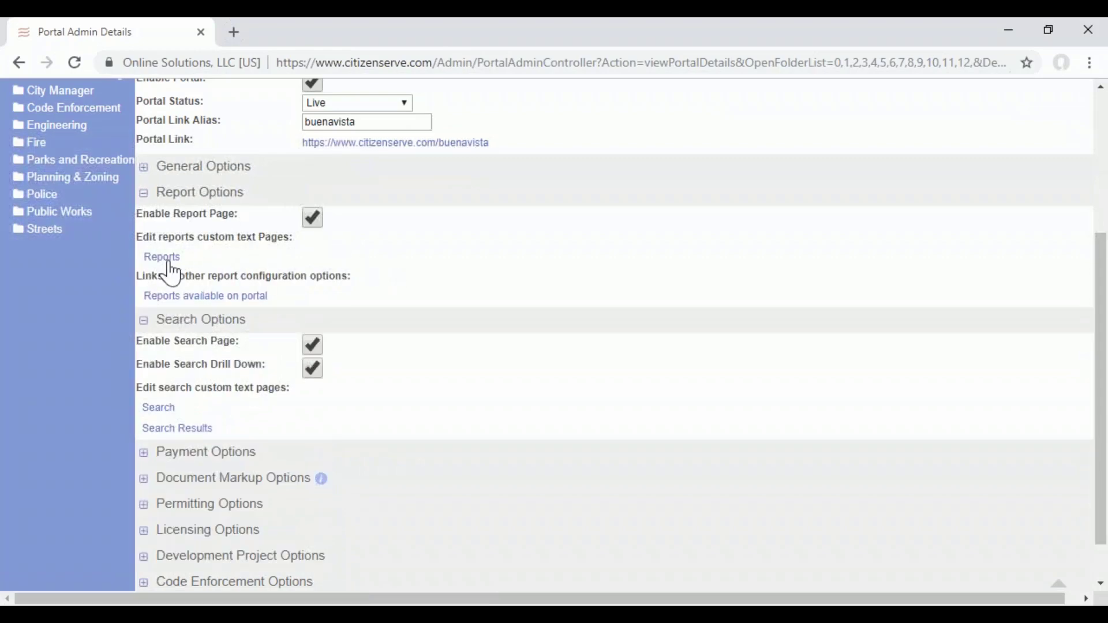
pyautogui.click(164, 259)
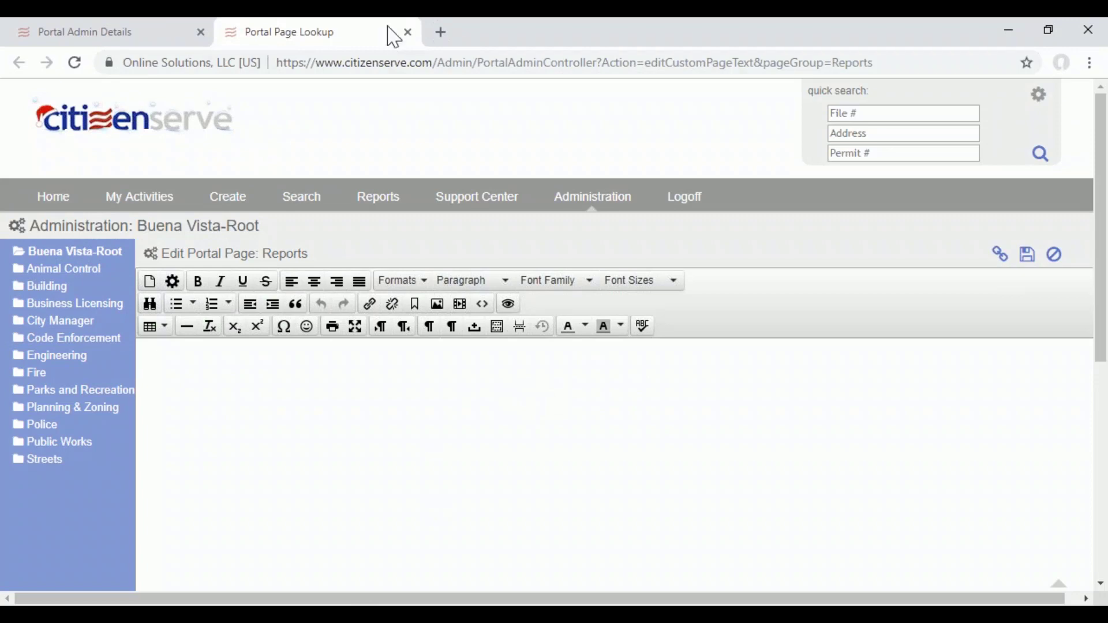
pyautogui.click(408, 33)
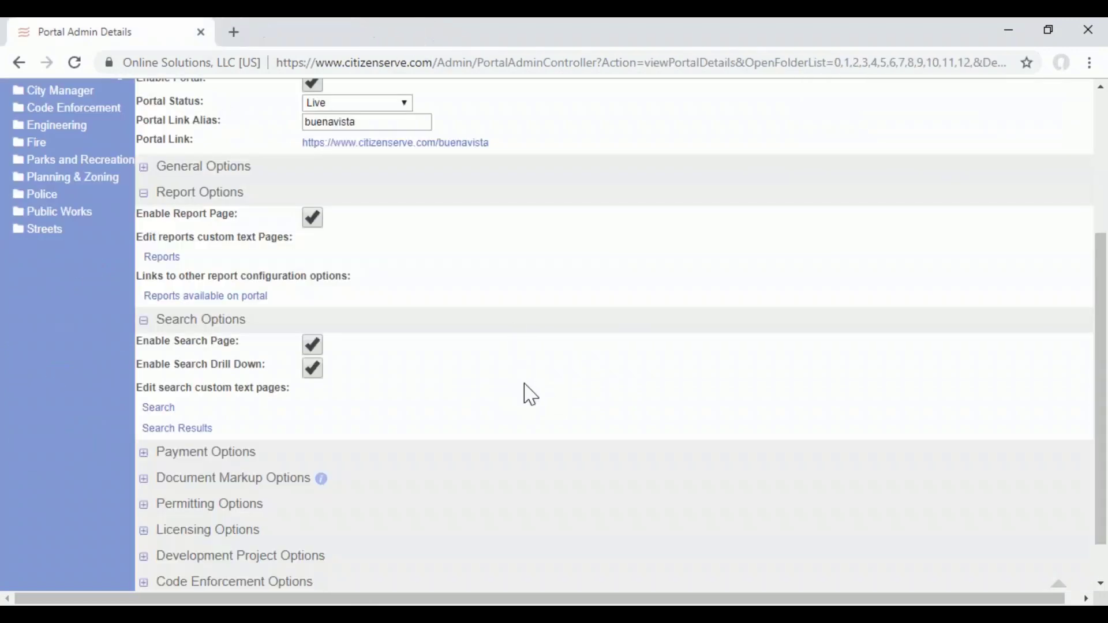
pyautogui.click(220, 300)
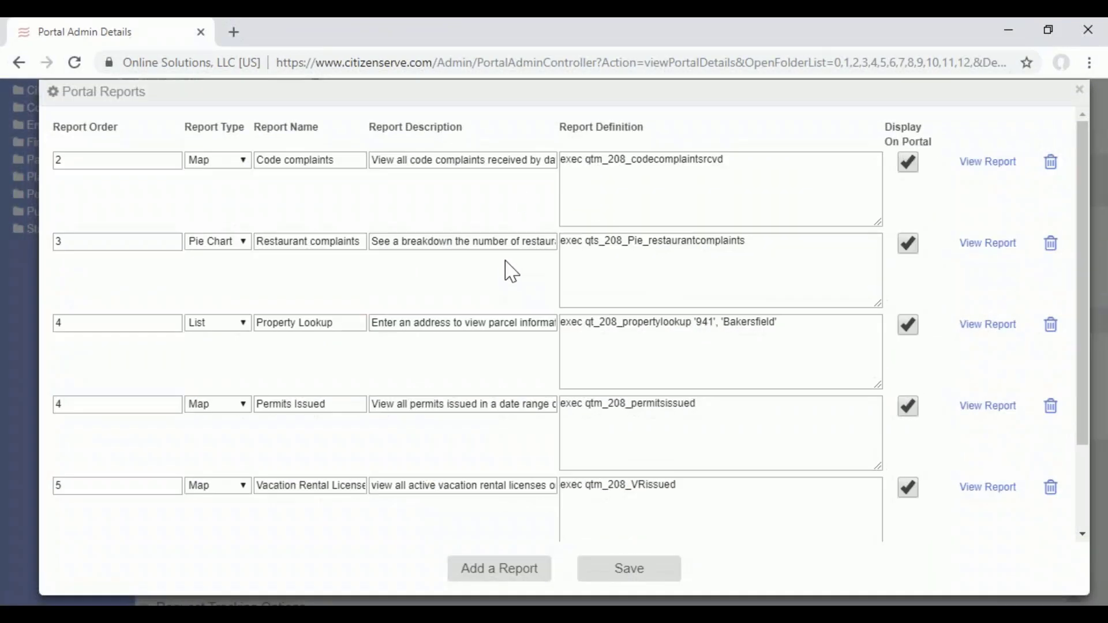
pyautogui.moveTo(763, 247); pyautogui.dragTo(563, 300)
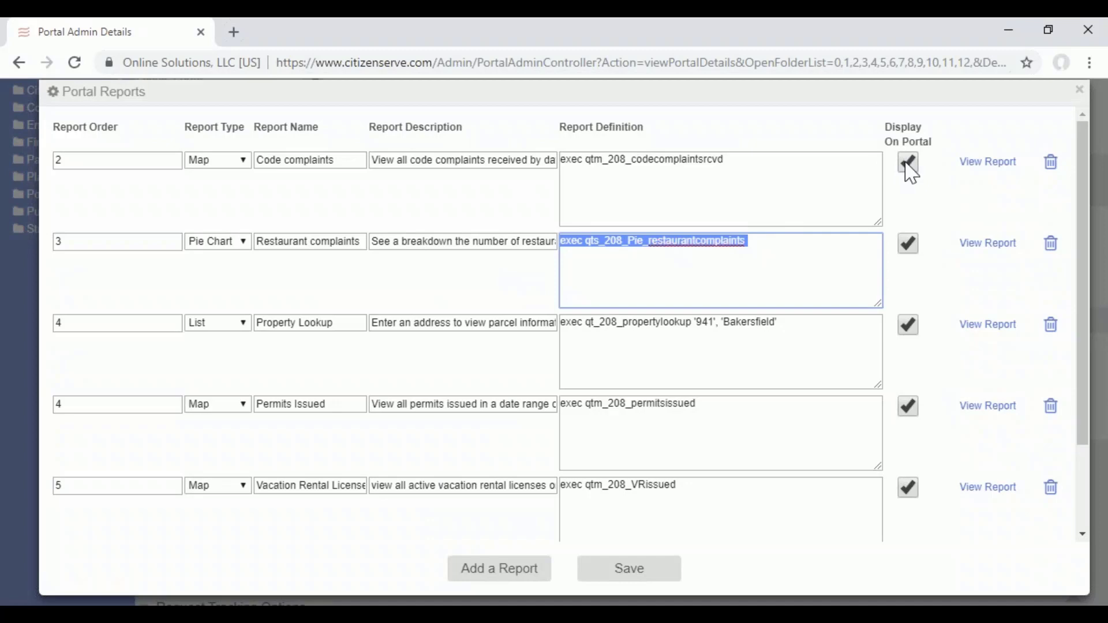
pyautogui.click(1078, 91)
pyautogui.scroll(-1, 730, 334)
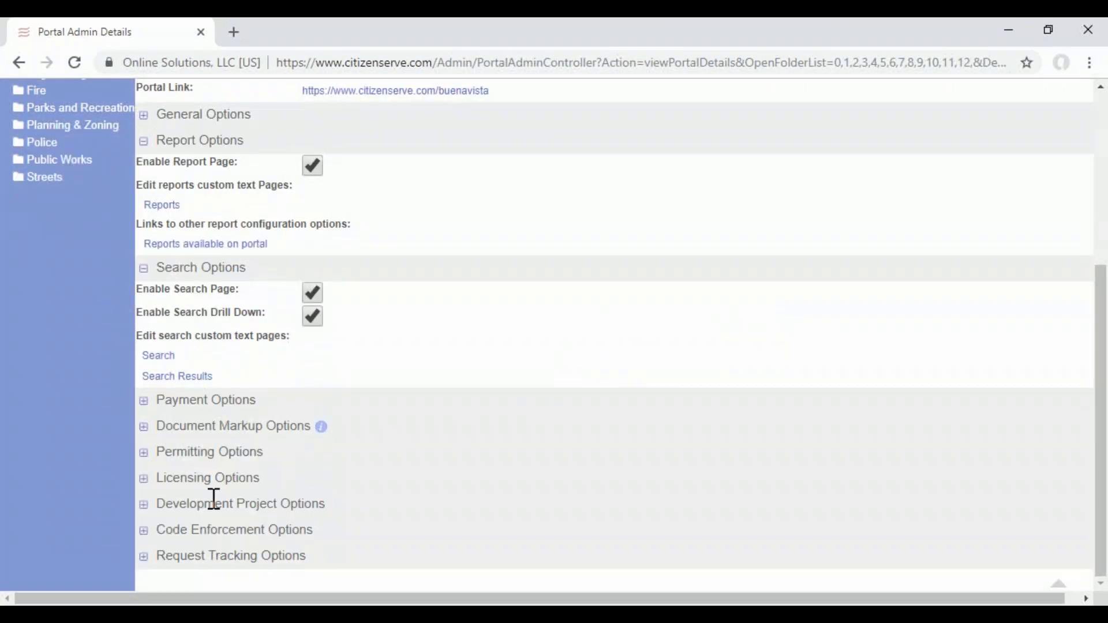
# - Expand General Options, review component display names like Permits, and open the Home page's custom text
pyautogui.scroll(4, 426, 321)
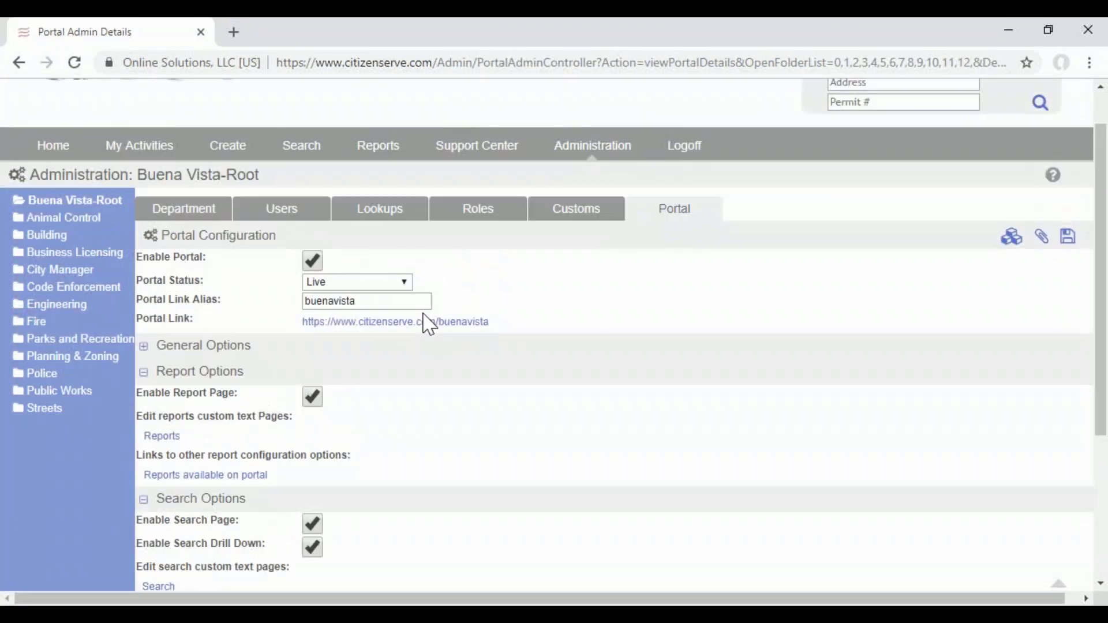
pyautogui.click(145, 347)
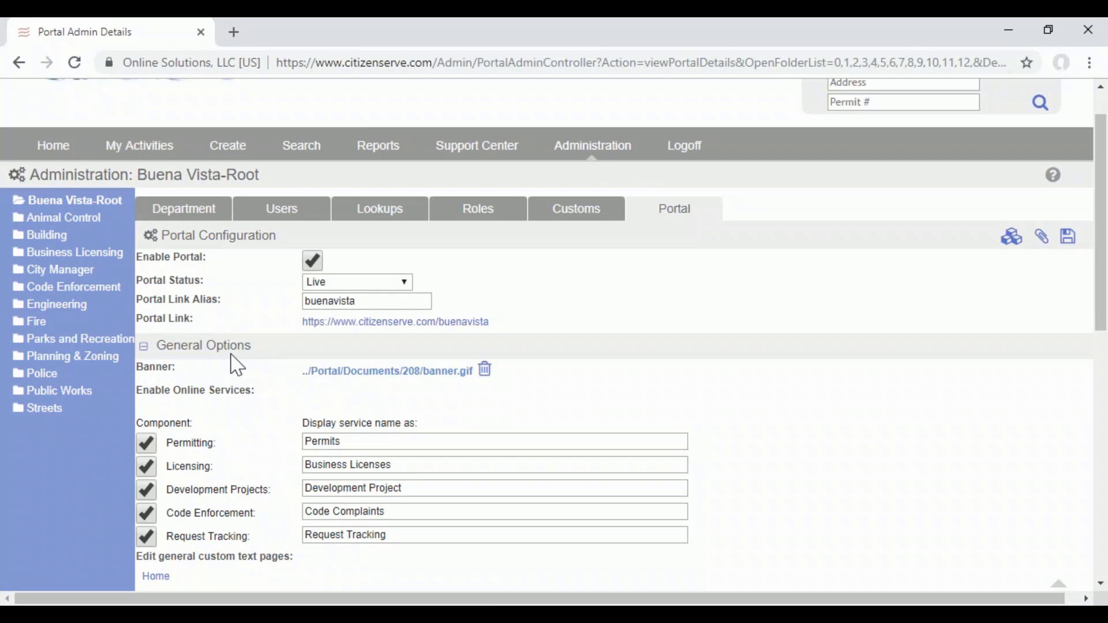
pyautogui.scroll(-1, 236, 365)
pyautogui.scroll(-1, 332, 403)
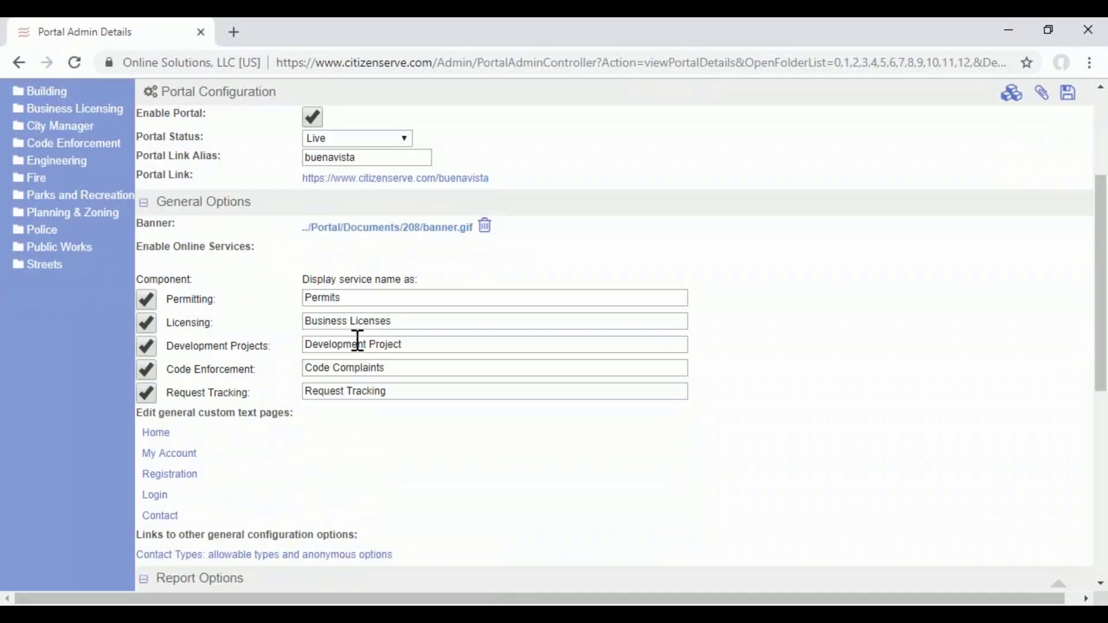
pyautogui.moveTo(356, 297); pyautogui.dragTo(306, 299)
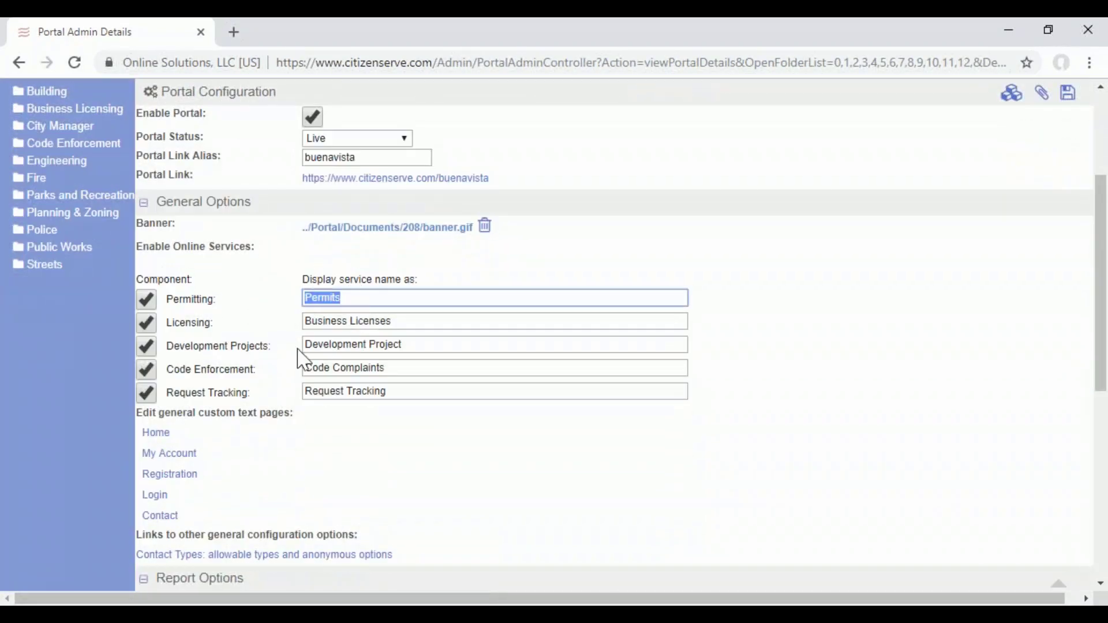
pyautogui.scroll(-2, 297, 358)
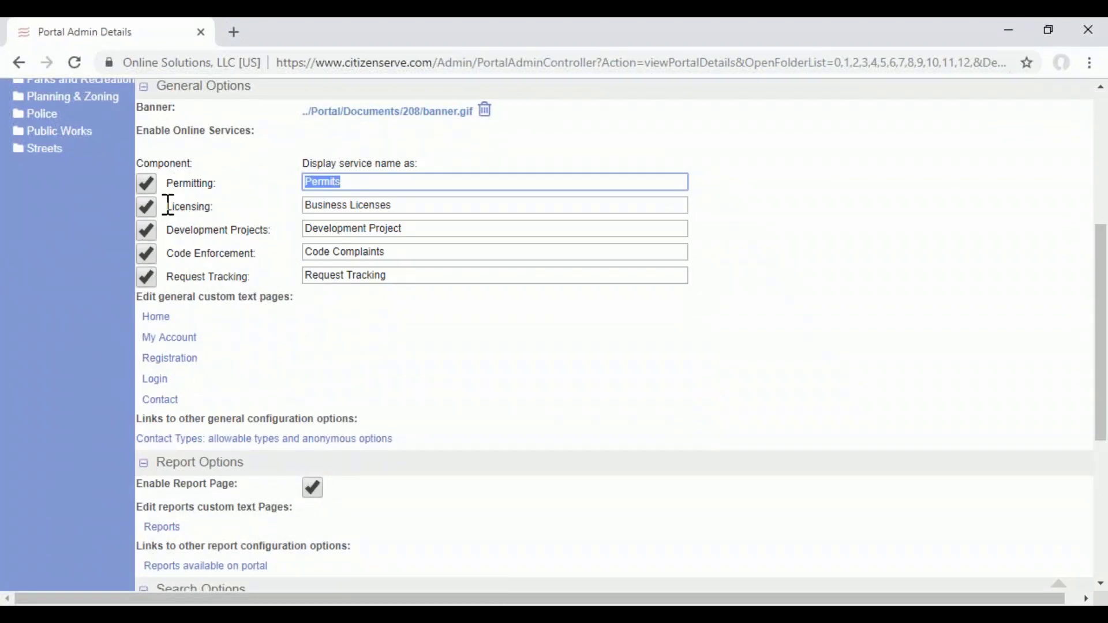
pyautogui.click(160, 322)
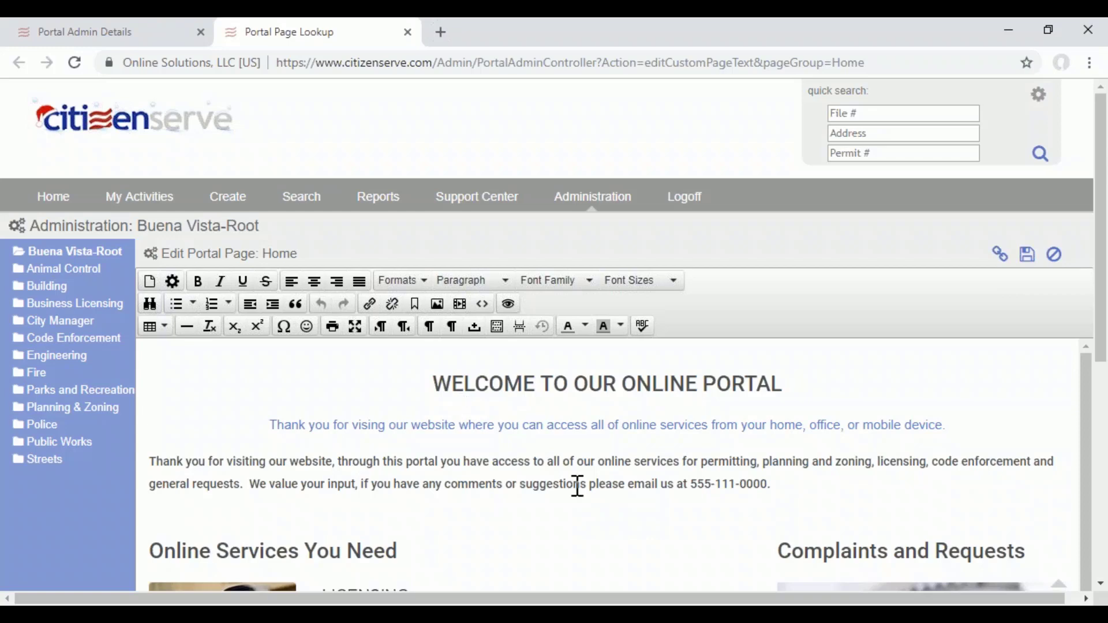
# - Append 'Add some text to the Portal Home page.' to the welcome paragraph, previewing its HTML source
pyautogui.click(794, 483)
pyautogui.write('Add some tex')
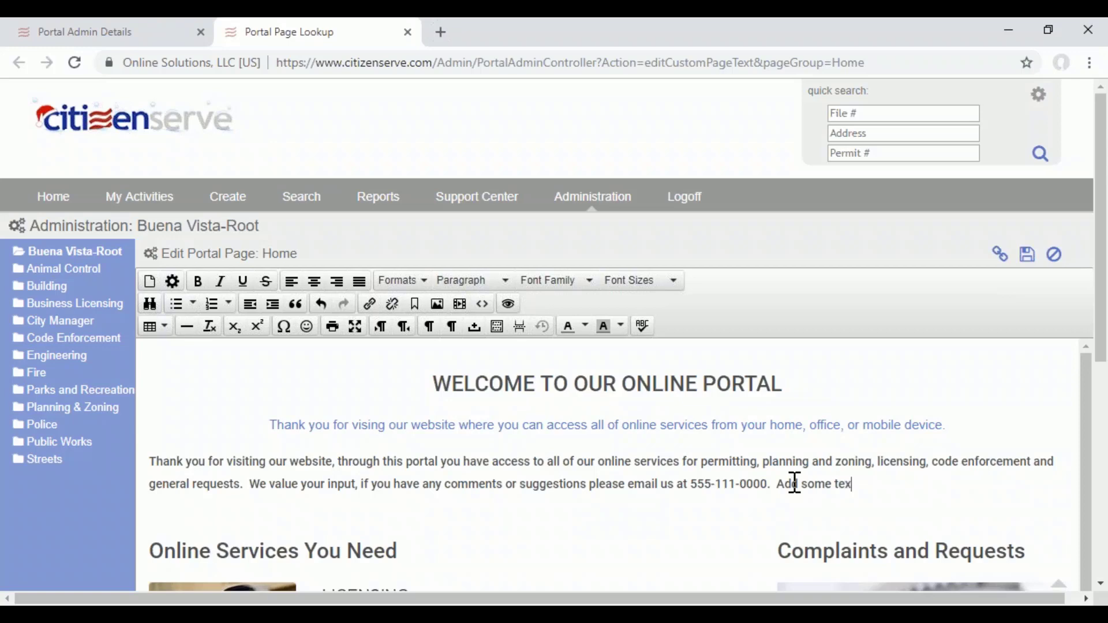
pyautogui.write('t to the Portal Home page.')
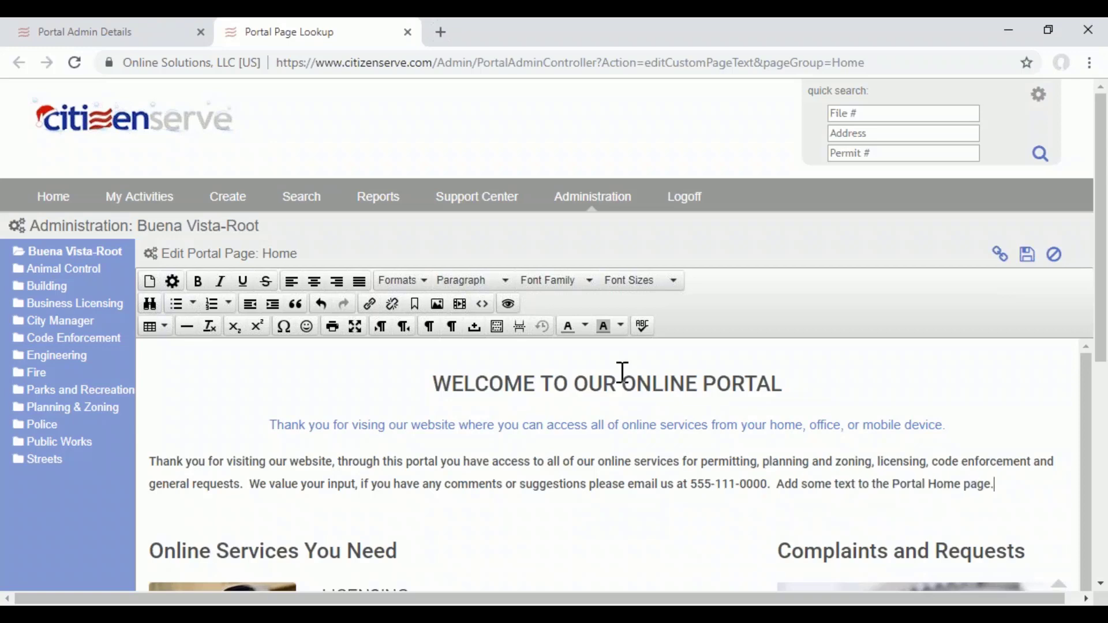
pyautogui.click(484, 310)
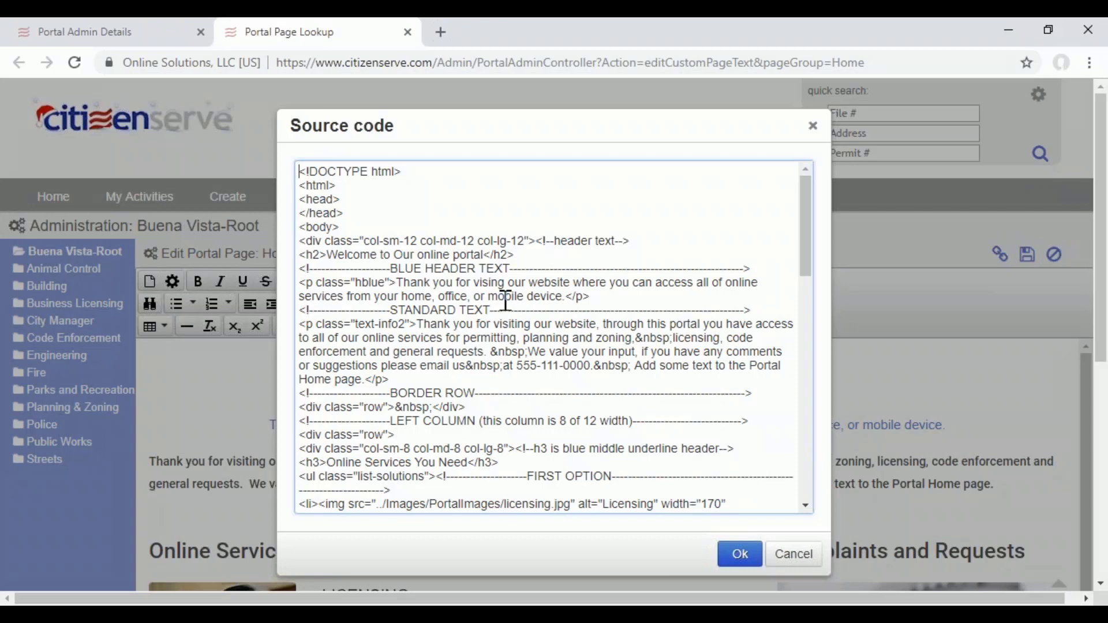
pyautogui.click(793, 555)
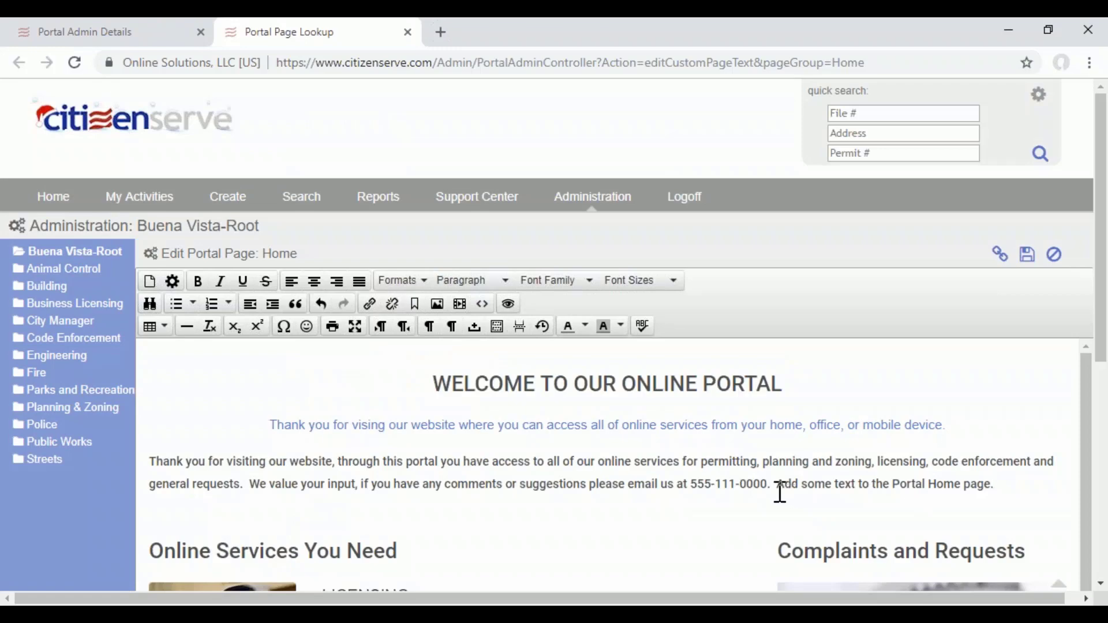
# - Save the Home page text edit and move the admin window aside to reveal the portal
pyautogui.moveTo(779, 484); pyautogui.dragTo(1002, 485)
pyautogui.scroll(-4, 985, 485)
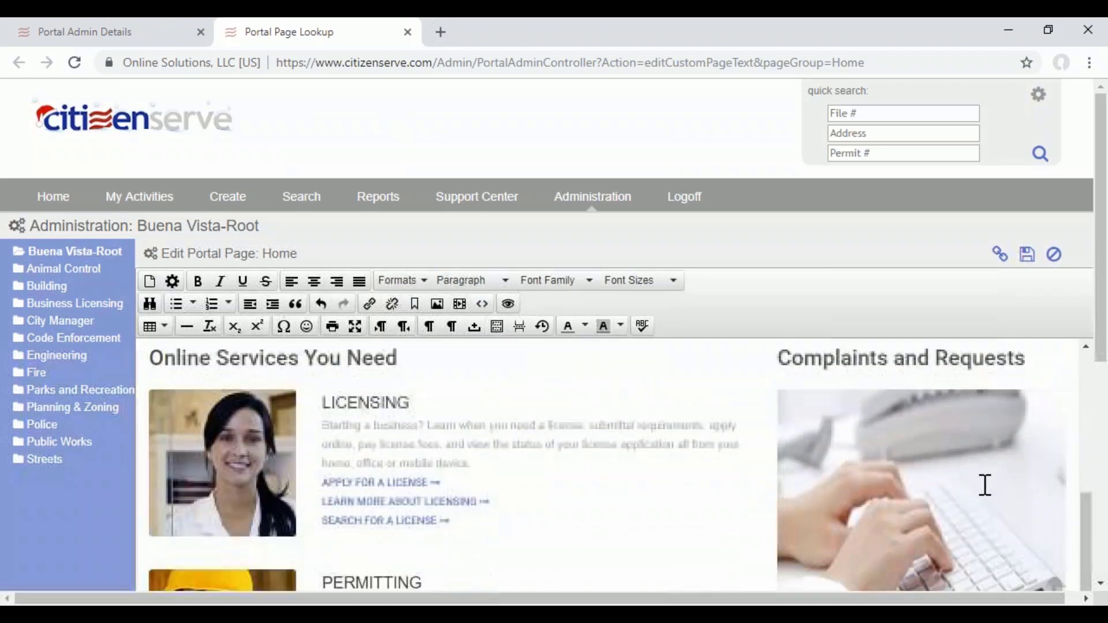
pyautogui.scroll(-1, 768, 503)
pyautogui.scroll(-3, 765, 507)
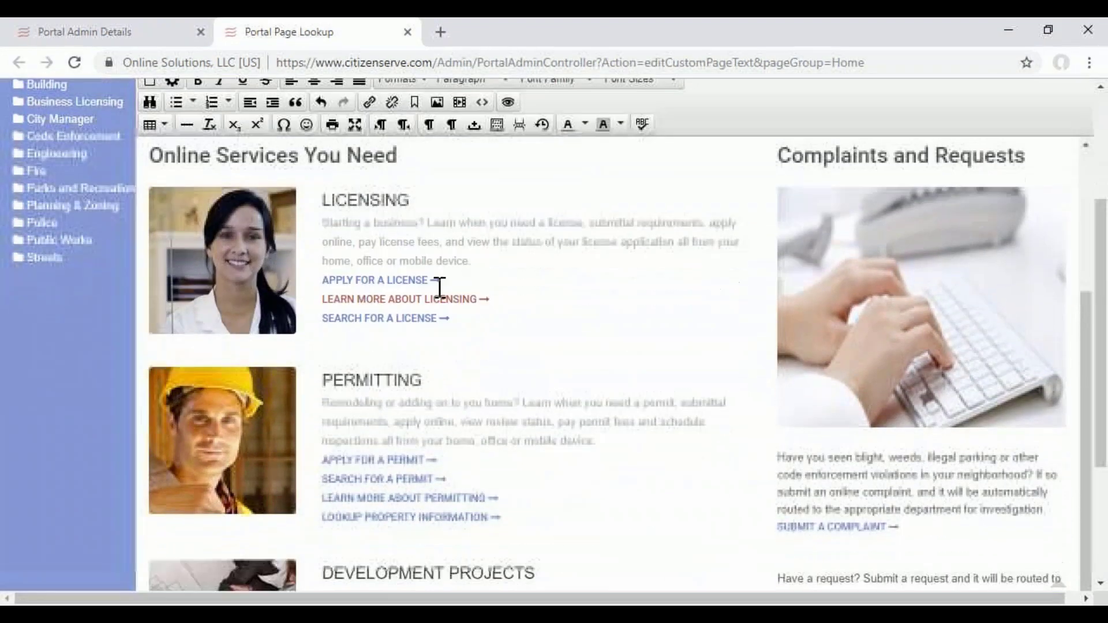
pyautogui.scroll(3, 669, 360)
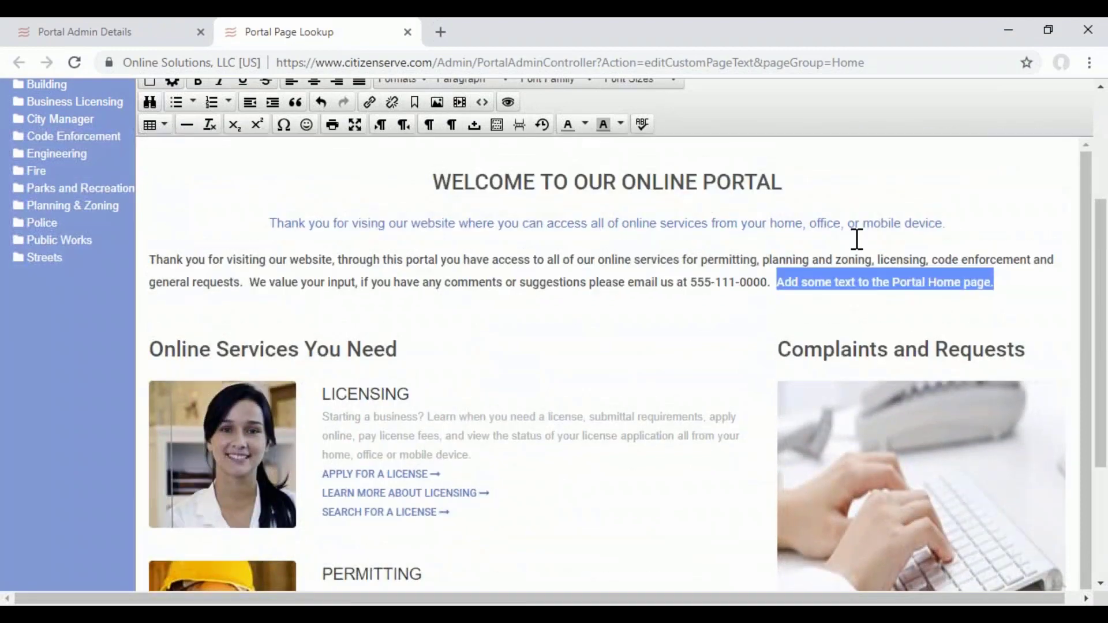
pyautogui.scroll(3, 1089, 104)
pyautogui.click(1026, 192)
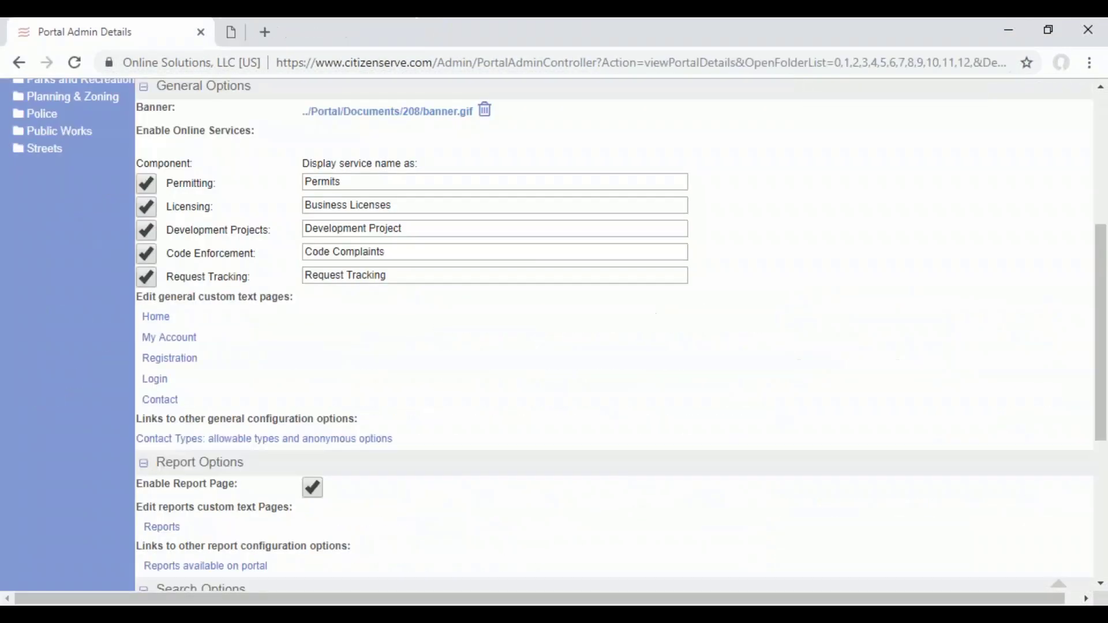
pyautogui.moveTo(430, 27); pyautogui.dragTo(1107, 346)
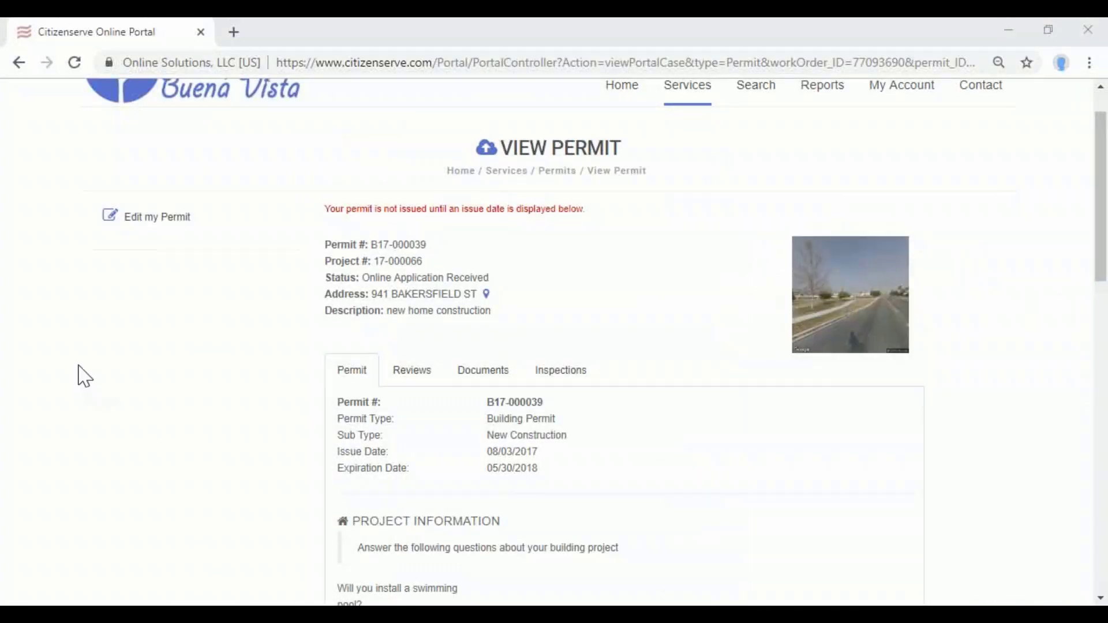
# - Load the Buena Vista portal home page, check the new sentence, and bring the admin window back
pyautogui.click(242, 87)
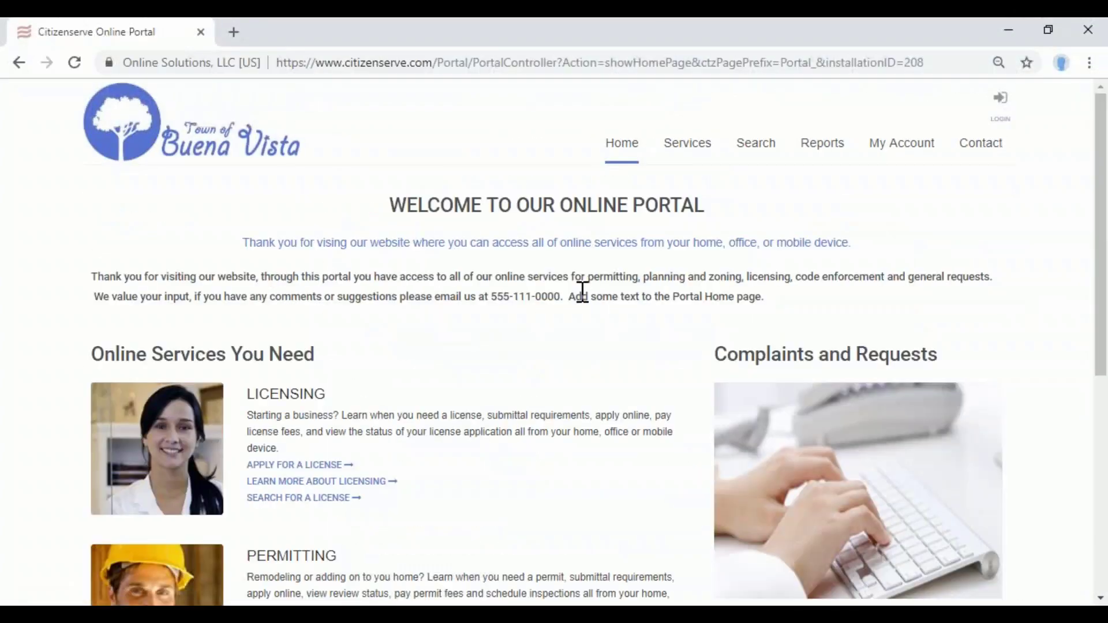
pyautogui.moveTo(568, 295); pyautogui.dragTo(773, 306)
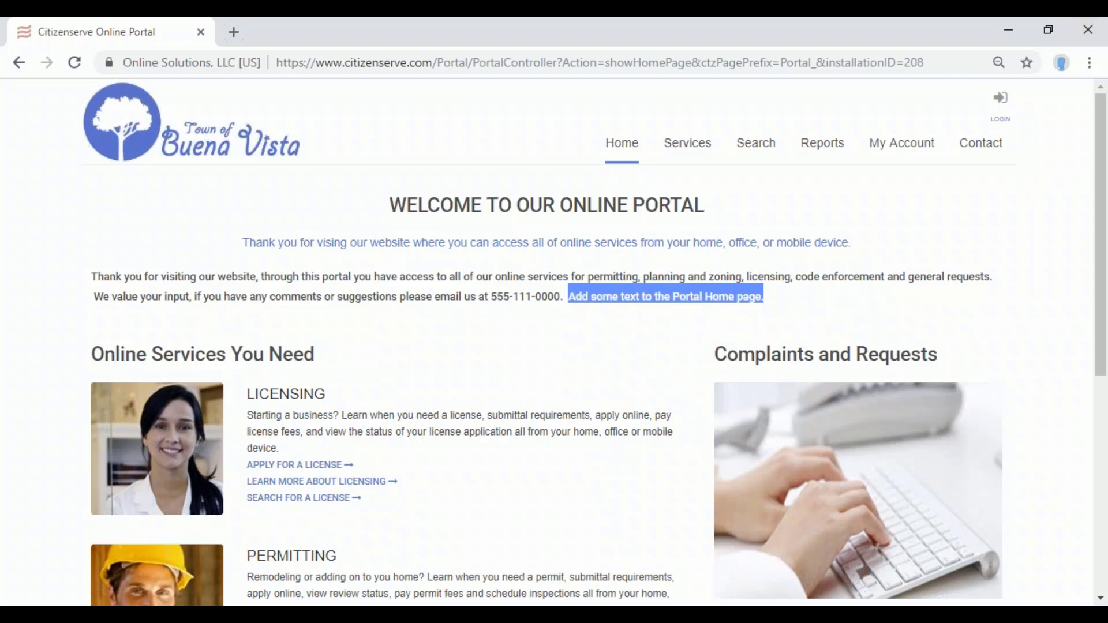
pyautogui.hotkey('alt', 'Tab')
pyautogui.moveTo(673, 242); pyautogui.dragTo(483, 186)
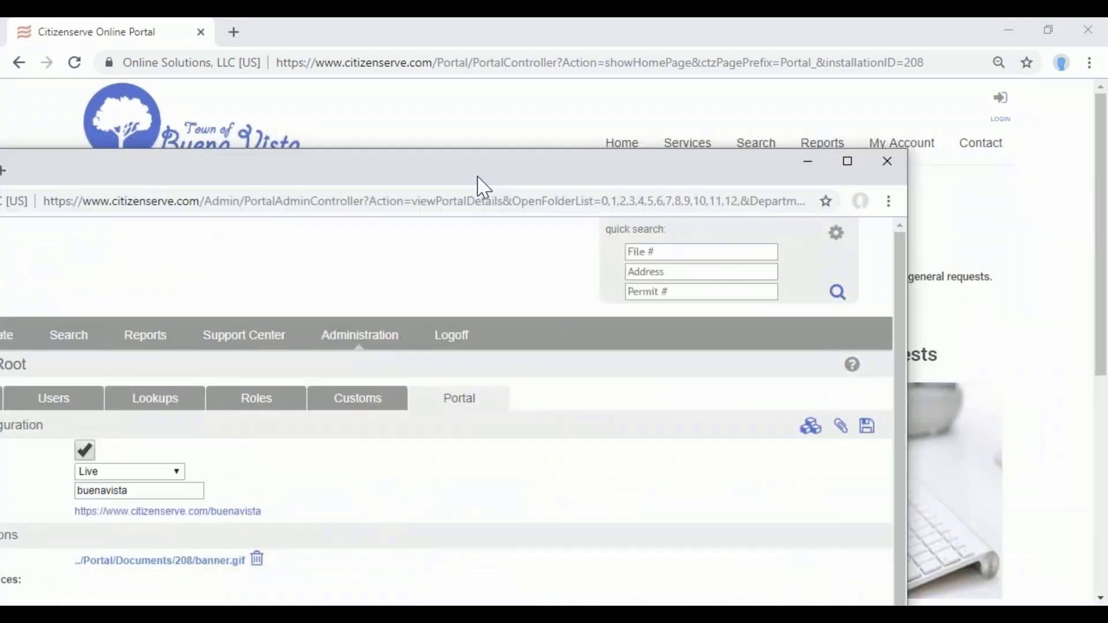
# - Maximize the admin window and open the department Lookups page's lookup type list
pyautogui.doubleClick(482, 175)
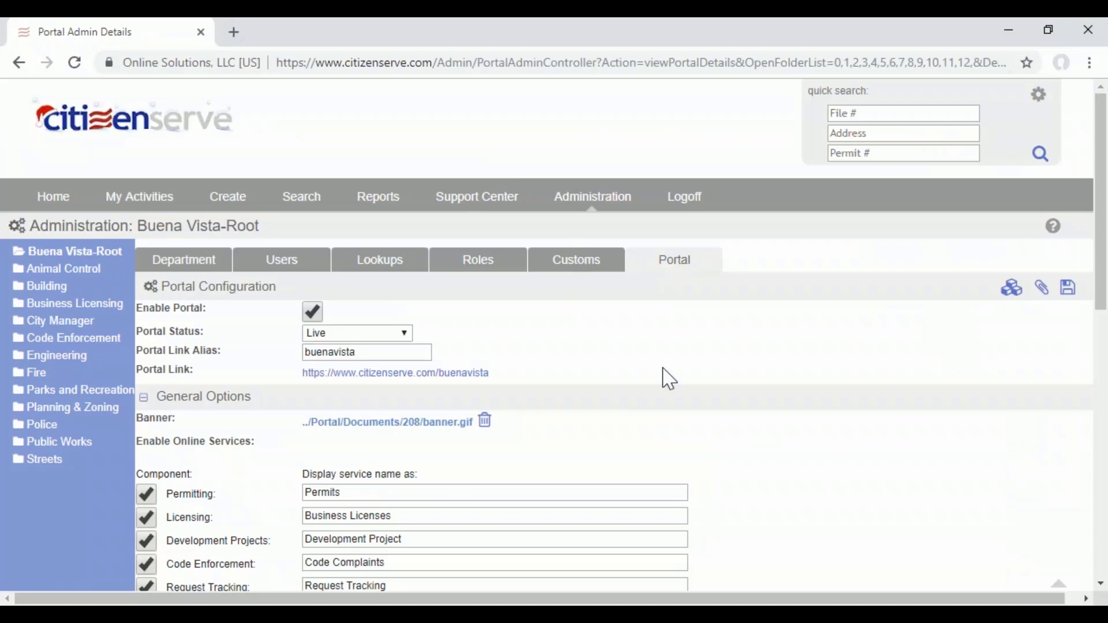
pyautogui.click(586, 207)
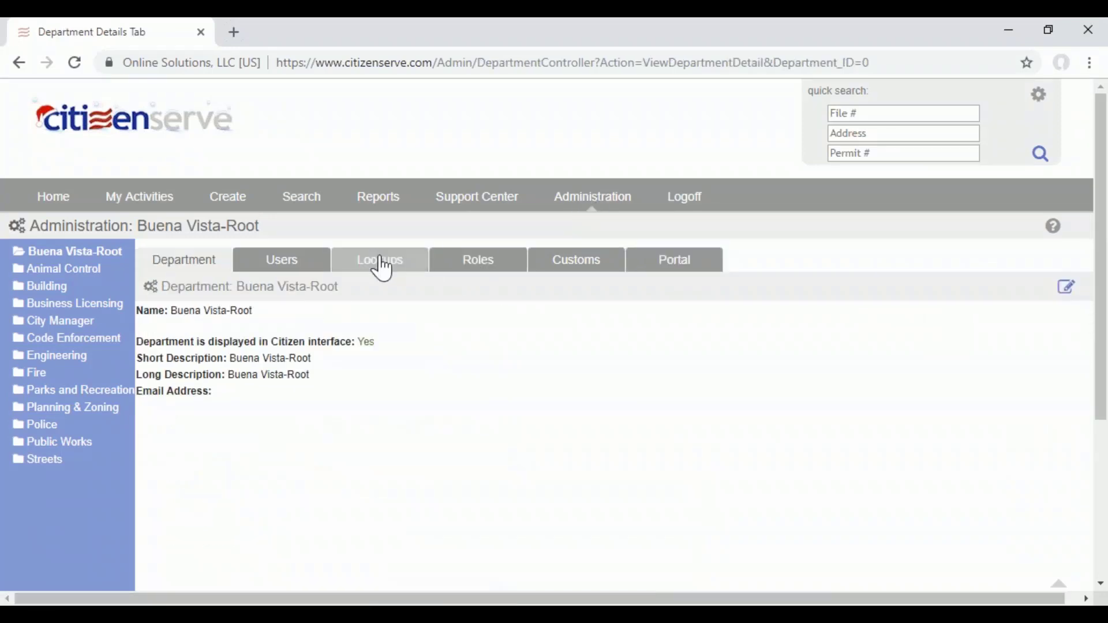
pyautogui.click(383, 267)
pyautogui.click(399, 312)
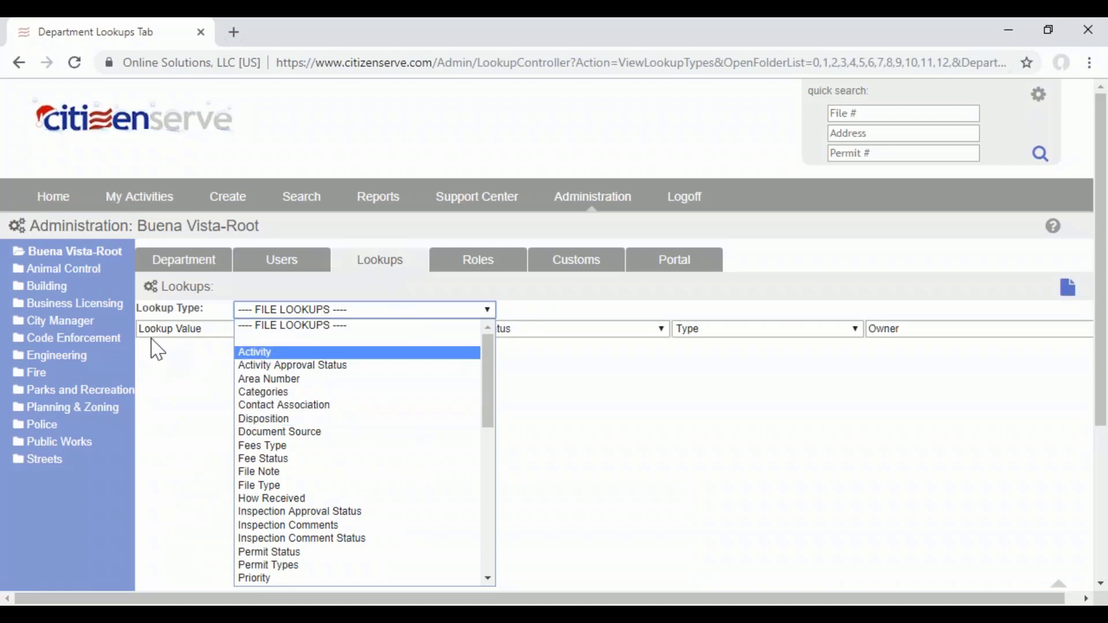
# - Switch to the Building department and list its Permit Types lookups
pyautogui.click(56, 270)
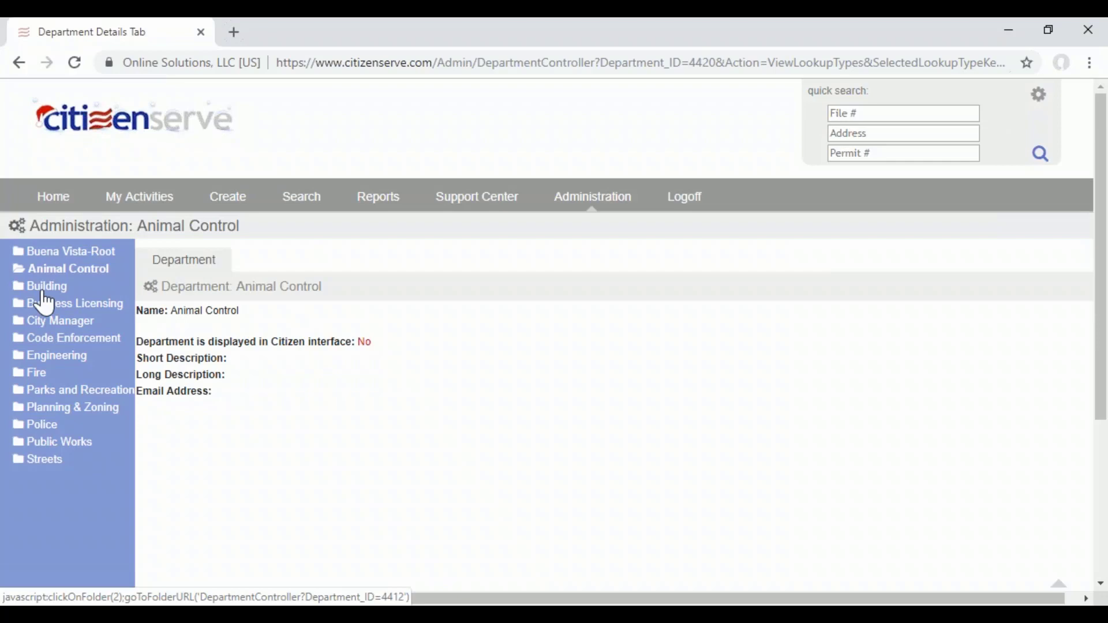
pyautogui.click(45, 293)
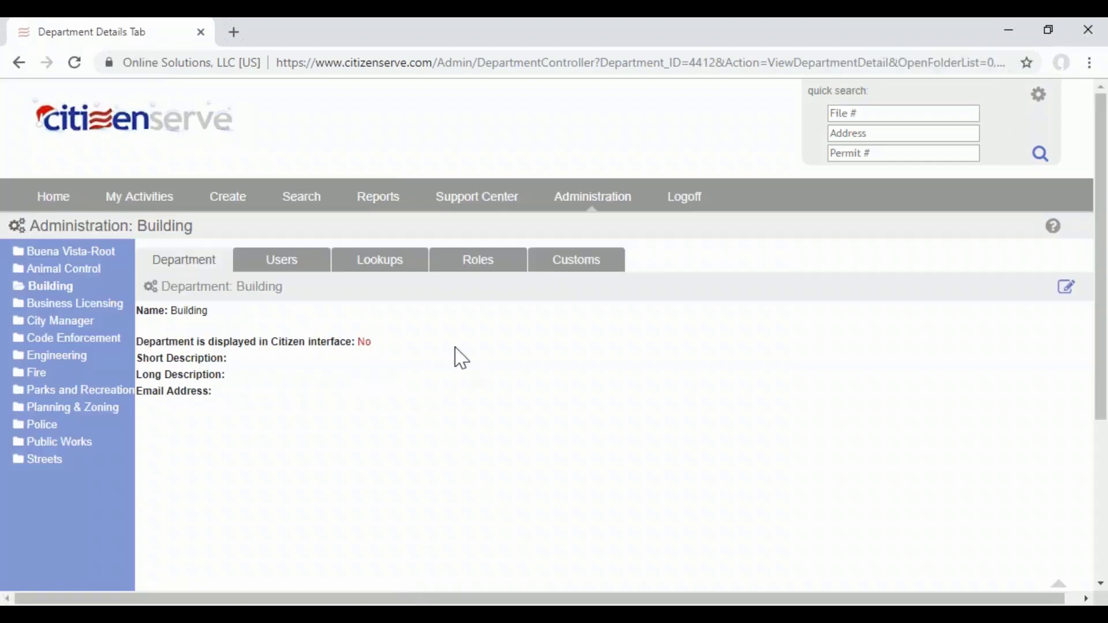
pyautogui.click(311, 263)
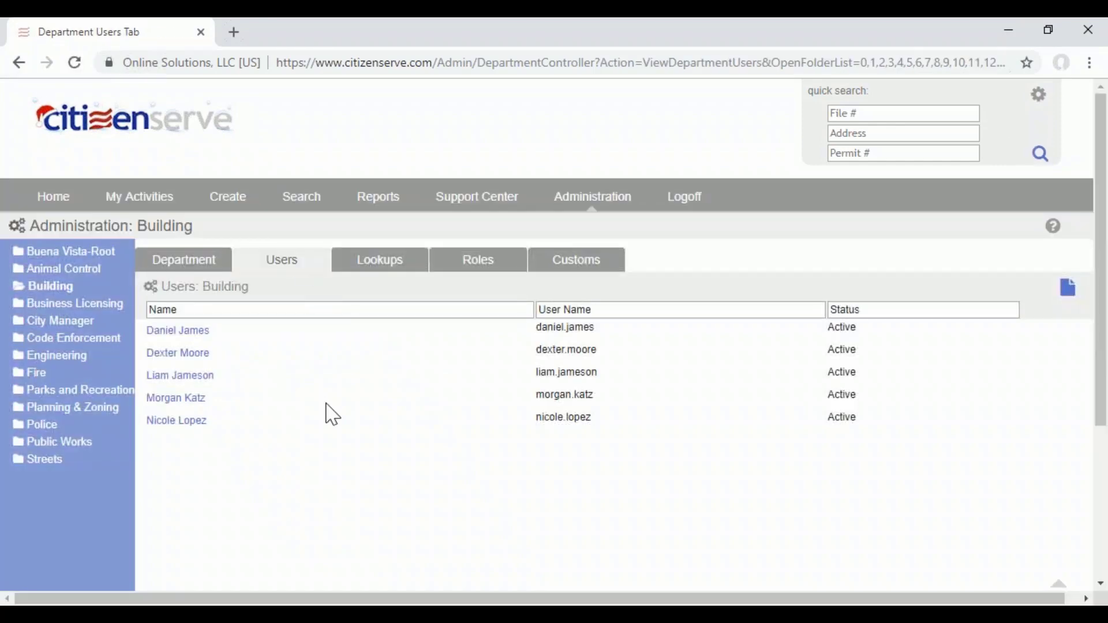
pyautogui.click(375, 271)
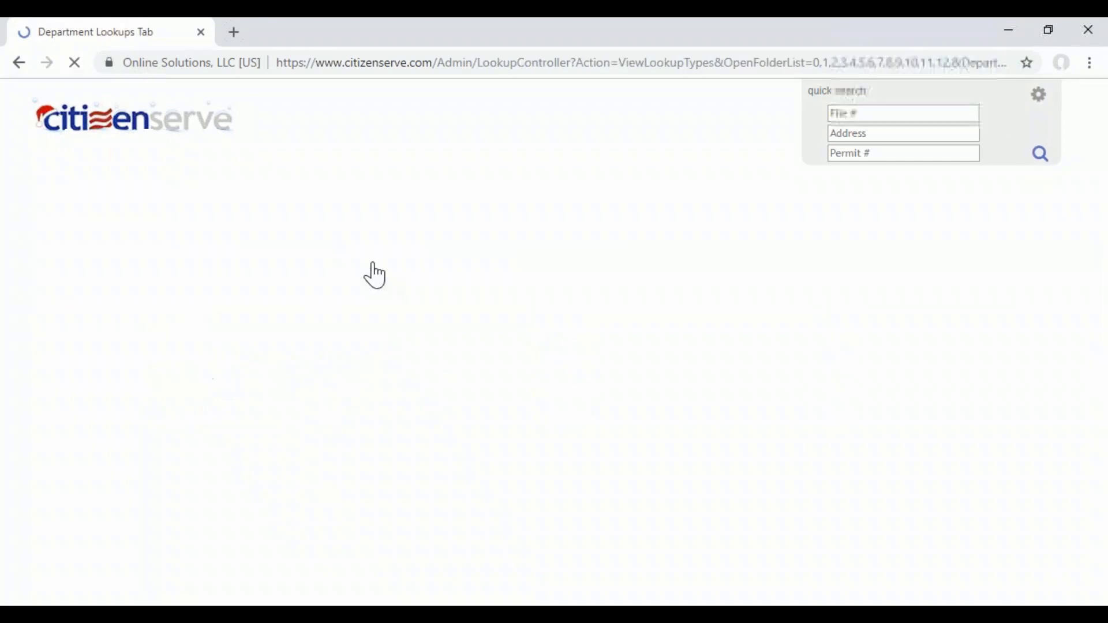
pyautogui.click(408, 315)
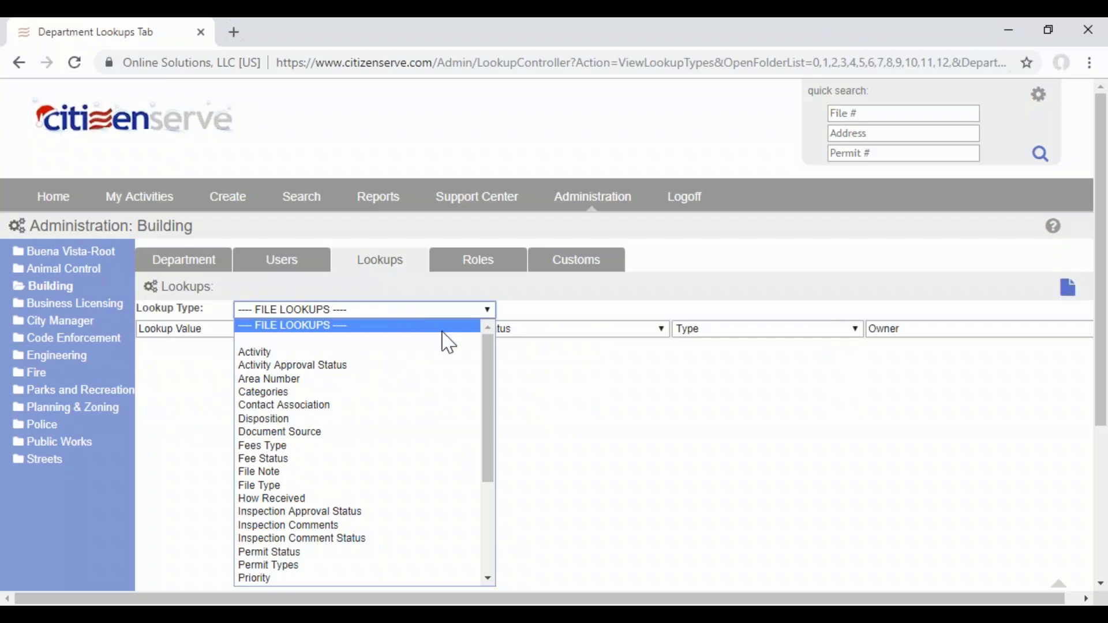
pyautogui.moveTo(490, 358); pyautogui.dragTo(396, 452)
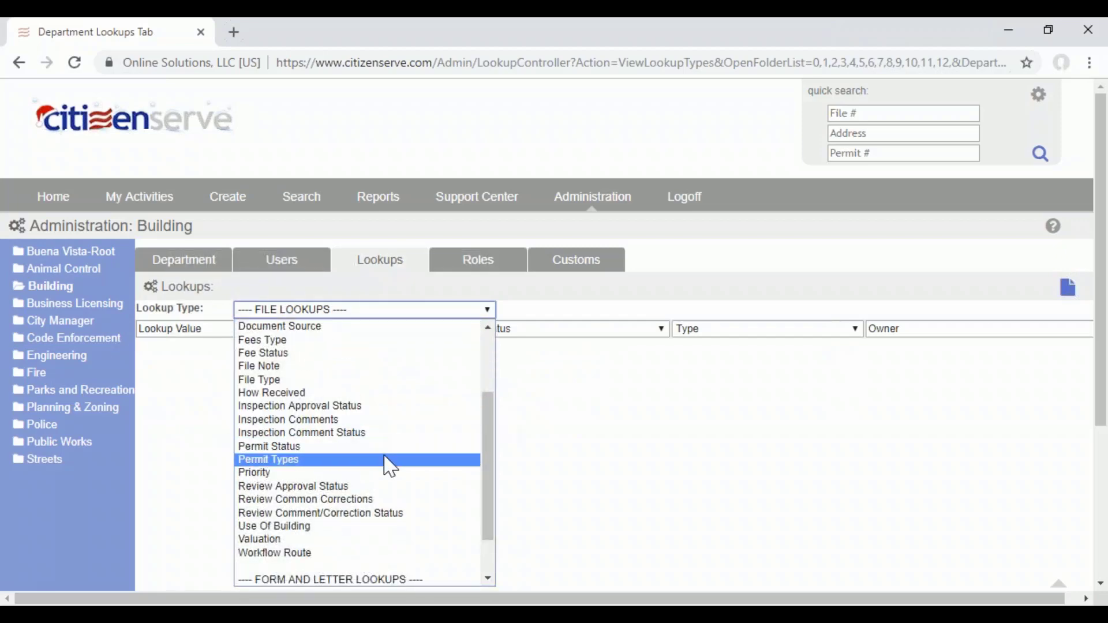
pyautogui.click(391, 462)
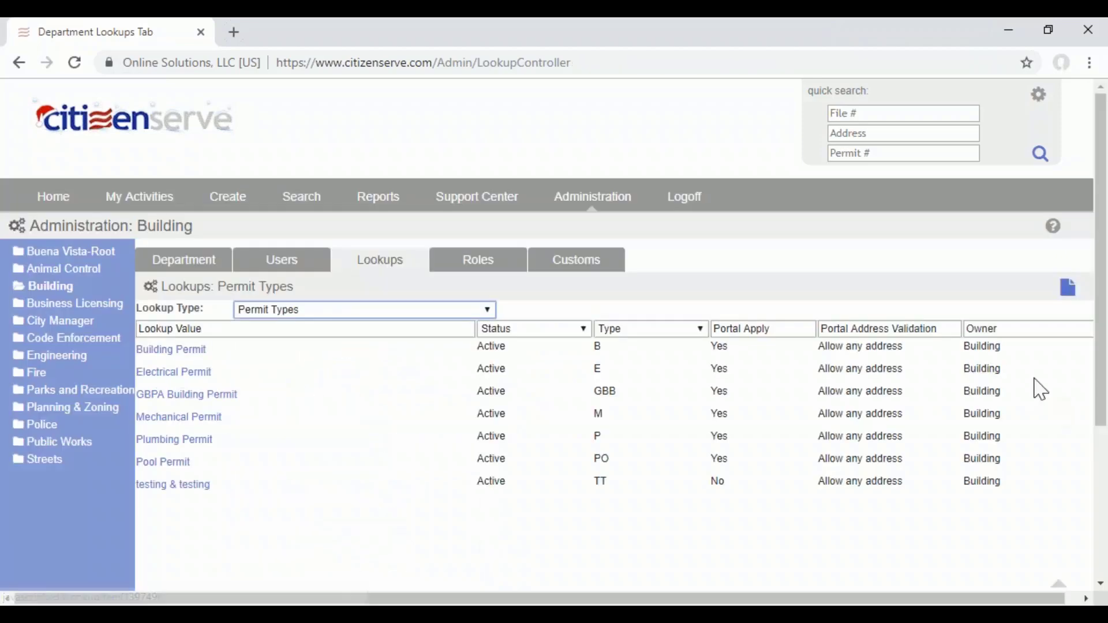
# - Check the Building Permit lookup's Portal Options, keep 'All', and view the Building custom tables
pyautogui.doubleClick(999, 350)
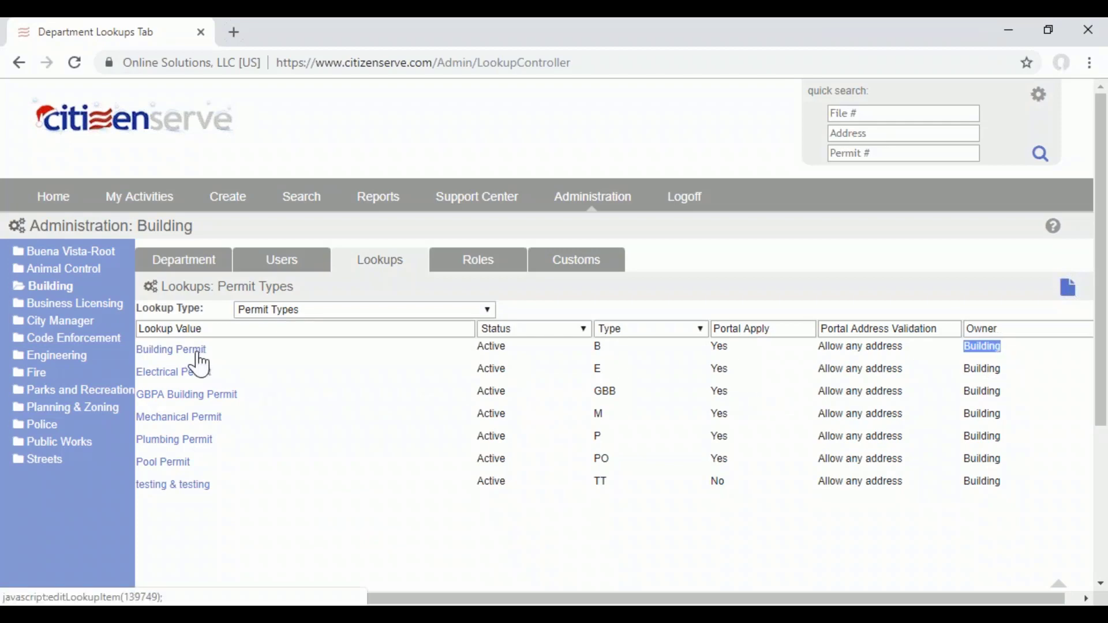
pyautogui.click(199, 353)
pyautogui.scroll(-2, 557, 388)
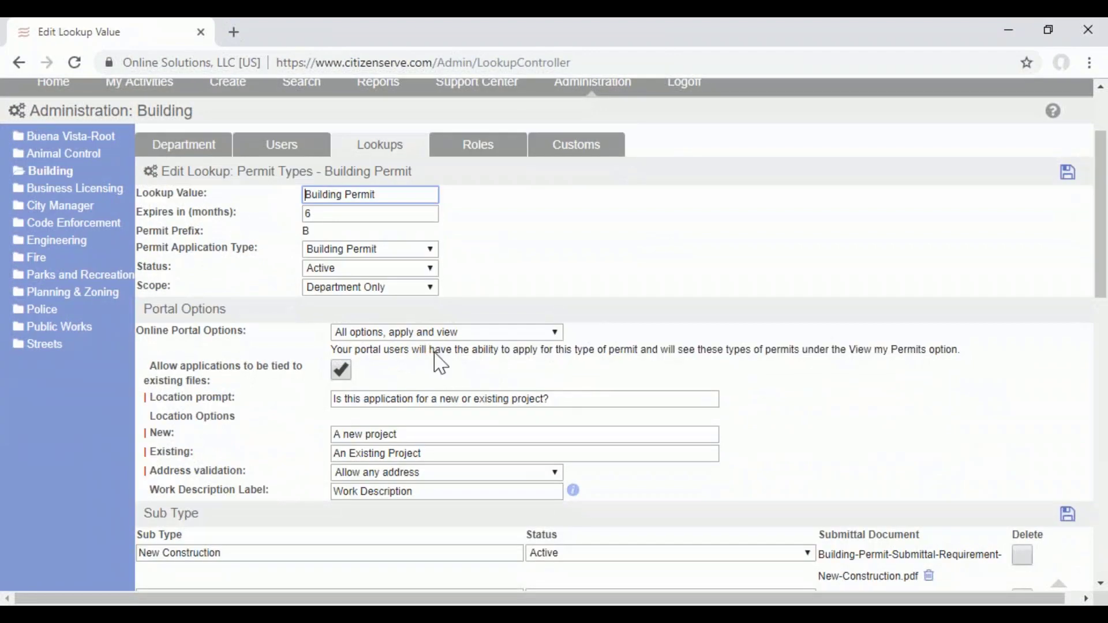
pyautogui.moveTo(144, 310); pyautogui.dragTo(228, 312)
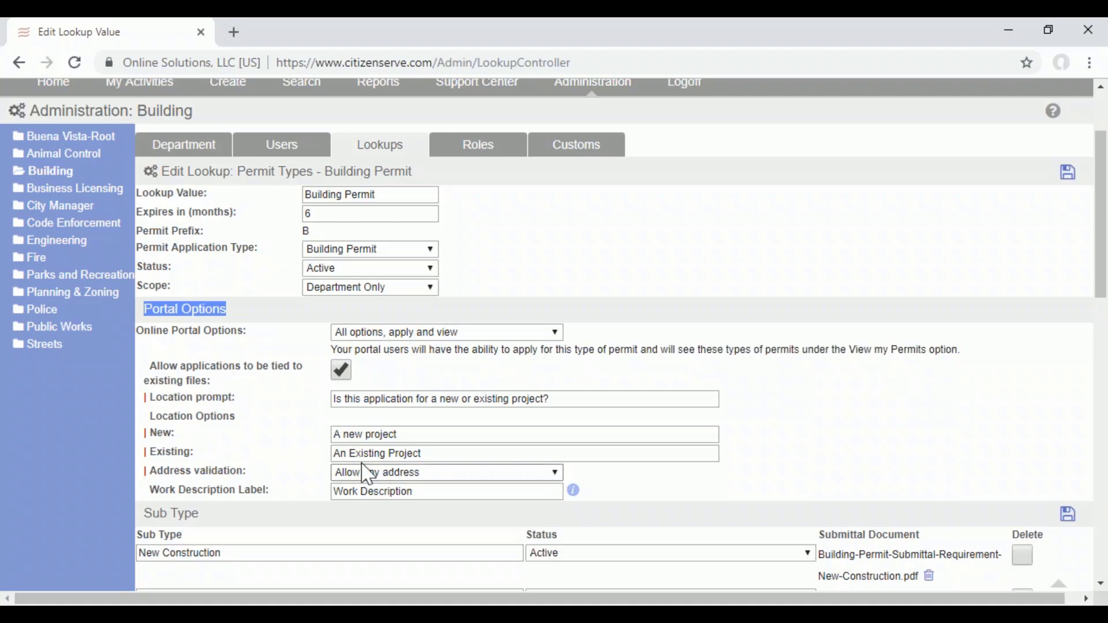
pyautogui.click(446, 332)
pyautogui.click(455, 349)
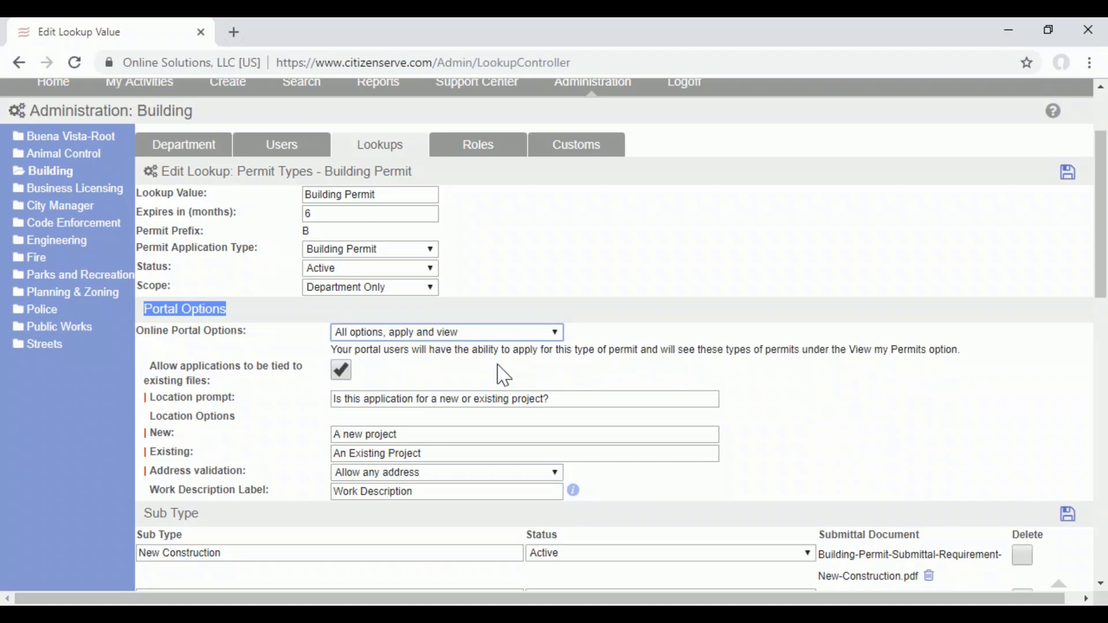
pyautogui.click(577, 144)
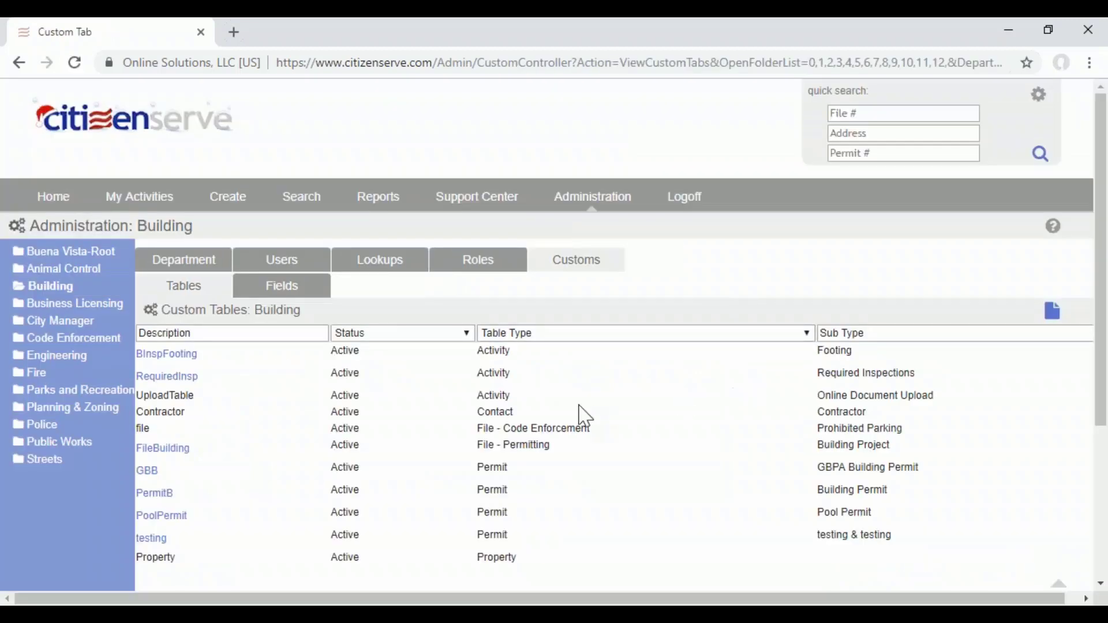
# - Open the PermitB custom table and start a new field with Add Field
pyautogui.scroll(-1, 583, 416)
pyautogui.click(161, 468)
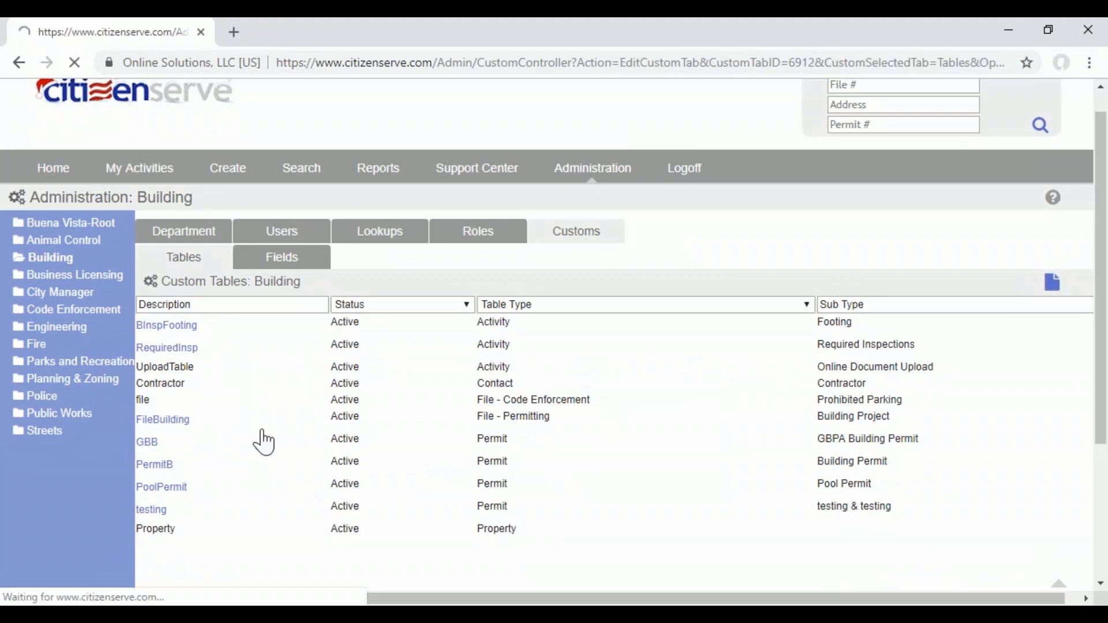
pyautogui.scroll(-1, 744, 404)
pyautogui.scroll(-1, 758, 398)
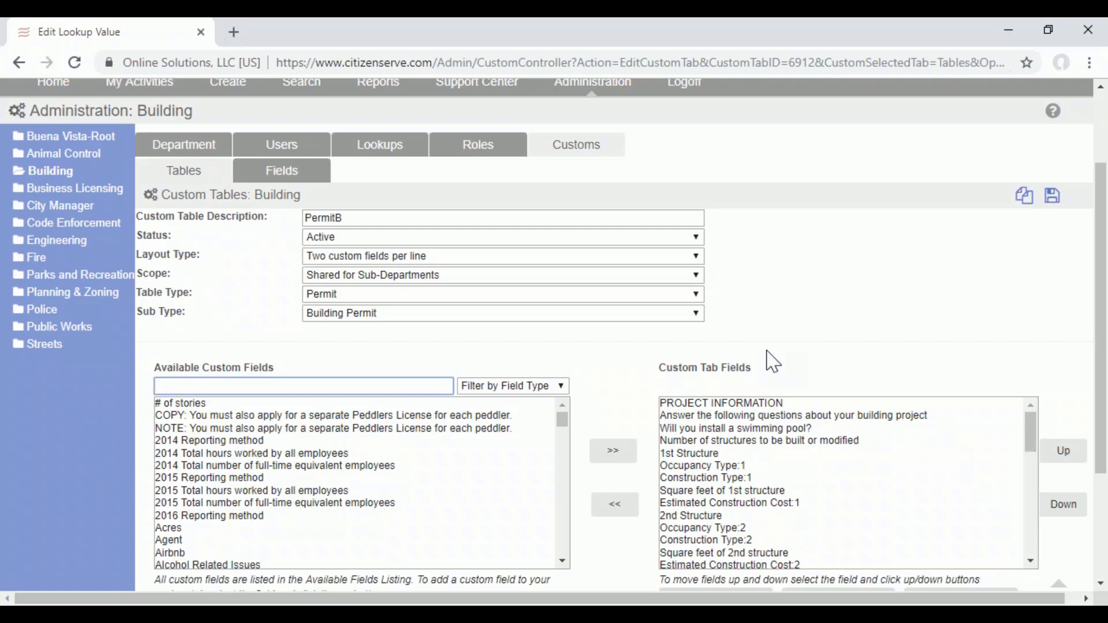
pyautogui.moveTo(1099, 238); pyautogui.dragTo(1099, 304)
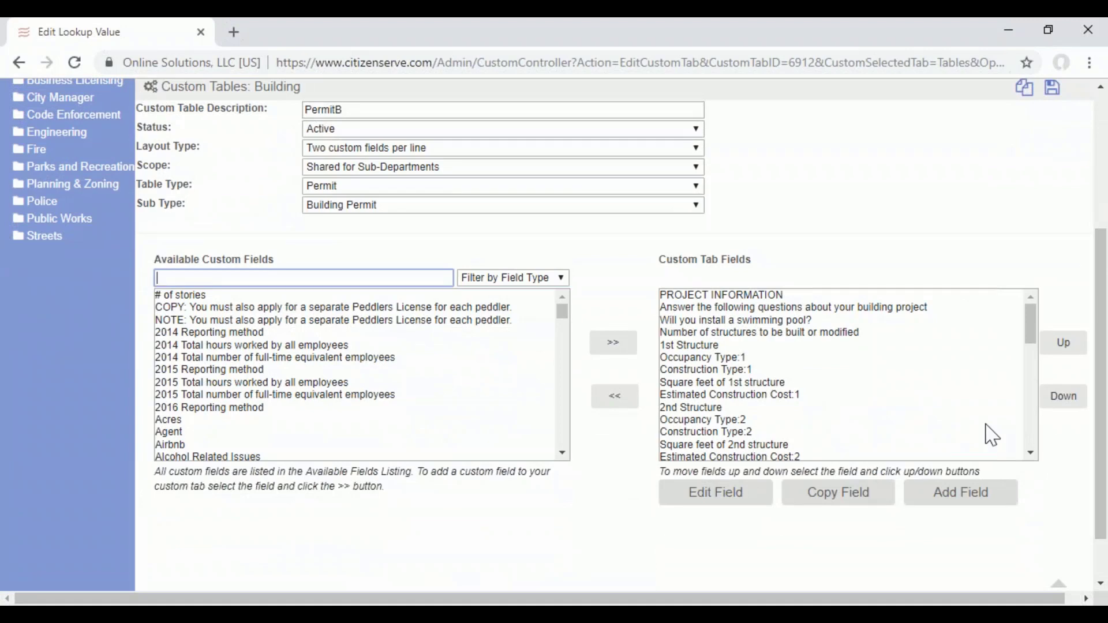
pyautogui.click(952, 502)
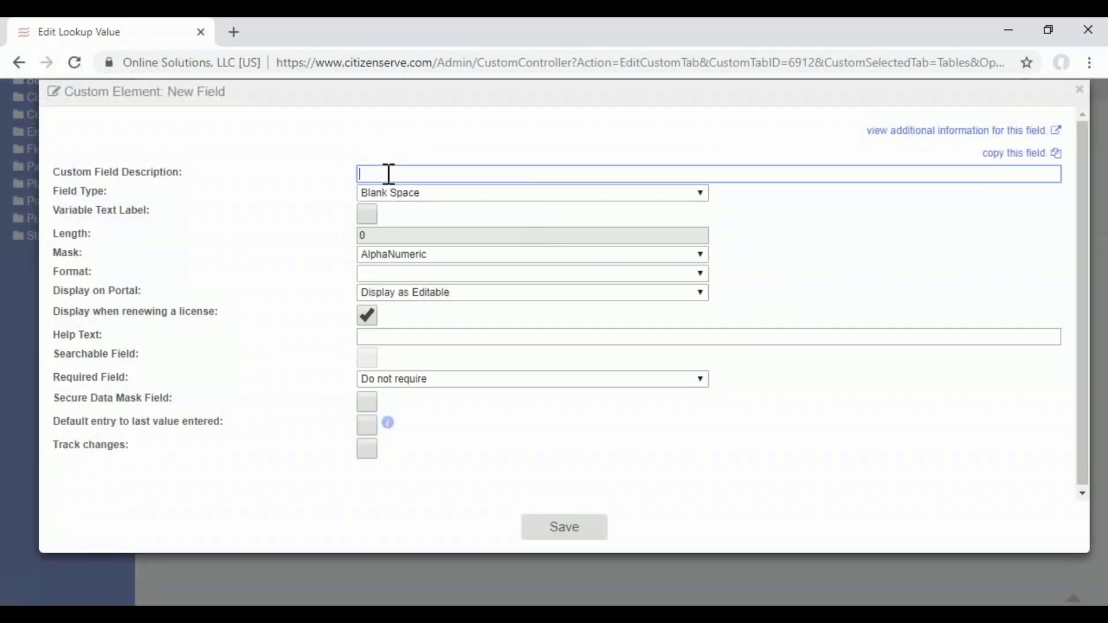
# - Set the new field's Field Type to Document Attachment
pyautogui.click(483, 193)
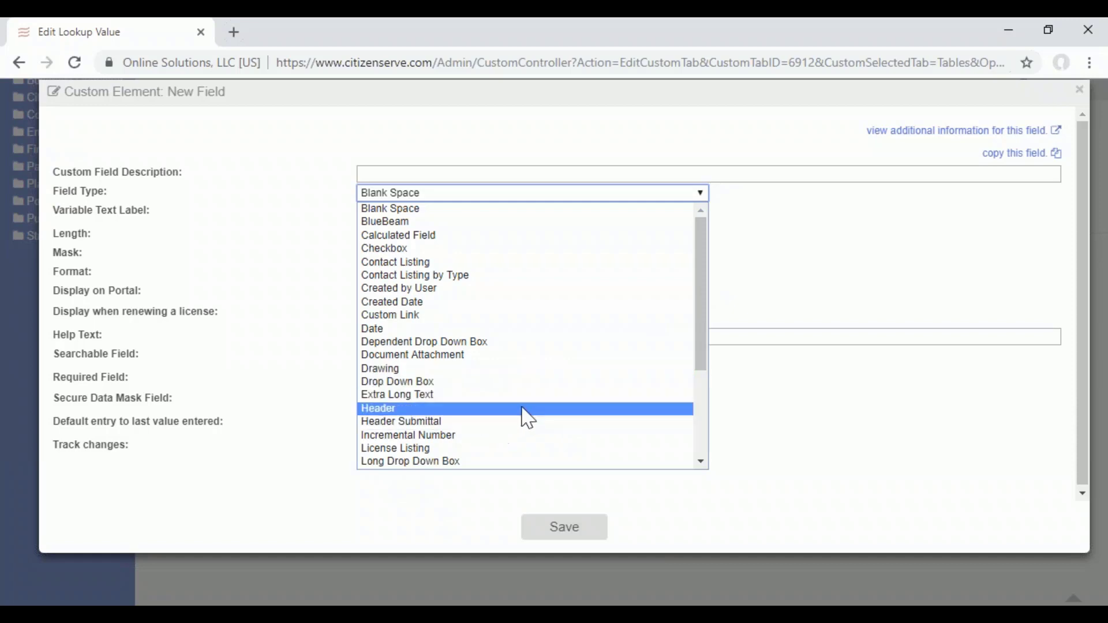
pyautogui.moveTo(703, 285); pyautogui.dragTo(701, 338)
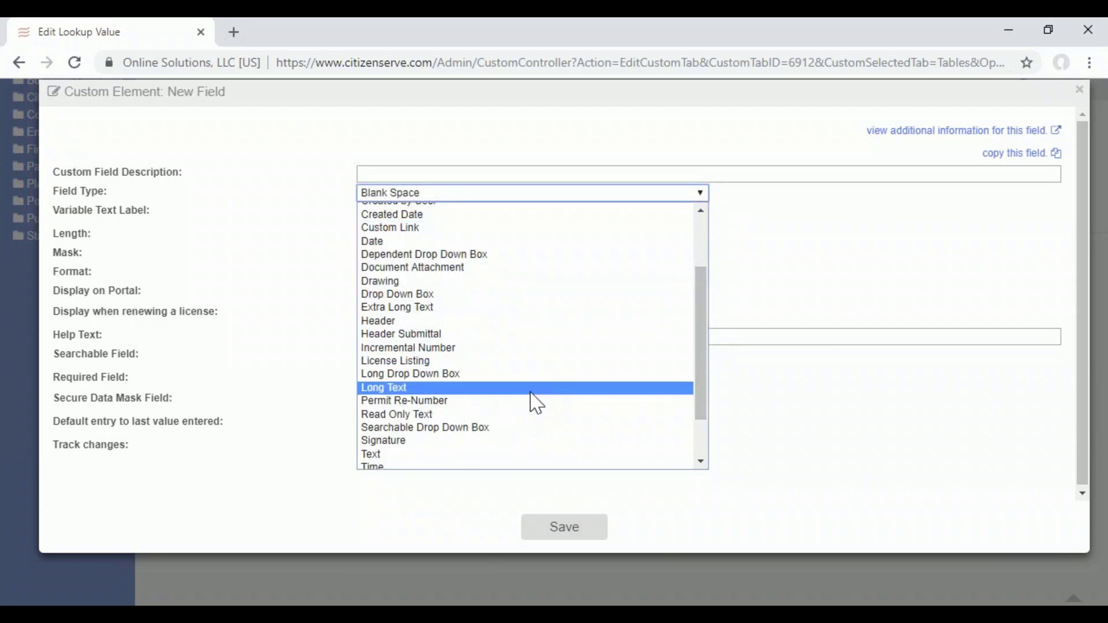
pyautogui.moveTo(700, 340); pyautogui.dragTo(701, 375)
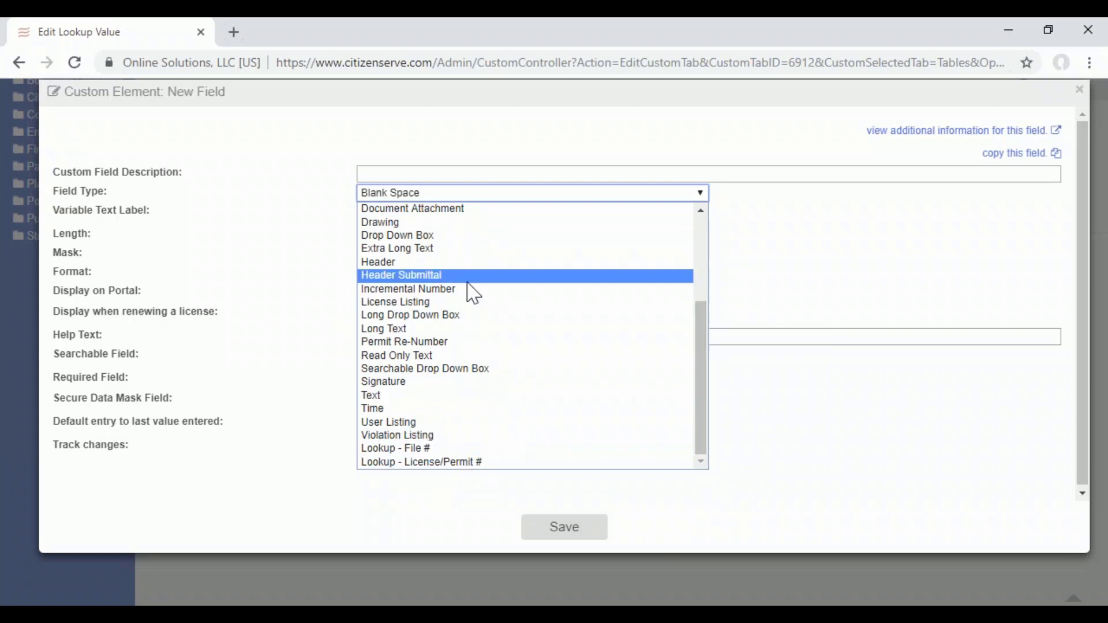
pyautogui.scroll(2, 473, 293)
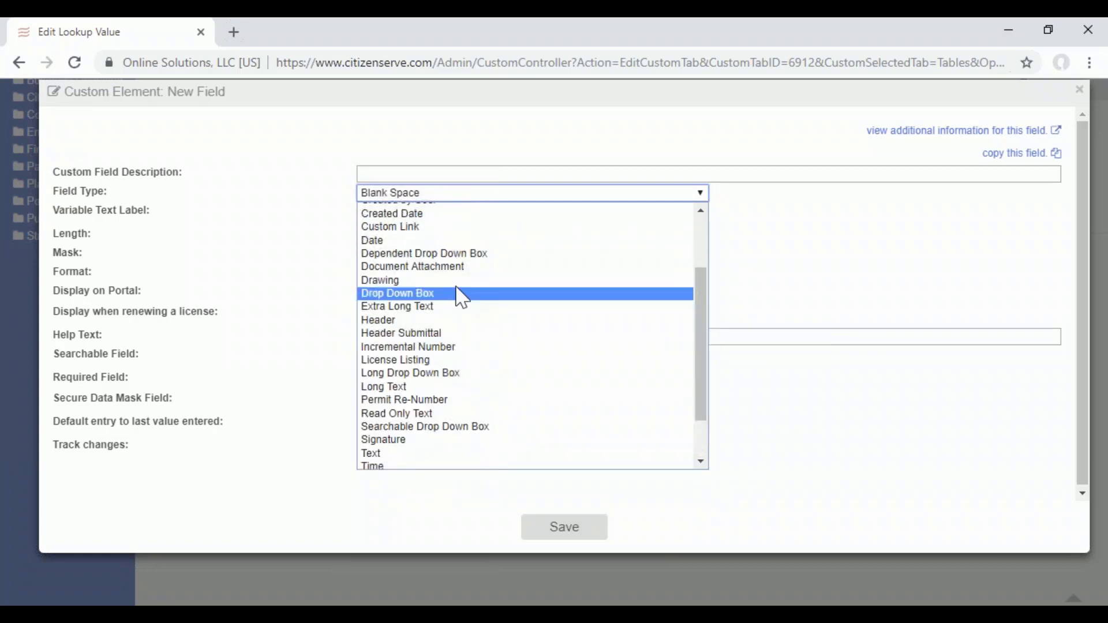
pyautogui.click(473, 268)
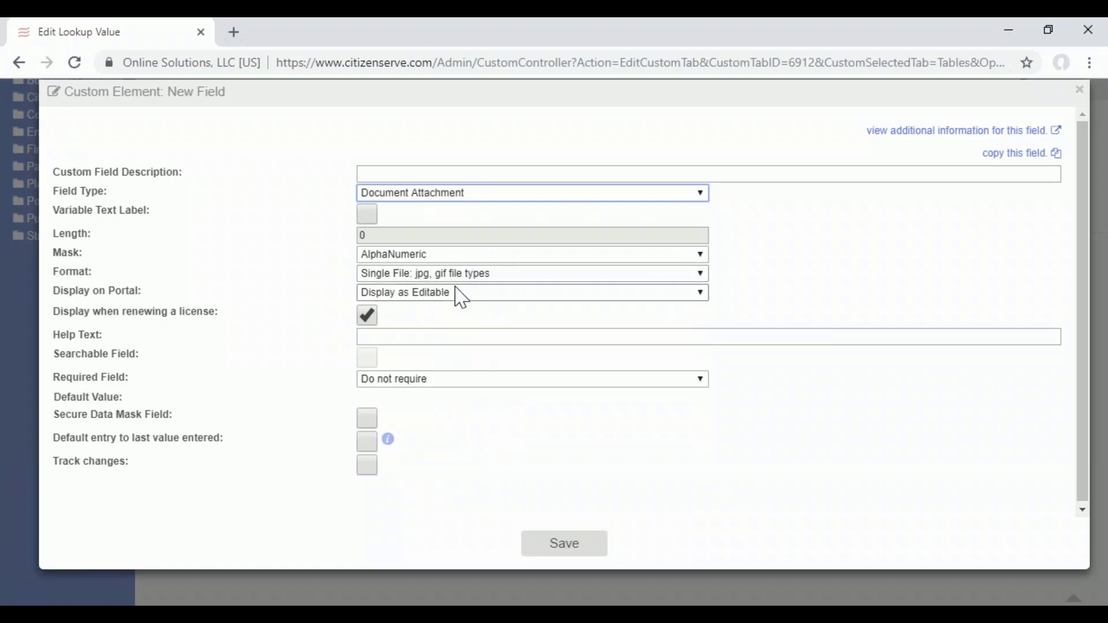
# - Limit the Document Attachment format to a single PDF file
pyautogui.click(153, 300)
pyautogui.moveTo(103, 297); pyautogui.dragTo(56, 301)
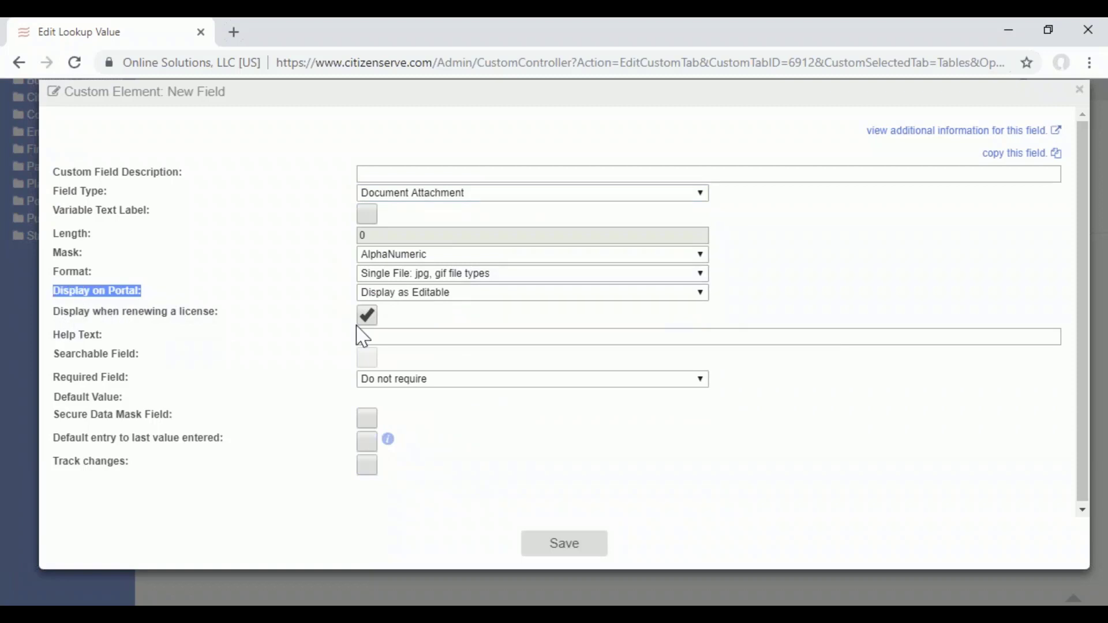
pyautogui.click(440, 278)
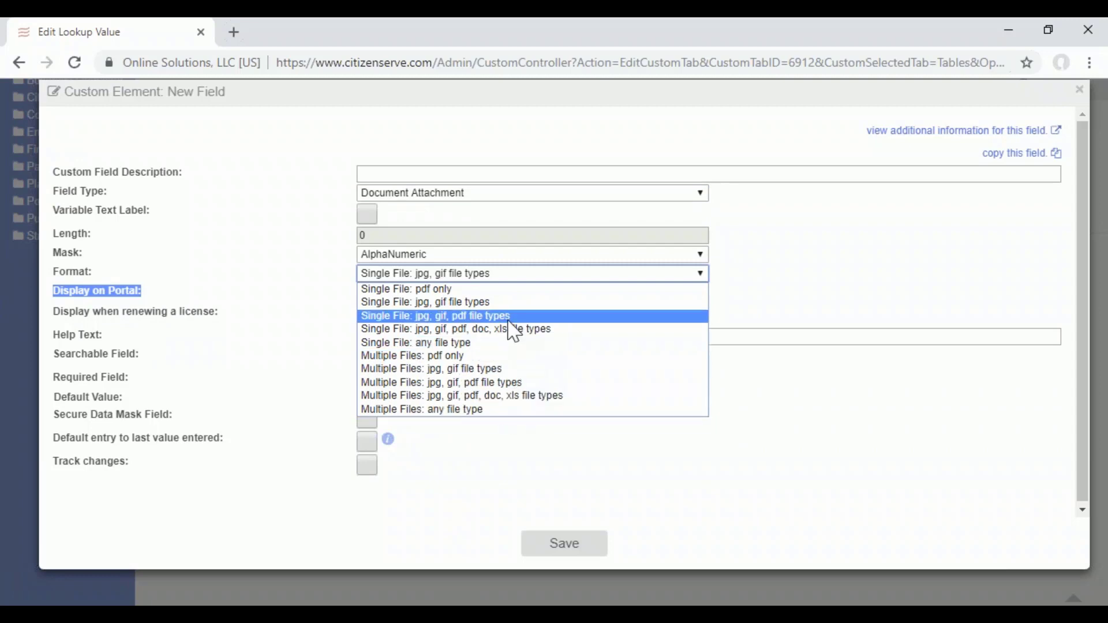
pyautogui.click(508, 292)
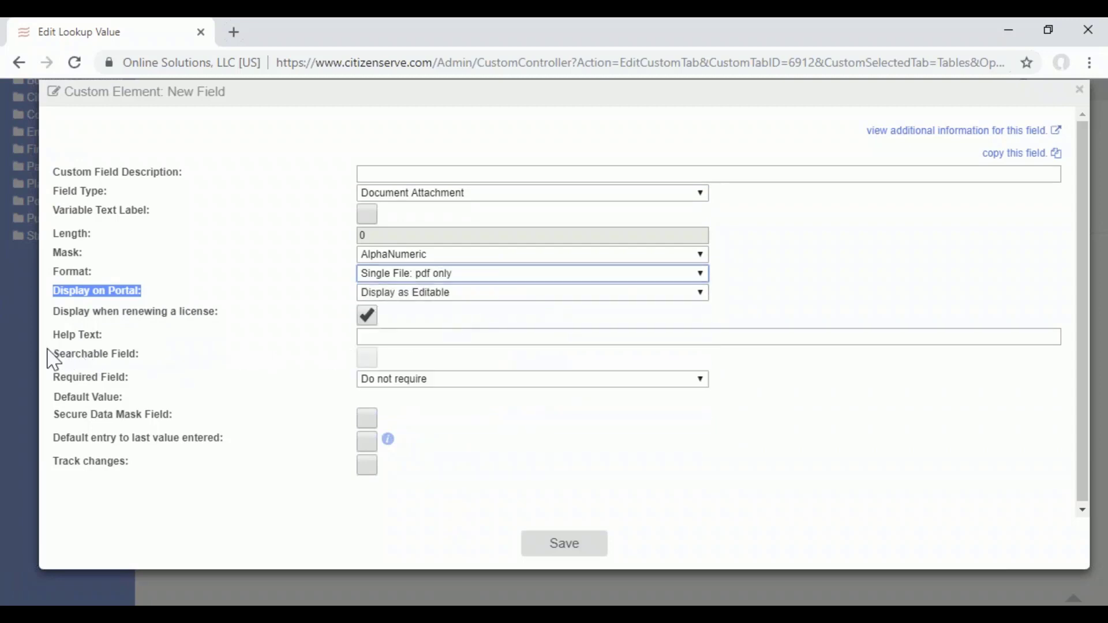
pyautogui.moveTo(53, 336); pyautogui.dragTo(136, 353)
pyautogui.click(136, 353)
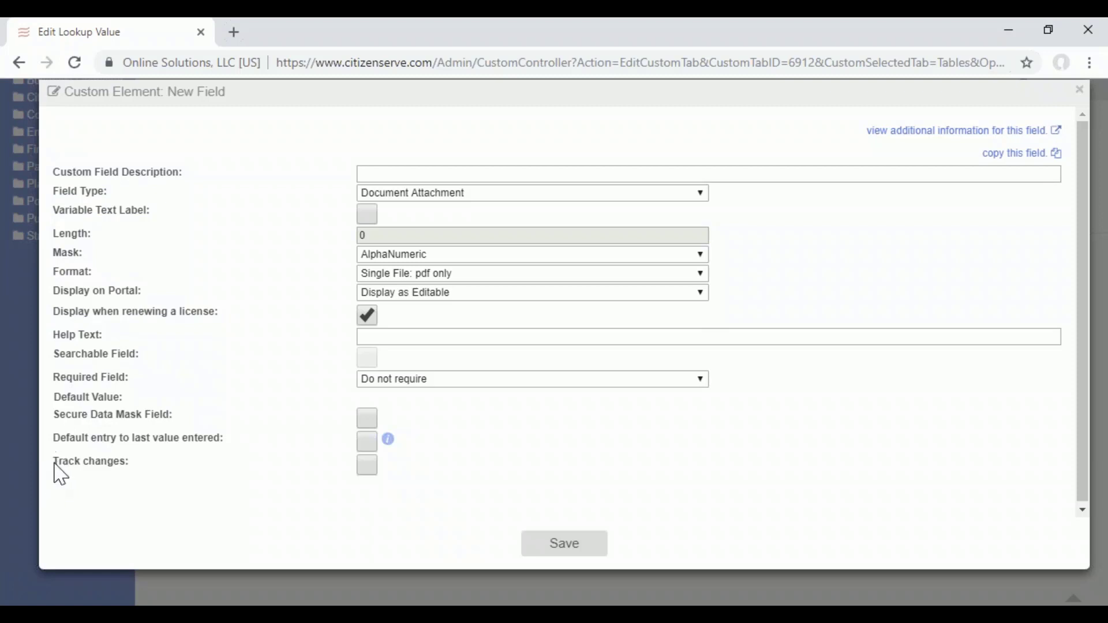
# - Leave the field not required with portal display editable, then close the New Field form
pyautogui.moveTo(54, 463); pyautogui.dragTo(131, 460)
pyautogui.moveTo(55, 420); pyautogui.dragTo(174, 431)
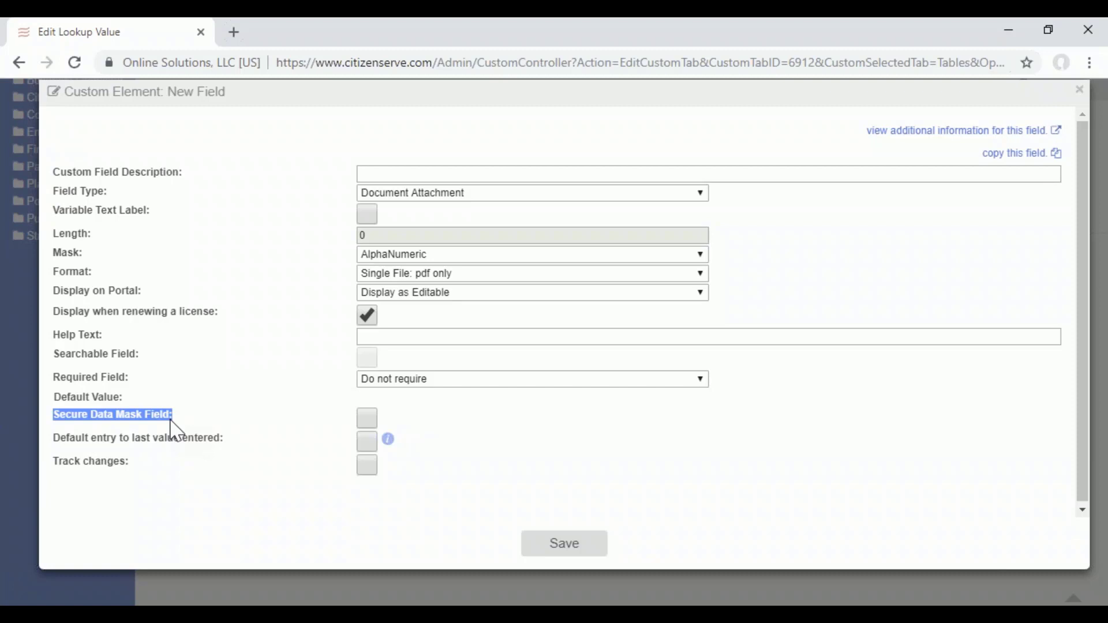
pyautogui.click(510, 380)
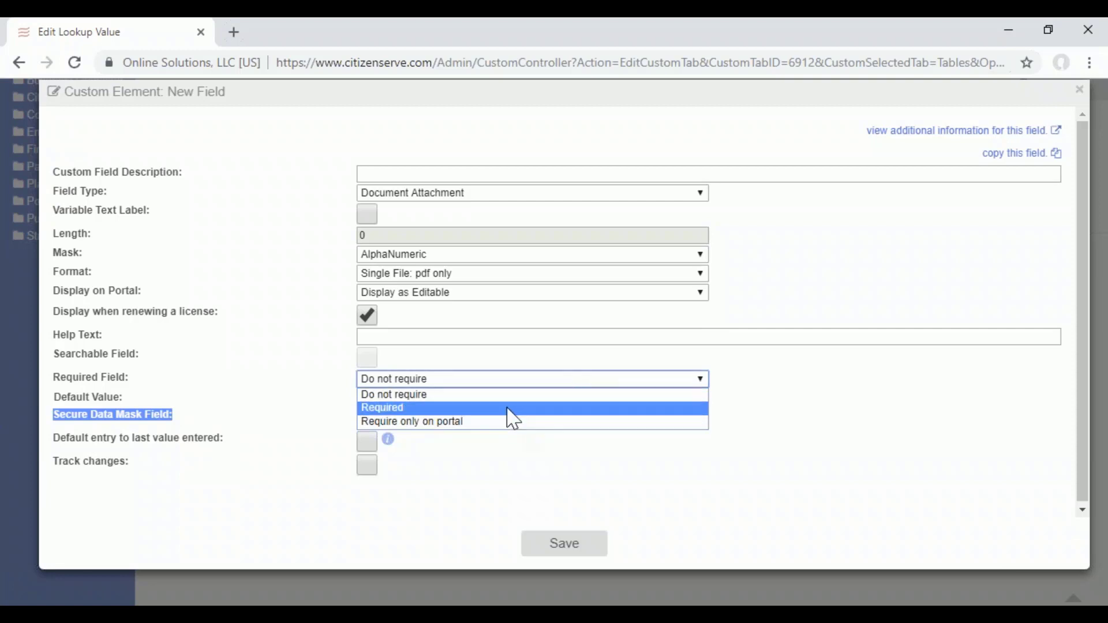
pyautogui.click(510, 395)
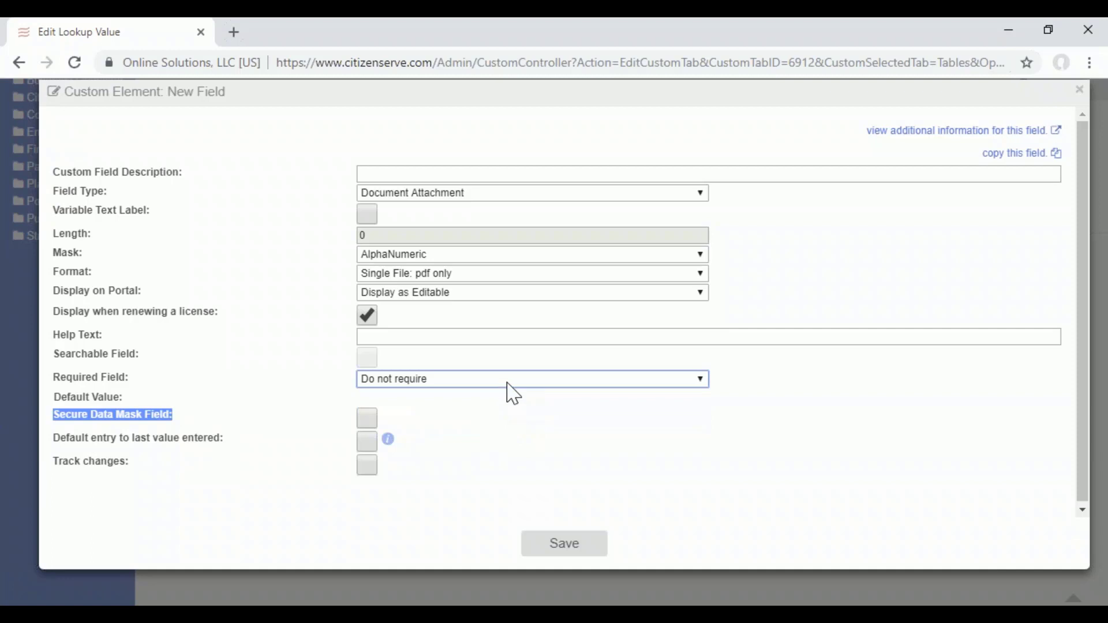
pyautogui.click(494, 294)
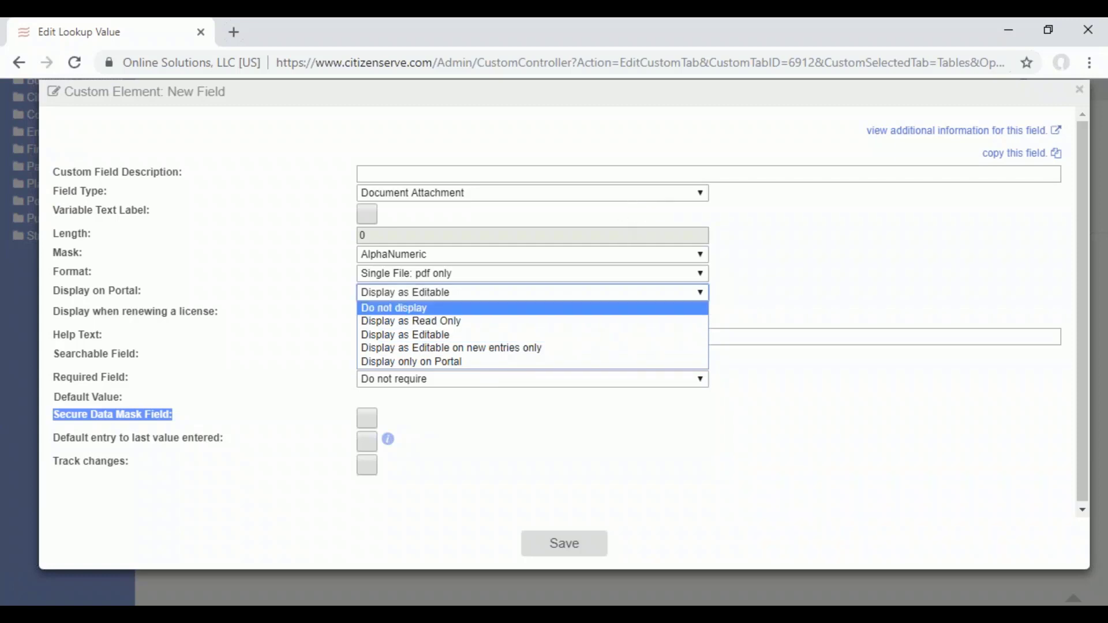
pyautogui.click(1076, 98)
pyautogui.click(1079, 92)
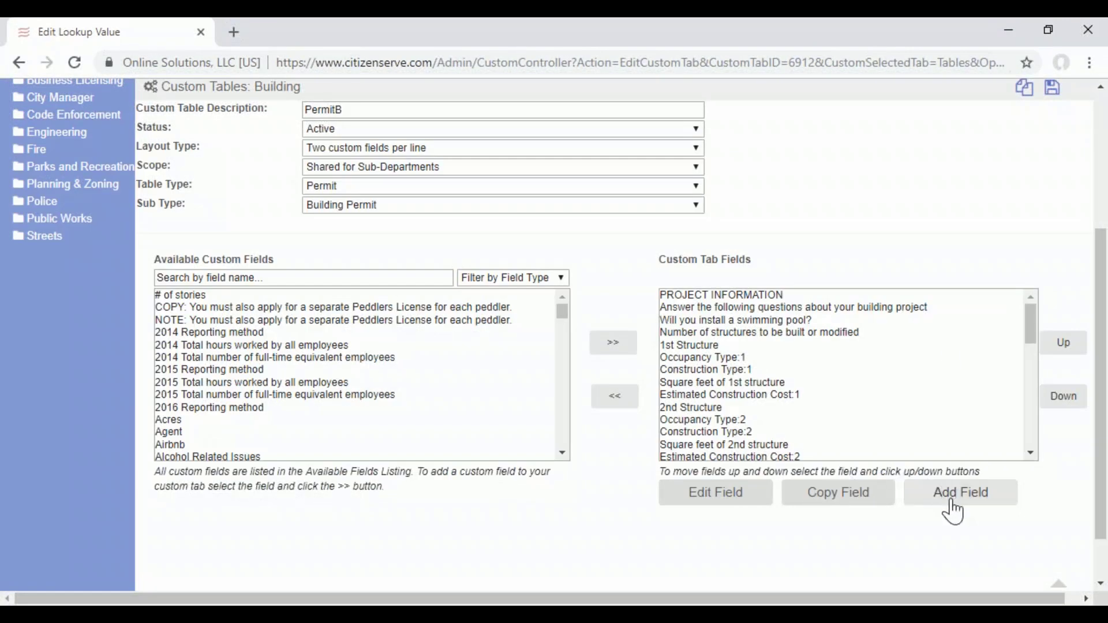
# - Add a Drawing-type custom field described as 'Draw your site here' and save it
pyautogui.click(970, 501)
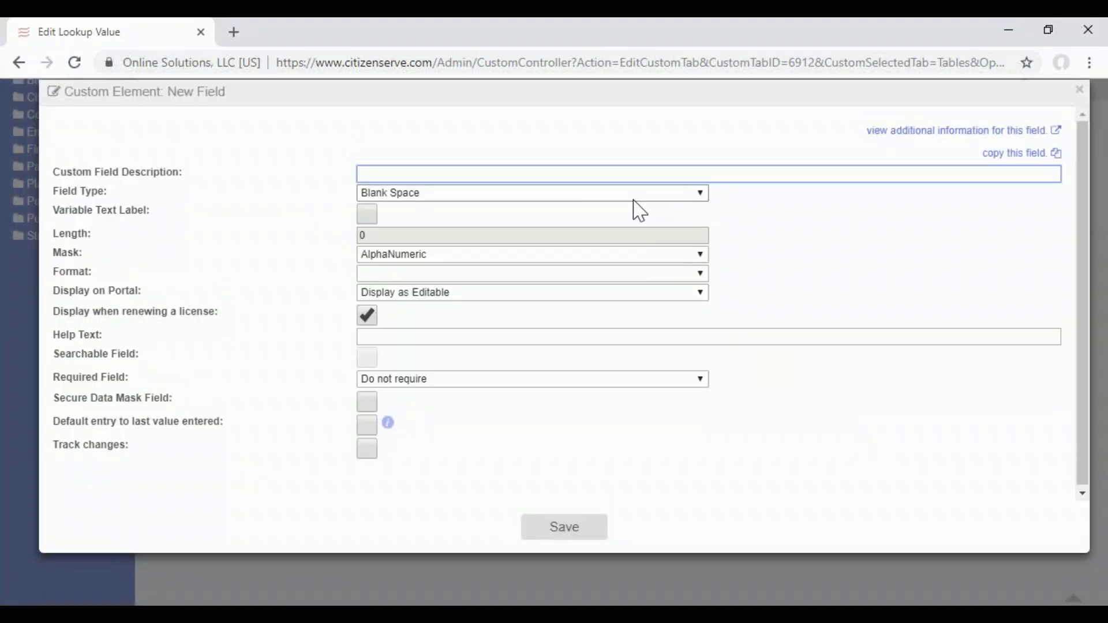
pyautogui.click(635, 193)
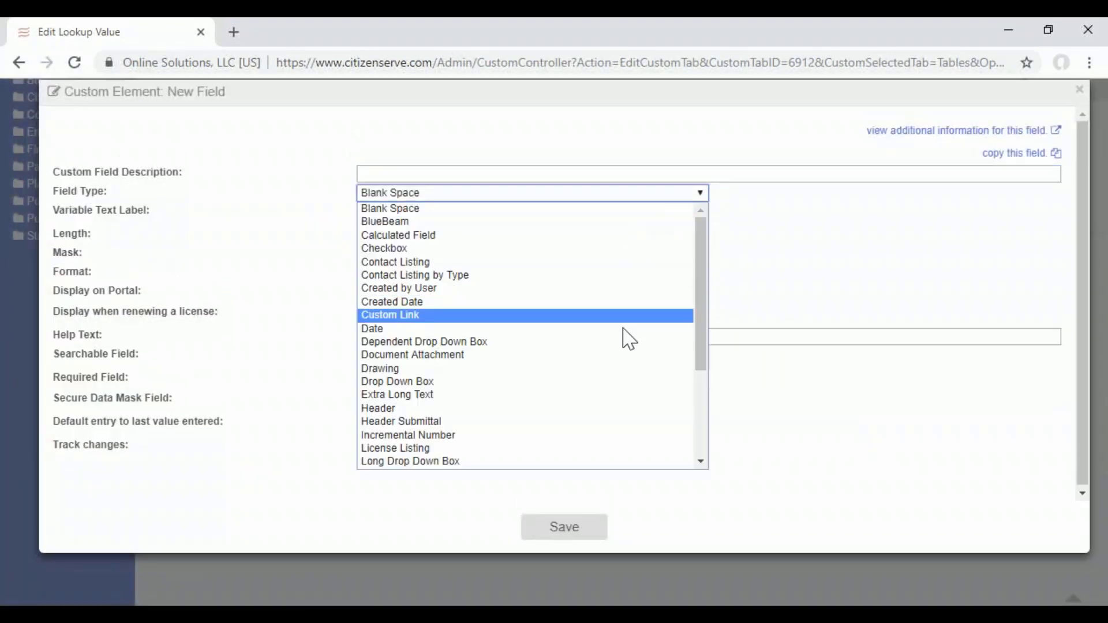
pyautogui.scroll(-3, 594, 415)
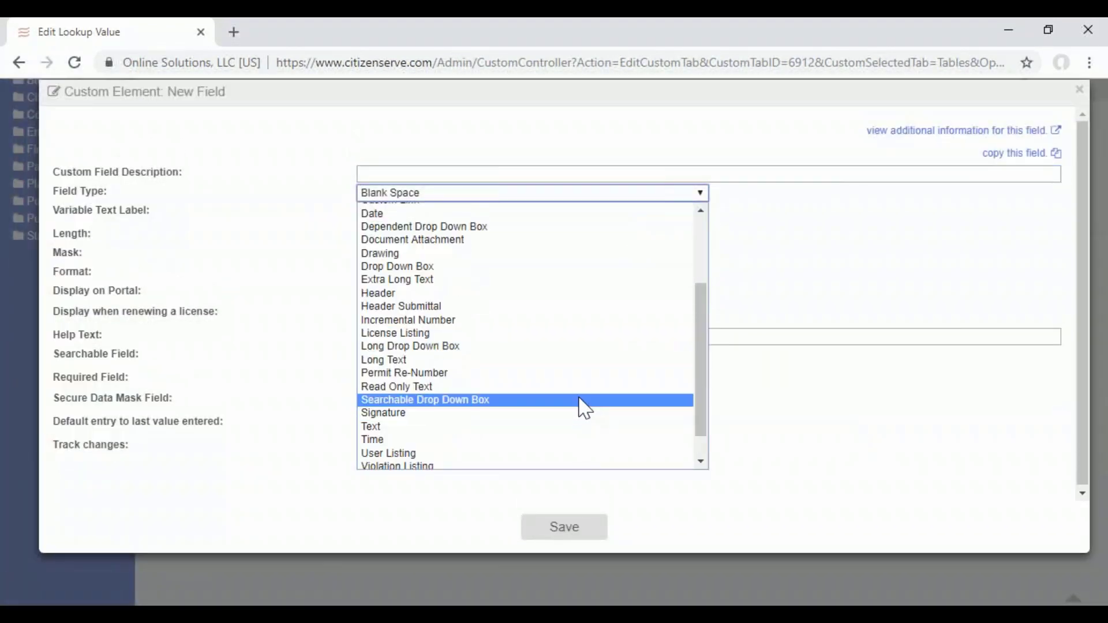
pyautogui.scroll(2, 591, 448)
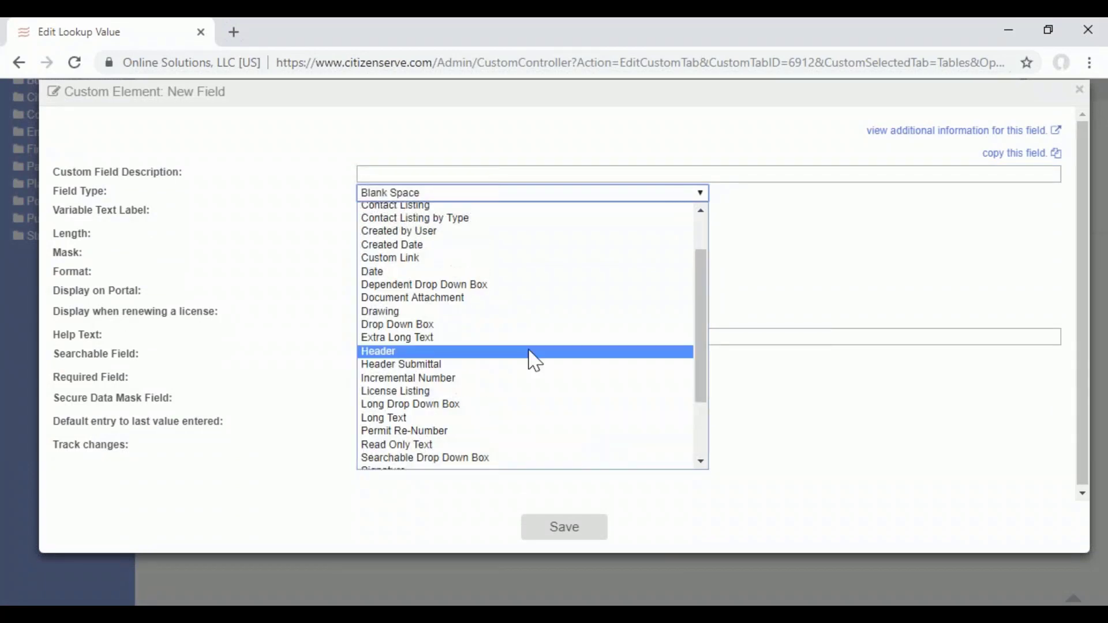
pyautogui.click(529, 328)
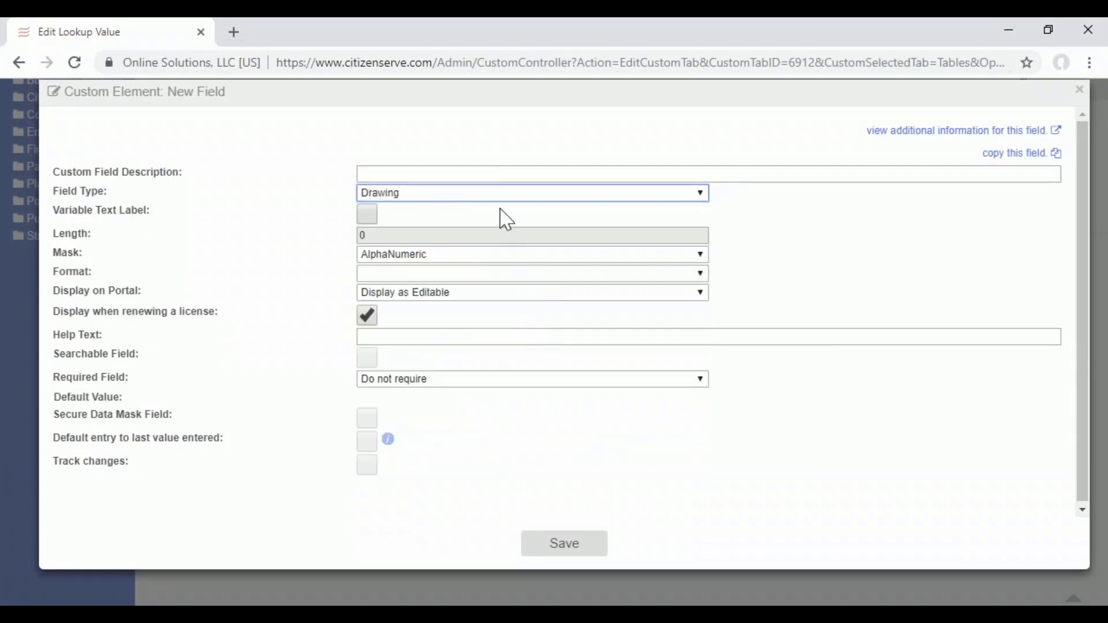
pyautogui.click(507, 174)
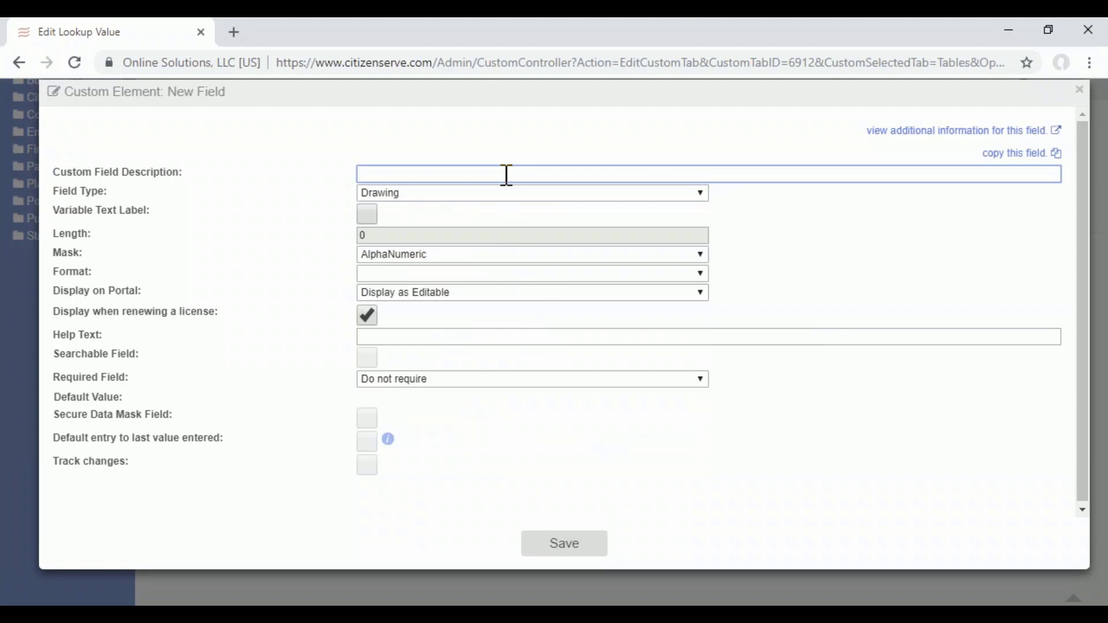
pyautogui.write('Draw your site here')
pyautogui.click(562, 549)
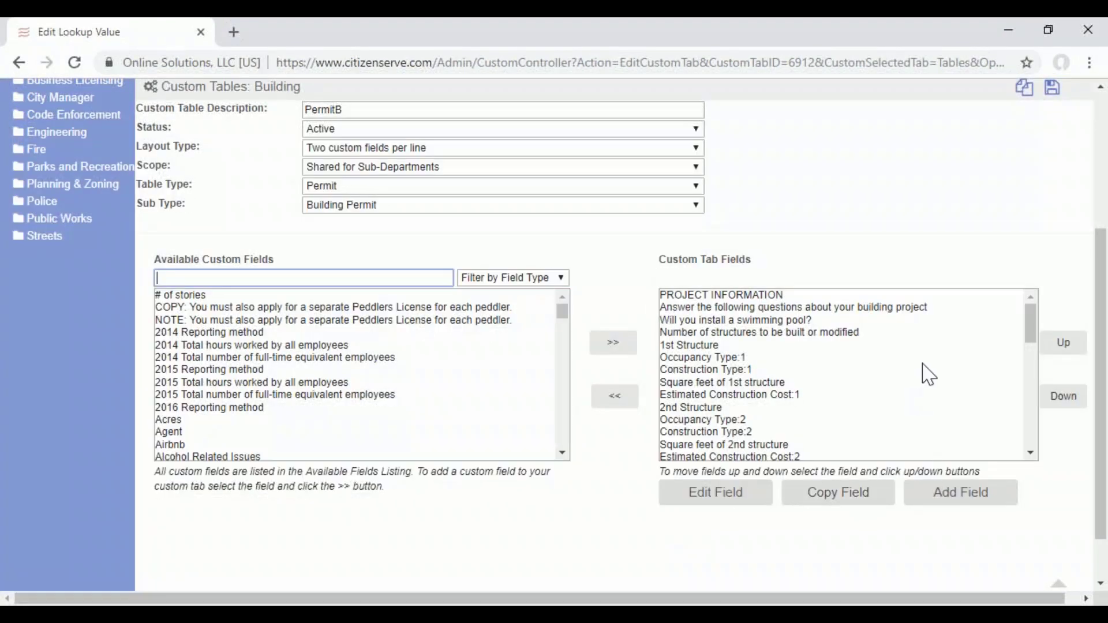
# - Include 'Draw your site here' in PermitB's Custom Tab Fields, save the table, and return home
pyautogui.moveTo(1031, 338); pyautogui.dragTo(1031, 447)
pyautogui.click(711, 454)
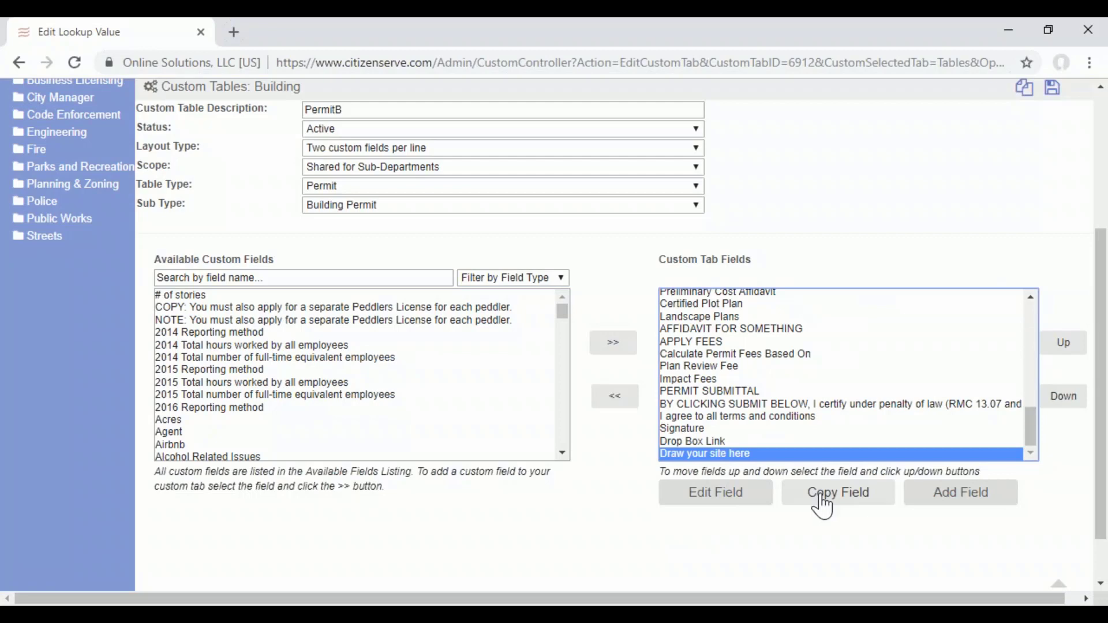
pyautogui.scroll(2, 823, 506)
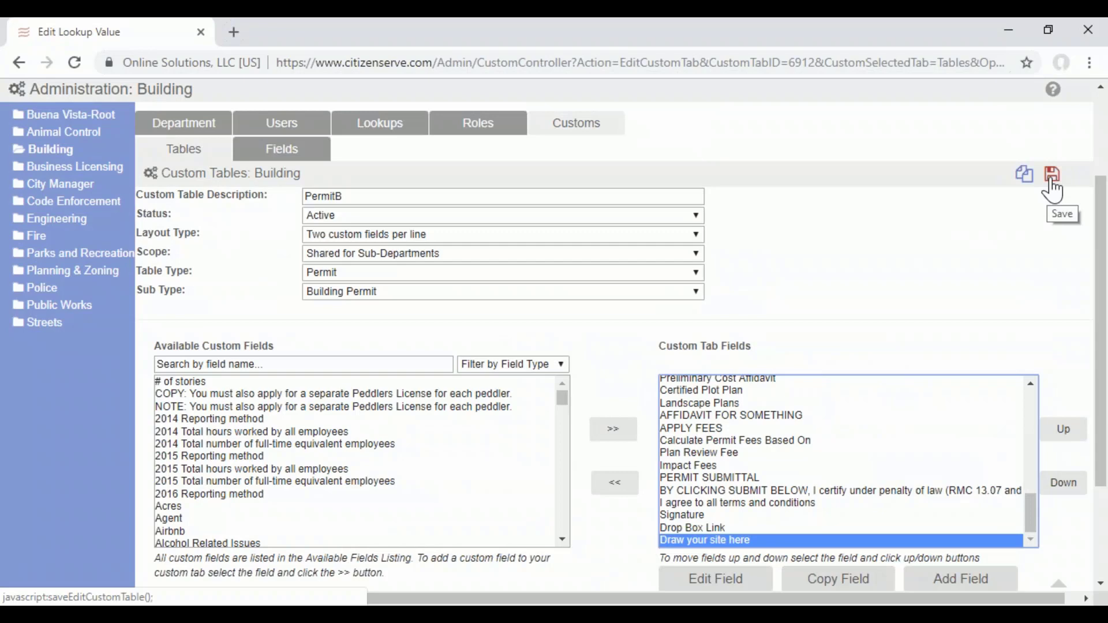
pyautogui.click(1053, 190)
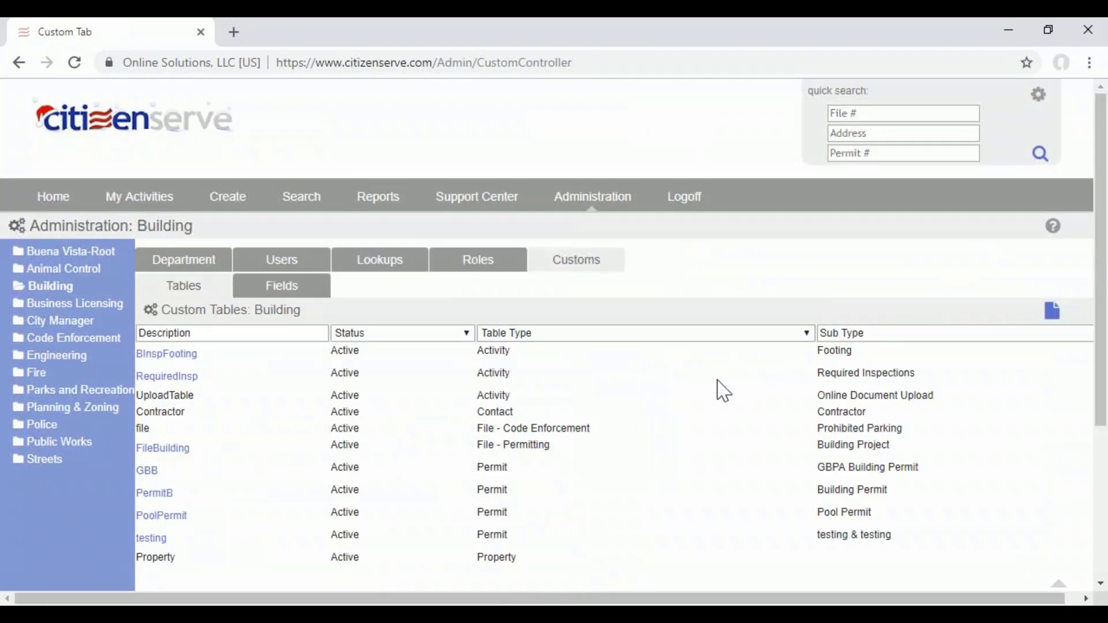
pyautogui.scroll(-1, 730, 427)
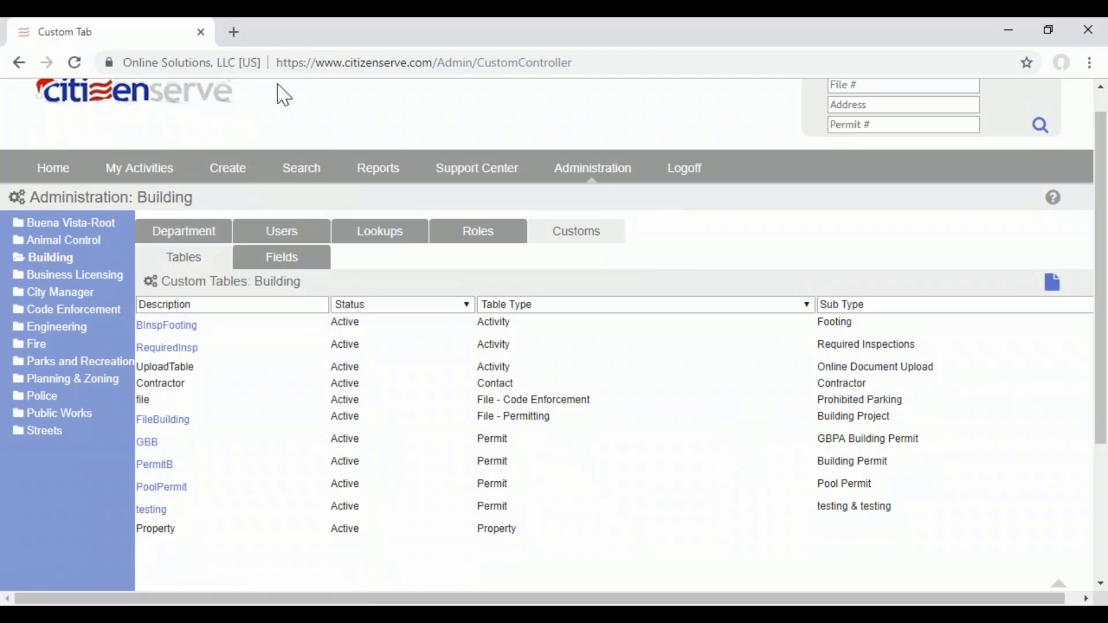
pyautogui.click(191, 97)
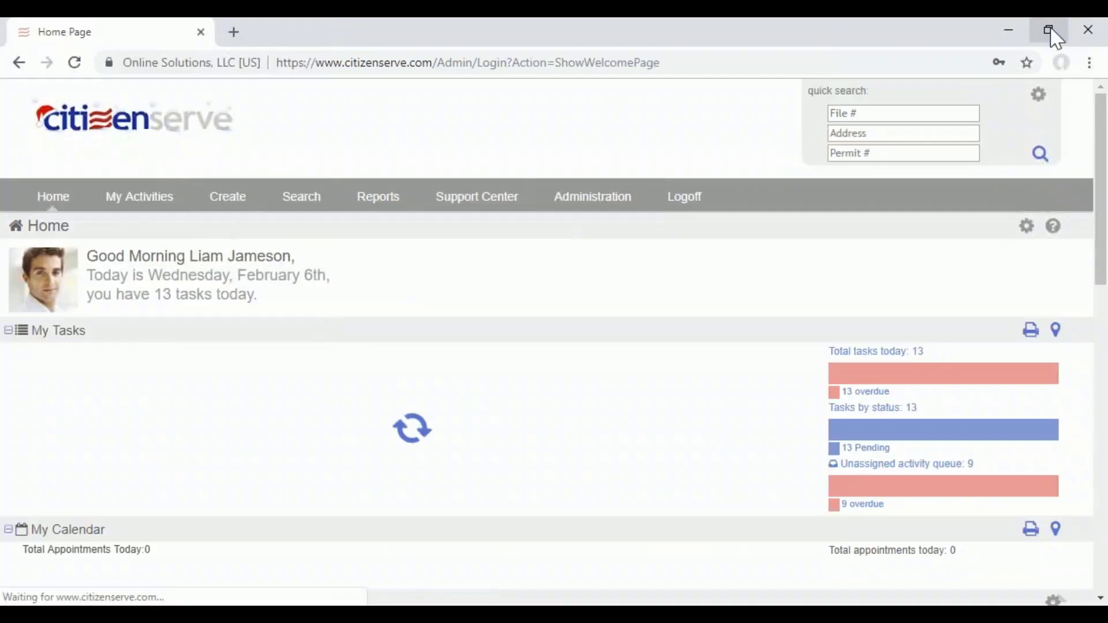
# - Restore the admin browser window and move it aside to reveal the public portal
pyautogui.click(1049, 30)
pyautogui.moveTo(575, 178); pyautogui.dragTo(1033, 185)
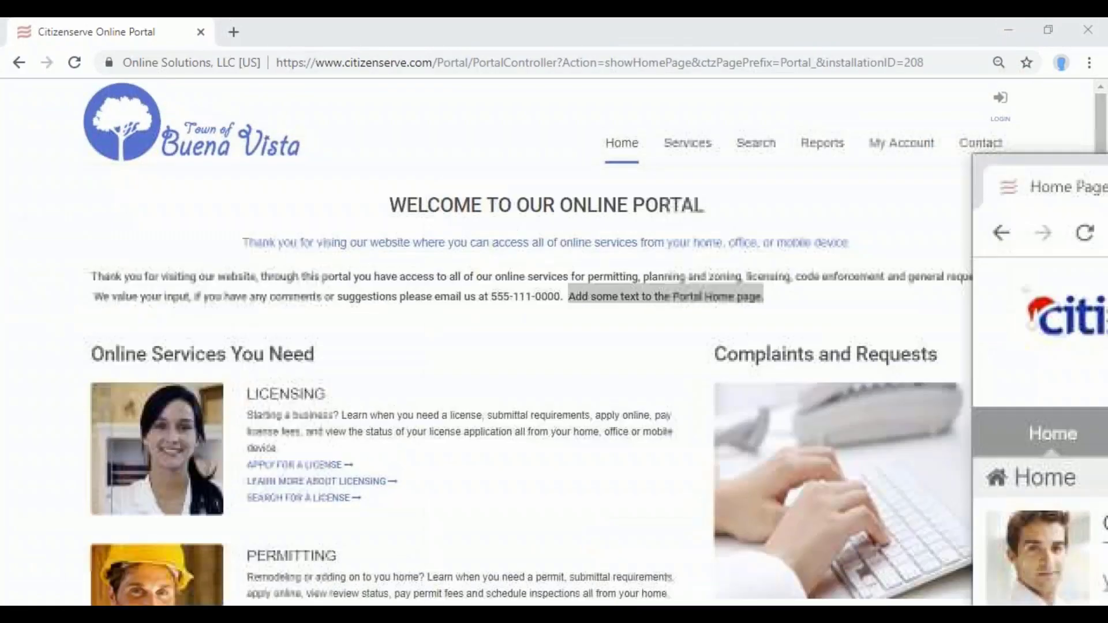
pyautogui.moveTo(1103, 185); pyautogui.dragTo(1107, 185)
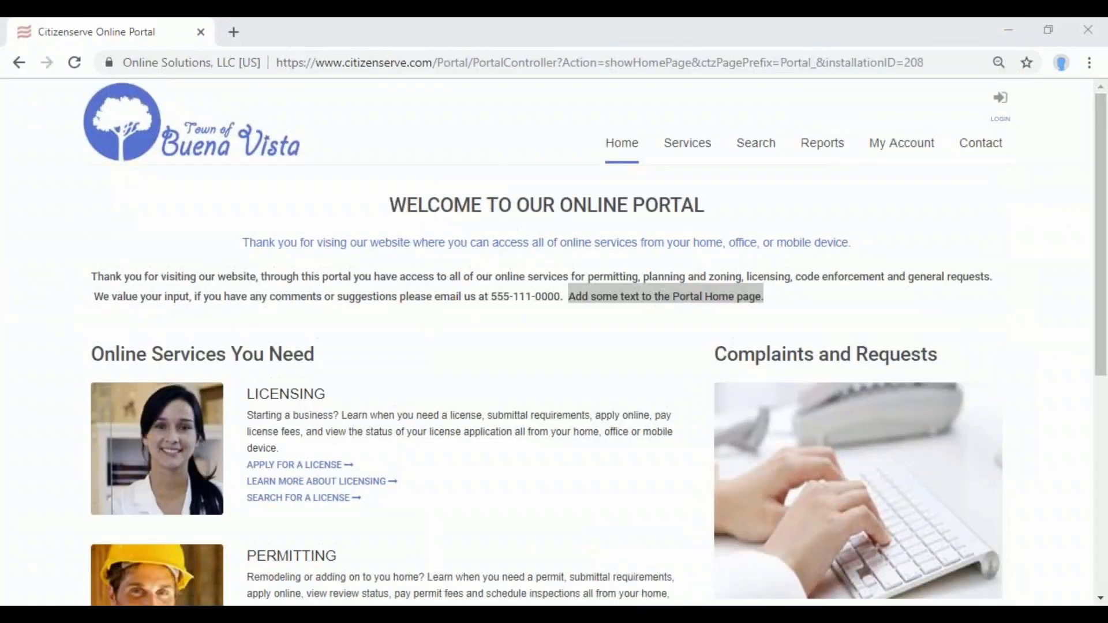
# - Log in to the portal's My Account with the applicant's user name and password
pyautogui.click(915, 151)
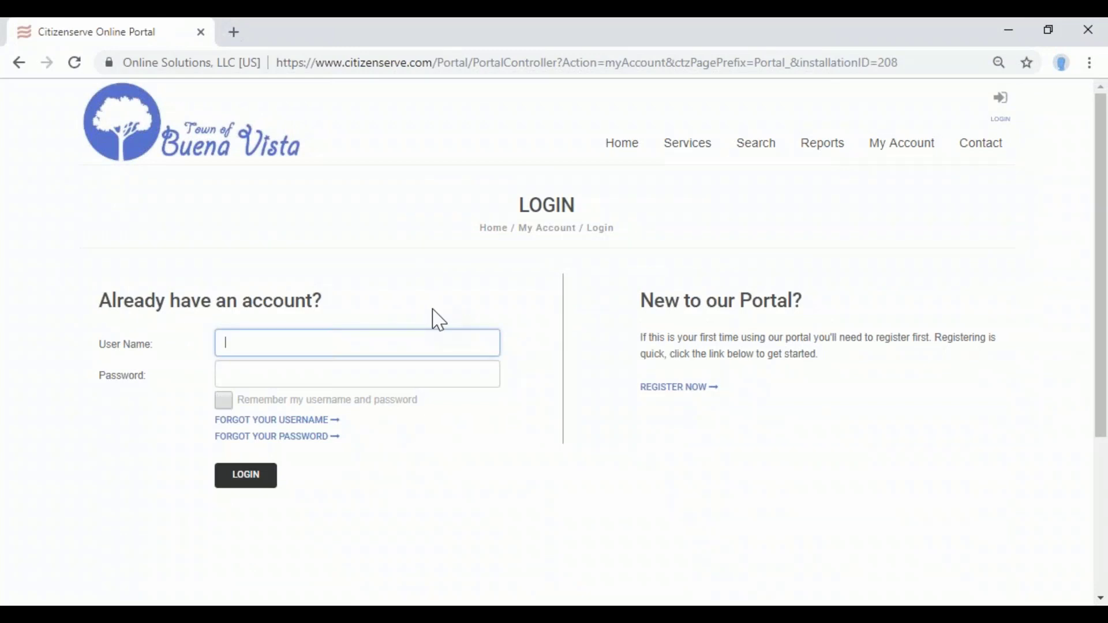
pyautogui.write('us')
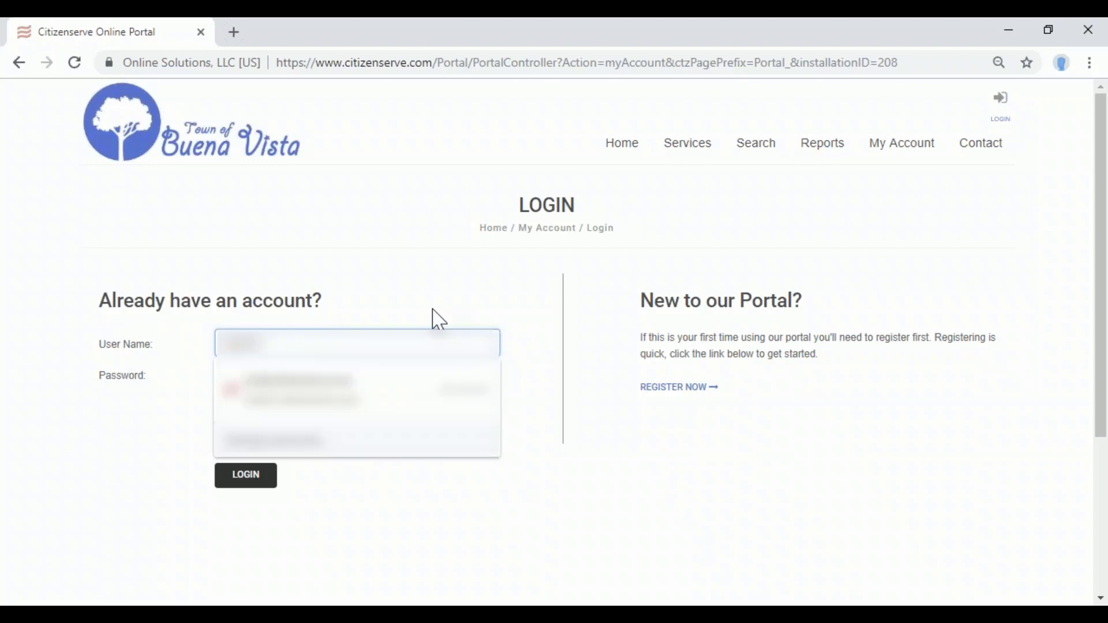
pyautogui.write('ername')
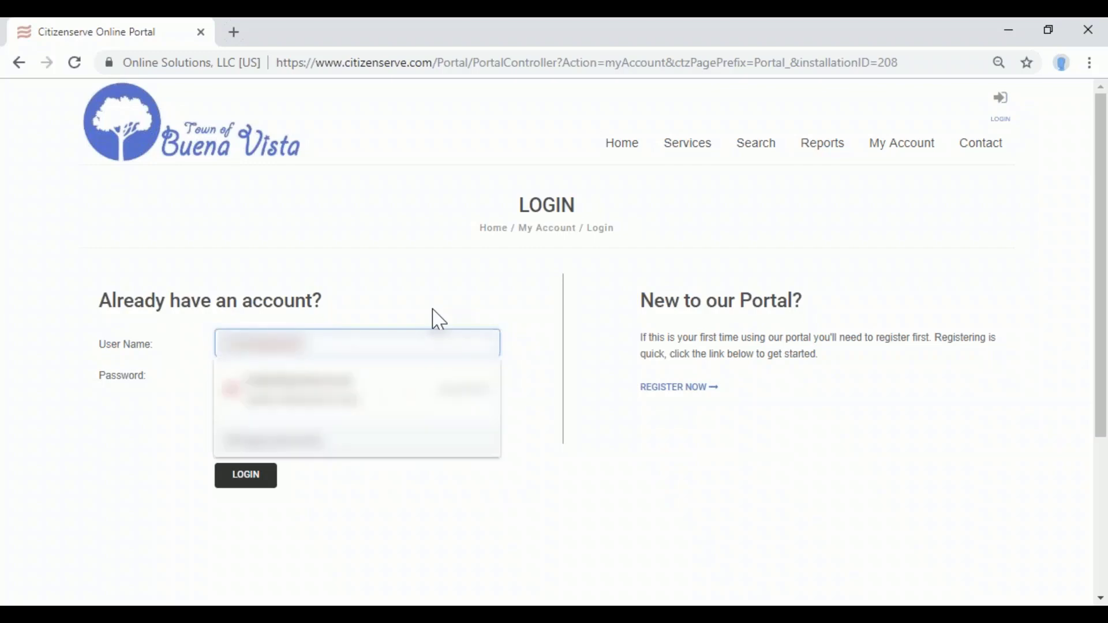
pyautogui.press('Tab')
pyautogui.write('•••••••••••')
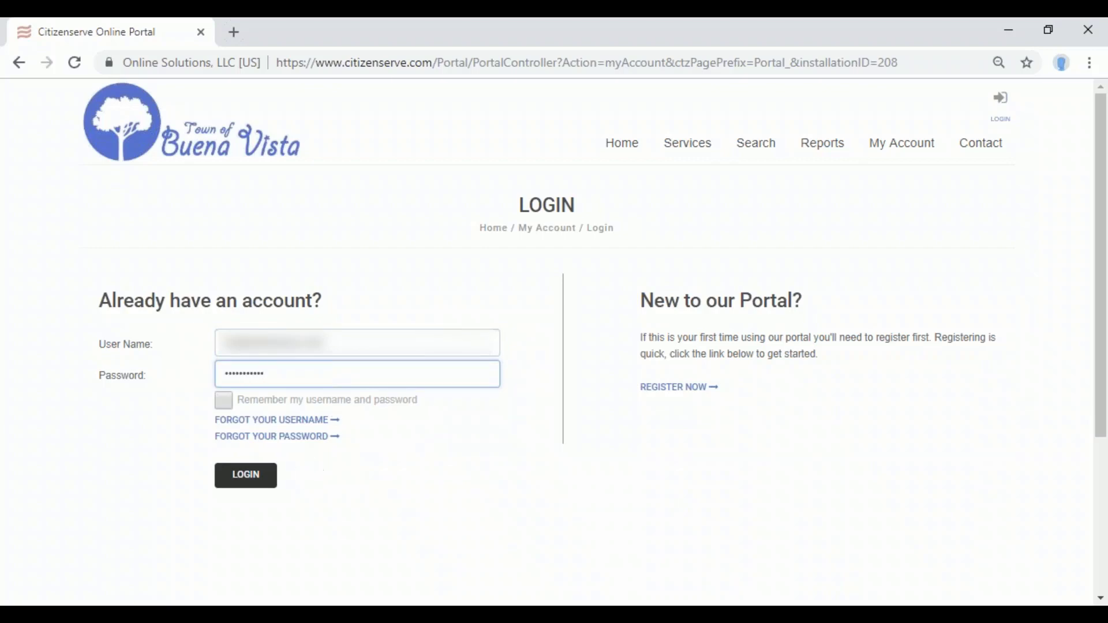
pyautogui.click(263, 482)
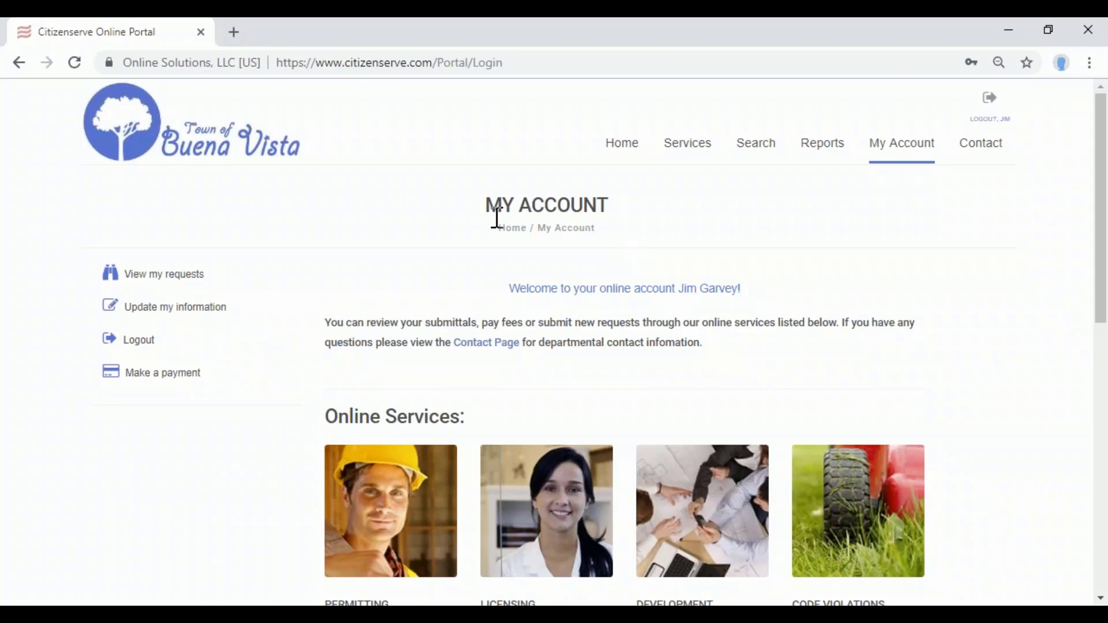
# - List the account's permits under My Requests (170 under review) and open permit B19-000009
pyautogui.moveTo(483, 213); pyautogui.dragTo(670, 211)
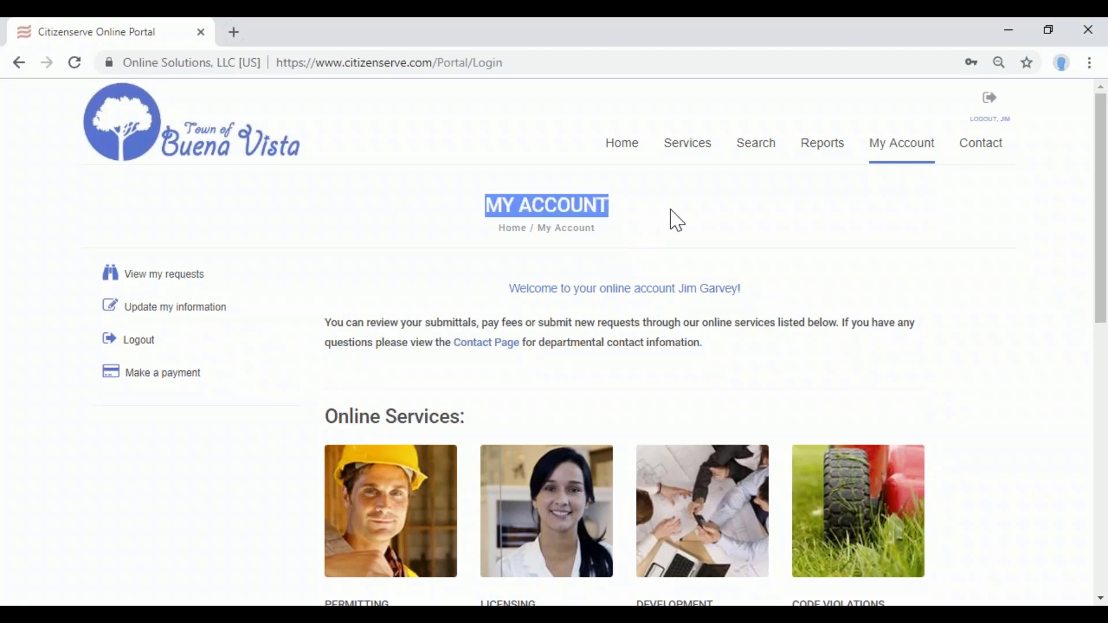
pyautogui.click(193, 284)
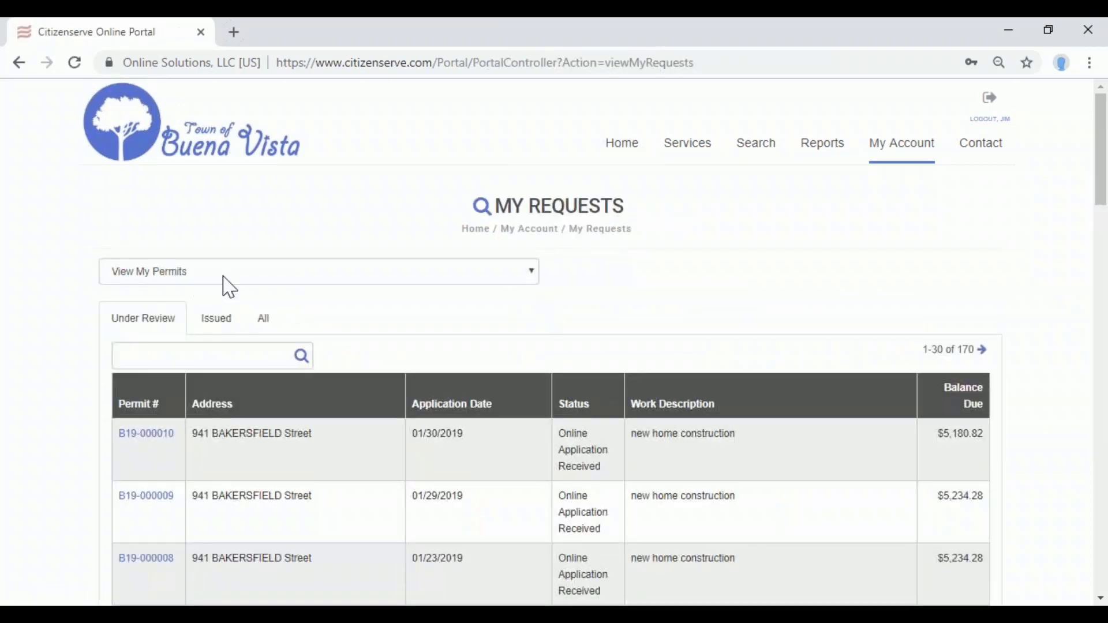
pyautogui.click(225, 282)
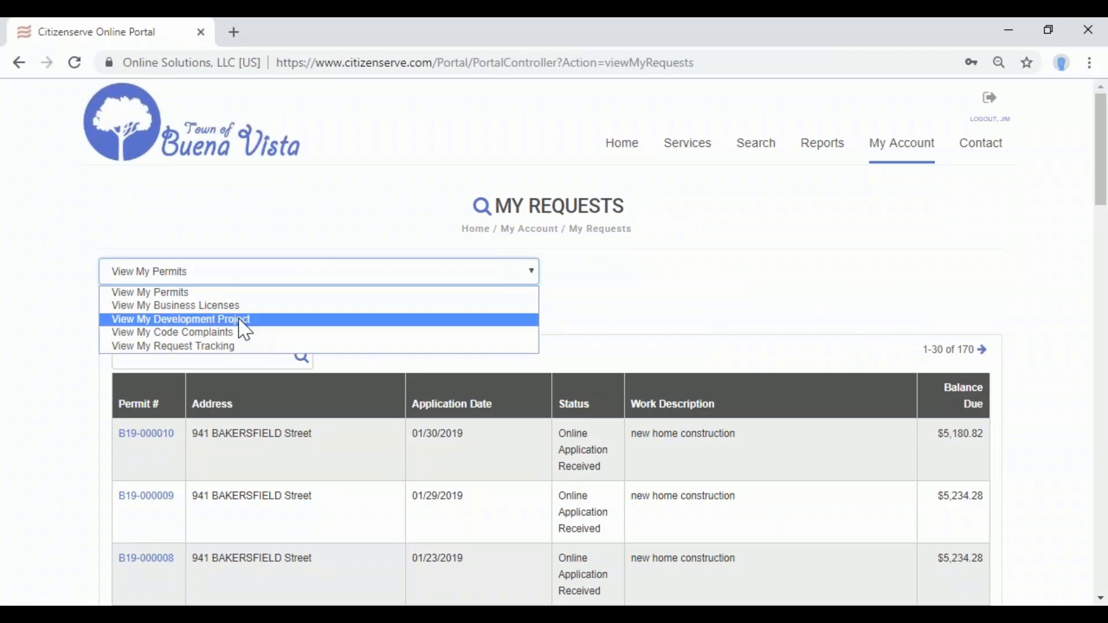
pyautogui.click(248, 297)
pyautogui.scroll(-1, 149, 457)
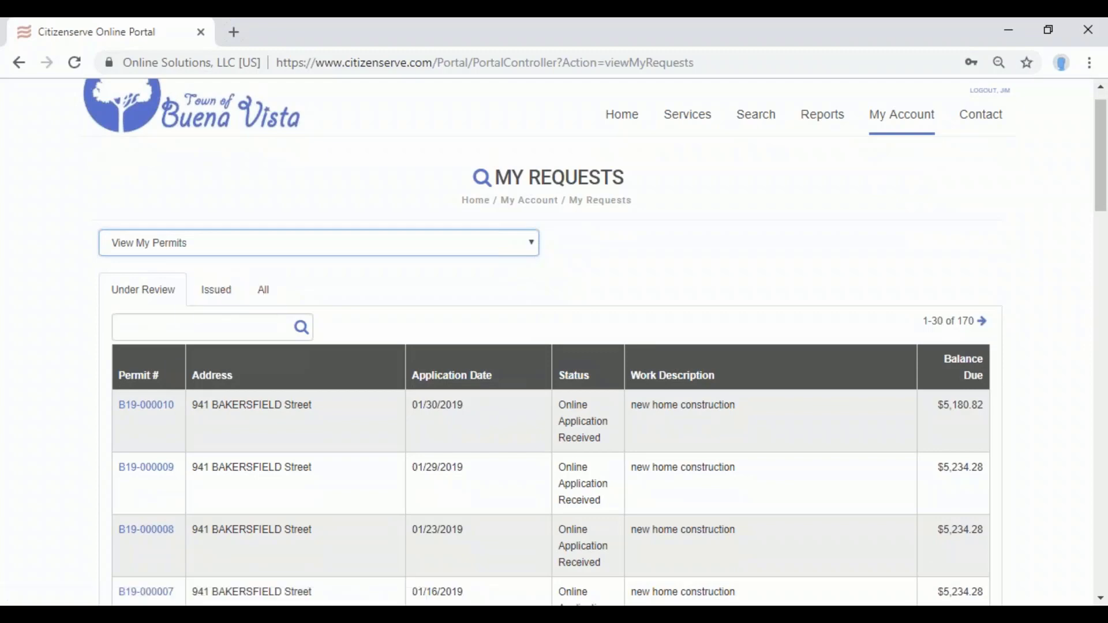
pyautogui.click(143, 468)
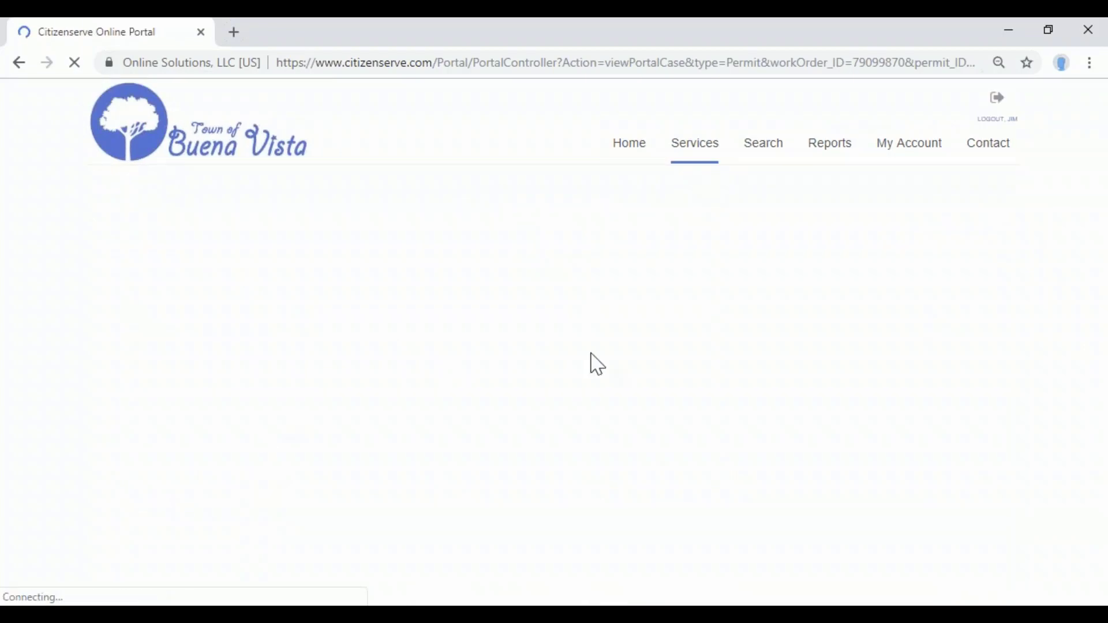
# - Look over permit B19-000009's page and open its Reviews tab
pyautogui.scroll(-1, 598, 364)
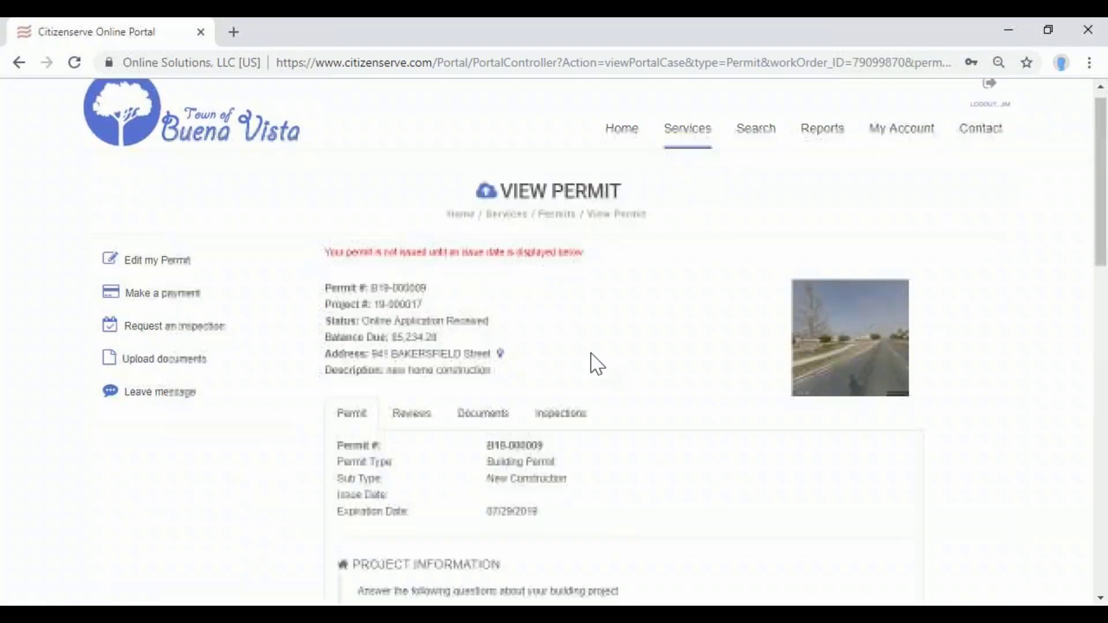
pyautogui.scroll(-5, 597, 365)
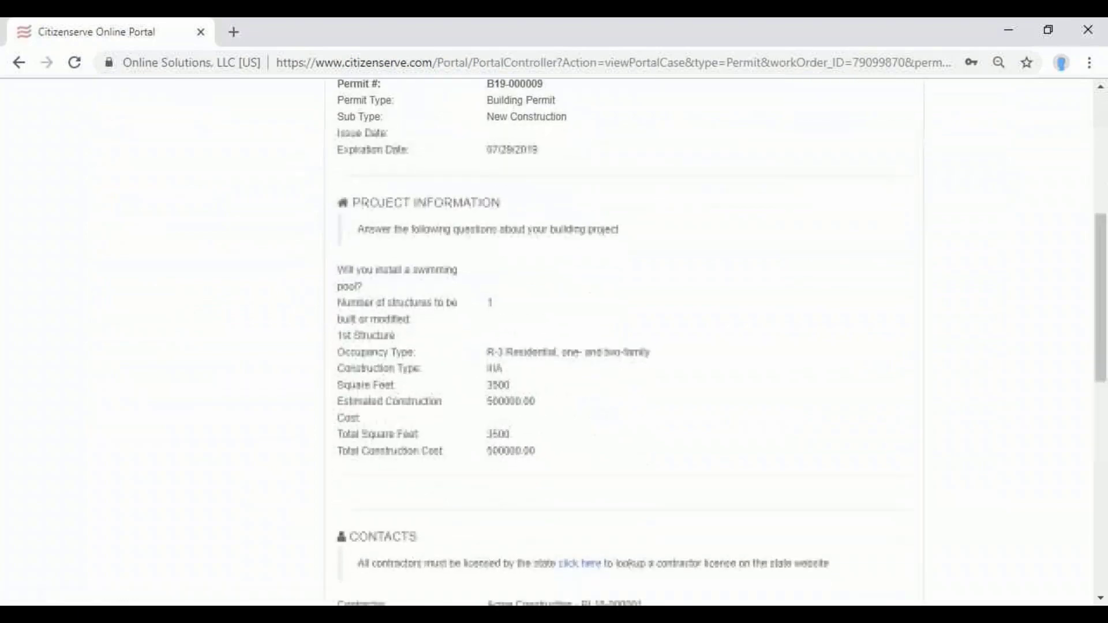
pyautogui.scroll(-9, 610, 382)
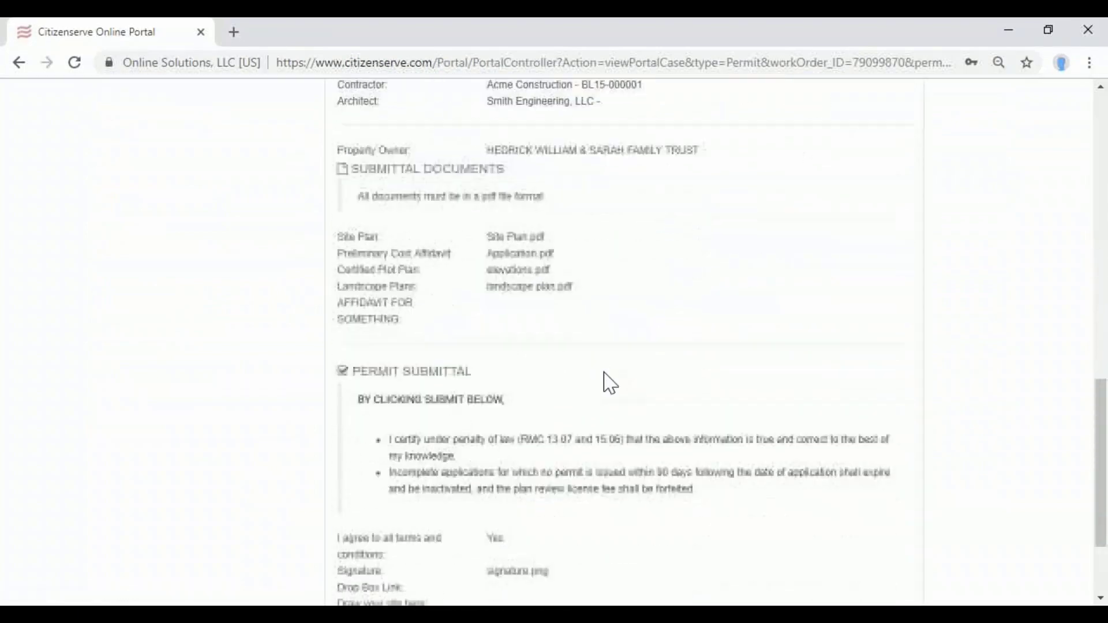
pyautogui.scroll(-2, 609, 383)
pyautogui.scroll(12, 610, 383)
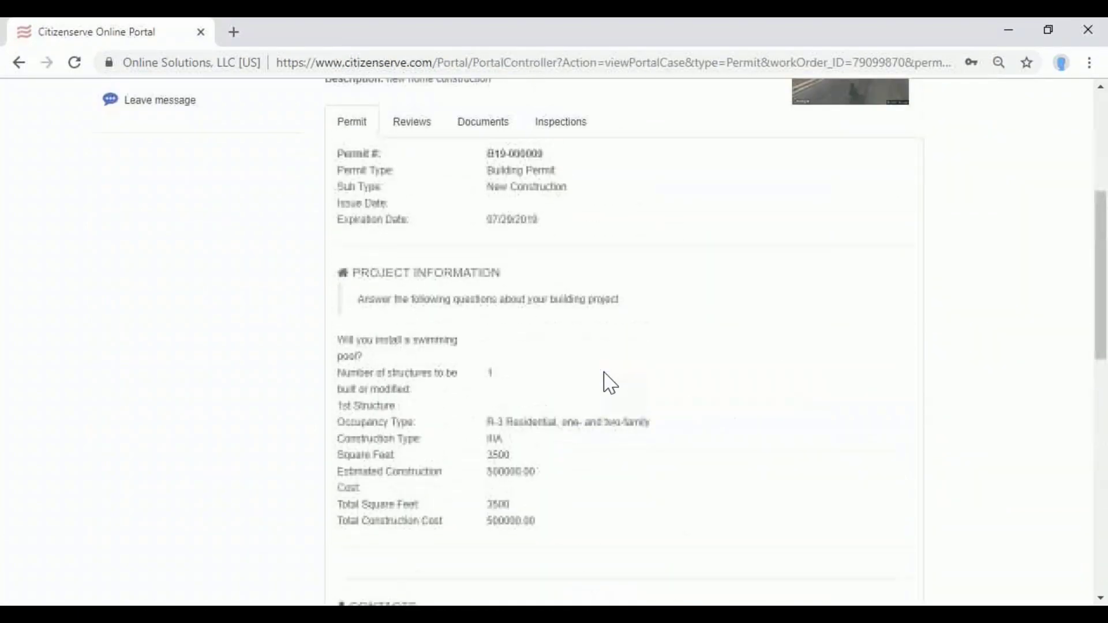
pyautogui.scroll(2, 610, 383)
pyautogui.click(411, 230)
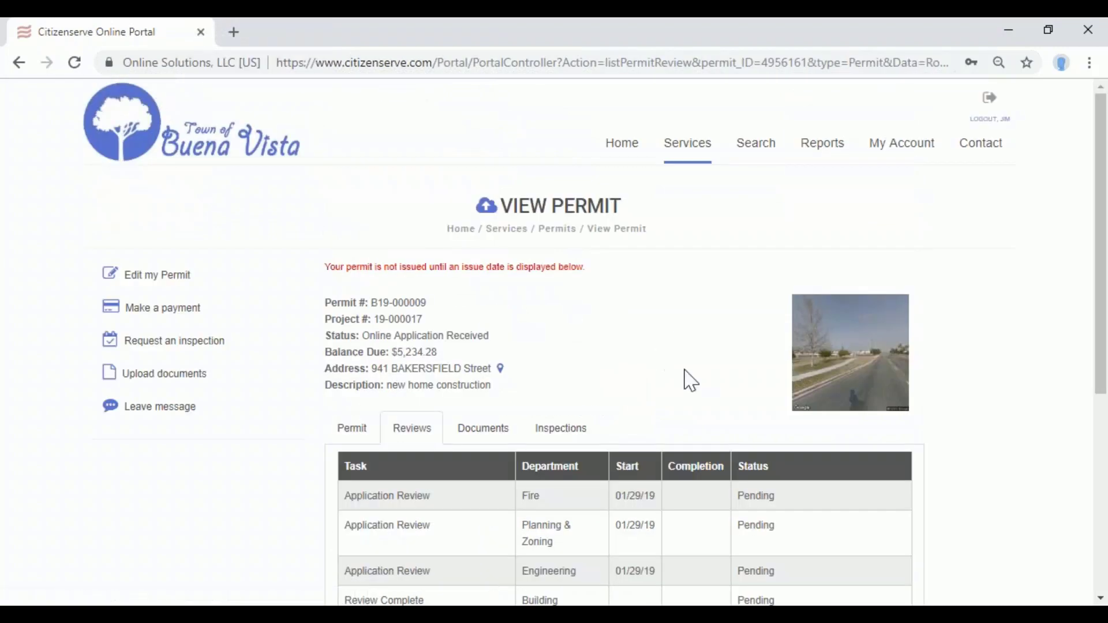
pyautogui.scroll(-3, 690, 381)
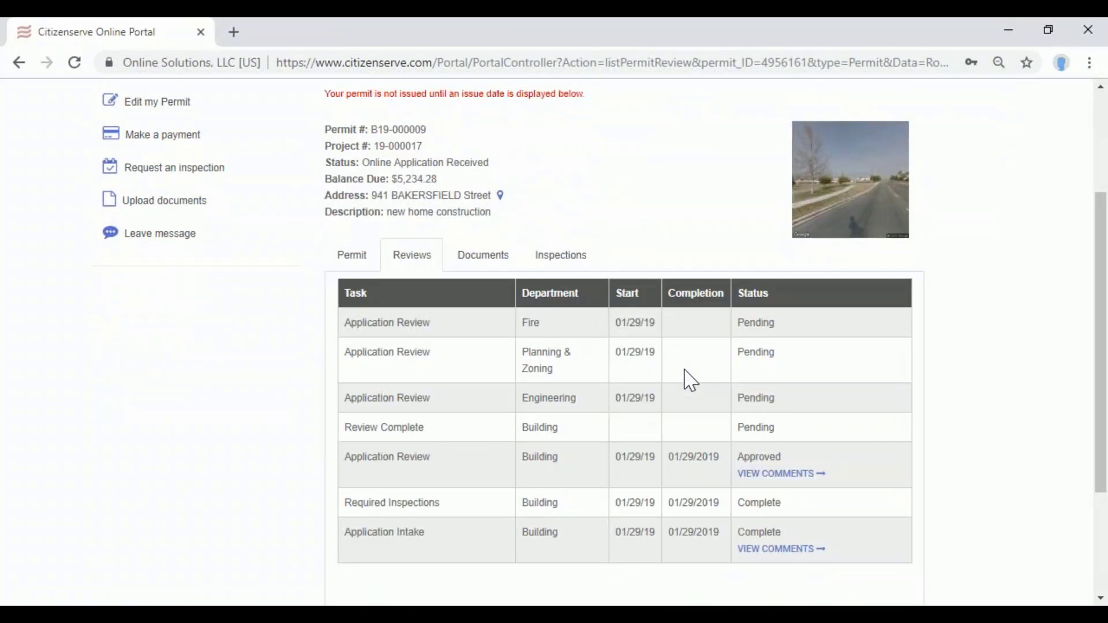
# - Read the comments on the approved Building review, then close that comments tab
pyautogui.doubleClick(529, 322)
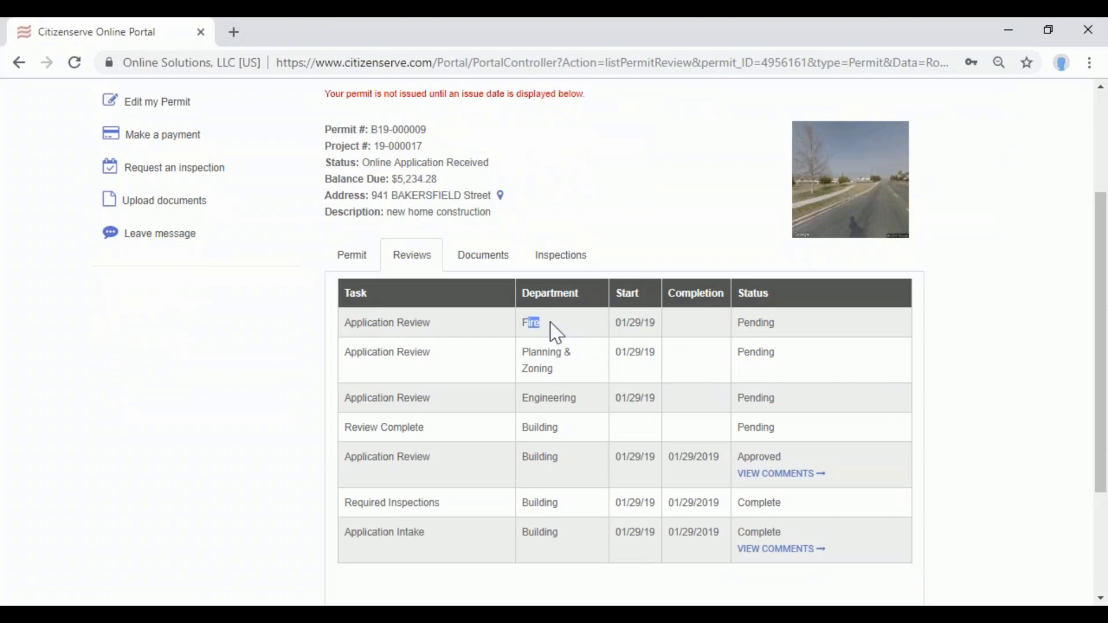
pyautogui.tripleClick(524, 354)
pyautogui.click(780, 474)
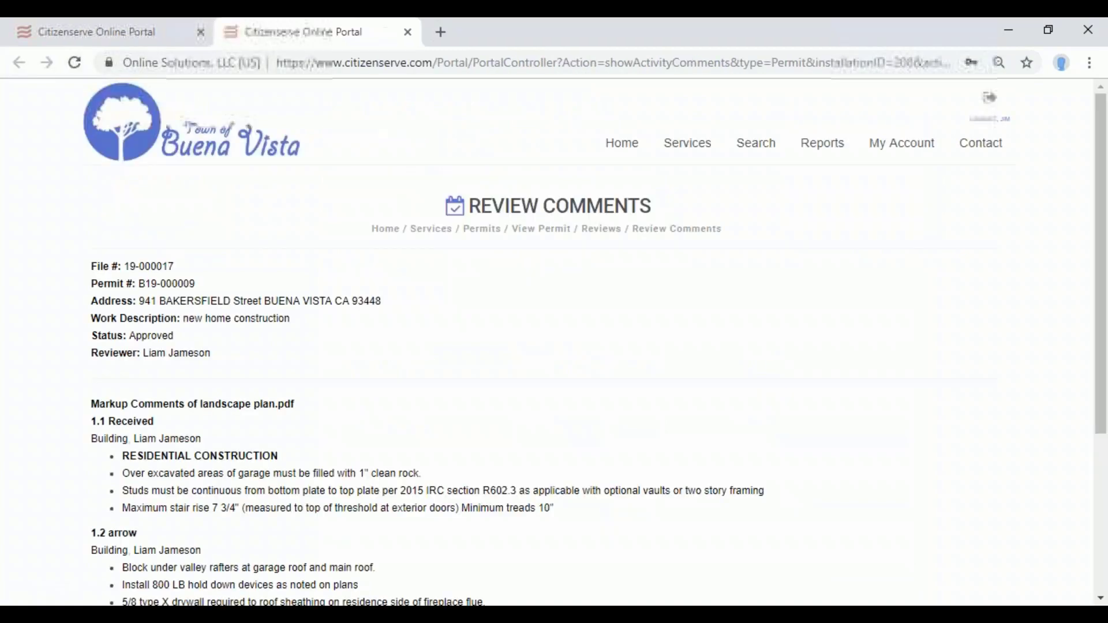
pyautogui.scroll(-2, 610, 222)
pyautogui.scroll(2, 609, 222)
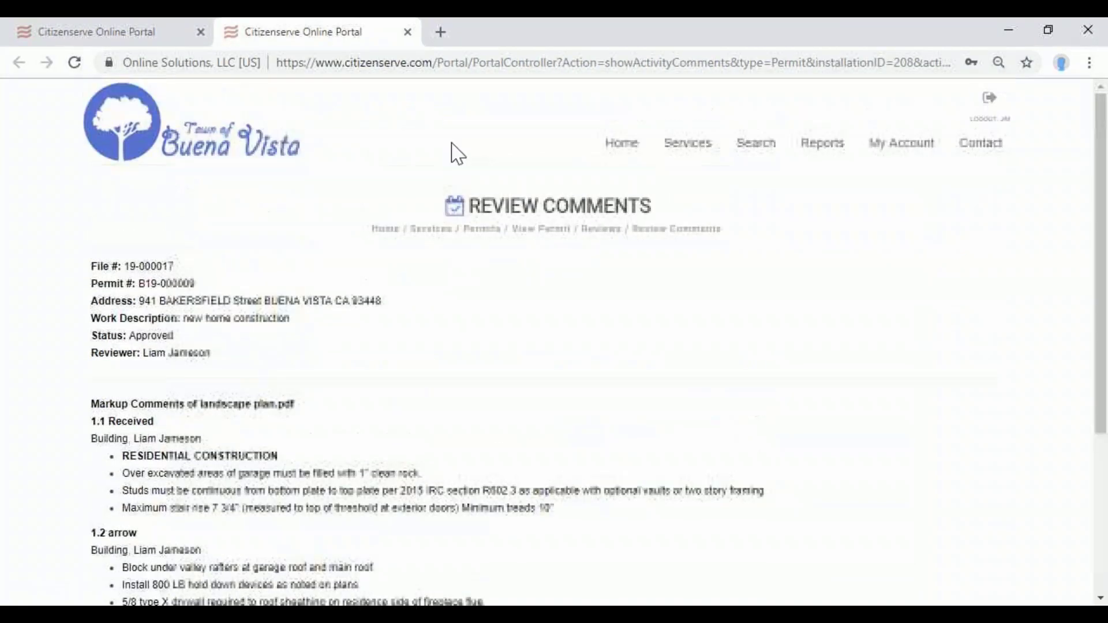
pyautogui.click(408, 32)
# - View the permit's attached Documents, then go back to the Reviews list
pyautogui.click(482, 255)
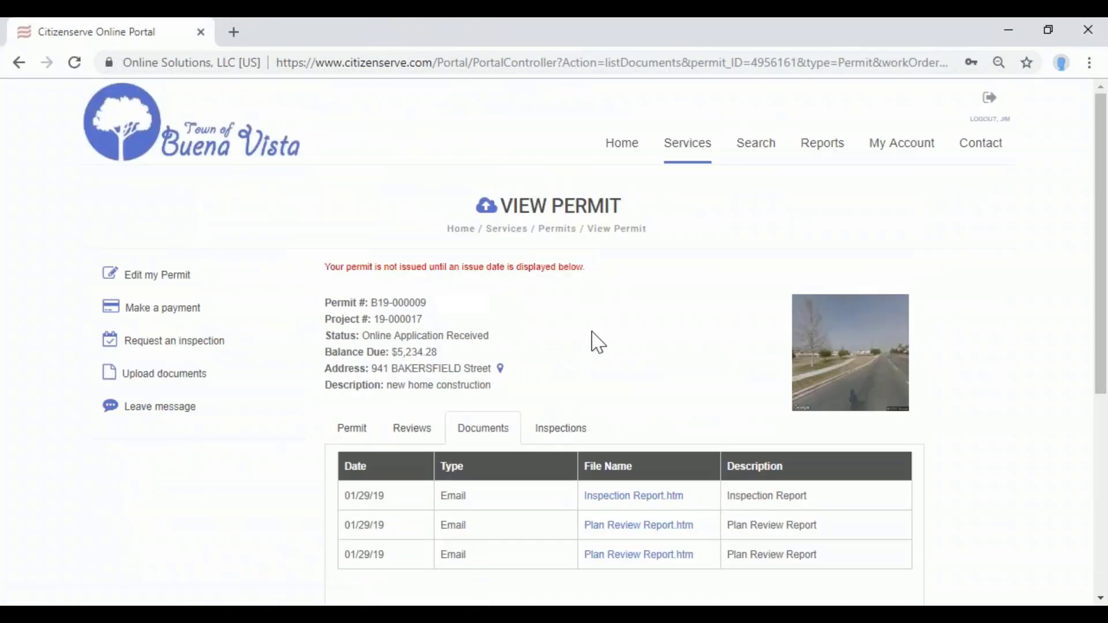
pyautogui.scroll(-2, 584, 420)
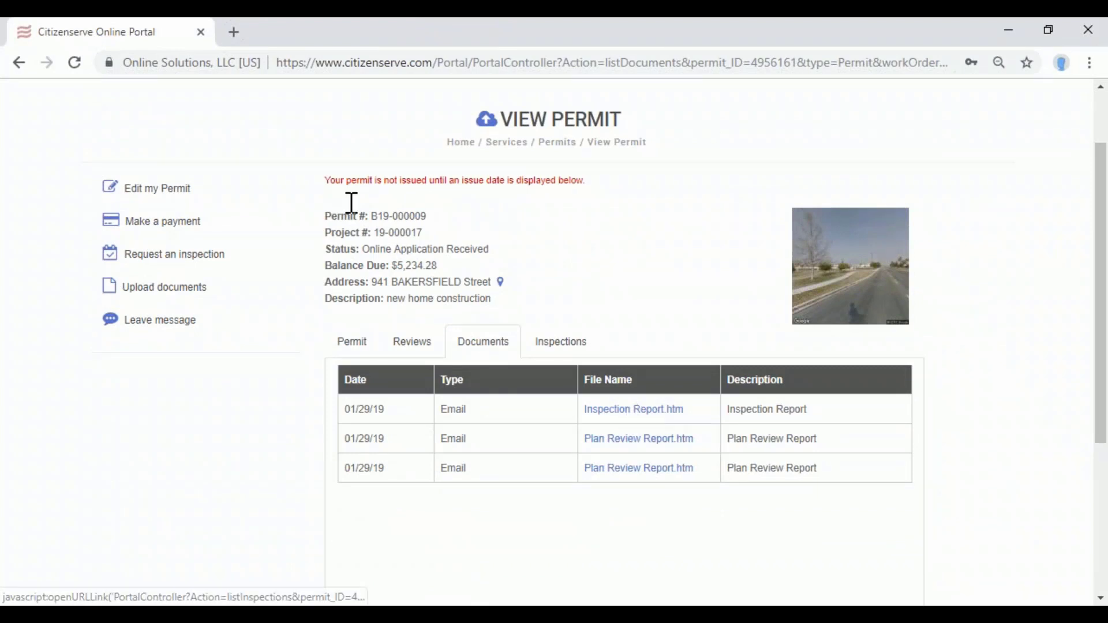
pyautogui.click(23, 64)
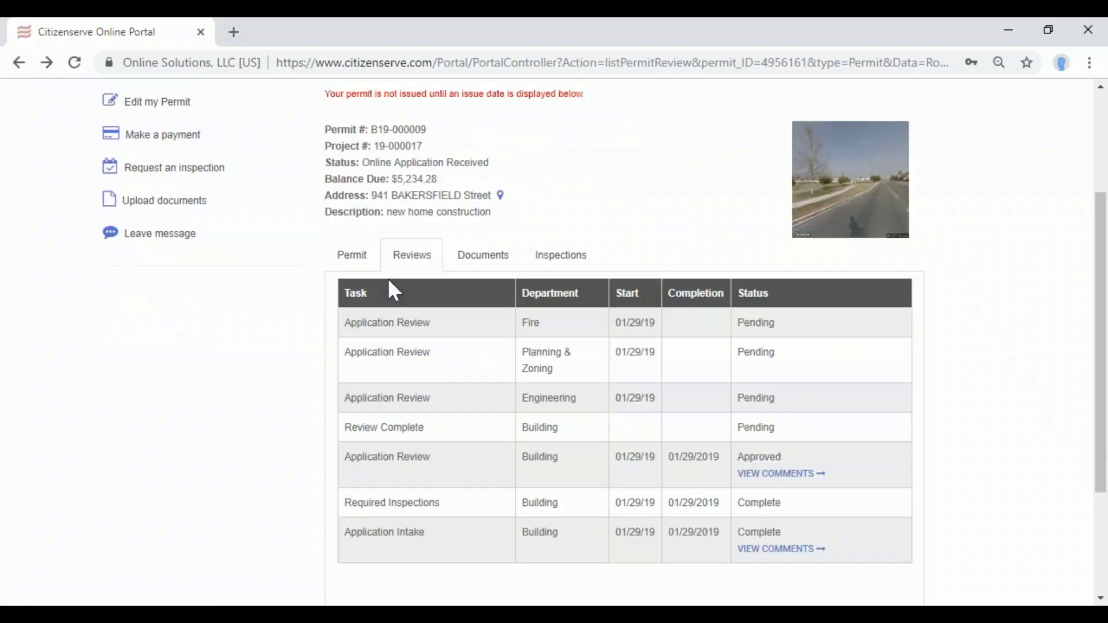
# - Go back to My Requests, then open Services > Permits from the top menu
pyautogui.click(19, 64)
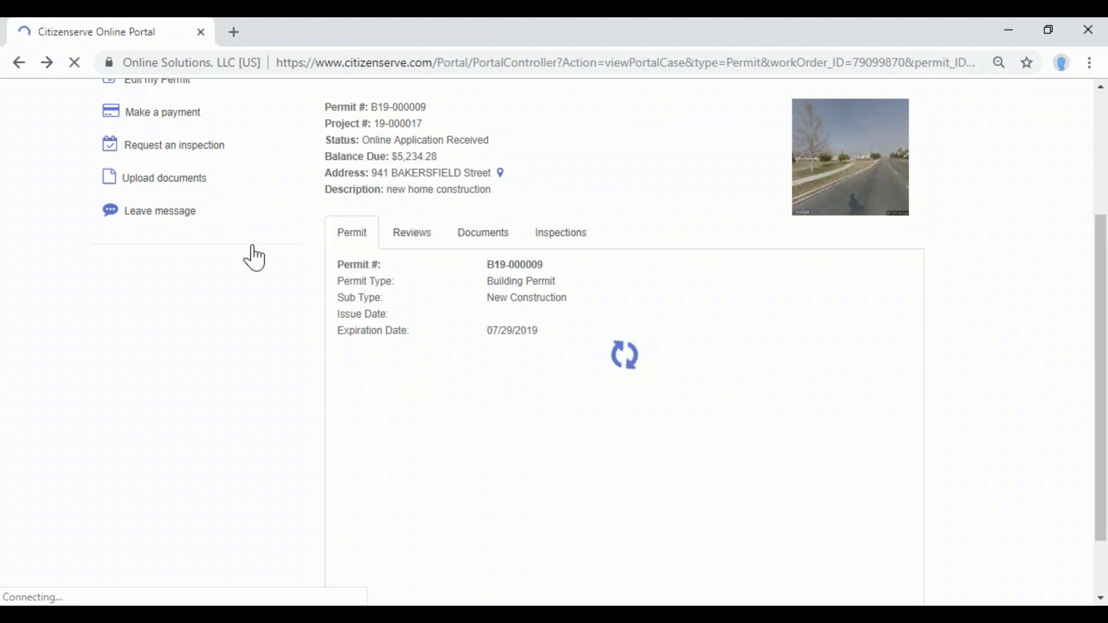
pyautogui.click(15, 64)
pyautogui.click(18, 63)
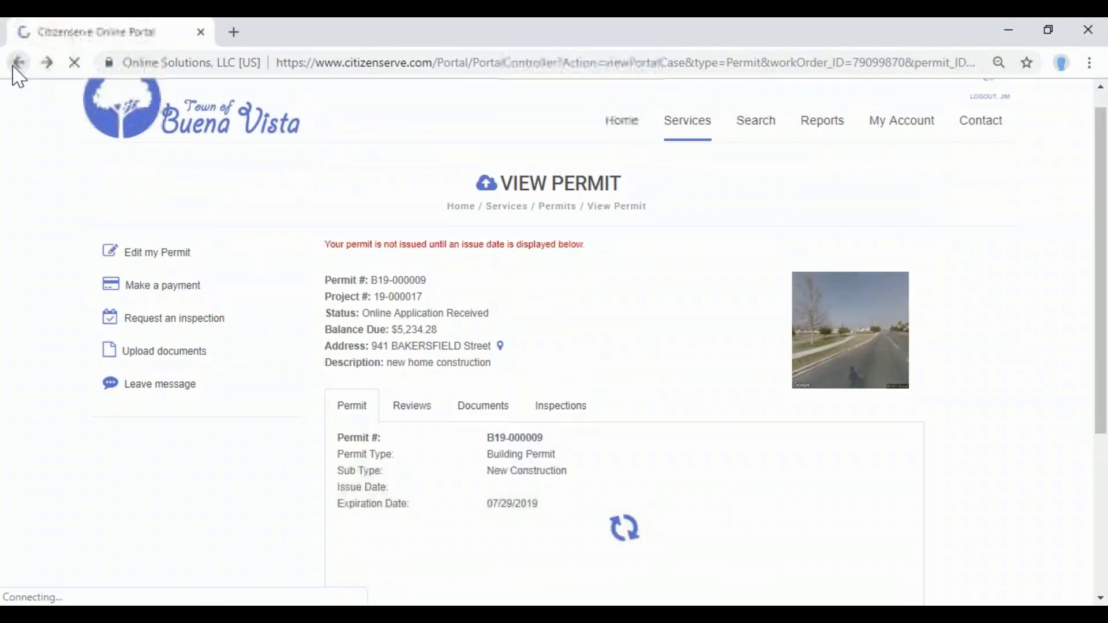
pyautogui.click(19, 64)
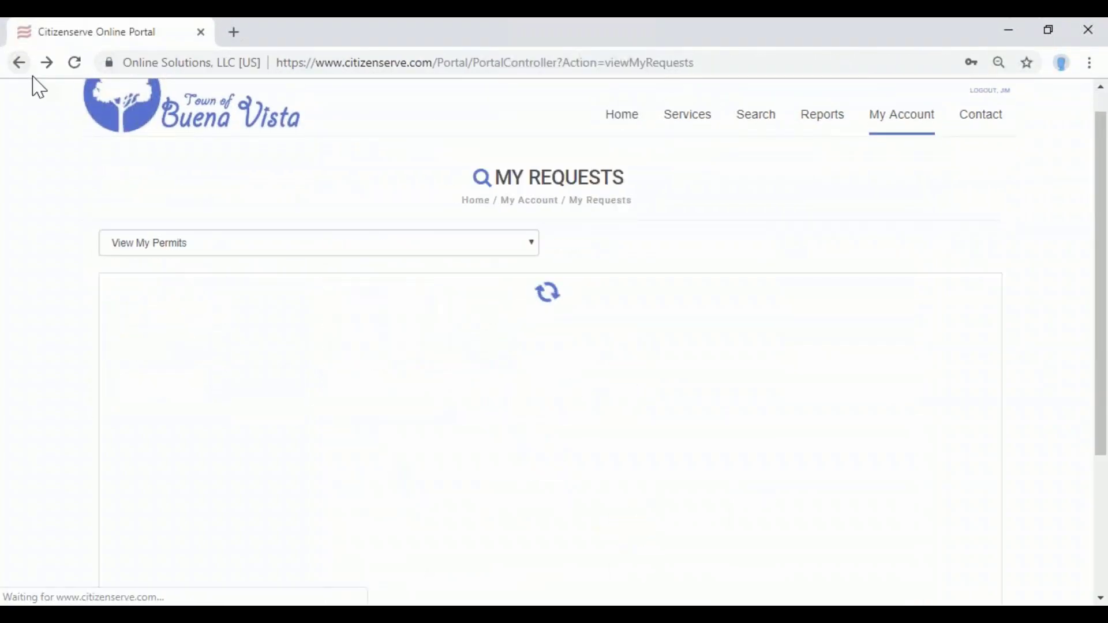
pyautogui.scroll(-3, 385, 272)
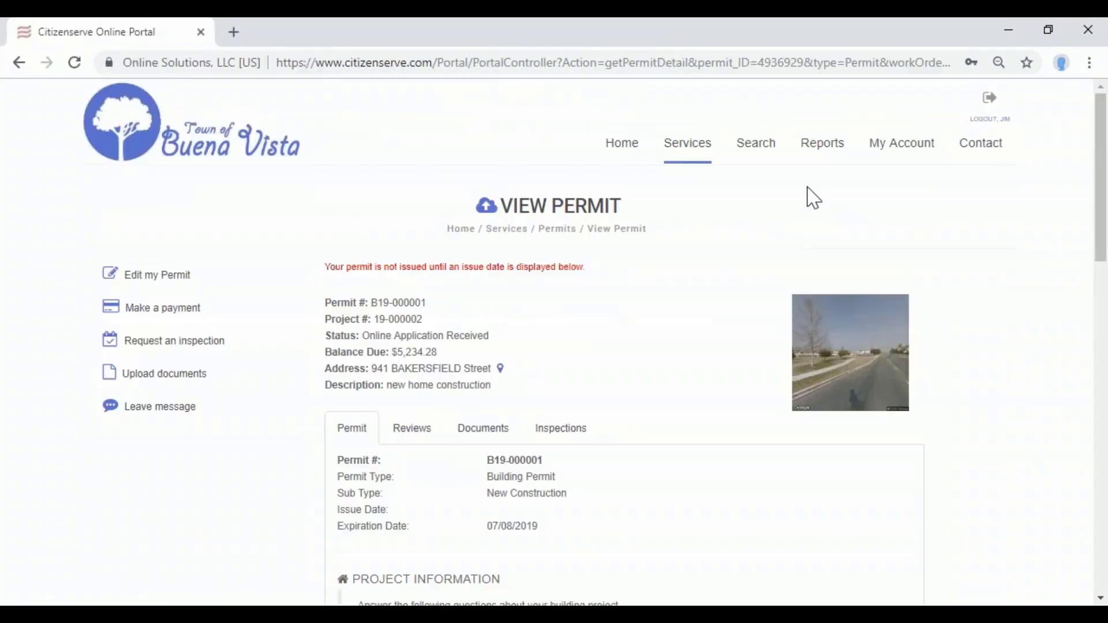
pyautogui.moveTo(684, 153)
pyautogui.click(702, 214)
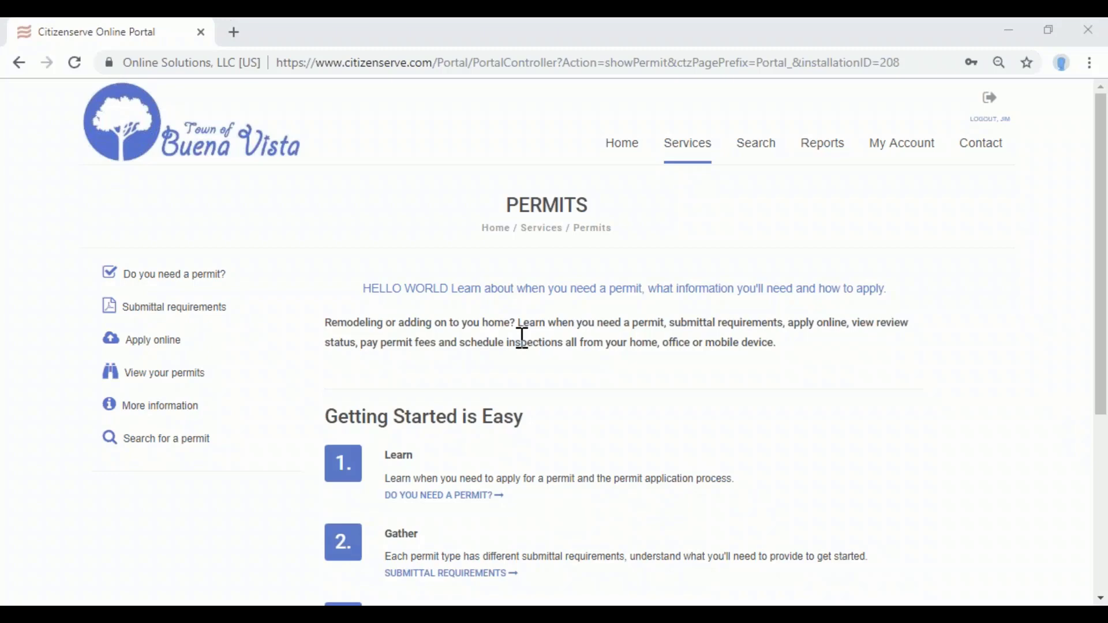
# - Read the 'Do you need a permit?' guidance page, then return to Permits
pyautogui.moveTo(507, 205); pyautogui.dragTo(596, 222)
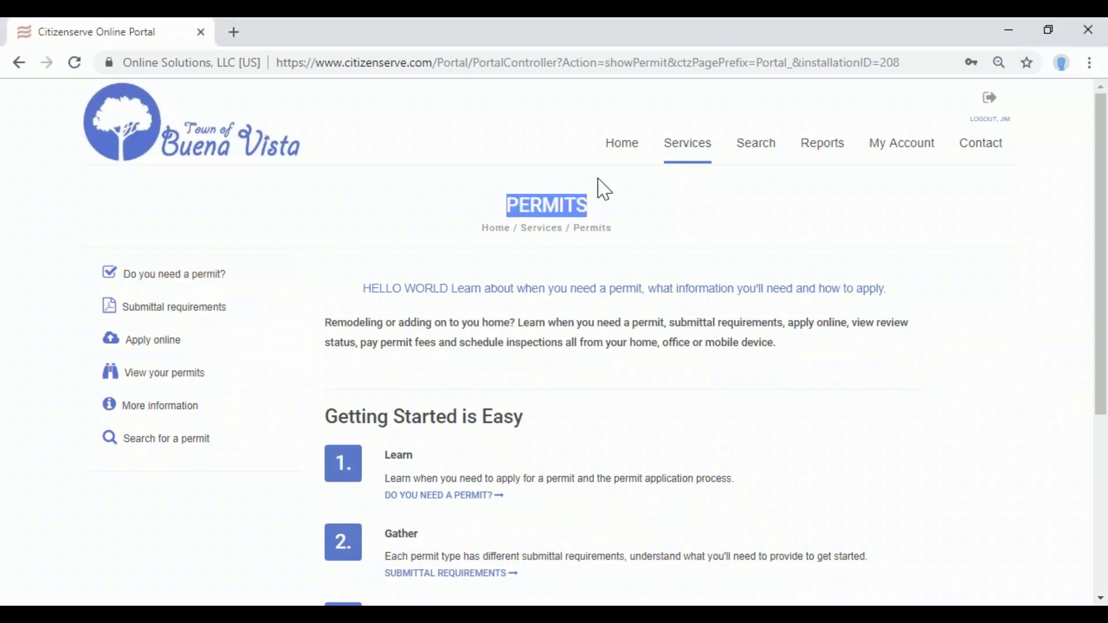
pyautogui.scroll(-2, 634, 352)
pyautogui.scroll(2, 624, 358)
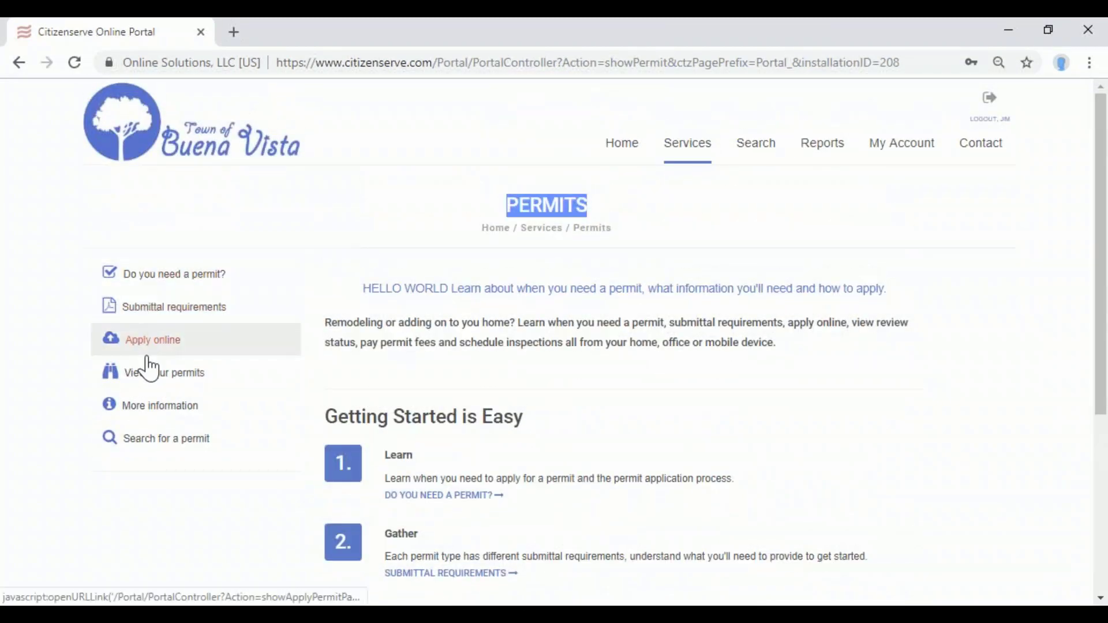
pyautogui.click(156, 276)
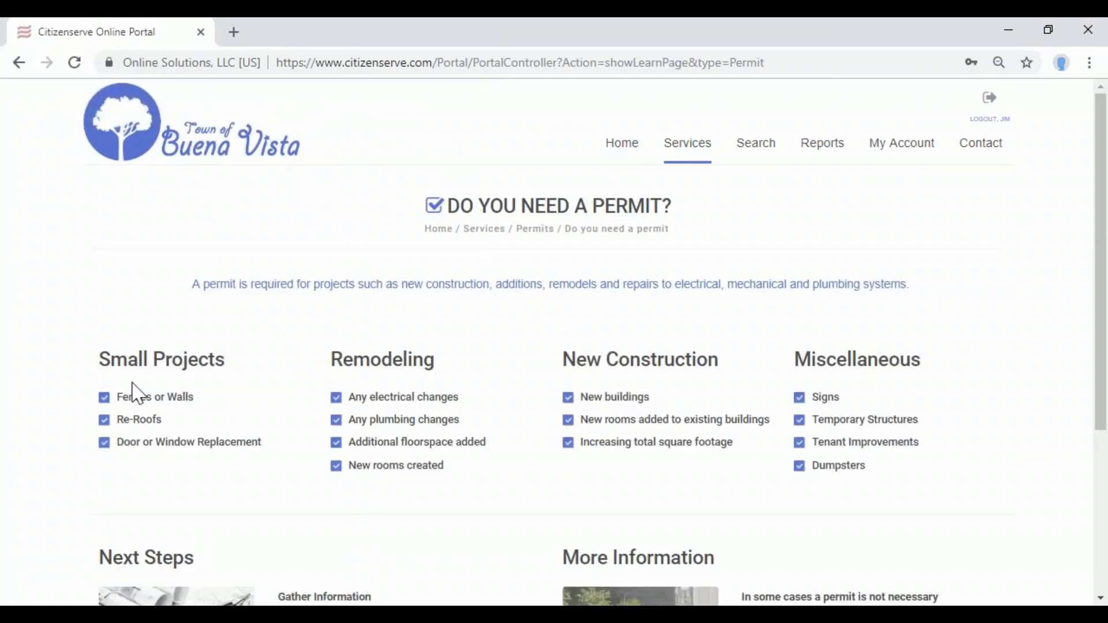
pyautogui.scroll(-1, 369, 364)
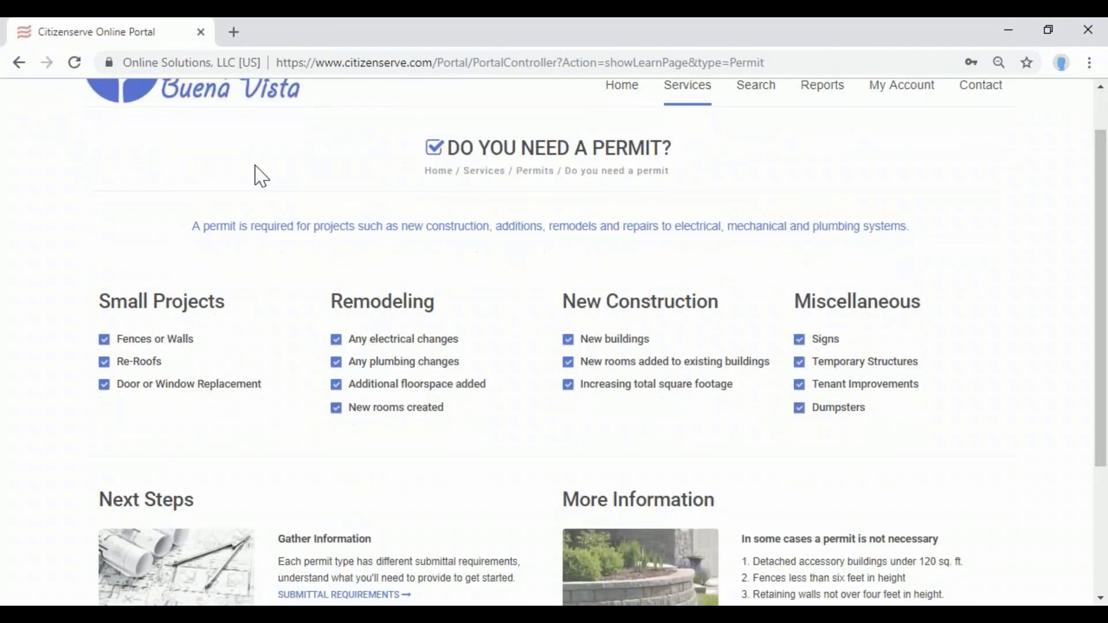
pyautogui.scroll(1, 254, 167)
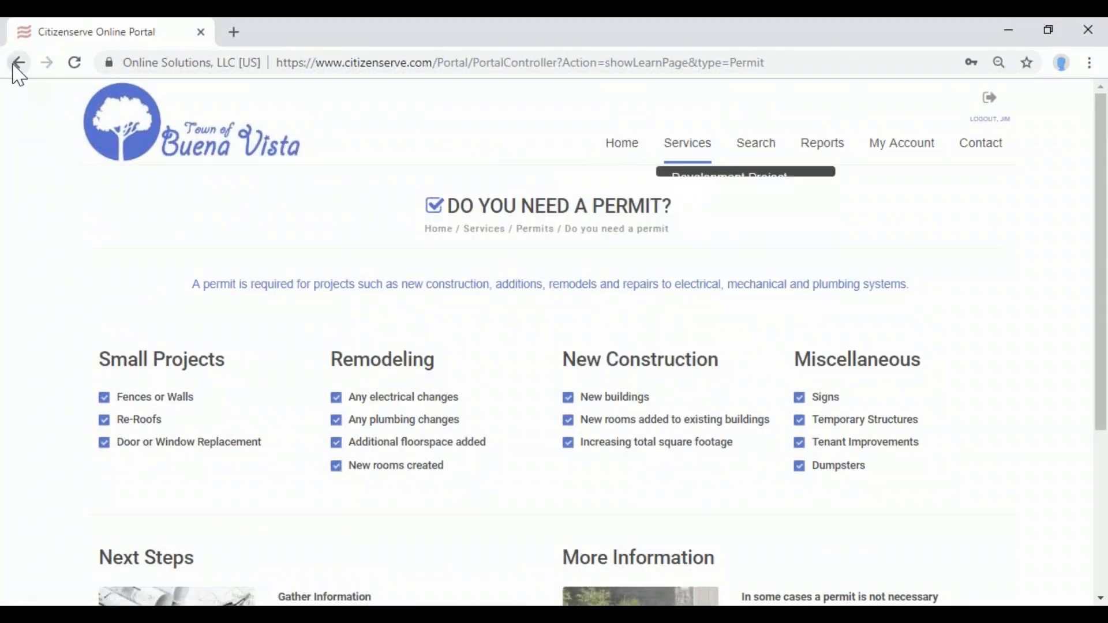
pyautogui.click(19, 62)
# - Open the Building New Construction requirements PDF from Submittal Requirements, then return to the portal tab
pyautogui.click(179, 316)
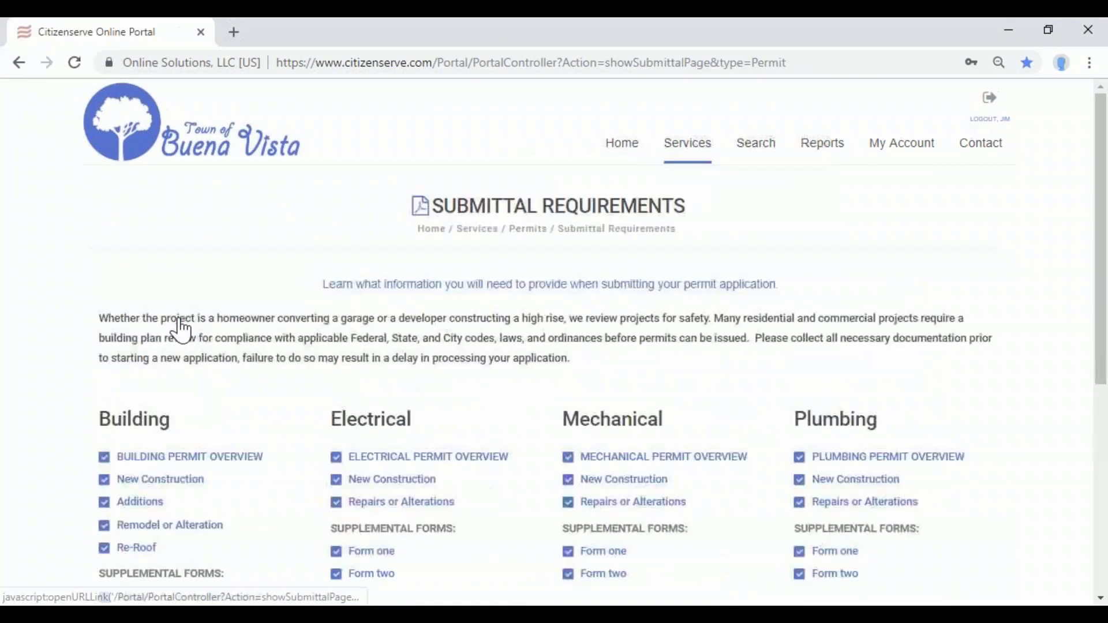
pyautogui.scroll(-1, 261, 402)
pyautogui.click(199, 418)
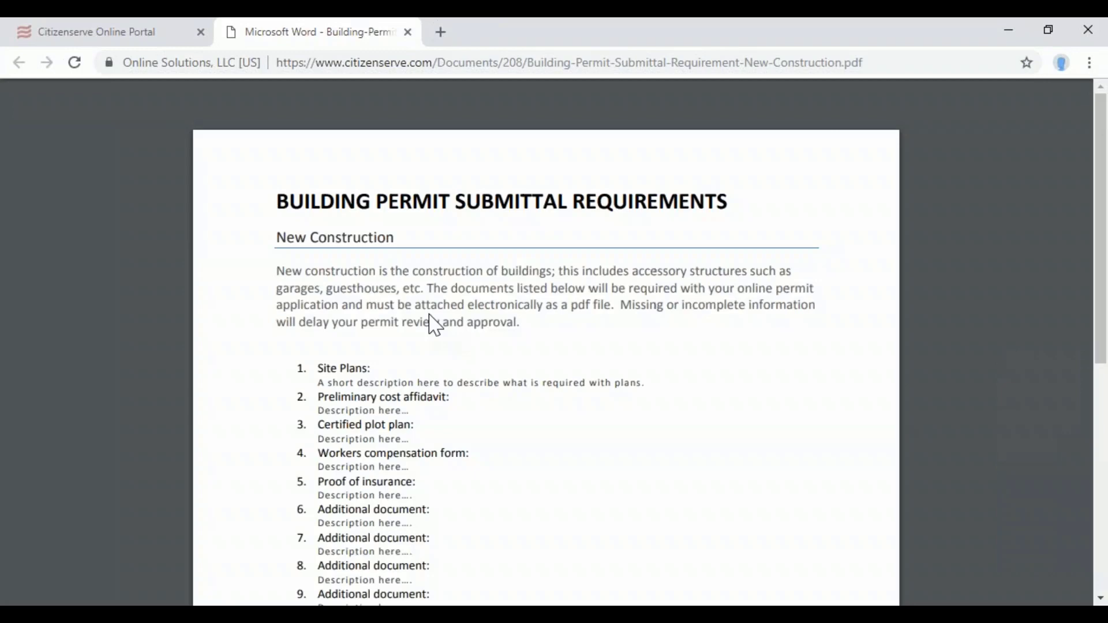
pyautogui.click(118, 35)
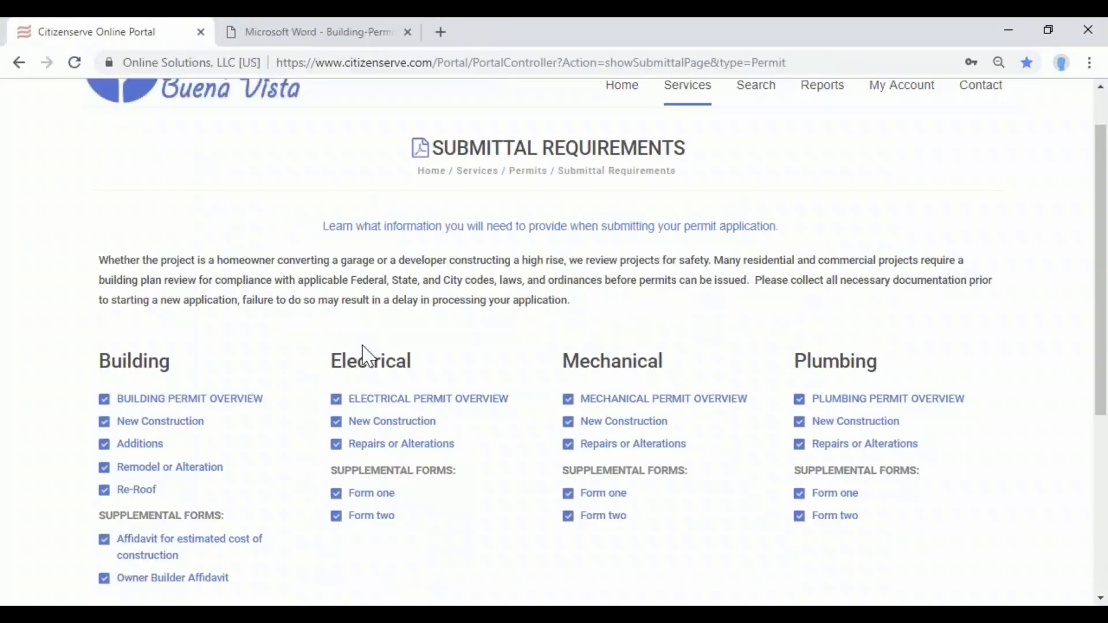
pyautogui.scroll(1, 611, 232)
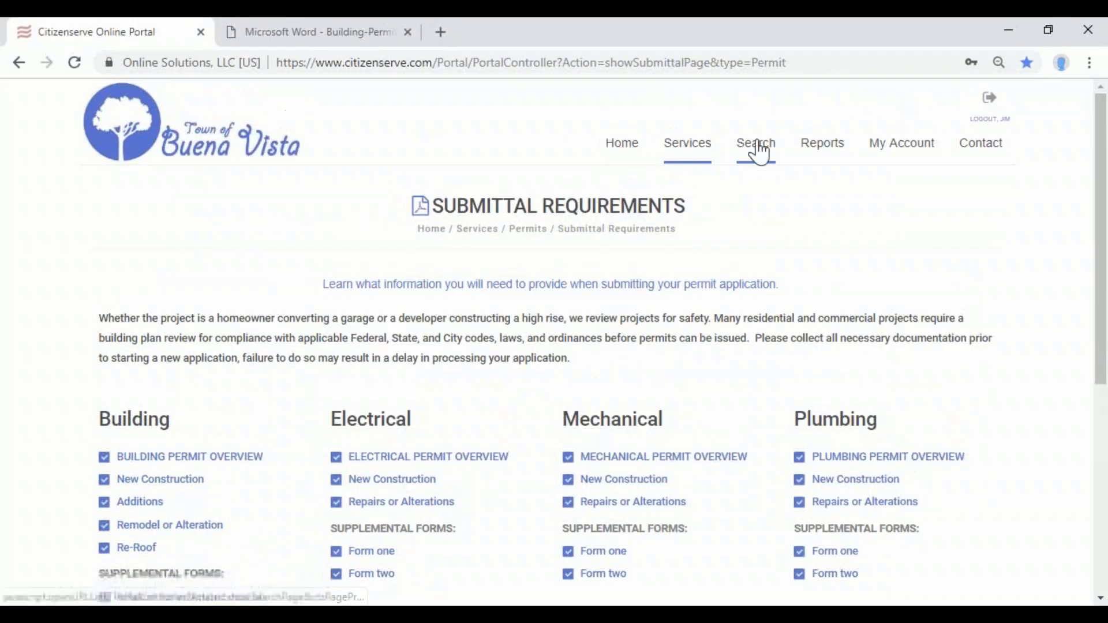
# - Start a new online application as a Building Permit with sub type New Construction
pyautogui.moveTo(700, 156)
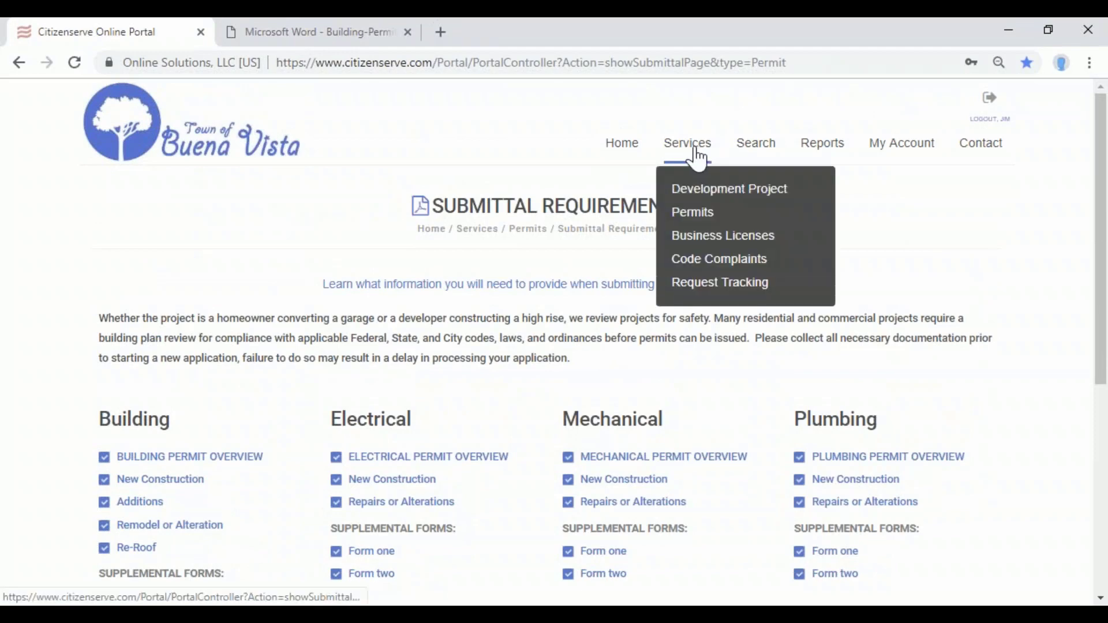
pyautogui.click(697, 217)
pyautogui.click(136, 349)
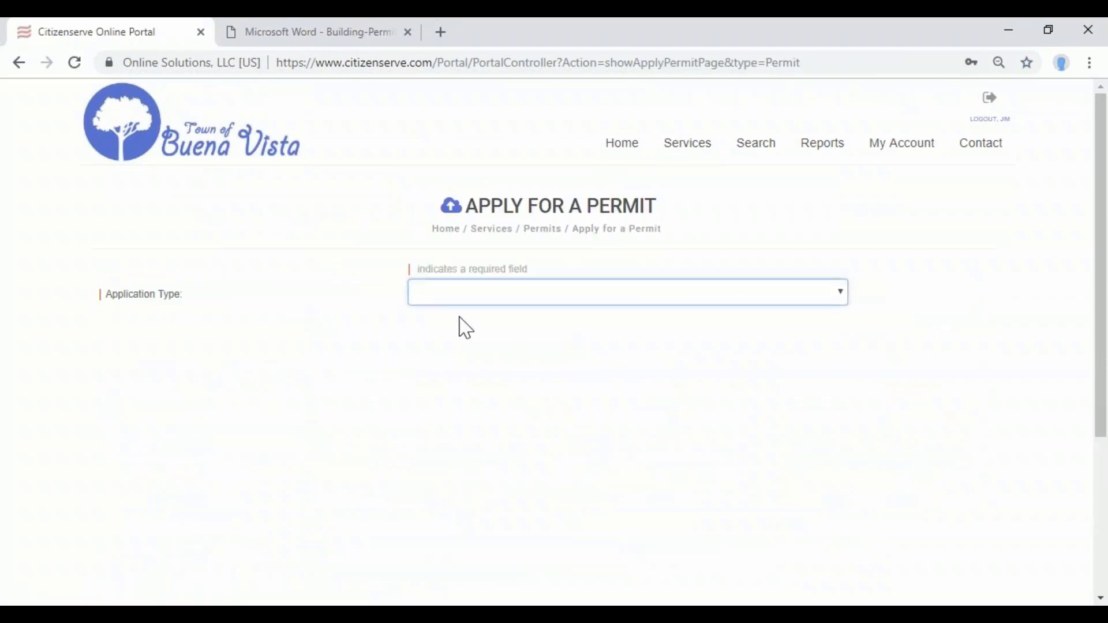
pyautogui.click(533, 297)
pyautogui.click(538, 328)
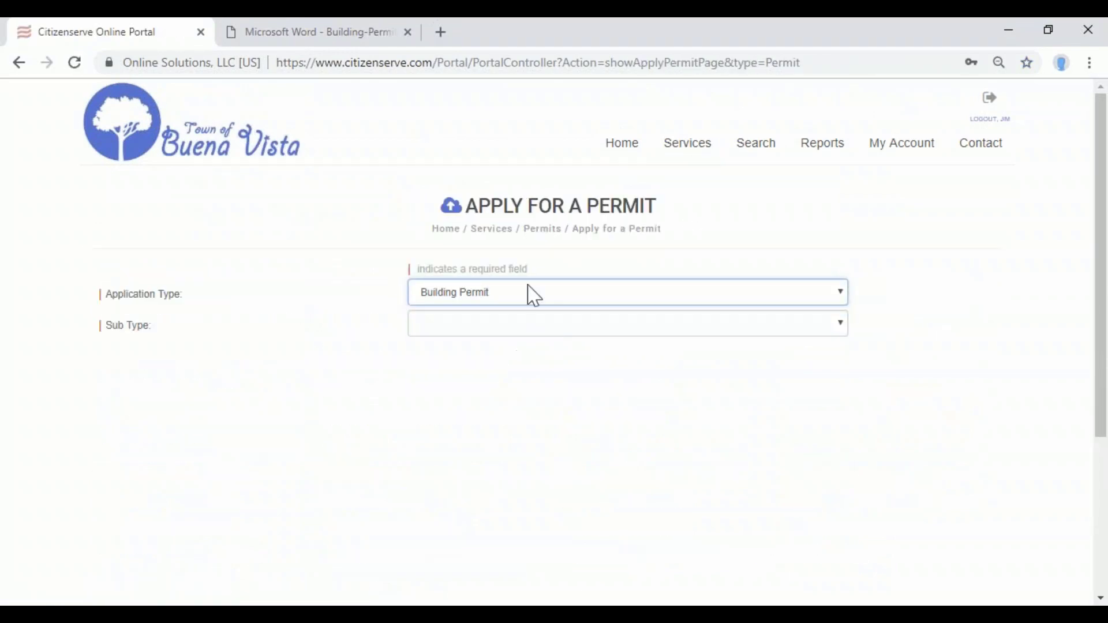
pyautogui.click(534, 294)
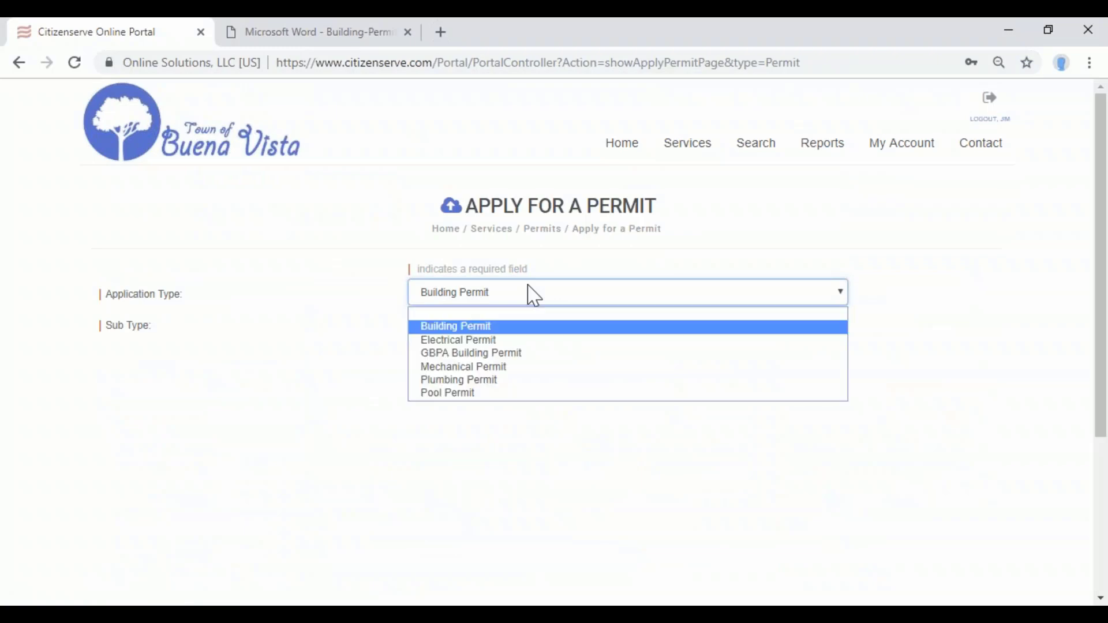
pyautogui.click(452, 325)
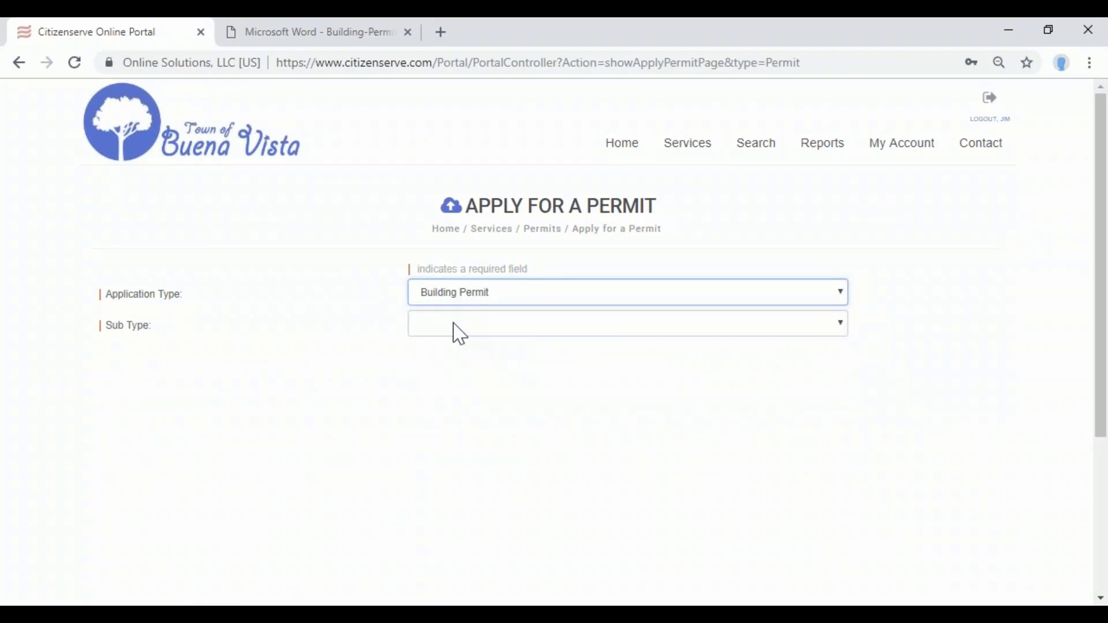
pyautogui.click(456, 325)
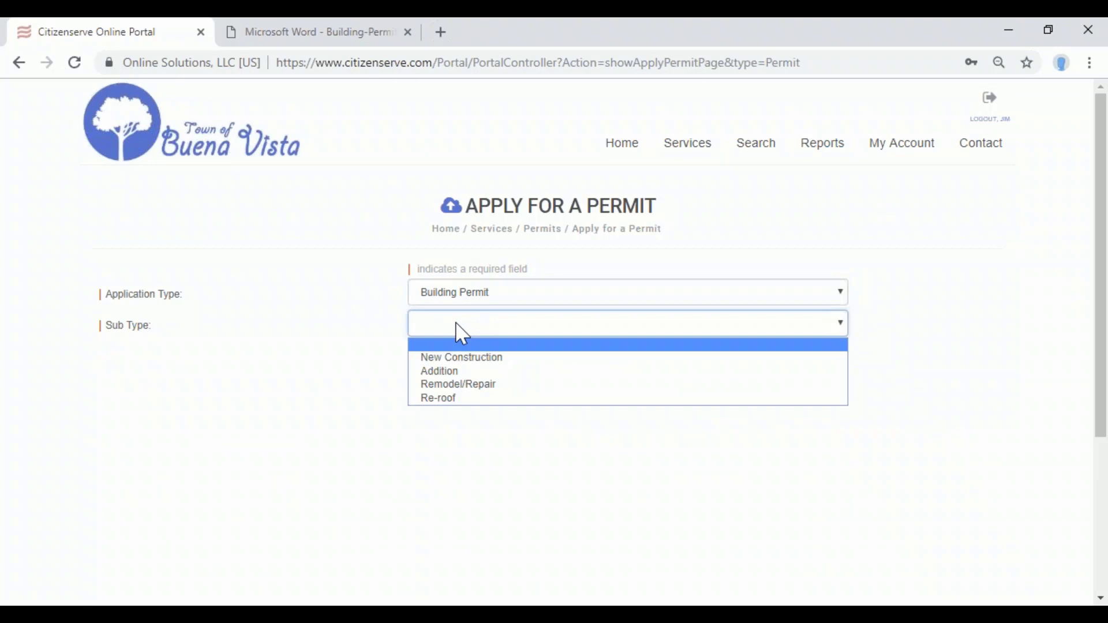
pyautogui.click(487, 359)
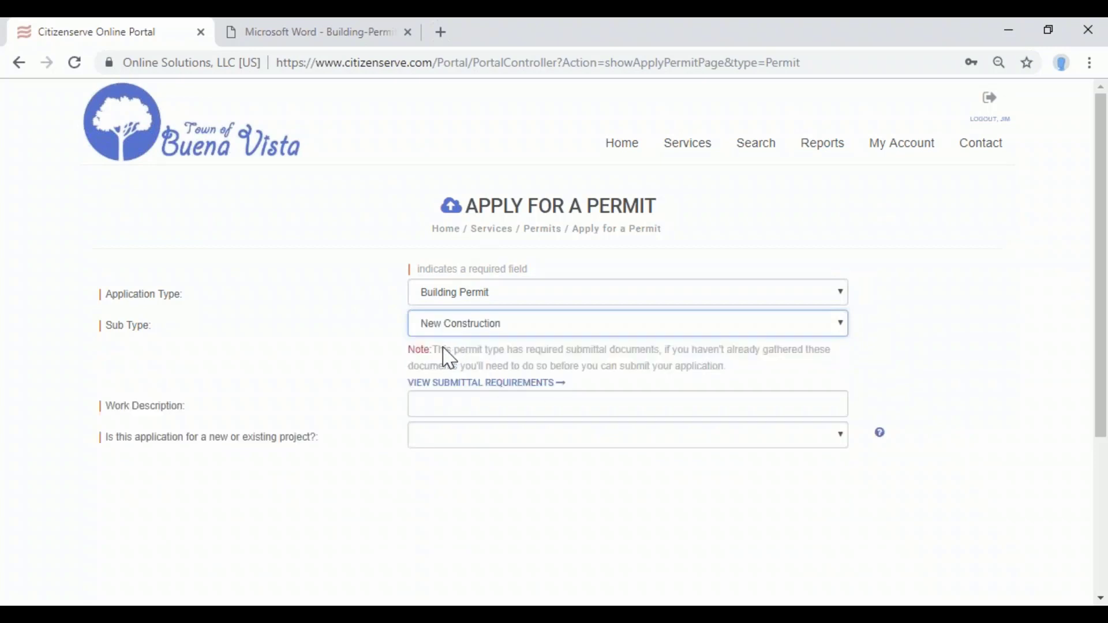
# - Describe the work as 'new home construction' and mark it as A new project
pyautogui.moveTo(409, 349); pyautogui.dragTo(753, 370)
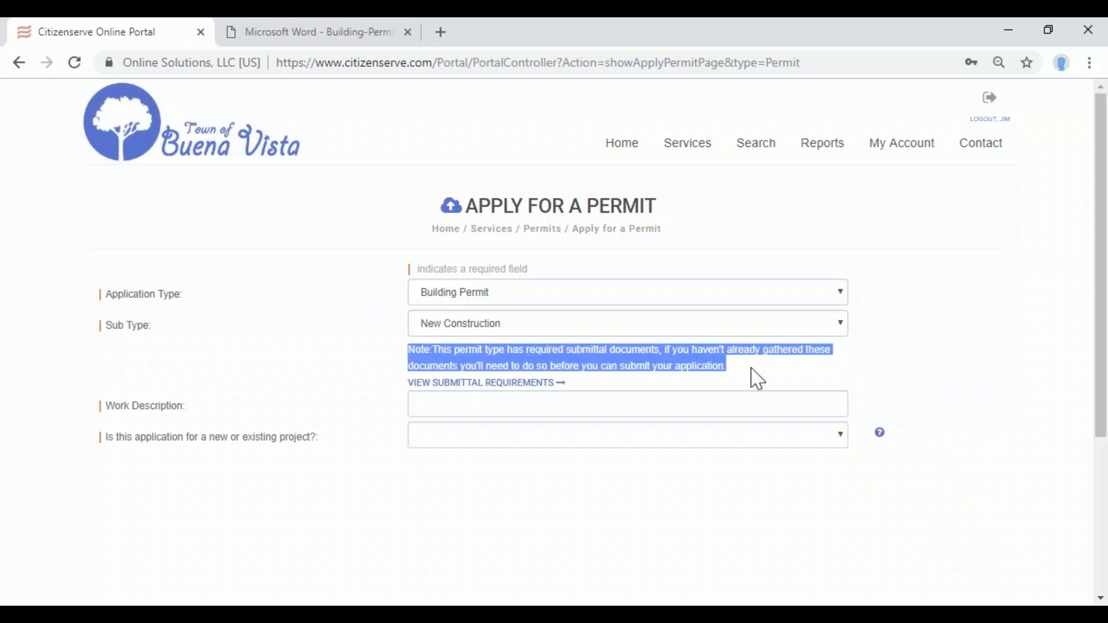
pyautogui.click(764, 404)
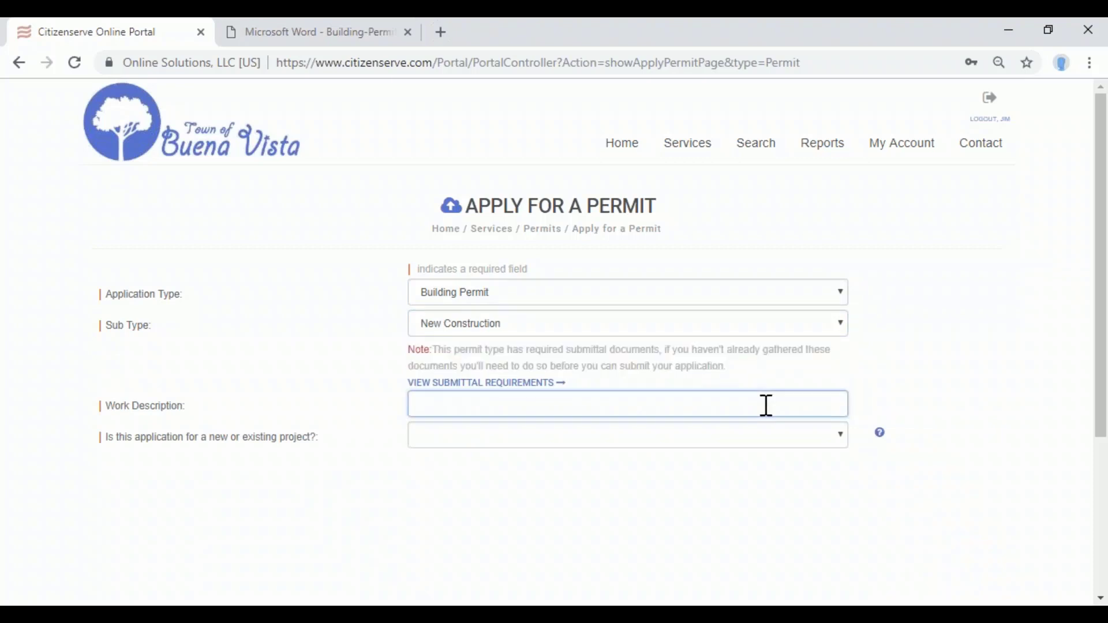
pyautogui.write('new home constructions')
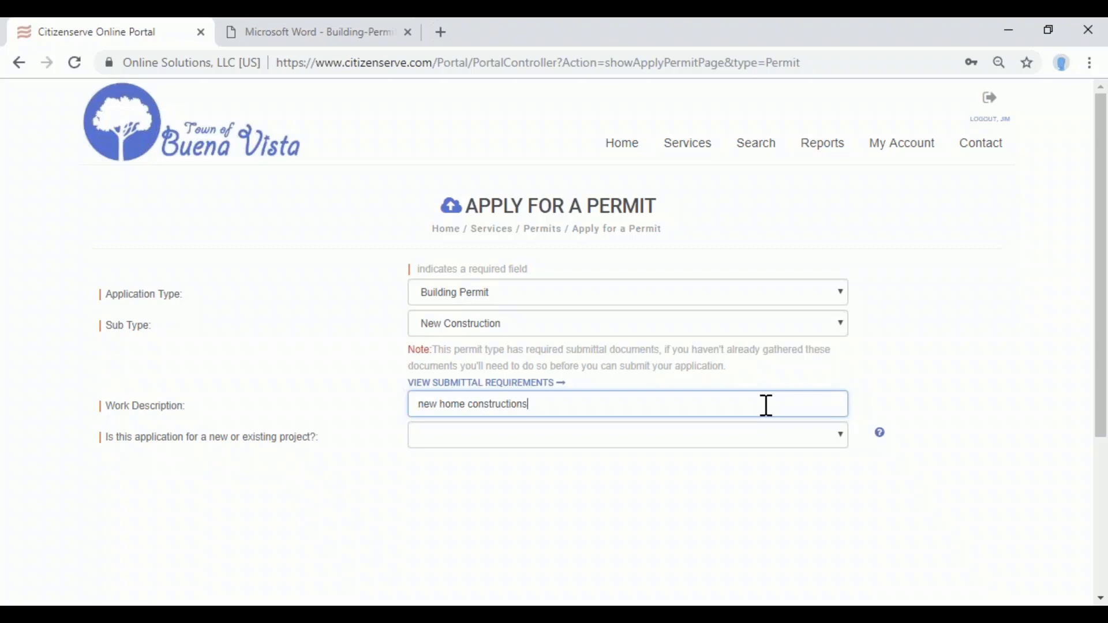
pyautogui.click(822, 443)
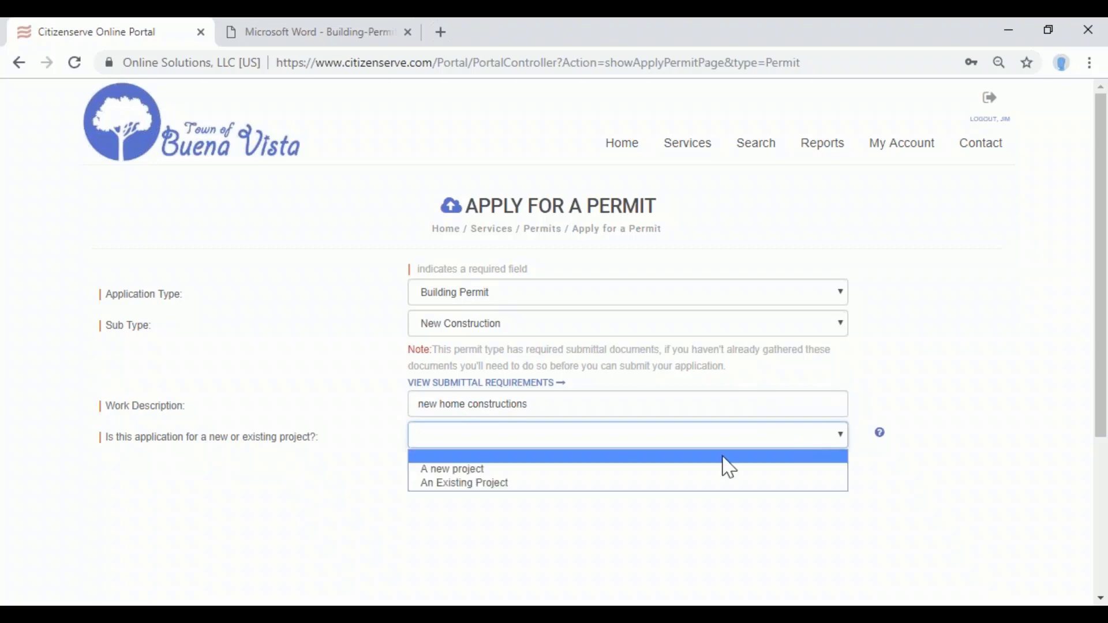
pyautogui.click(663, 470)
pyautogui.click(492, 443)
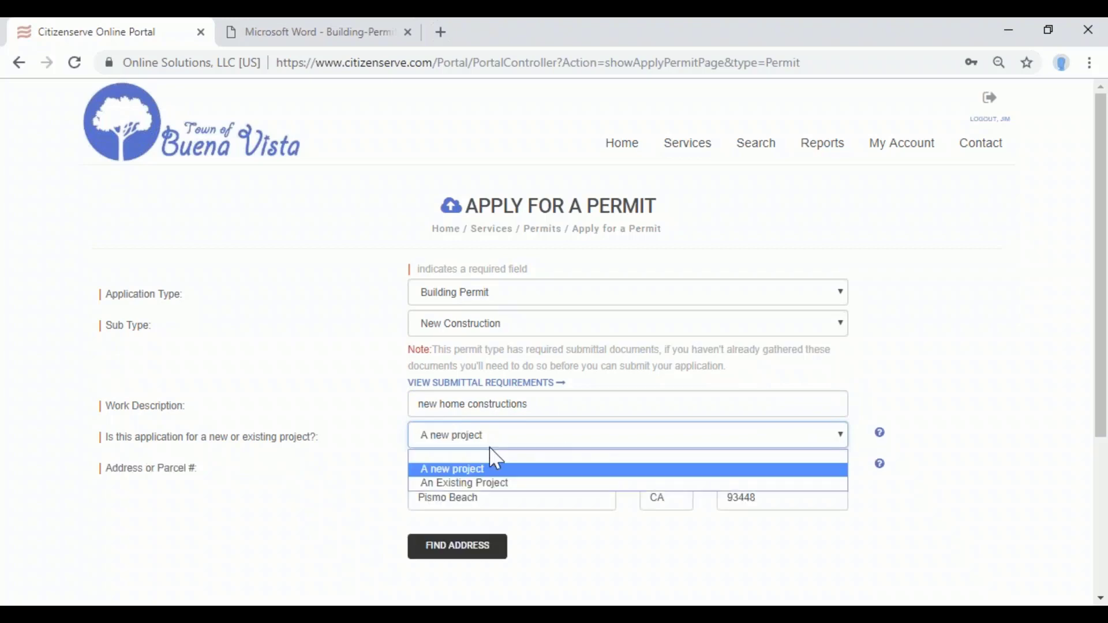
pyautogui.click(497, 469)
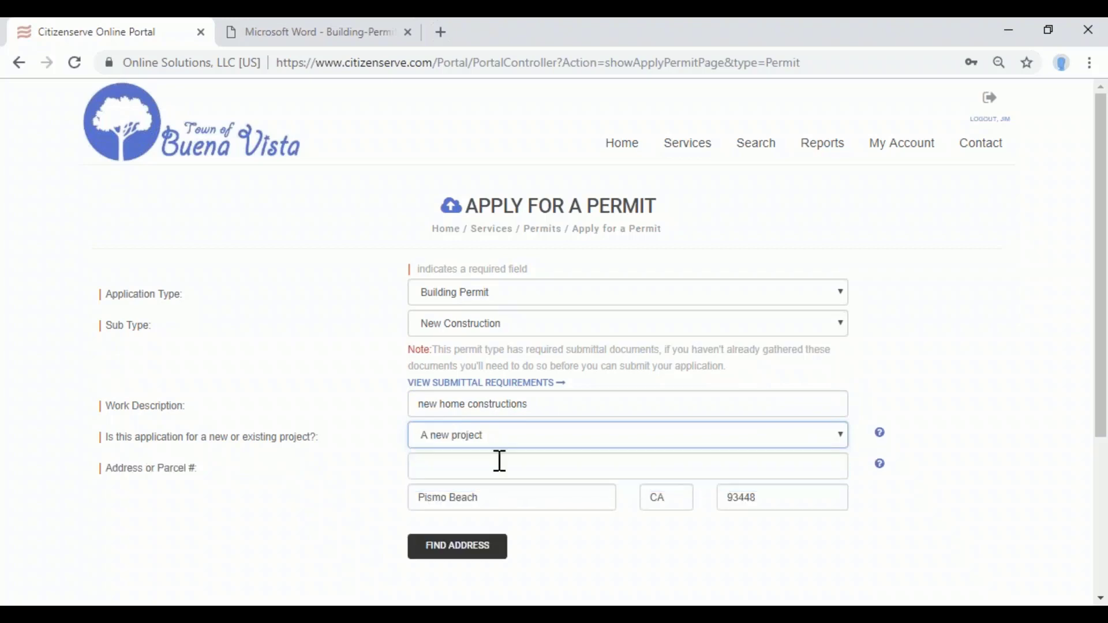
pyautogui.click(500, 461)
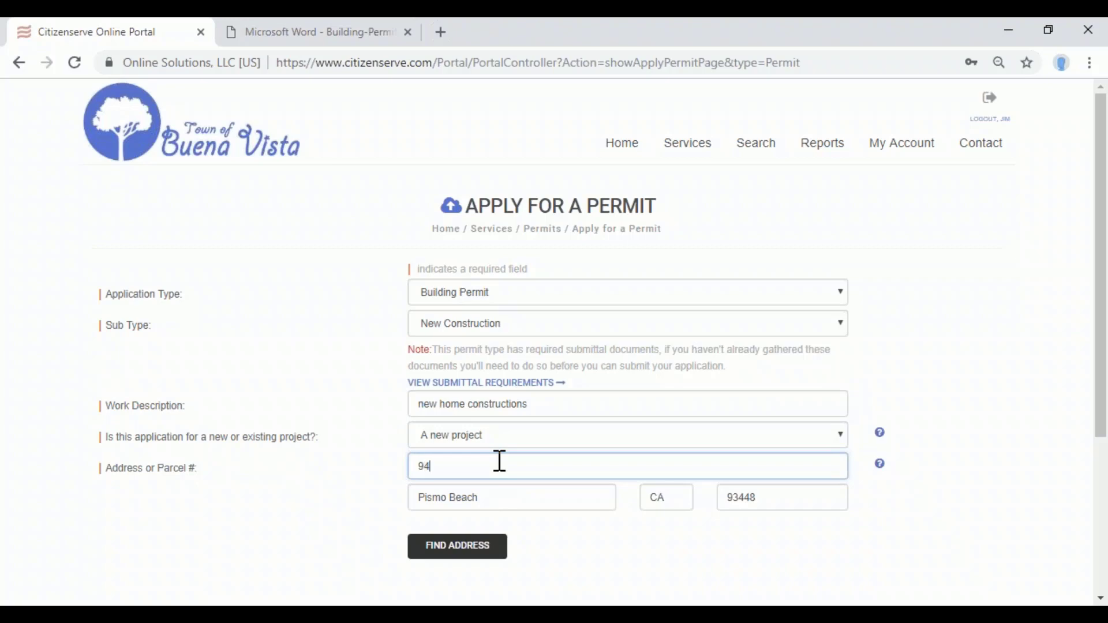
pyautogui.write('941 bakers')
pyautogui.moveTo(503, 496); pyautogui.dragTo(312, 495)
pyautogui.write('buena vista')
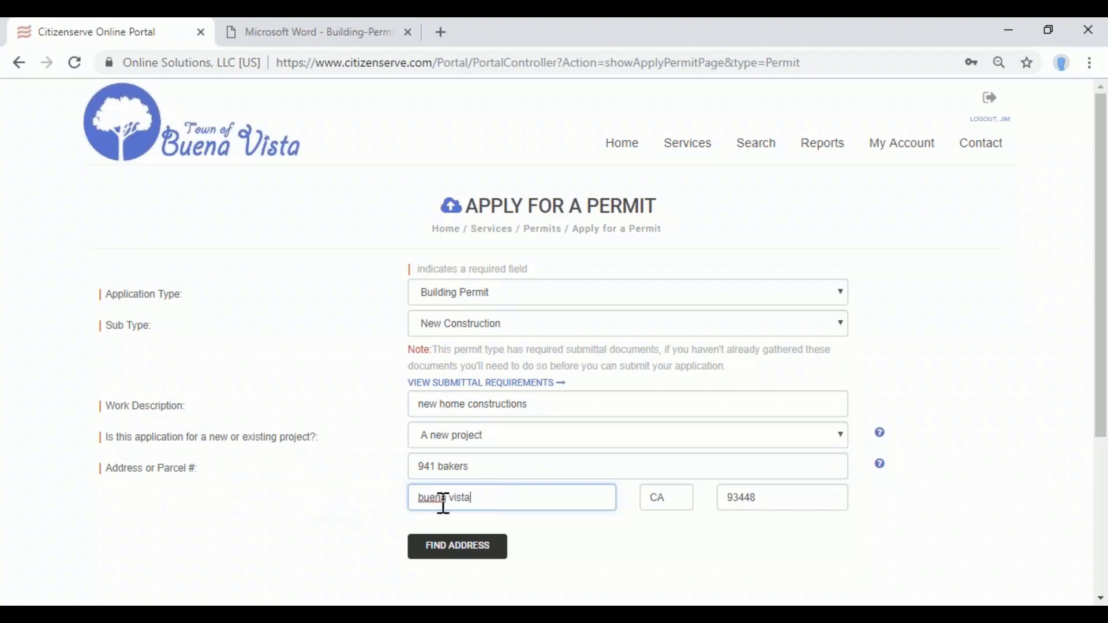
pyautogui.moveTo(879, 466)
pyautogui.click(428, 555)
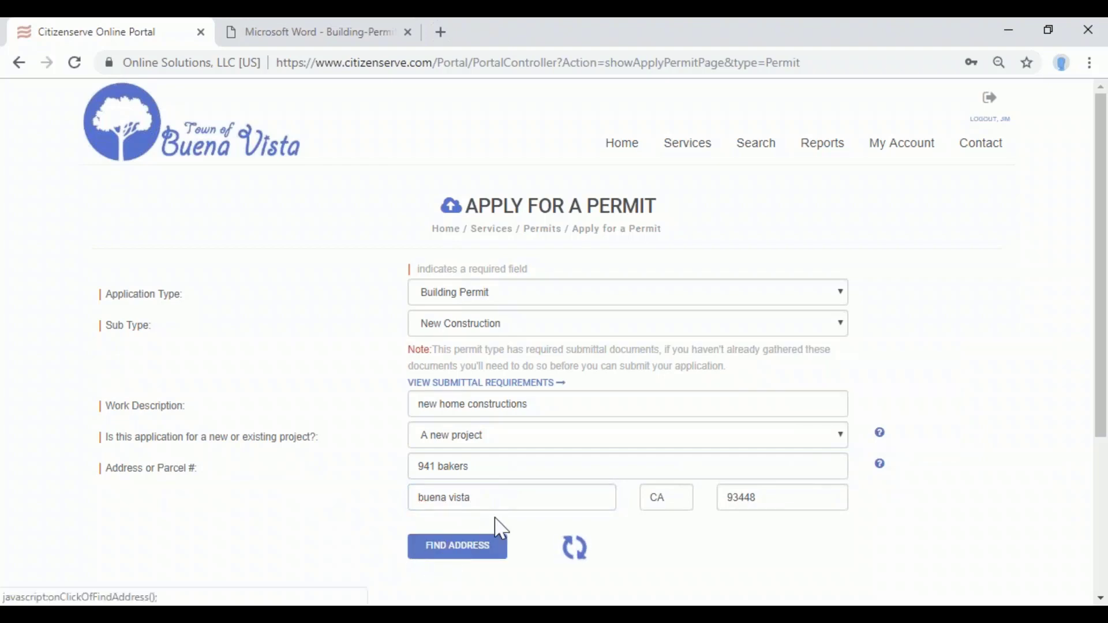
pyautogui.scroll(3, 555, 473)
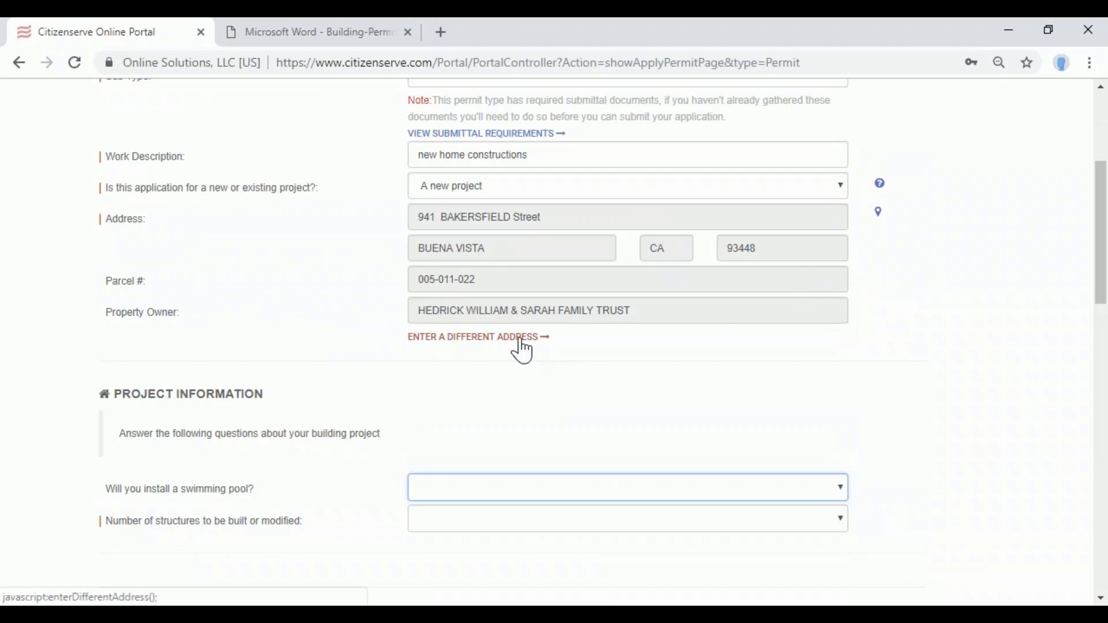
pyautogui.click(878, 212)
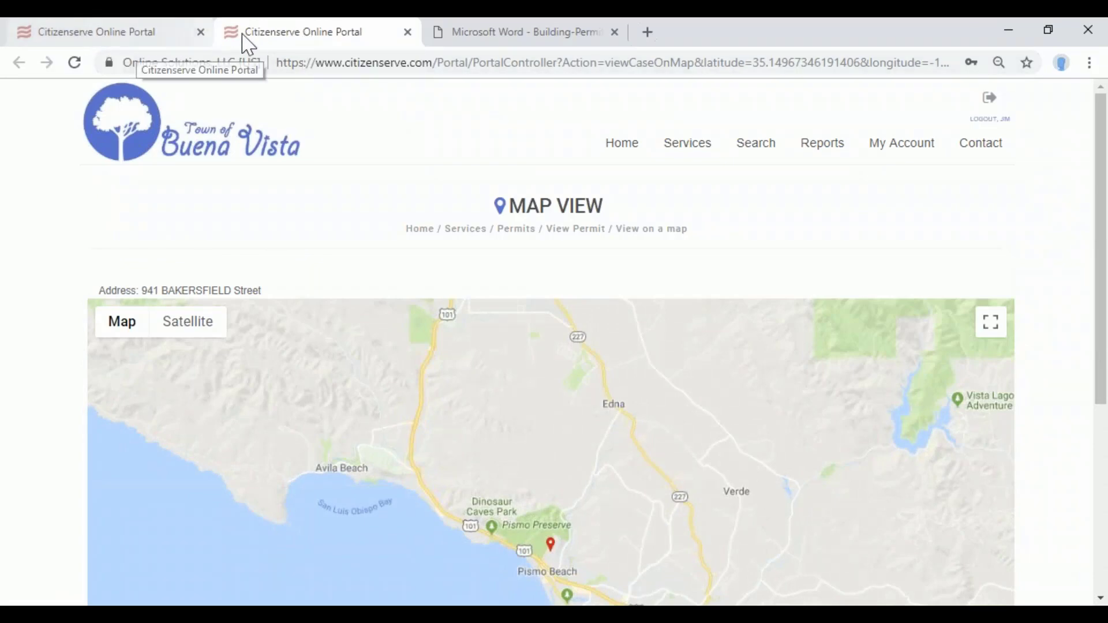
pyautogui.click(152, 37)
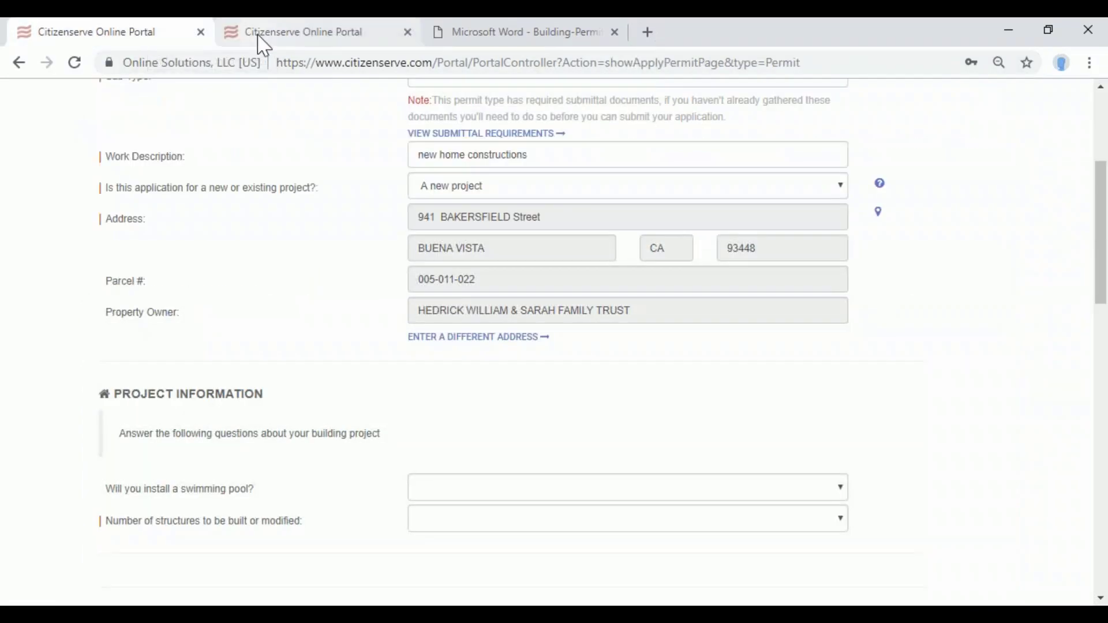
pyautogui.click(263, 45)
pyautogui.click(182, 37)
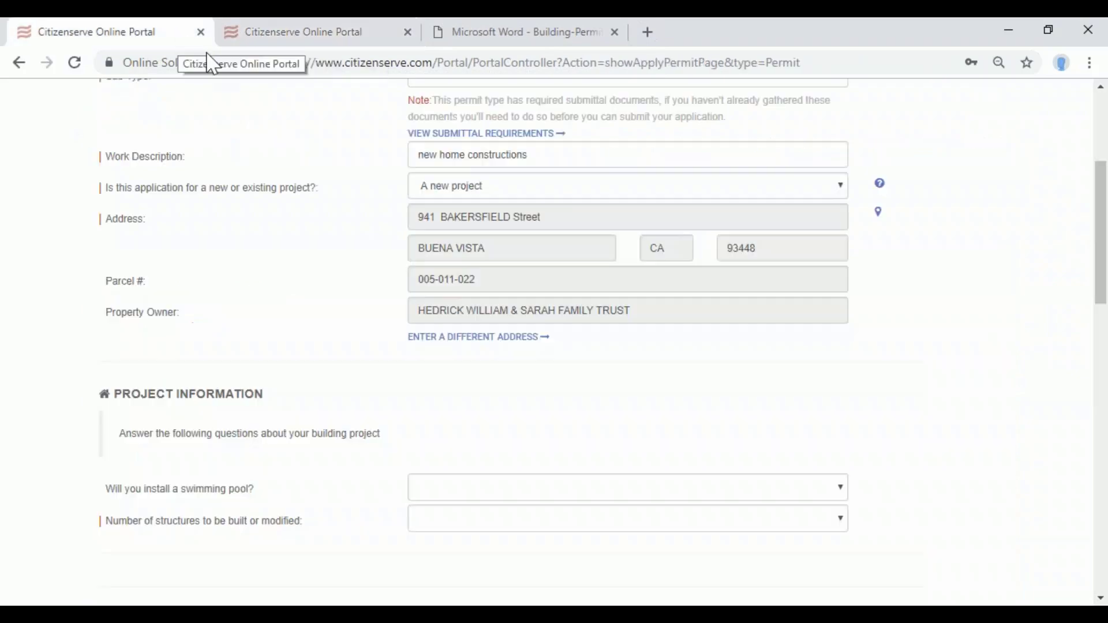
pyautogui.click(509, 46)
pyautogui.click(168, 34)
# - Set Number of structures to 1, revealing the 1st Structure fields
pyautogui.scroll(-3, 588, 426)
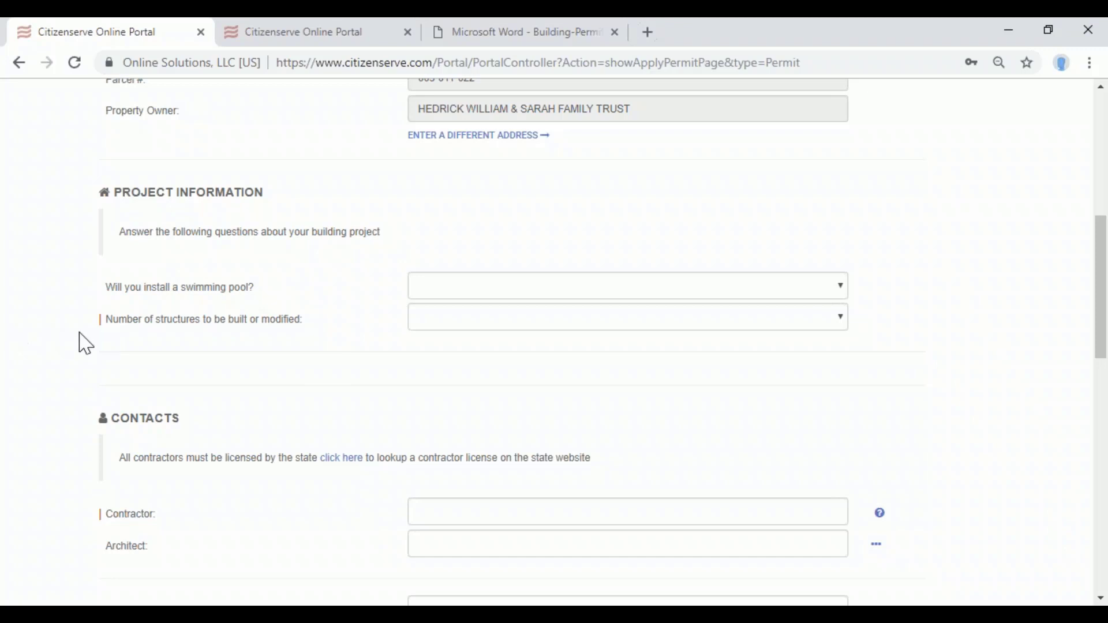
pyautogui.moveTo(106, 326); pyautogui.dragTo(334, 343)
pyautogui.click(528, 325)
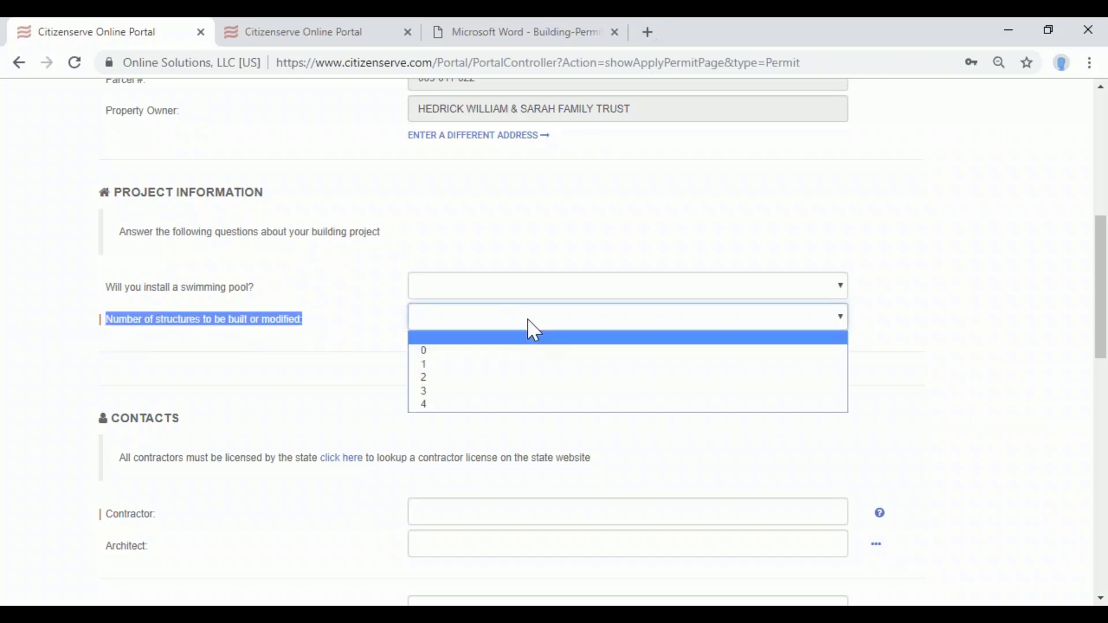
pyautogui.click(532, 366)
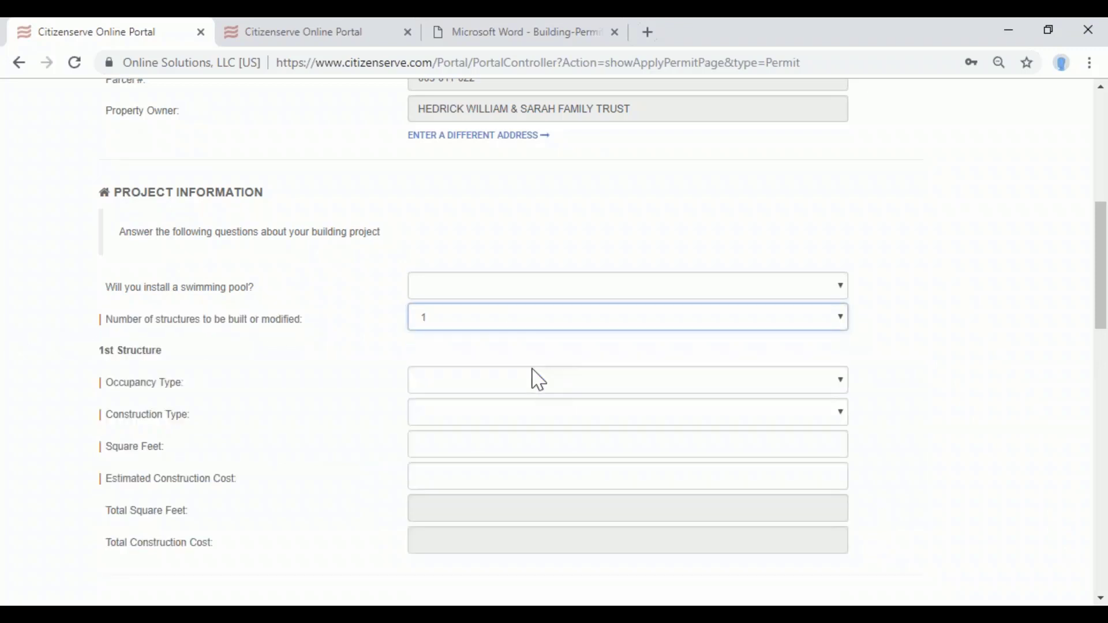
pyautogui.click(562, 319)
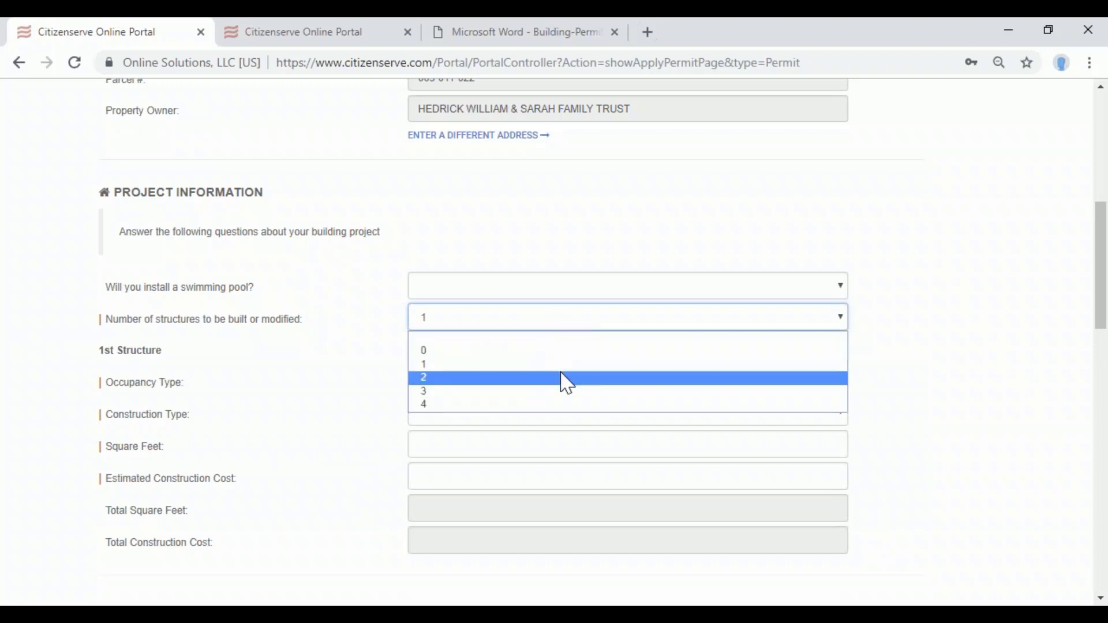
pyautogui.click(563, 378)
pyautogui.scroll(-3, 490, 346)
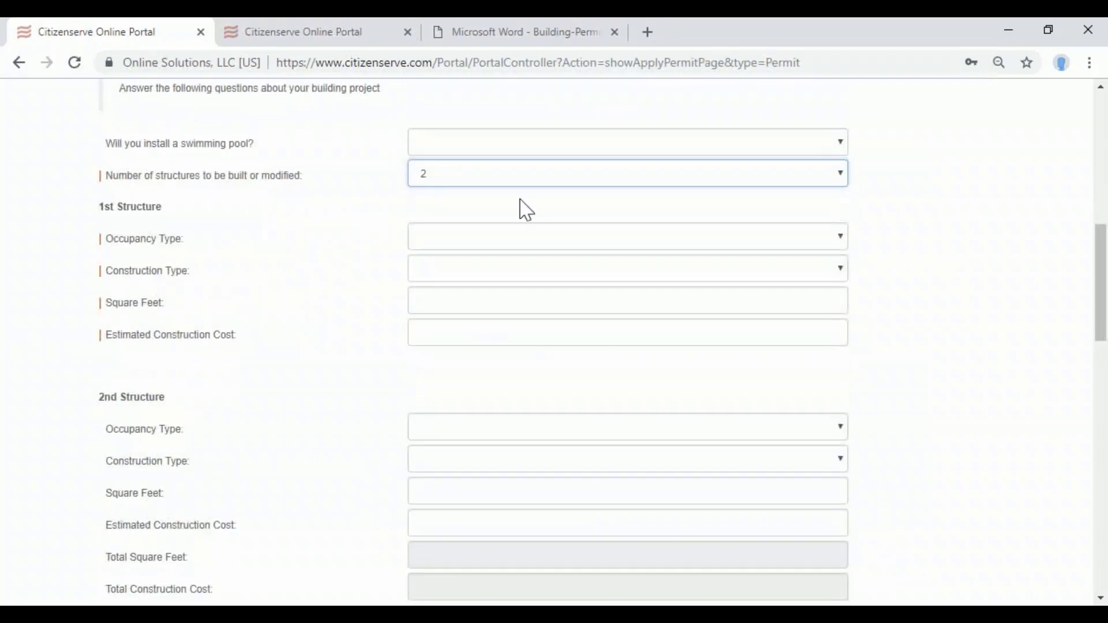
pyautogui.click(524, 183)
pyautogui.click(530, 221)
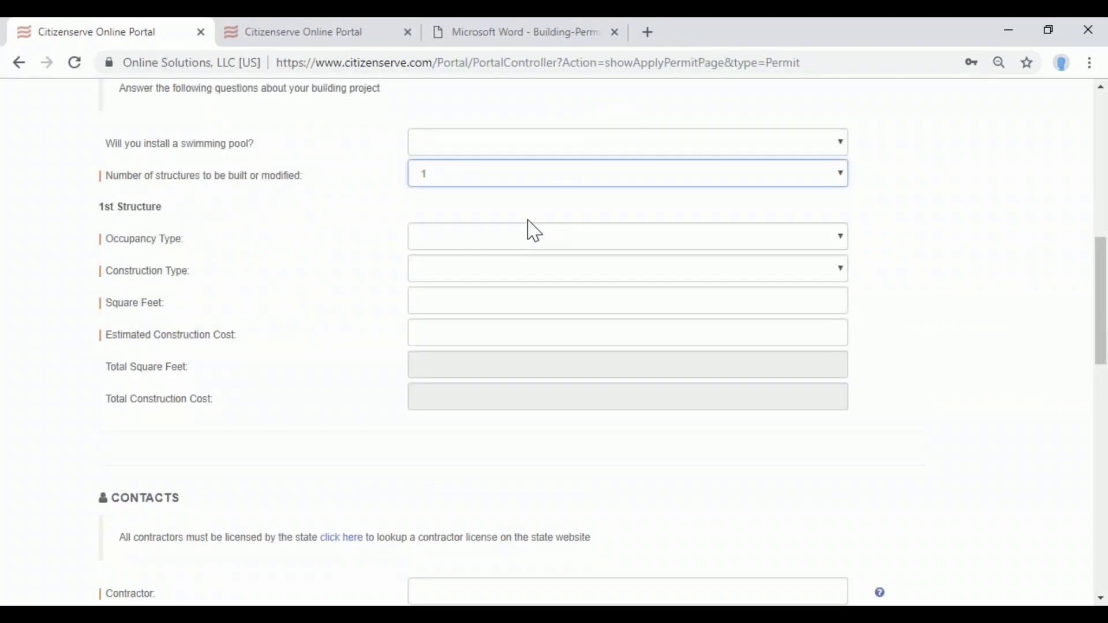
pyautogui.click(1050, 34)
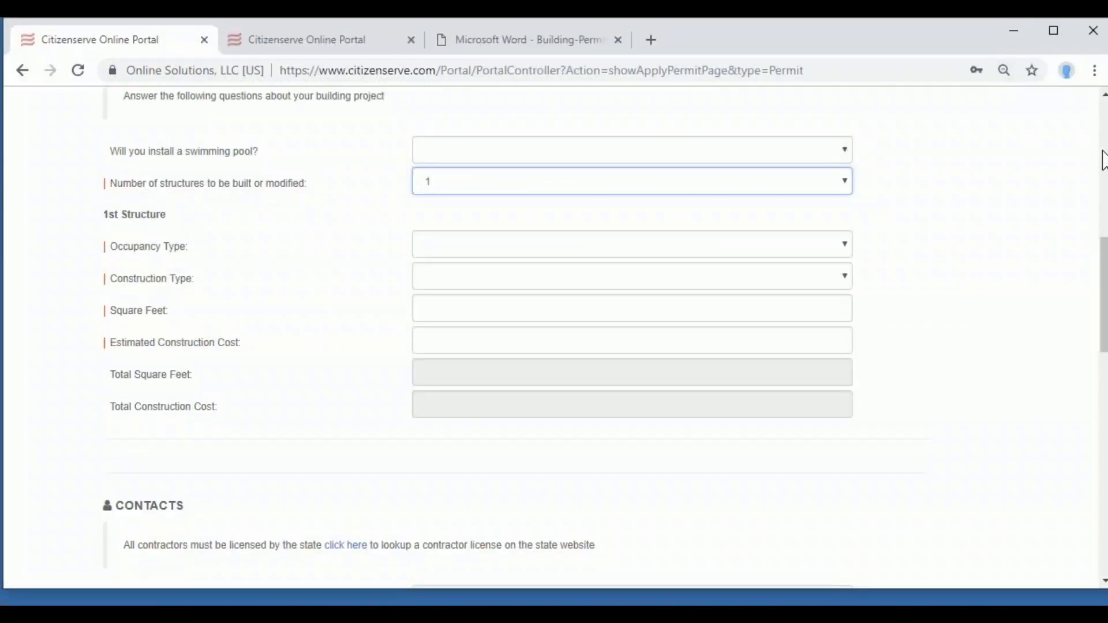
pyautogui.moveTo(886, 38); pyautogui.dragTo(871, 41)
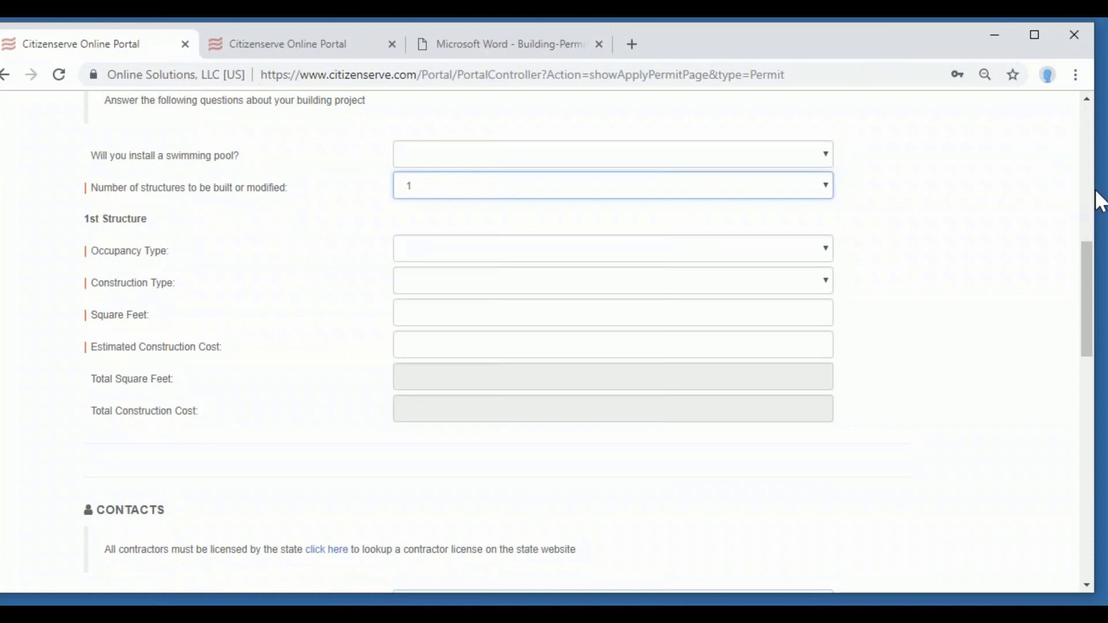
pyautogui.moveTo(1094, 198); pyautogui.dragTo(306, 207)
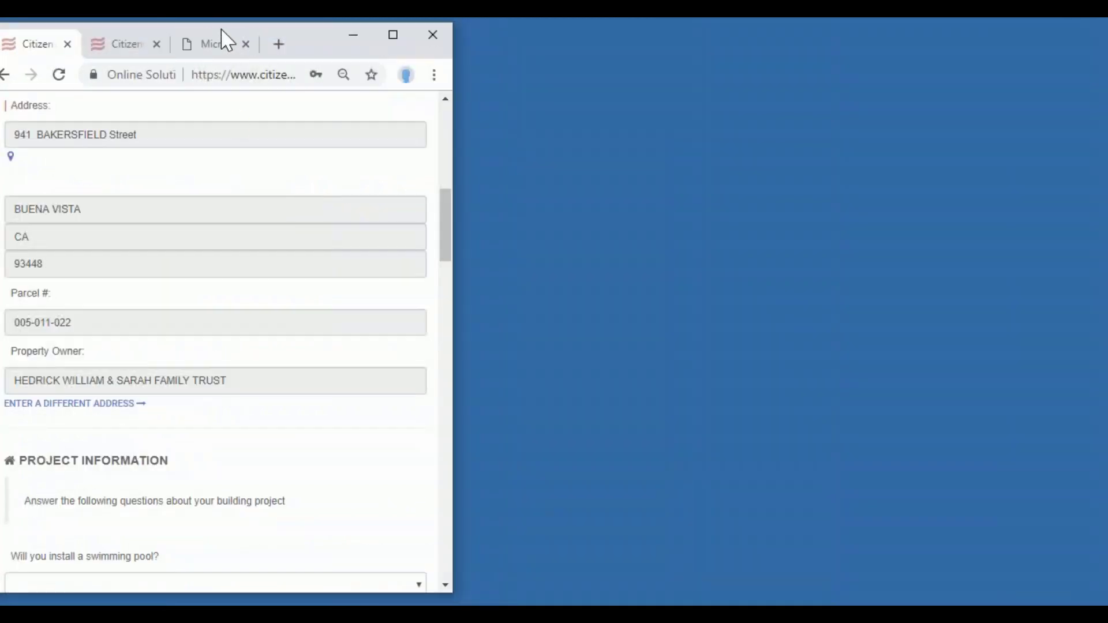
pyautogui.moveTo(309, 28); pyautogui.dragTo(563, 43)
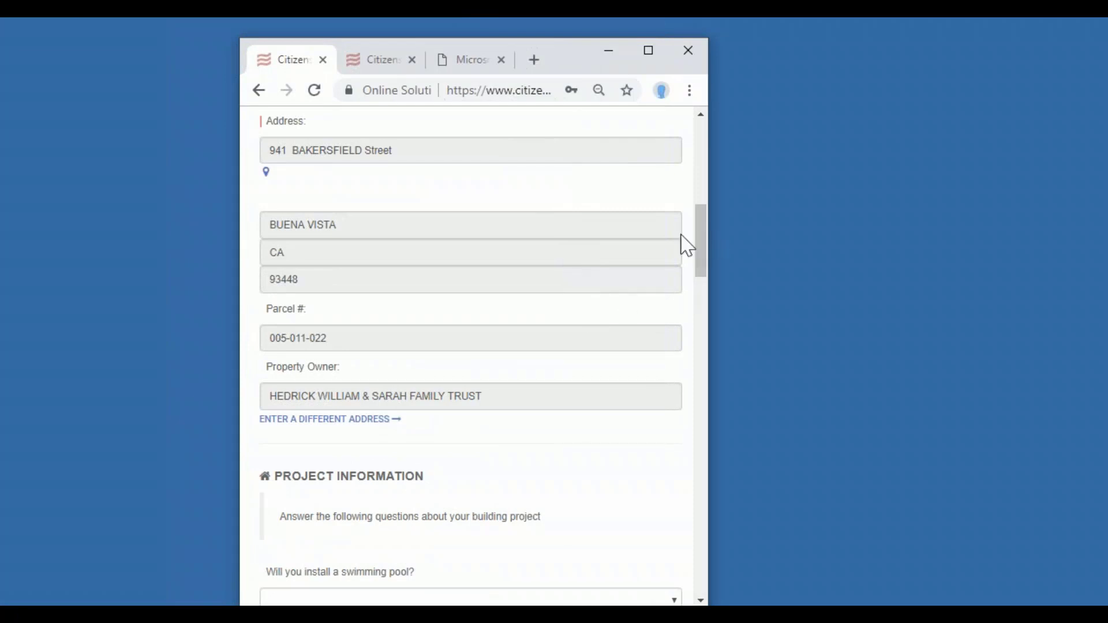
pyautogui.moveTo(701, 228); pyautogui.dragTo(698, 361)
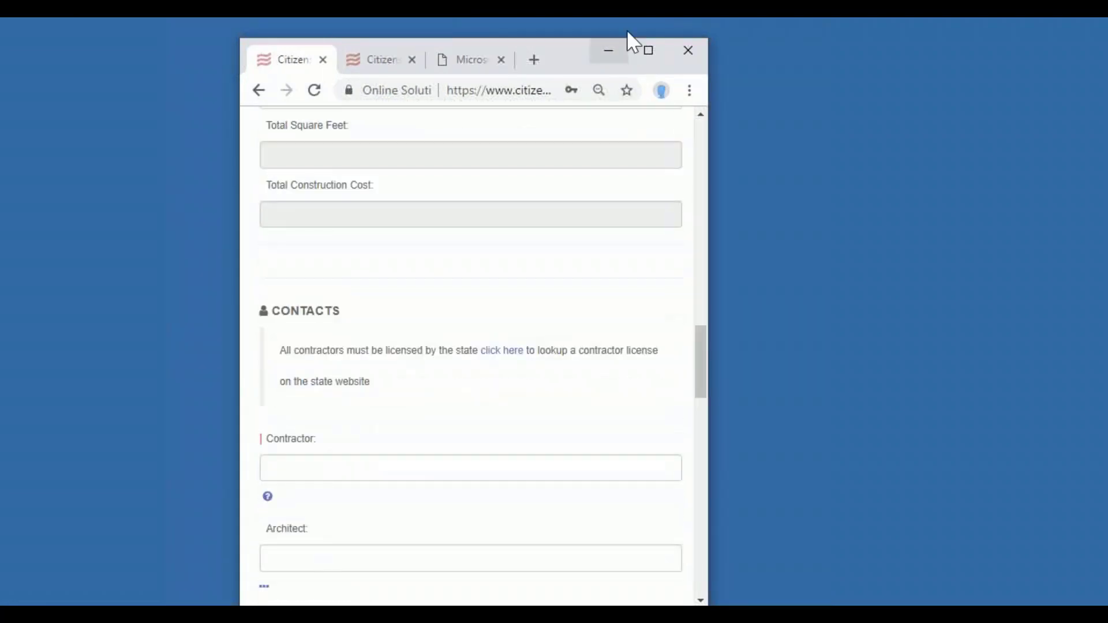
pyautogui.click(647, 51)
pyautogui.scroll(10, 742, 384)
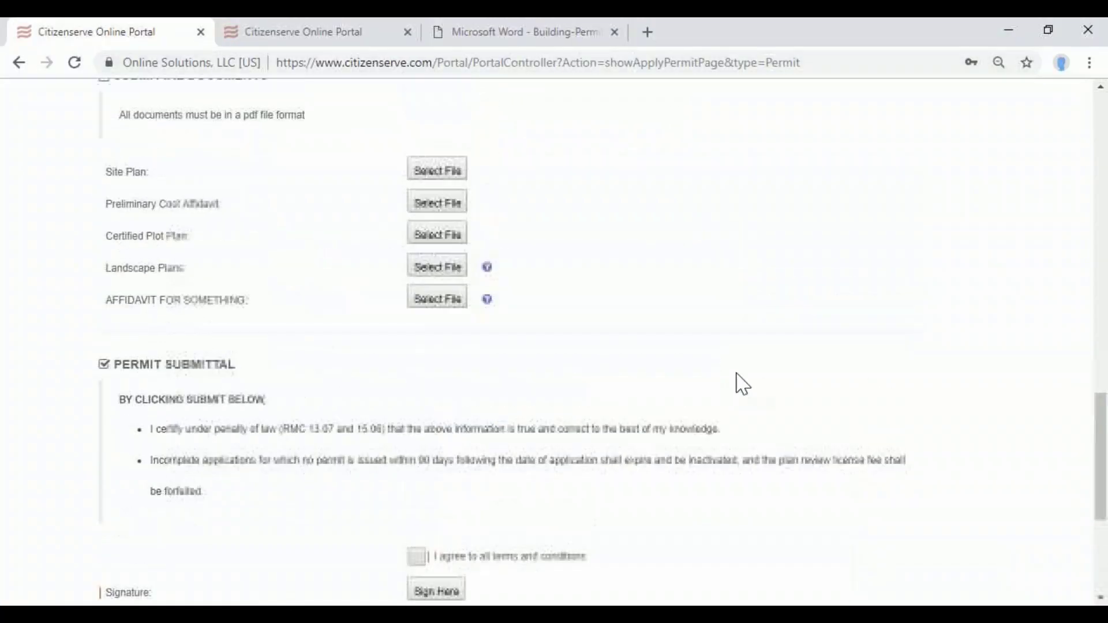
pyautogui.scroll(7, 667, 380)
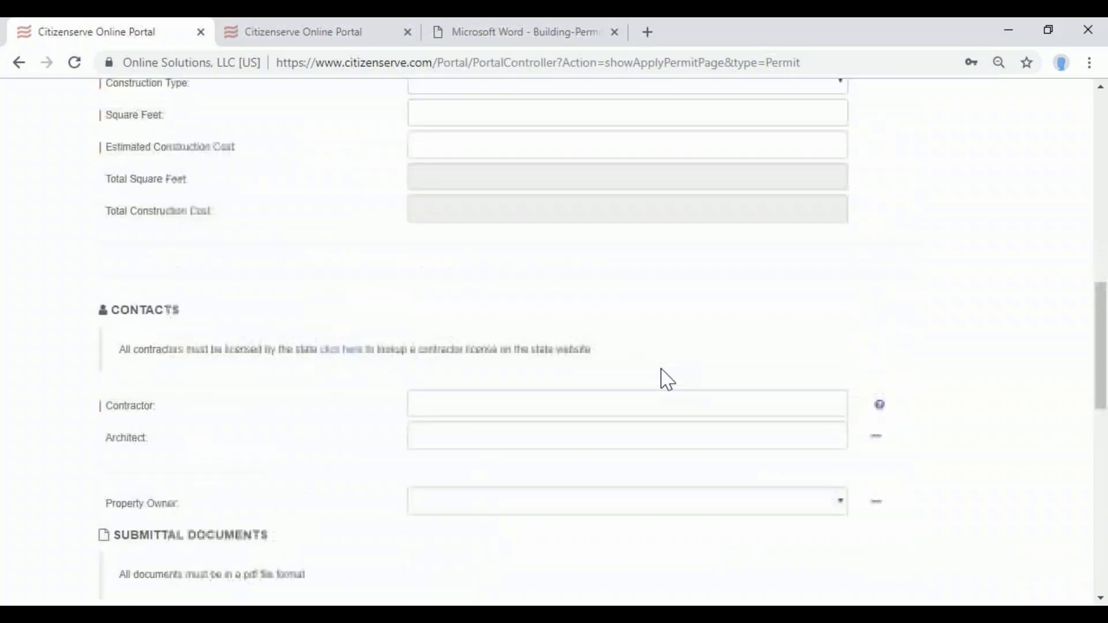
# - Set occupancy to R-3 Residential (one- and two-family) and construction type to IIIA
pyautogui.click(656, 344)
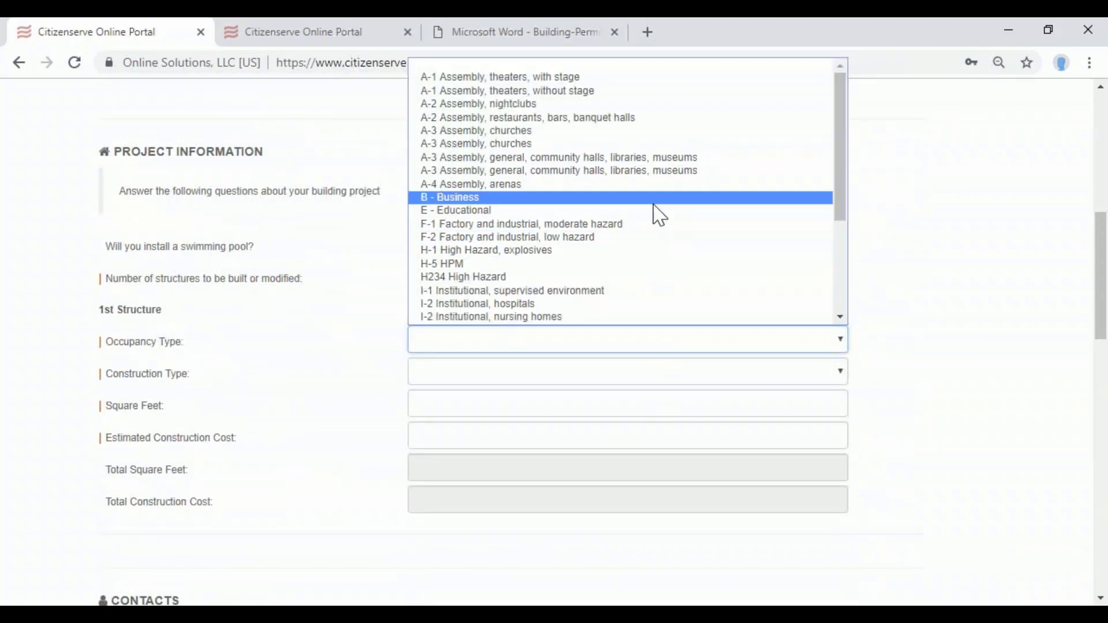
pyautogui.scroll(-3, 655, 213)
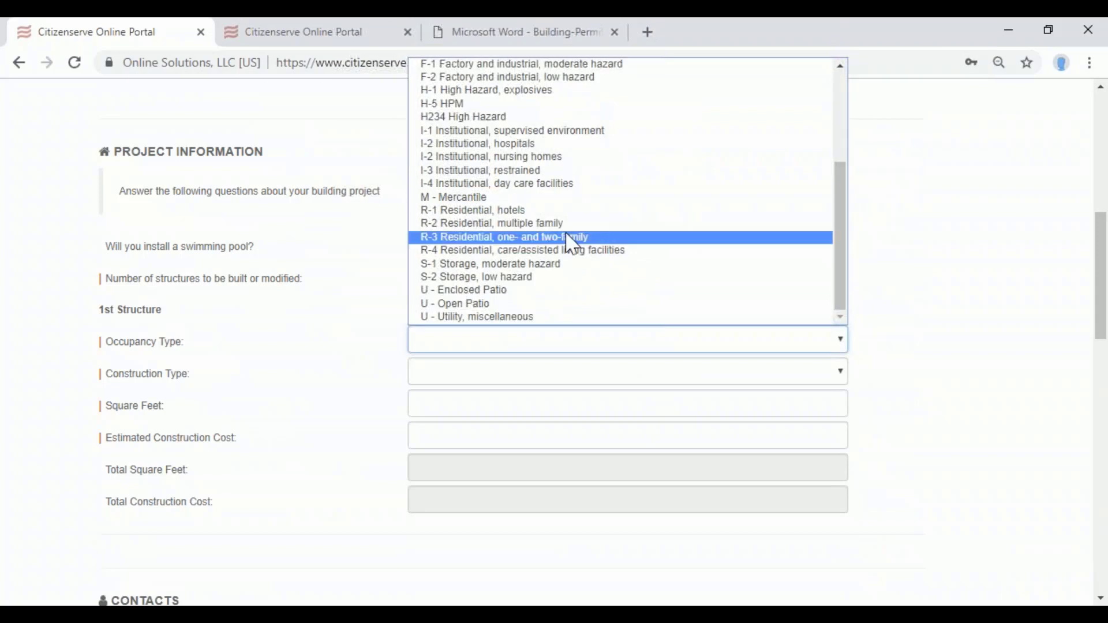
pyautogui.click(573, 237)
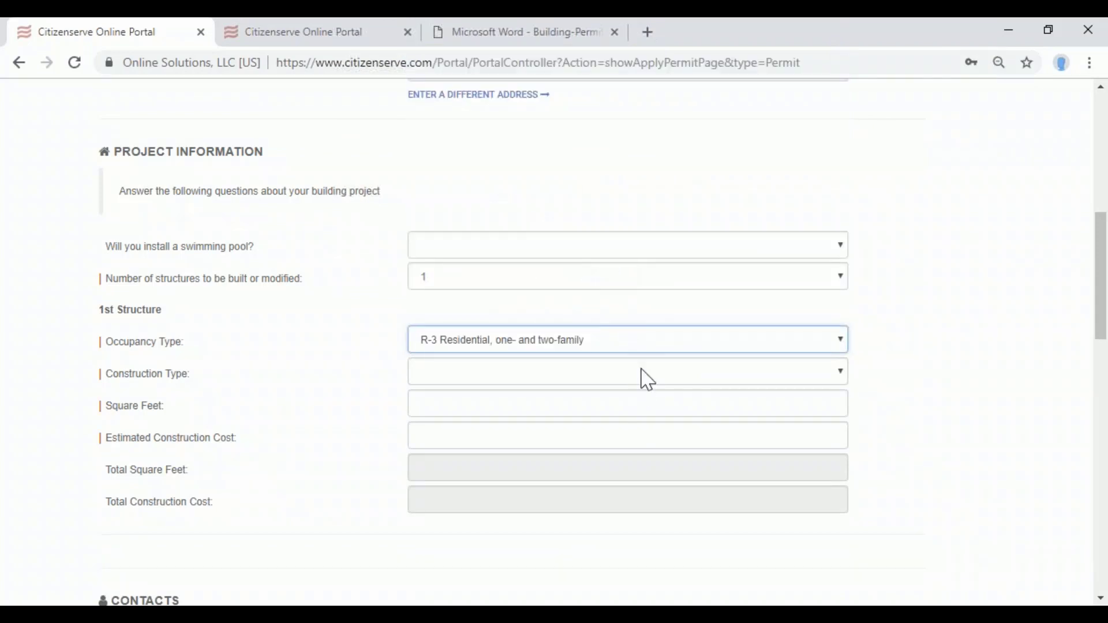
pyautogui.click(648, 379)
pyautogui.click(628, 459)
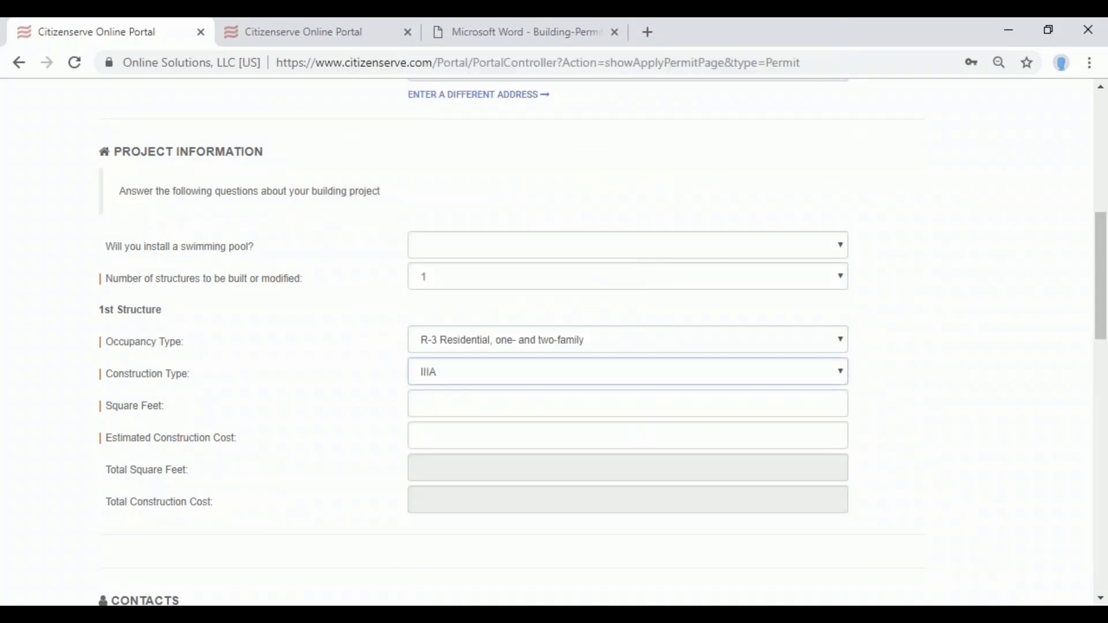
# - Enter the square footage and an estimated construction cost of 500000
pyautogui.click(623, 406)
pyautogui.write('3510')
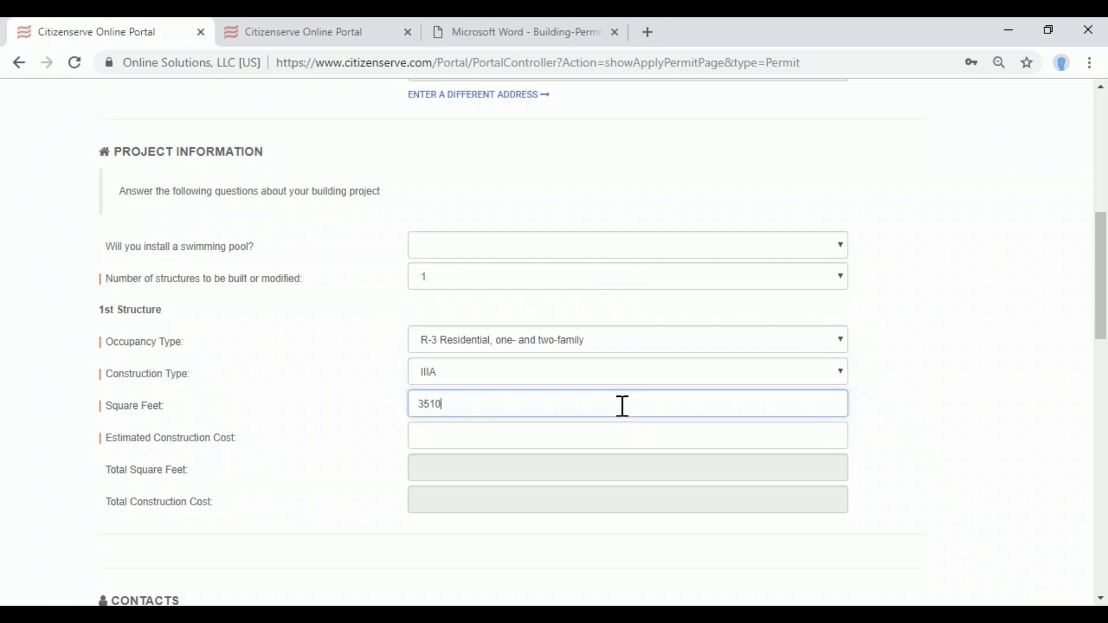
pyautogui.press('BackSpace')
pyautogui.press('BackSpace')
pyautogui.write('00')
pyautogui.click(638, 434)
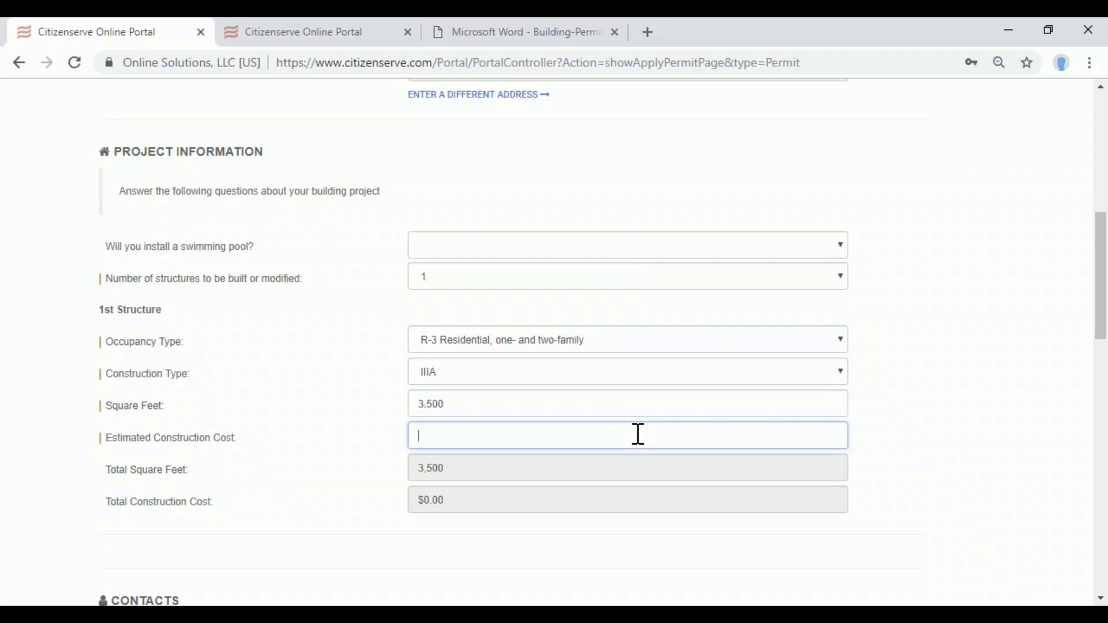
pyautogui.write('500000')
pyautogui.press('Tab')
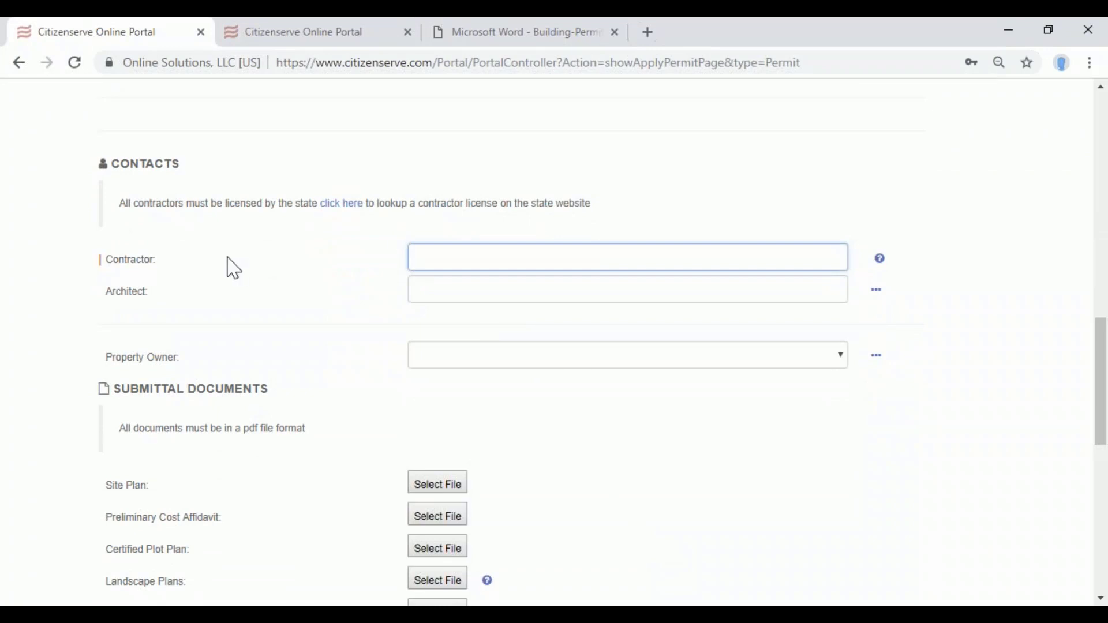
# - Pick Acme Construction as contractor, Smith Engineering, LLC as architect, and the family trust as owner
pyautogui.write('acme')
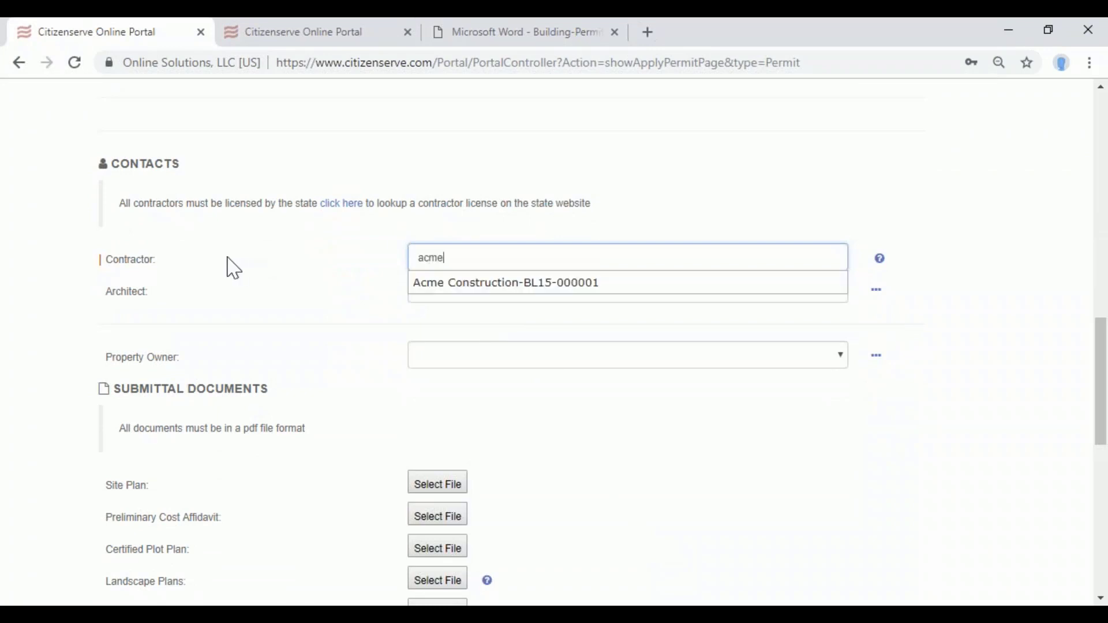
pyautogui.click(502, 283)
pyautogui.press('Tab')
pyautogui.write('smith')
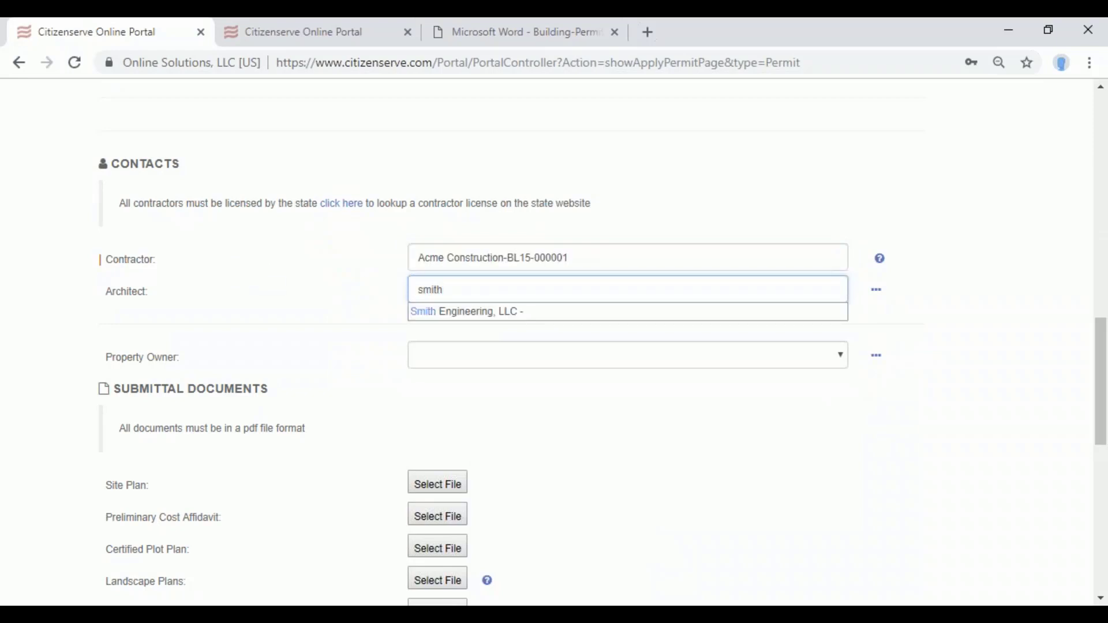
pyautogui.click(495, 315)
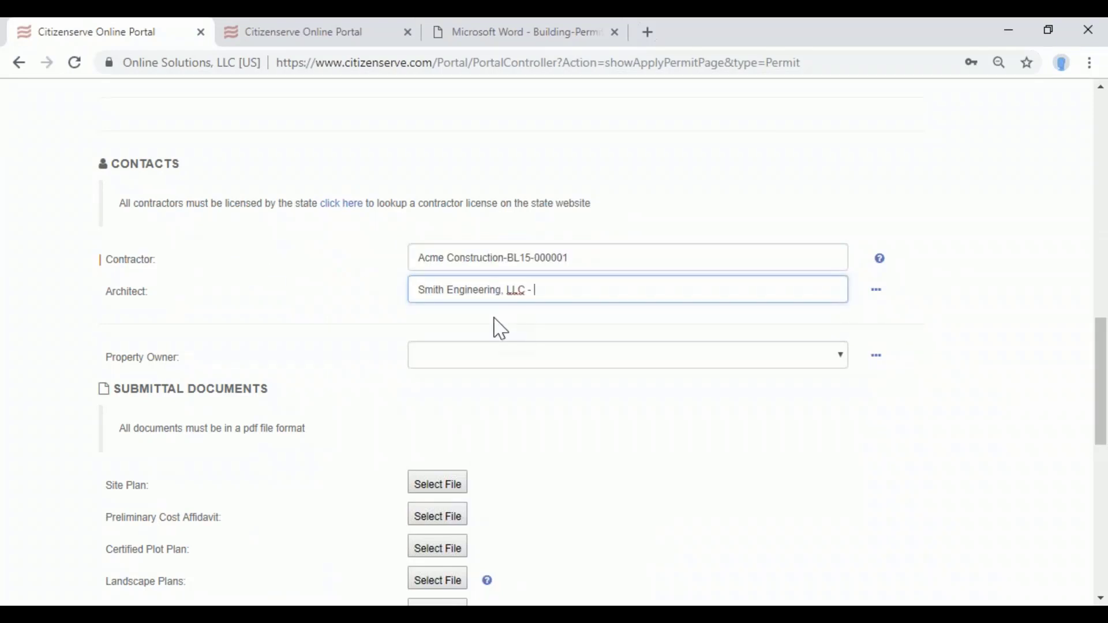
pyautogui.click(504, 363)
pyautogui.click(517, 404)
pyautogui.scroll(-2, 142, 297)
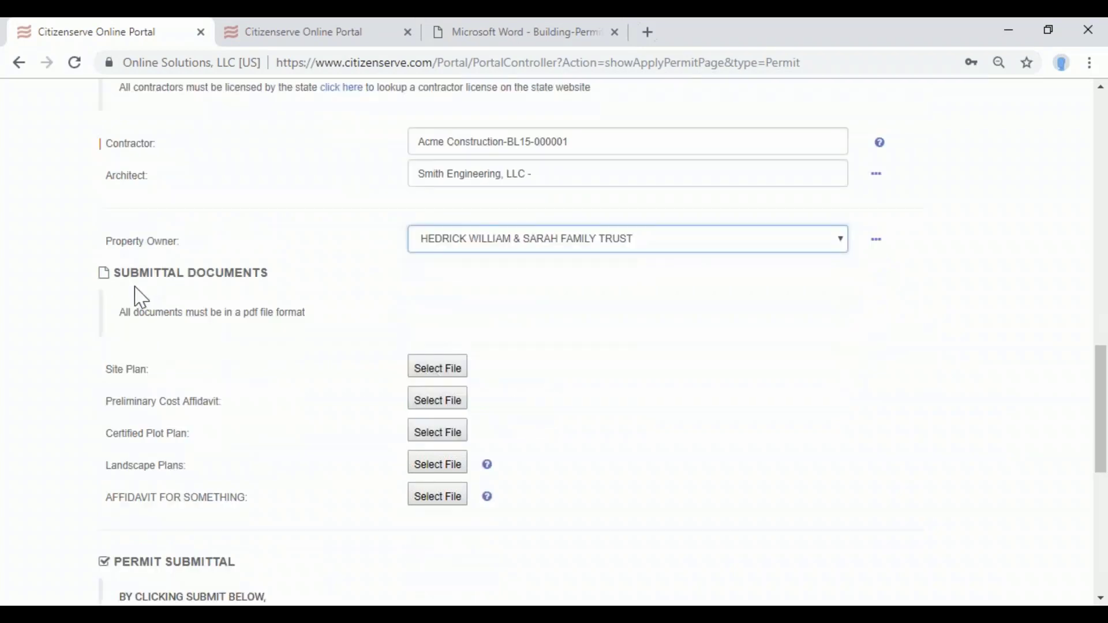
pyautogui.moveTo(116, 276); pyautogui.dragTo(277, 275)
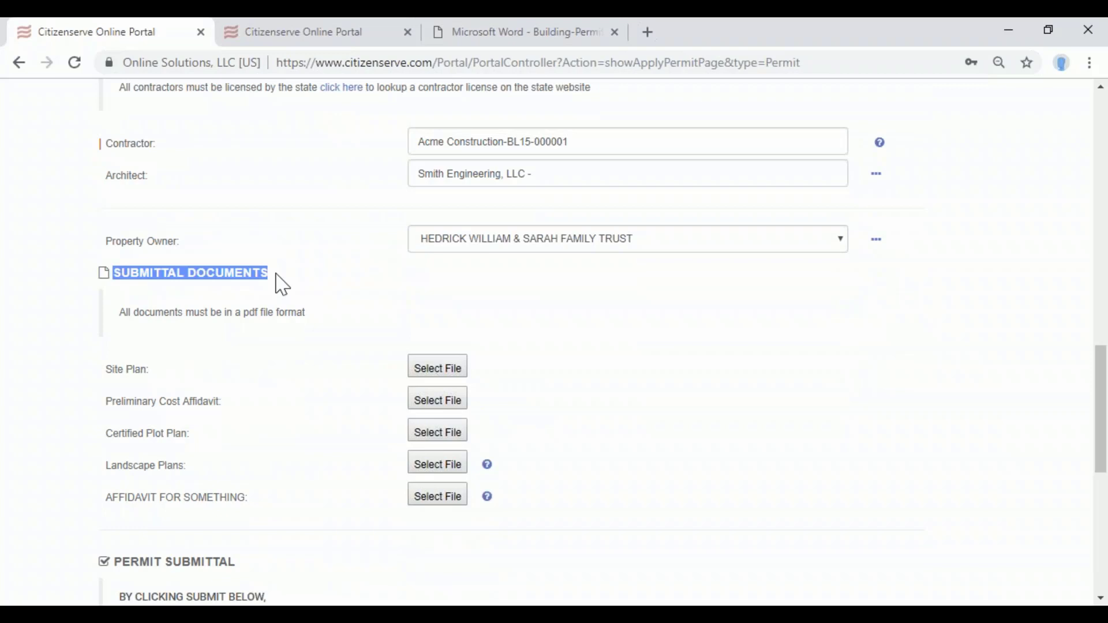
# - Attach Site Plan.pdf to Site Plan and Application.pdf to Preliminary Cost Affidavit
pyautogui.click(447, 371)
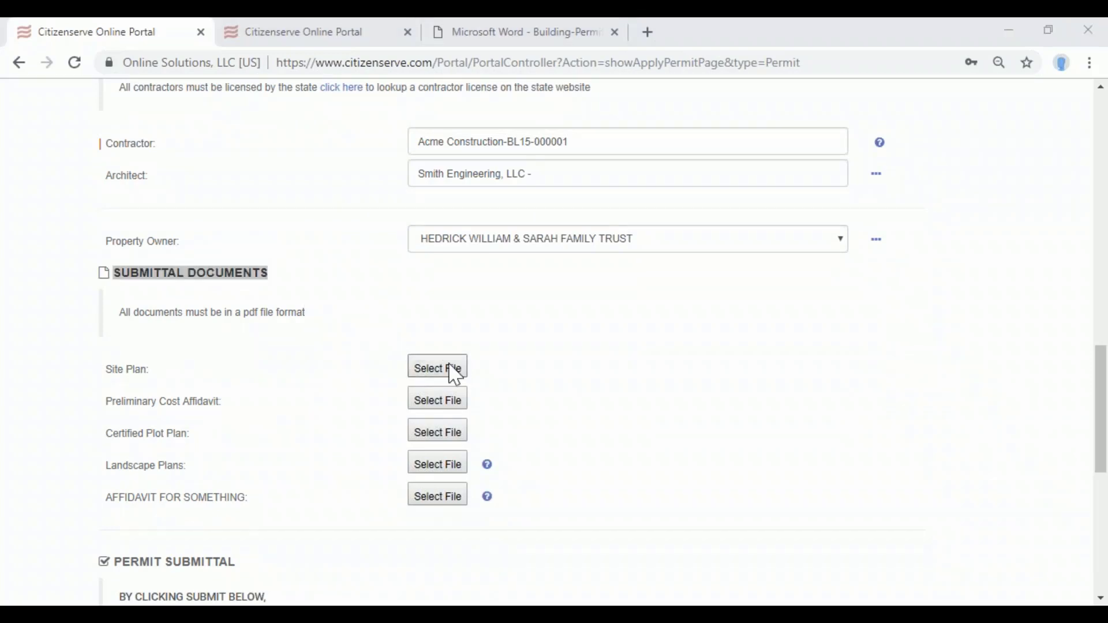
pyautogui.scroll(-3, 767, 346)
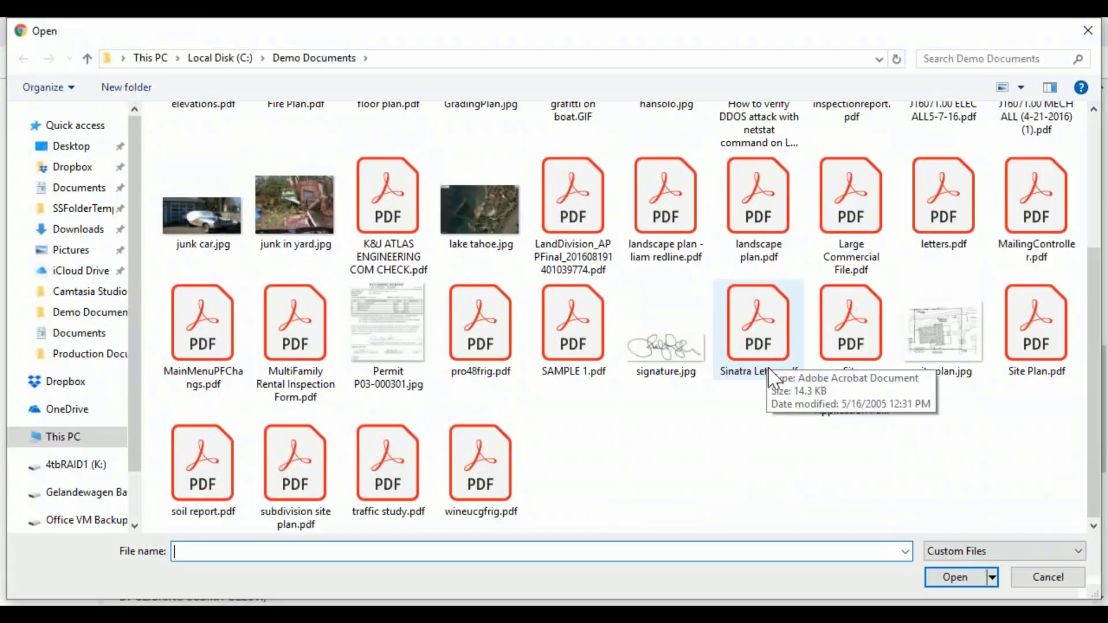
pyautogui.click(1036, 329)
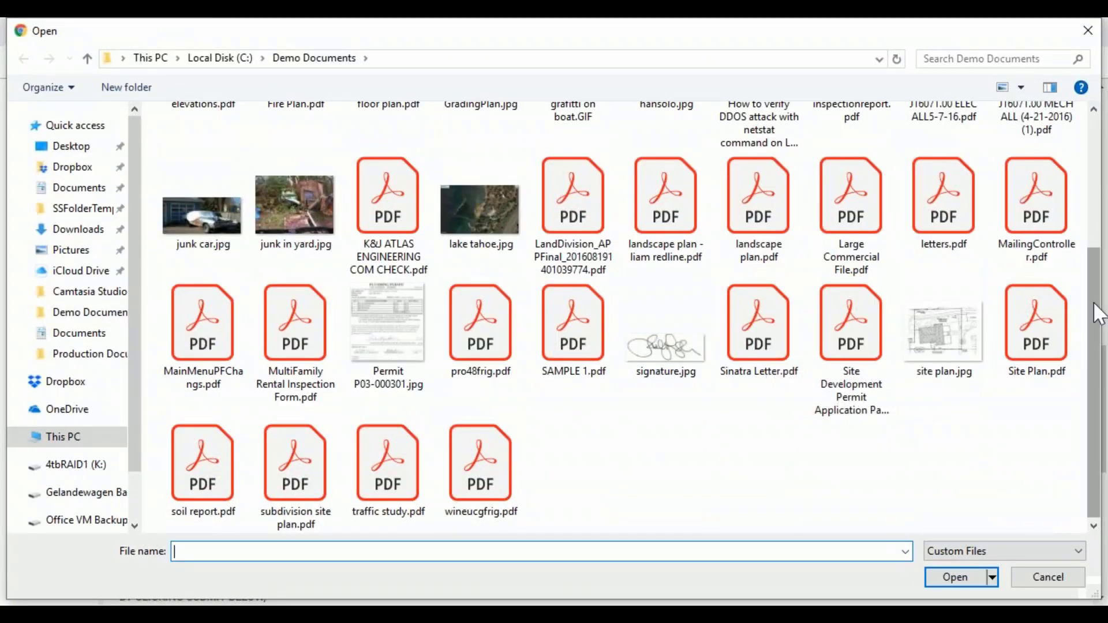
pyautogui.click(955, 577)
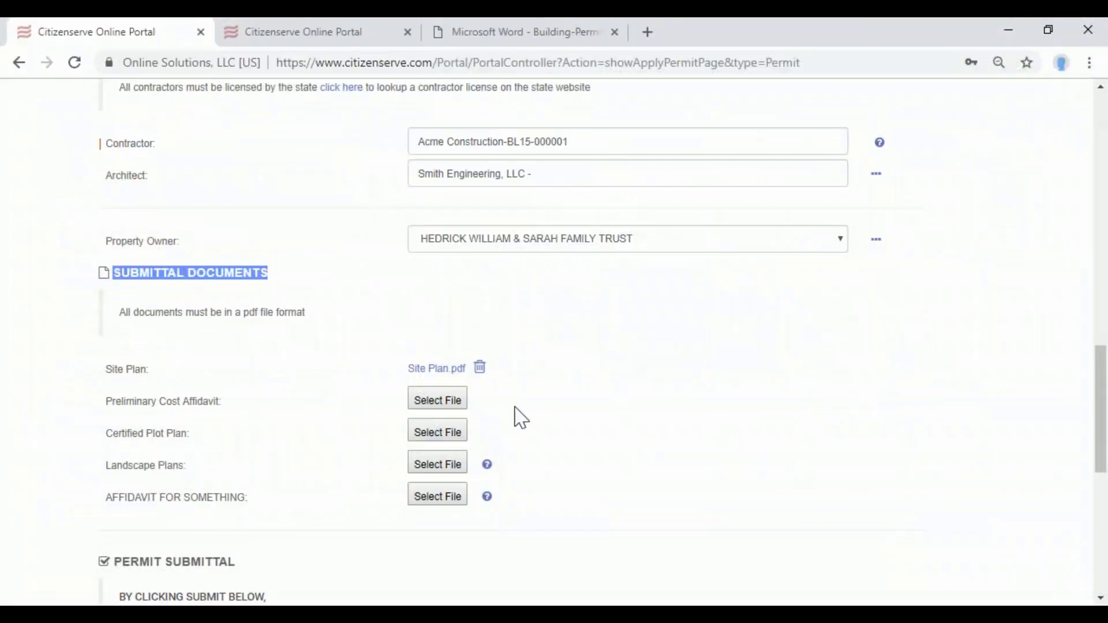
pyautogui.click(449, 402)
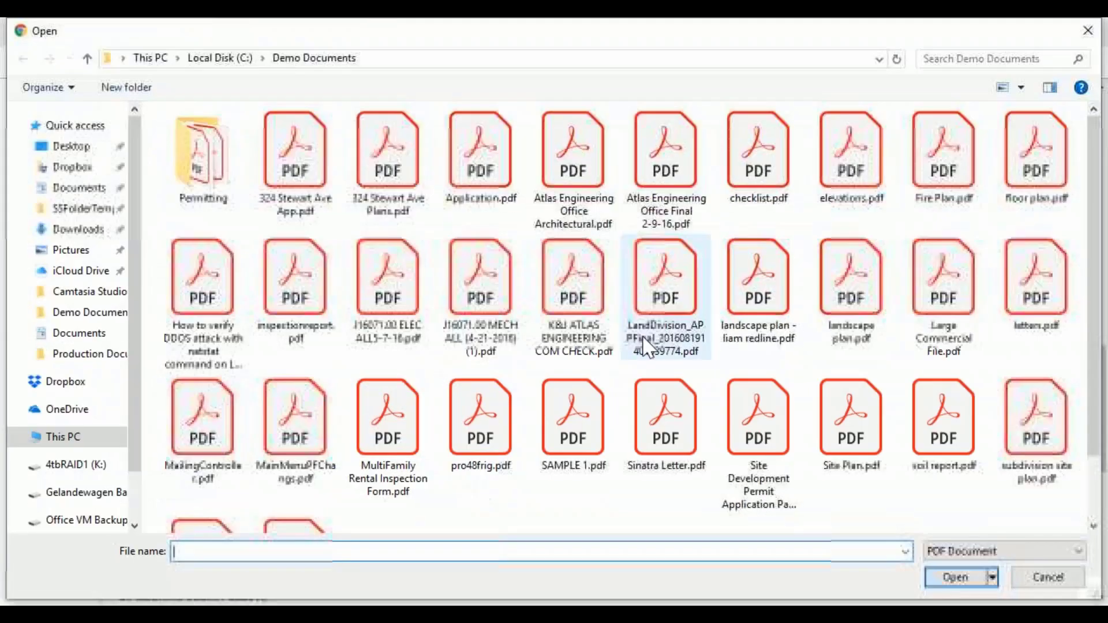
pyautogui.click(954, 577)
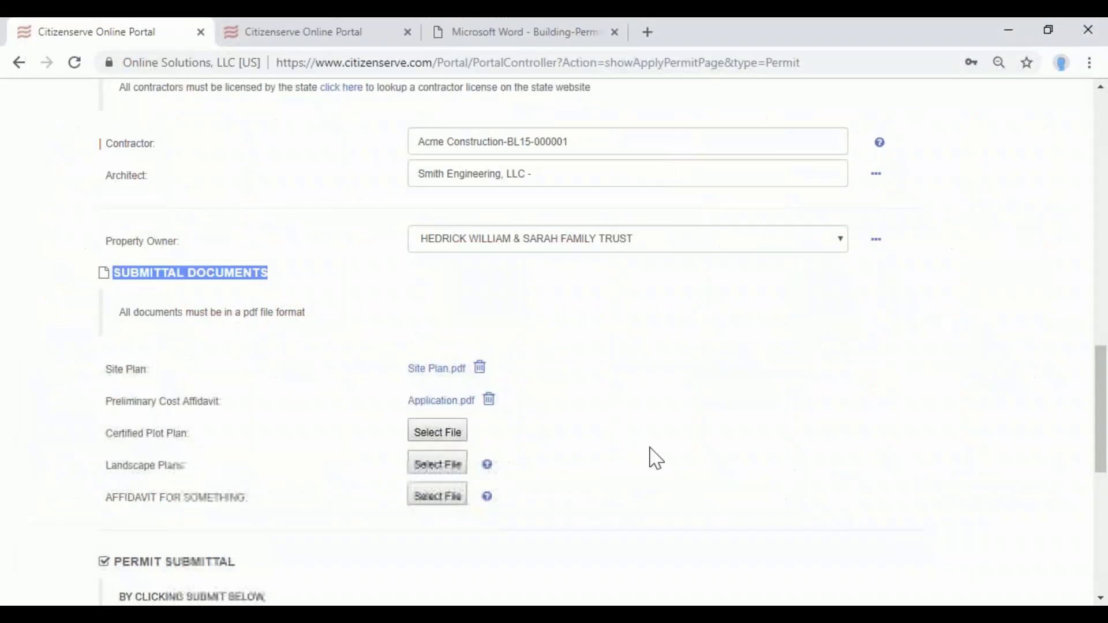
# - Attach elevations.pdf to Certified Plot Plan and landscape plan.pdf to Landscape Plans
pyautogui.click(445, 437)
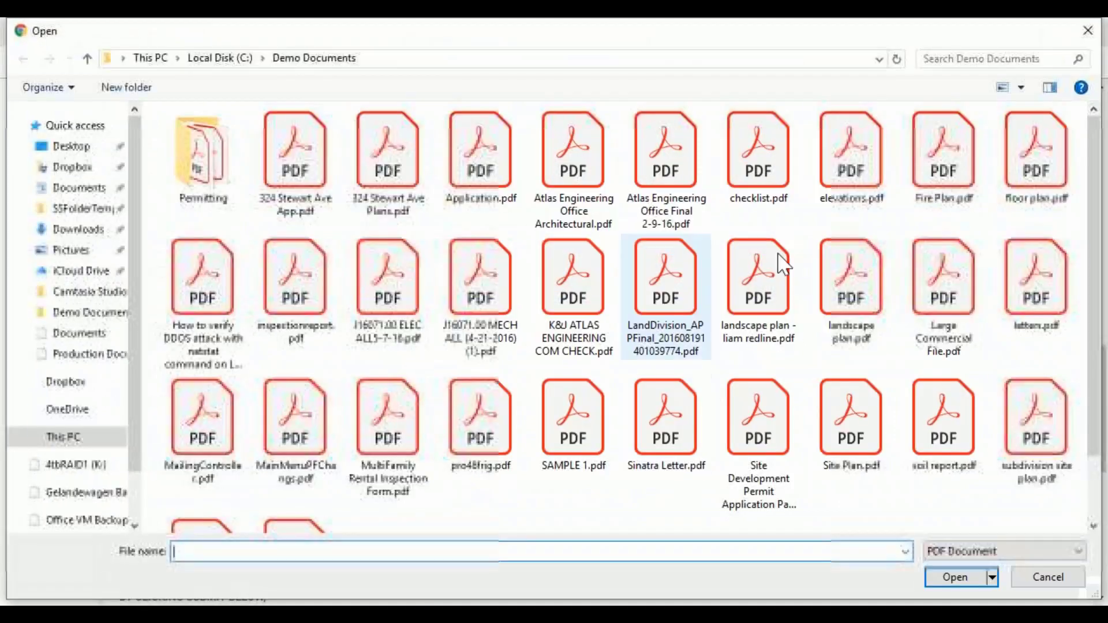
pyautogui.click(851, 159)
pyautogui.click(953, 578)
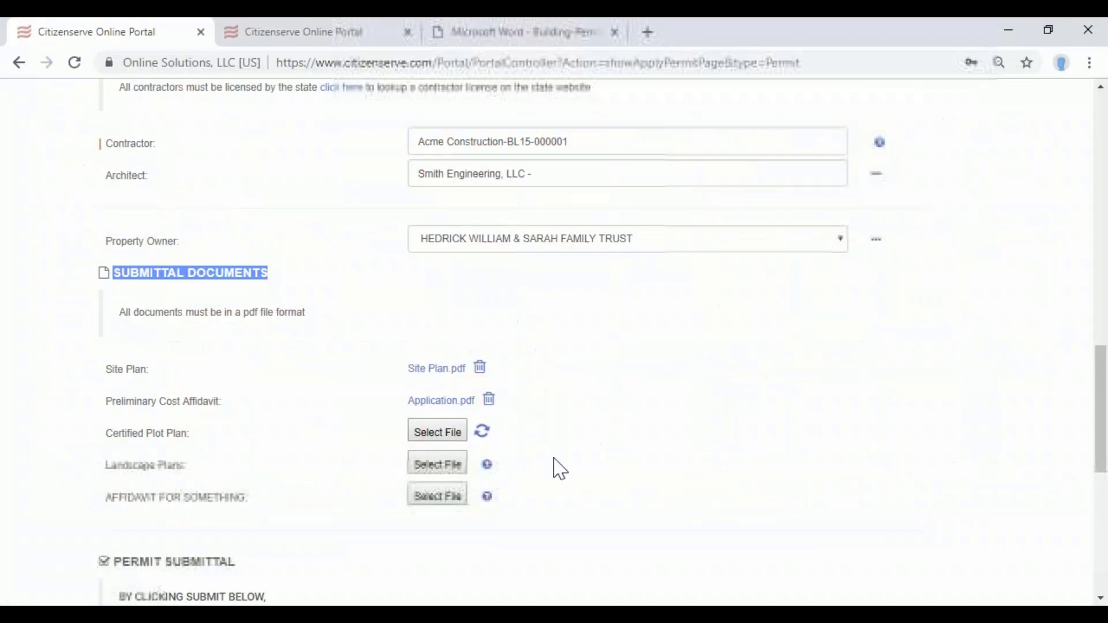
pyautogui.click(434, 465)
pyautogui.click(852, 289)
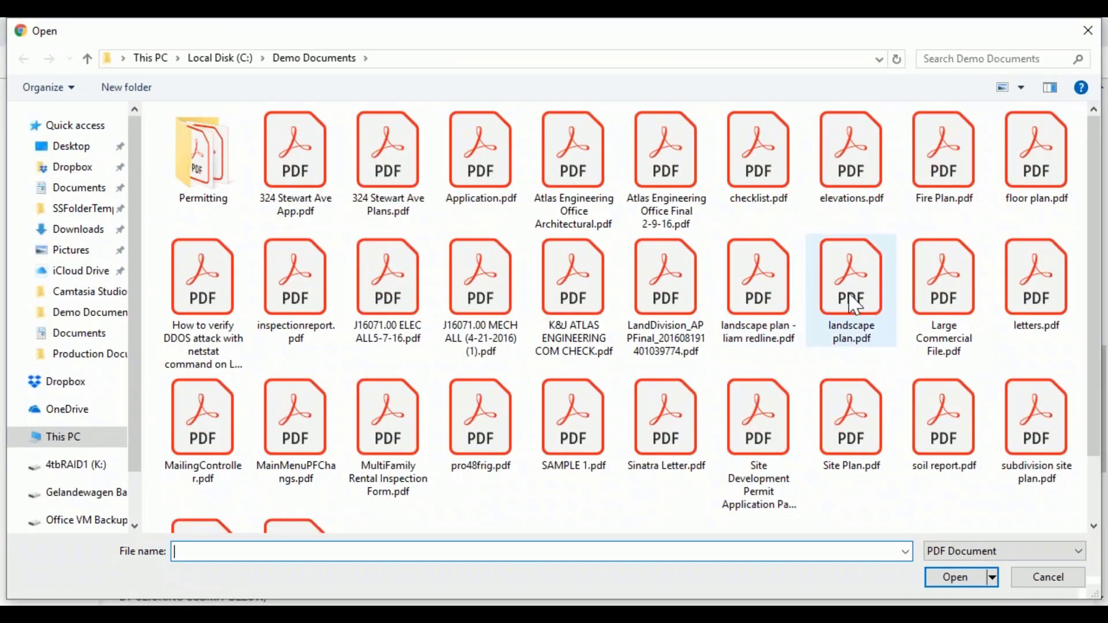
pyautogui.click(970, 580)
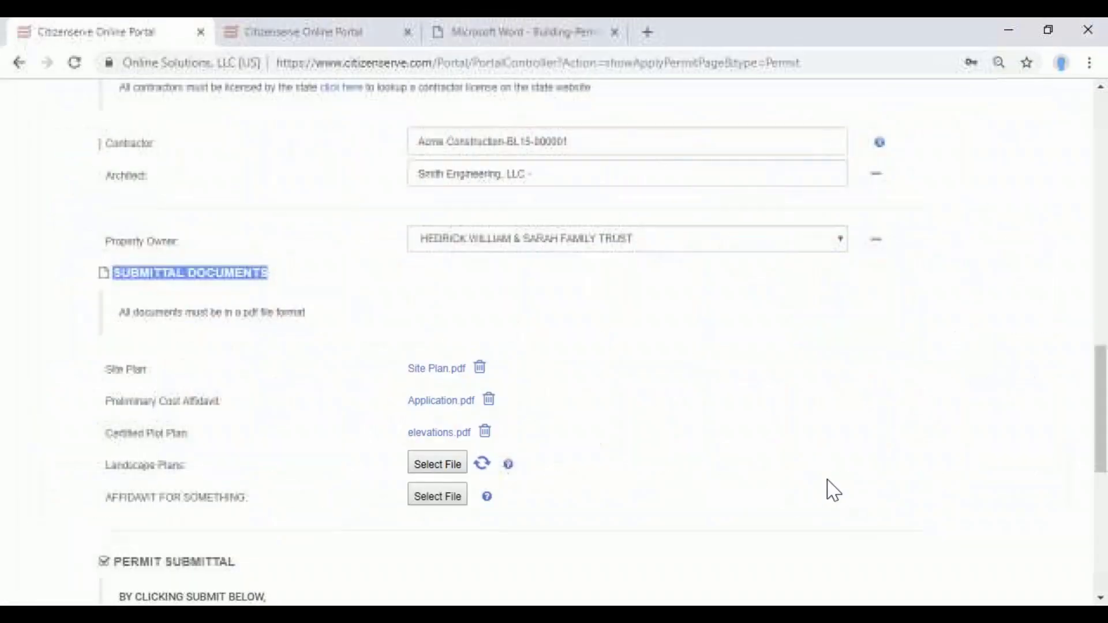
pyautogui.scroll(-5, 625, 496)
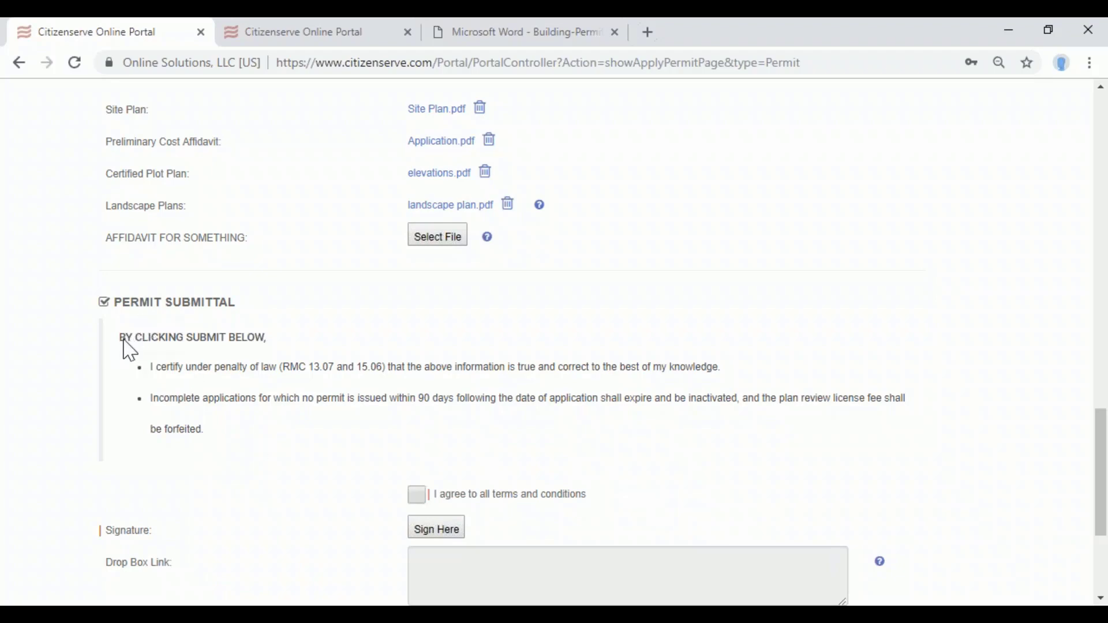
# - Agree to all terms and conditions and save a drawn signature as signature.png
pyautogui.moveTo(125, 338); pyautogui.dragTo(236, 440)
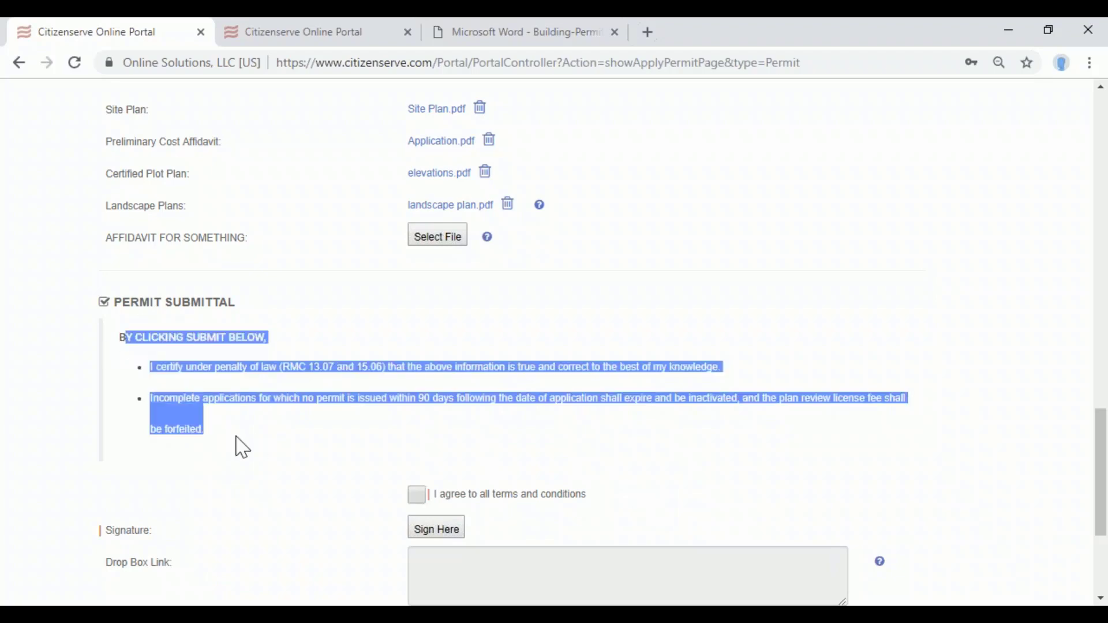
pyautogui.scroll(-2, 243, 447)
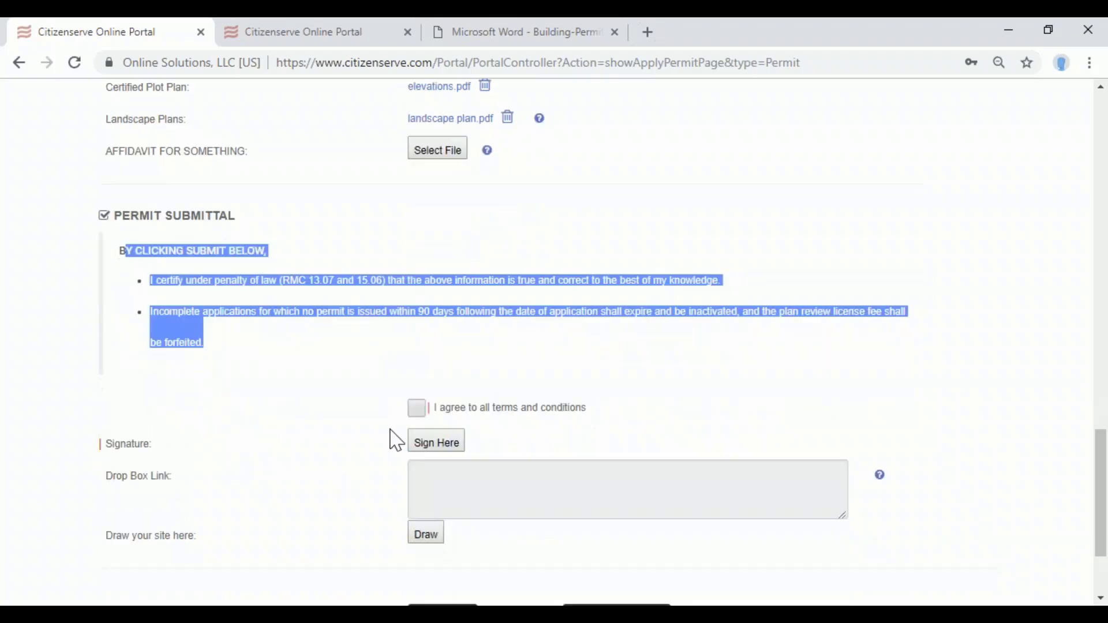
pyautogui.click(418, 408)
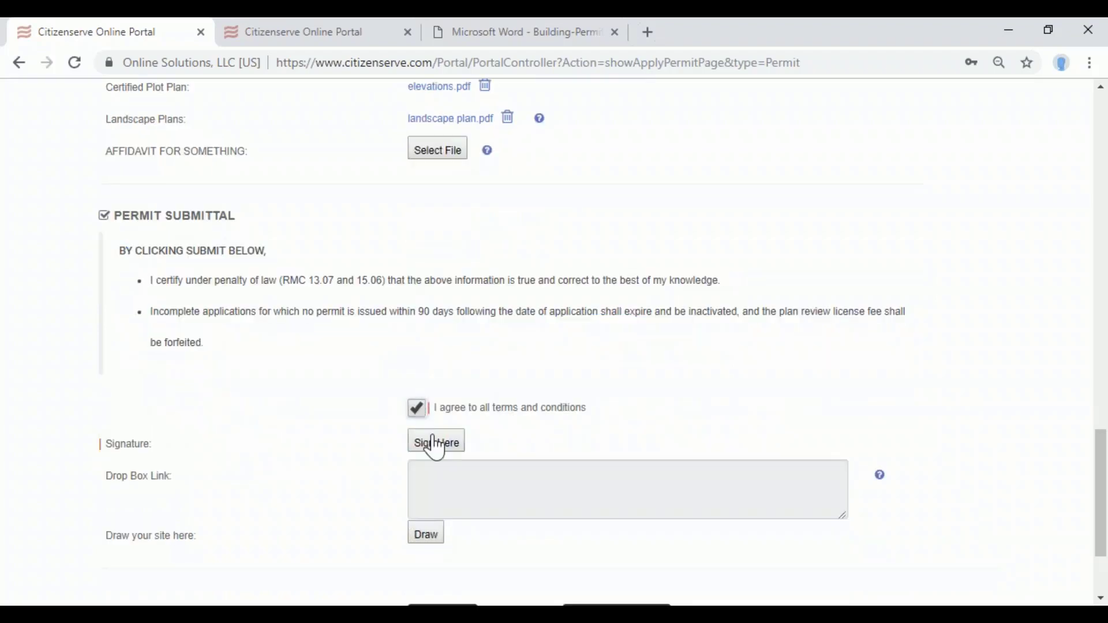
pyautogui.click(436, 443)
pyautogui.moveTo(462, 213)
pyautogui.mouseDown()
pyautogui.moveTo(477, 170)
pyautogui.moveTo(606, 171)
pyautogui.moveTo(609, 212)
pyautogui.mouseUp()
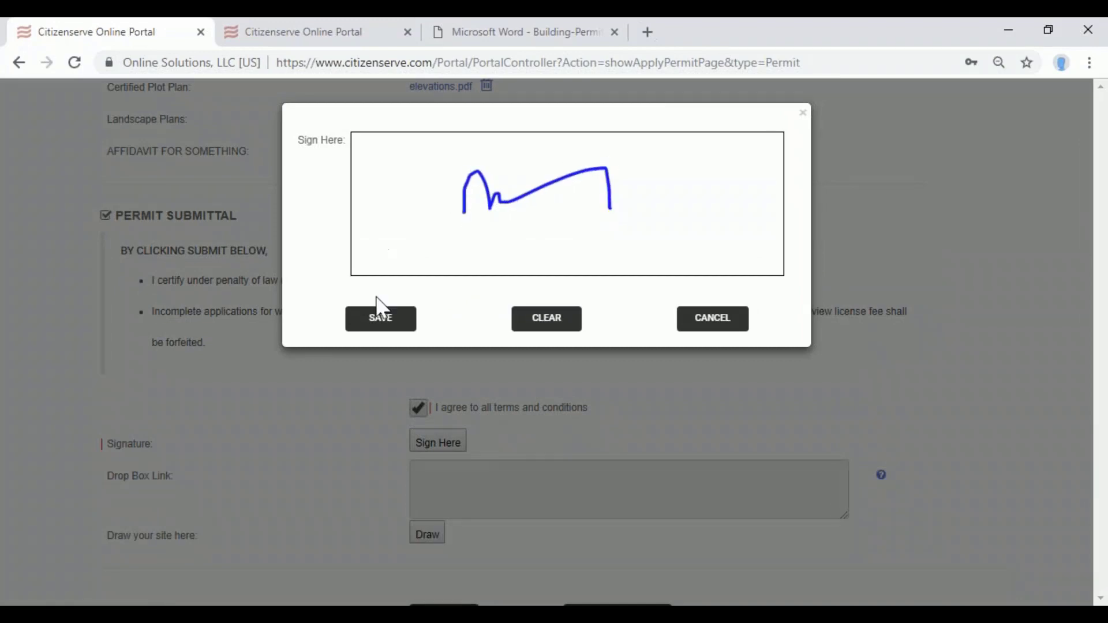
pyautogui.click(380, 314)
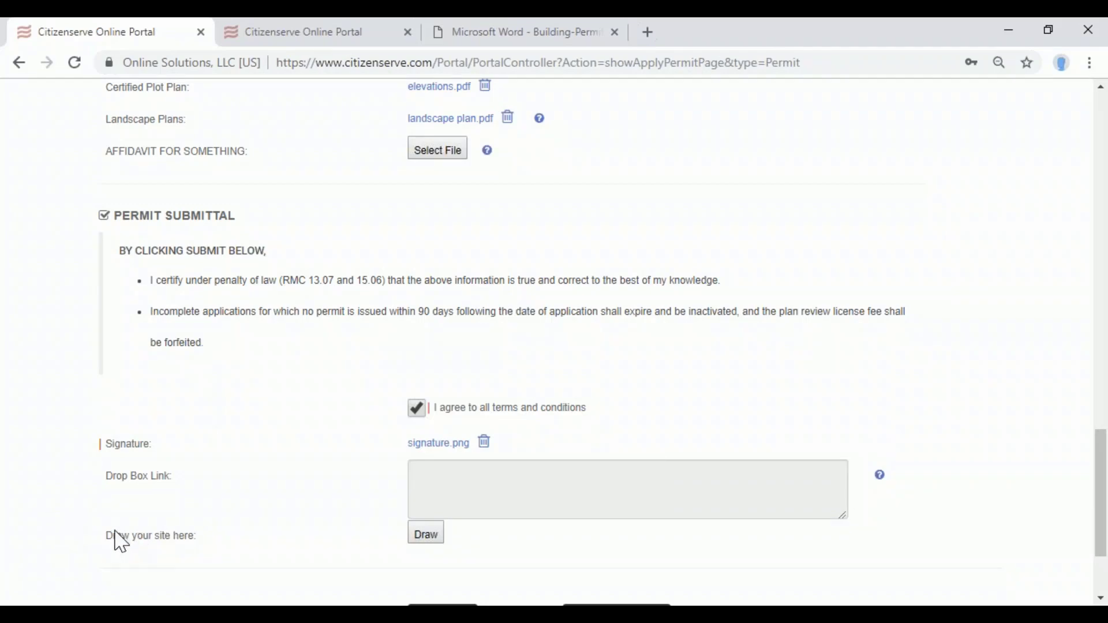
# - Sketch a box and circle on the site canvas and save it as drawing.png
pyautogui.moveTo(106, 539); pyautogui.dragTo(215, 541)
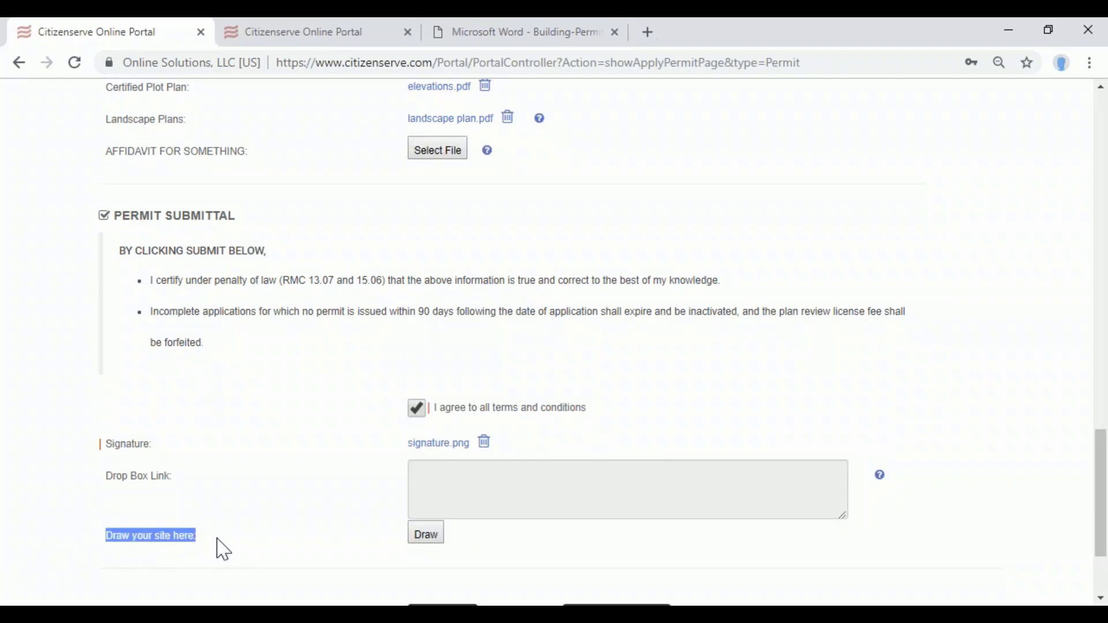
pyautogui.click(415, 540)
pyautogui.moveTo(295, 183); pyautogui.dragTo(282, 417)
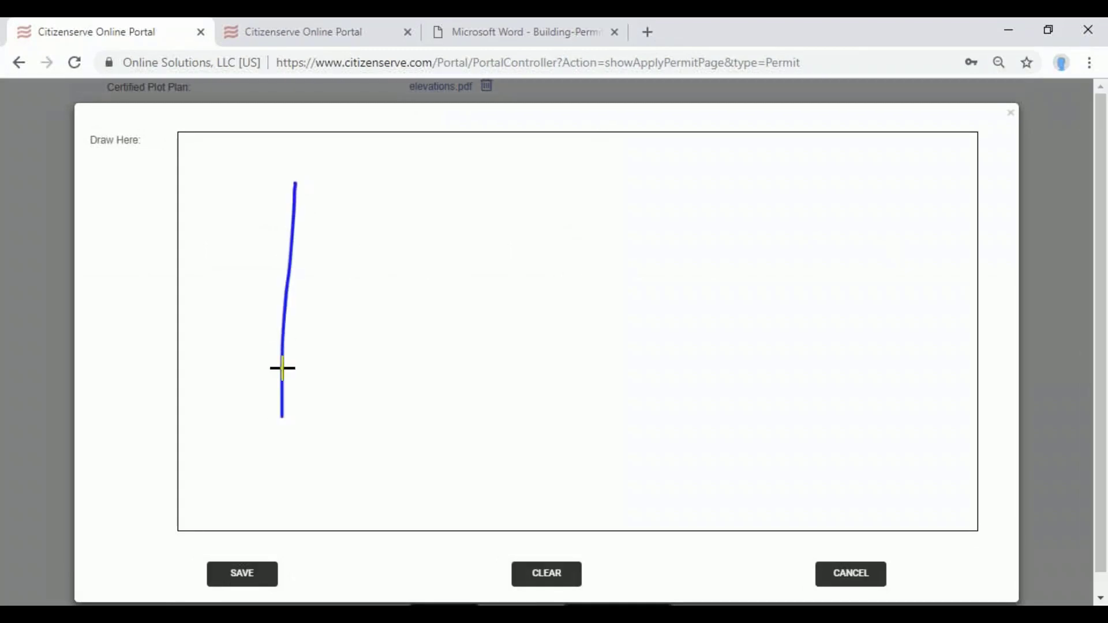
pyautogui.moveTo(291, 186)
pyautogui.mouseDown()
pyautogui.moveTo(522, 199)
pyautogui.moveTo(494, 469)
pyautogui.moveTo(279, 426)
pyautogui.mouseUp()
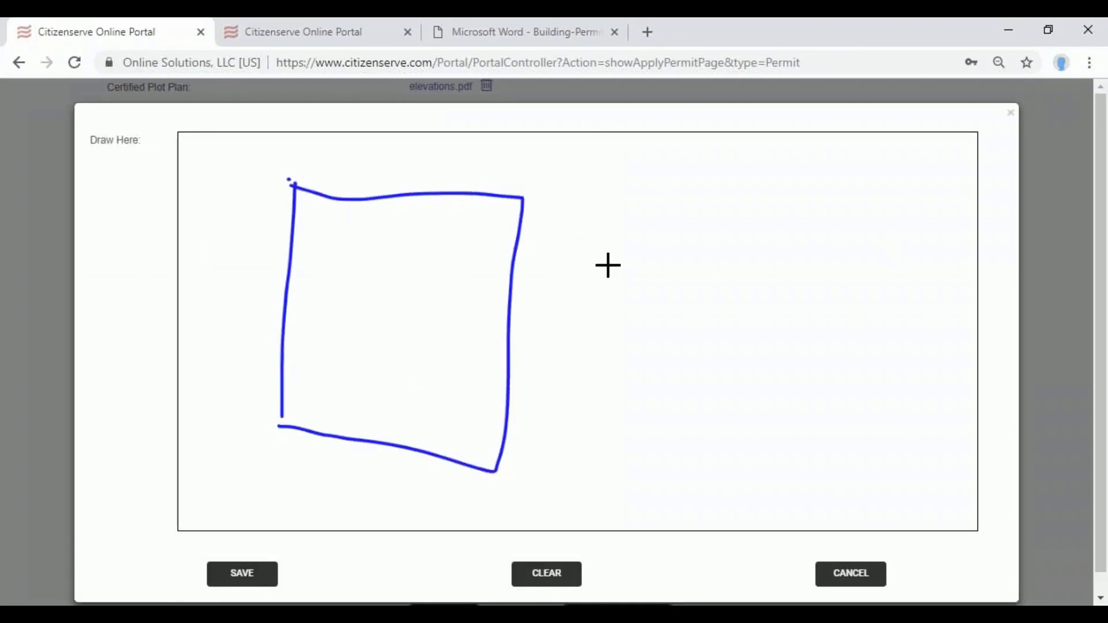
pyautogui.moveTo(647, 246)
pyautogui.mouseDown()
pyautogui.moveTo(794, 340)
pyautogui.moveTo(695, 220)
pyautogui.mouseUp()
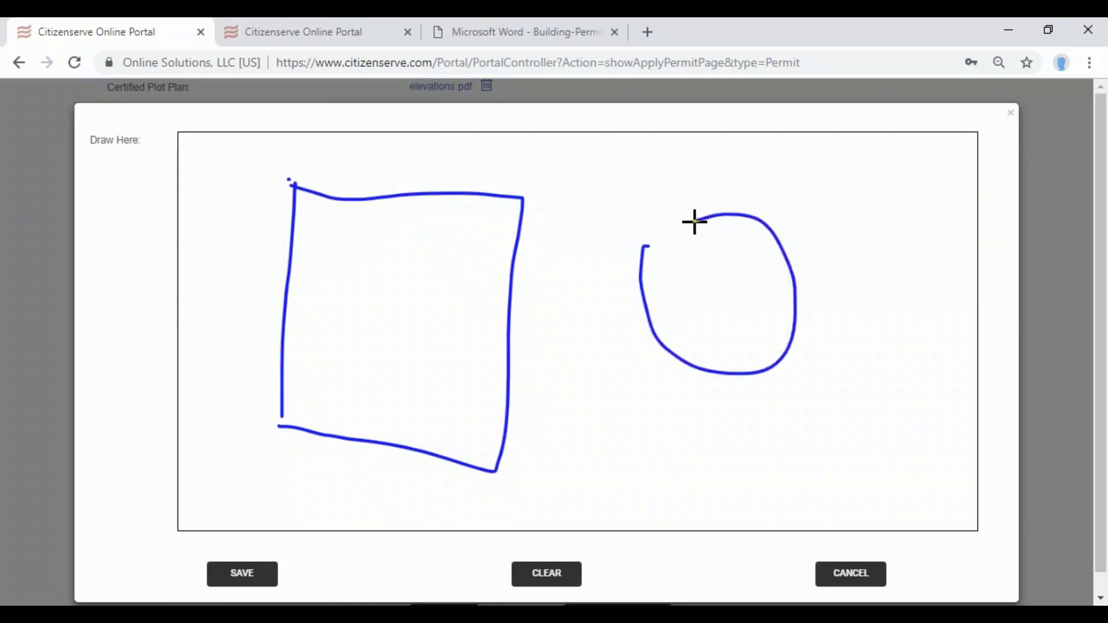
pyautogui.click(273, 577)
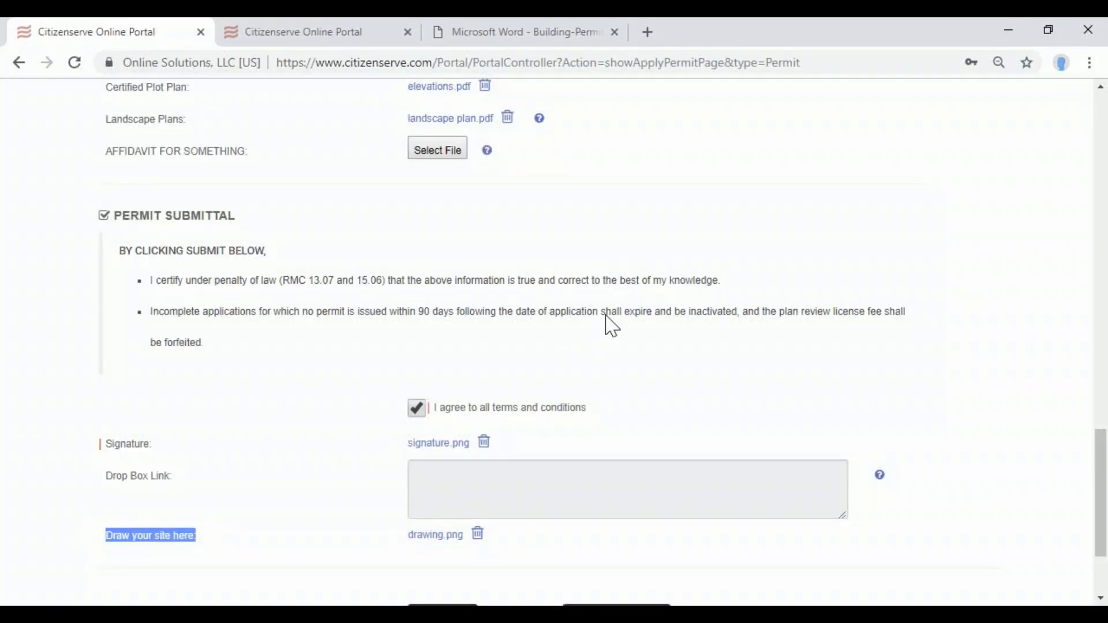
pyautogui.scroll(-1, 292, 445)
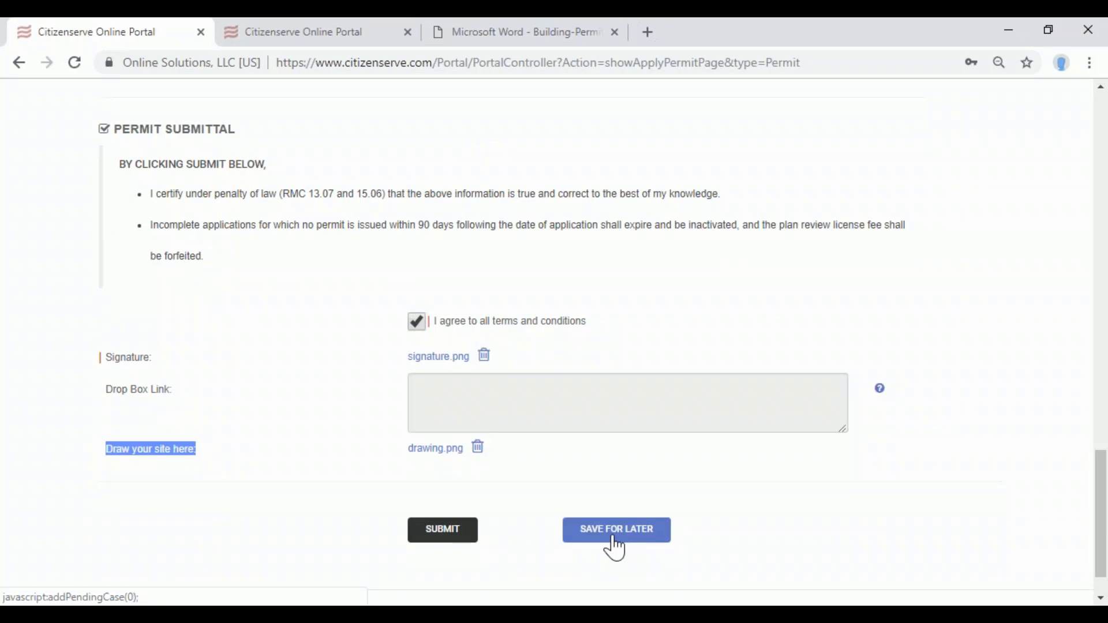
# - Submit the application, dismiss the confirmation, and review fees totalling $5,236.28 on the Payment page
pyautogui.click(448, 539)
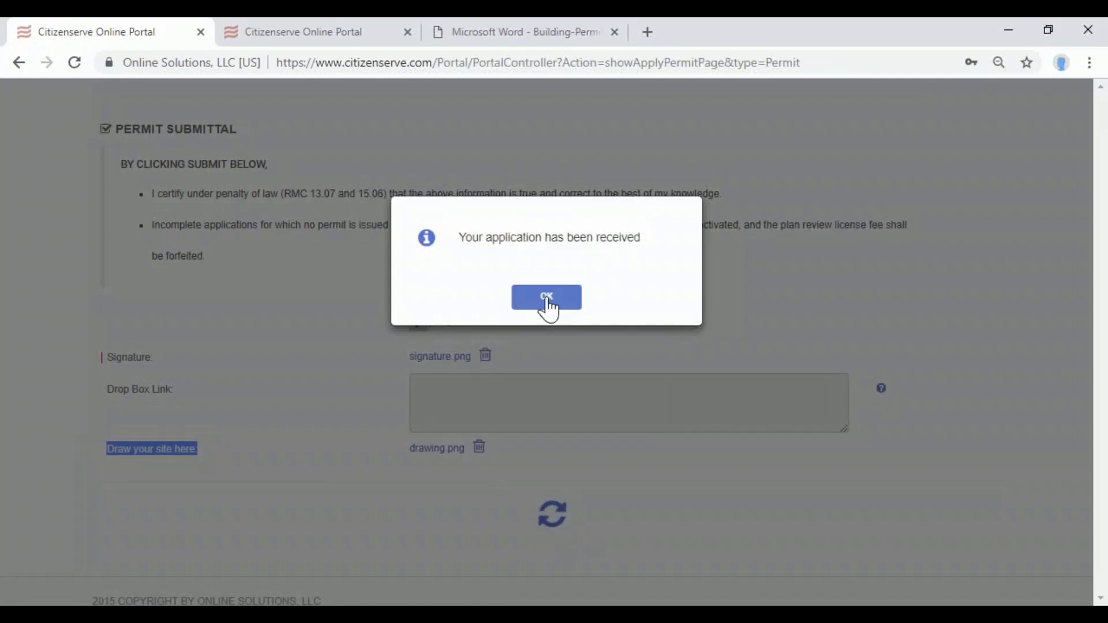
pyautogui.press('Return')
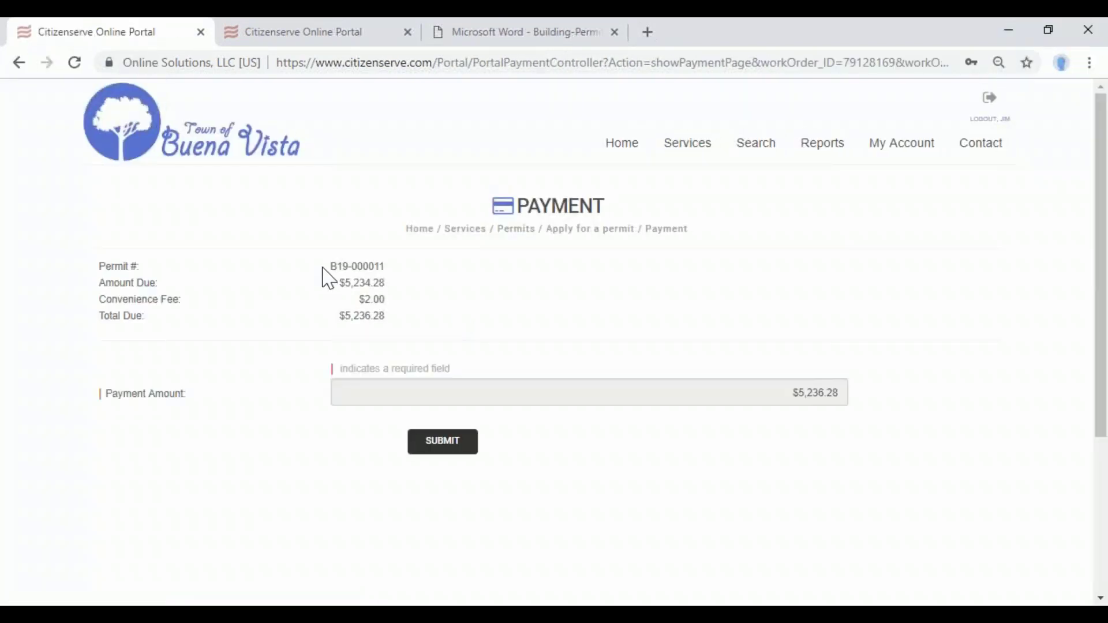
pyautogui.moveTo(330, 268); pyautogui.dragTo(405, 317)
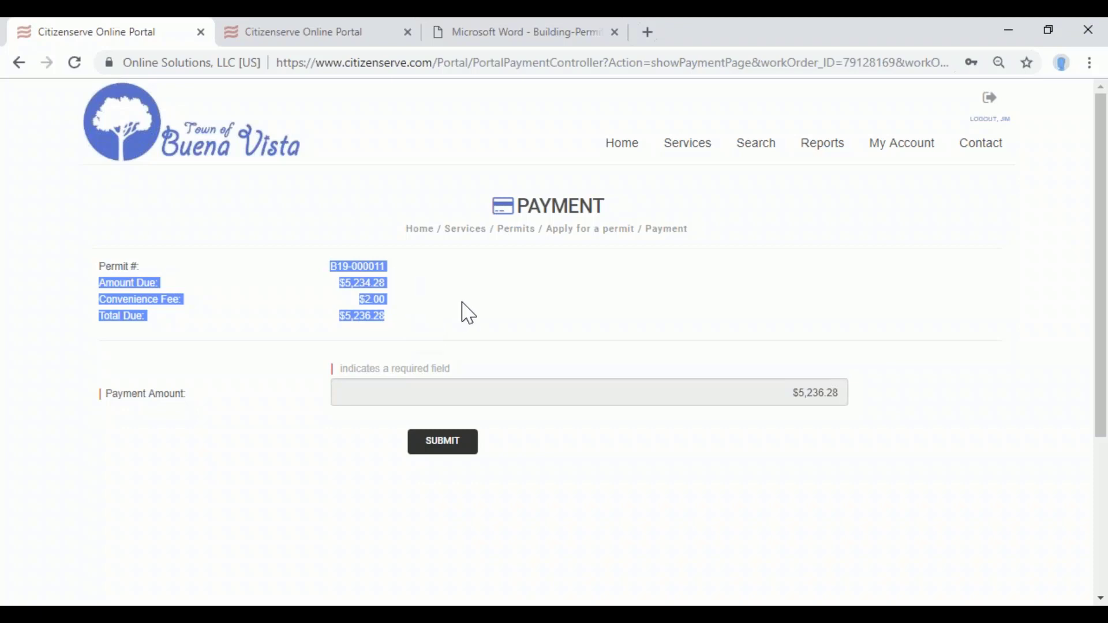
# - Minimize the Chrome window showing the payment page with $5,236.28 due
pyautogui.click(1025, 41)
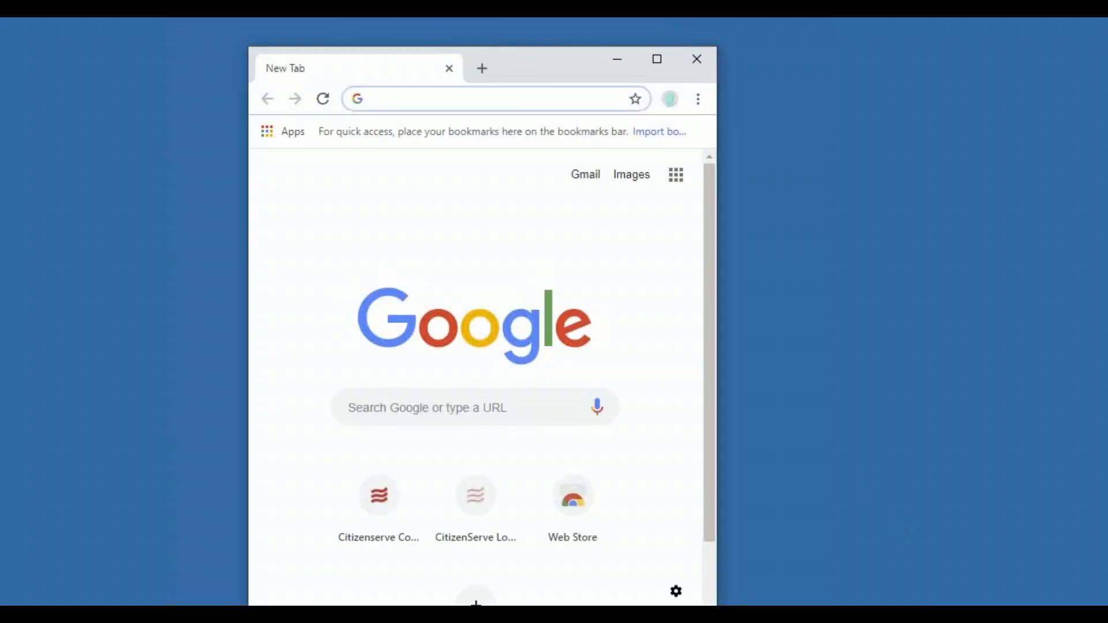
# - Sign in to Citizenserve with the saved staff credentials and open Administration for Buena Vista-Root
pyautogui.click(657, 58)
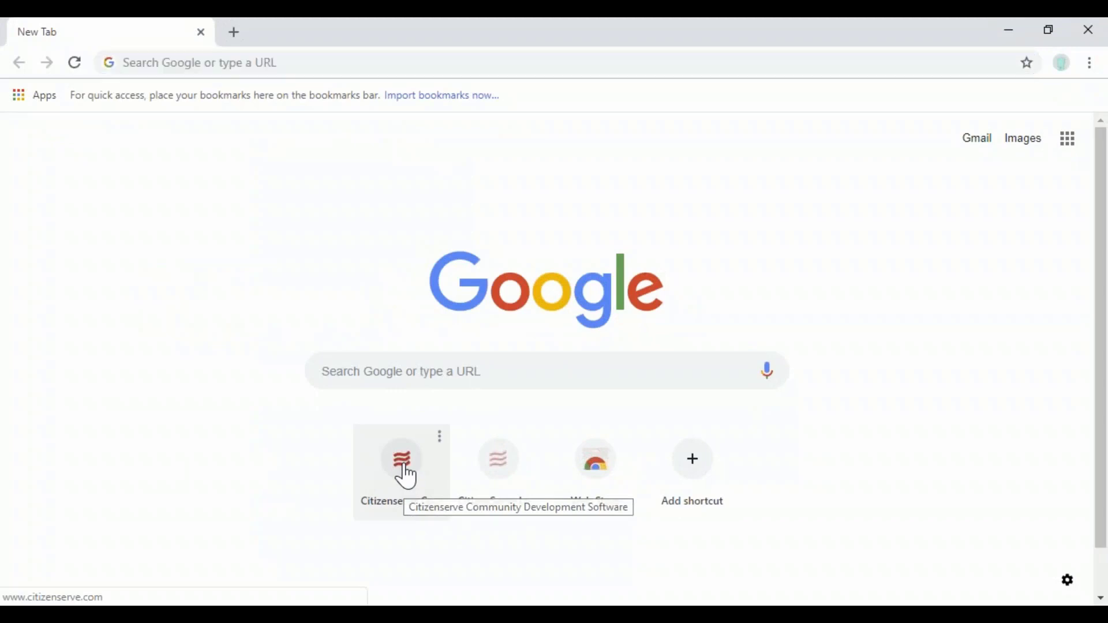
pyautogui.click(405, 477)
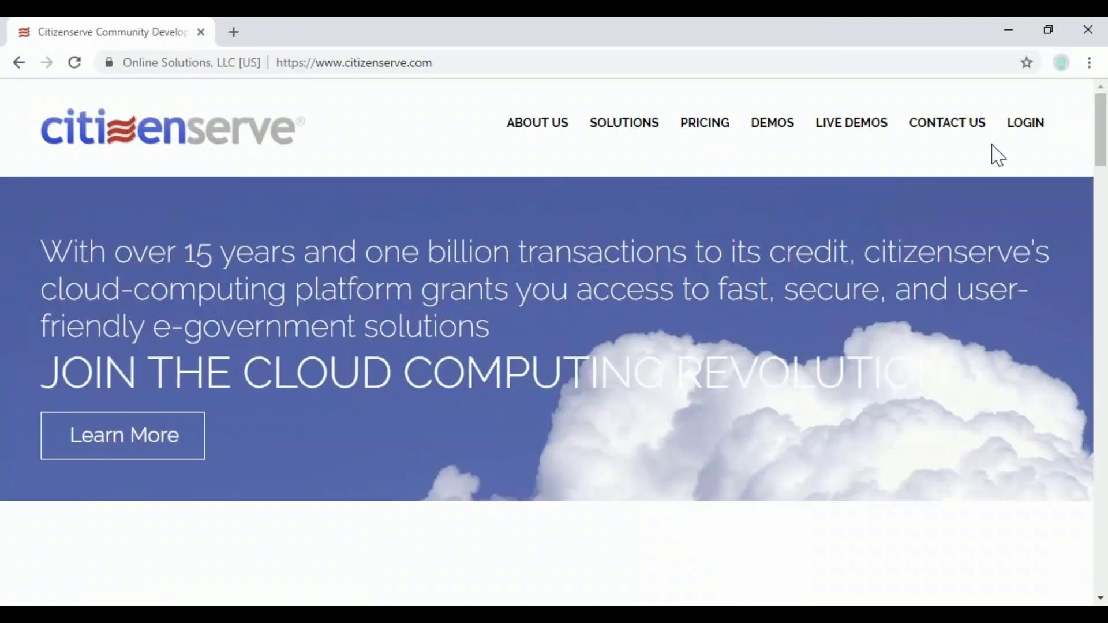
pyautogui.click(1025, 123)
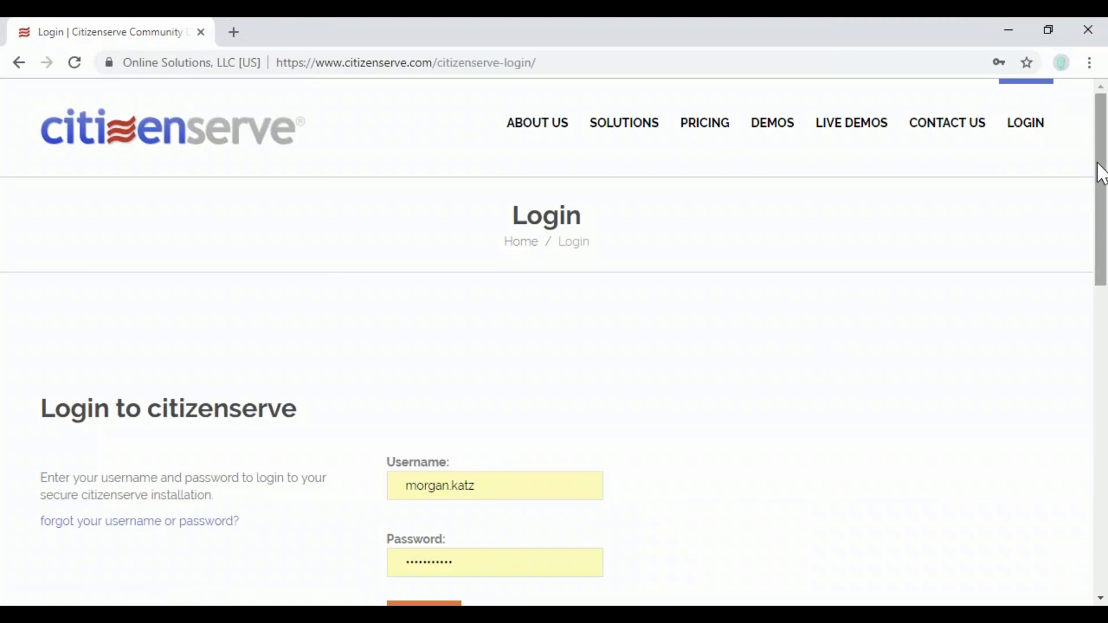
pyautogui.moveTo(1101, 174); pyautogui.dragTo(1095, 234)
pyautogui.click(405, 421)
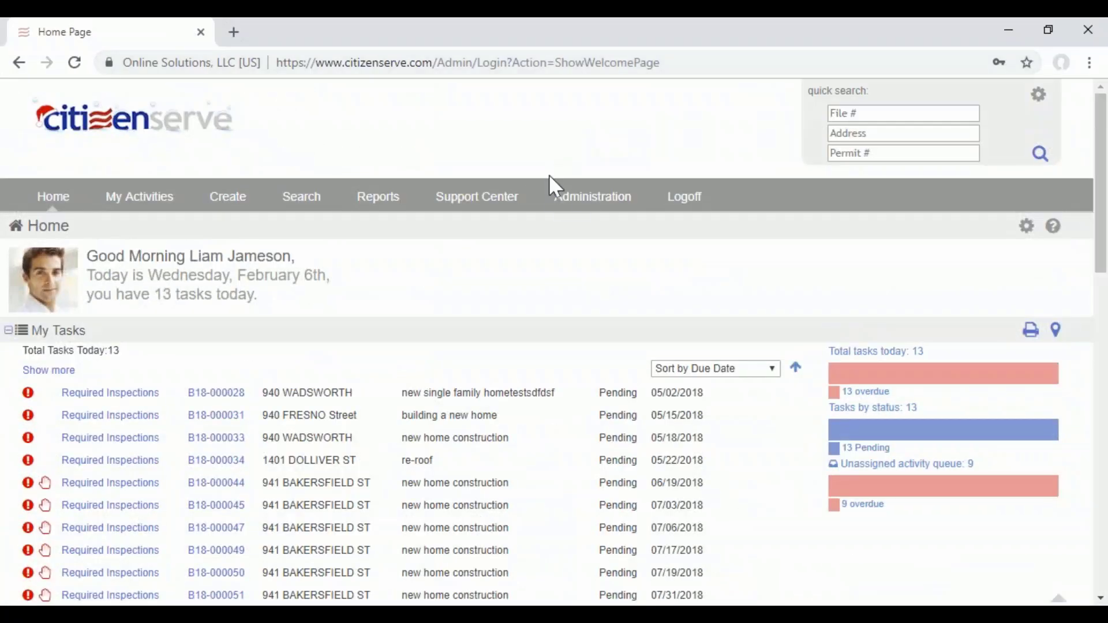
pyautogui.click(568, 208)
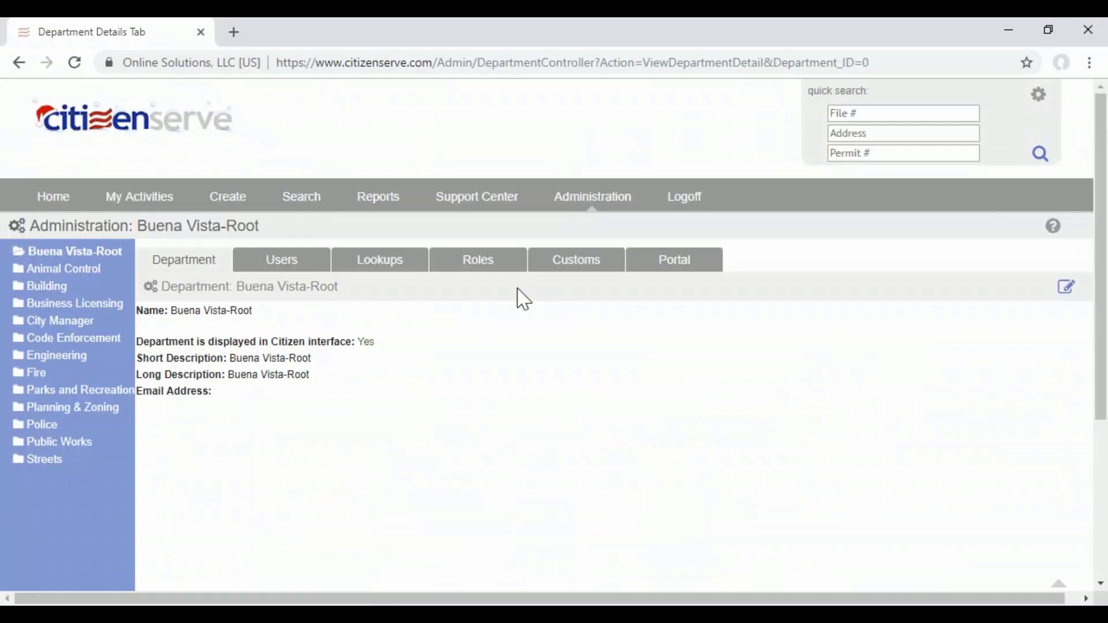
# - Expand the Portal tab's Permitting Options and open its User Notifications and Assignments dialog
pyautogui.click(709, 275)
pyautogui.scroll(-3, 539, 322)
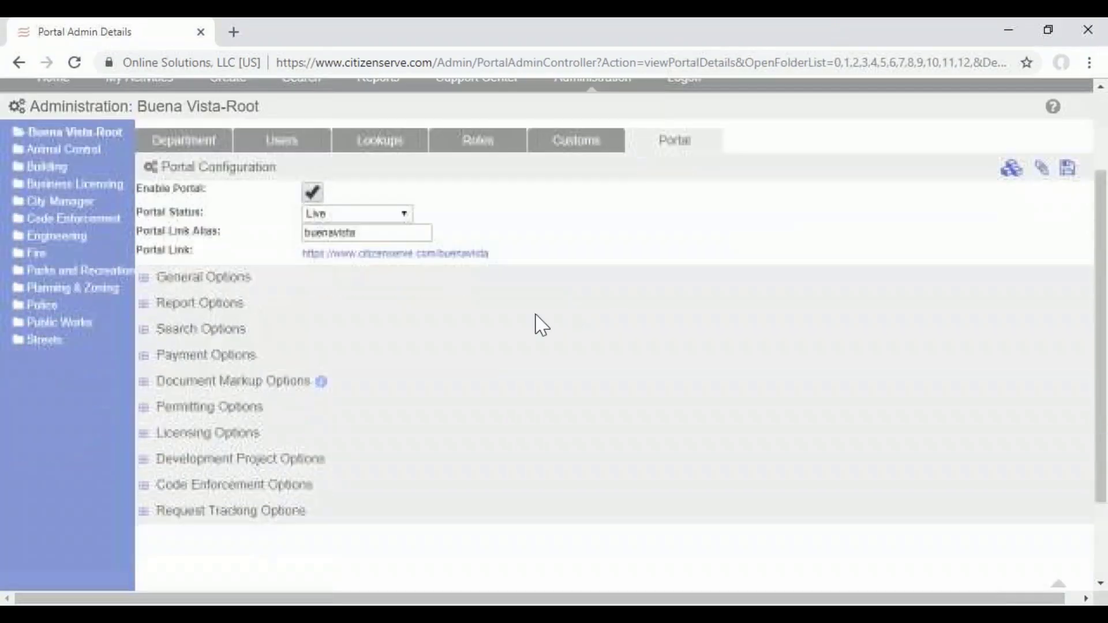
pyautogui.click(143, 385)
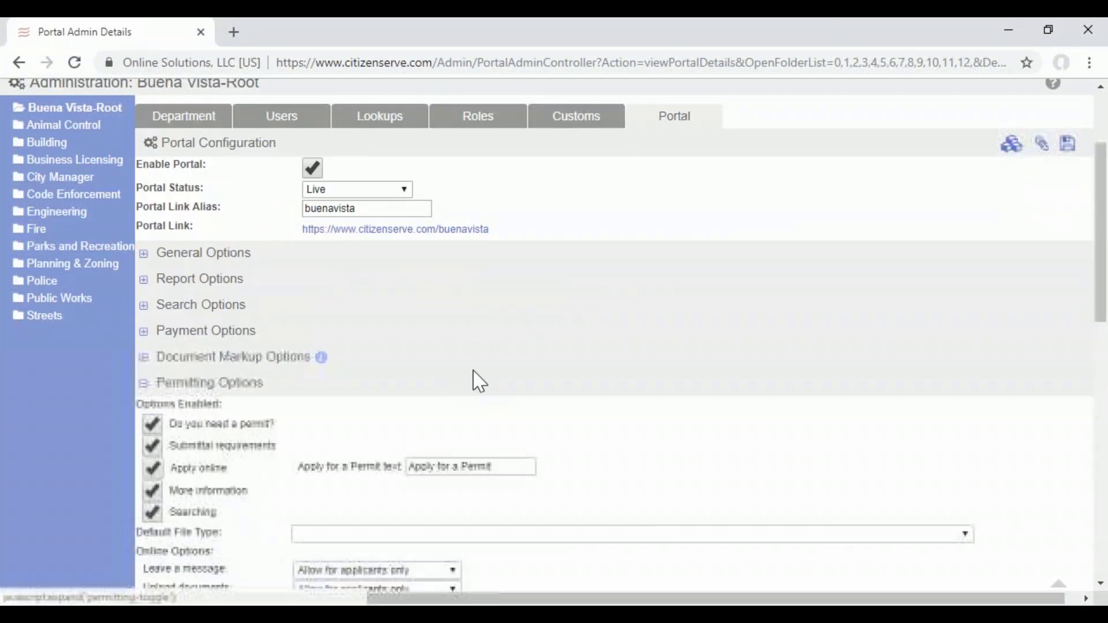
pyautogui.scroll(-6, 477, 379)
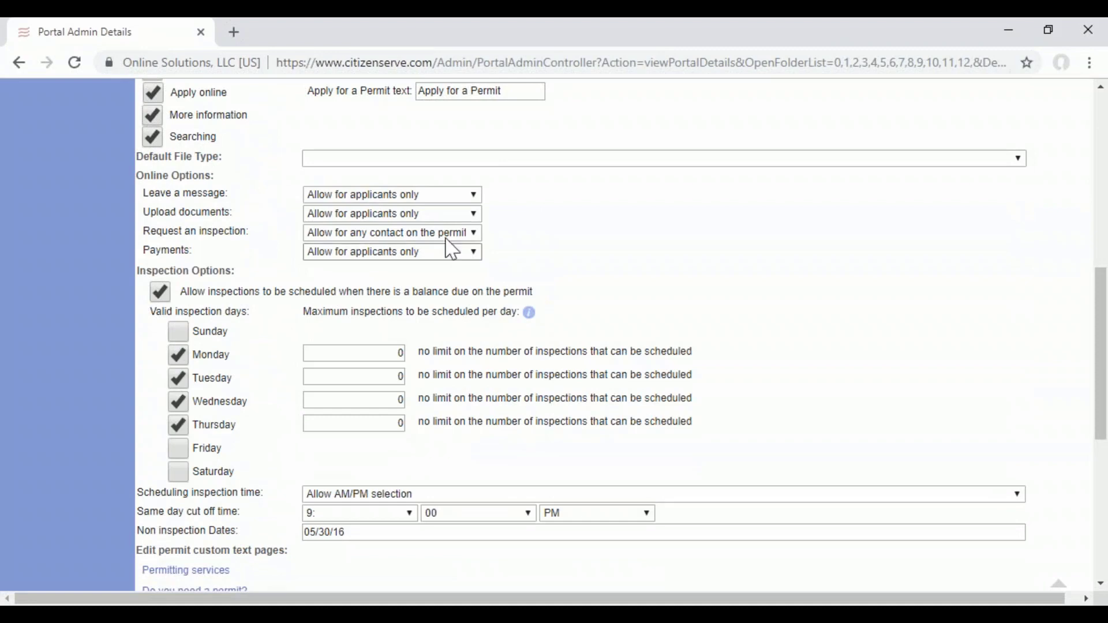
pyautogui.scroll(-1, 678, 267)
pyautogui.scroll(-2, 679, 266)
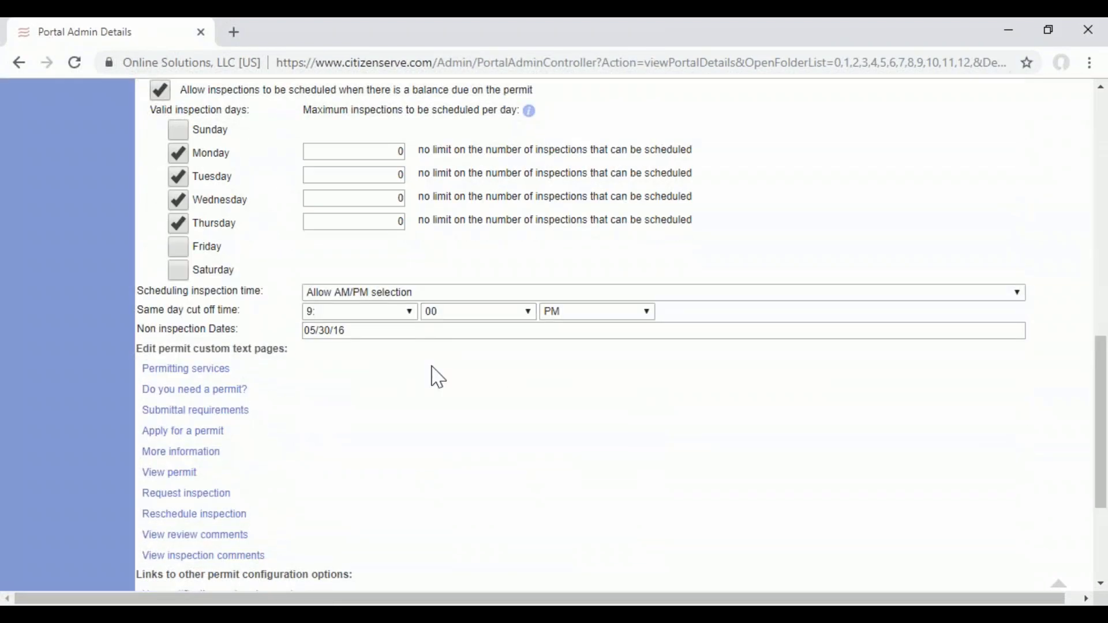
pyautogui.moveTo(368, 335); pyautogui.dragTo(234, 329)
pyautogui.scroll(-2, 252, 370)
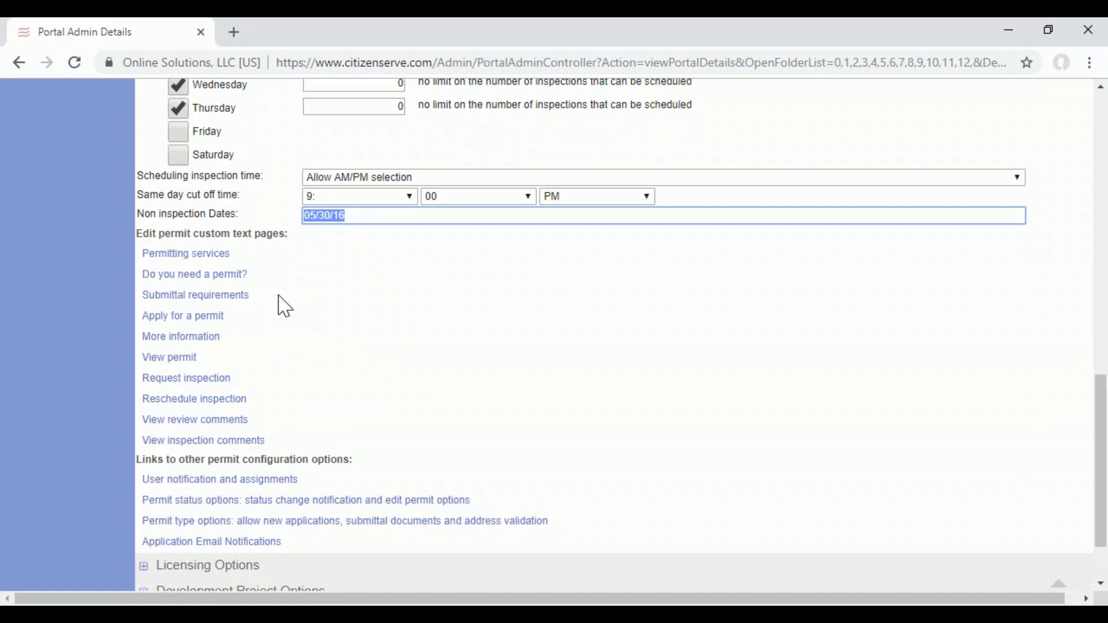
pyautogui.scroll(-1, 284, 306)
pyautogui.click(221, 426)
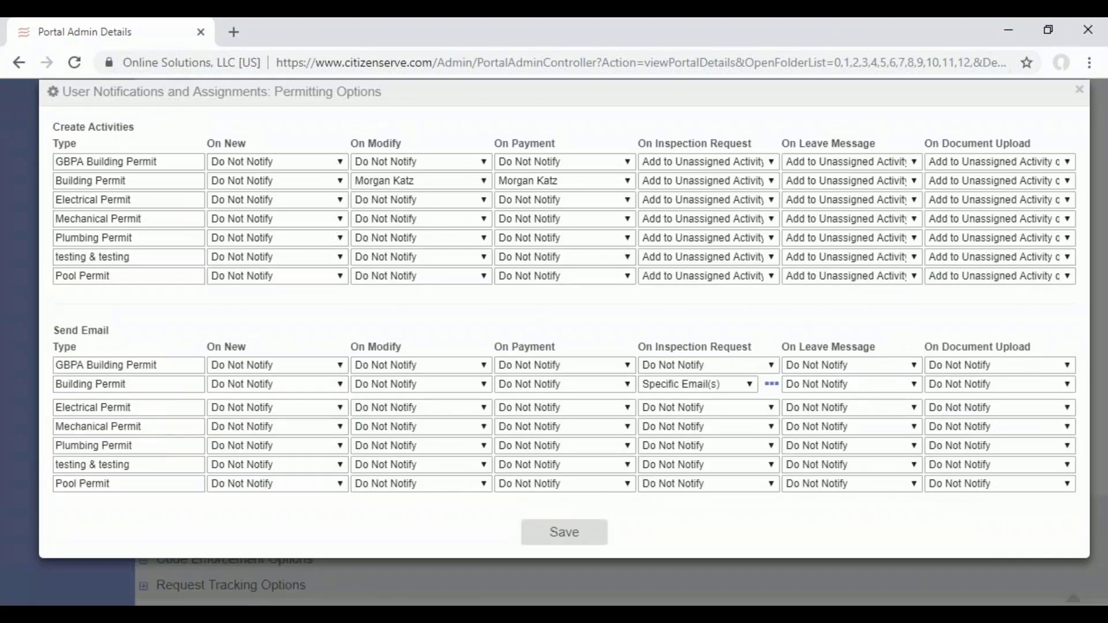
# - Review the Building Permit row's notification columns: On New, On Modify, Type and onward
pyautogui.click(149, 181)
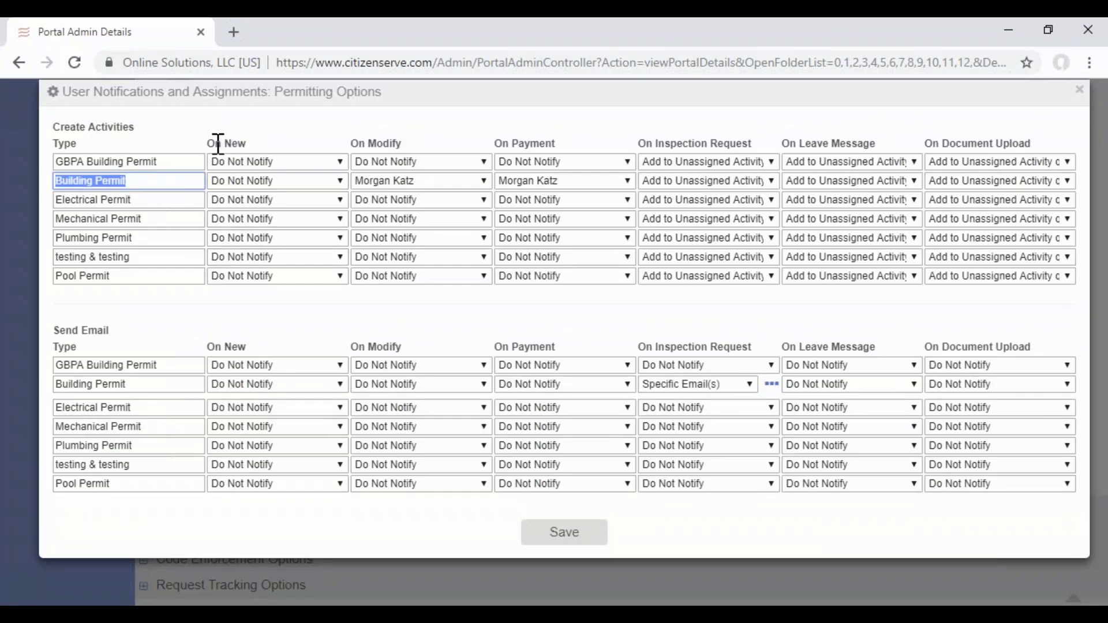
pyautogui.moveTo(207, 143); pyautogui.dragTo(246, 146)
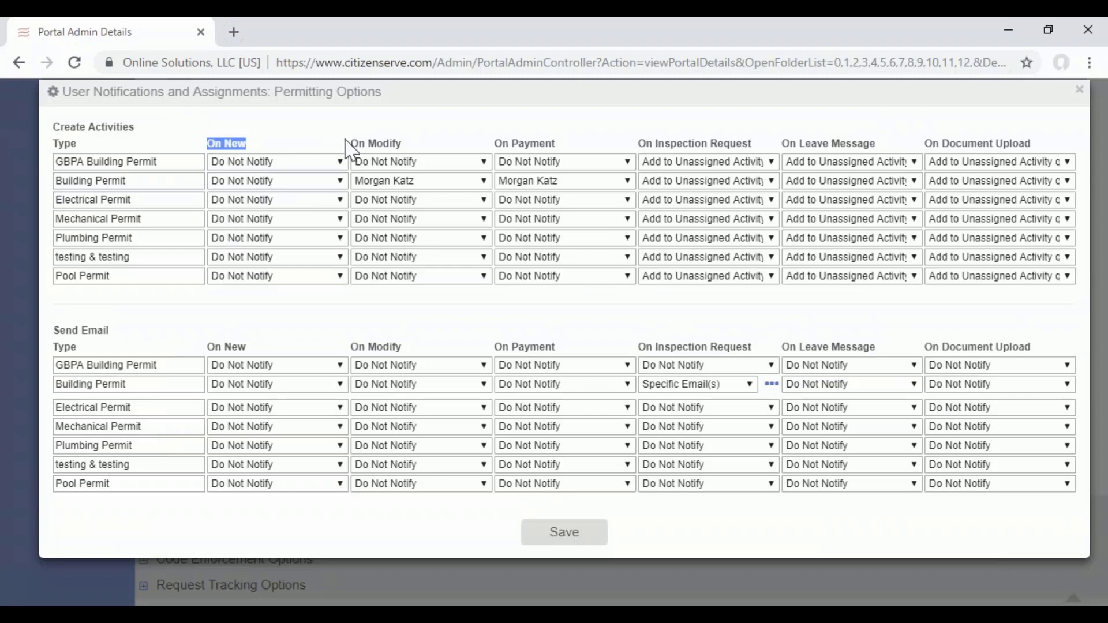
pyautogui.moveTo(350, 144); pyautogui.dragTo(403, 146)
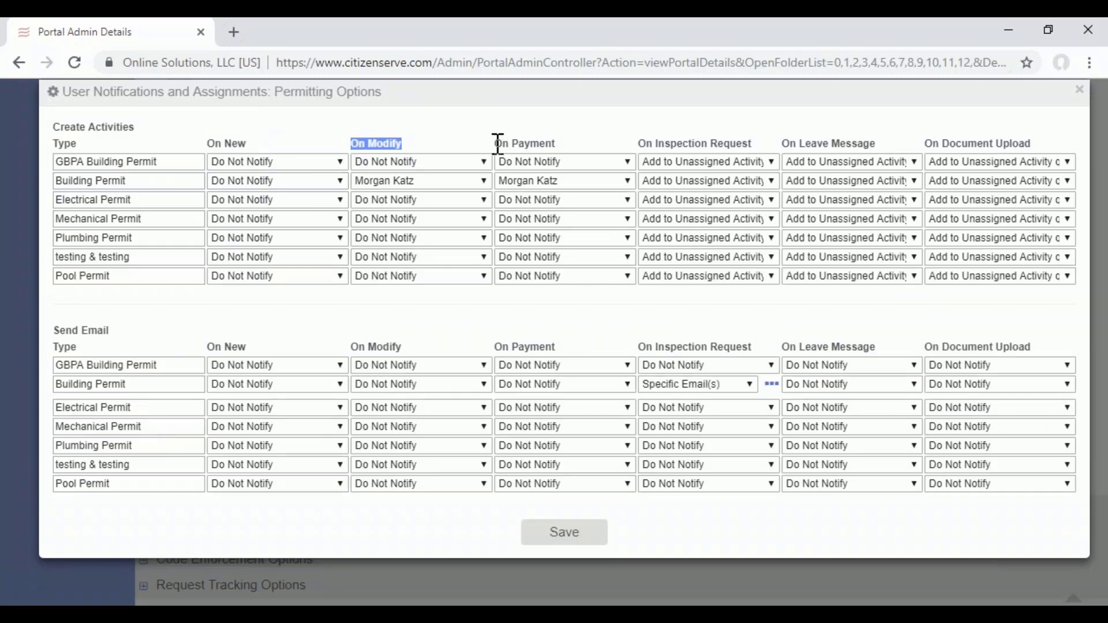
pyautogui.moveTo(496, 146); pyautogui.dragTo(758, 151)
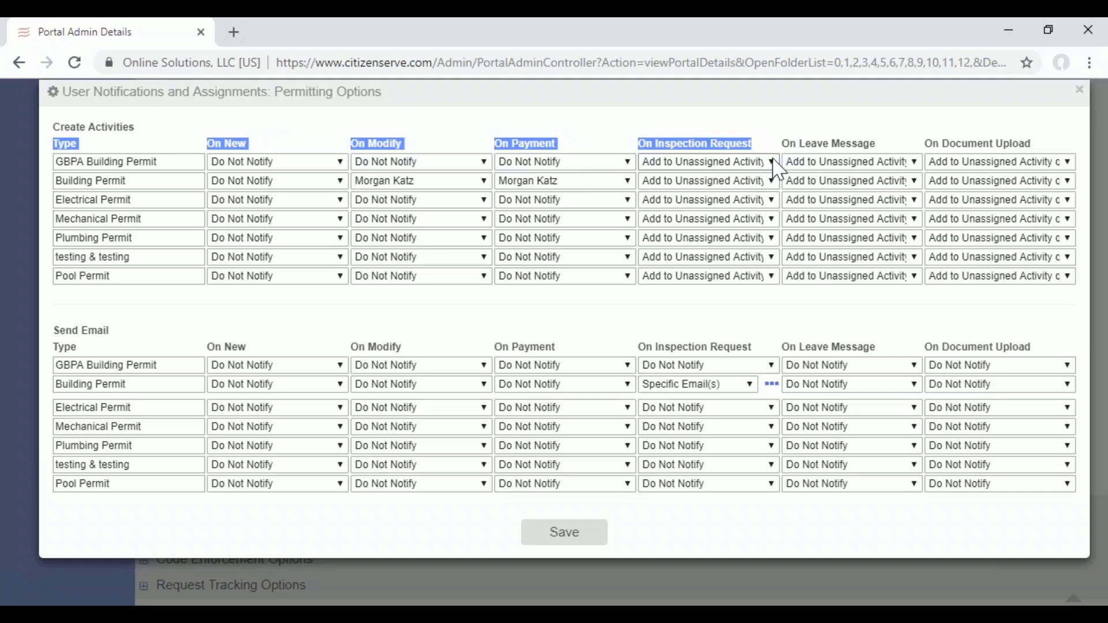
# - Check the GBPA Building Permit inspection-request assignees, close the dialog unchanged, and restore the window down
pyautogui.click(686, 163)
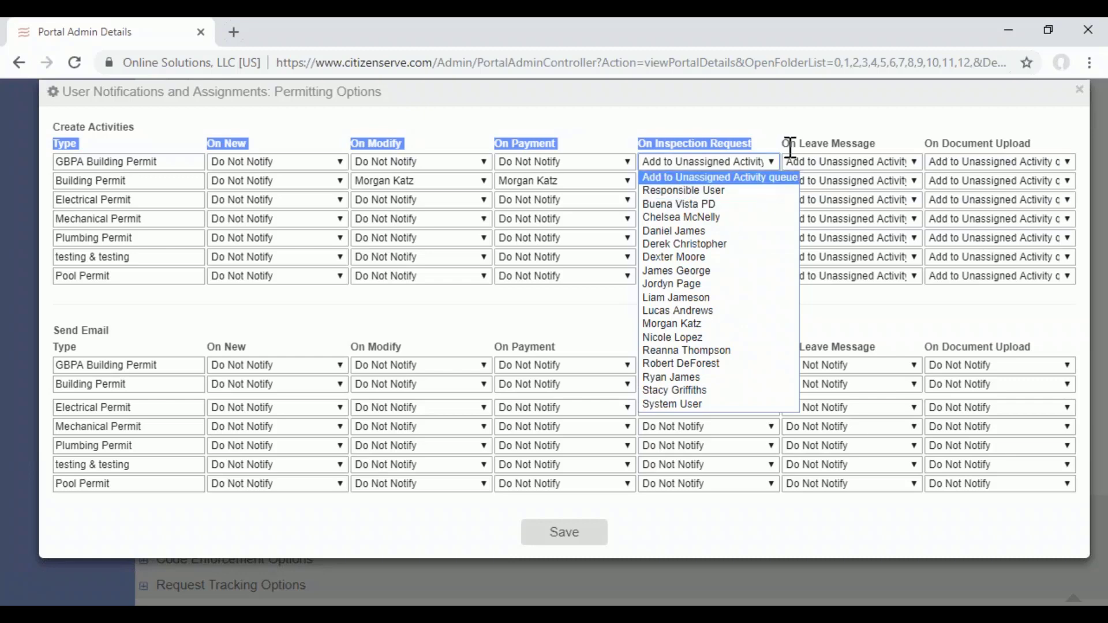
pyautogui.moveTo(784, 146); pyautogui.dragTo(1048, 161)
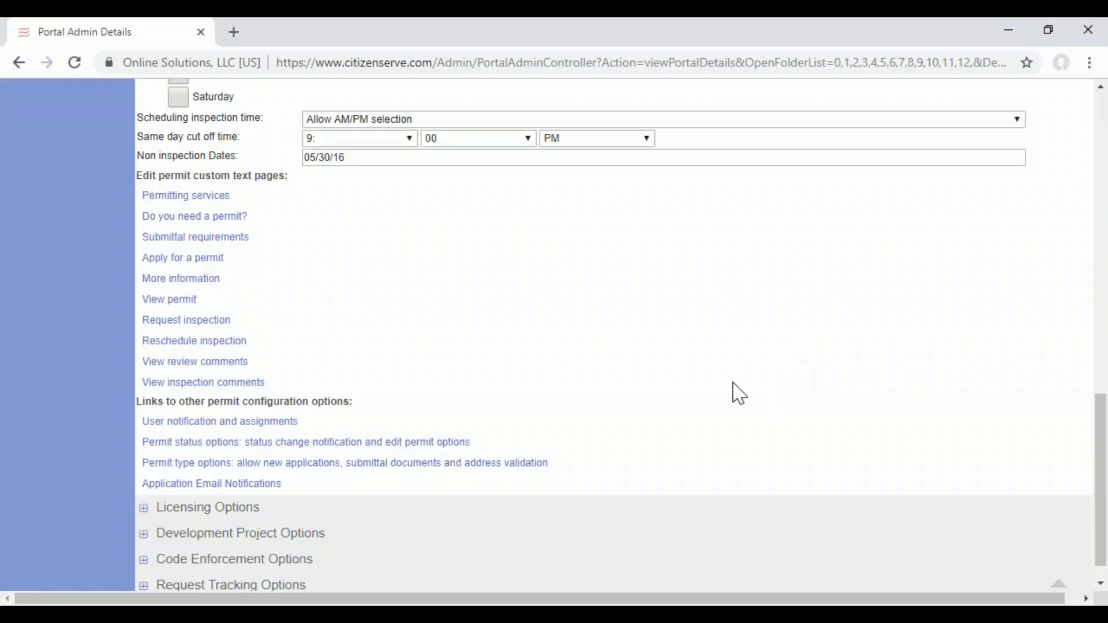
pyautogui.scroll(-1, 736, 390)
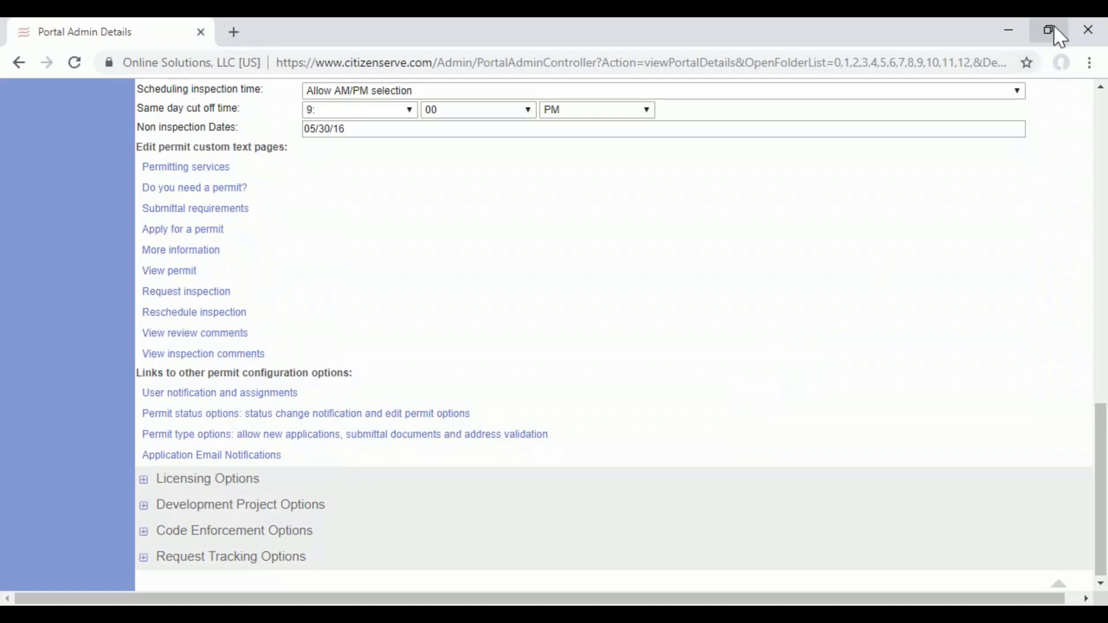
pyautogui.click(1060, 38)
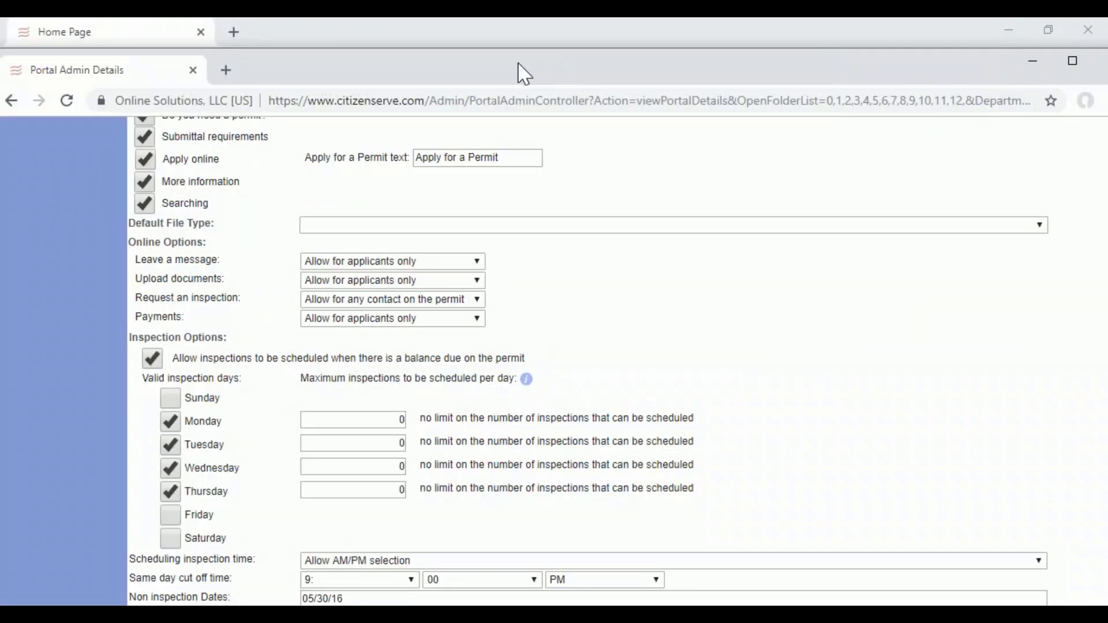
# - Move the portal window aside and browse the Home page's greeting, metrics and task list
pyautogui.moveTo(520, 69); pyautogui.dragTo(1107, 139)
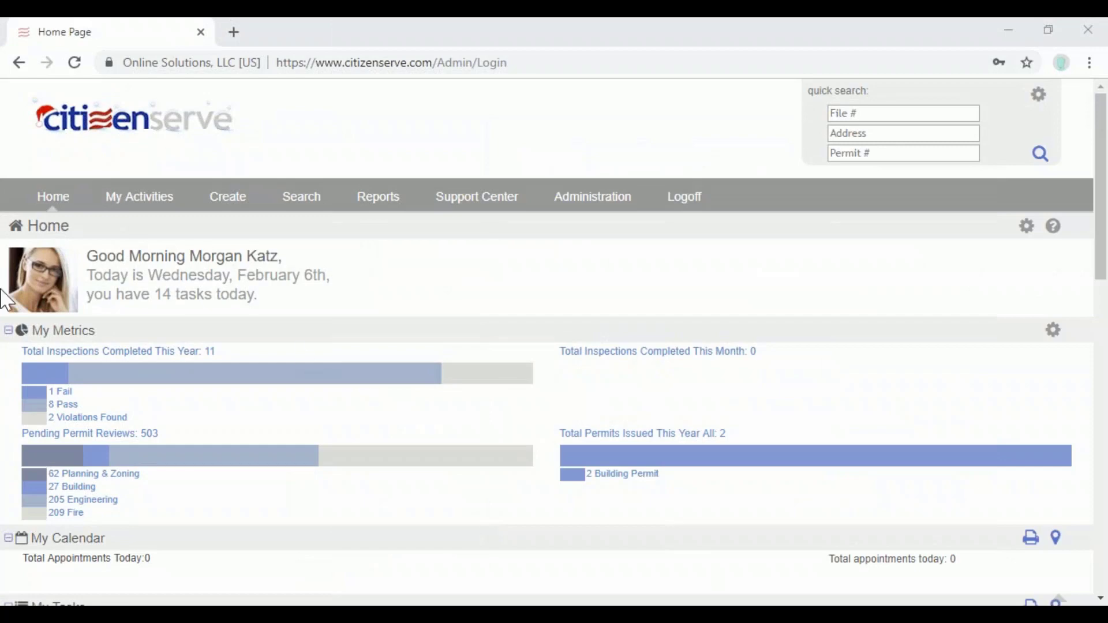
pyautogui.moveTo(88, 258); pyautogui.dragTo(284, 257)
pyautogui.scroll(-7, 315, 288)
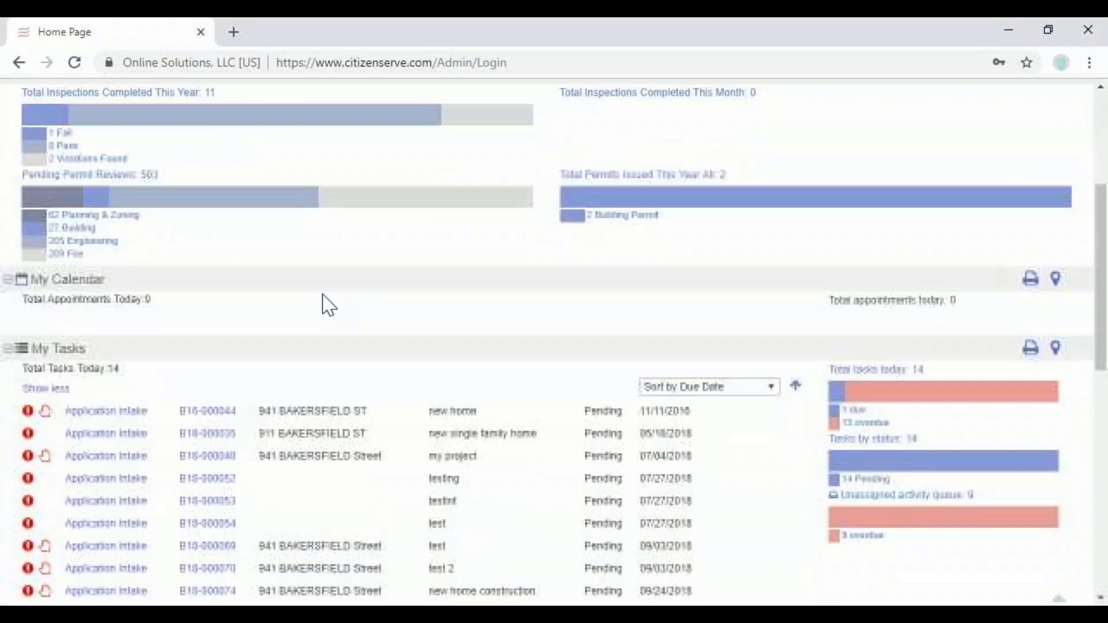
pyautogui.scroll(-1, 326, 303)
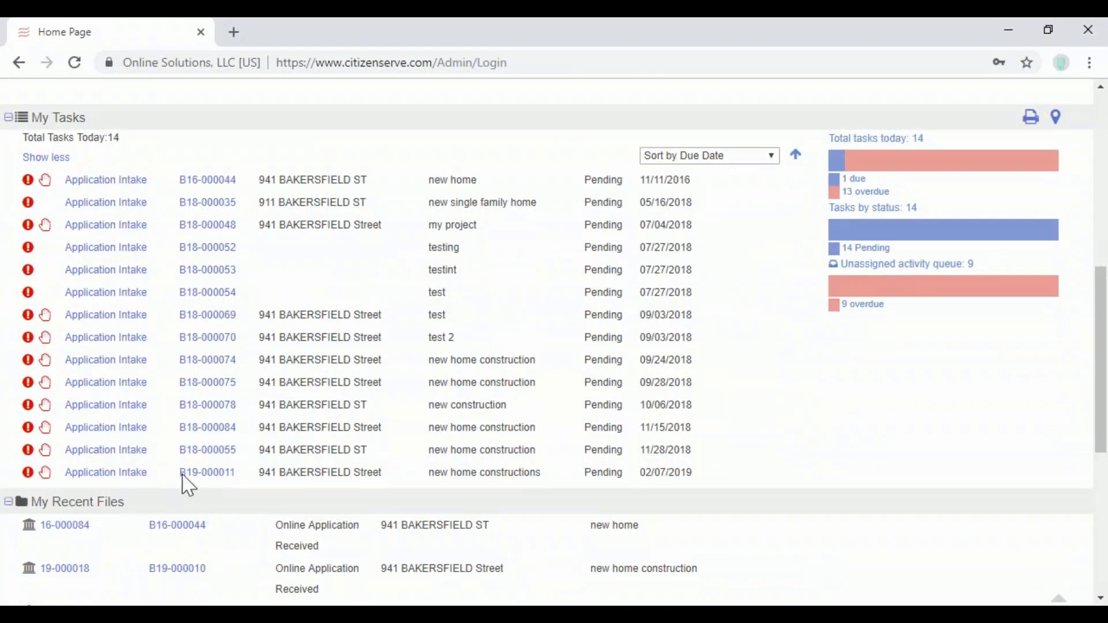
pyautogui.moveTo(255, 472); pyautogui.dragTo(386, 476)
pyautogui.scroll(2, 423, 450)
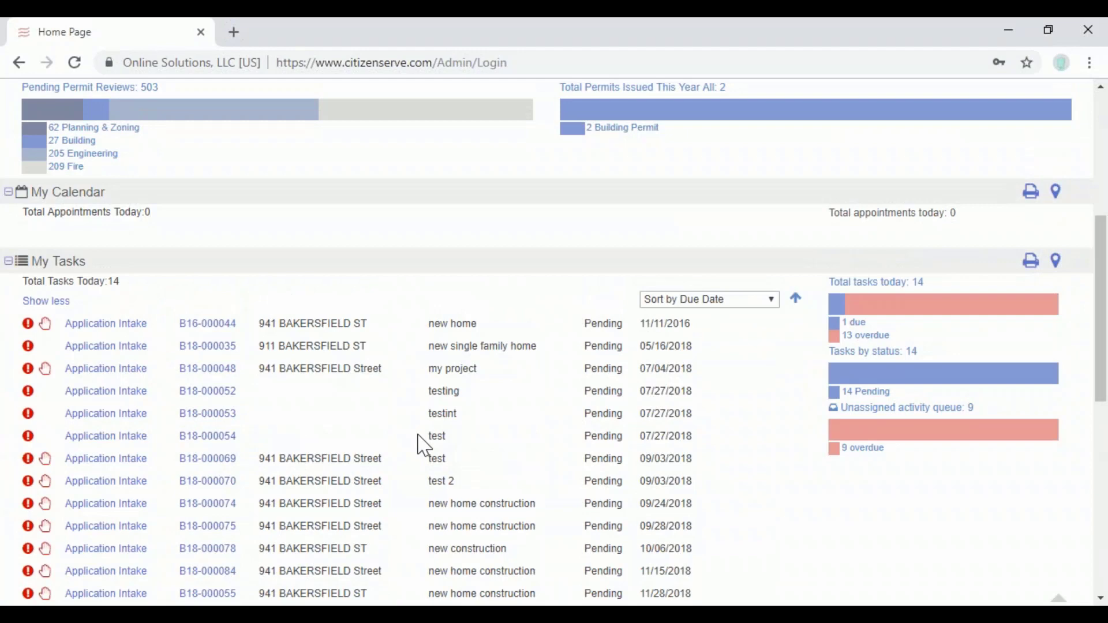
pyautogui.scroll(4, 519, 369)
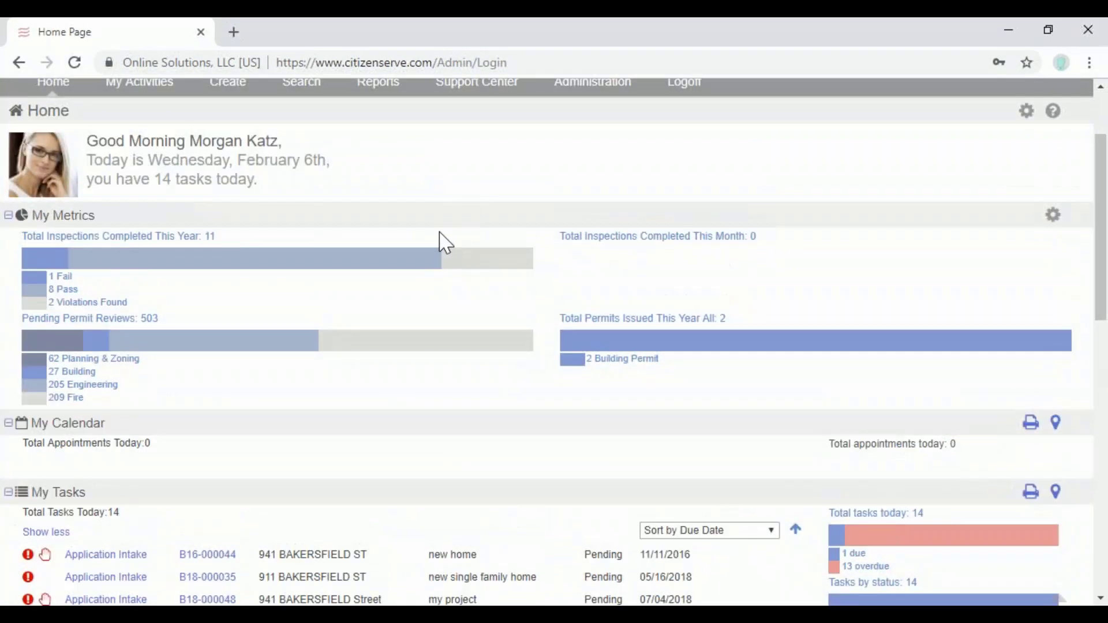
pyautogui.scroll(2, 946, 159)
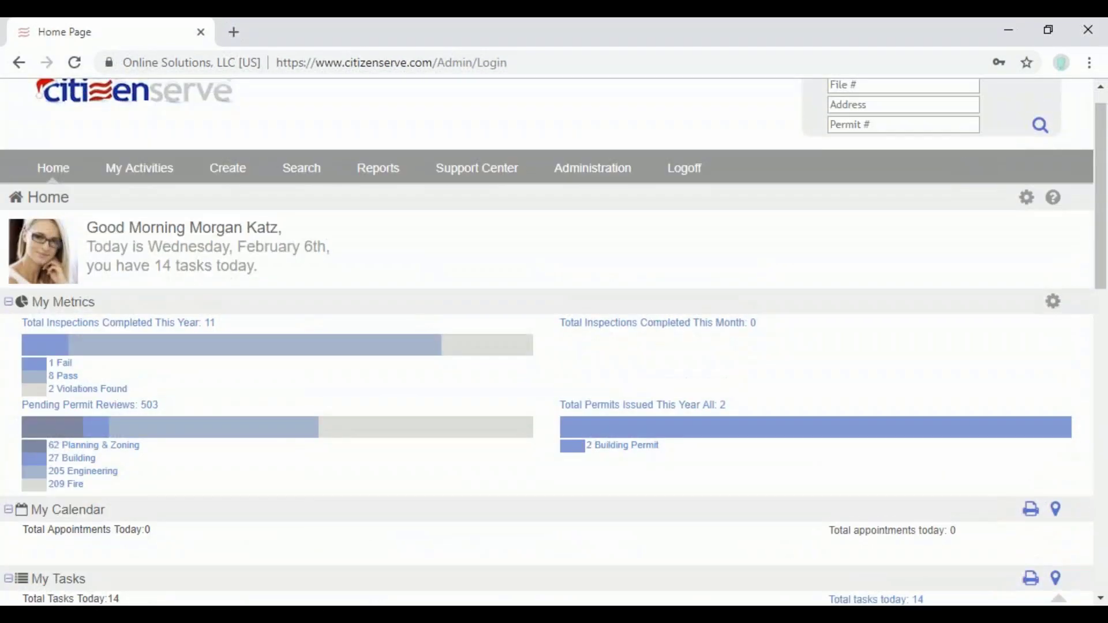
pyautogui.scroll(1, 946, 122)
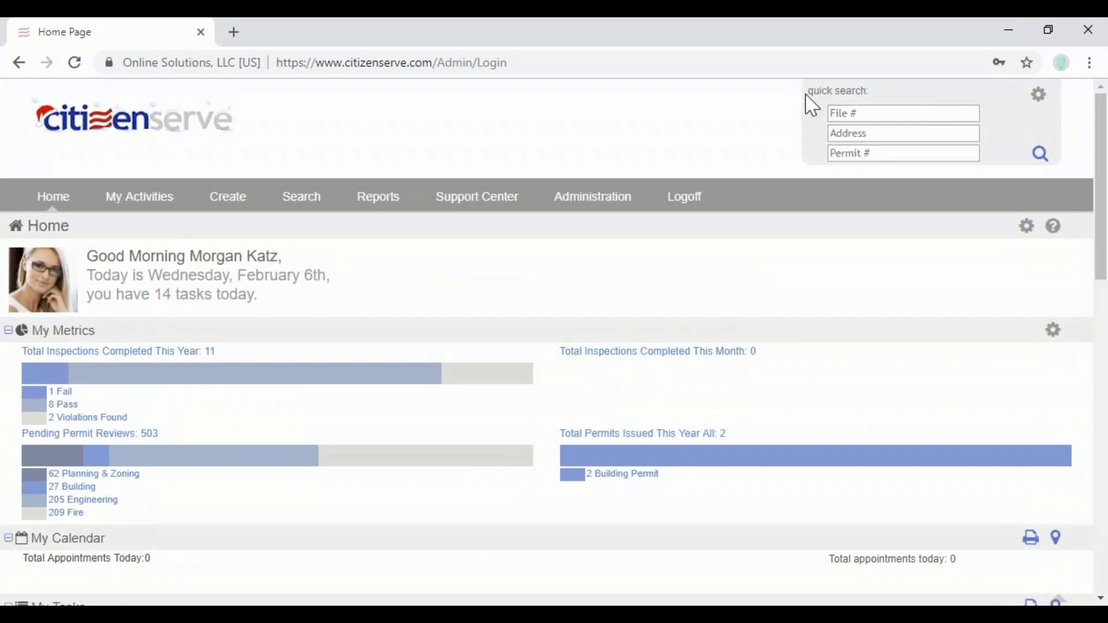
pyautogui.moveTo(813, 106); pyautogui.dragTo(877, 102)
pyautogui.tripleClick(873, 102)
pyautogui.click(878, 104)
pyautogui.click(1039, 95)
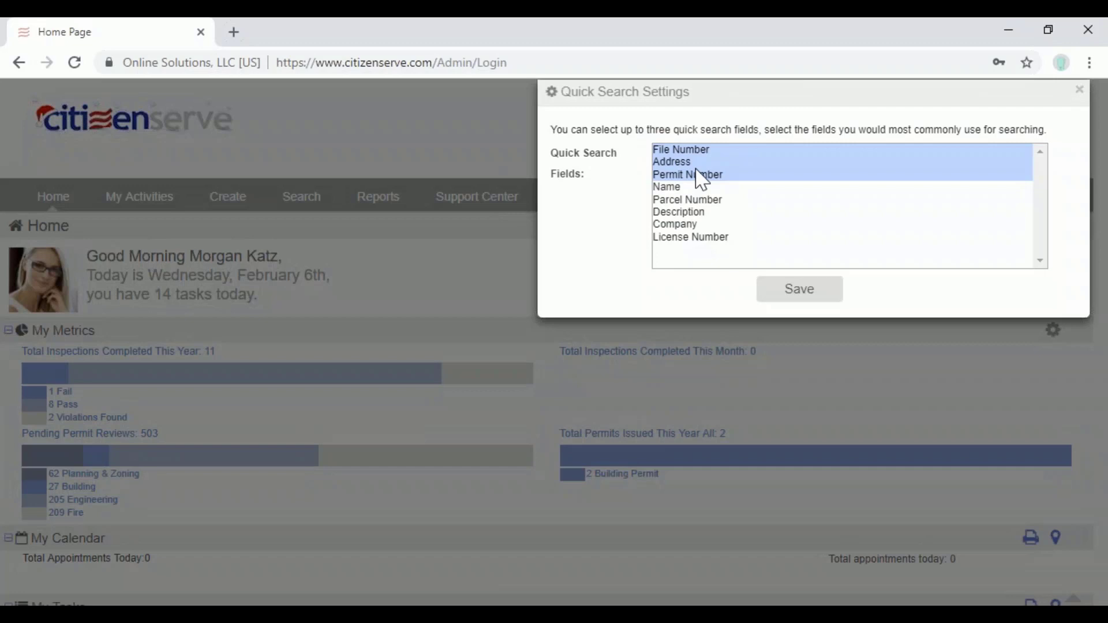
pyautogui.click(1078, 91)
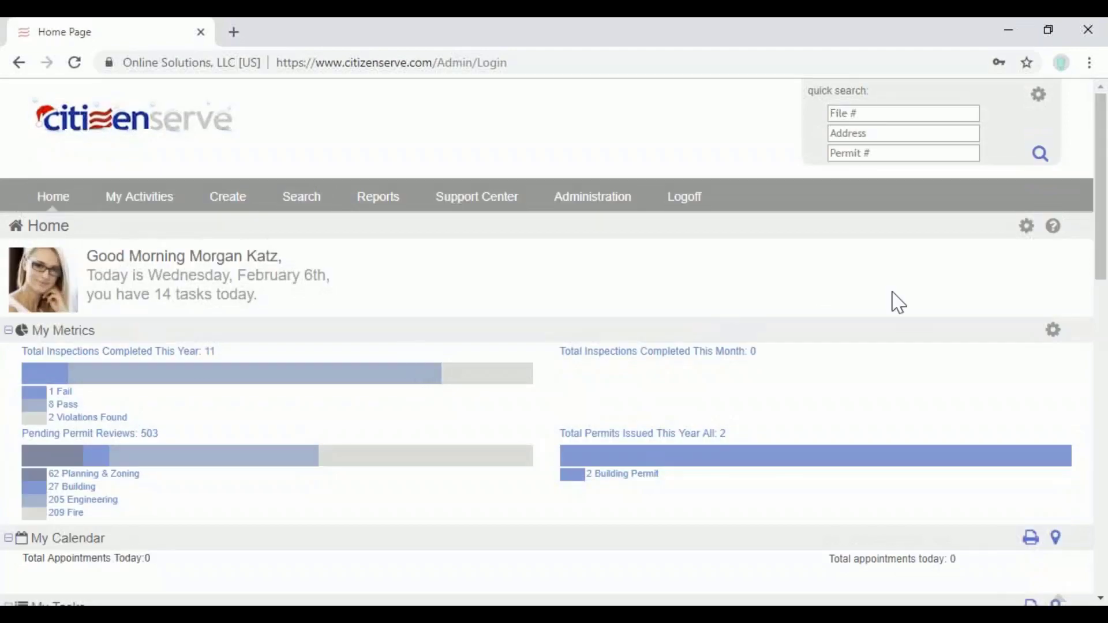
pyautogui.click(1028, 229)
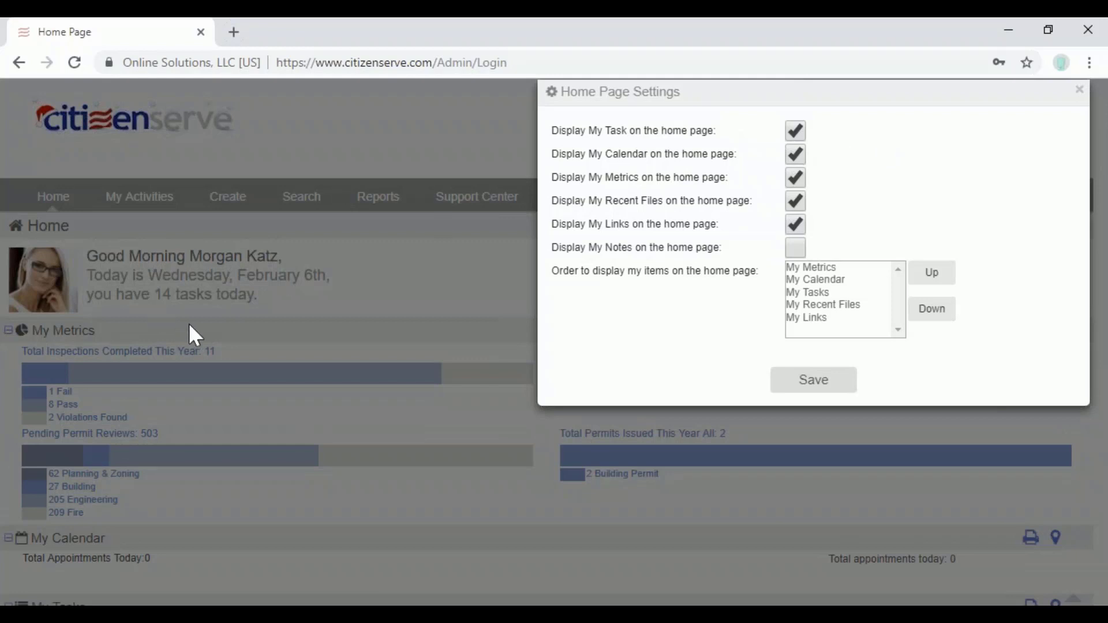
pyautogui.click(811, 268)
pyautogui.click(820, 282)
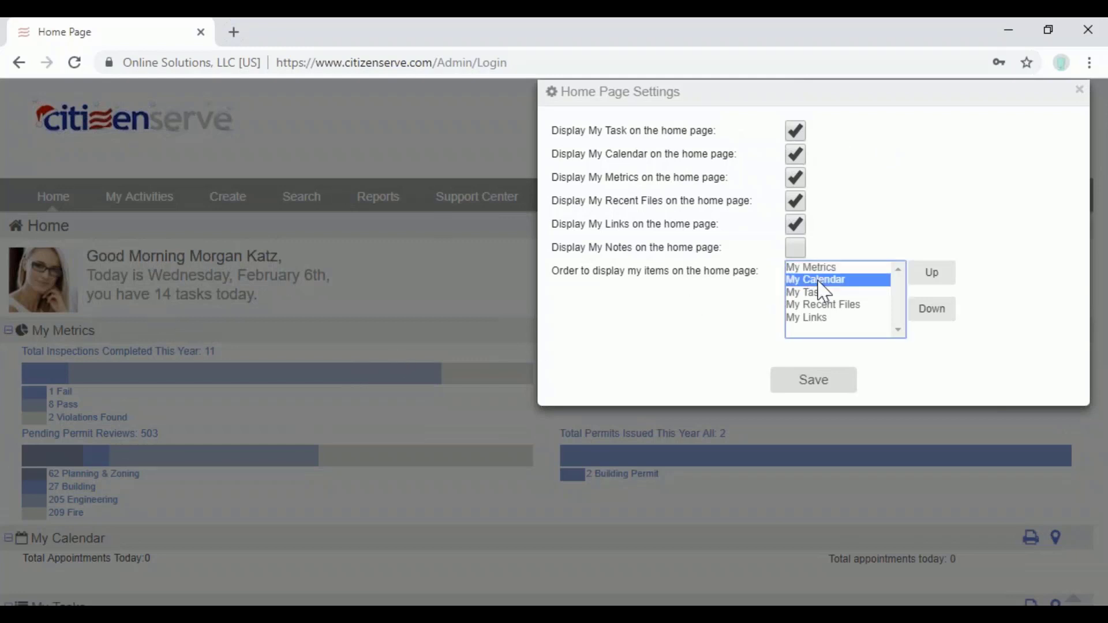
pyautogui.click(818, 292)
pyautogui.click(823, 305)
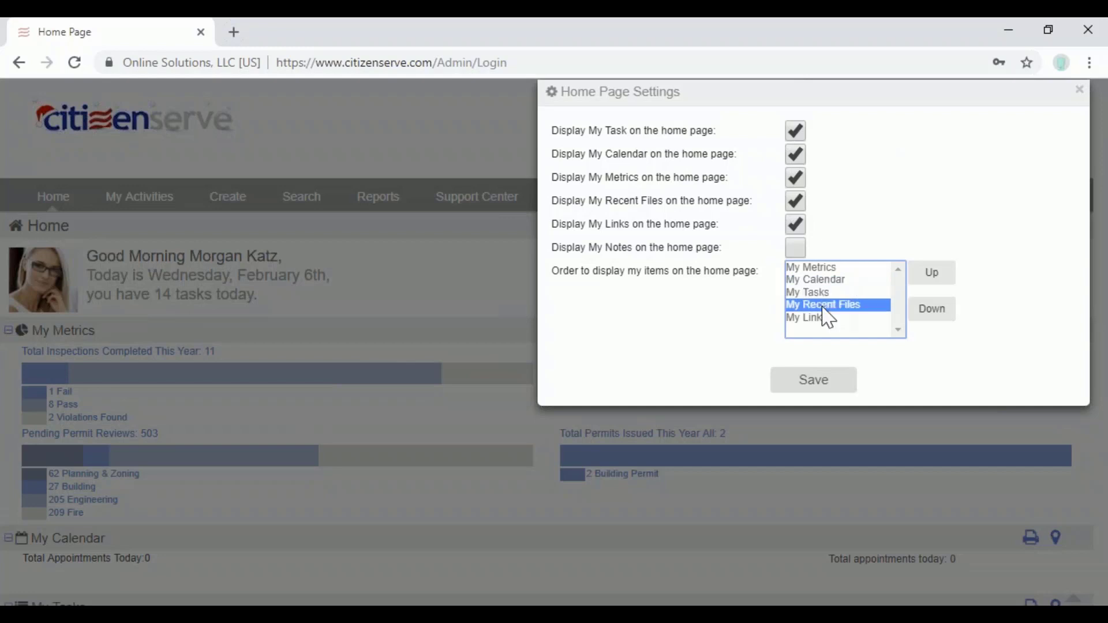
pyautogui.click(827, 318)
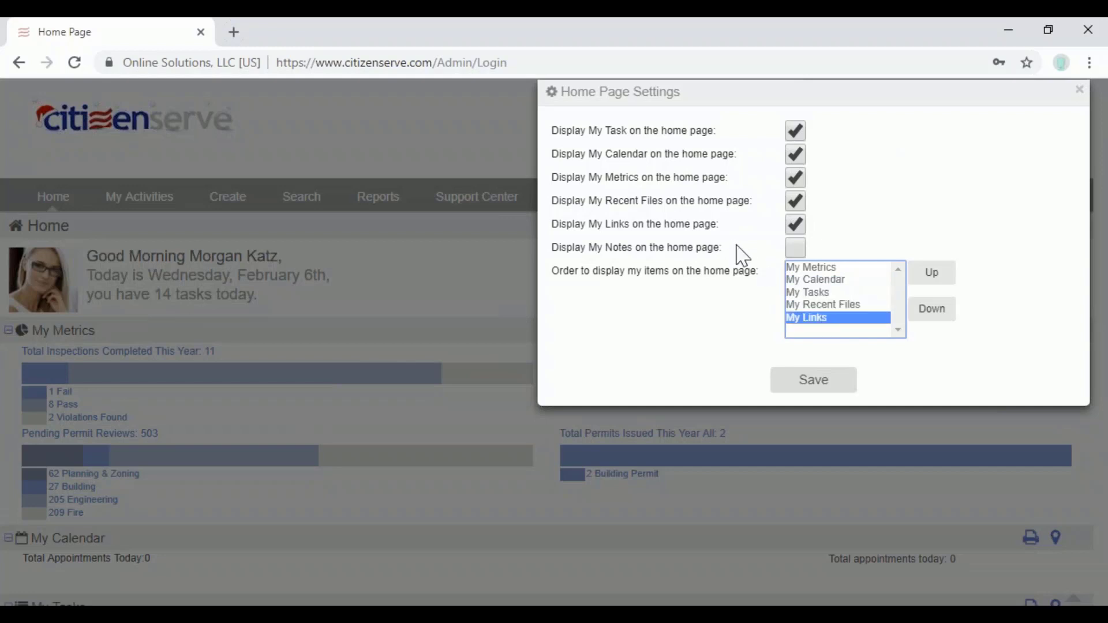
pyautogui.click(1090, 96)
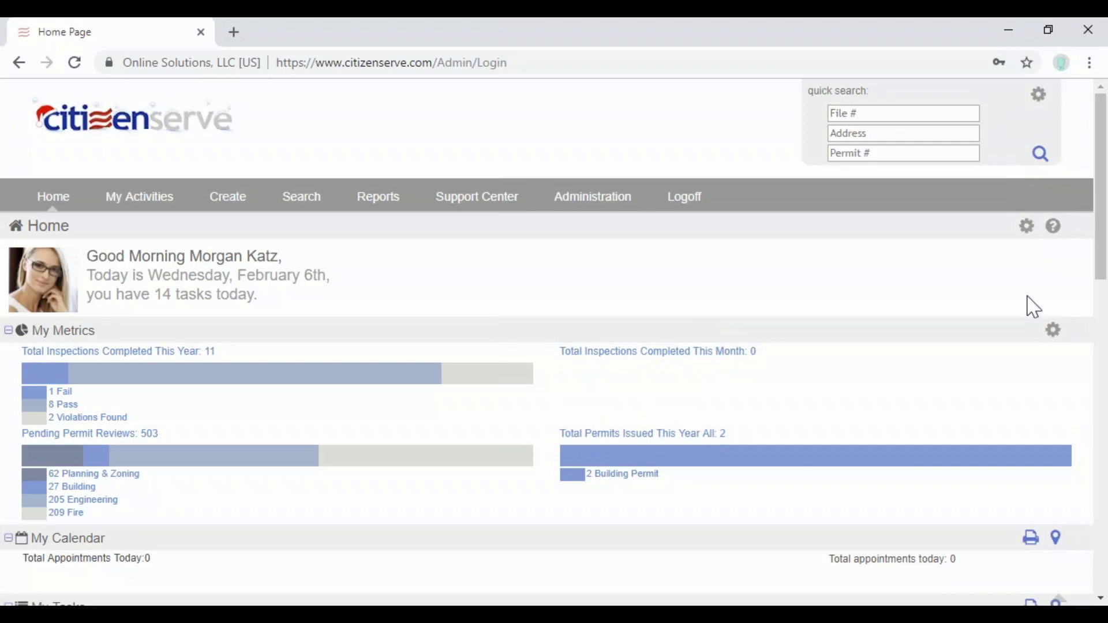
pyautogui.scroll(-1, 1033, 307)
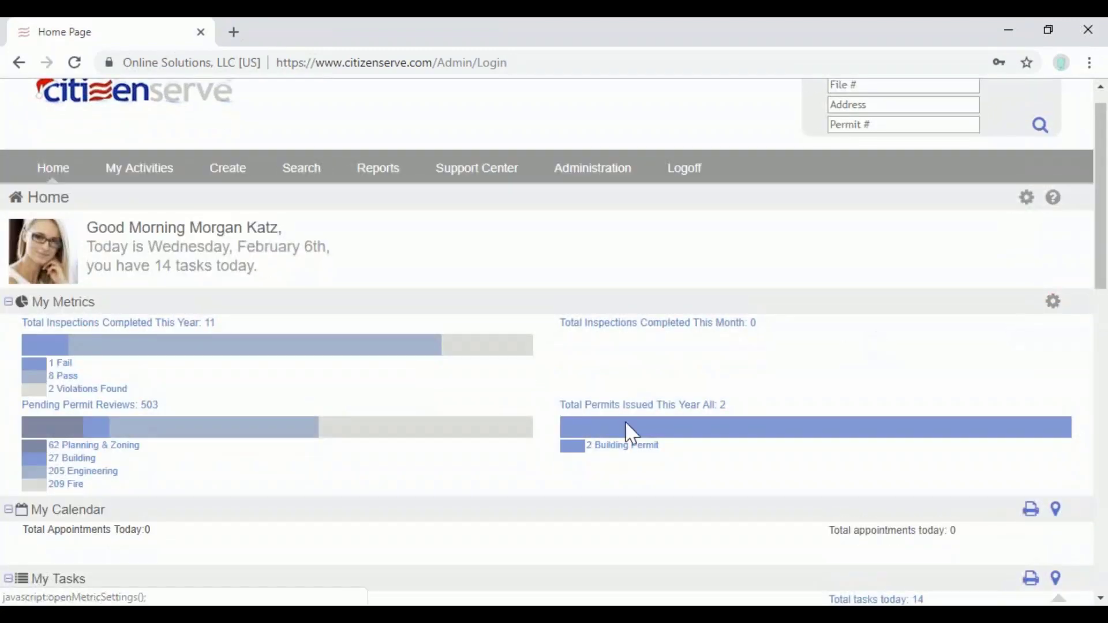
# - Add Overdue Permit Reviews to My Metrics with period This Year and scope All, then save
pyautogui.click(1052, 301)
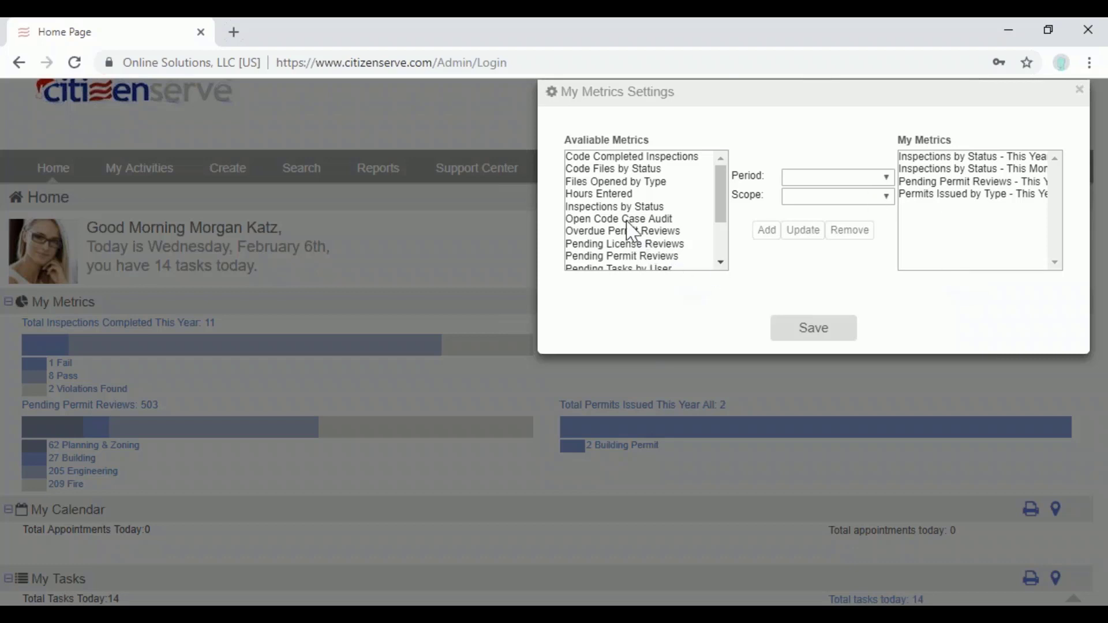
pyautogui.click(651, 232)
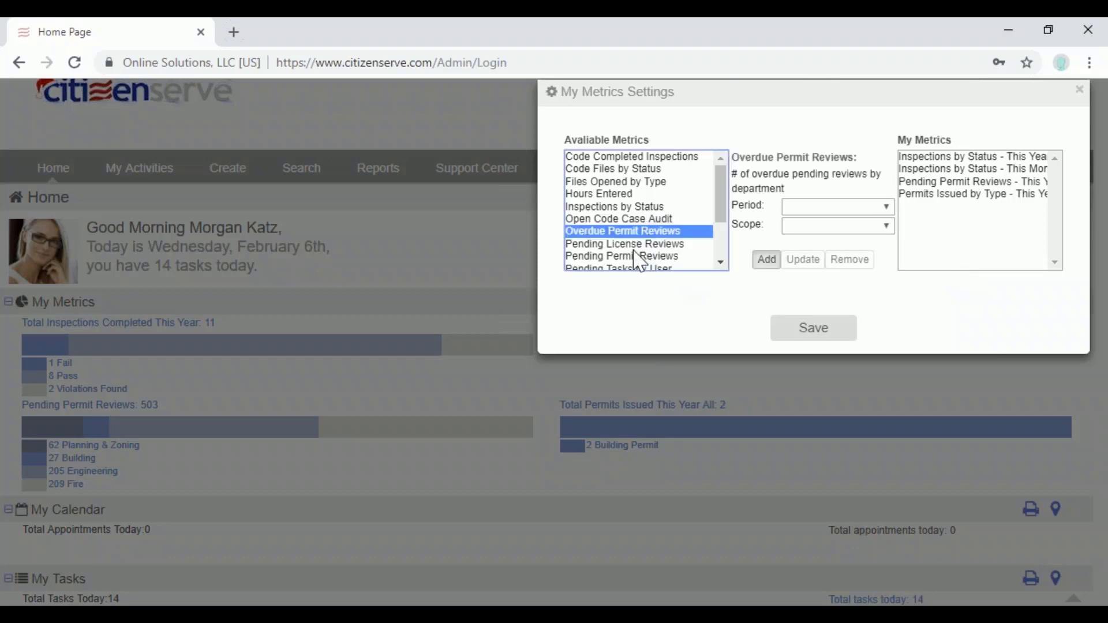
pyautogui.click(636, 244)
pyautogui.click(635, 256)
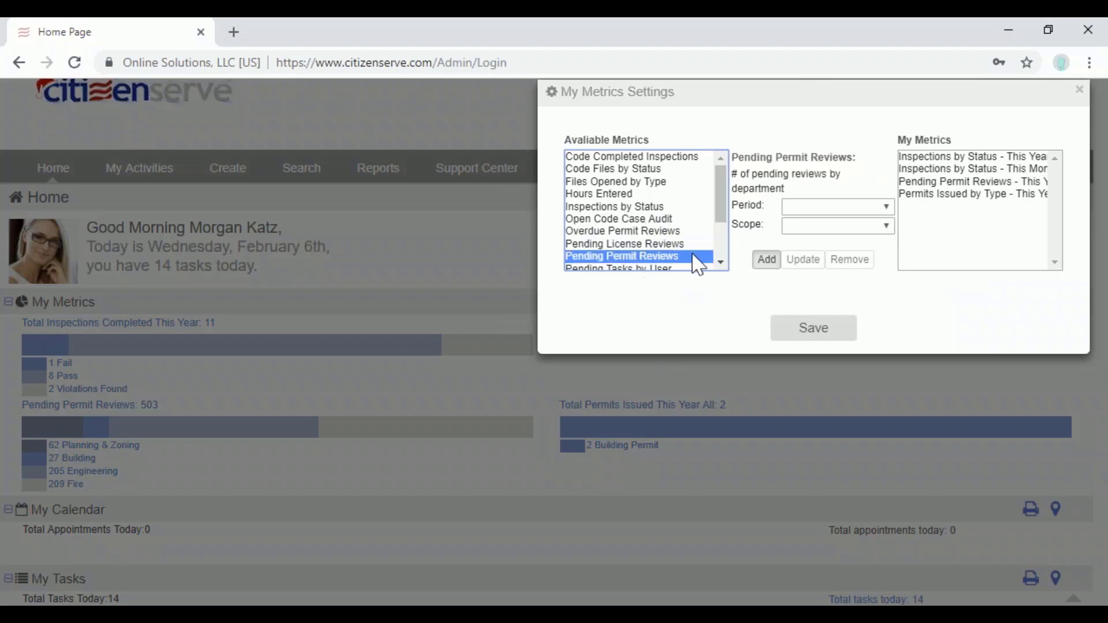
pyautogui.scroll(-3, 720, 263)
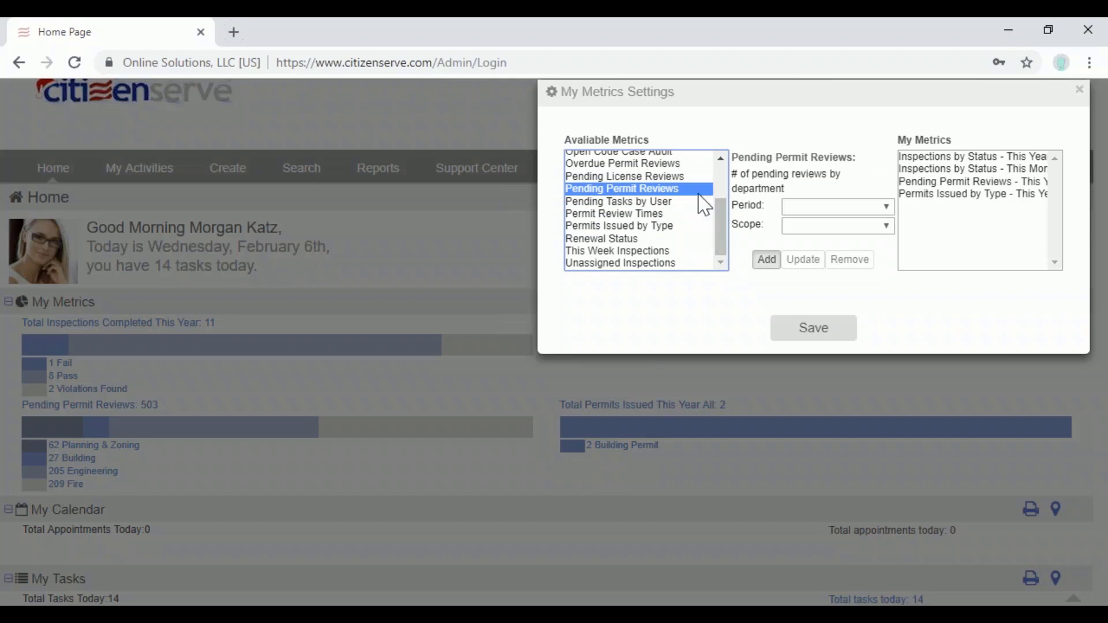
pyautogui.click(667, 164)
pyautogui.click(799, 209)
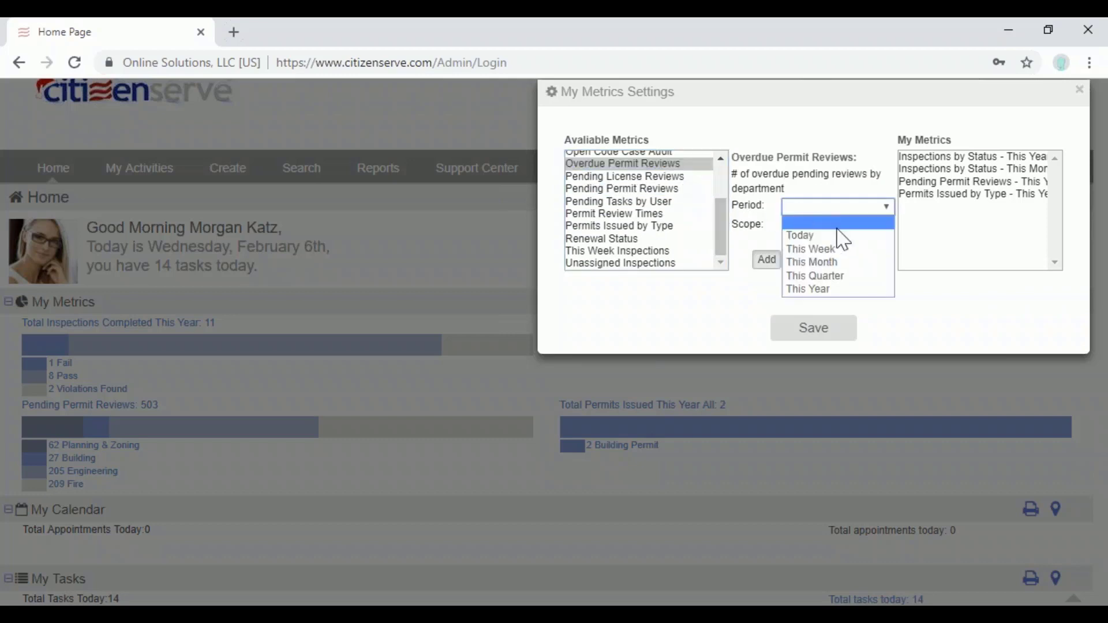
pyautogui.click(848, 287)
pyautogui.click(853, 225)
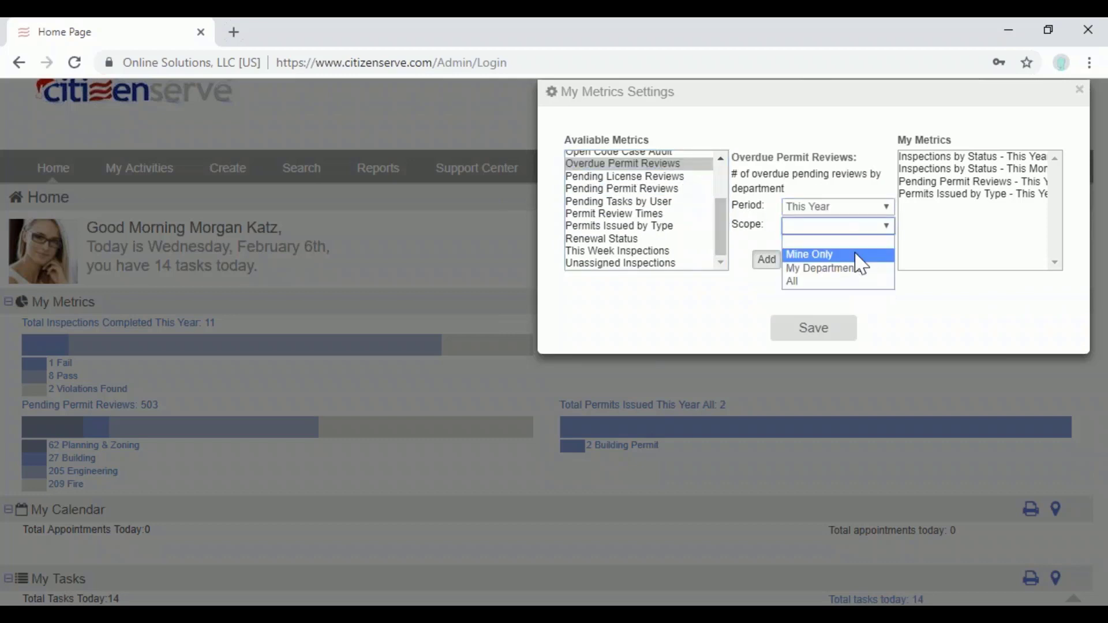
pyautogui.click(853, 281)
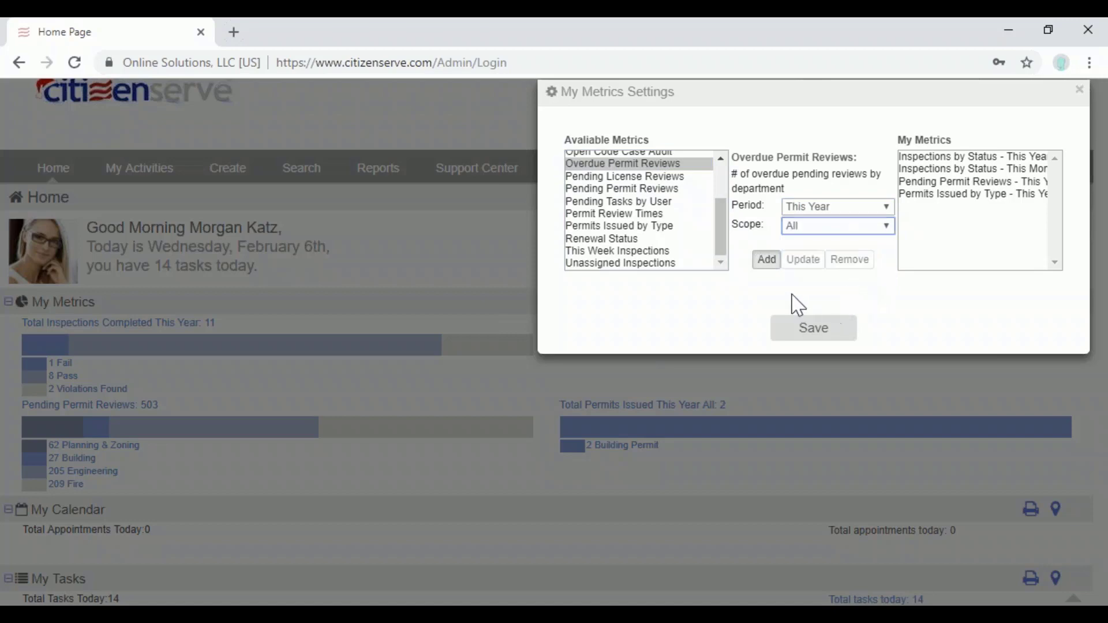
pyautogui.click(765, 262)
pyautogui.click(814, 326)
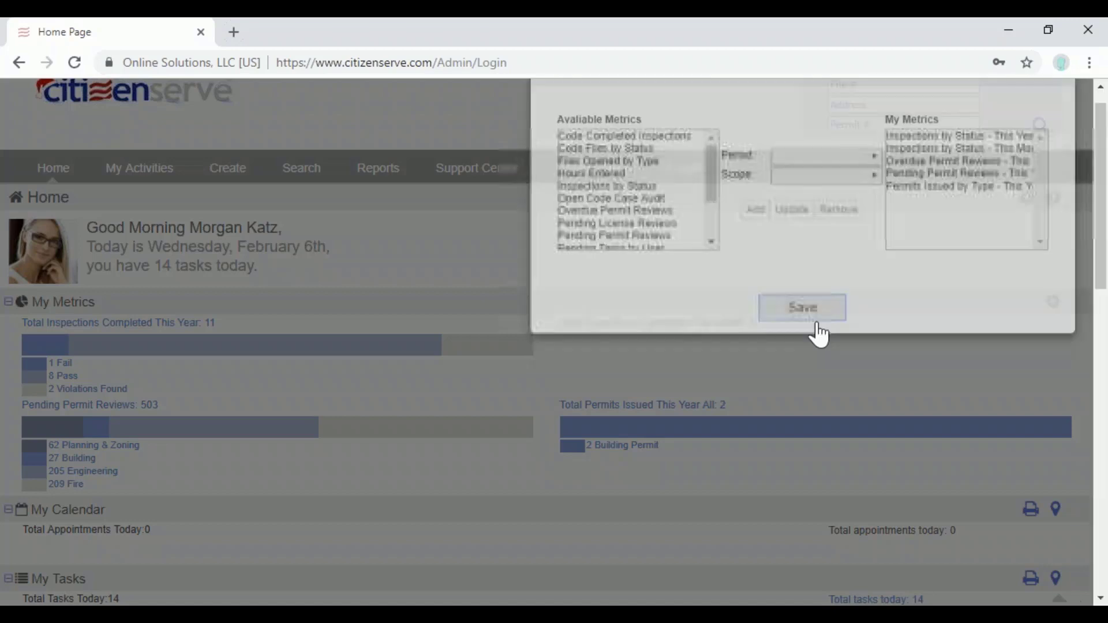
# - Open the monthly My Calendar view for February 2019
pyautogui.scroll(-2, 553, 340)
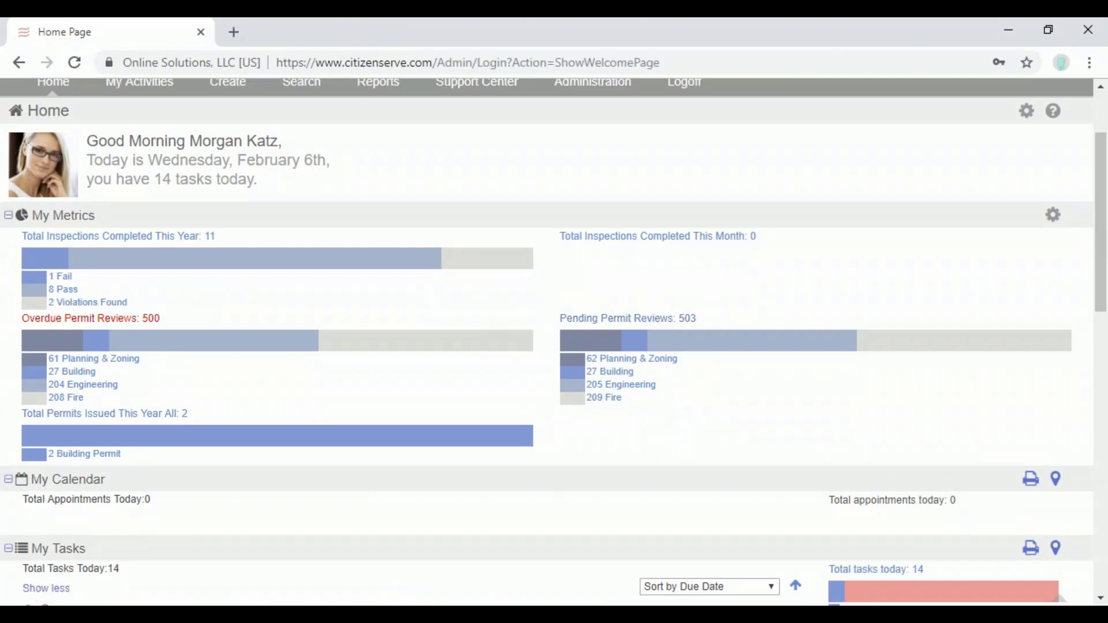
pyautogui.scroll(-2, 519, 487)
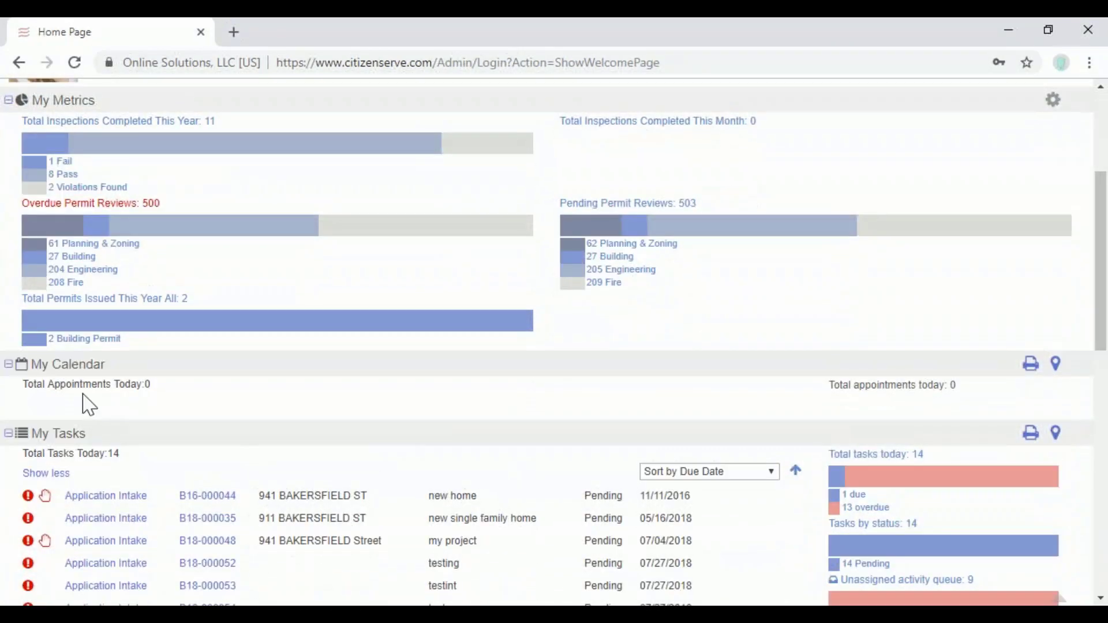
pyautogui.click(68, 364)
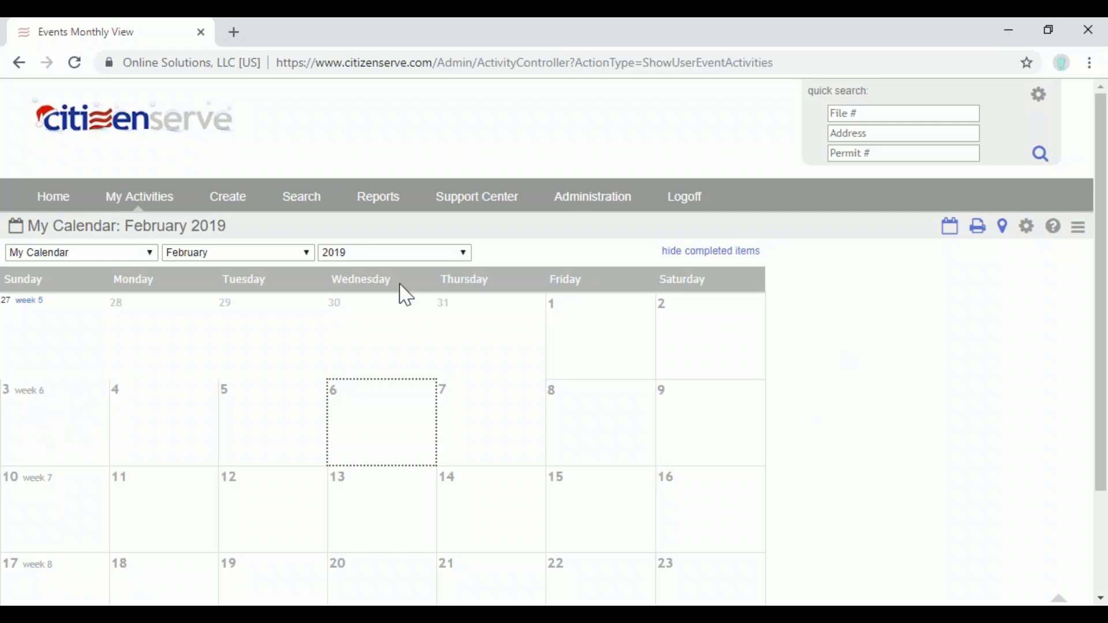
pyautogui.click(133, 254)
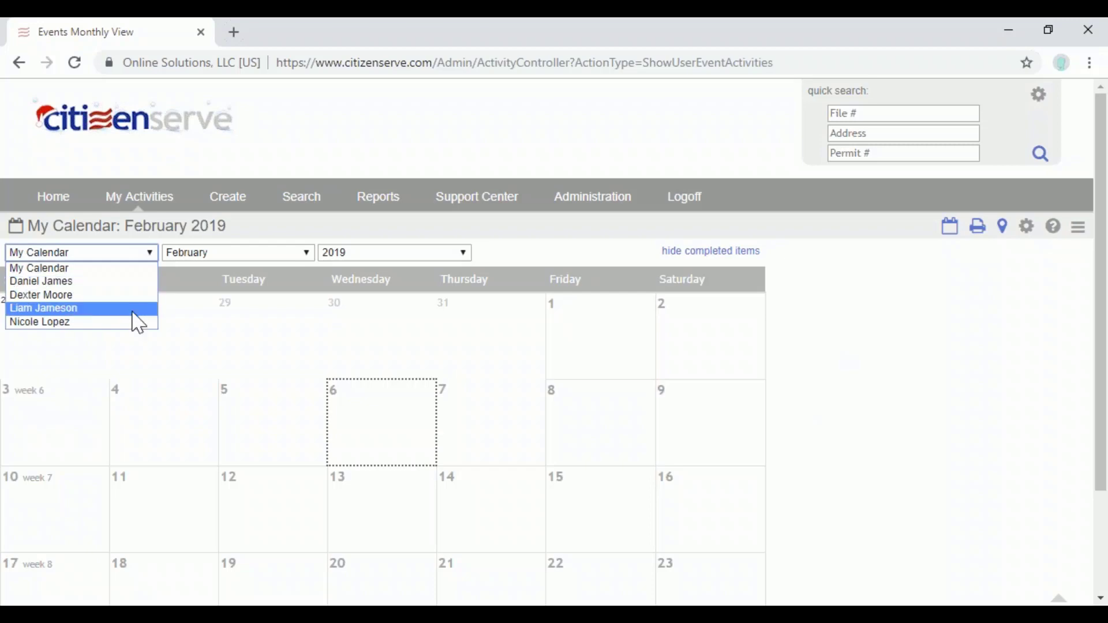
pyautogui.click(134, 268)
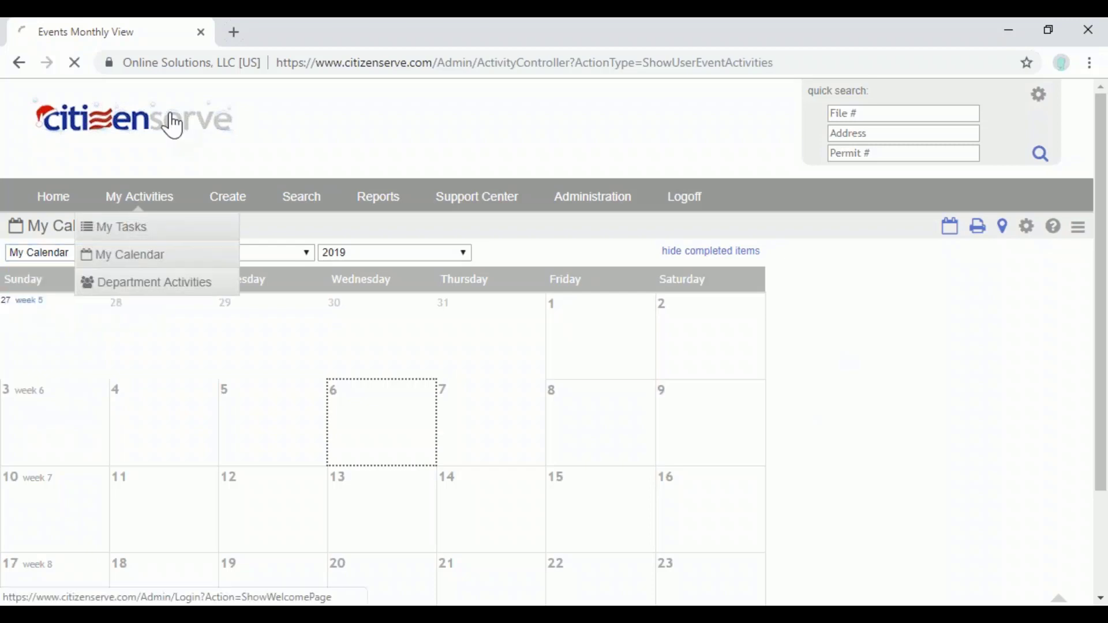
# - Return home, keep My Tasks sorted by due date, and plot the 14 activities on a map
pyautogui.click(173, 126)
pyautogui.scroll(-5, 725, 462)
pyautogui.scroll(-2, 599, 554)
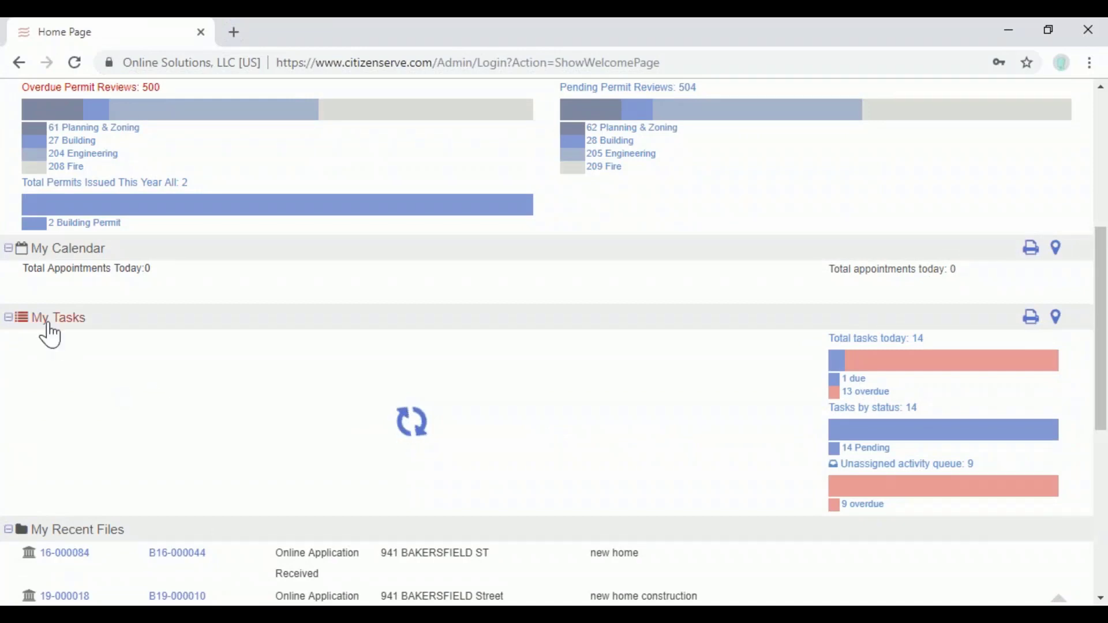
pyautogui.scroll(-3, 294, 450)
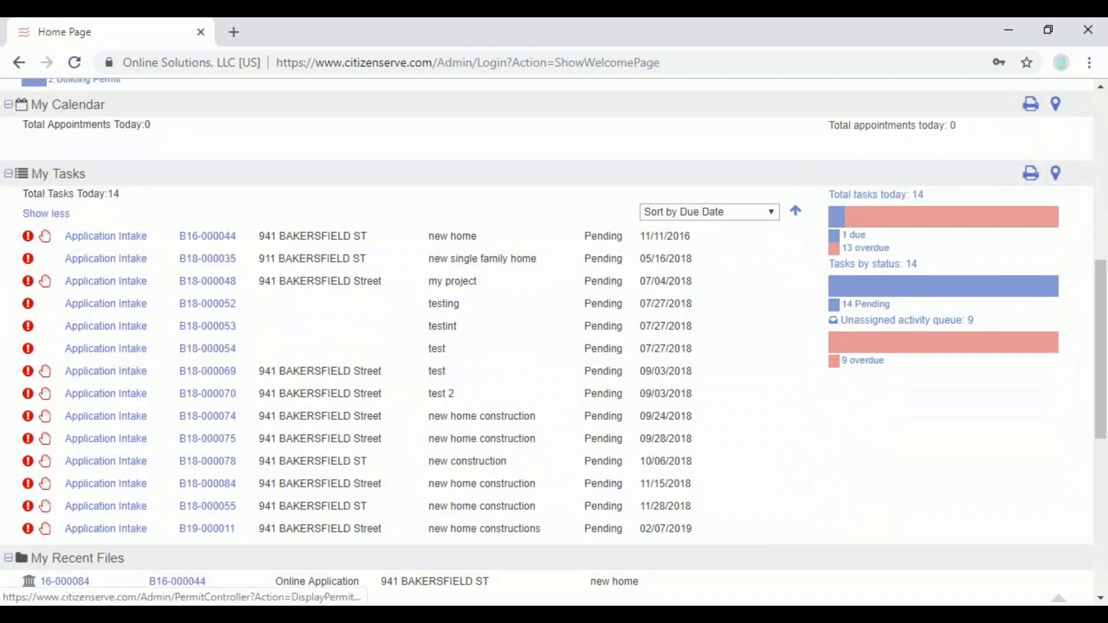
pyautogui.moveTo(261, 530); pyautogui.dragTo(380, 530)
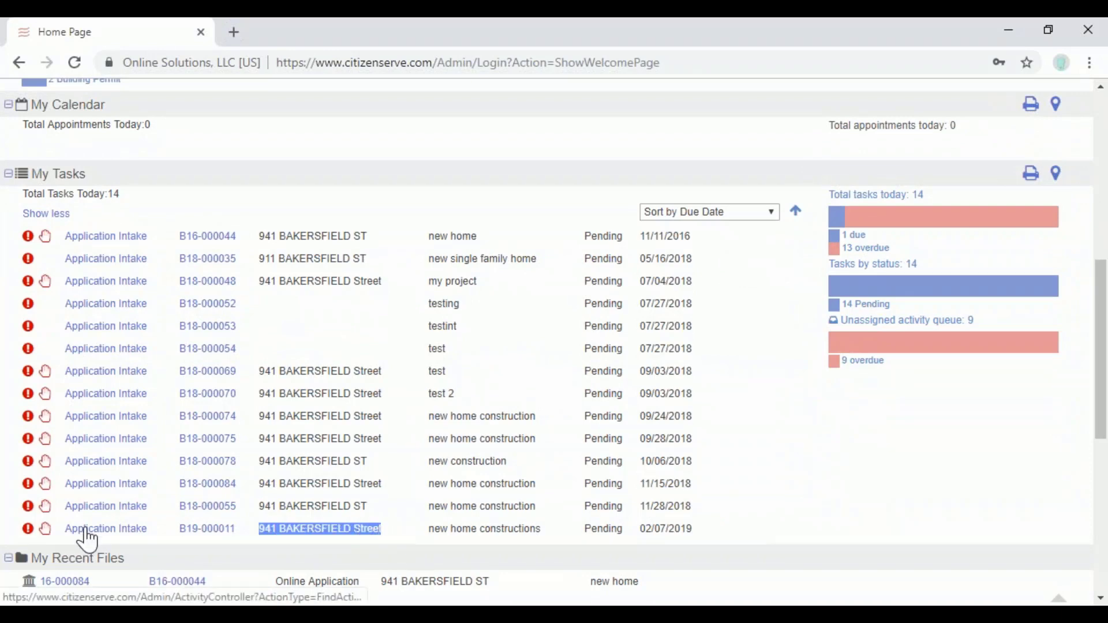
pyautogui.click(724, 212)
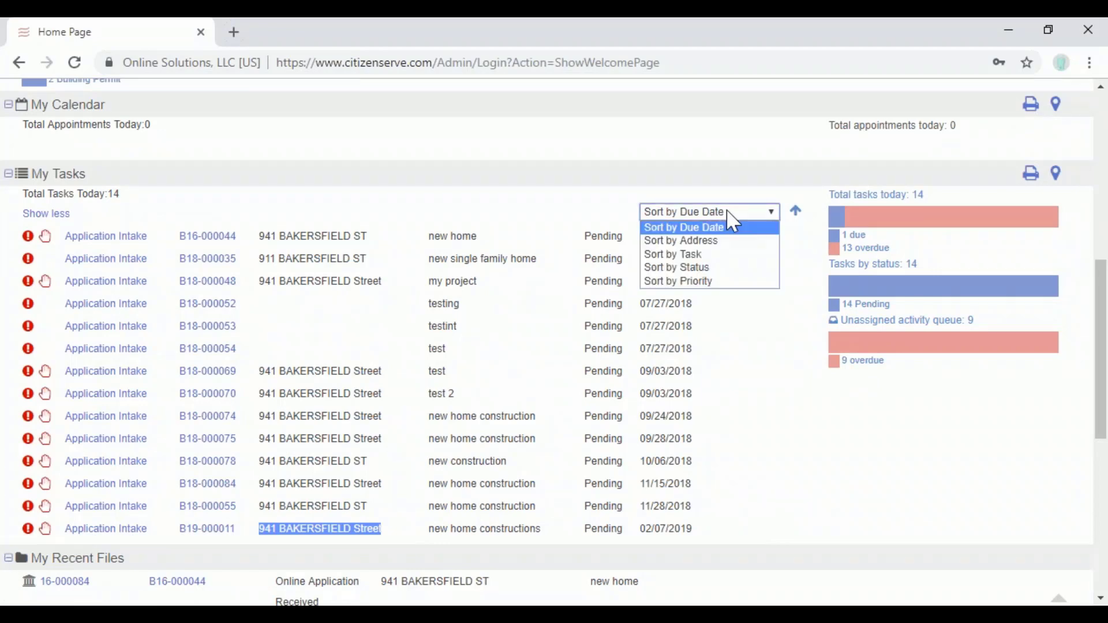
pyautogui.click(745, 230)
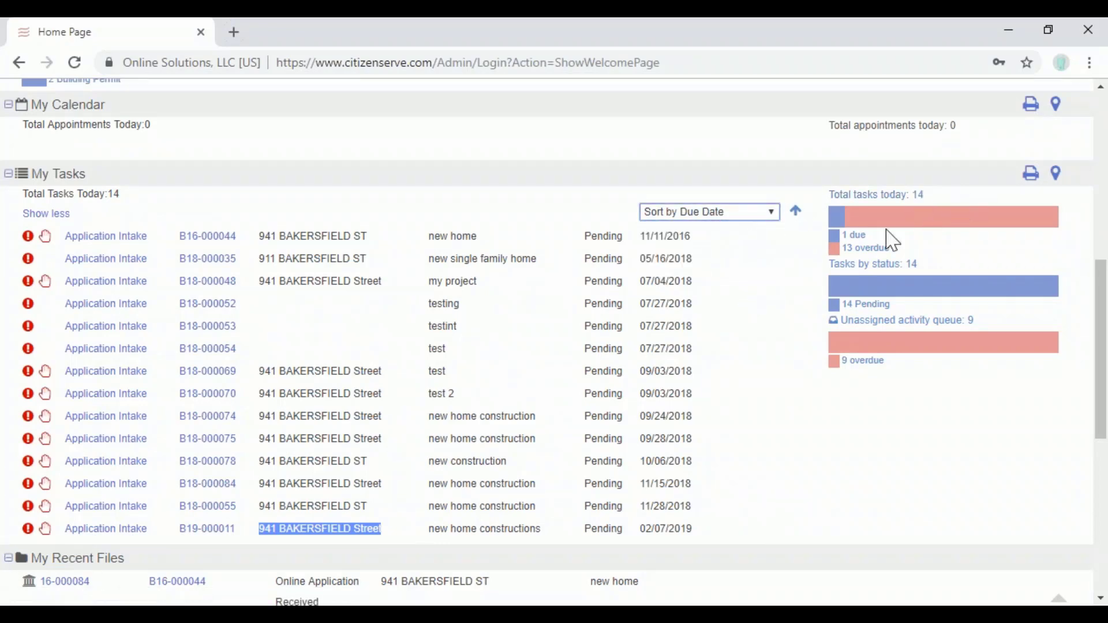
pyautogui.click(1056, 174)
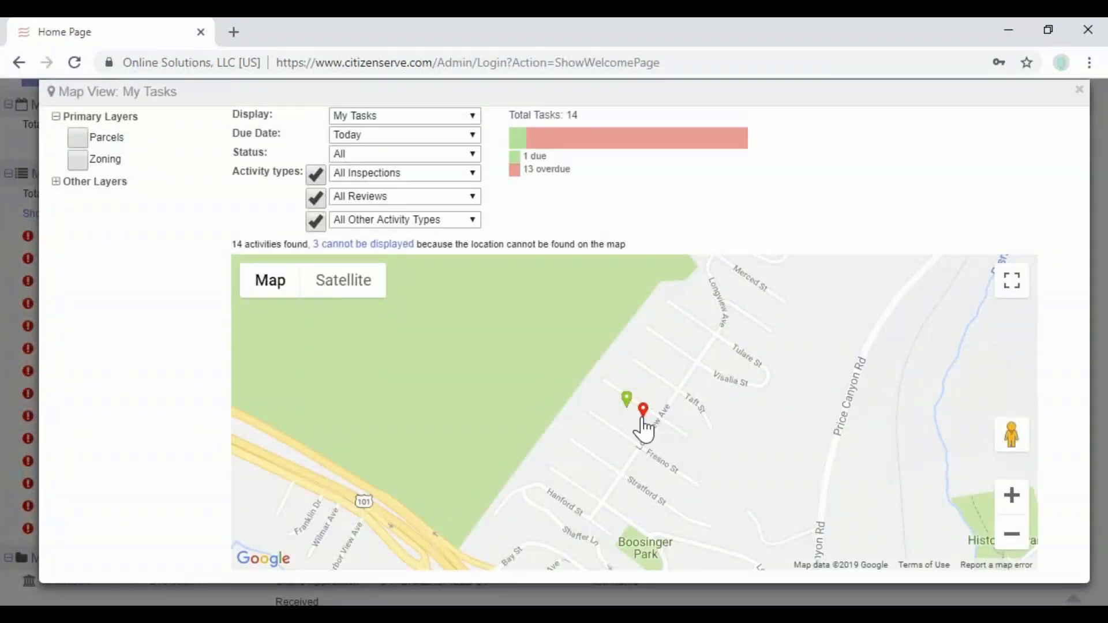
# - Inspect a task marker and the Price Canyon parcel, then switch to satellite imagery with parcels hidden
pyautogui.click(643, 421)
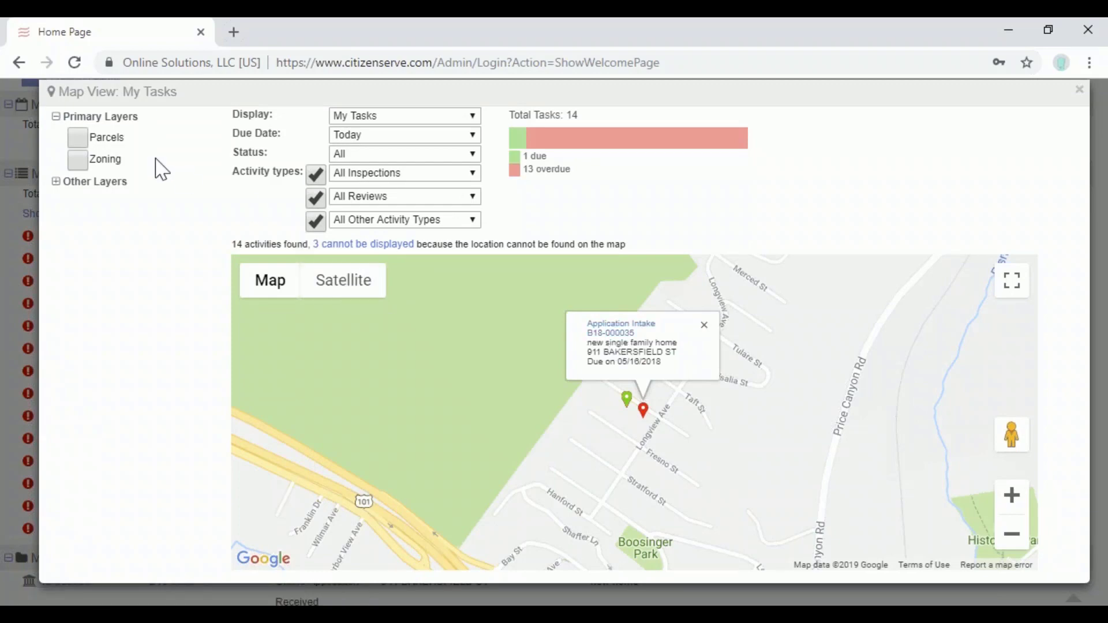
pyautogui.click(77, 138)
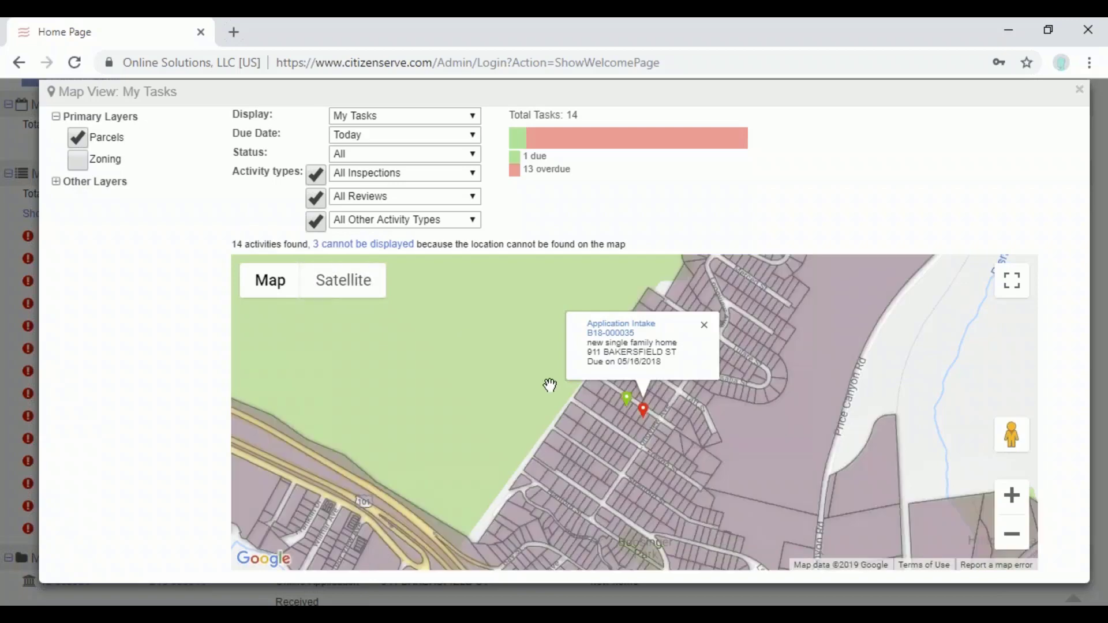
pyautogui.click(790, 462)
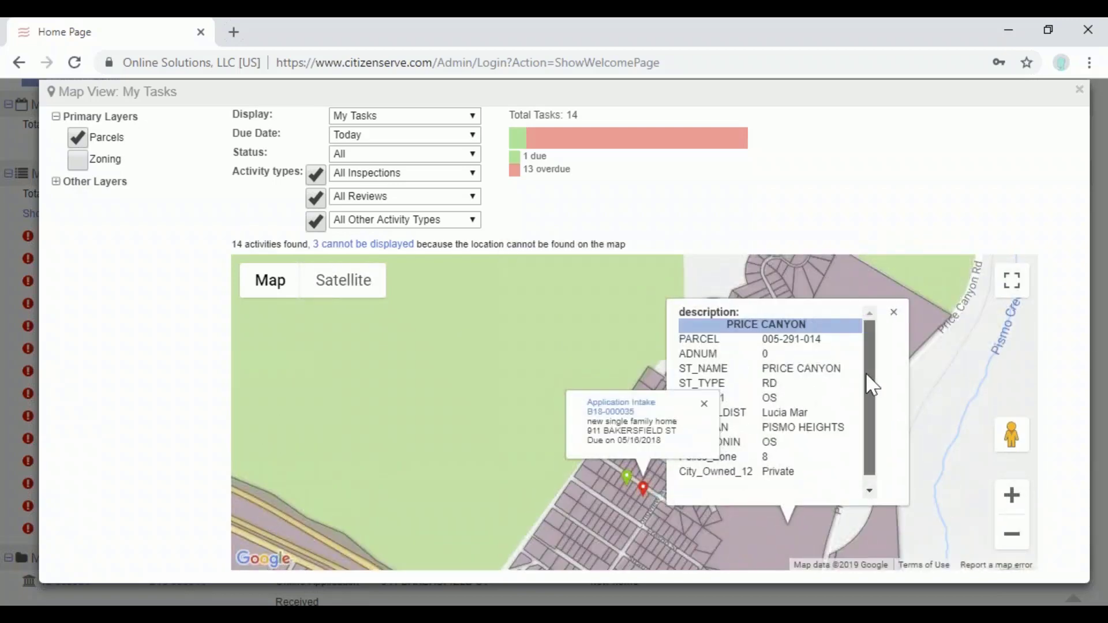
pyautogui.scroll(-2, 865, 375)
pyautogui.click(892, 314)
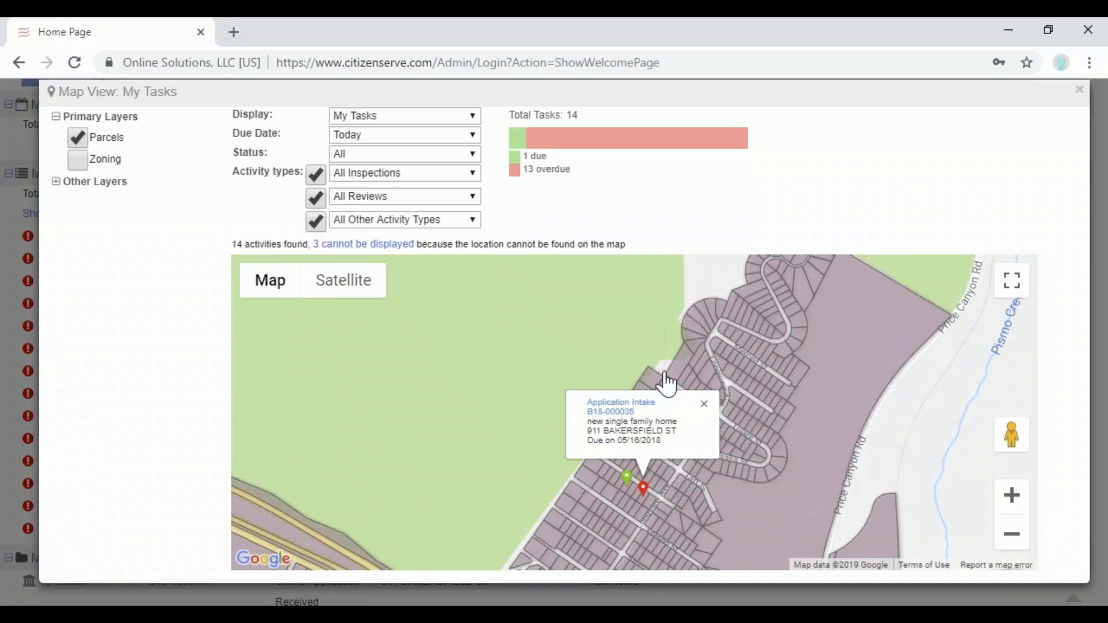
pyautogui.click(358, 289)
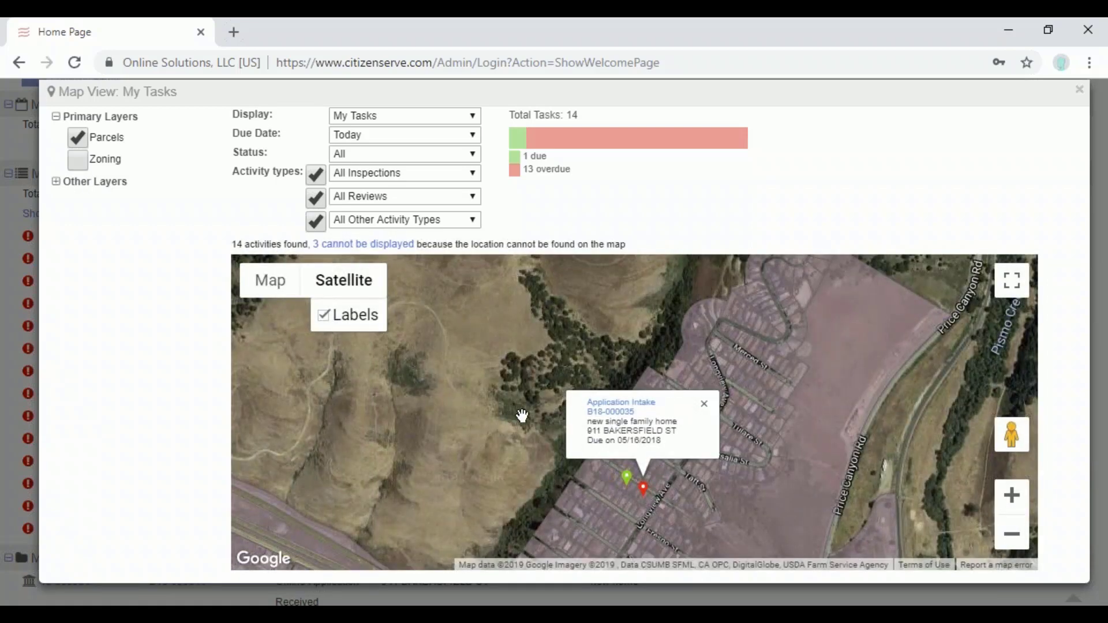
pyautogui.click(78, 138)
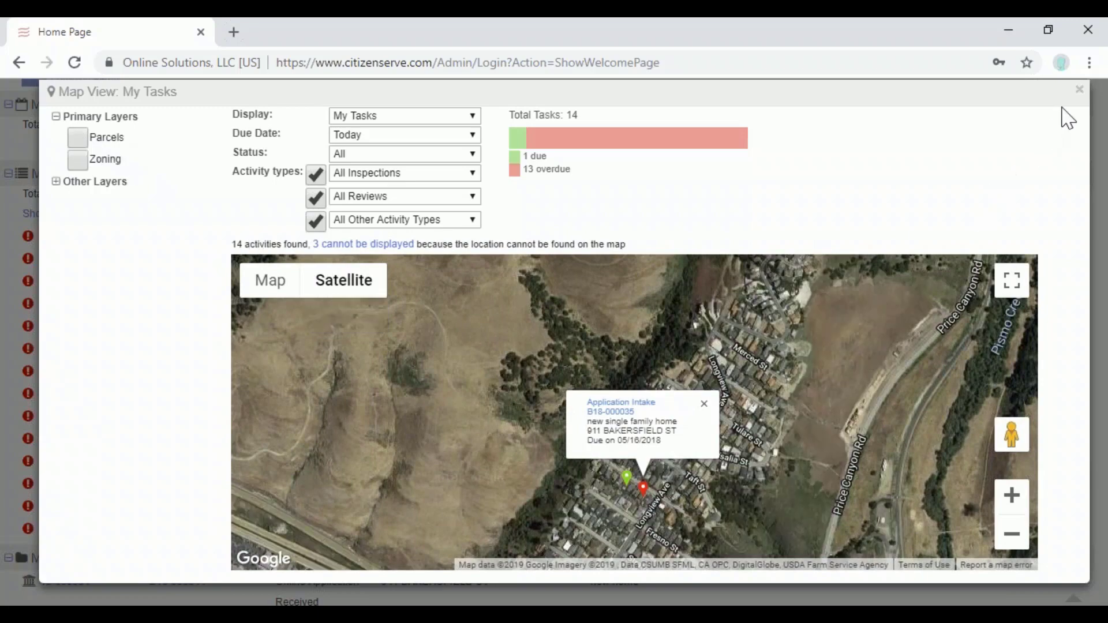
# - Close the task map and collapse My Recent Files so the 14 pending tasks show
pyautogui.click(1077, 93)
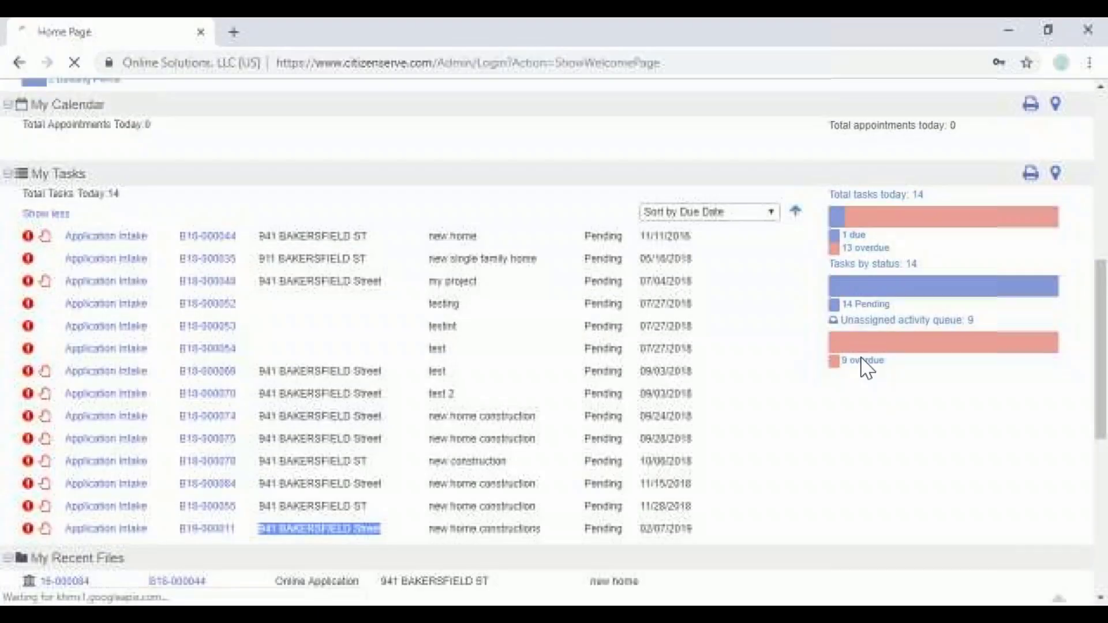
pyautogui.scroll(-2, 819, 502)
pyautogui.scroll(-8, 767, 502)
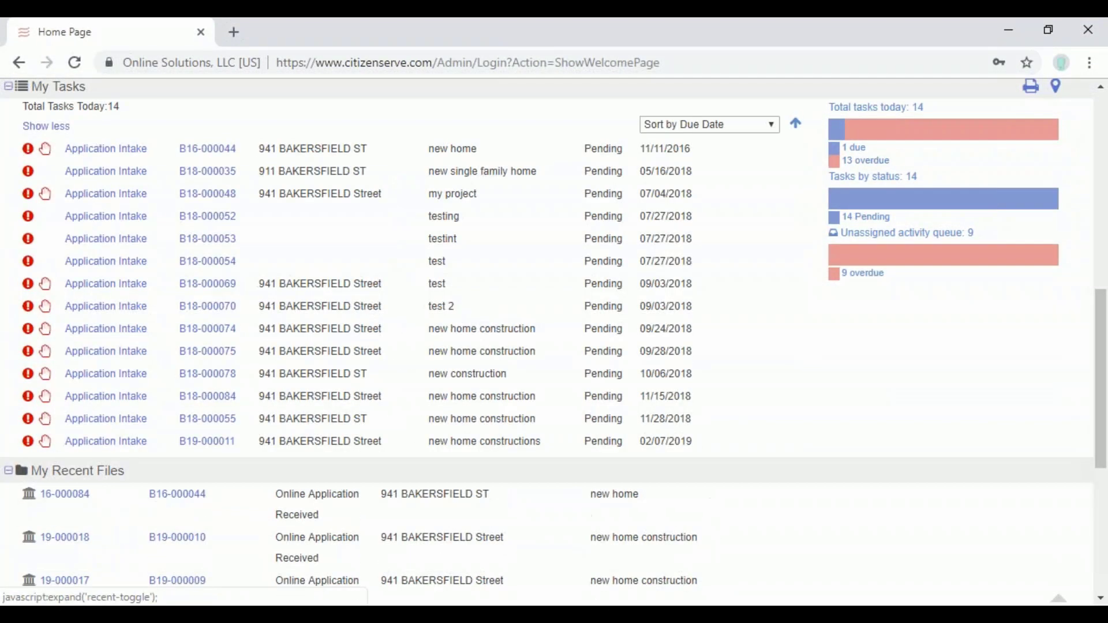
pyautogui.click(9, 480)
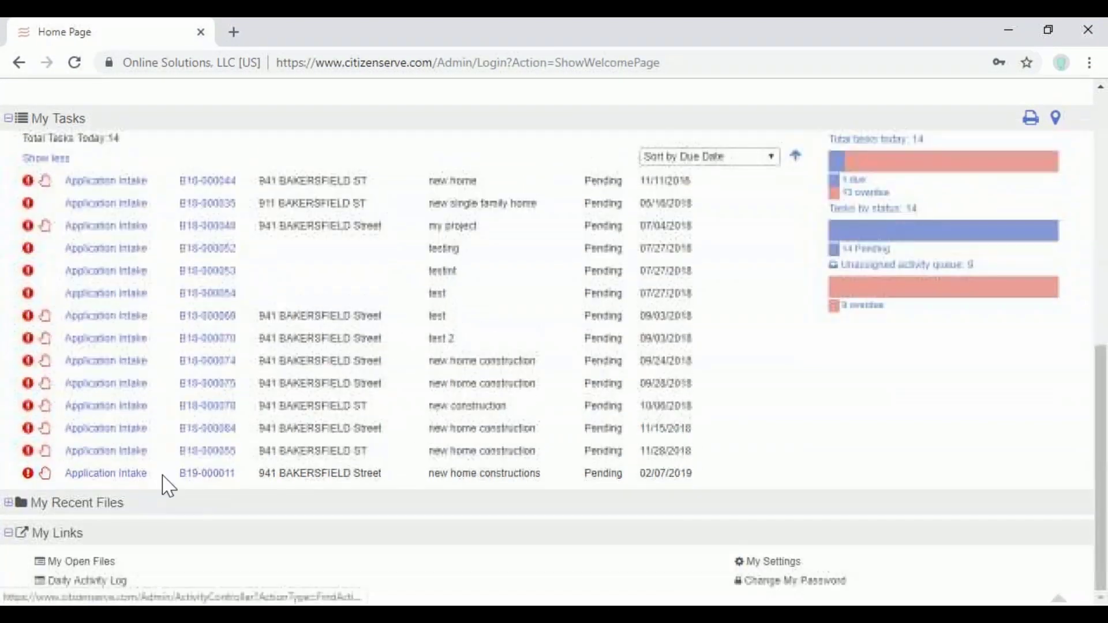
pyautogui.click(9, 502)
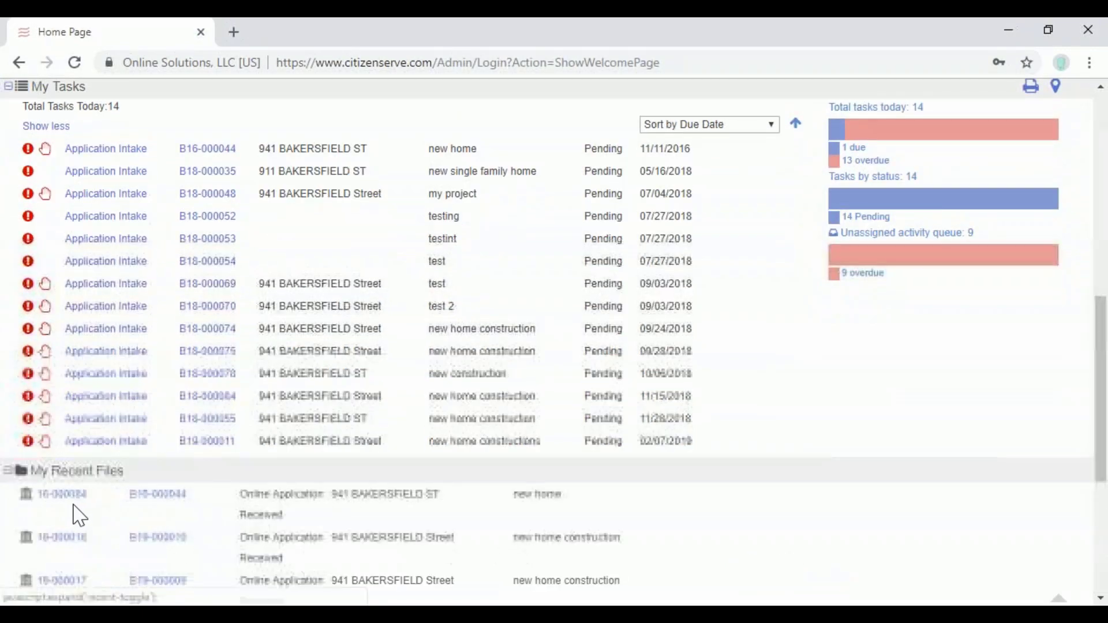
pyautogui.scroll(-6, 75, 514)
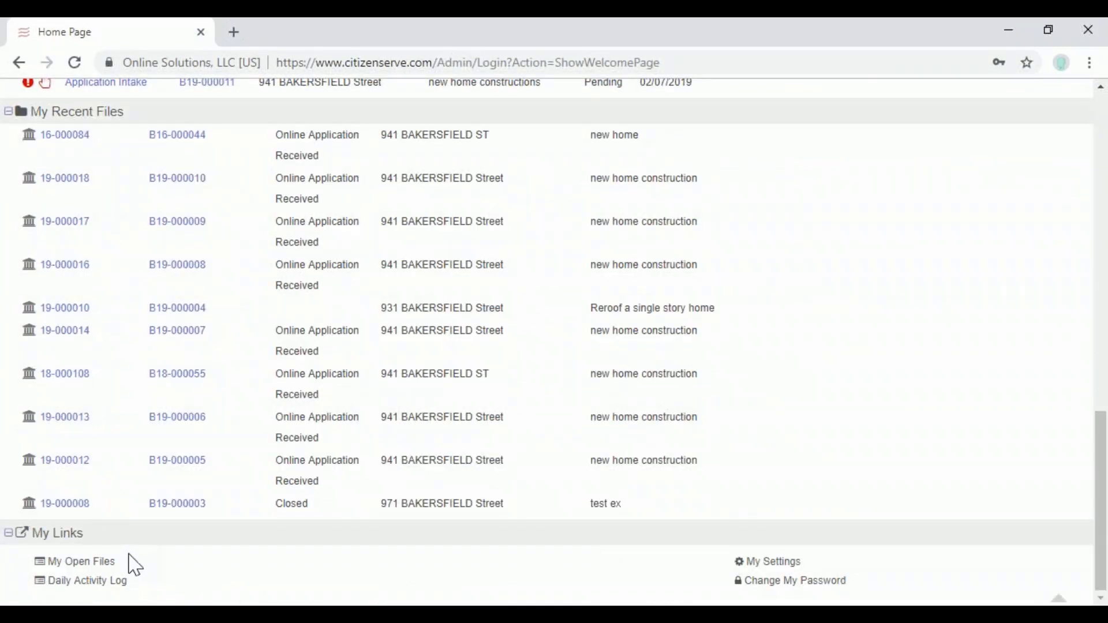
pyautogui.click(8, 112)
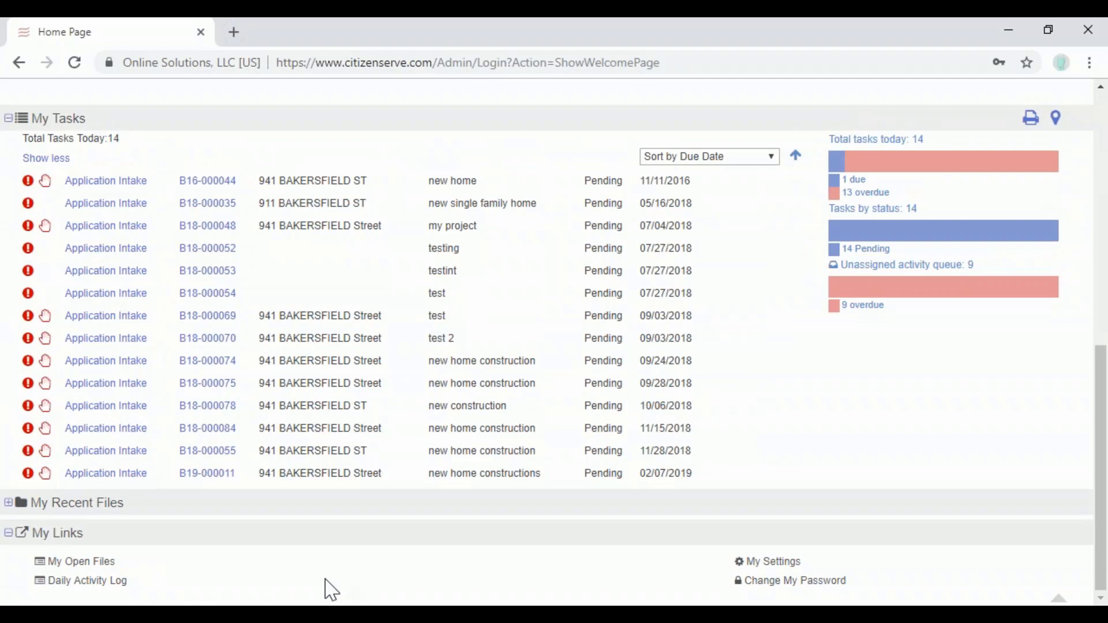
pyautogui.scroll(3, 897, 426)
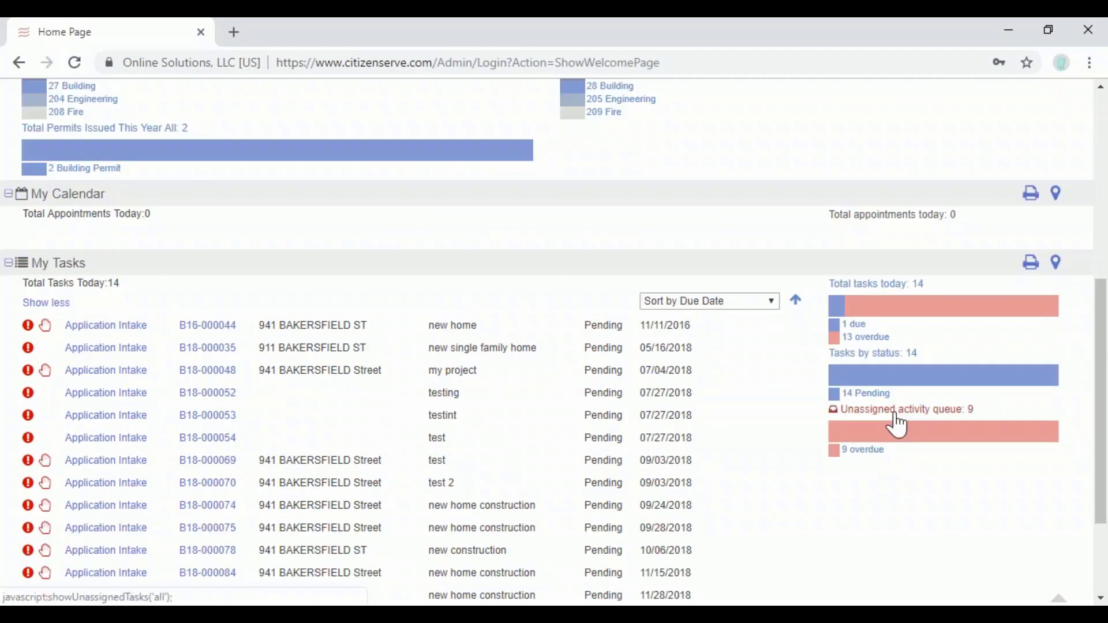
# - Open the Unassigned Activity Queue and toggle Assign to Me on B18-000035 and B18-000032 on and off
pyautogui.click(895, 416)
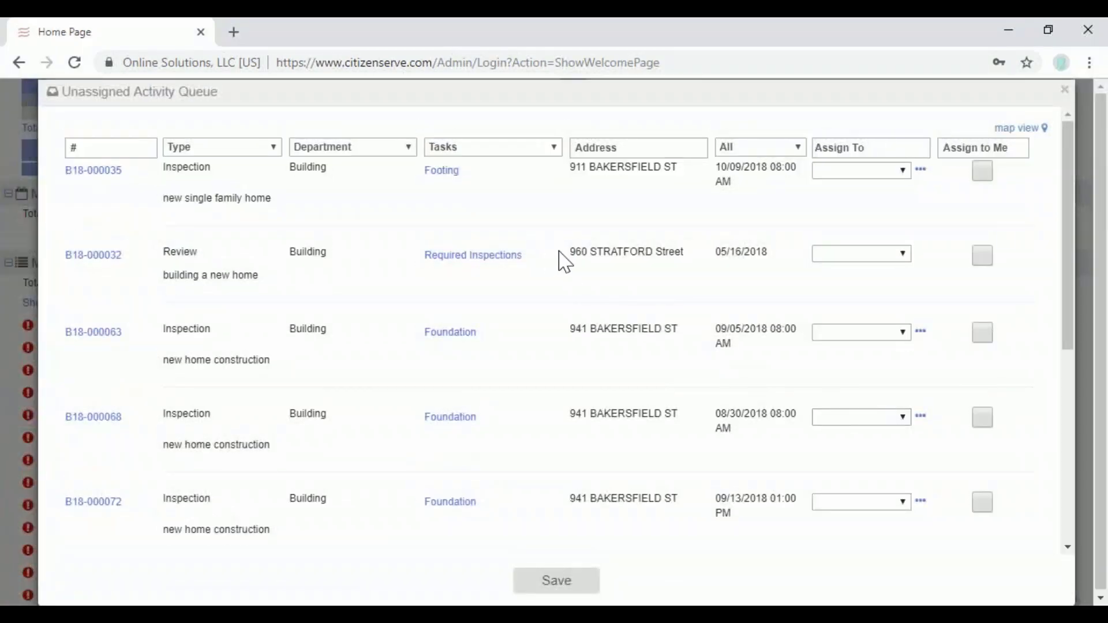
pyautogui.click(982, 171)
pyautogui.click(982, 255)
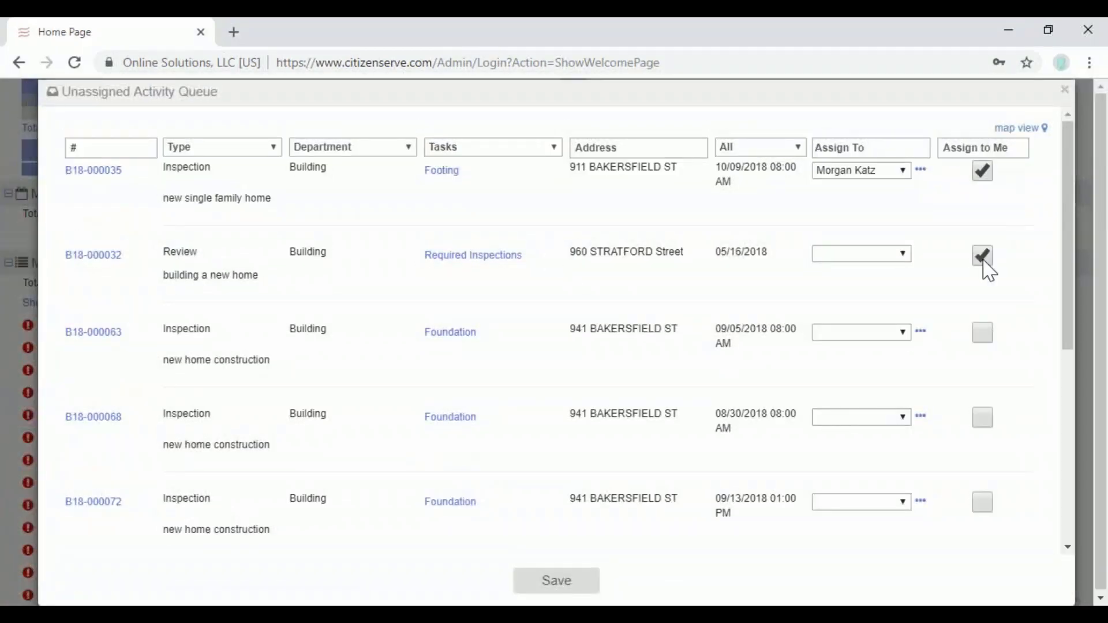
pyautogui.click(982, 172)
pyautogui.click(988, 260)
# - Try assigning review B18-000032 to another inspector, then clear its assignee back to blank
pyautogui.click(848, 254)
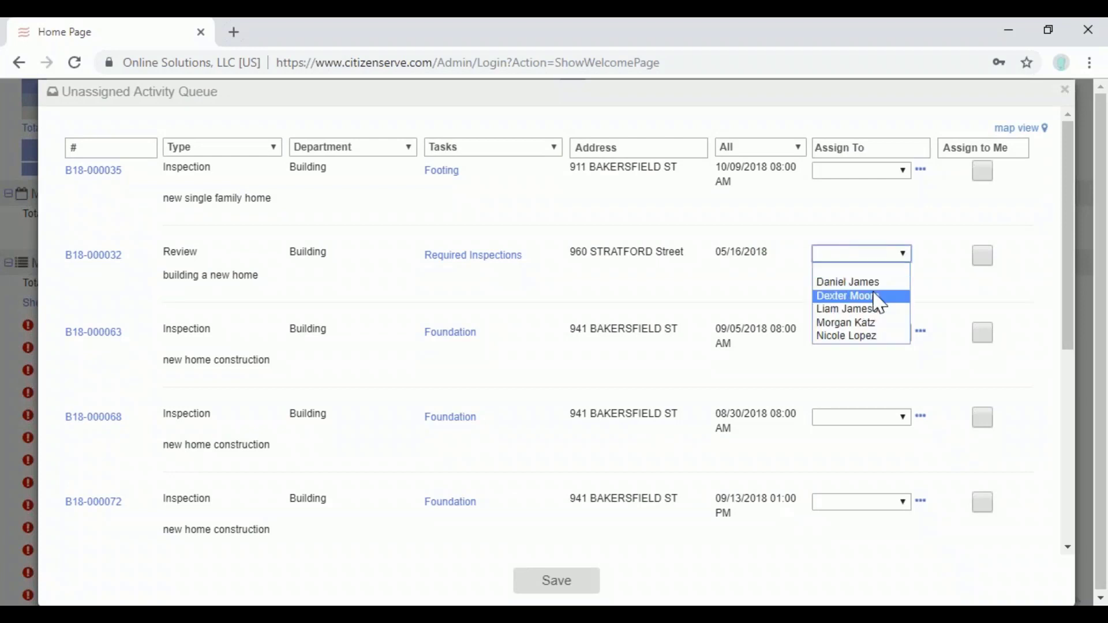
pyautogui.click(873, 296)
pyautogui.click(886, 257)
pyautogui.click(889, 267)
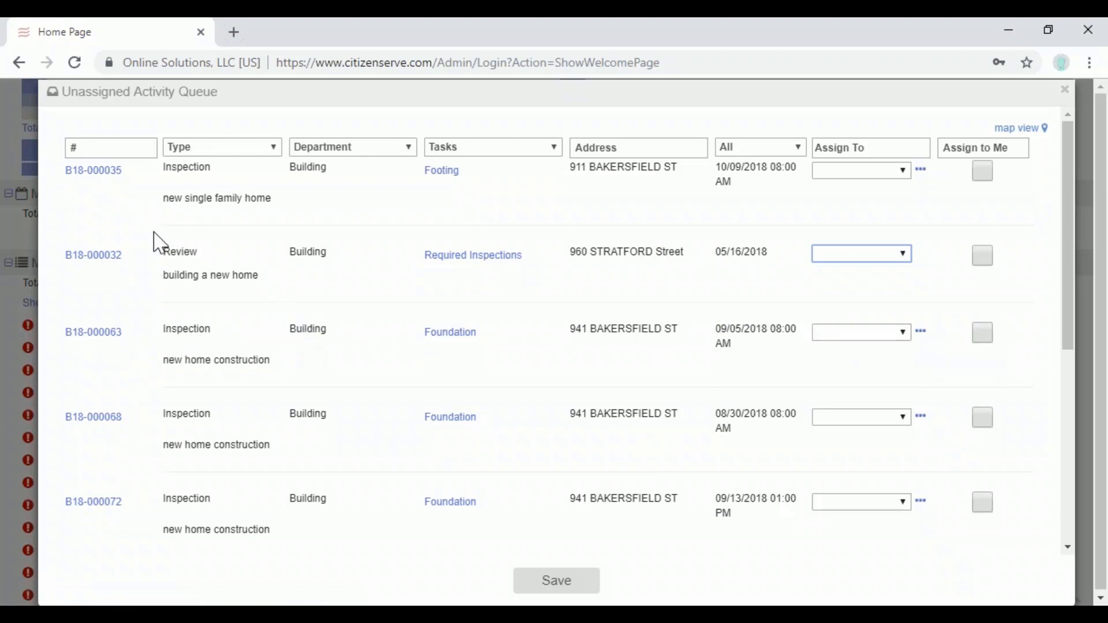
pyautogui.moveTo(162, 252); pyautogui.dragTo(202, 253)
pyautogui.moveTo(163, 330); pyautogui.dragTo(215, 334)
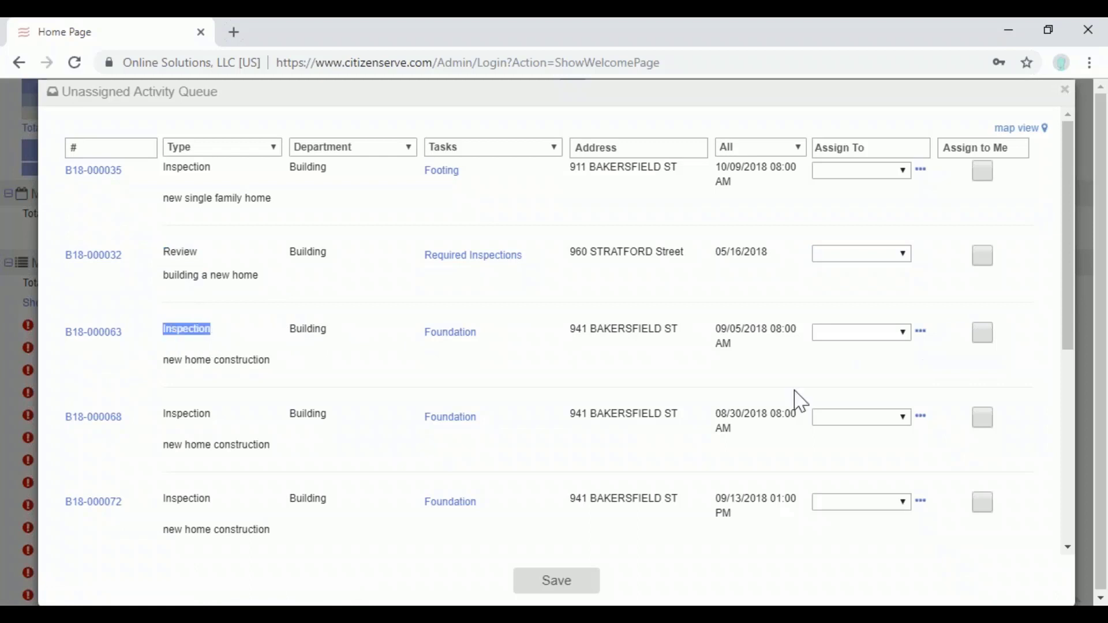
# - View the appointment calendar for B18-000063 with Building Inspectors calendars, then close it
pyautogui.click(923, 334)
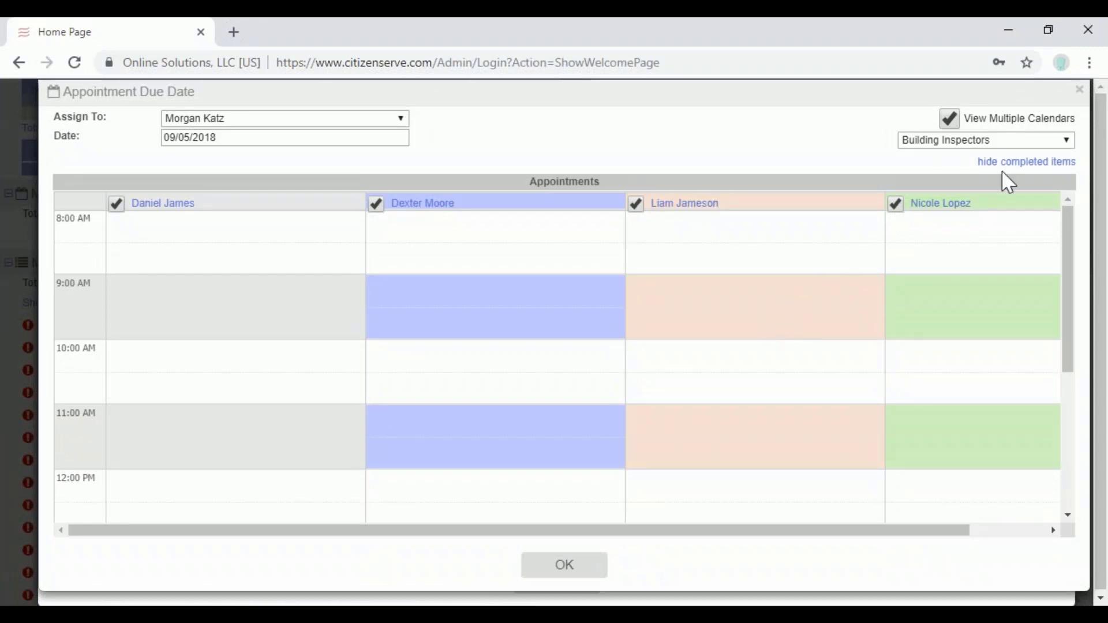
pyautogui.click(1014, 141)
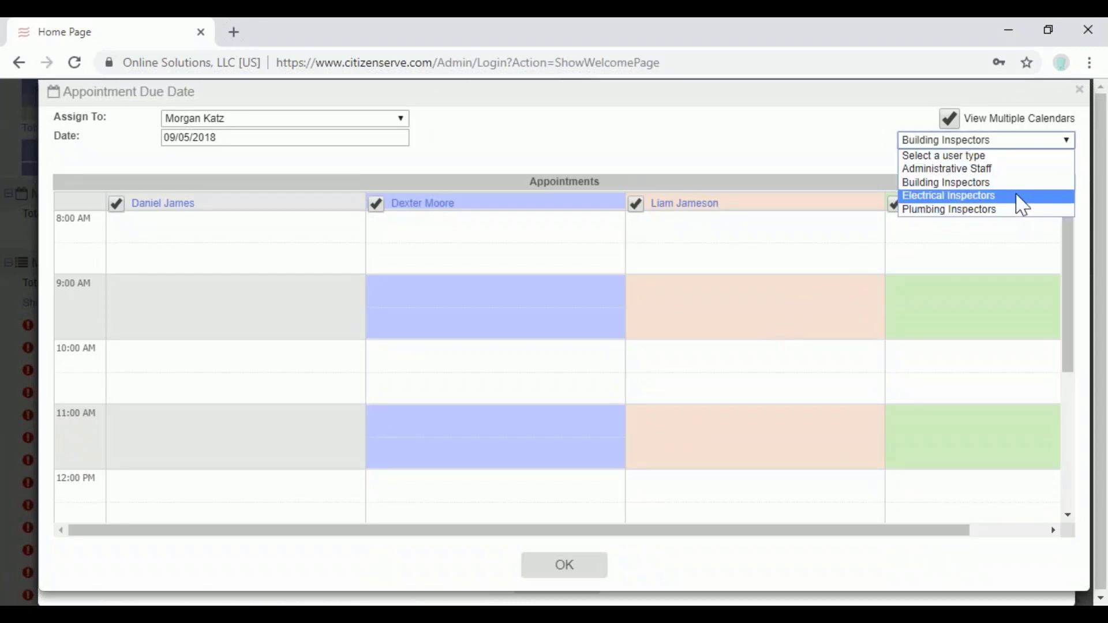
pyautogui.click(1006, 182)
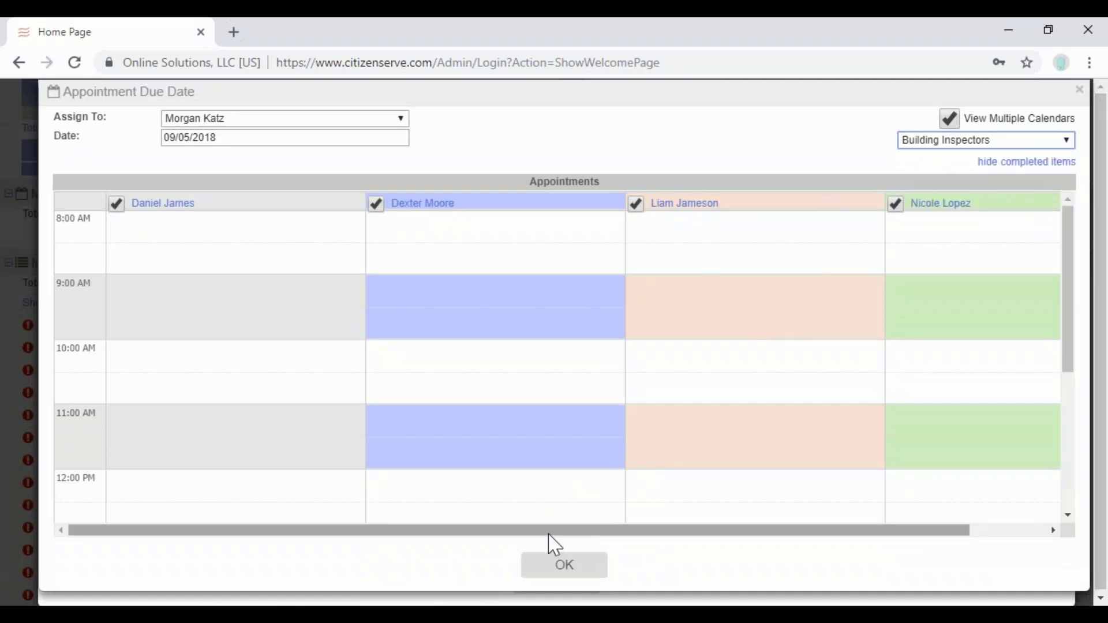
pyautogui.moveTo(549, 531); pyautogui.dragTo(1015, 348)
pyautogui.moveTo(1069, 277); pyautogui.dragTo(1002, 264)
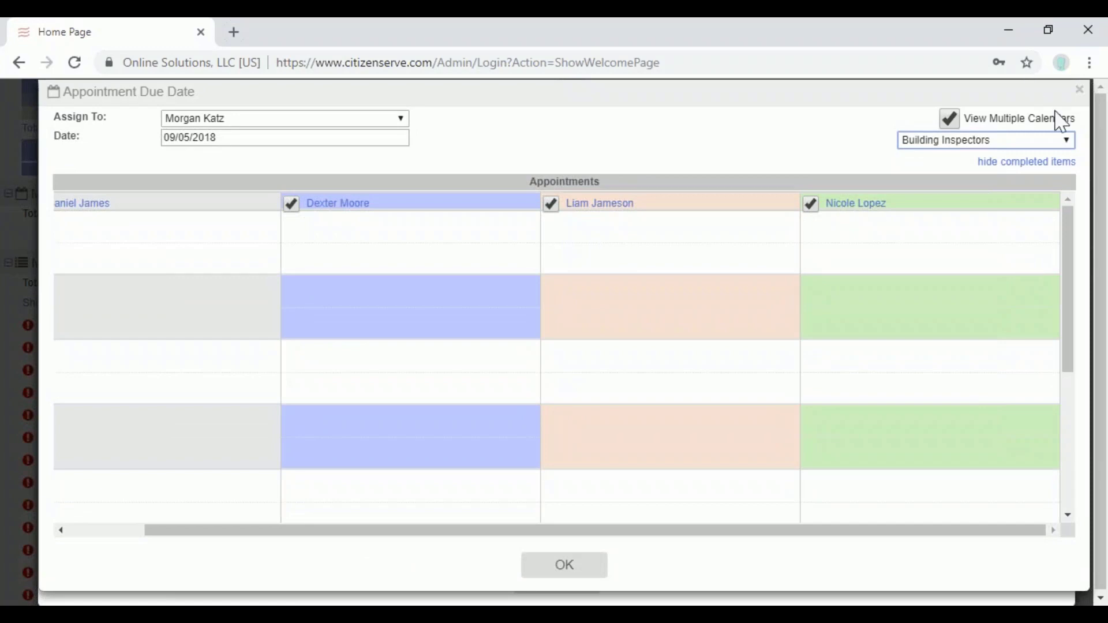
pyautogui.click(1079, 90)
# - Toggle Assign to Me on review B18-000032 and back, leaving it unassigned, then close the queue
pyautogui.scroll(-1, 738, 370)
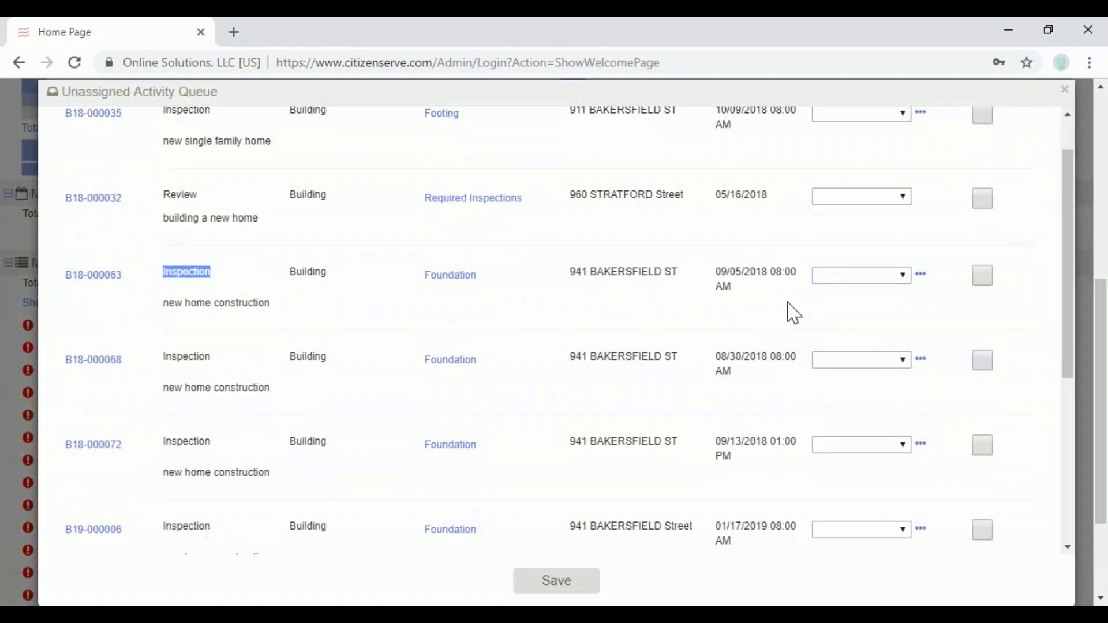
pyautogui.scroll(1, 825, 306)
pyautogui.click(981, 260)
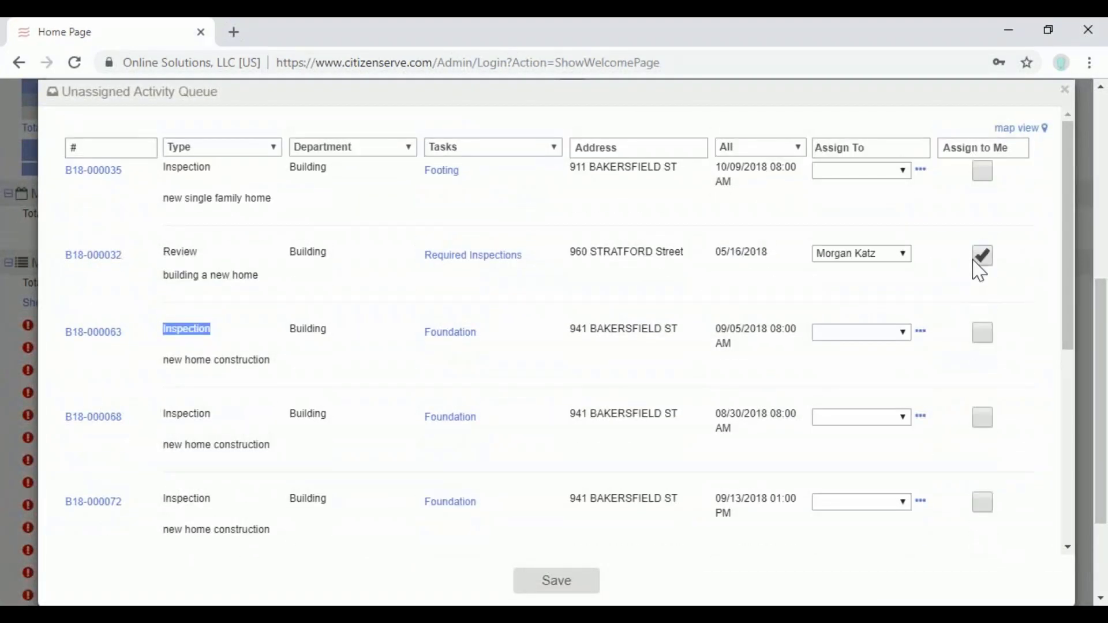
pyautogui.click(980, 258)
pyautogui.click(879, 255)
pyautogui.click(882, 269)
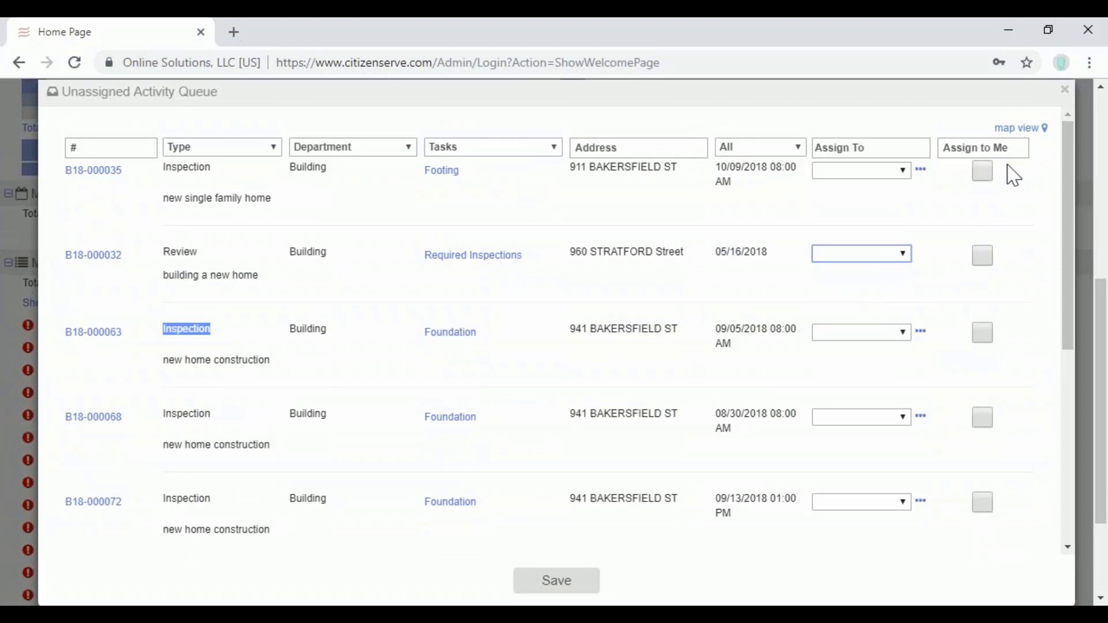
pyautogui.click(1064, 89)
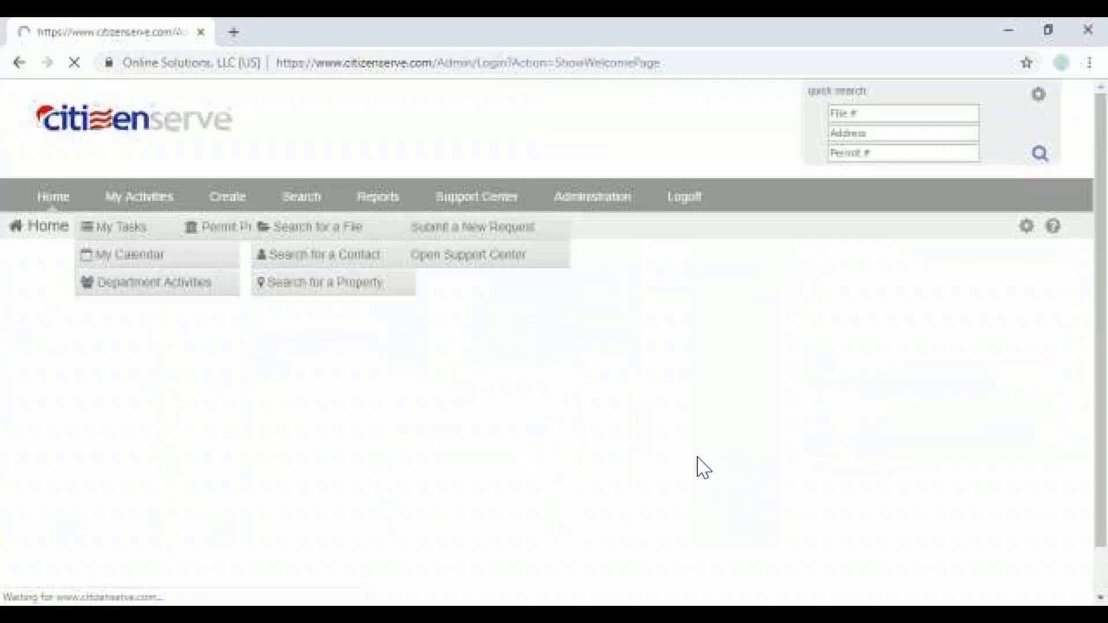
# - Open permit B19-000011 from My Tasks, then return to the Home dashboard via the logo
pyautogui.scroll(-3, 698, 465)
pyautogui.scroll(3, 697, 465)
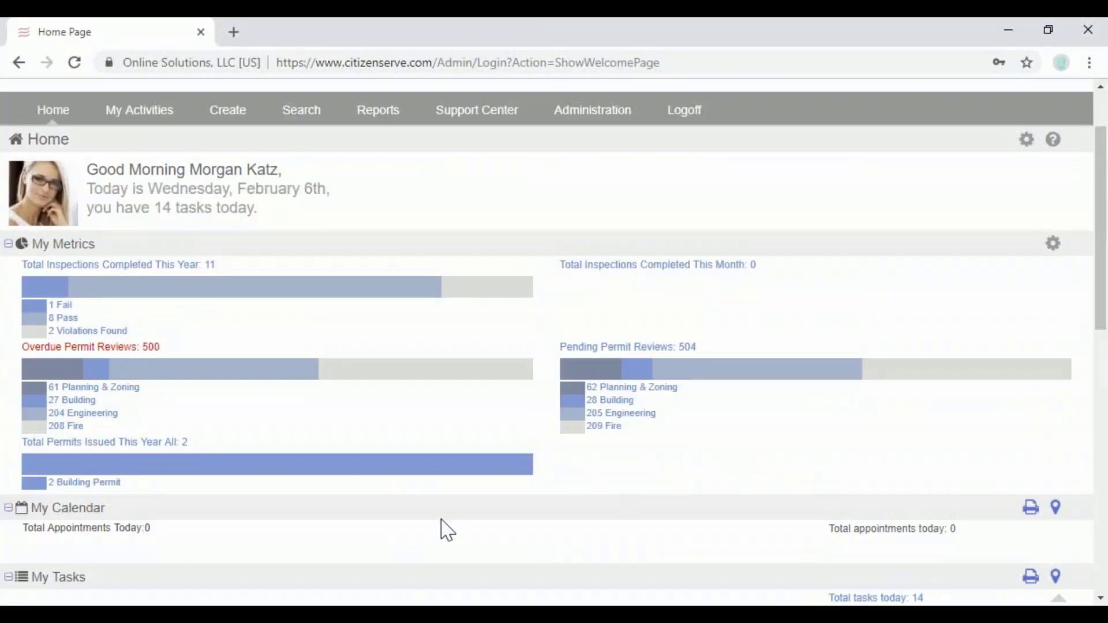
pyautogui.scroll(-1, 119, 482)
pyautogui.scroll(-8, 117, 480)
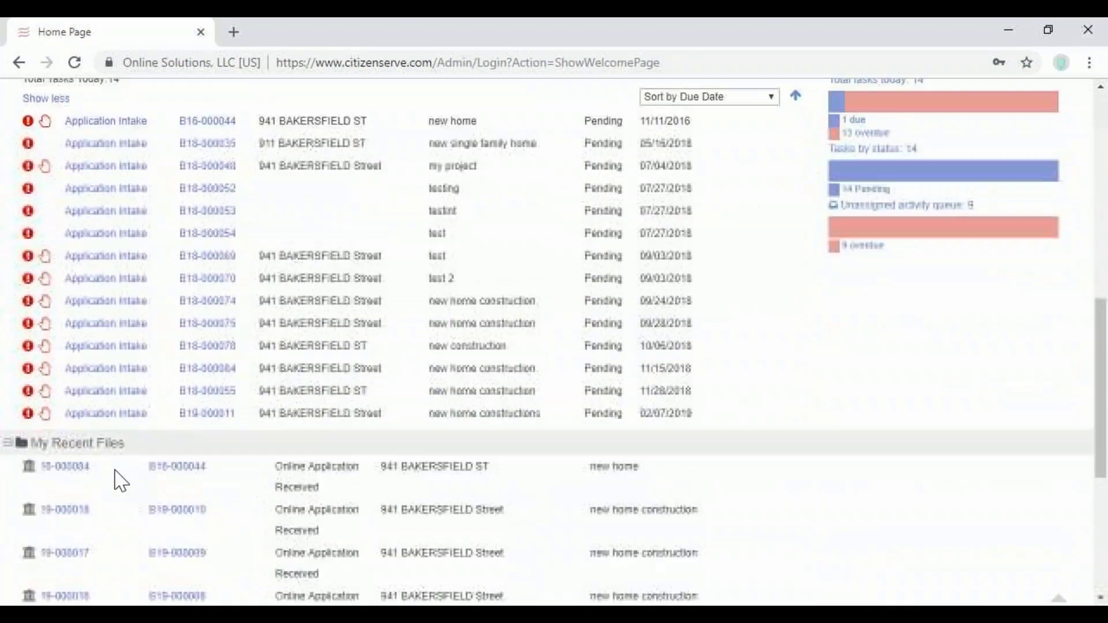
pyautogui.click(200, 417)
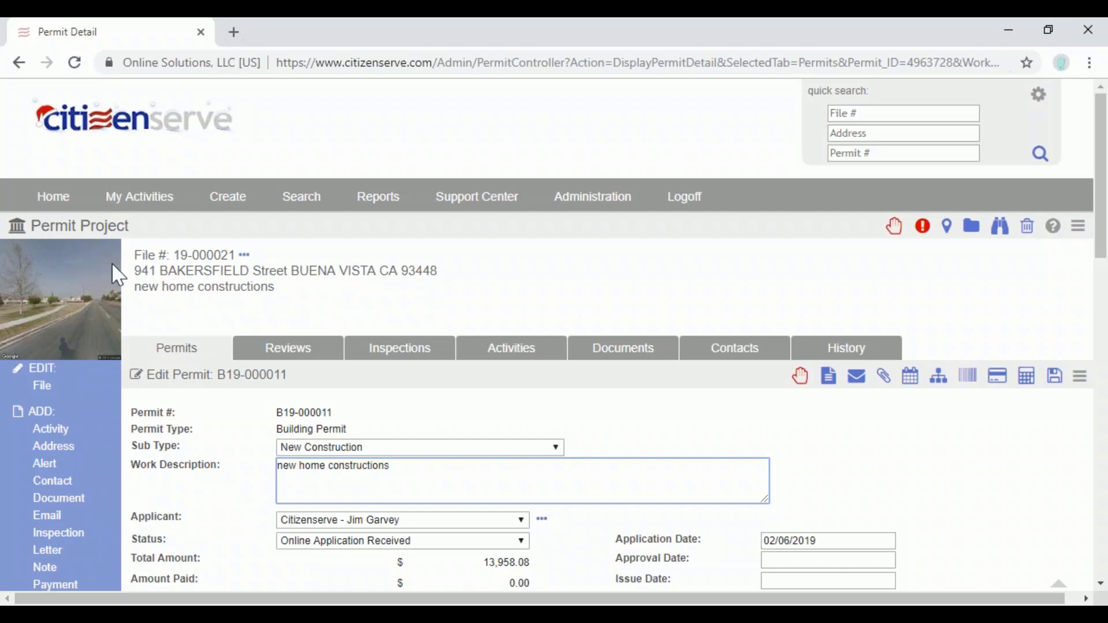
pyautogui.click(147, 127)
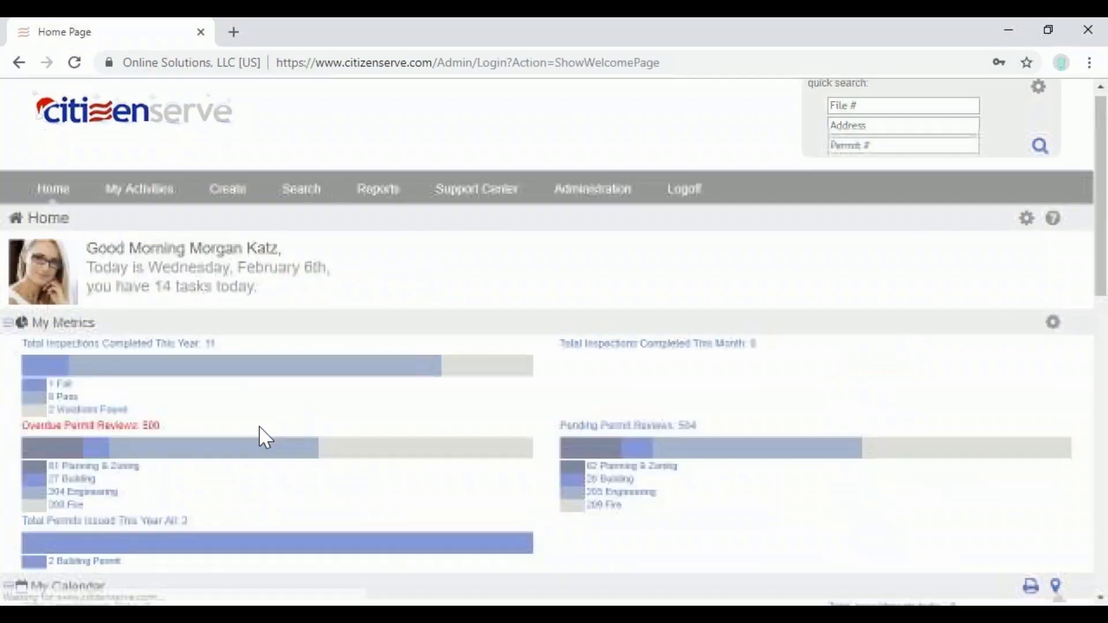
pyautogui.scroll(-8, 260, 437)
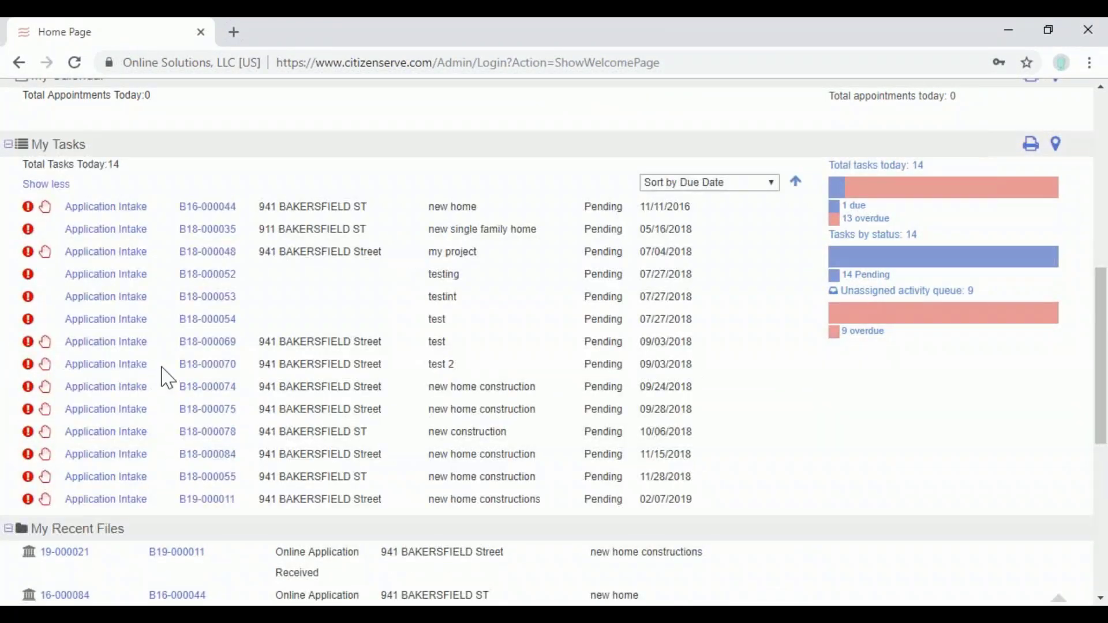
# - Review the B19-000011 task's alerts, including the dangerous dog and acme alerts, then close them
pyautogui.click(28, 499)
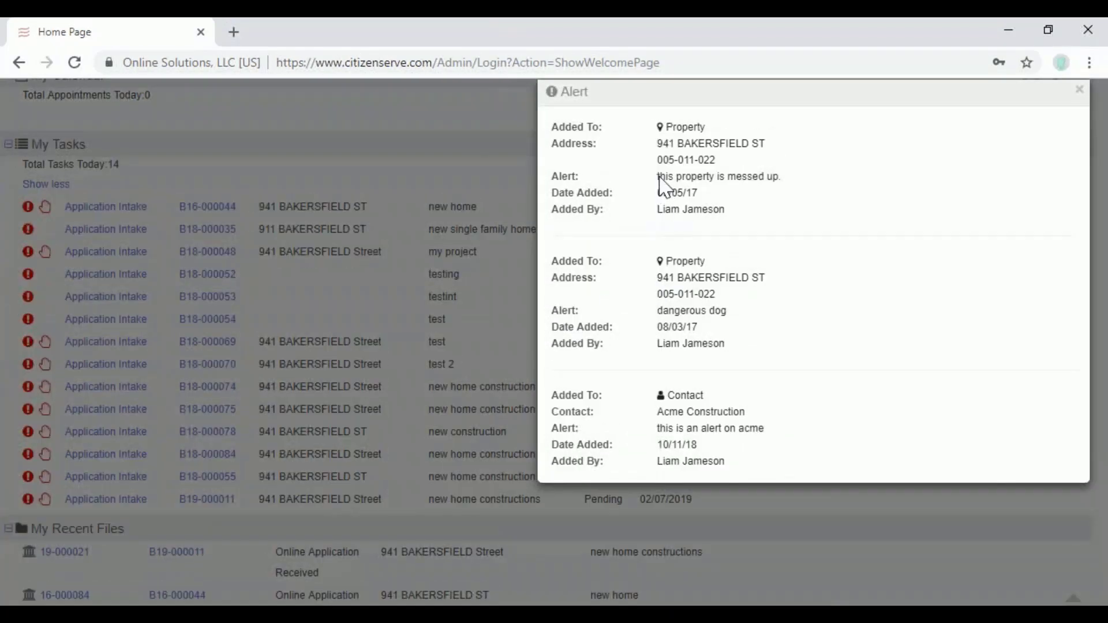
pyautogui.moveTo(660, 178); pyautogui.dragTo(779, 180)
pyautogui.moveTo(663, 312); pyautogui.dragTo(746, 317)
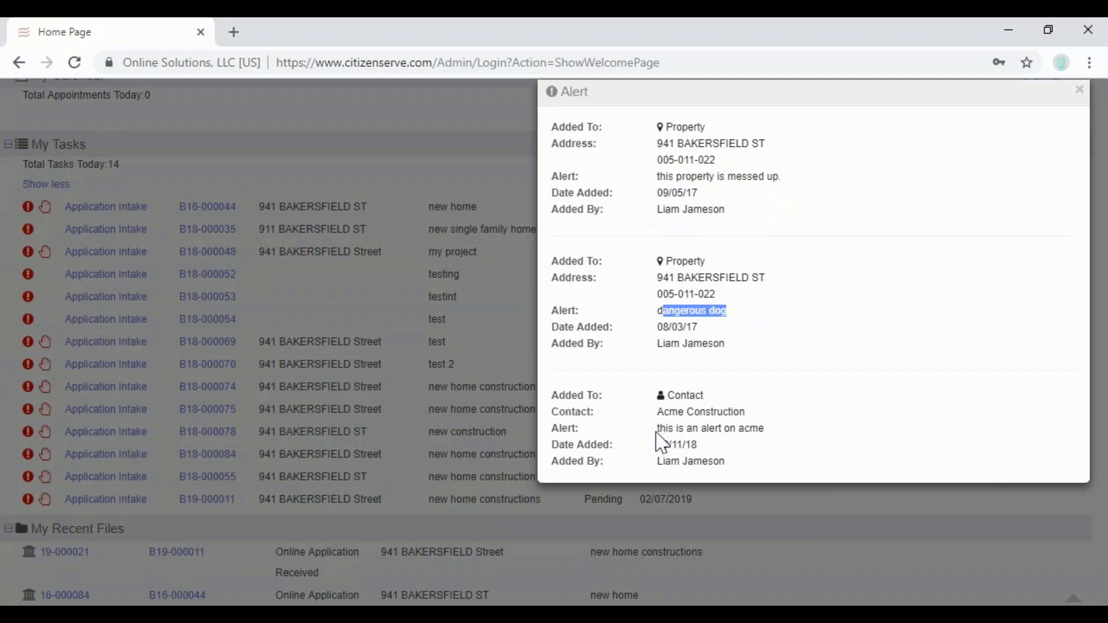
pyautogui.moveTo(658, 431); pyautogui.dragTo(776, 431)
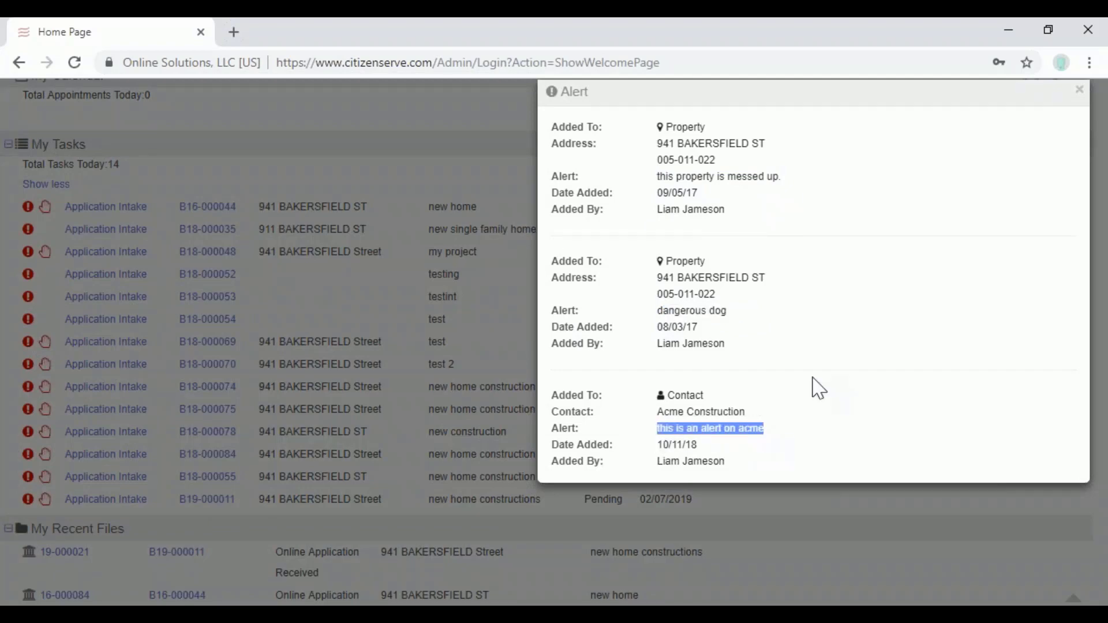
pyautogui.click(1079, 90)
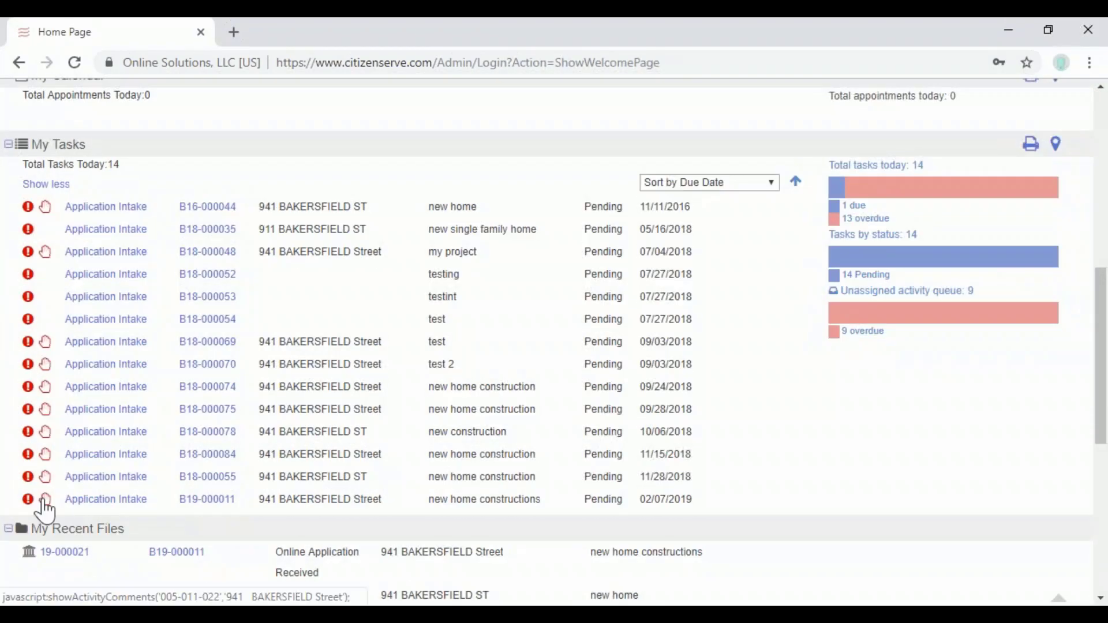
pyautogui.click(45, 499)
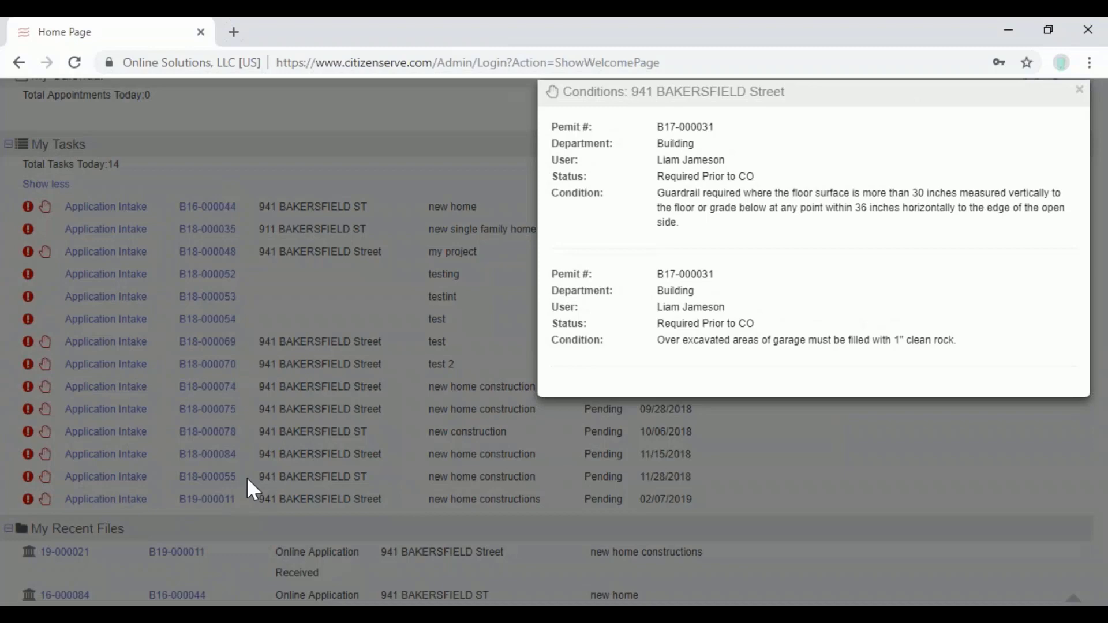
pyautogui.click(1080, 91)
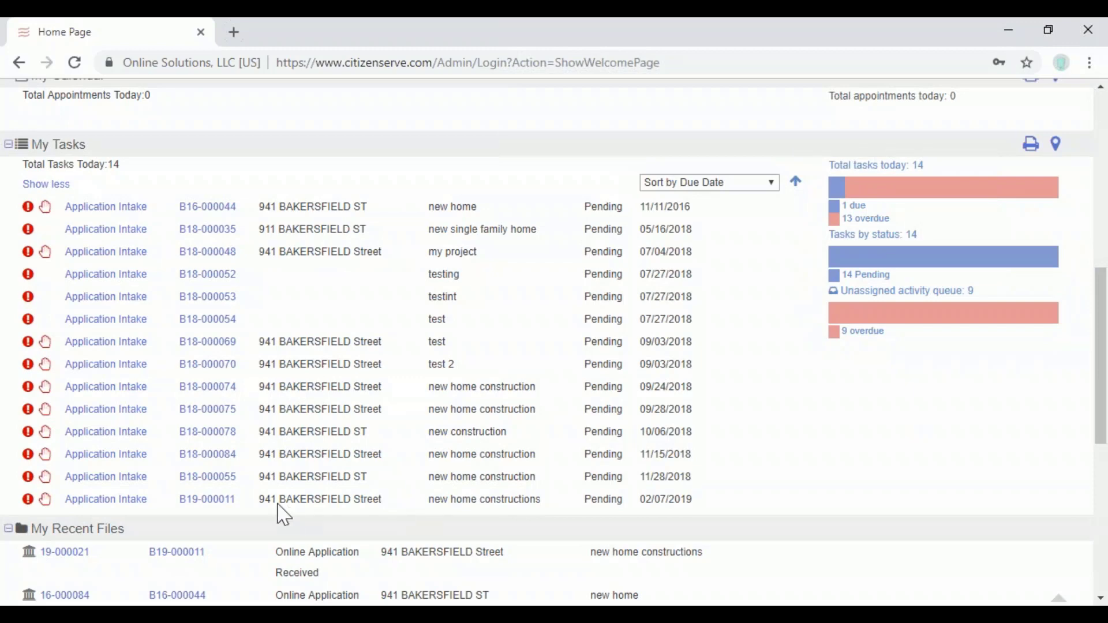
pyautogui.click(242, 501)
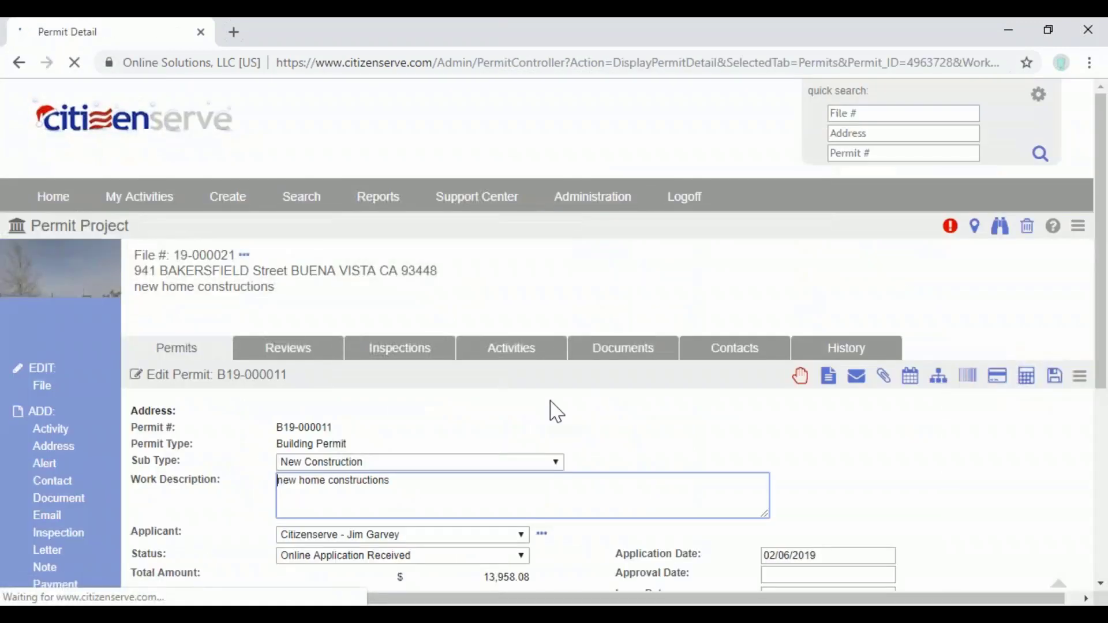
# - Scroll down the B19-000011 Permit Detail page to its contacts and Submittal Documents
pyautogui.scroll(-3, 556, 411)
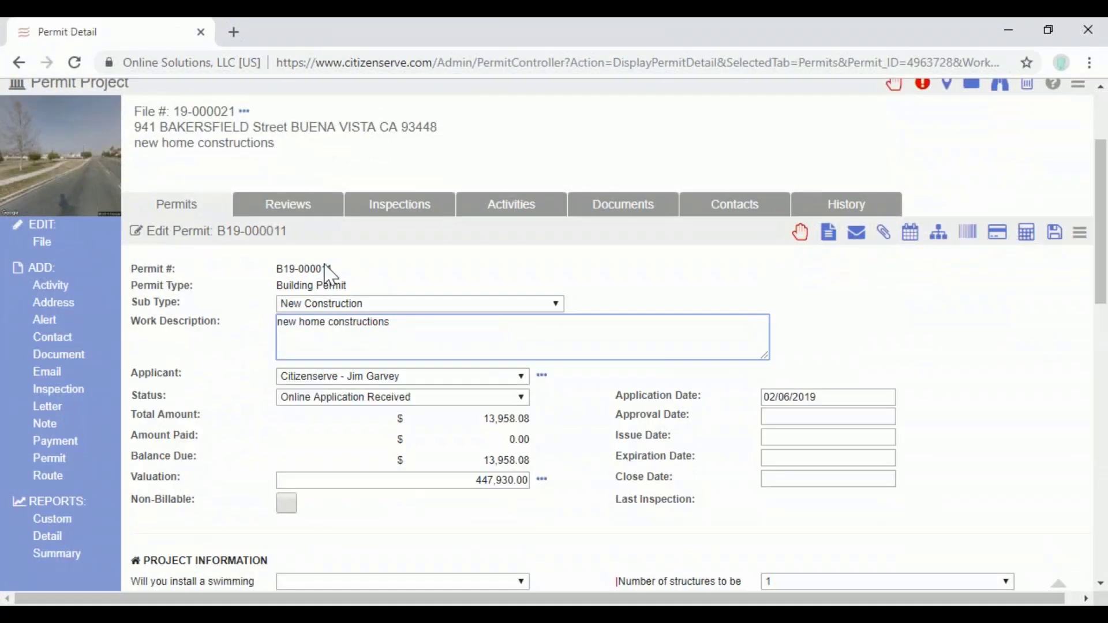
pyautogui.scroll(-5, 568, 351)
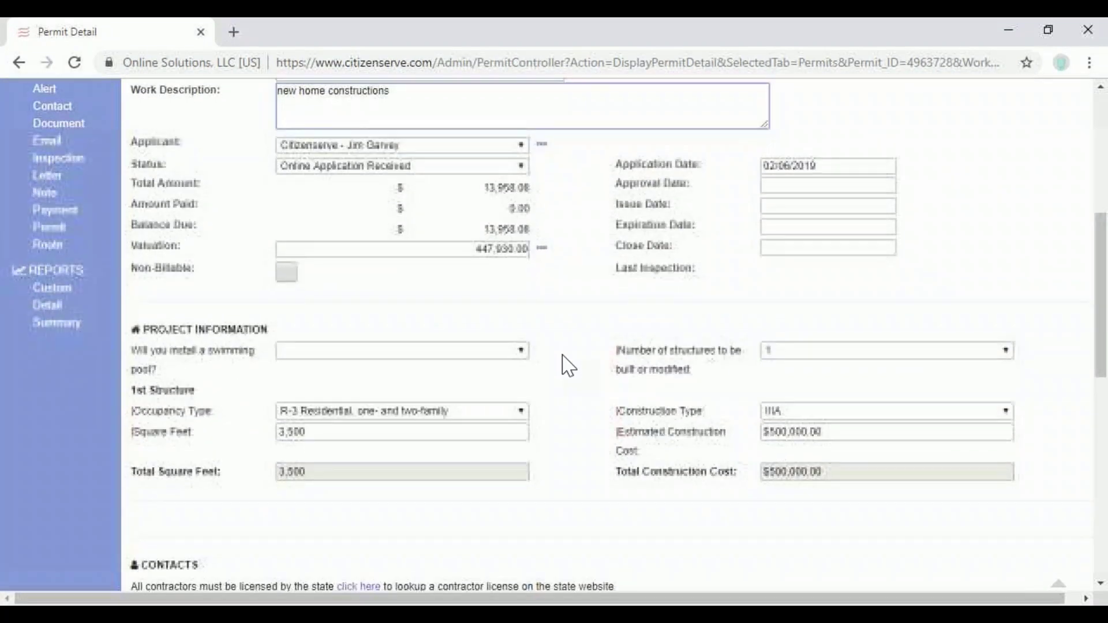
pyautogui.scroll(-1, 568, 365)
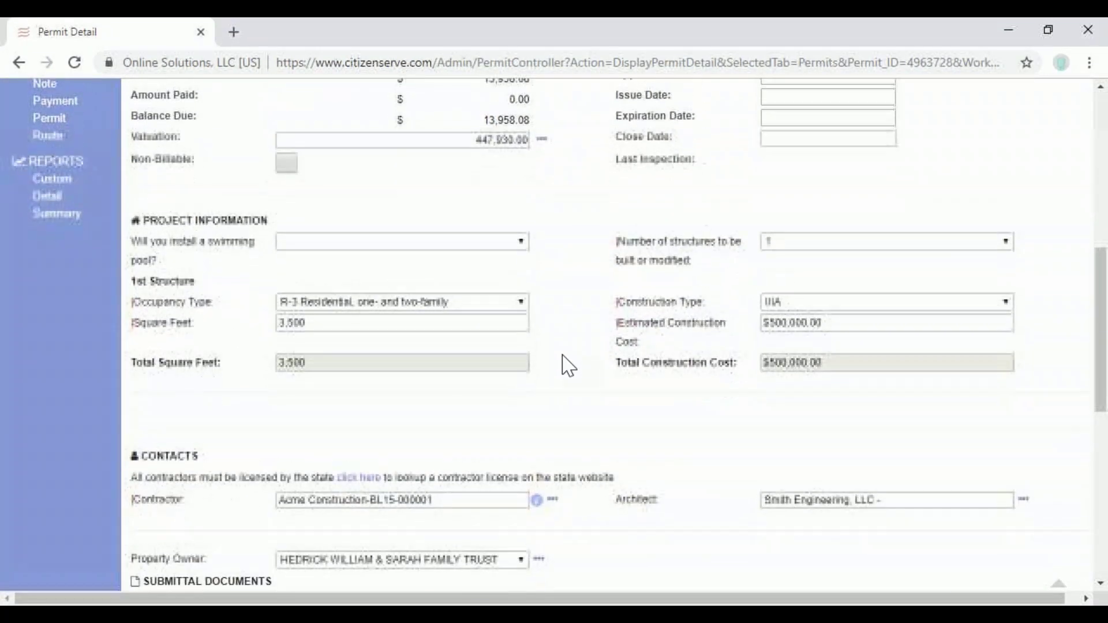
pyautogui.scroll(-1, 569, 365)
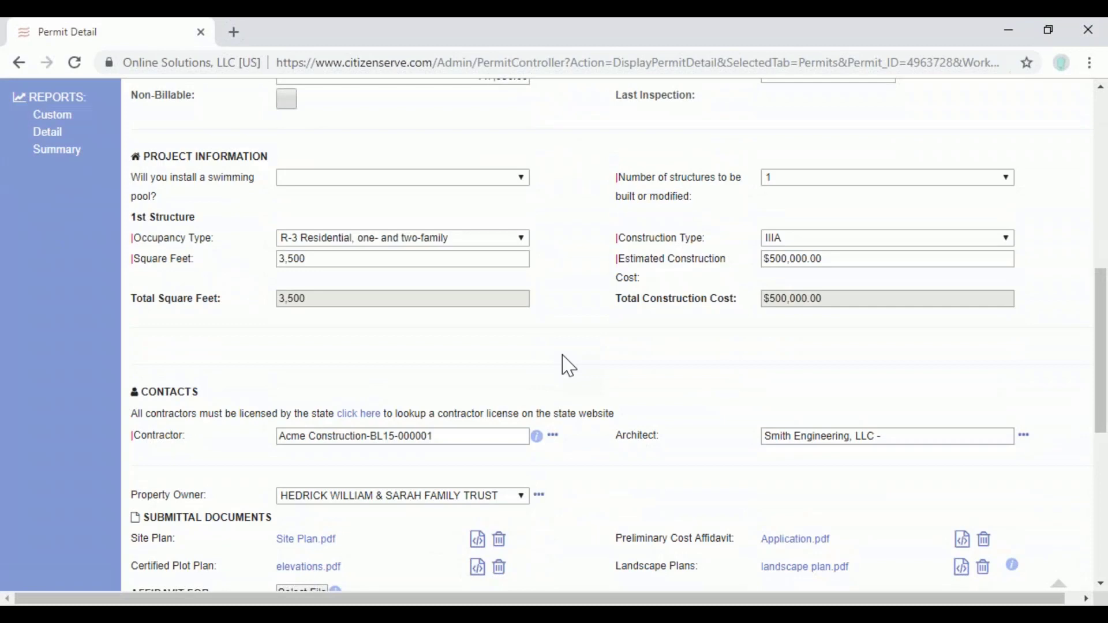
pyautogui.scroll(-1, 568, 366)
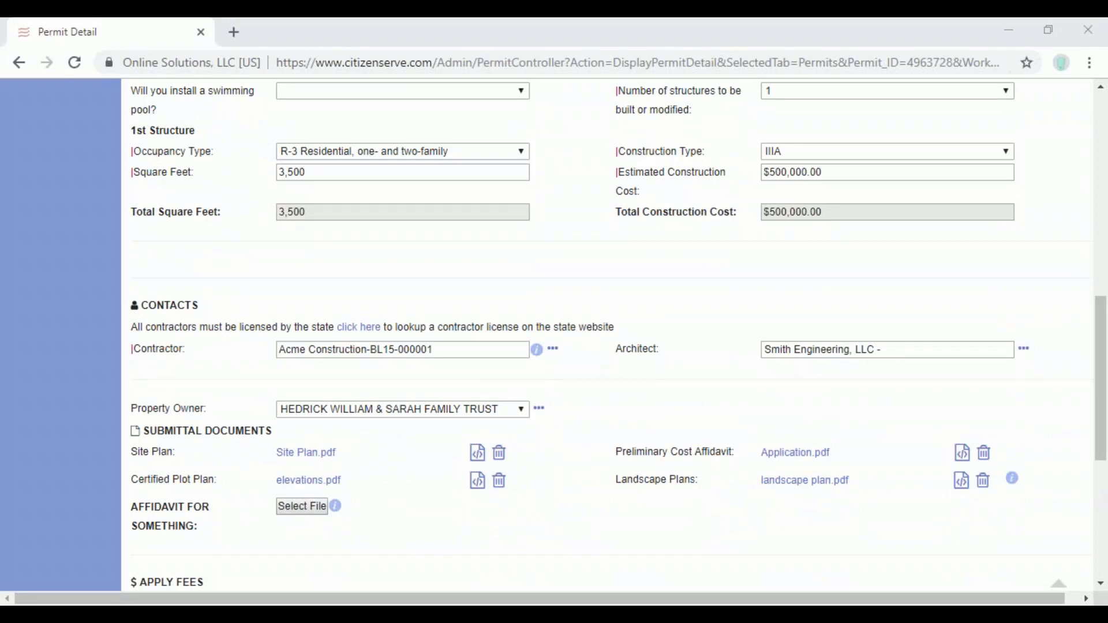
# - Load the copied test.citizenserve.com redesign permitpage.html address in a new Chrome tab
pyautogui.click(234, 31)
pyautogui.rightClick(265, 58)
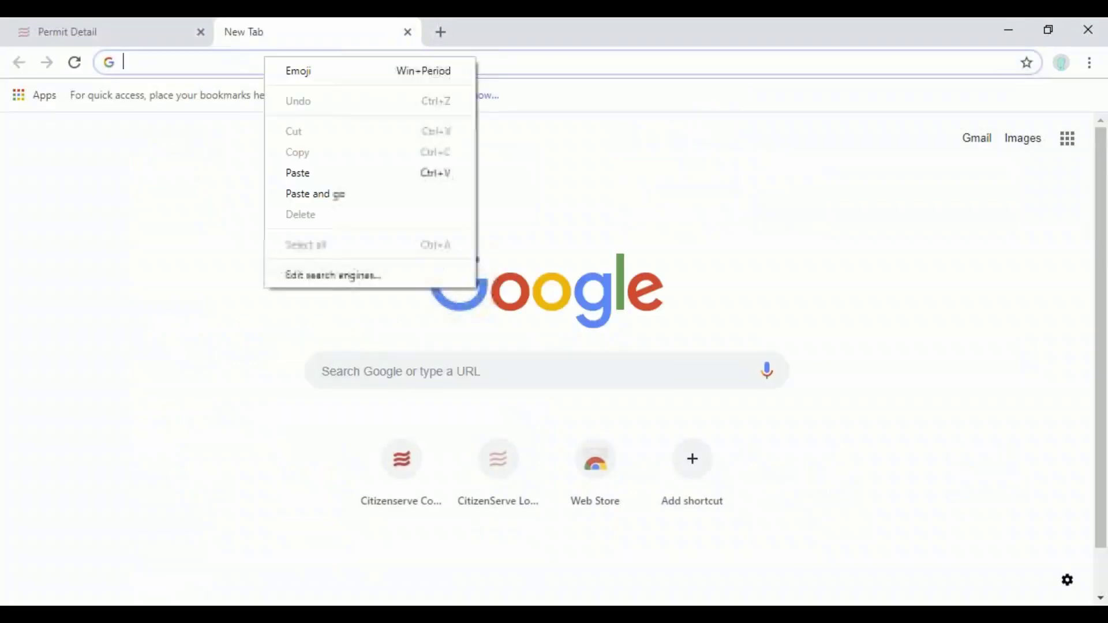
pyautogui.click(302, 174)
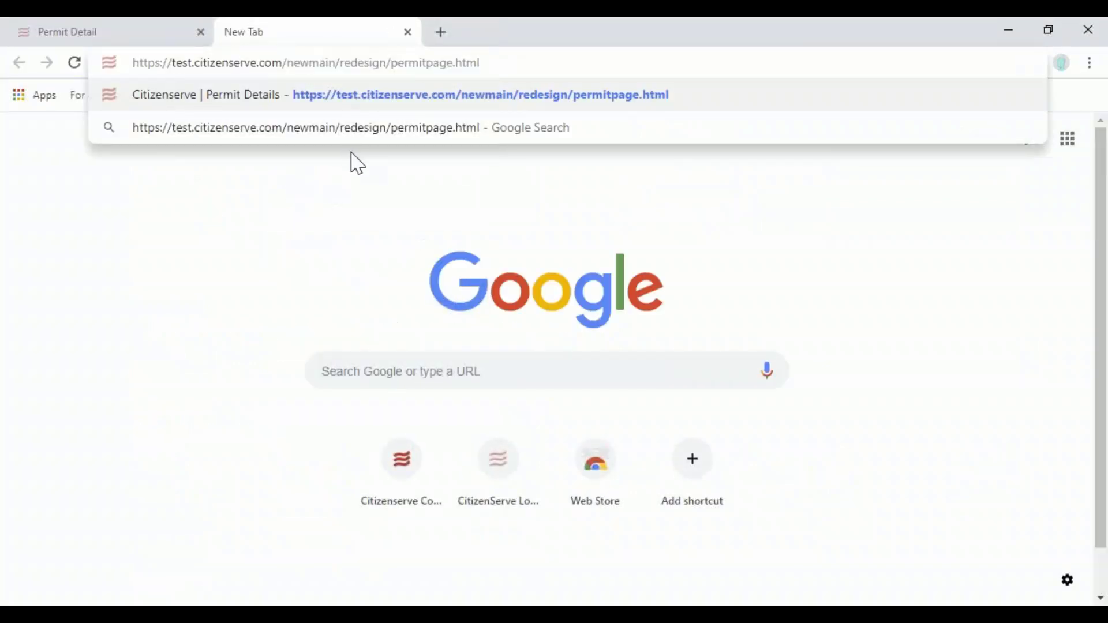
pyautogui.press('Return')
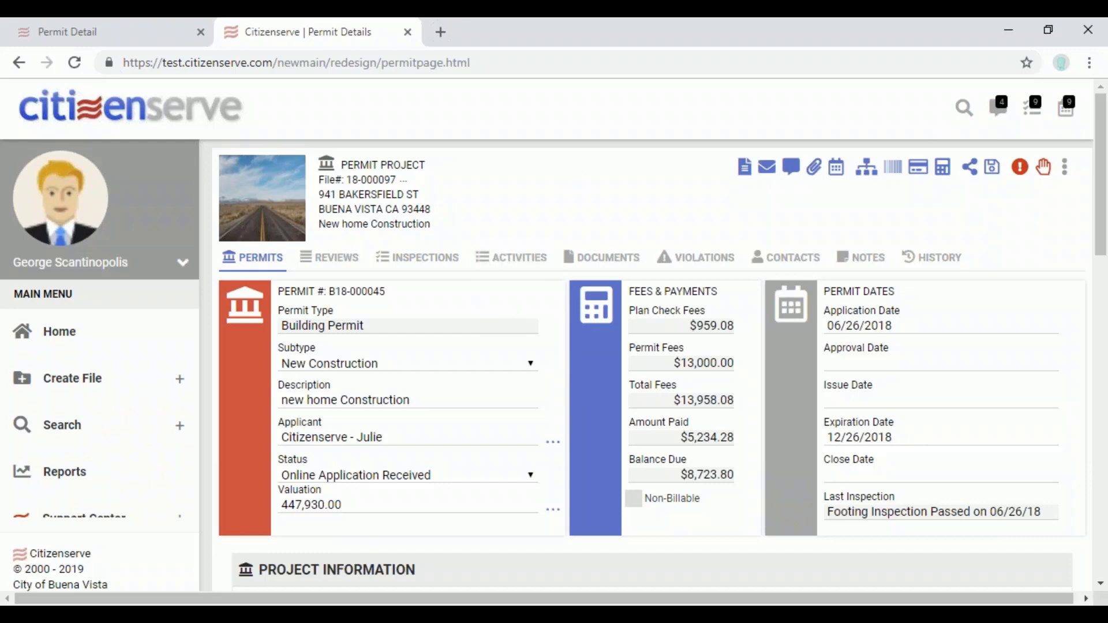
# - Restore the browser from full screen and make the window smaller and narrower
pyautogui.click(1048, 29)
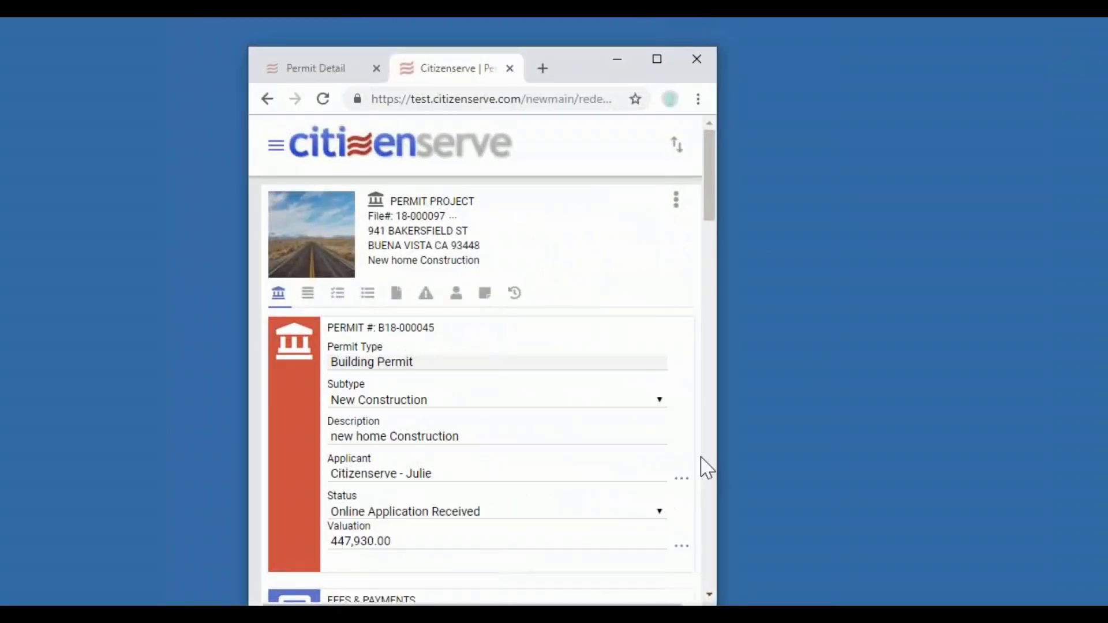
pyautogui.moveTo(717, 457); pyautogui.dragTo(658, 446)
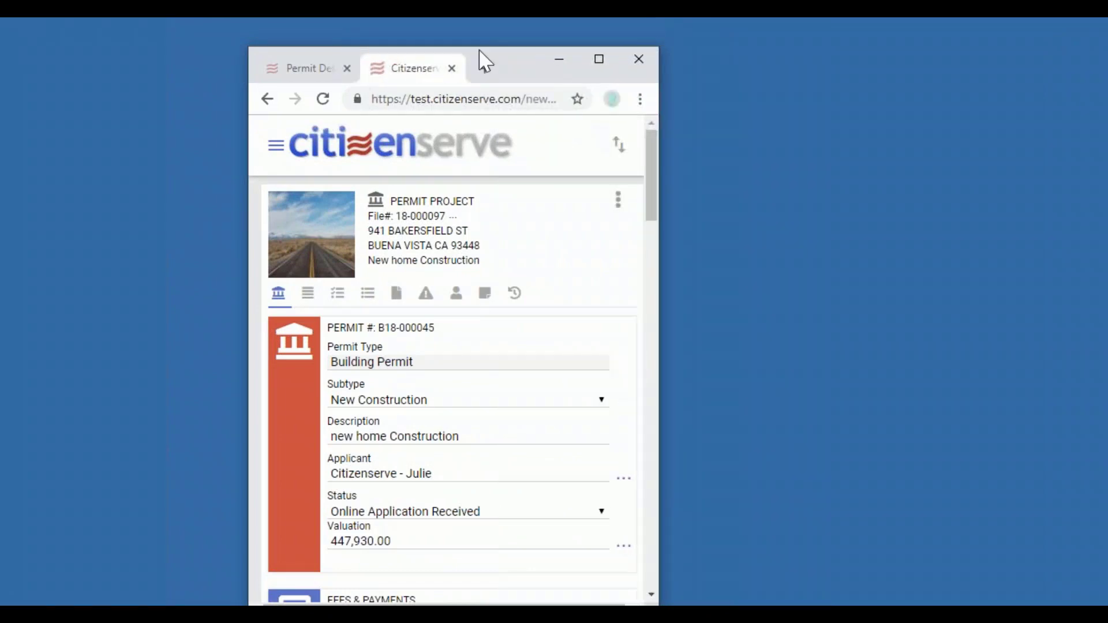
pyautogui.moveTo(507, 67); pyautogui.dragTo(535, 46)
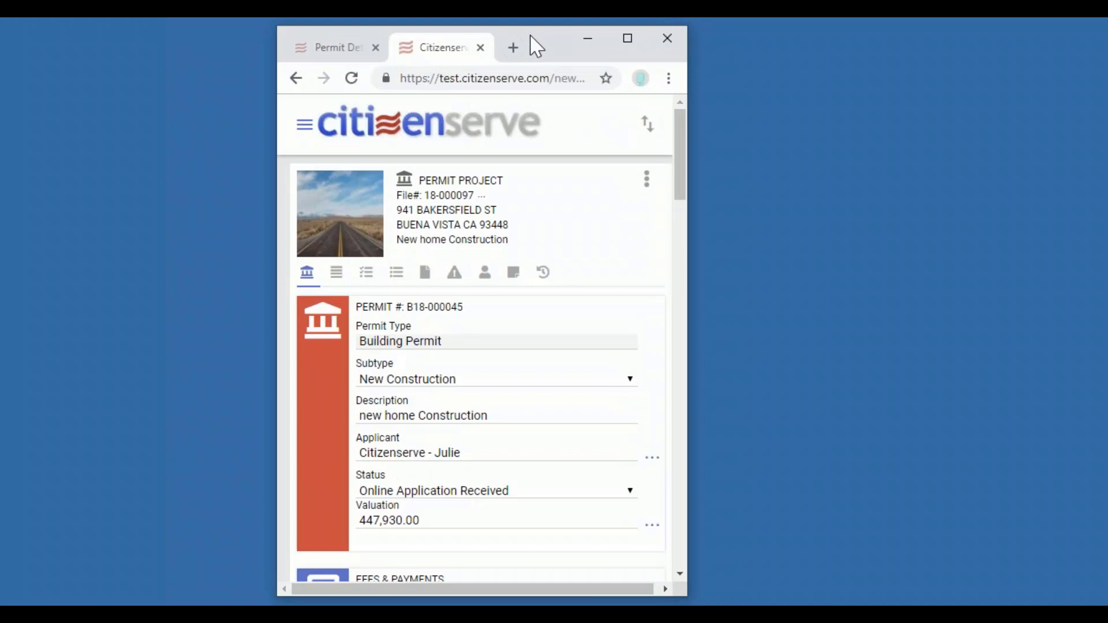
pyautogui.moveTo(682, 123); pyautogui.dragTo(700, 106)
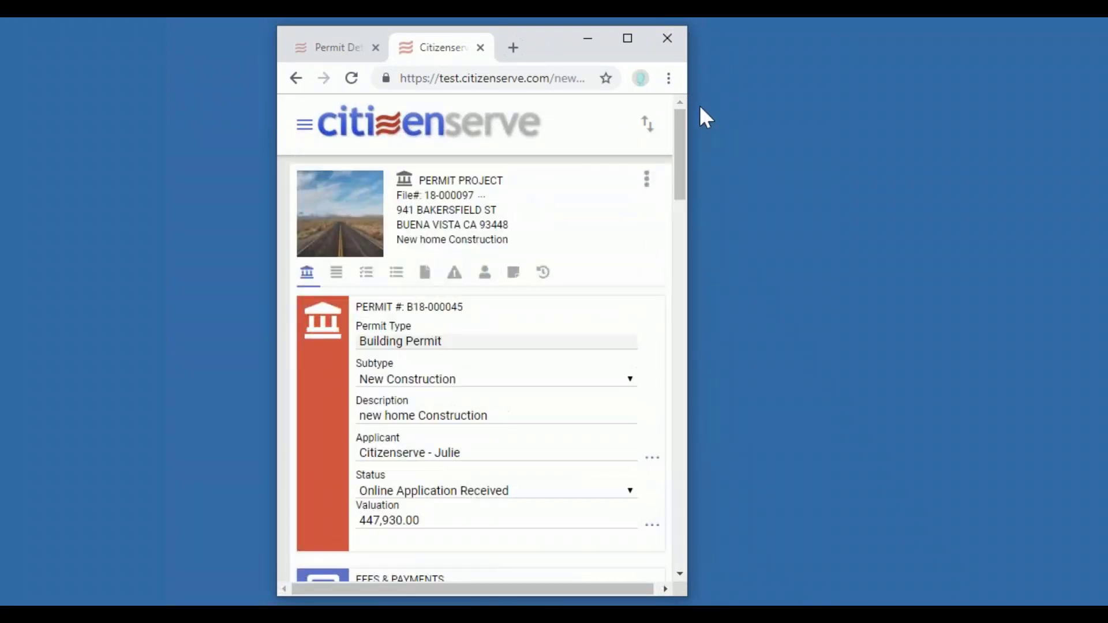
# - Try the redesign's side navigation menu, scroll through the page, then close the redesign tab
pyautogui.click(309, 128)
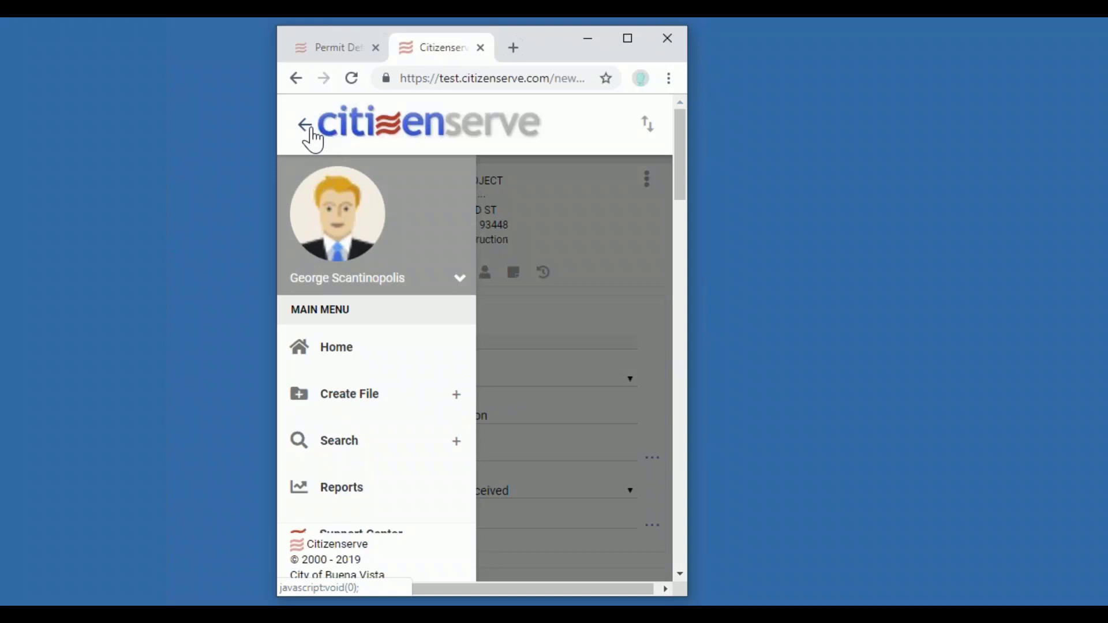
pyautogui.scroll(-3, 359, 403)
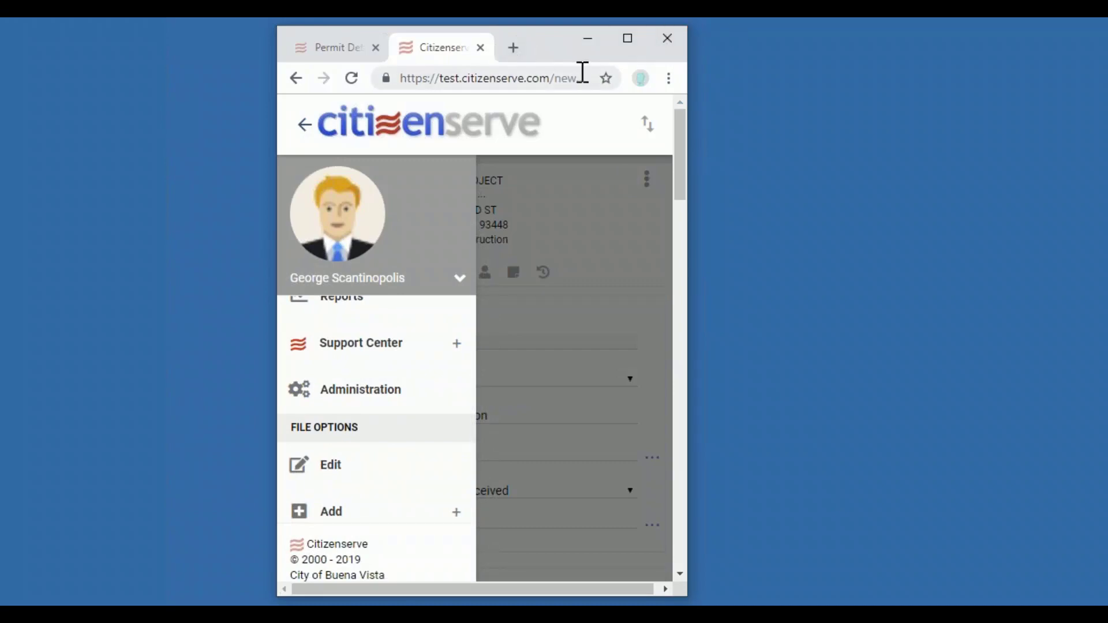
pyautogui.click(577, 211)
pyautogui.scroll(-5, 593, 313)
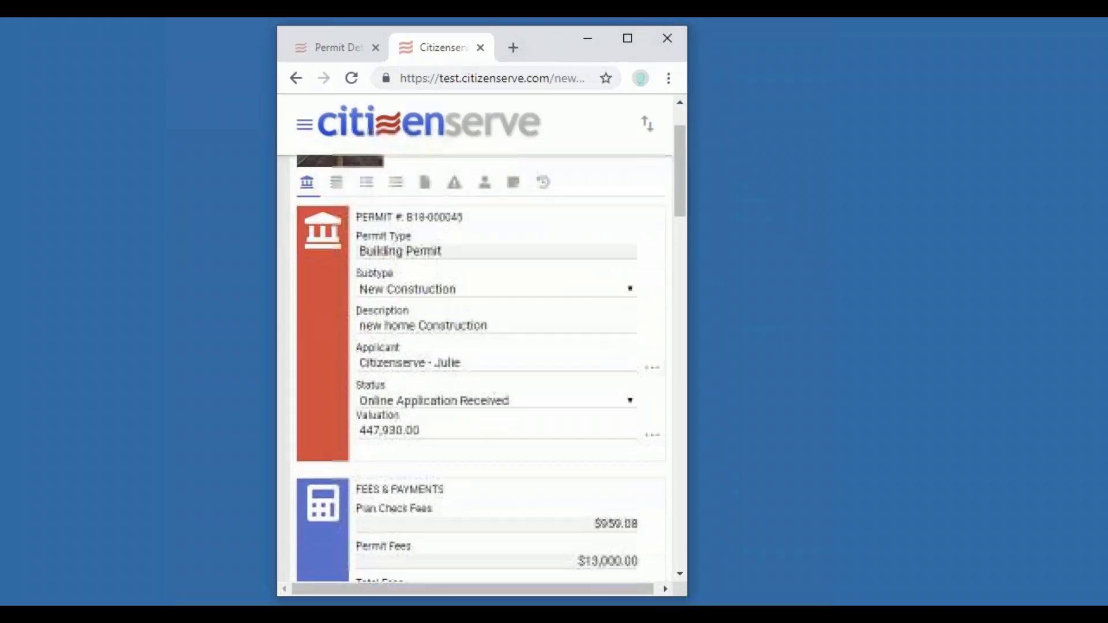
pyautogui.scroll(-2, 481, 354)
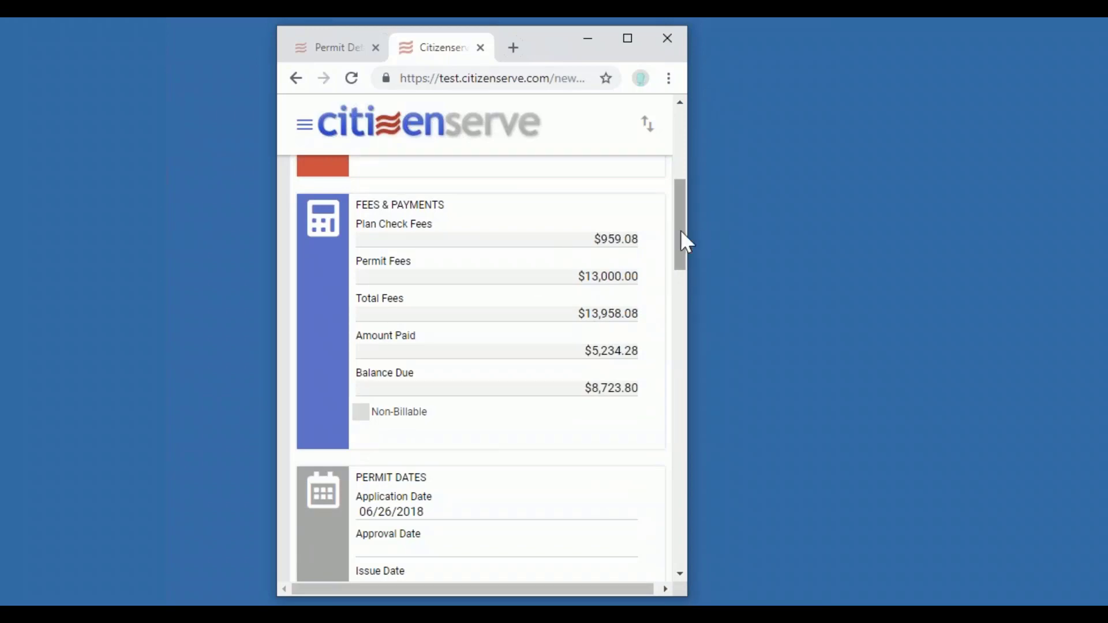
pyautogui.moveTo(680, 230); pyautogui.dragTo(674, 449)
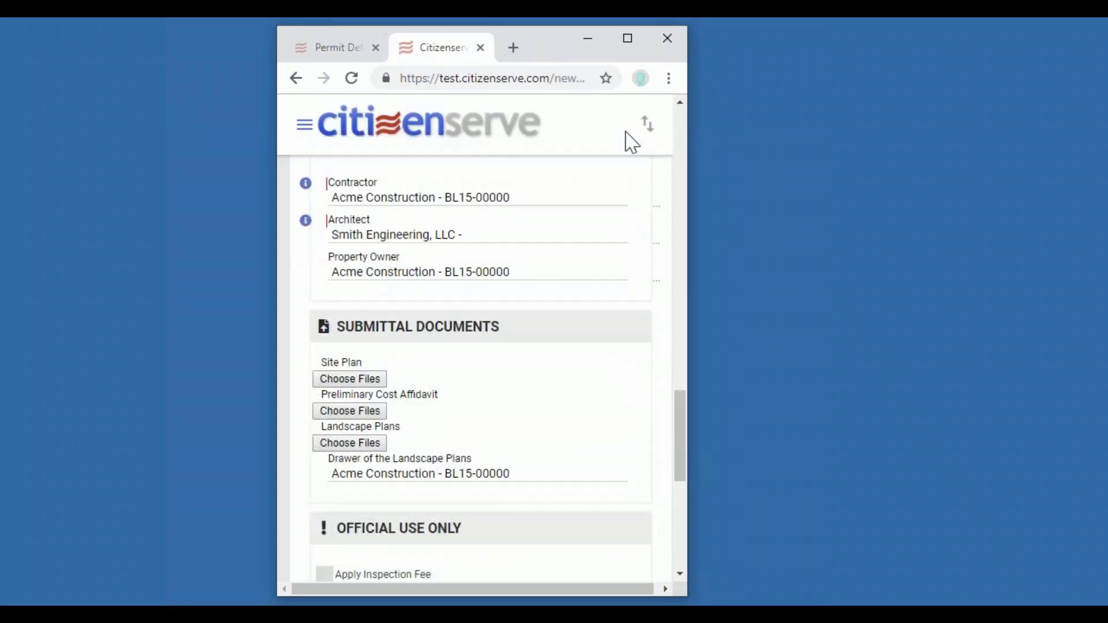
pyautogui.click(480, 47)
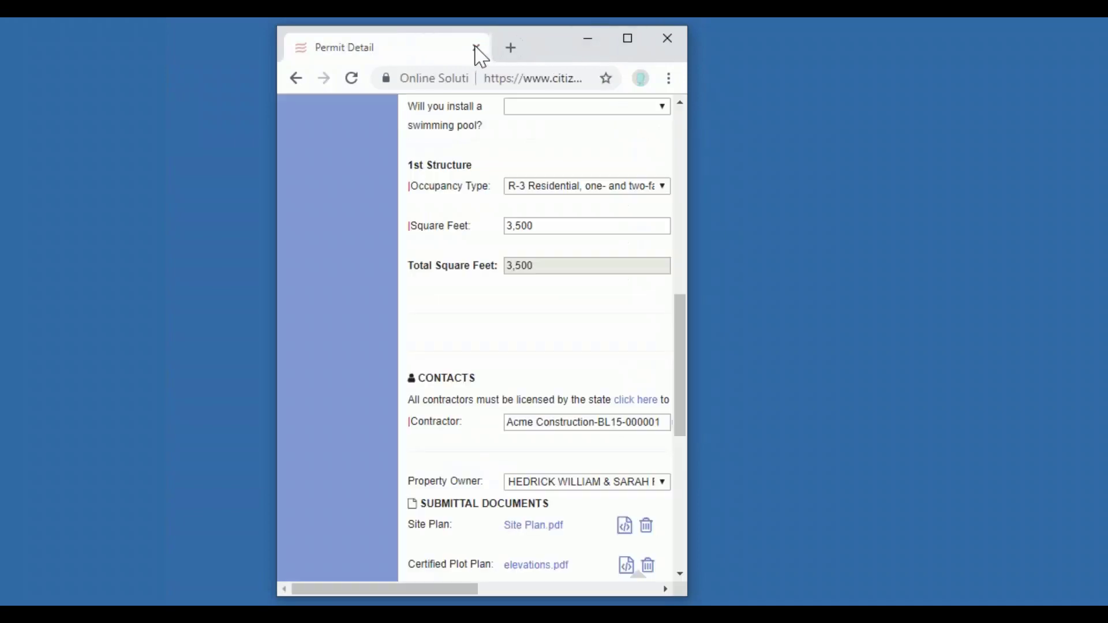
pyautogui.click(627, 38)
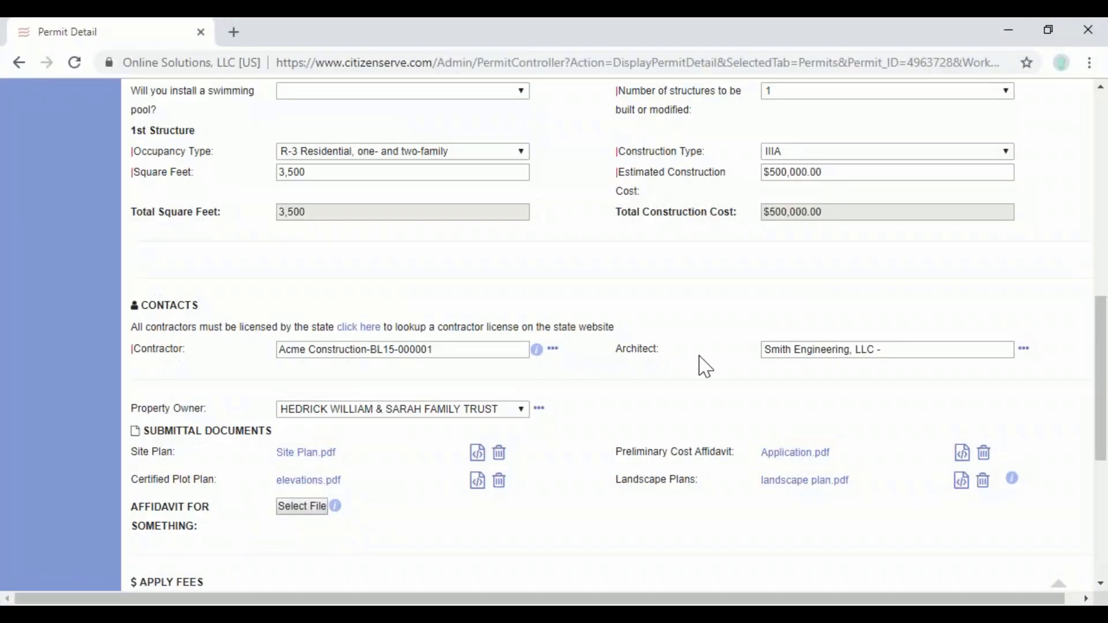
pyautogui.scroll(-1, 644, 449)
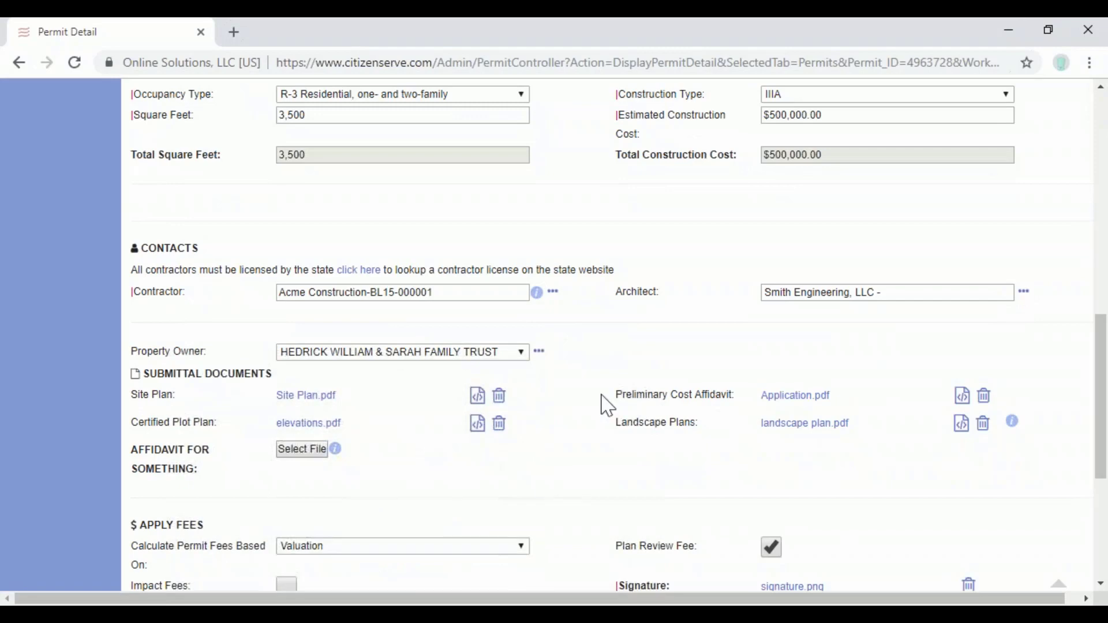
pyautogui.click(293, 437)
pyautogui.click(88, 590)
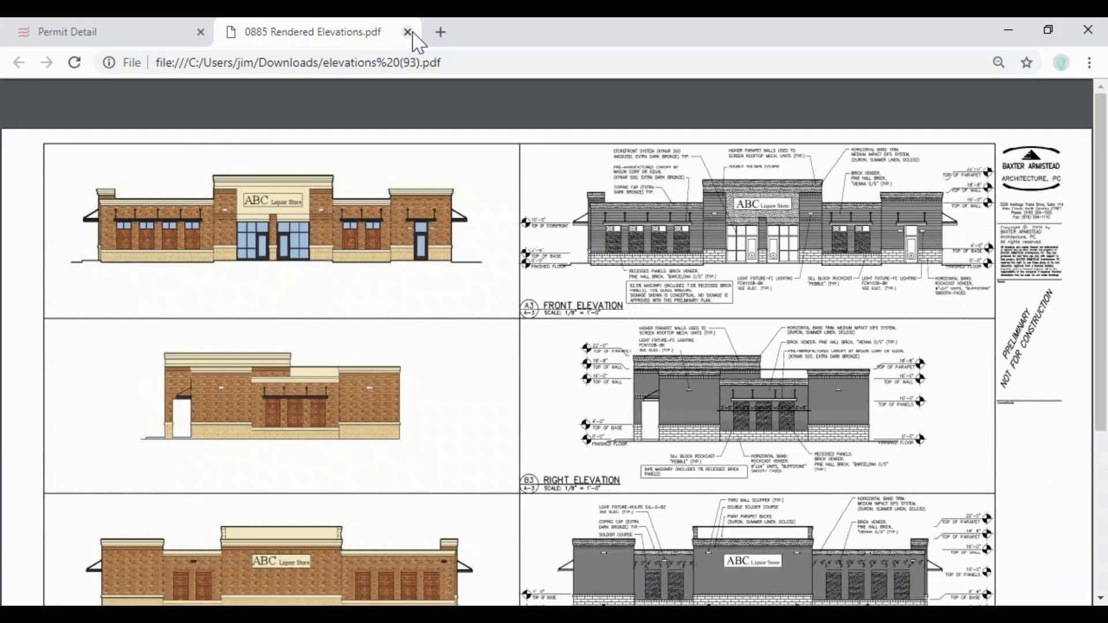
pyautogui.click(408, 32)
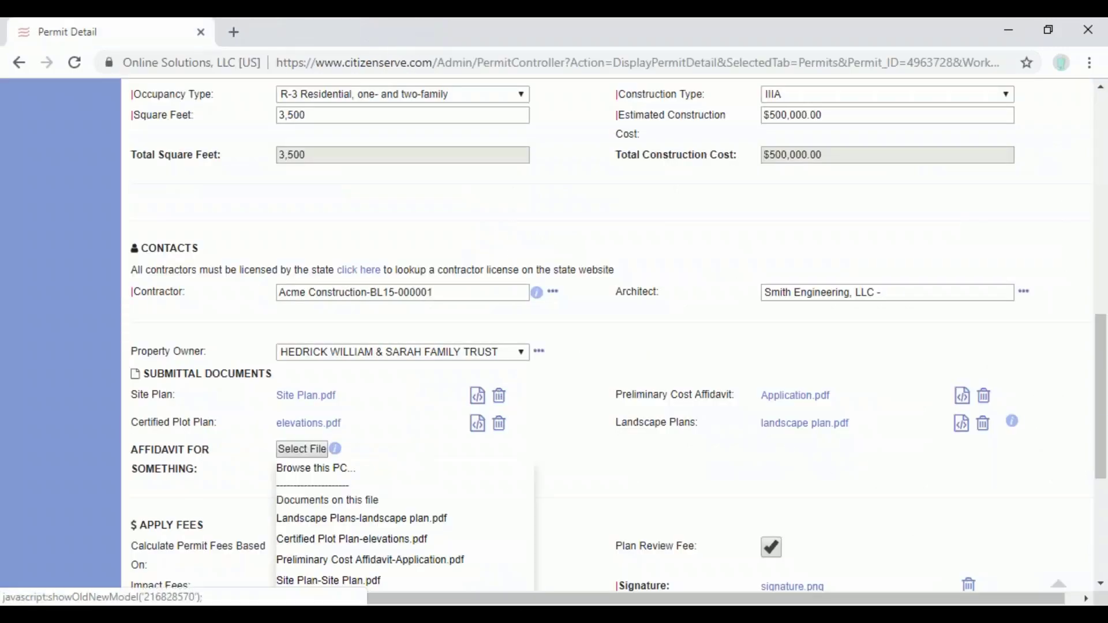
pyautogui.scroll(-3, 664, 456)
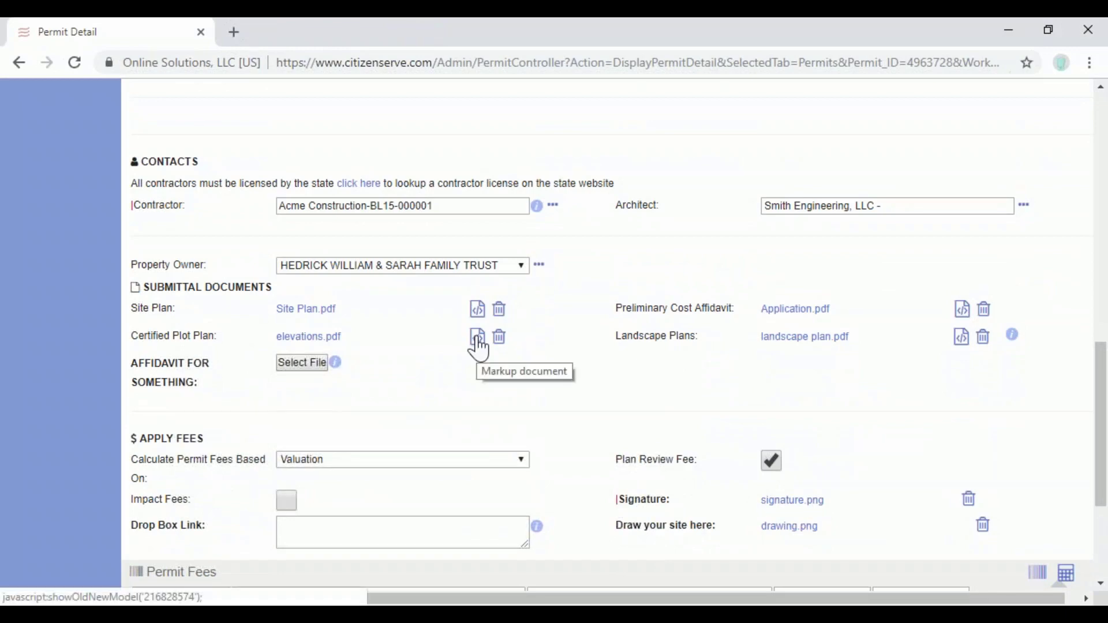
pyautogui.scroll(-3, 478, 348)
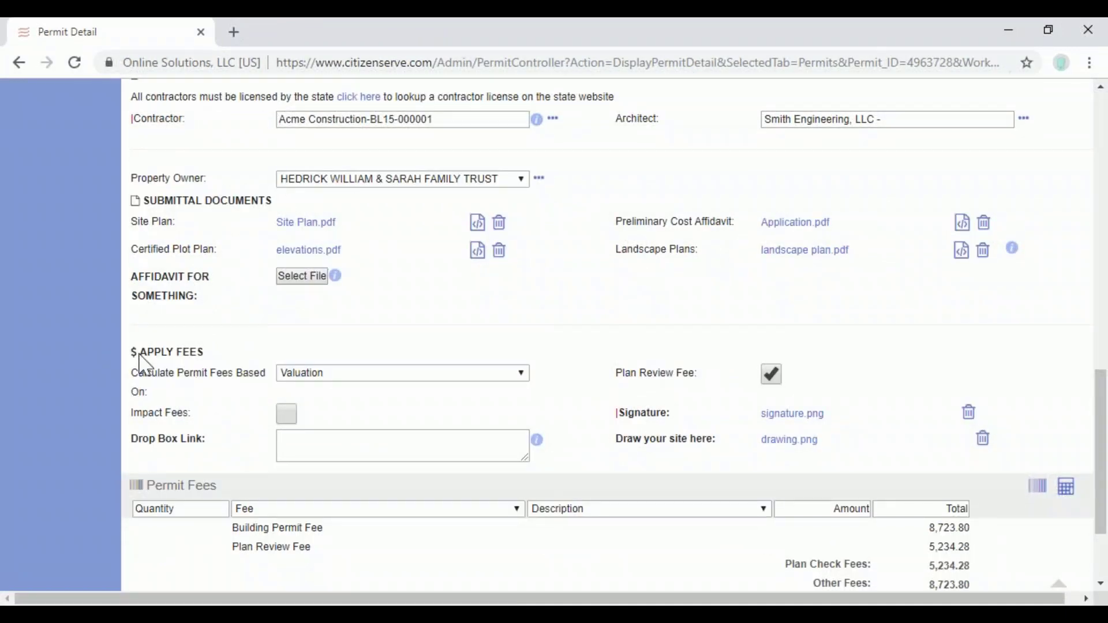
pyautogui.moveTo(141, 359); pyautogui.dragTo(209, 364)
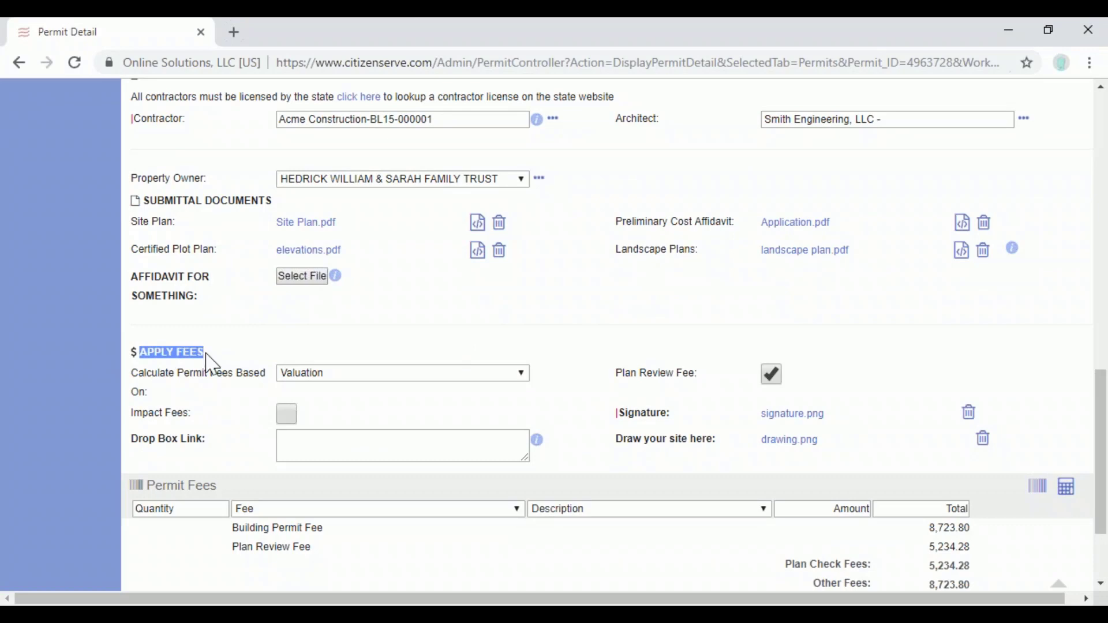
pyautogui.click(293, 419)
pyautogui.click(293, 420)
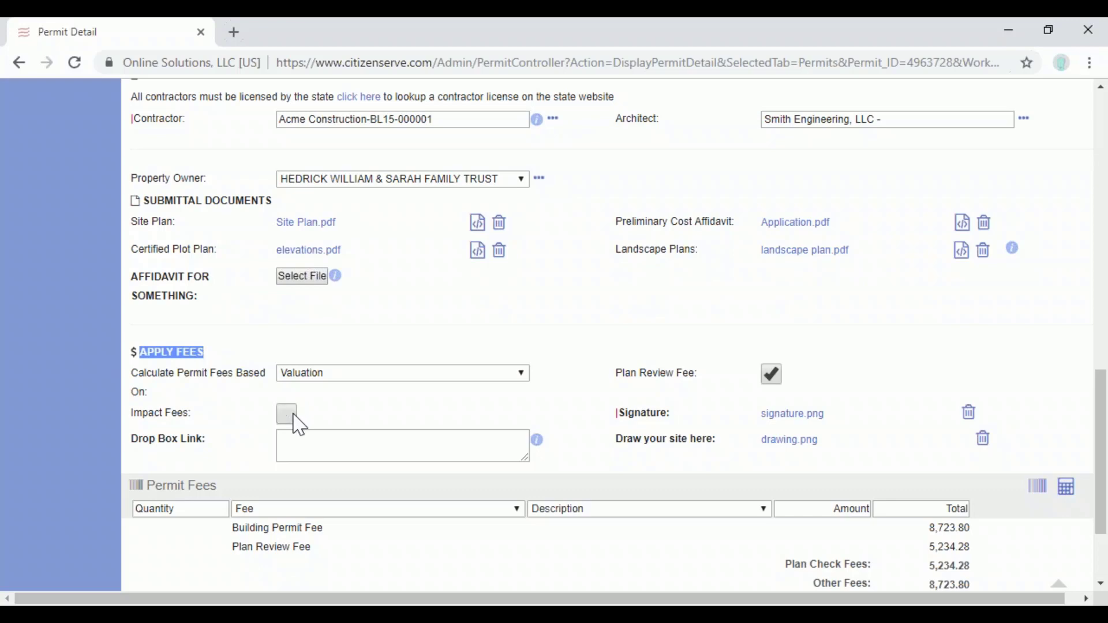
pyautogui.click(332, 375)
pyautogui.click(330, 374)
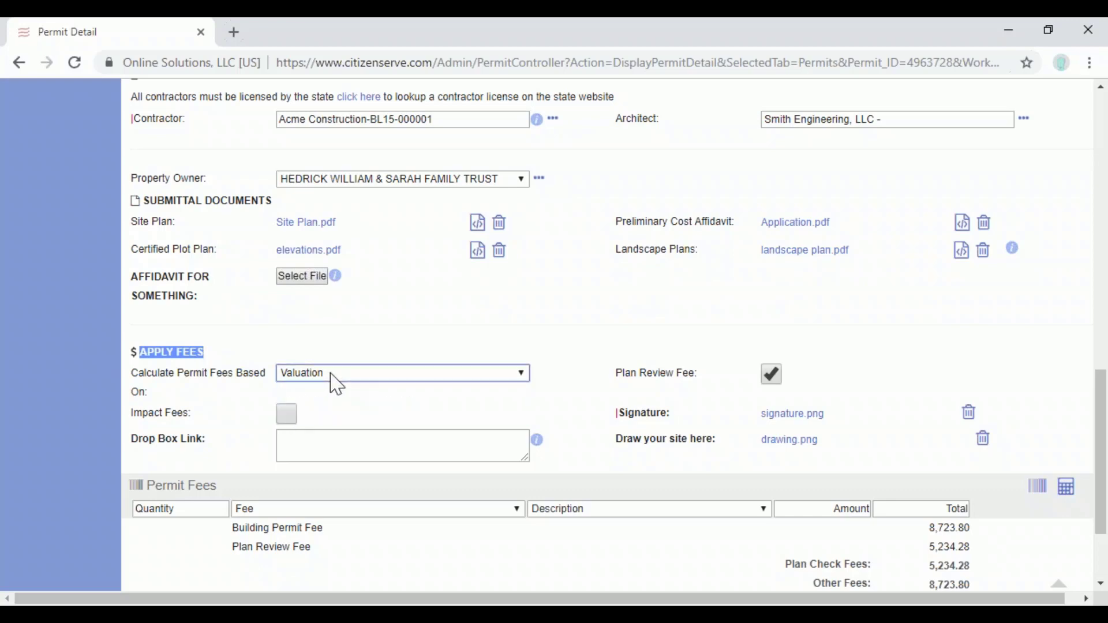
pyautogui.scroll(-2, 346, 409)
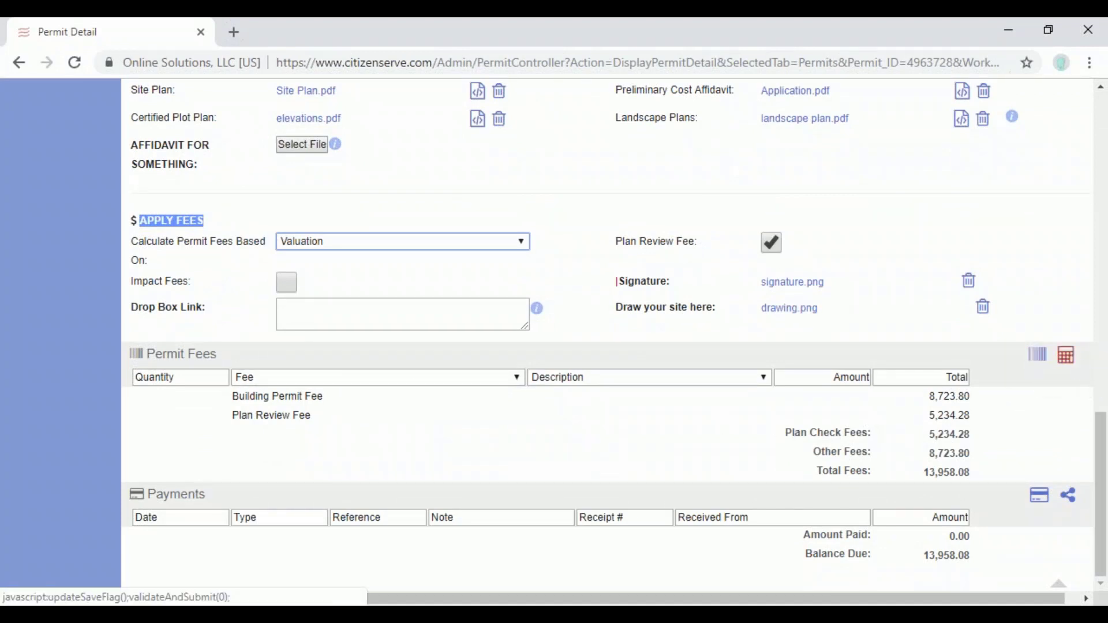
# - Add a Check payment of 5234.28 received from the applicant to permit B19-000011
pyautogui.click(1049, 511)
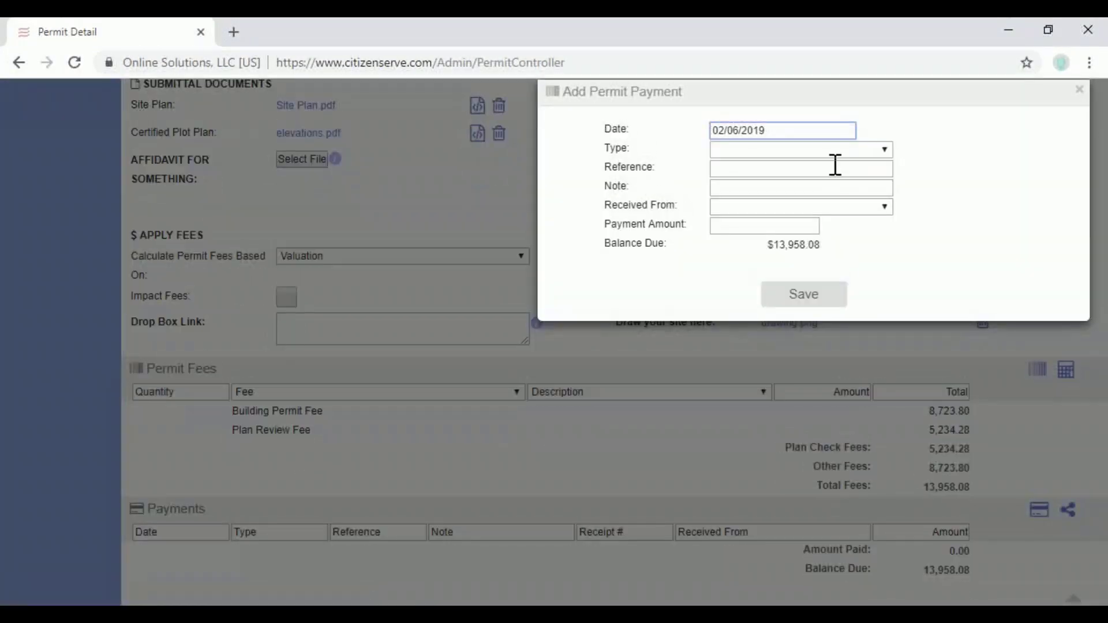
pyautogui.click(834, 152)
pyautogui.click(829, 208)
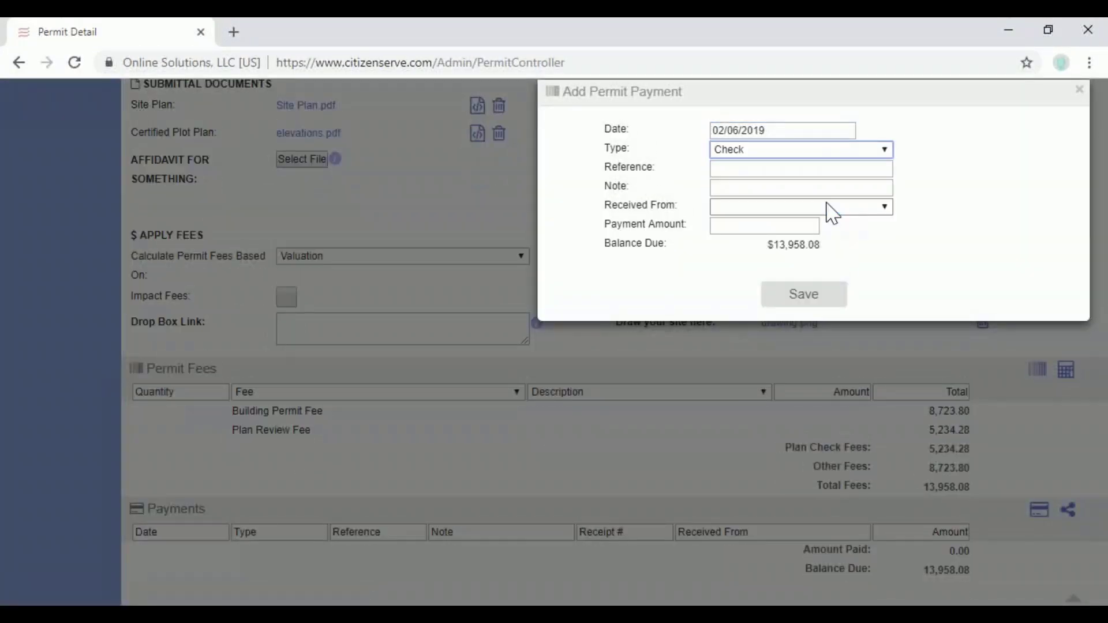
pyautogui.click(842, 207)
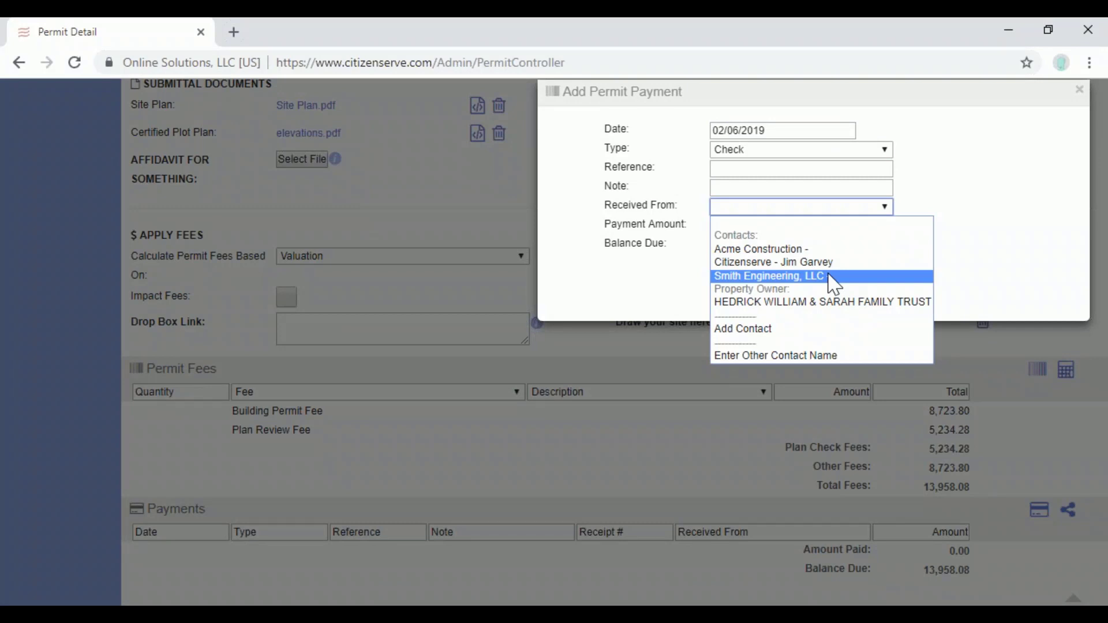
pyautogui.click(795, 263)
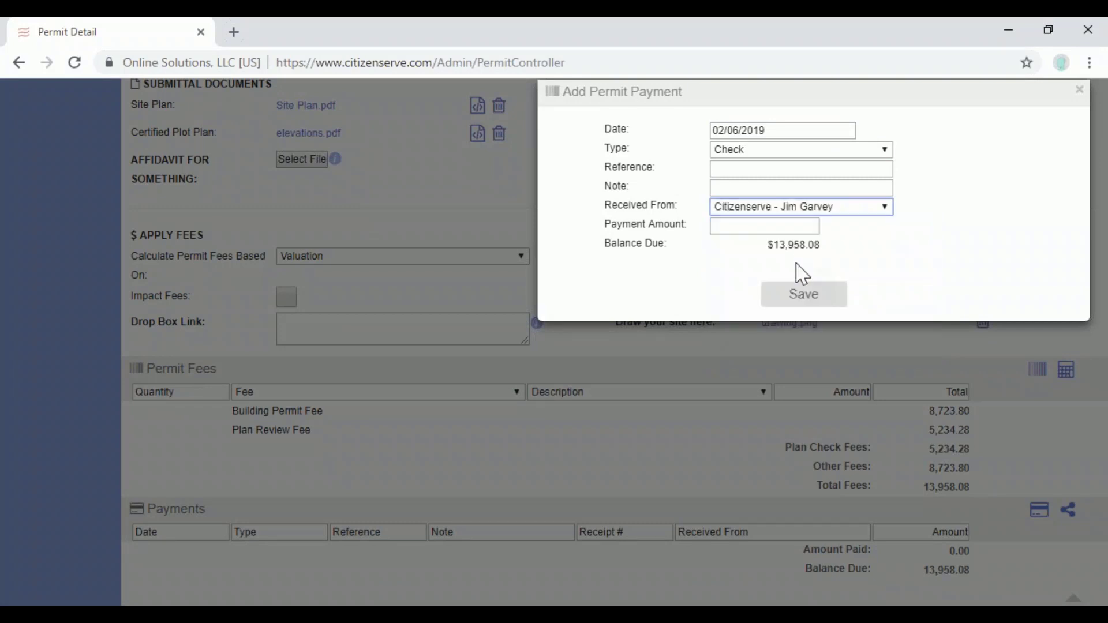
pyautogui.click(802, 226)
pyautogui.write('5234')
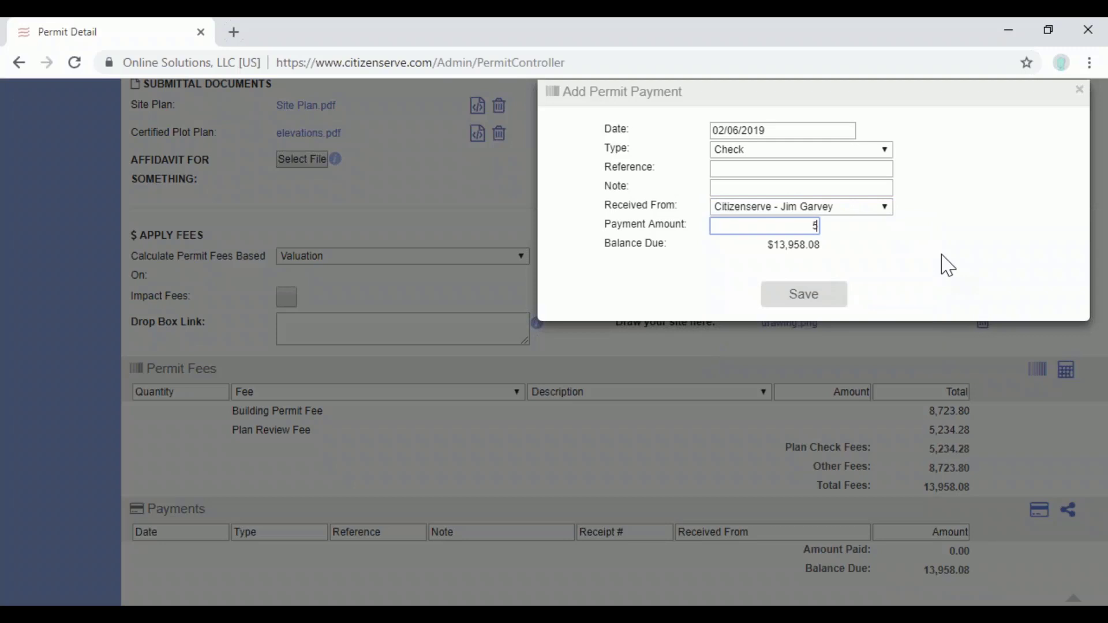
pyautogui.write('.28')
pyautogui.click(827, 298)
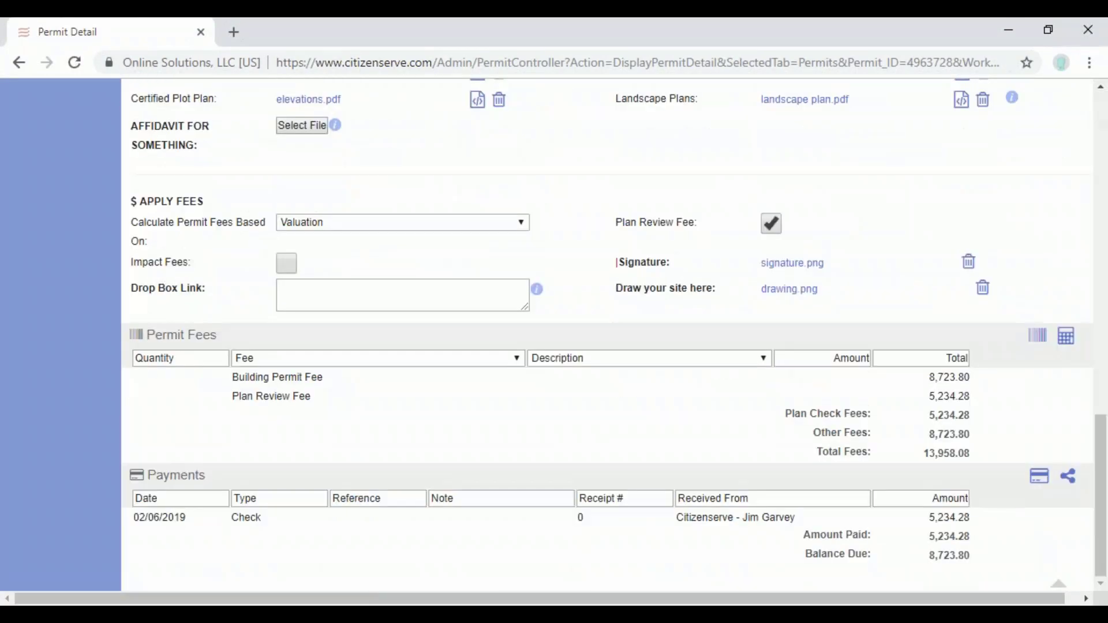
pyautogui.scroll(15, 836, 302)
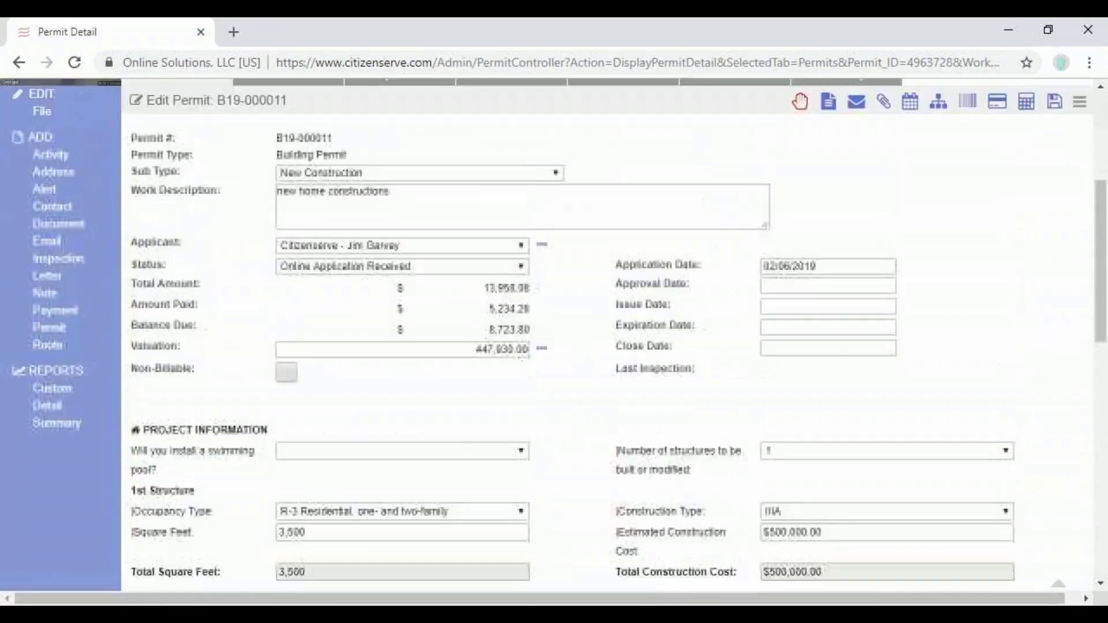
pyautogui.scroll(3, 323, 197)
# - Browse the Building Permit Review route's seven pending activities, then switch to Inspections
pyautogui.click(309, 189)
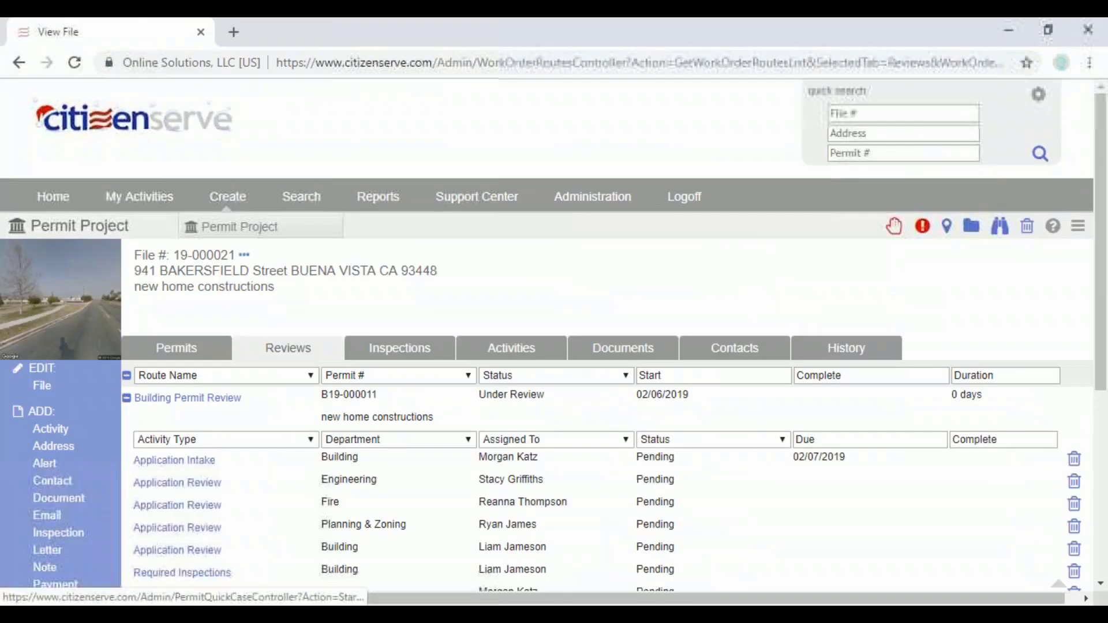
pyautogui.scroll(-3, 539, 363)
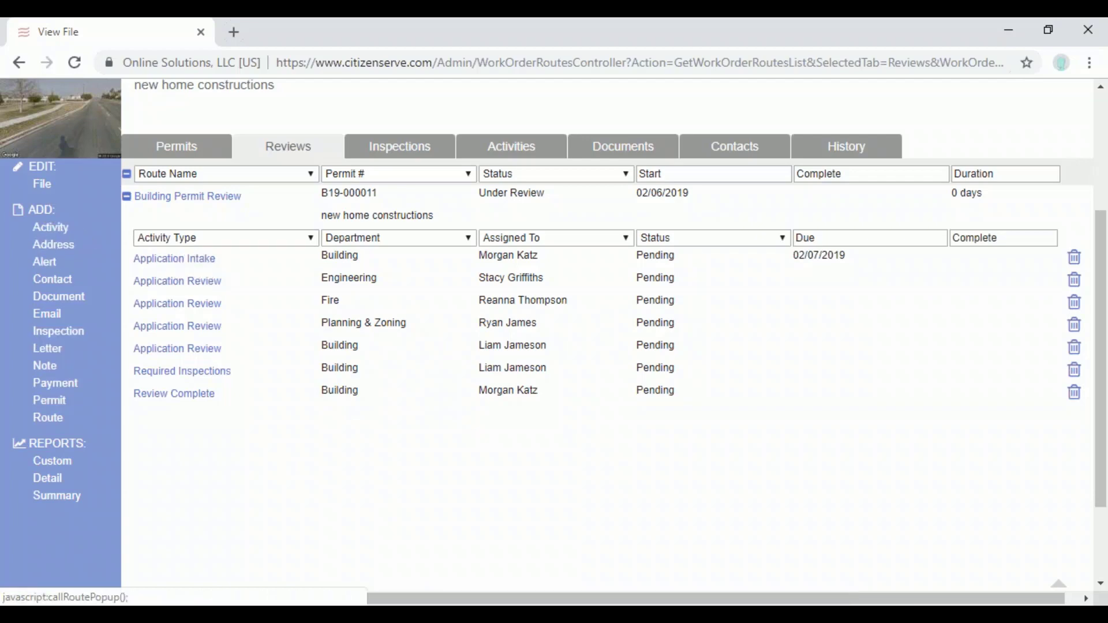
pyautogui.click(48, 417)
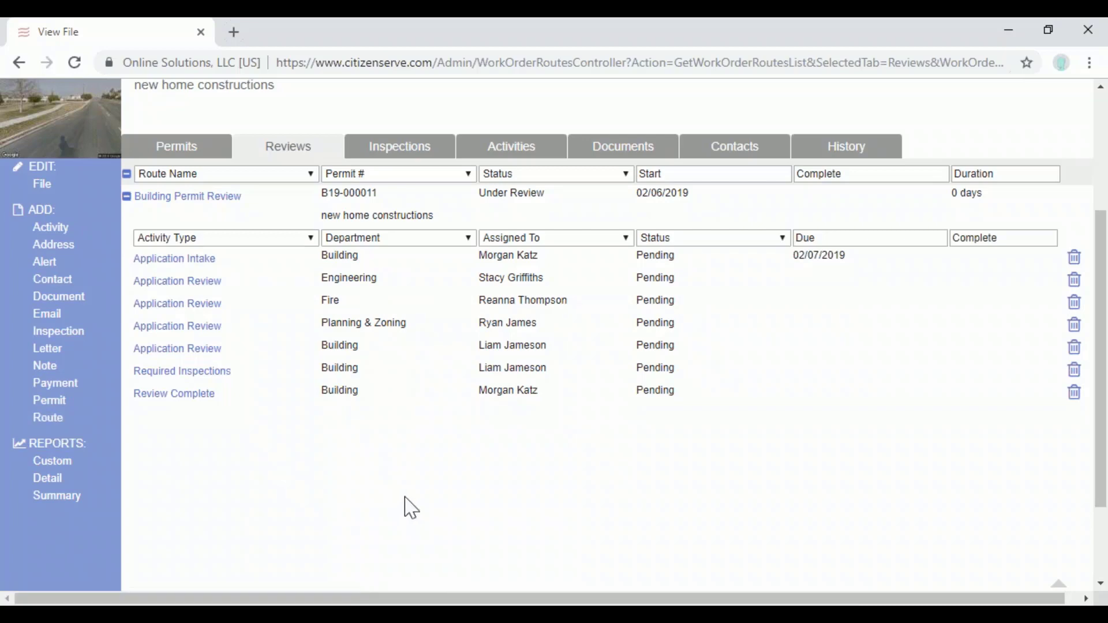
pyautogui.scroll(2, 417, 453)
pyautogui.click(411, 211)
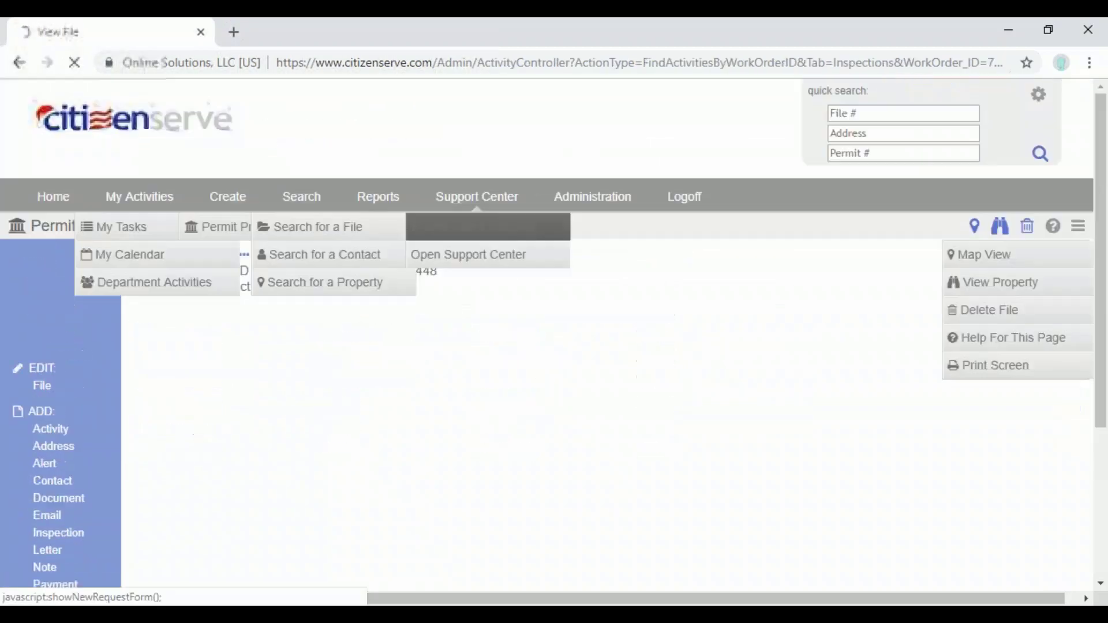
# - Show the file's Documents and check the Source and Permit # filter options without filtering
pyautogui.click(512, 348)
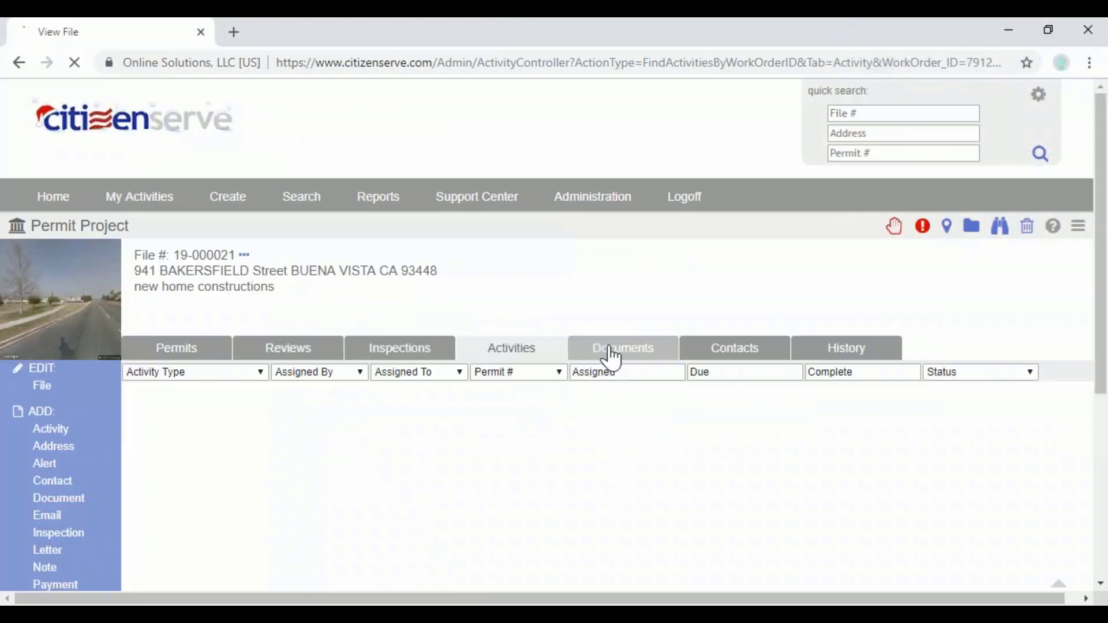
pyautogui.click(611, 350)
pyautogui.scroll(-2, 611, 351)
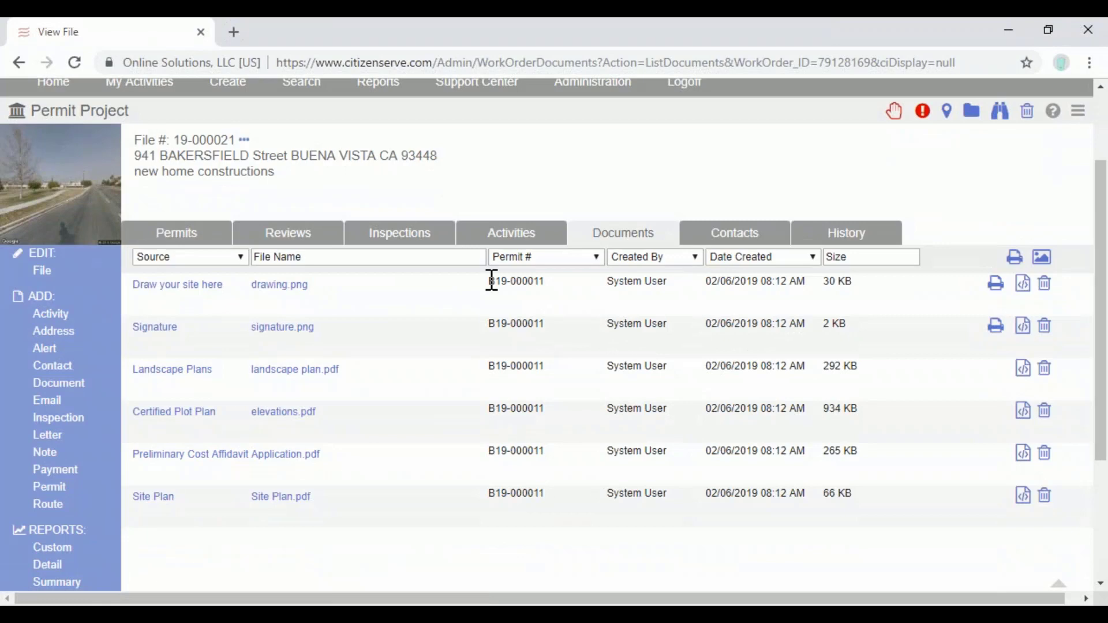
pyautogui.click(184, 256)
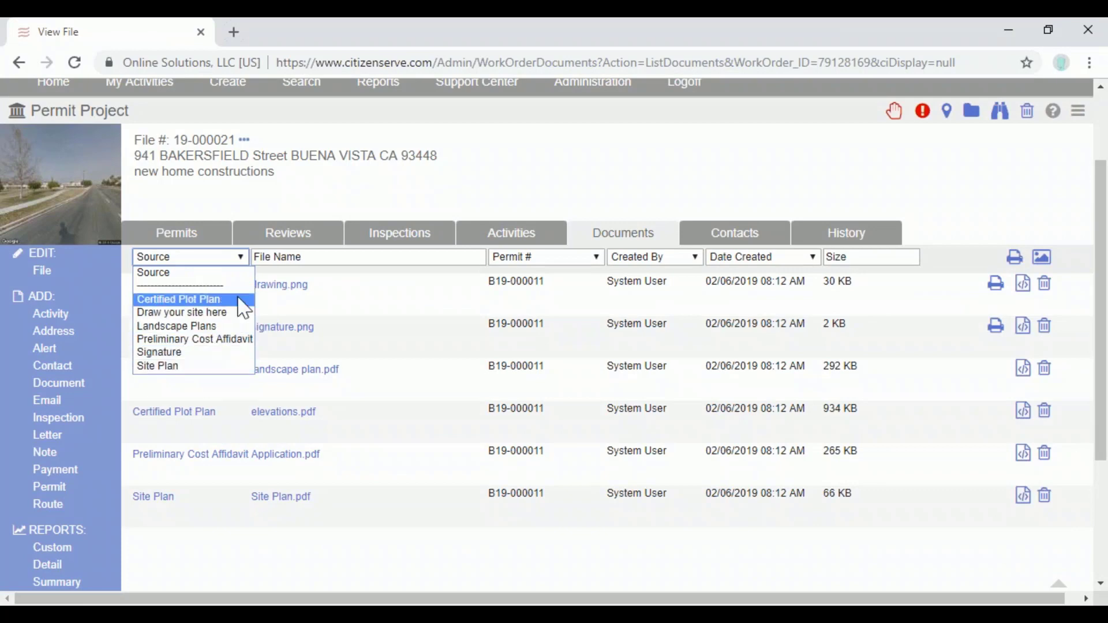
pyautogui.click(579, 259)
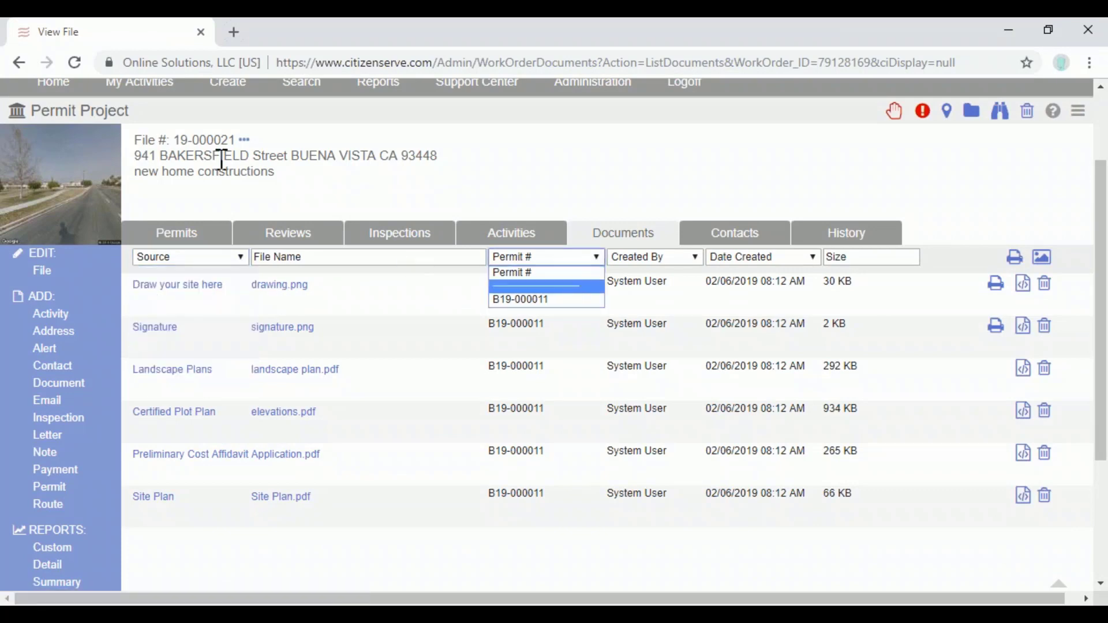
pyautogui.click(86, 116)
# - Highlight 'Permit' and 'Project' in the header, recheck the Permit # filter, then view Contacts
pyautogui.doubleClick(80, 114)
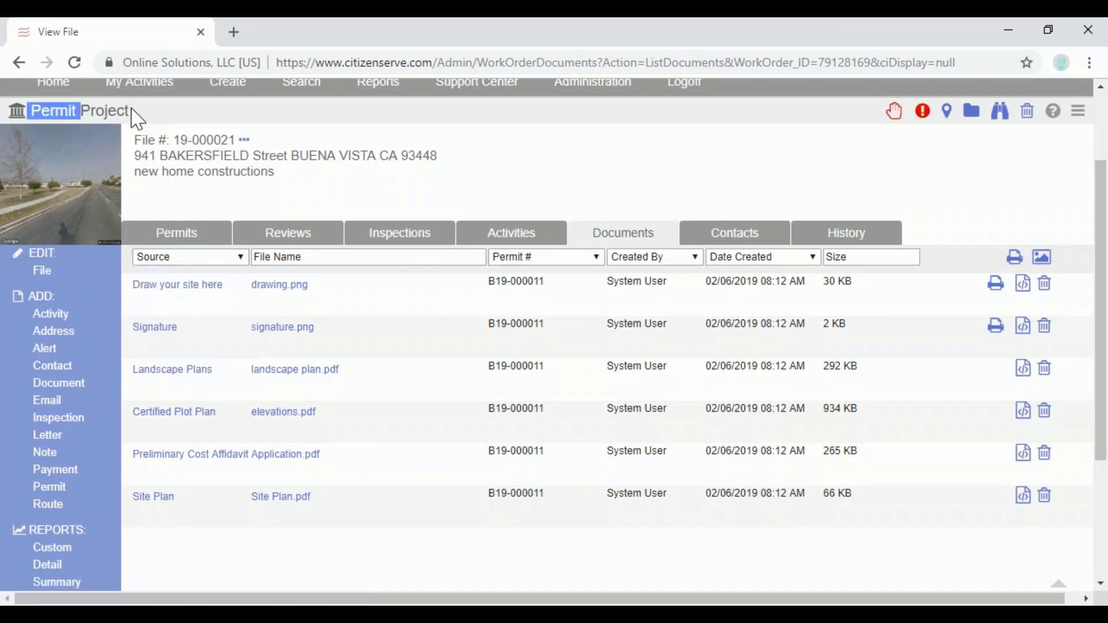
pyautogui.doubleClick(128, 111)
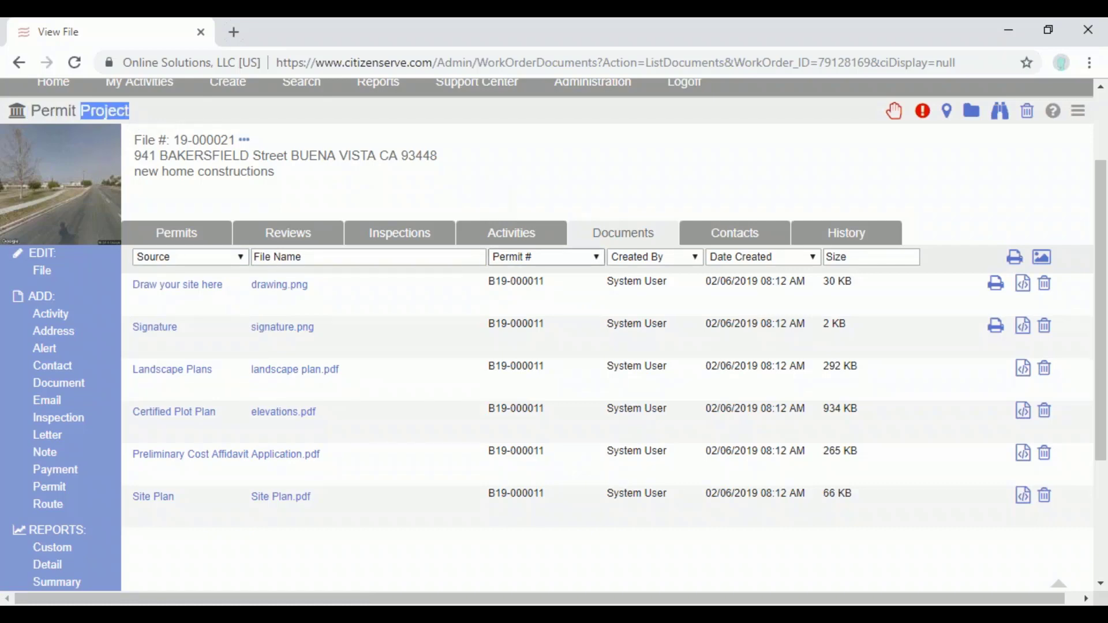
pyautogui.click(566, 257)
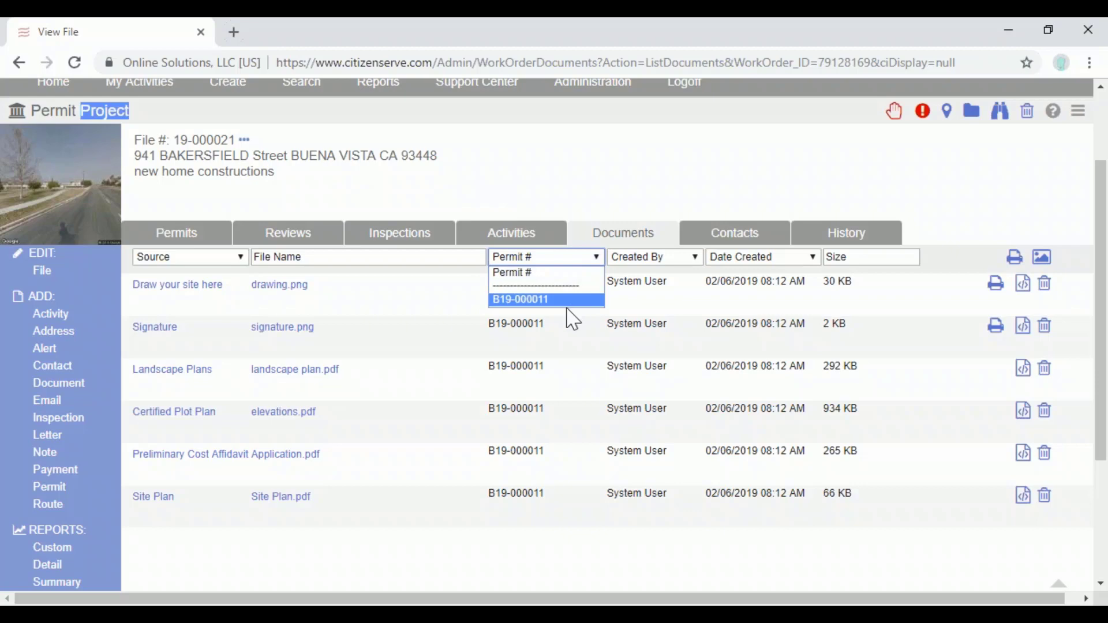
pyautogui.click(431, 339)
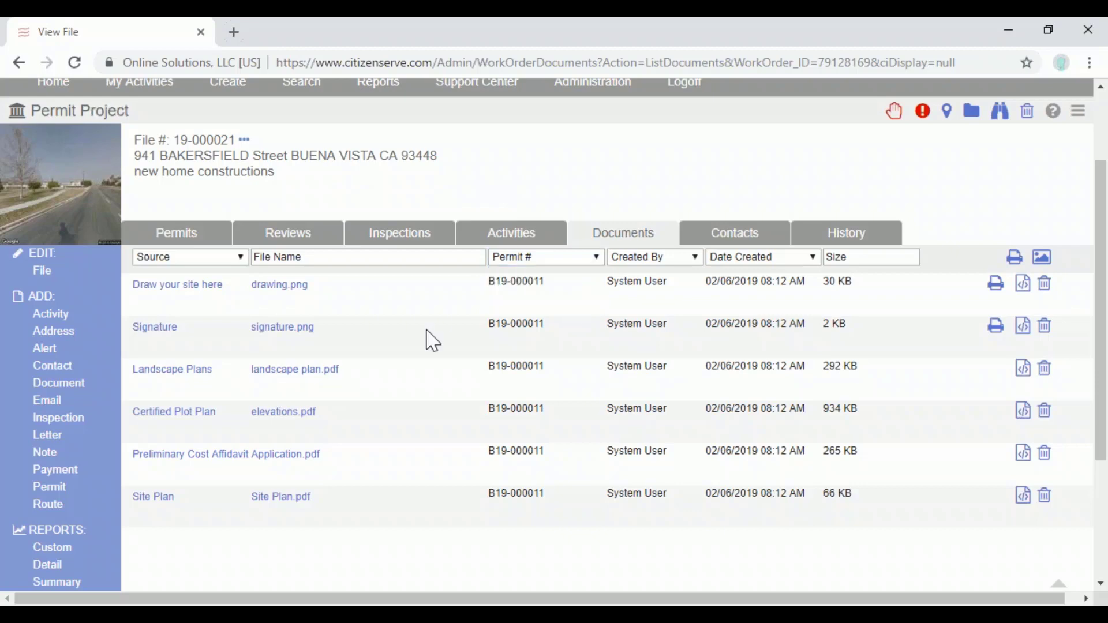
pyautogui.click(740, 239)
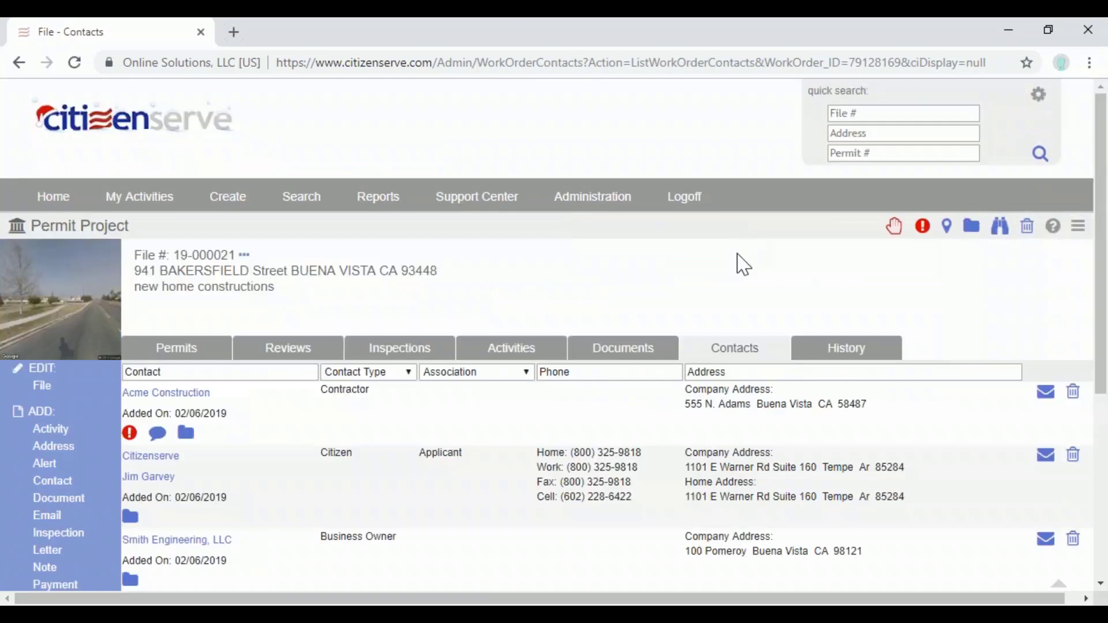
# - Look over the file's contacts and documents, then go to the Administration area
pyautogui.scroll(-1, 743, 265)
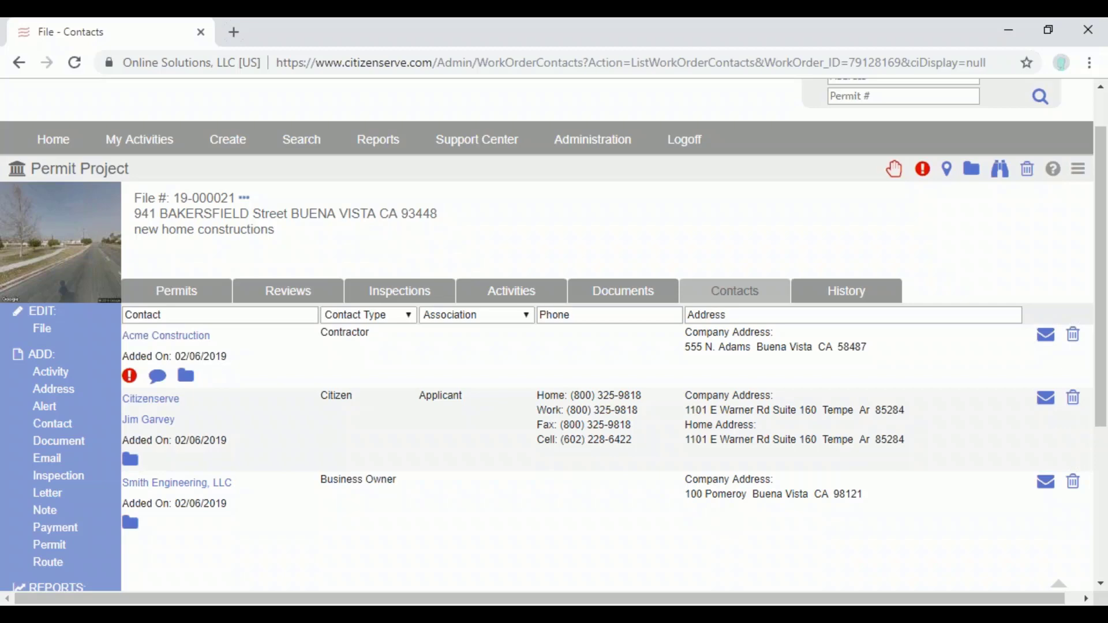
pyautogui.click(619, 295)
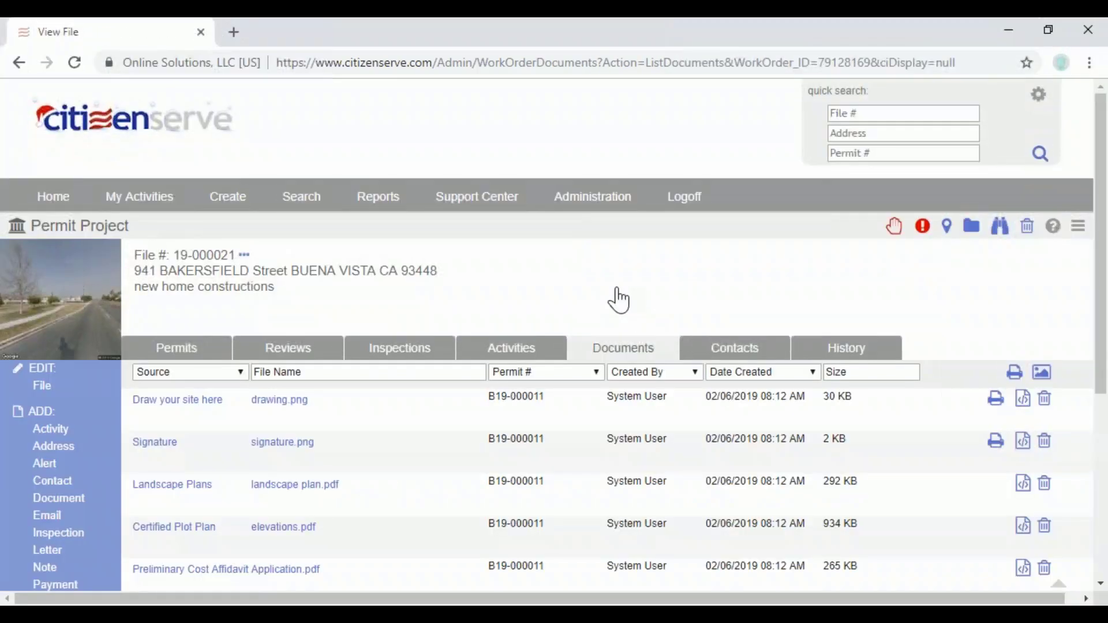
pyautogui.scroll(-2, 619, 300)
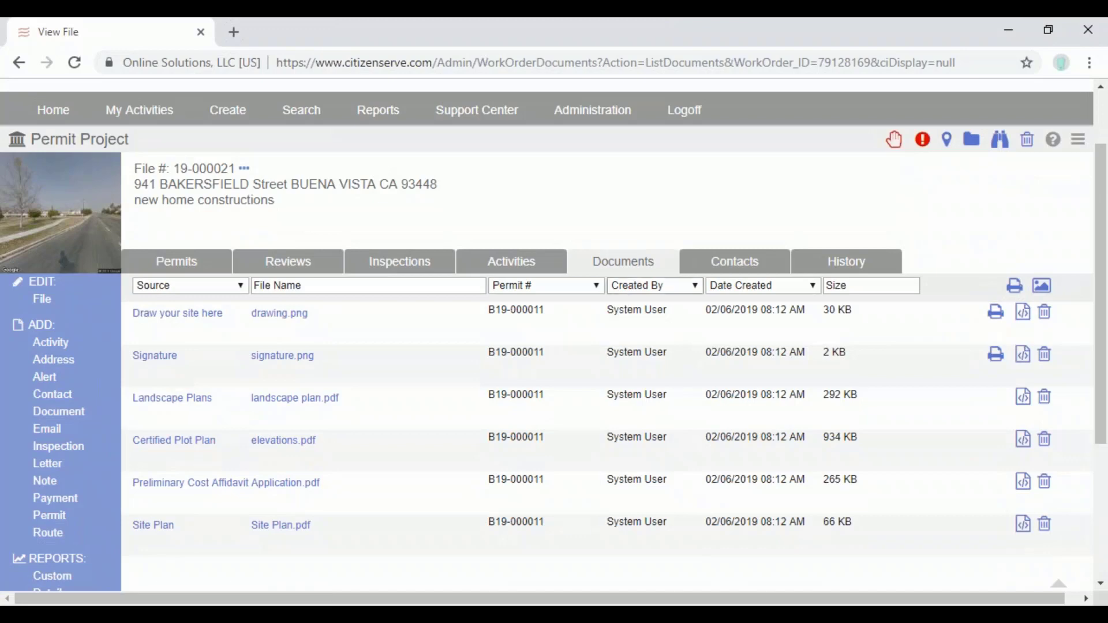
pyautogui.click(597, 110)
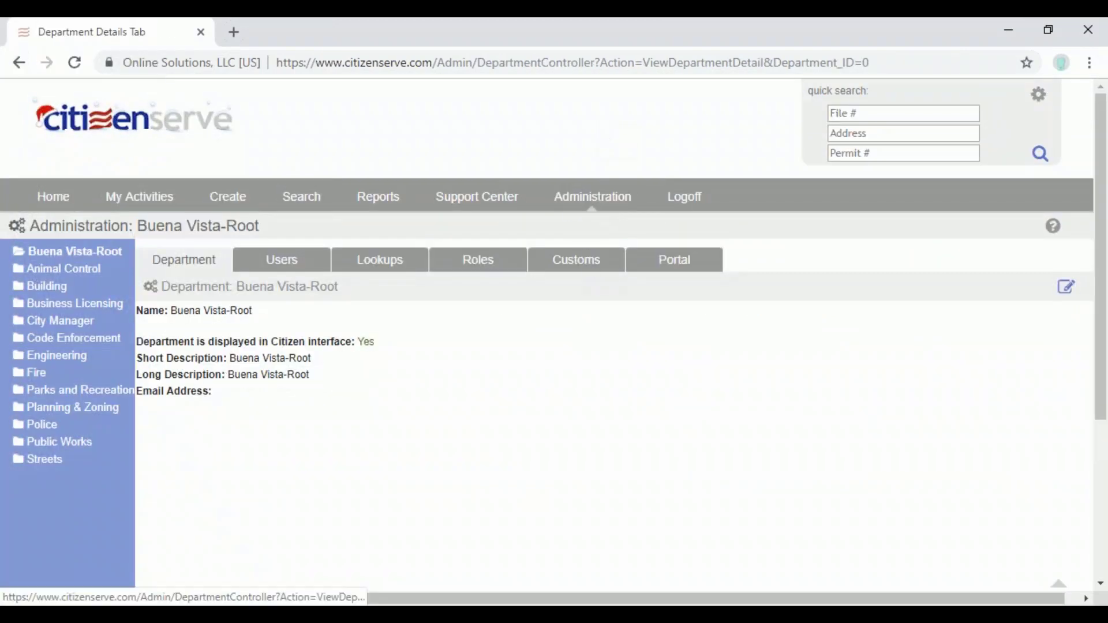
# - Open a Building department user's details from the system users list
pyautogui.click(282, 267)
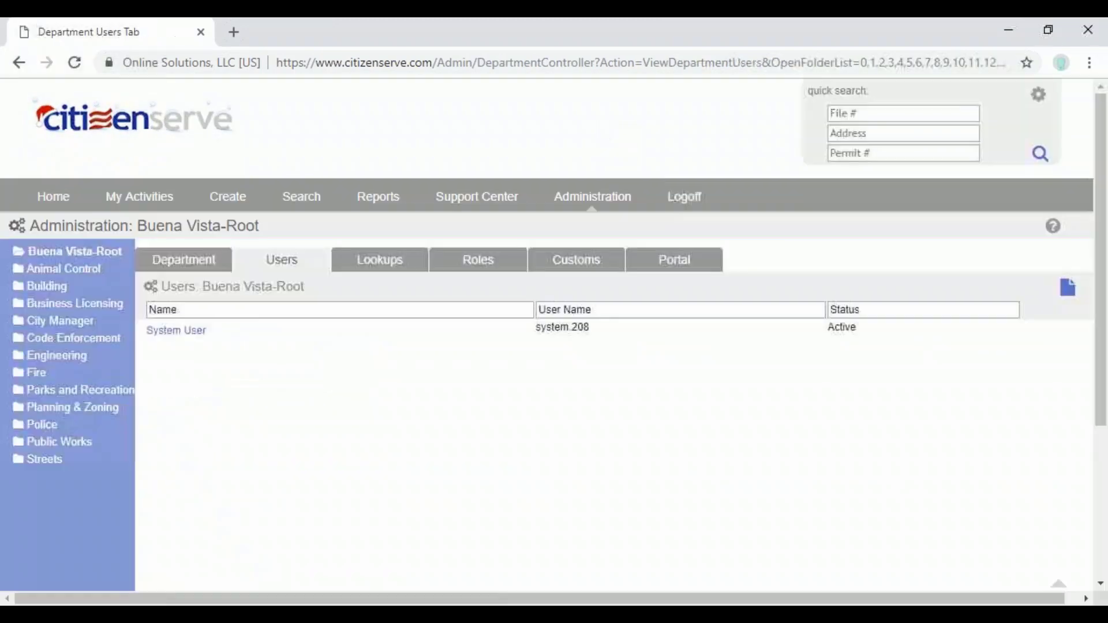
pyautogui.click(61, 288)
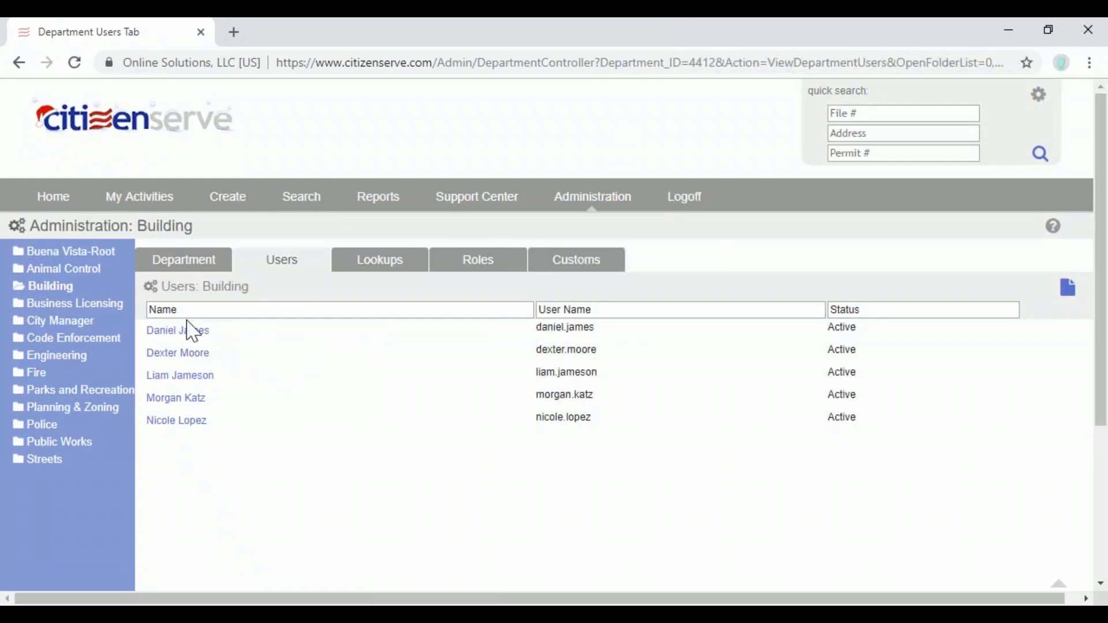
pyautogui.click(184, 376)
pyautogui.scroll(-10, 415, 416)
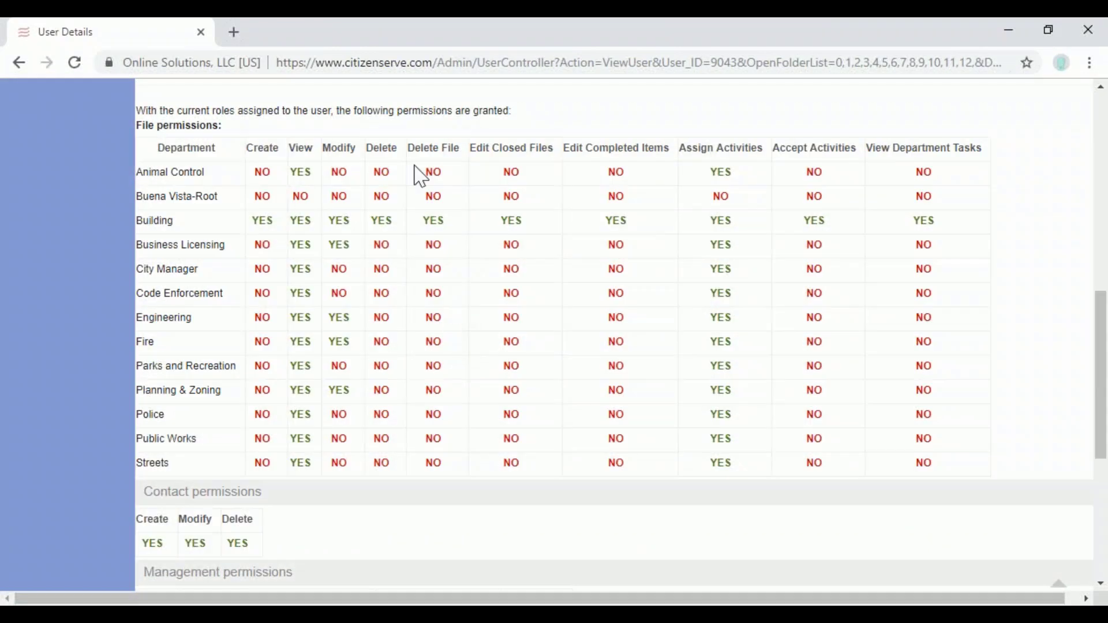
# - Highlight the Delete, View, Modify, Delete File and Edit Closed Files columns in the file permissions table
pyautogui.moveTo(404, 153); pyautogui.dragTo(362, 160)
pyautogui.click(390, 173)
pyautogui.moveTo(393, 220); pyautogui.dragTo(376, 220)
pyautogui.moveTo(305, 220); pyautogui.dragTo(266, 220)
pyautogui.doubleClick(363, 155)
pyautogui.moveTo(459, 149); pyautogui.dragTo(409, 153)
pyautogui.moveTo(517, 160); pyautogui.dragTo(454, 159)
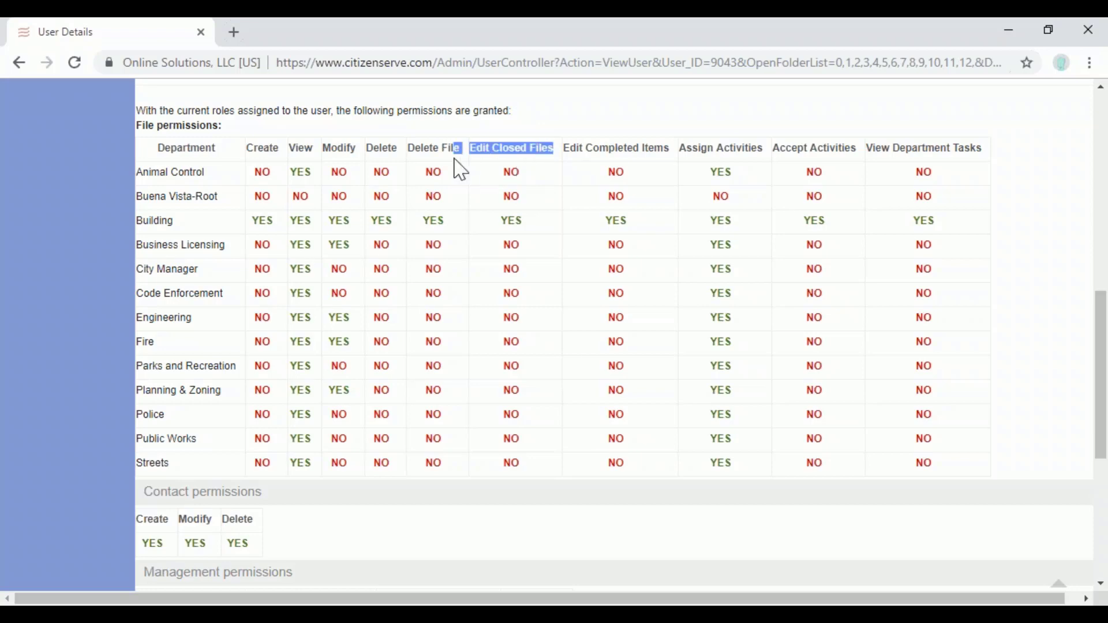
pyautogui.click(638, 153)
pyautogui.moveTo(667, 152); pyautogui.dragTo(562, 169)
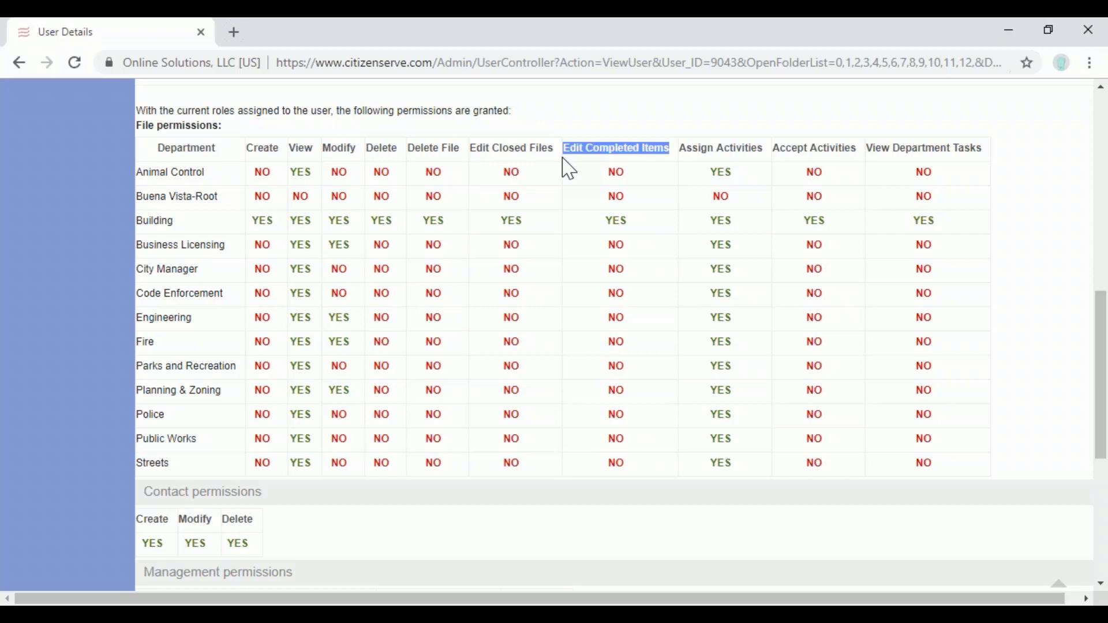
pyautogui.moveTo(554, 149); pyautogui.dragTo(475, 151)
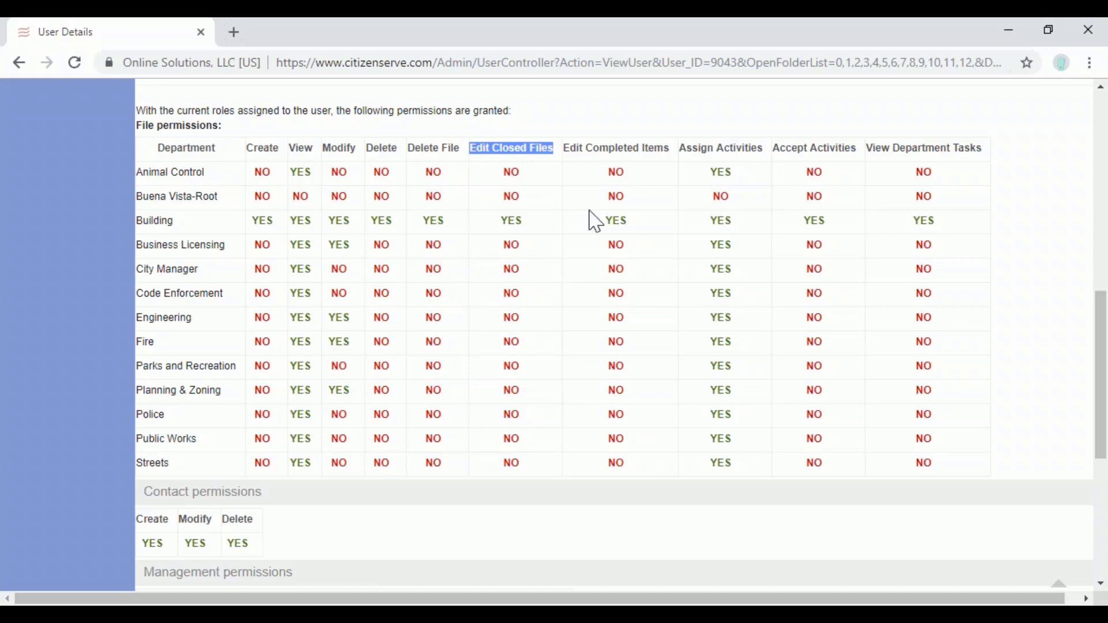
pyautogui.scroll(9, 611, 236)
pyautogui.scroll(2, 616, 240)
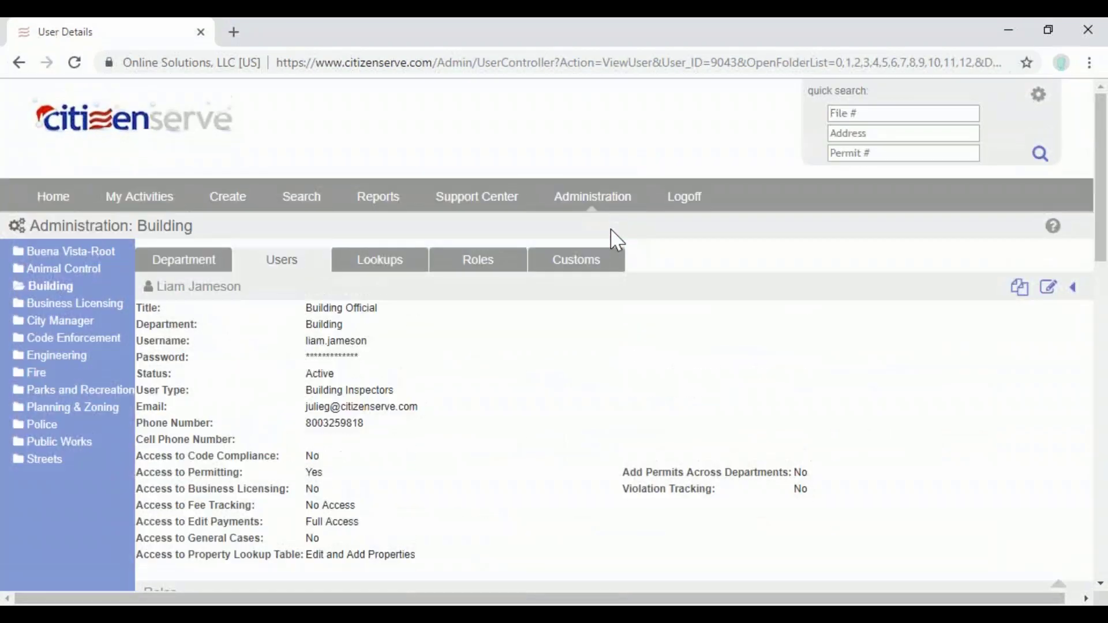
# - Open the Proximity Search report and enter the address 941 baker
pyautogui.click(388, 207)
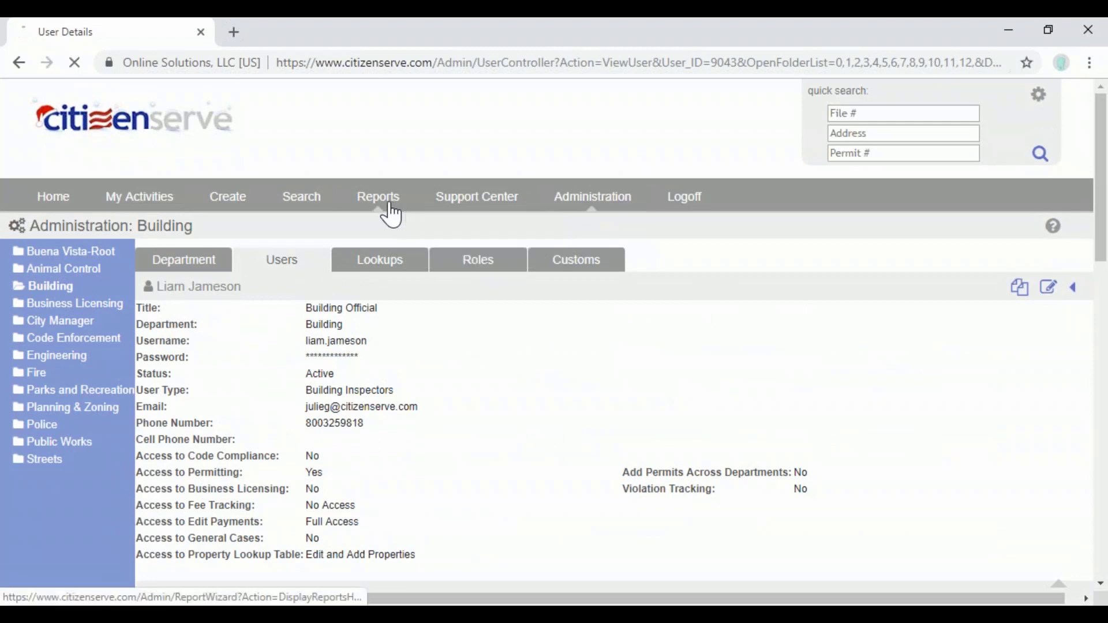
pyautogui.scroll(-1, 412, 397)
pyautogui.scroll(1, 416, 398)
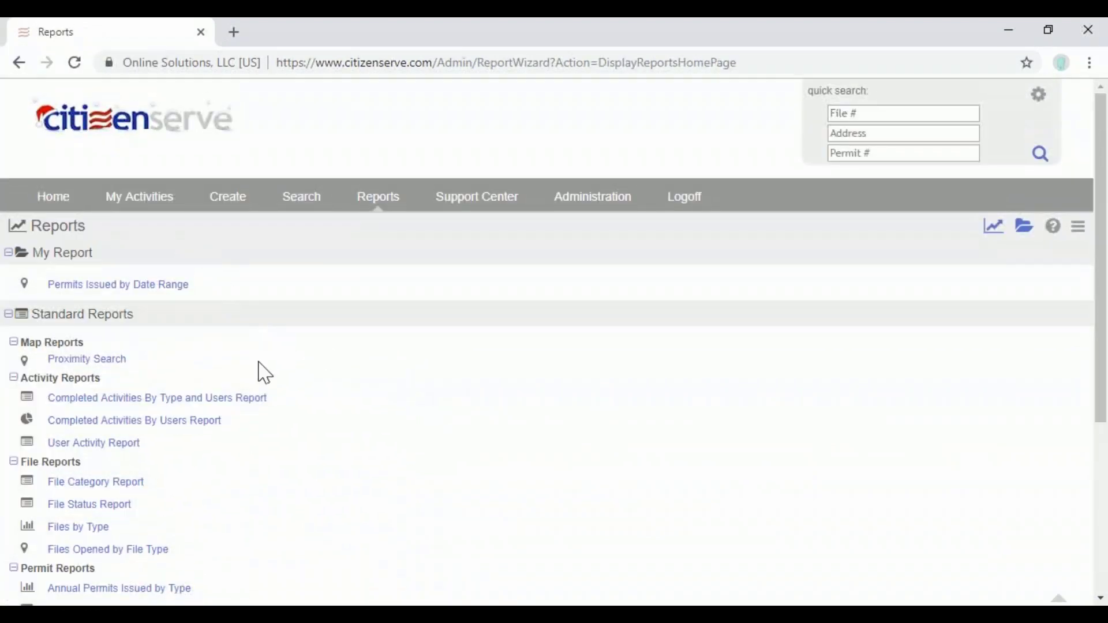
pyautogui.scroll(-2, 229, 373)
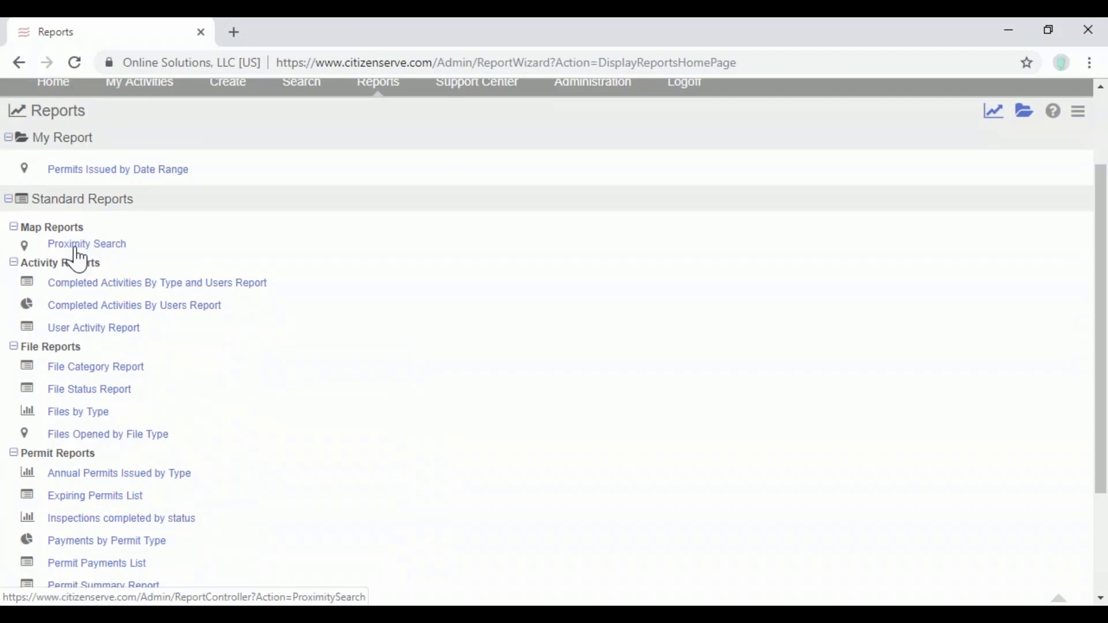
pyautogui.click(76, 250)
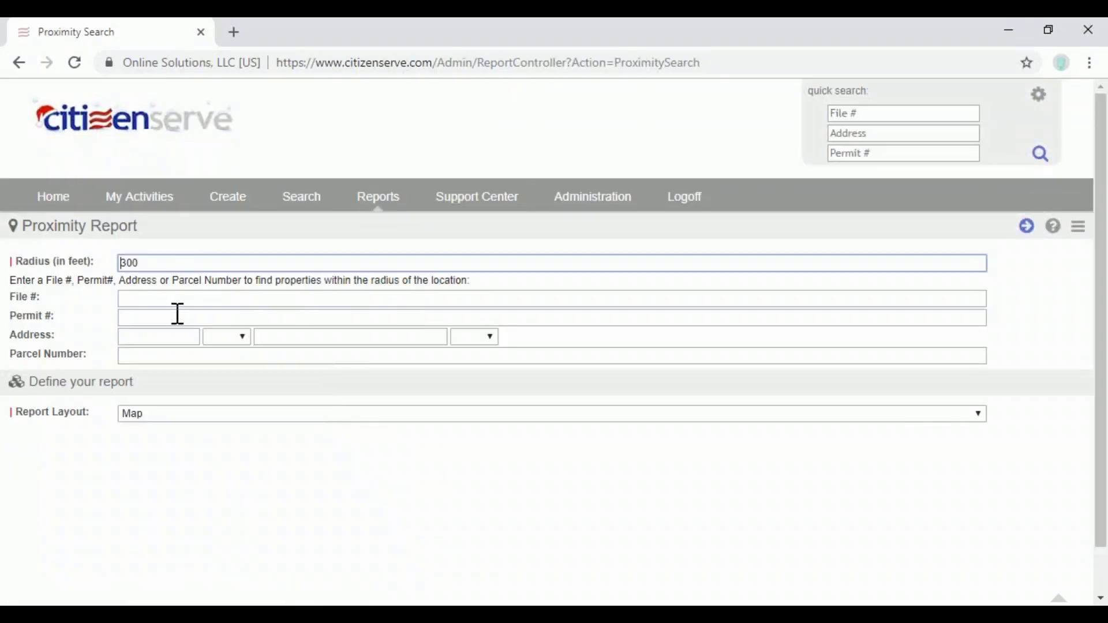
pyautogui.click(179, 316)
pyautogui.write('9')
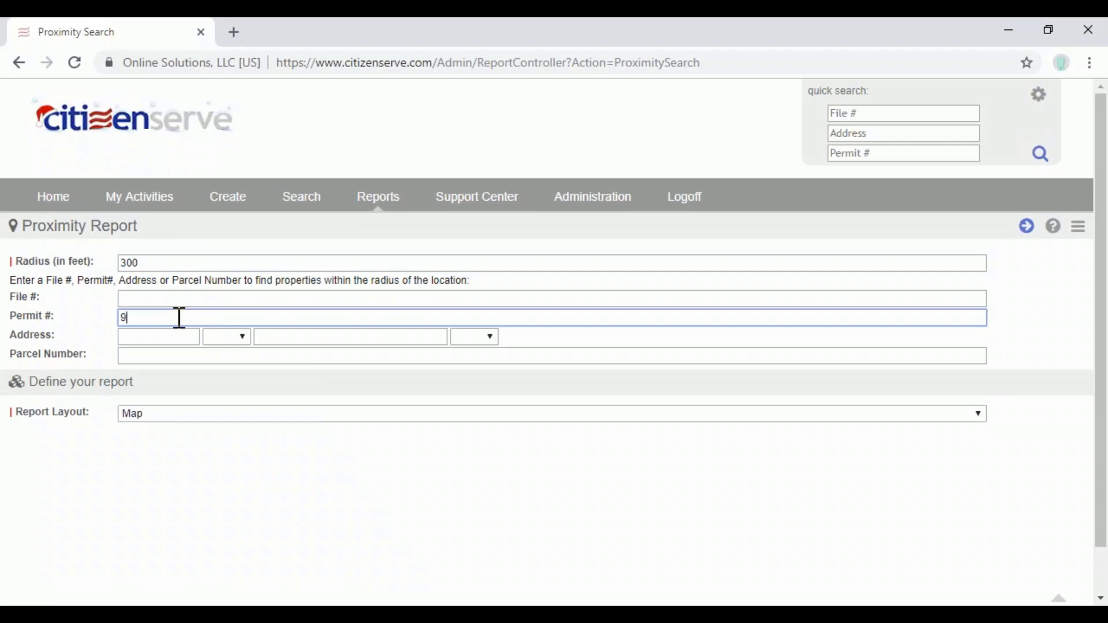
pyautogui.write('41 baker')
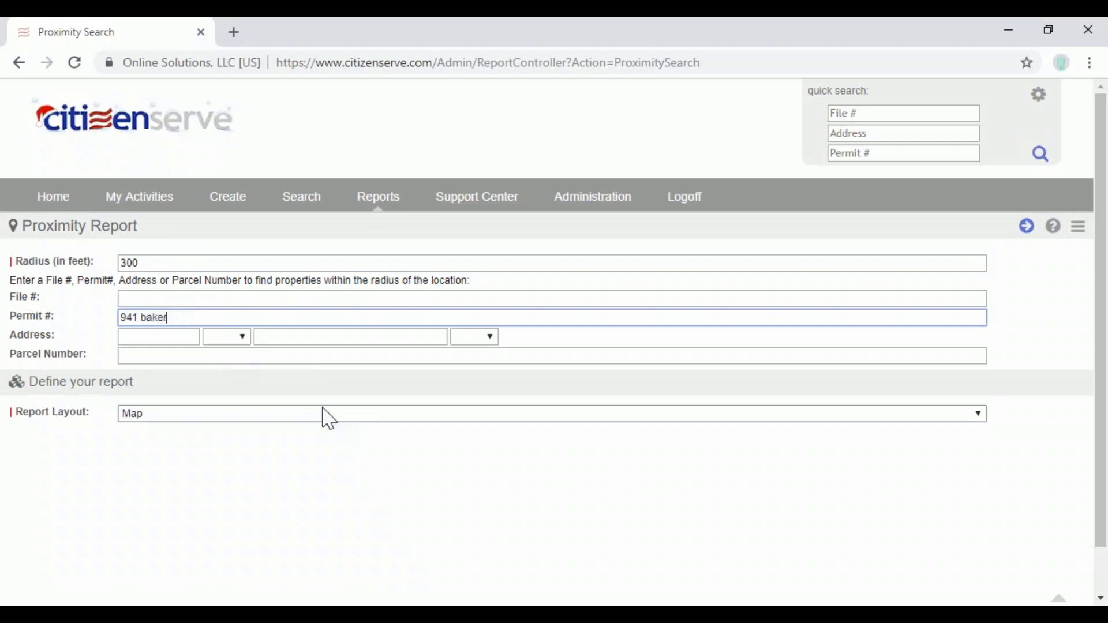
# - Run the proximity report with the Report Viewer layout
pyautogui.click(465, 416)
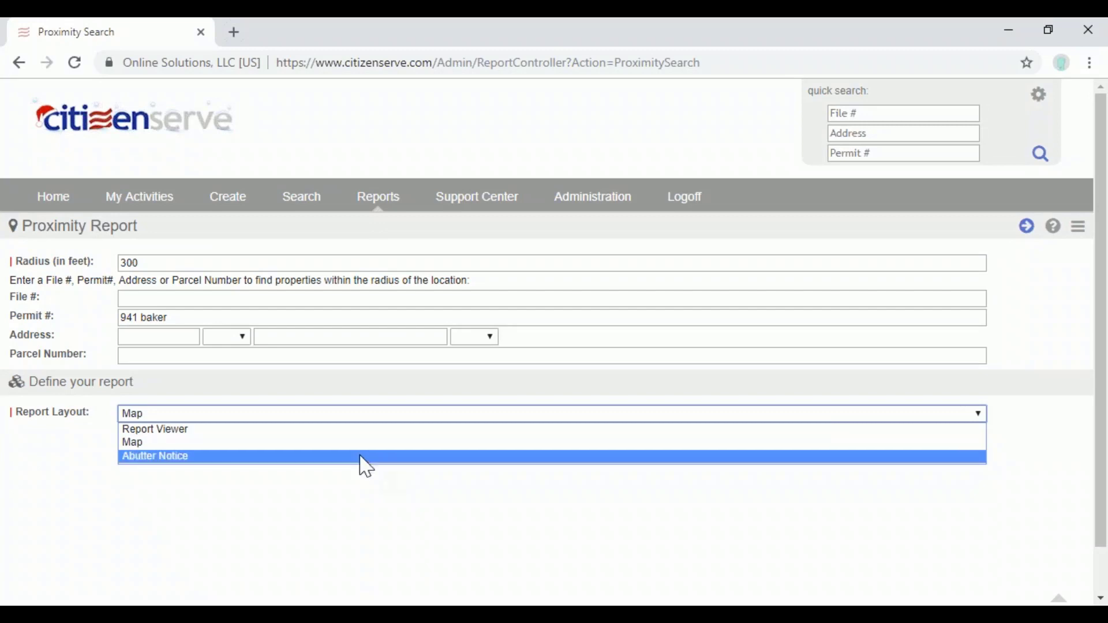
pyautogui.click(371, 435)
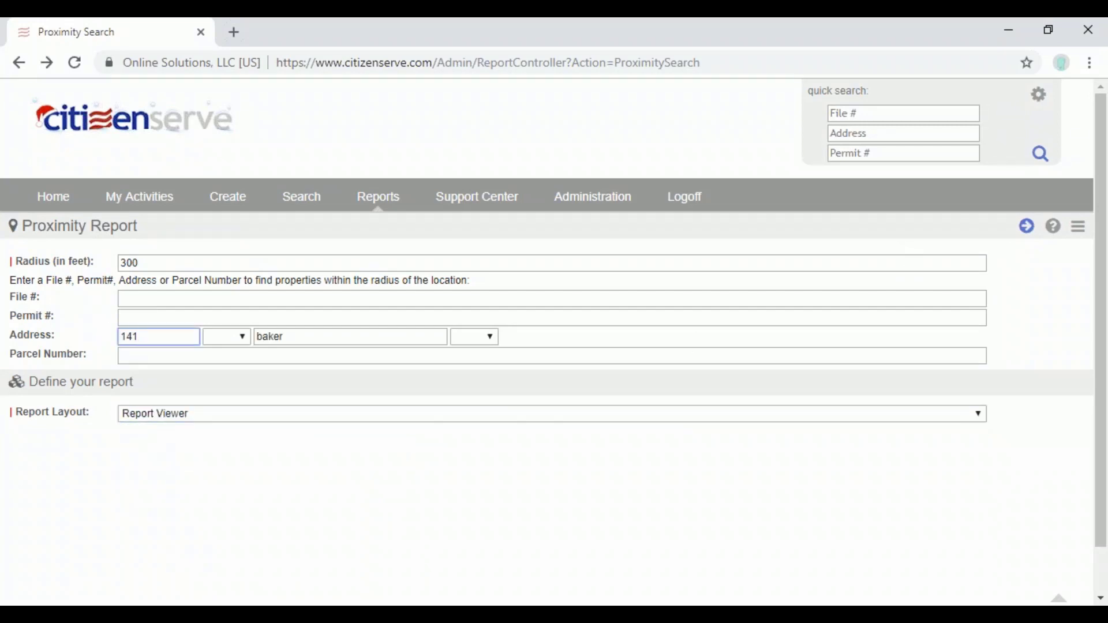
pyautogui.click(1027, 226)
pyautogui.scroll(-3, 415, 206)
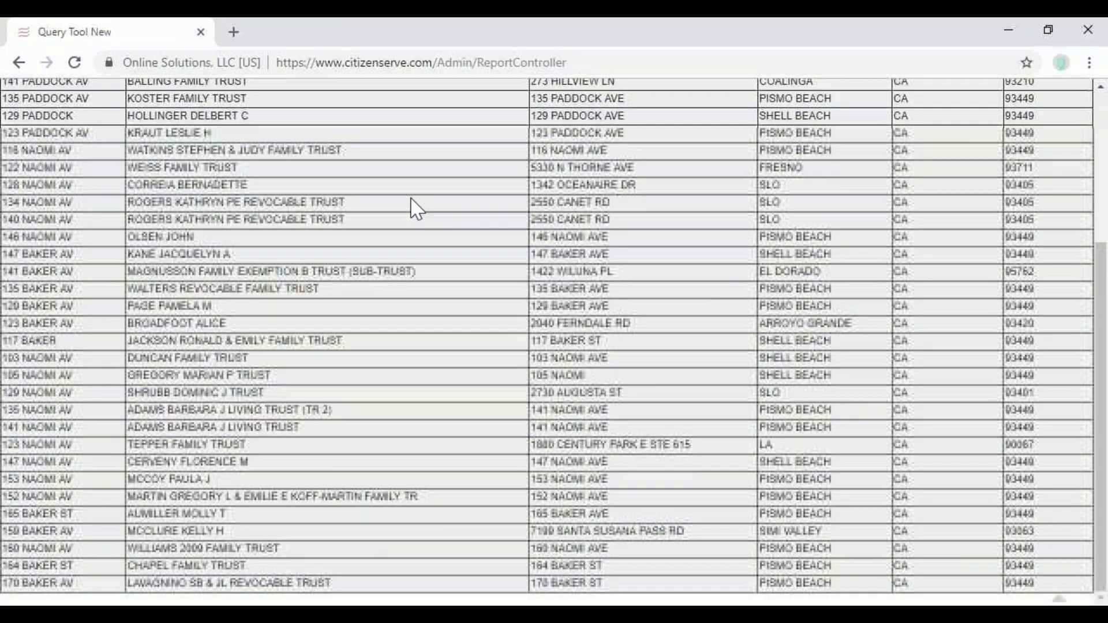
# - Check the report's Print and Export to Excel options, then go back to the Proximity Search form
pyautogui.scroll(3, 417, 209)
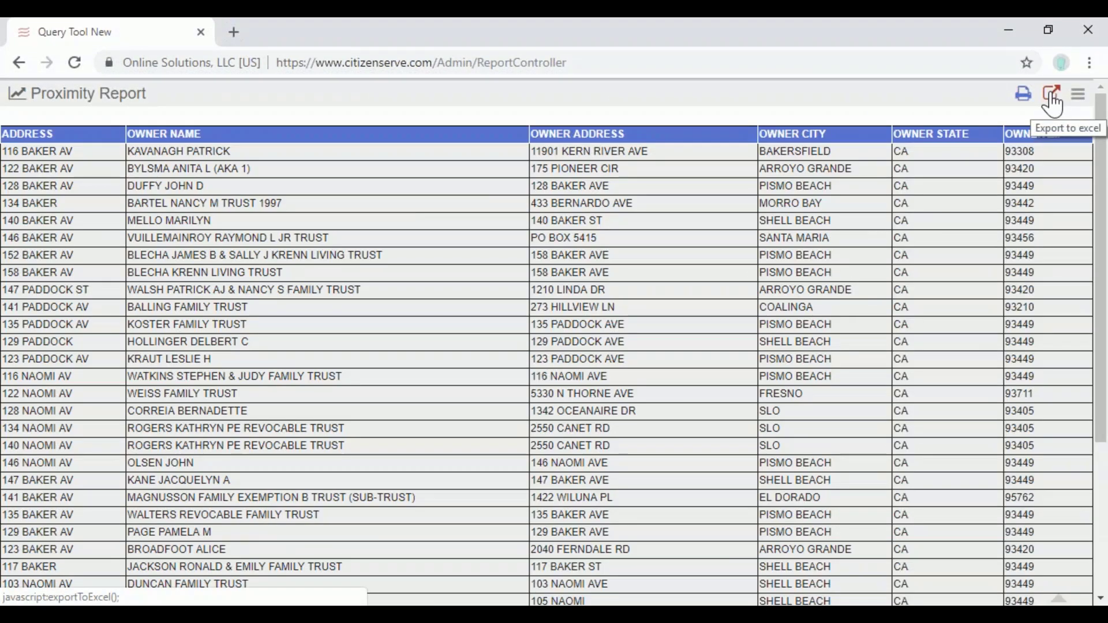
pyautogui.click(1079, 94)
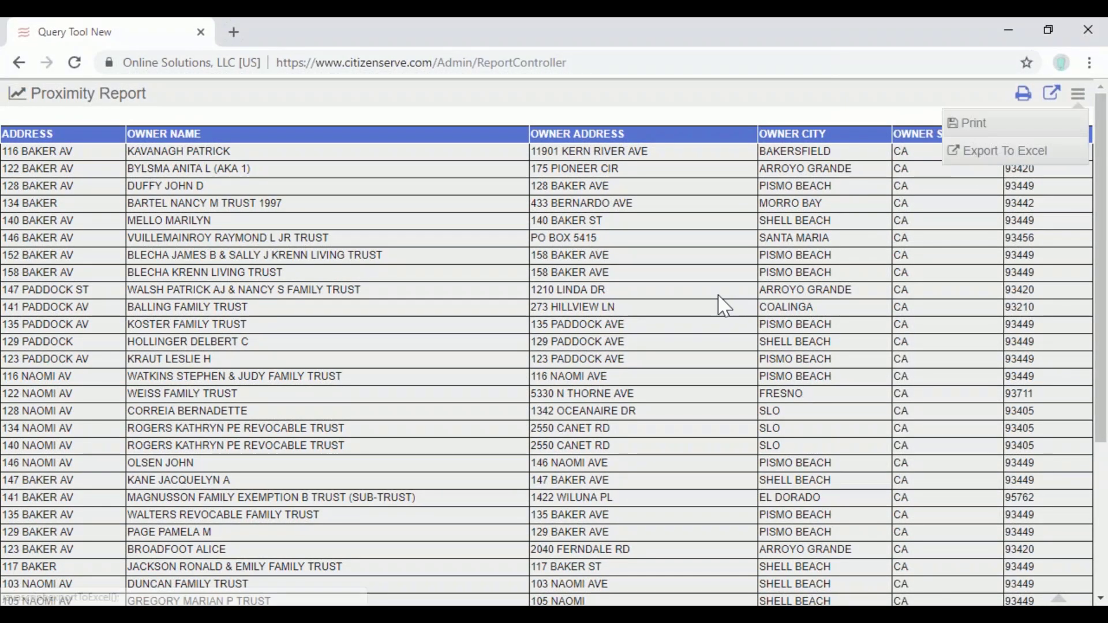
pyautogui.scroll(-2, 724, 306)
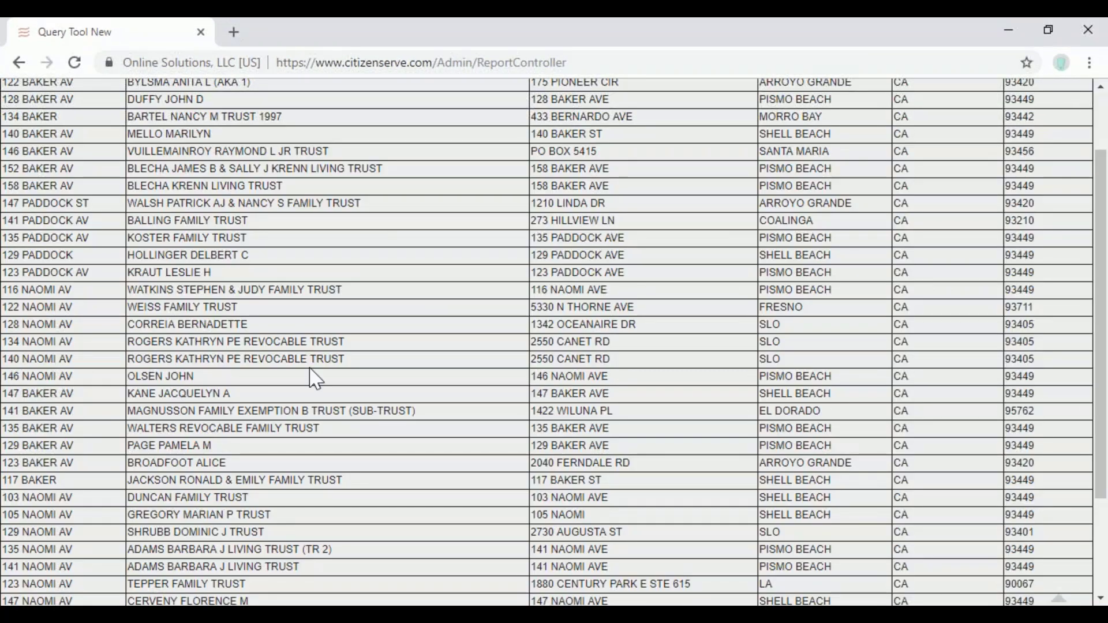
pyautogui.scroll(2, 312, 378)
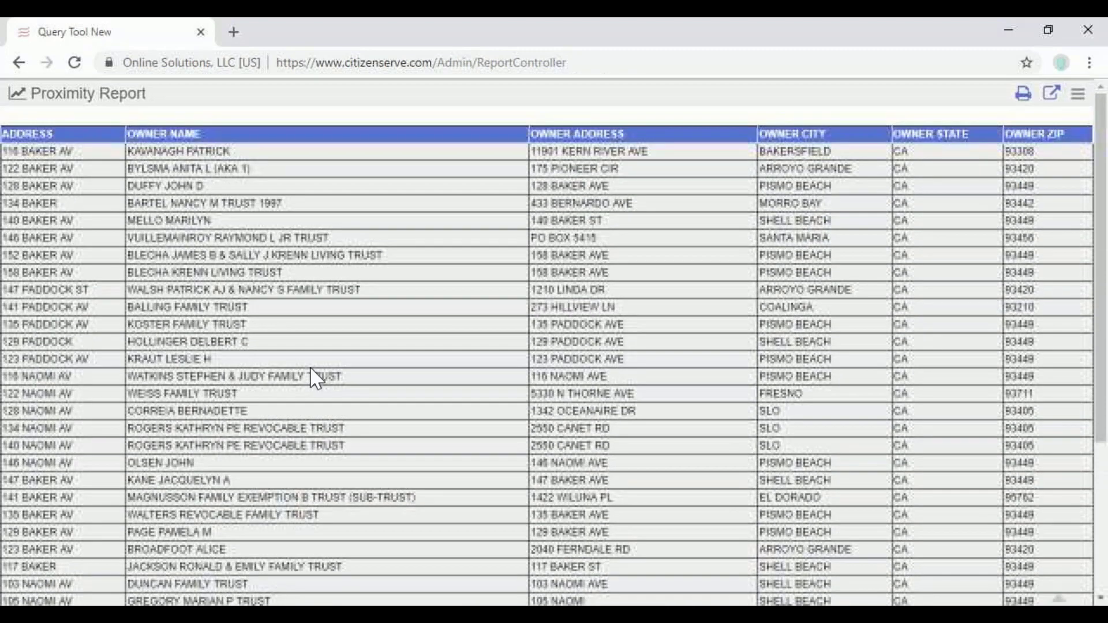
pyautogui.click(18, 62)
pyautogui.click(234, 417)
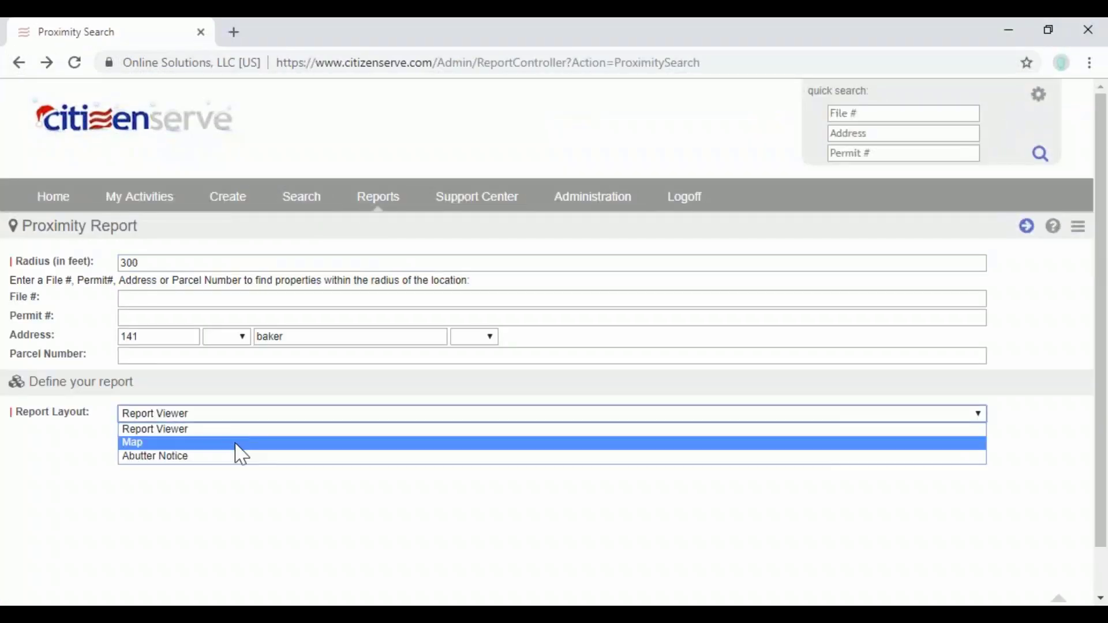
# - Run the proximity report with the Map layout, view the plotted properties, then close the map
pyautogui.click(240, 445)
pyautogui.click(1026, 225)
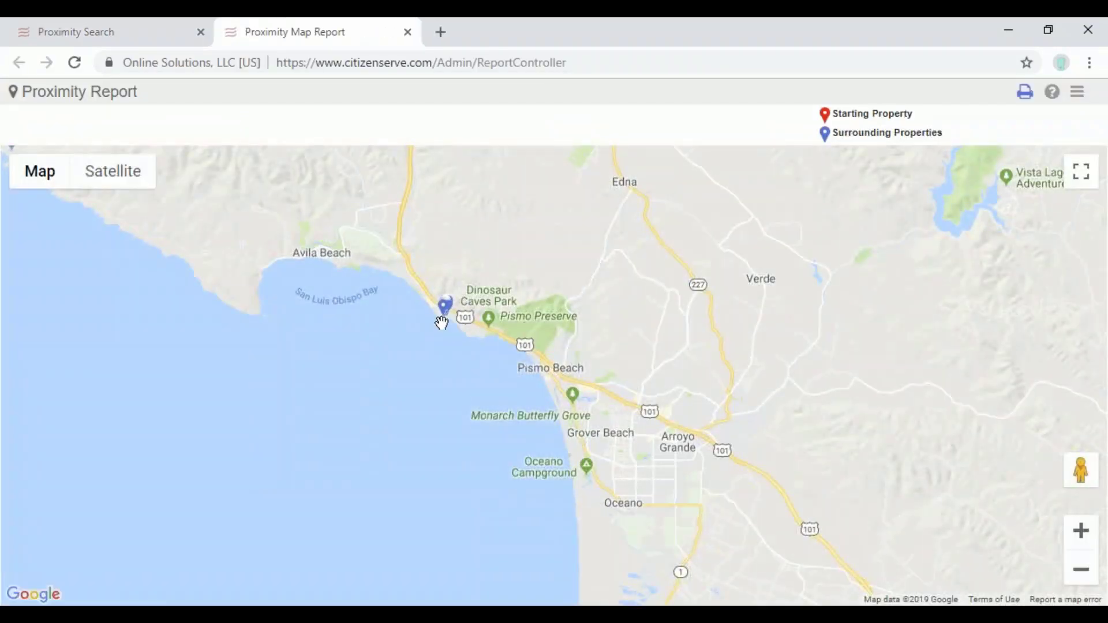
pyautogui.scroll(5, 519, 321)
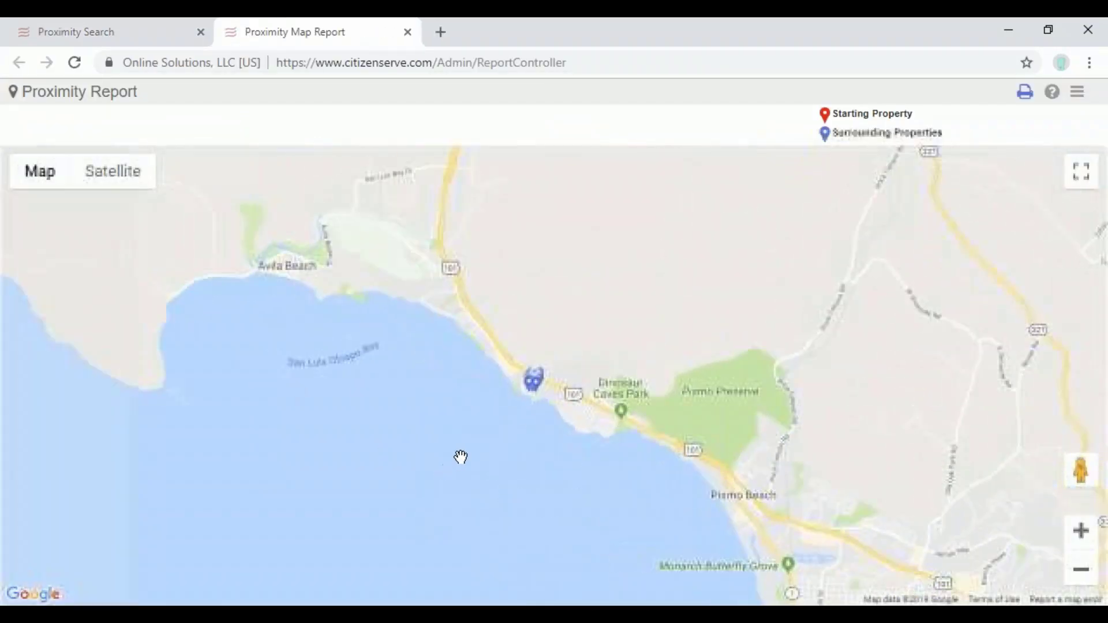
pyautogui.scroll(4, 626, 418)
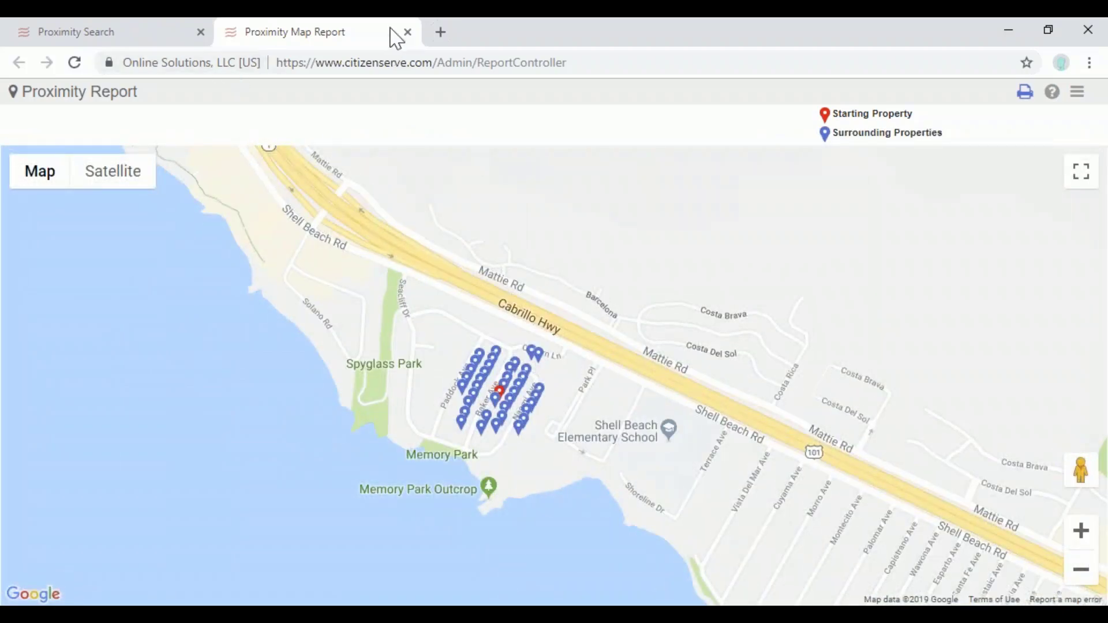
pyautogui.click(407, 32)
pyautogui.click(219, 414)
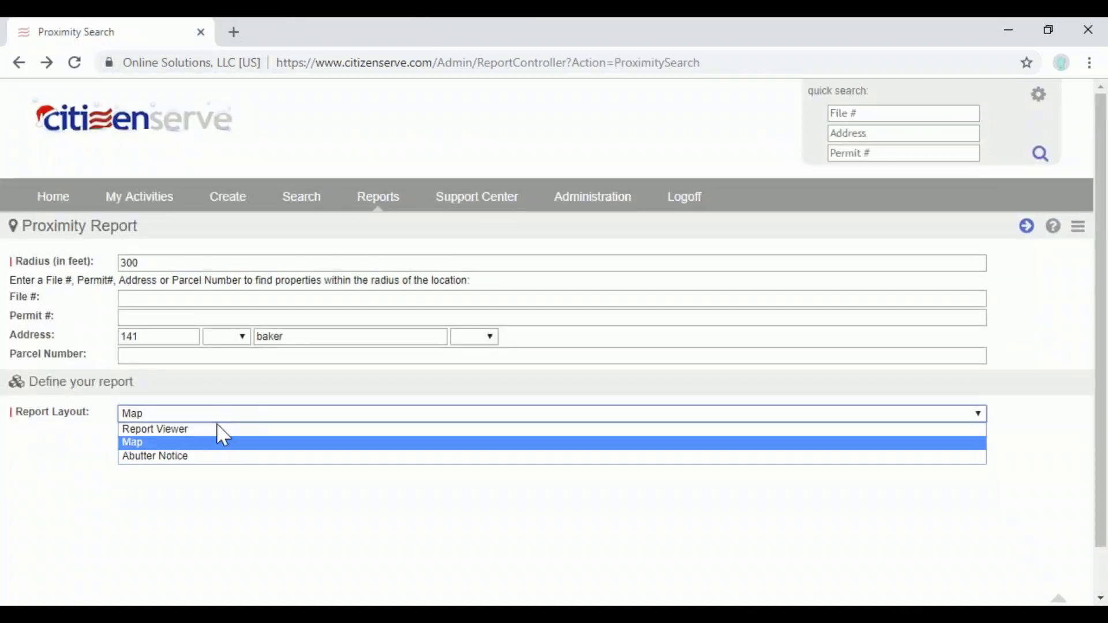
# - Generate the Abutter Notice letters, preview printing them, then cancel without printing
pyautogui.click(227, 457)
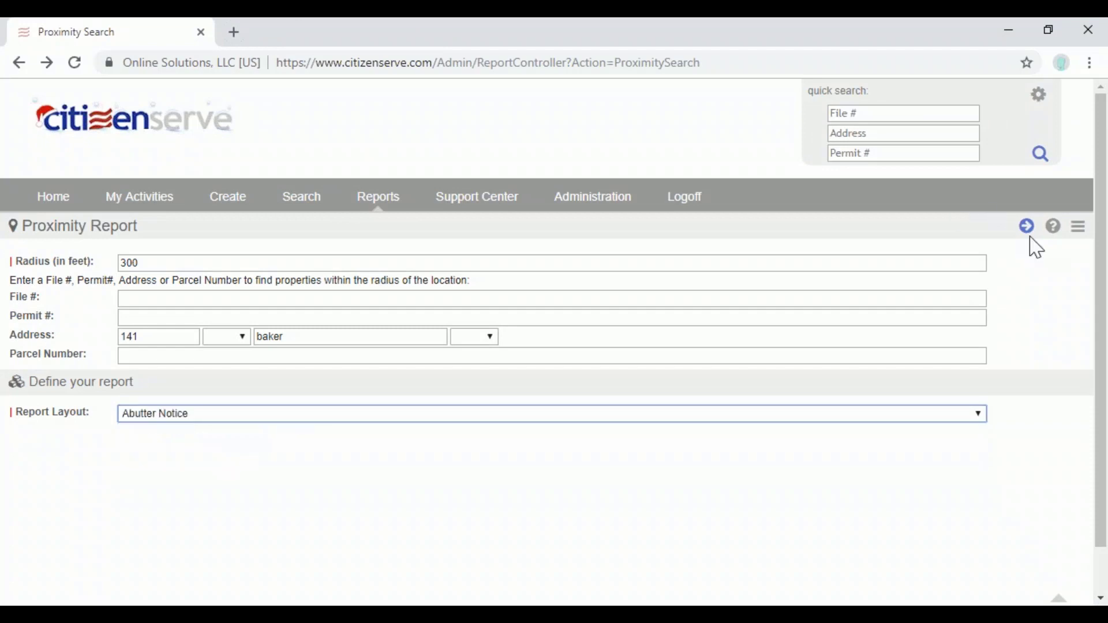
pyautogui.click(1031, 230)
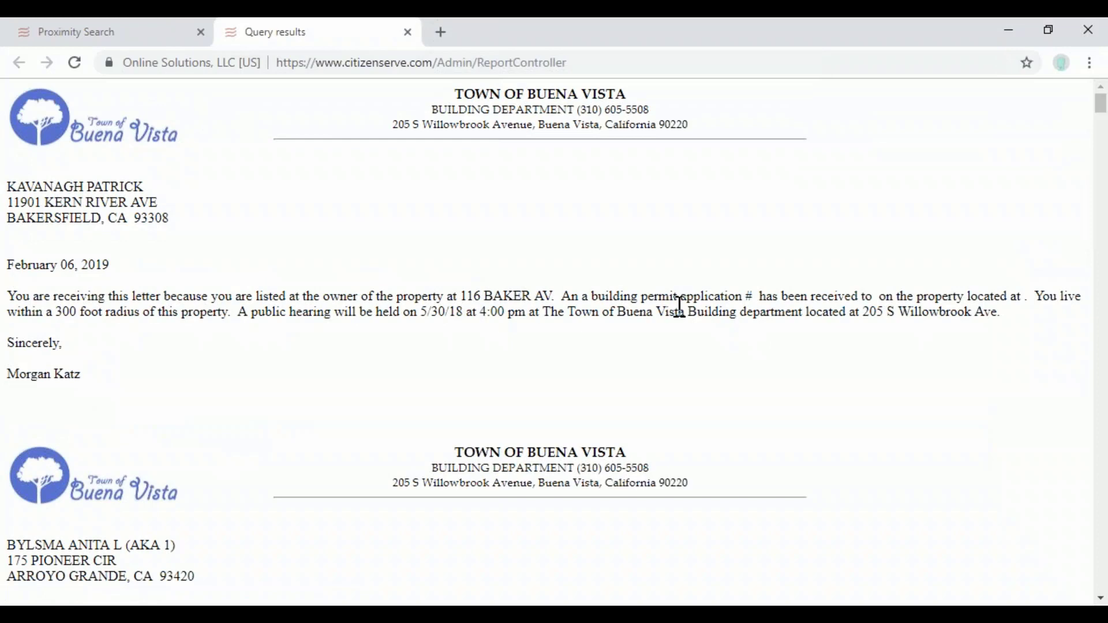
pyautogui.scroll(-3, 741, 403)
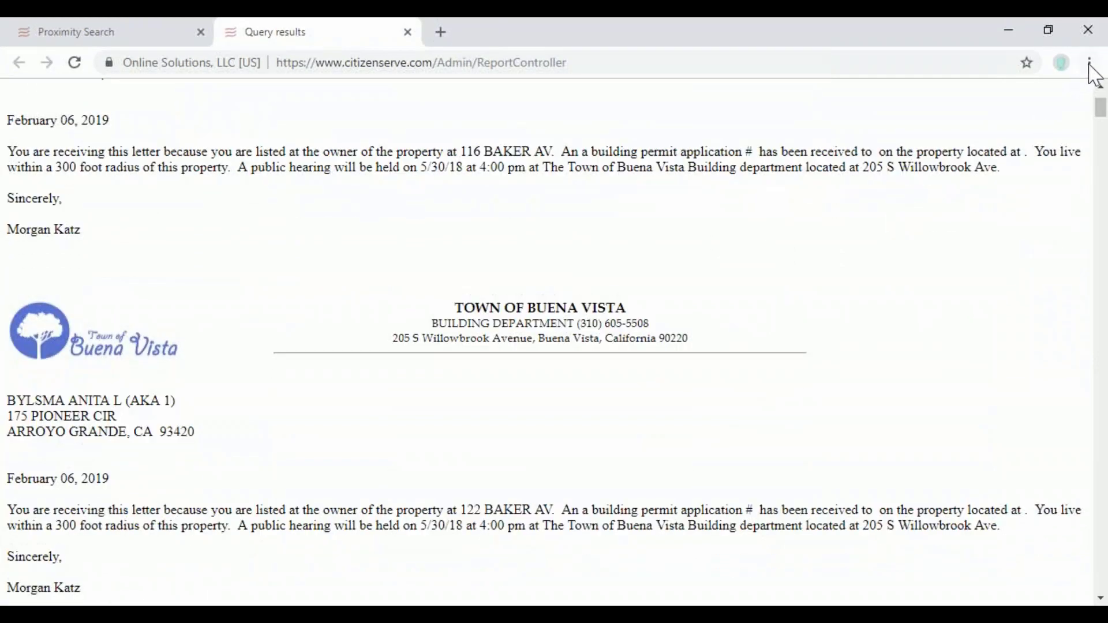
pyautogui.click(1089, 63)
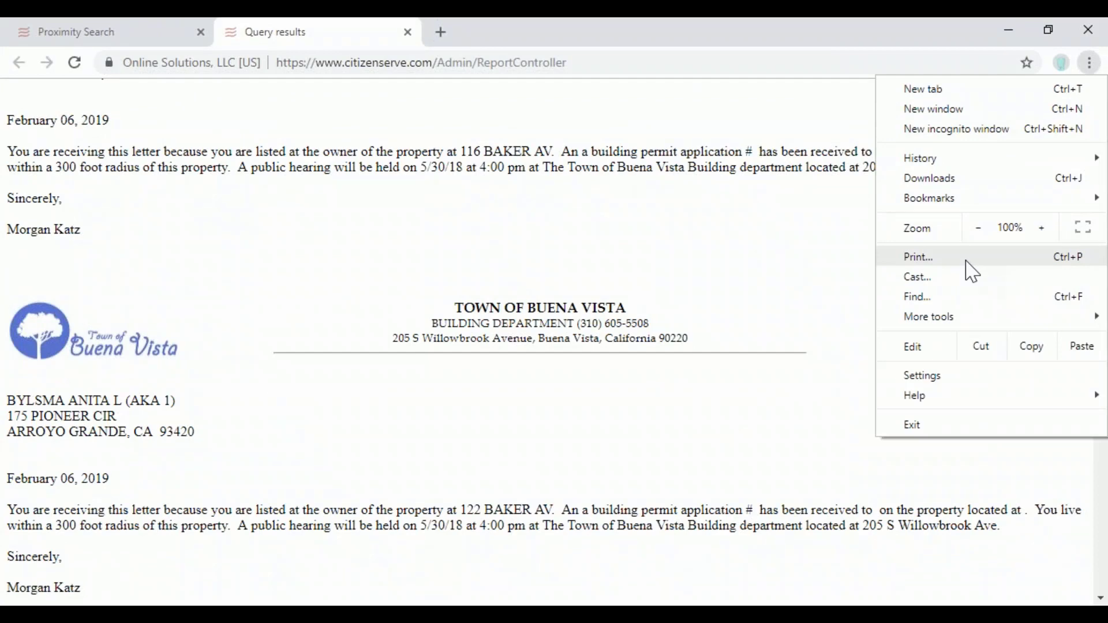
pyautogui.click(972, 260)
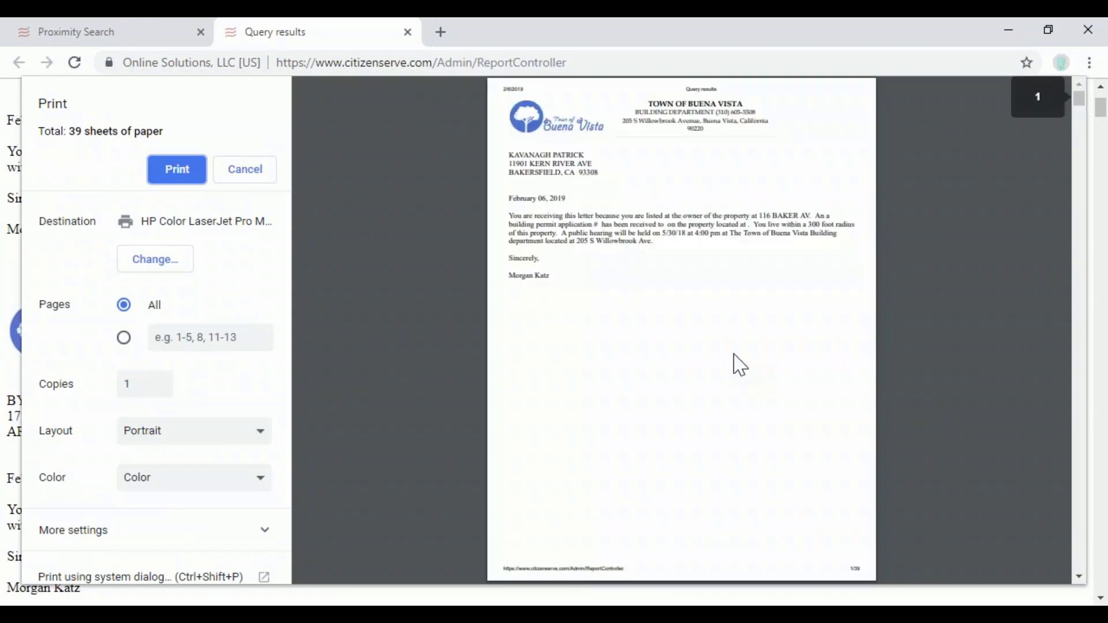
pyautogui.scroll(-8, 740, 364)
pyautogui.scroll(-2, 739, 364)
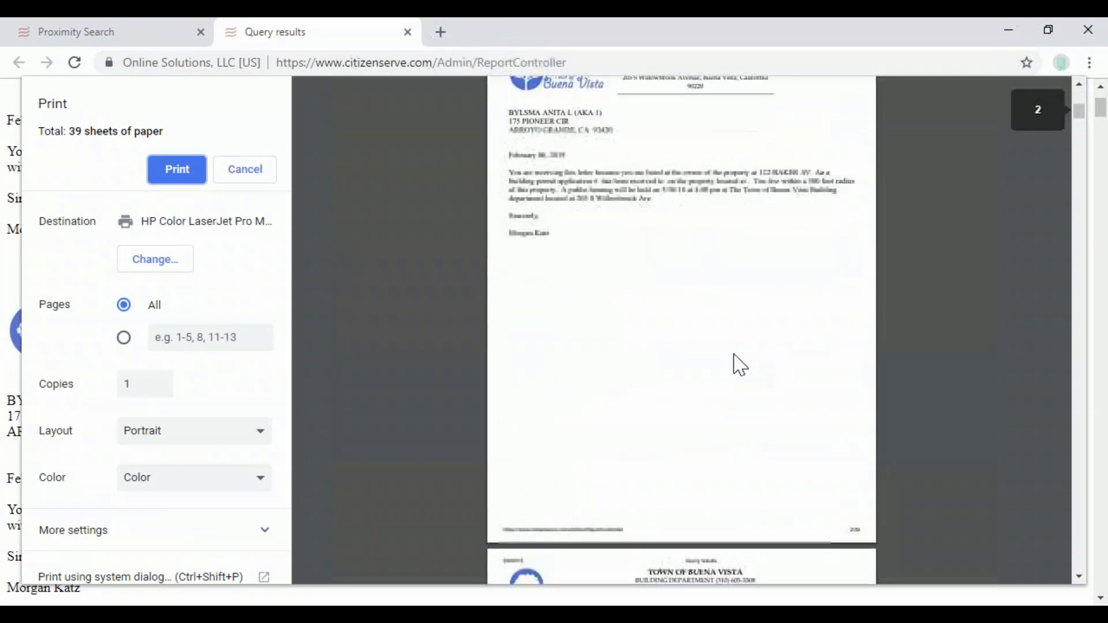
pyautogui.click(264, 183)
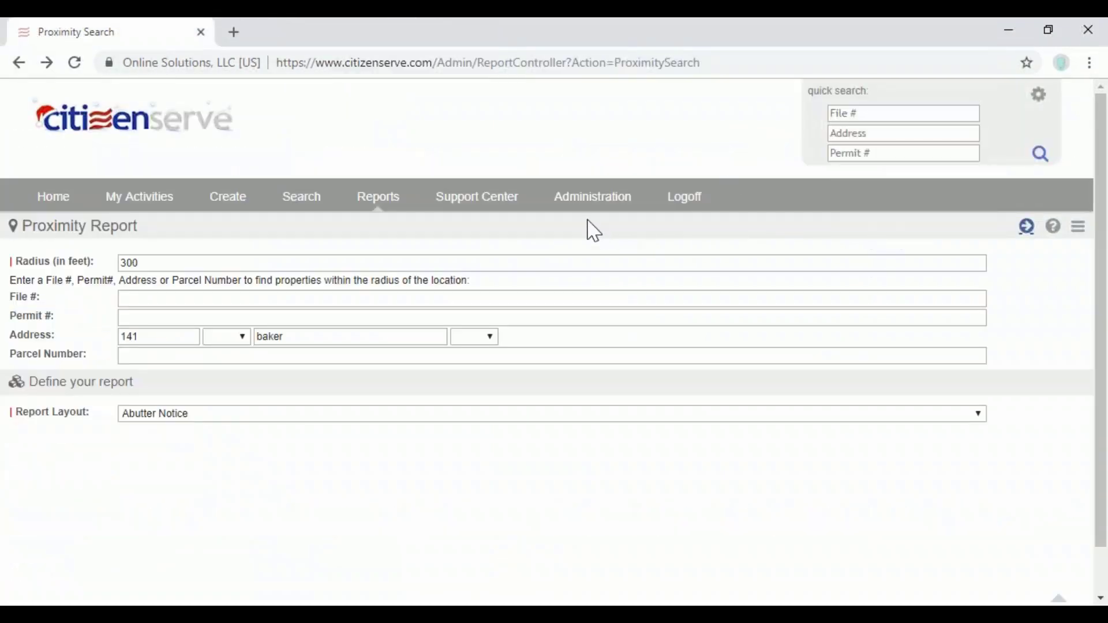
# - Start a new report and name it for the user's permits on a map
pyautogui.click(381, 197)
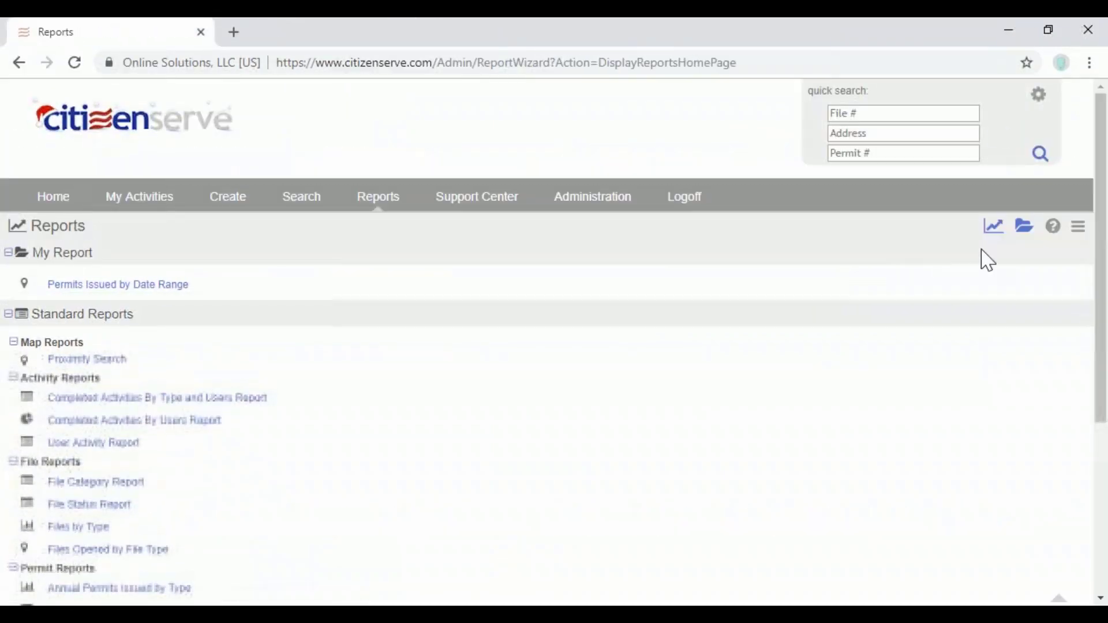
pyautogui.click(992, 231)
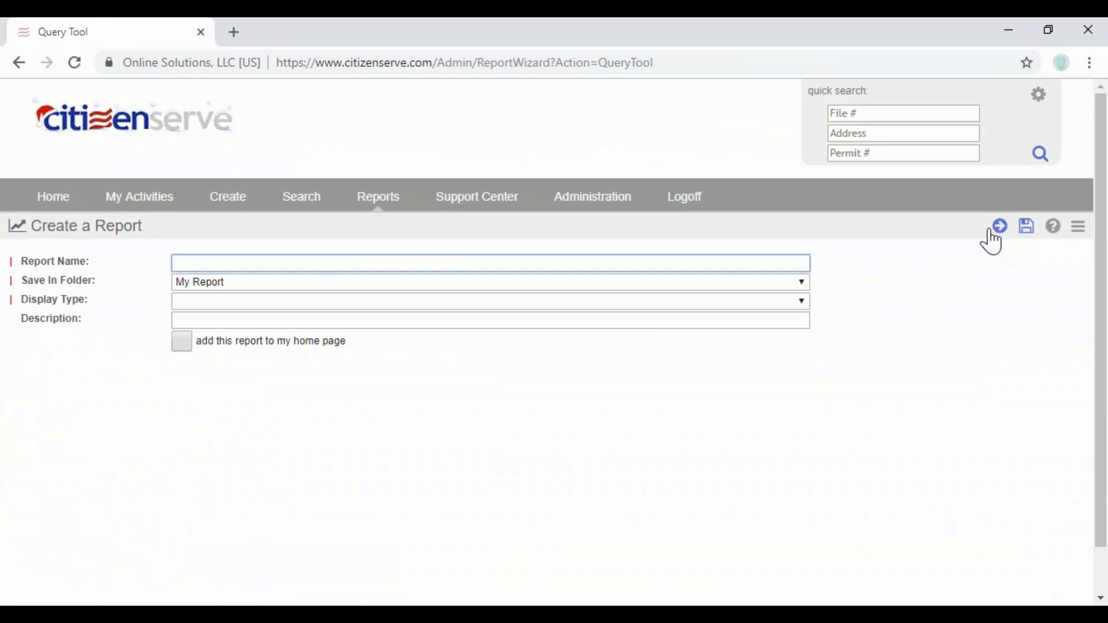
pyautogui.write("jim's permits on a map")
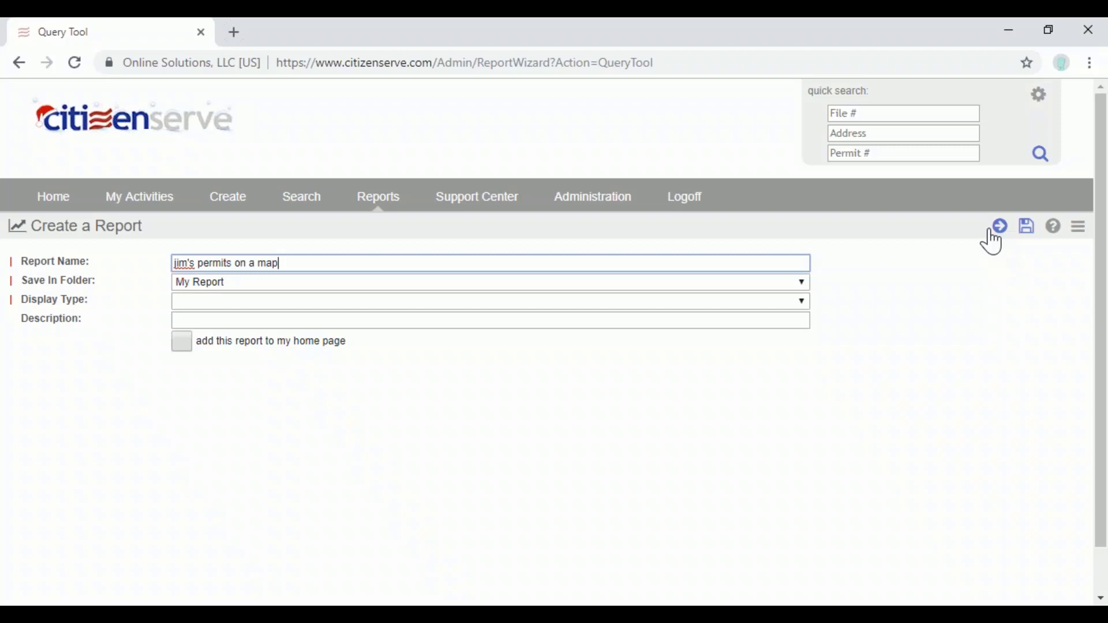
pyautogui.click(557, 292)
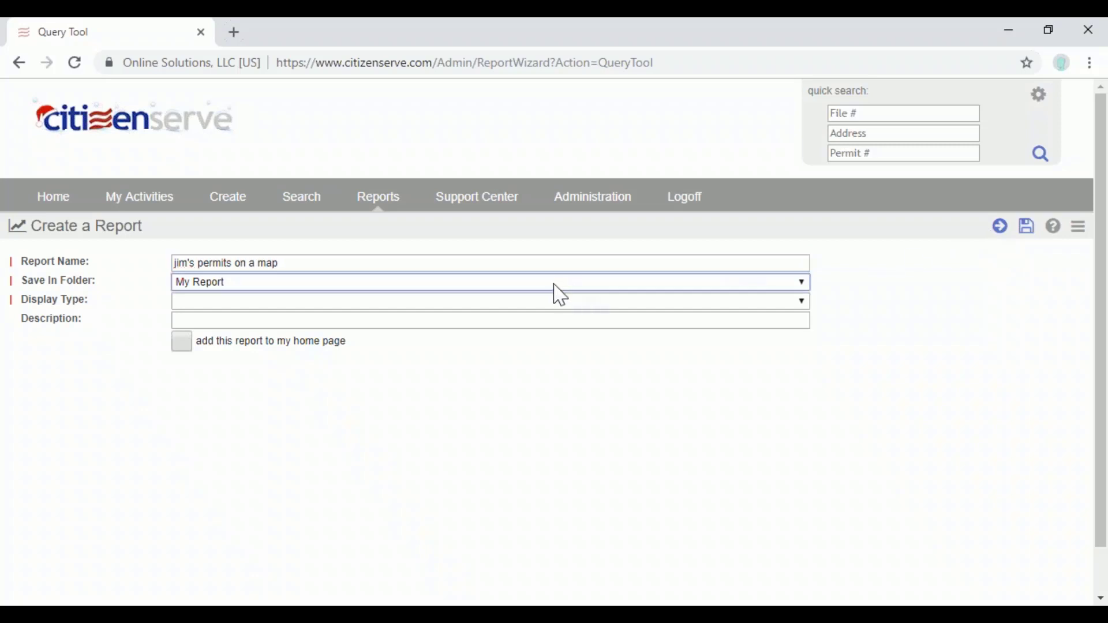
pyautogui.click(476, 303)
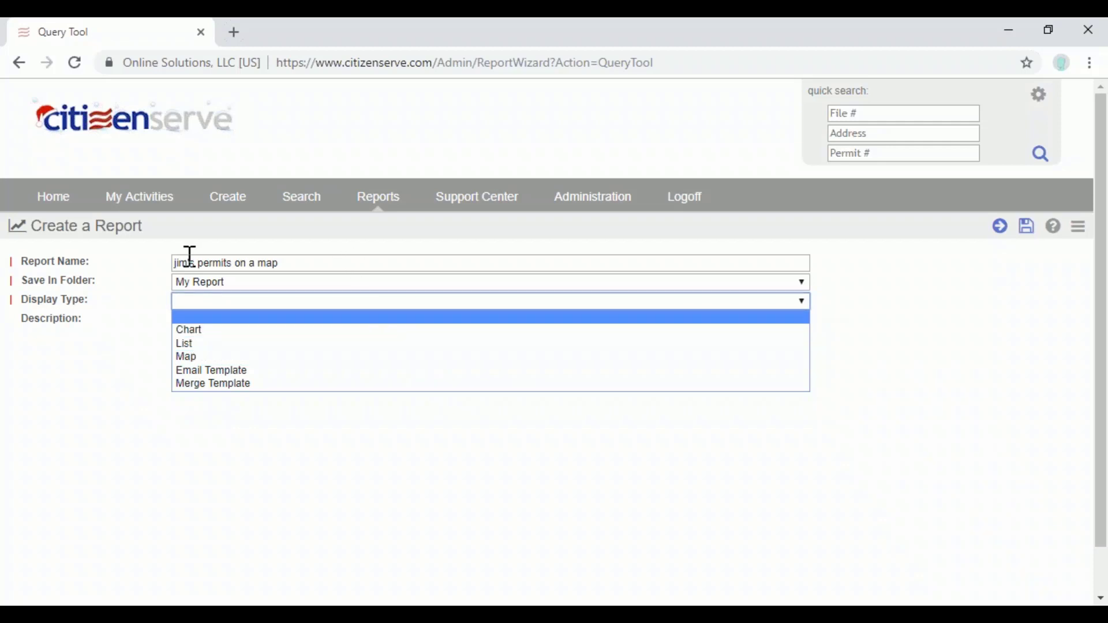
pyautogui.click(27, 227)
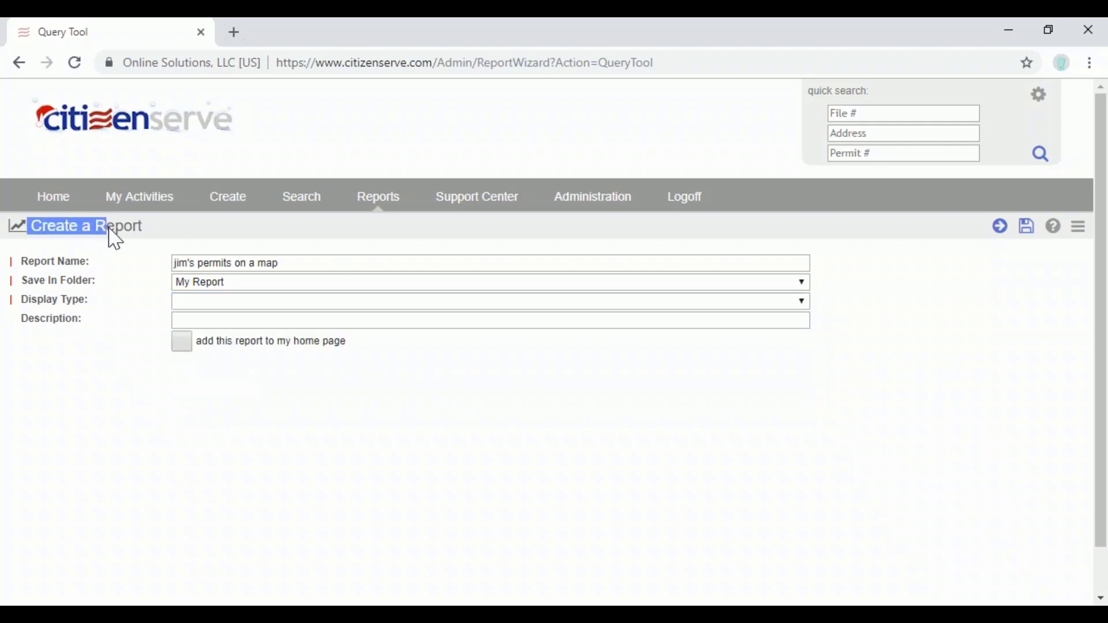
pyautogui.tripleClick(152, 235)
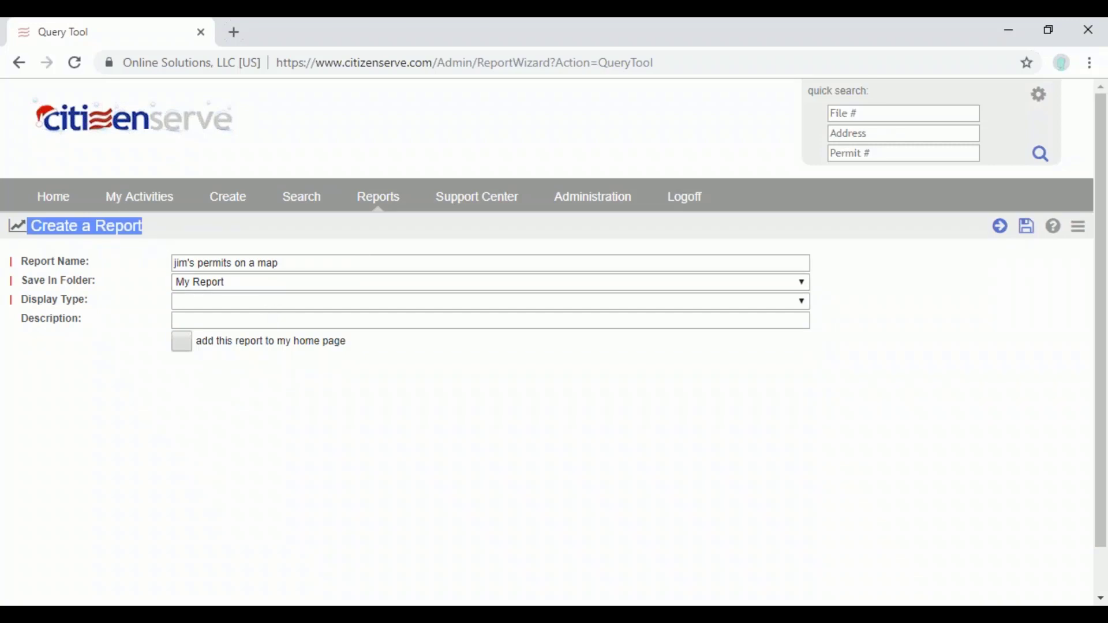
# - Keep the report in the My Report folder and set its display type to Map
pyautogui.click(265, 287)
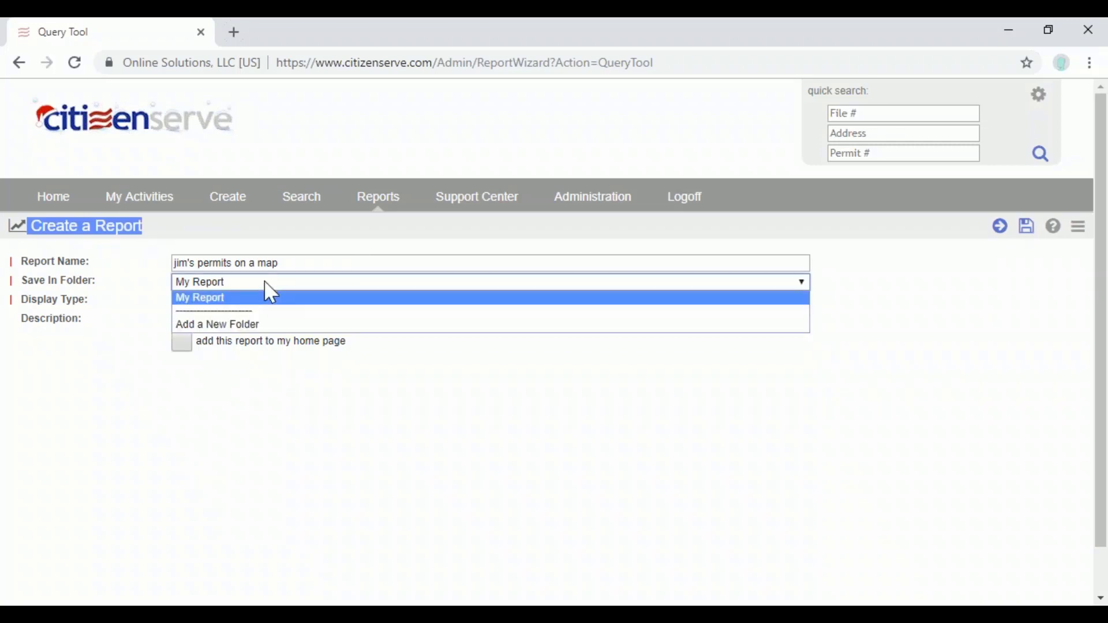
pyautogui.click(274, 299)
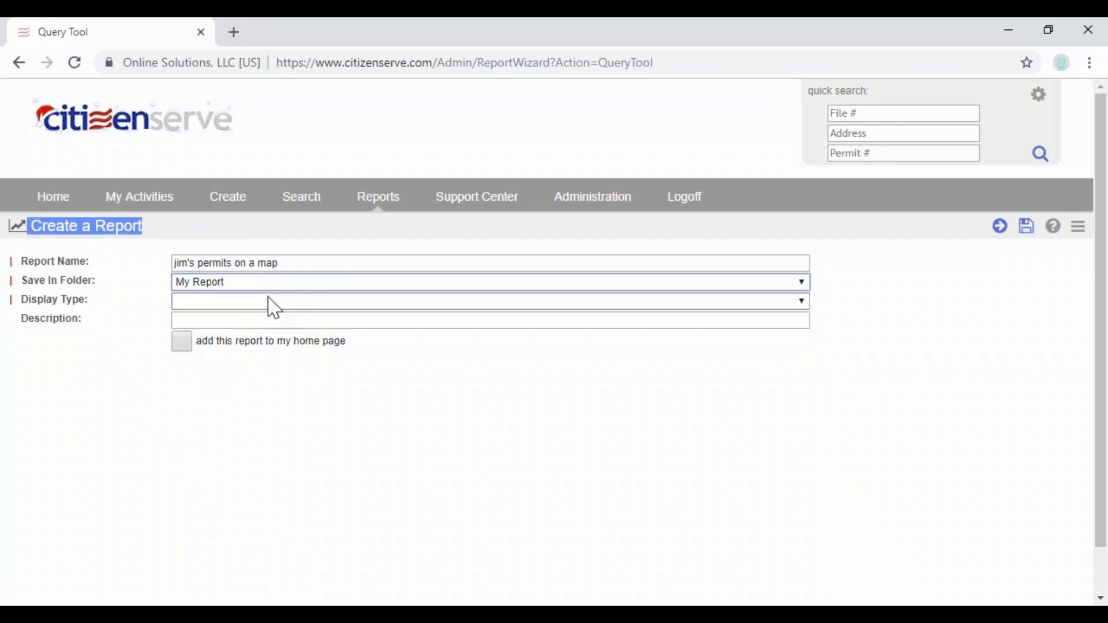
pyautogui.click(271, 302)
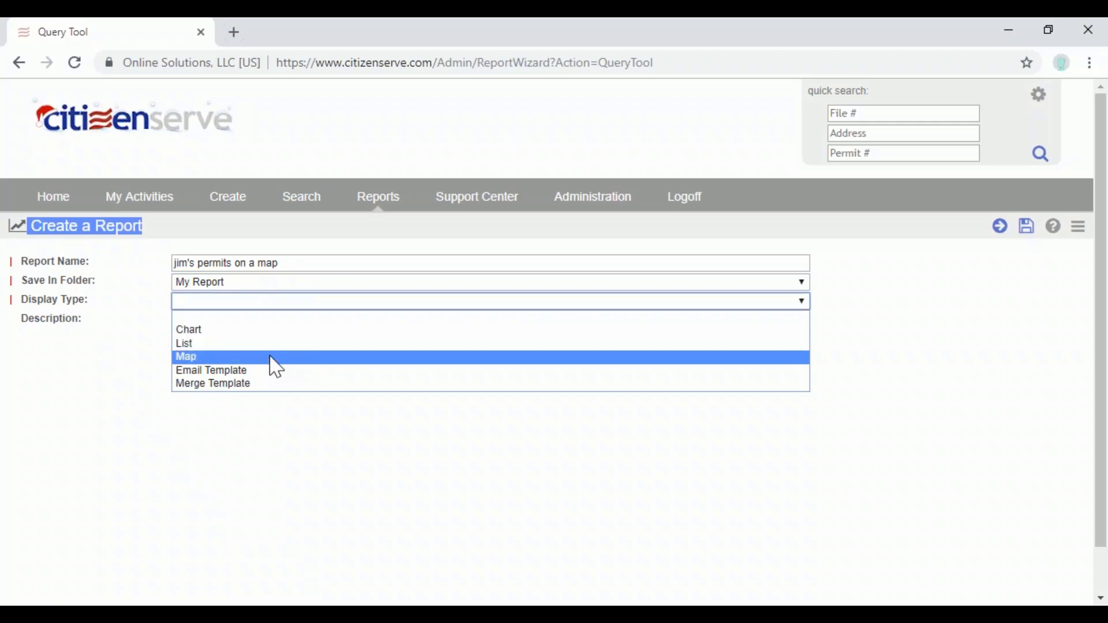
pyautogui.click(271, 357)
pyautogui.click(279, 301)
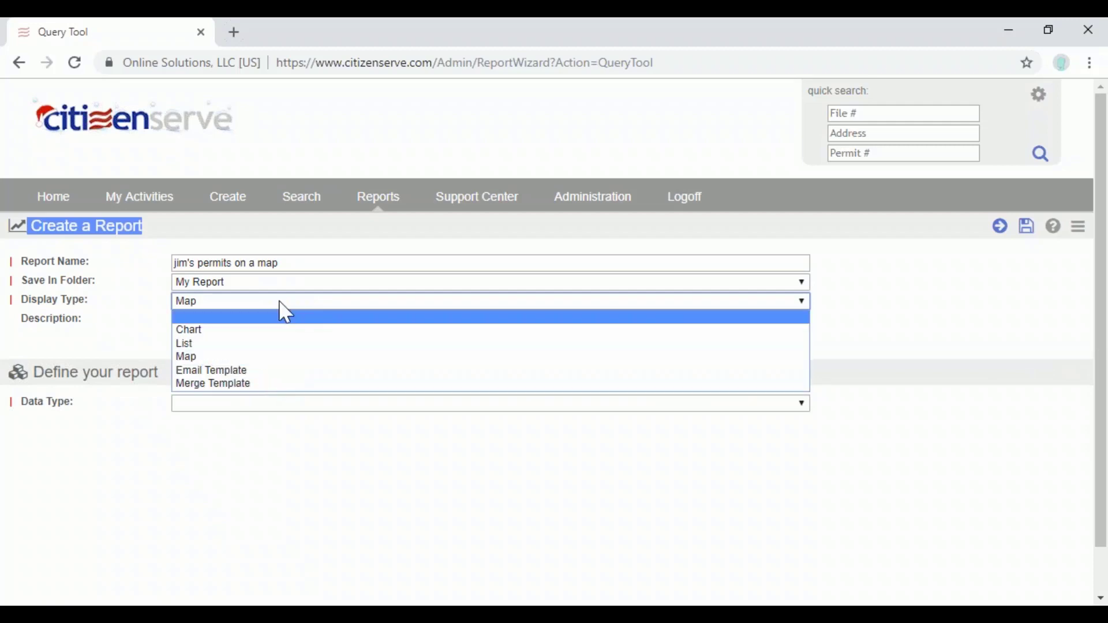
pyautogui.click(281, 302)
# - Leave the report off the home page and set its data type to Permits
pyautogui.click(182, 342)
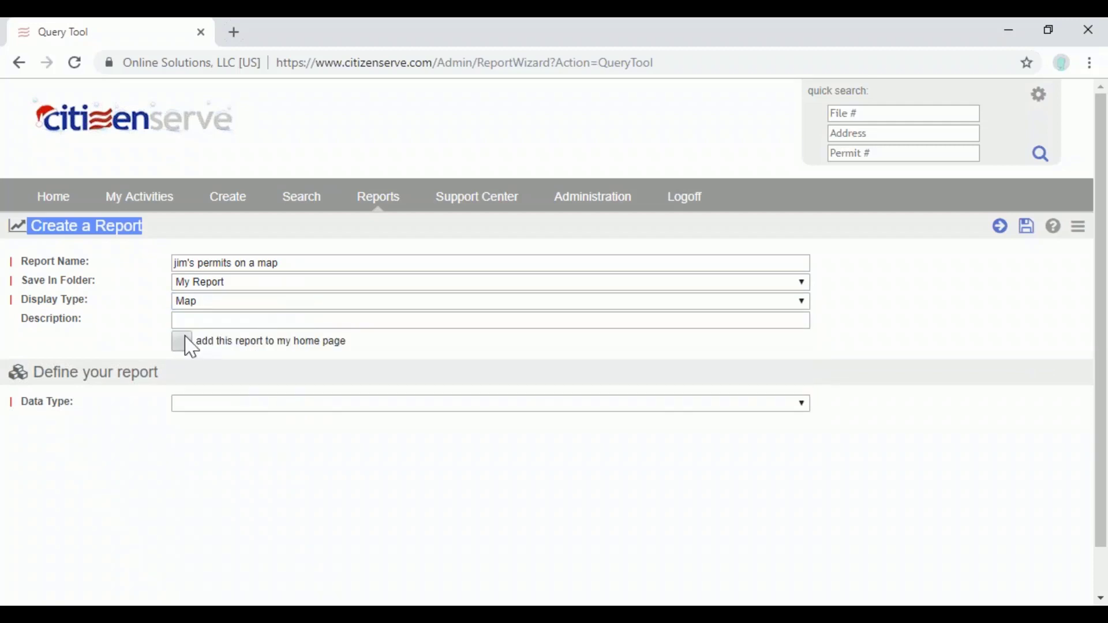
pyautogui.click(184, 345)
pyautogui.click(223, 404)
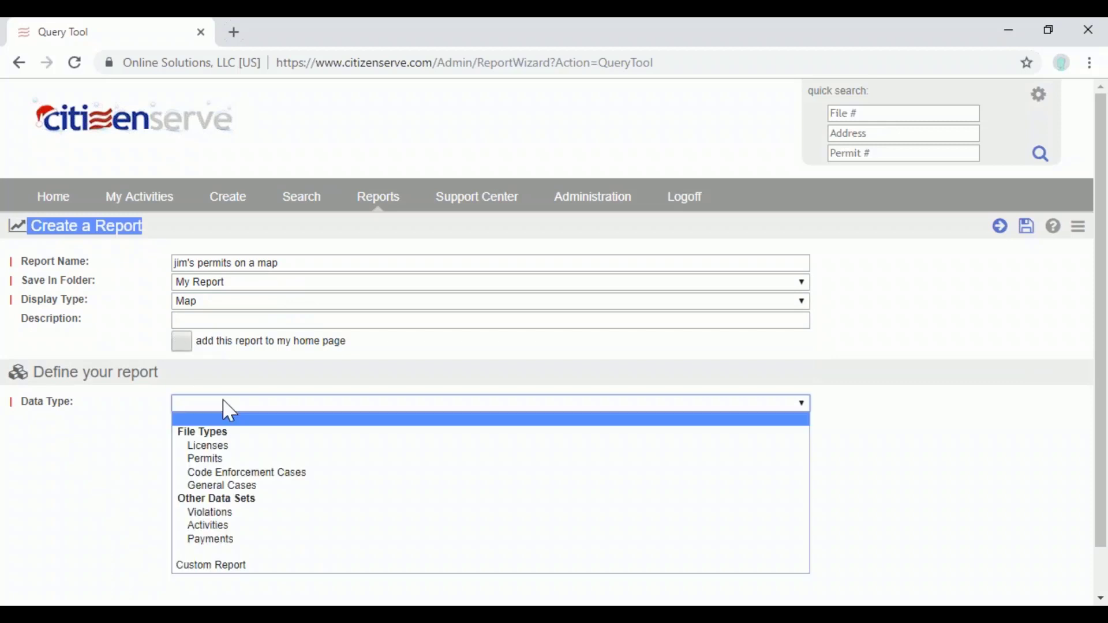
pyautogui.click(242, 461)
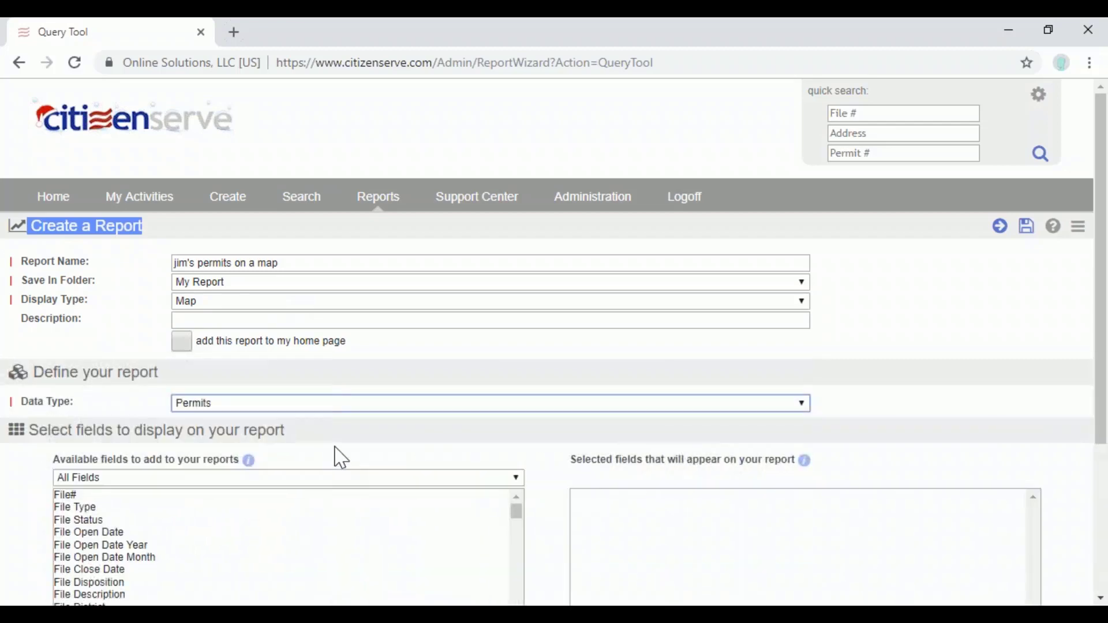
# - Add the File# and File Description fields to the report
pyautogui.scroll(-3, 381, 450)
pyautogui.scroll(5, 210, 428)
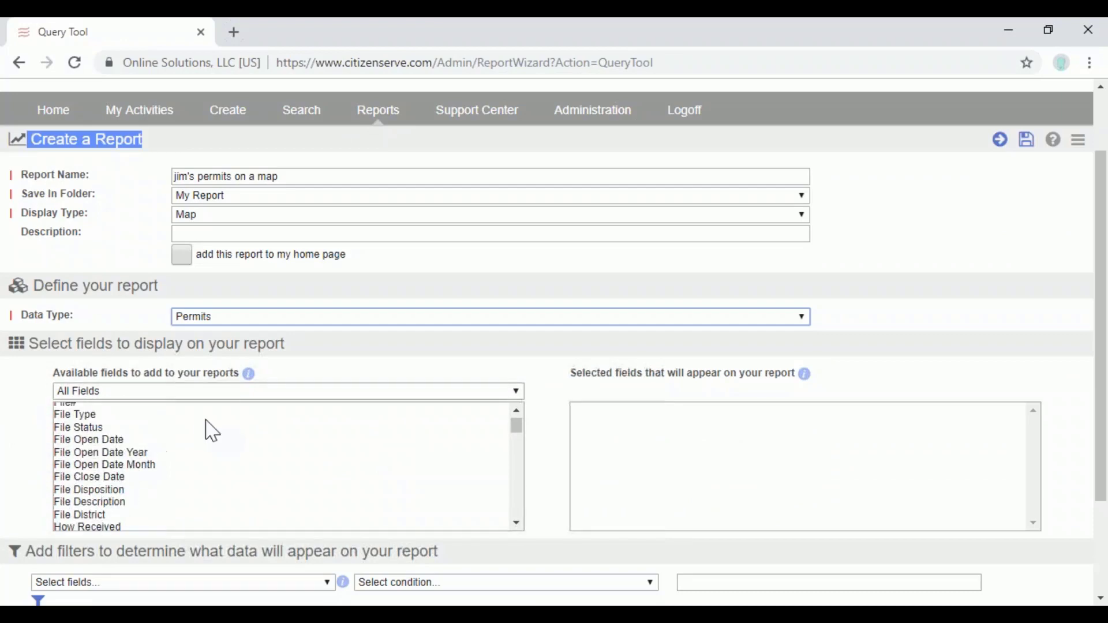
pyautogui.doubleClick(92, 466)
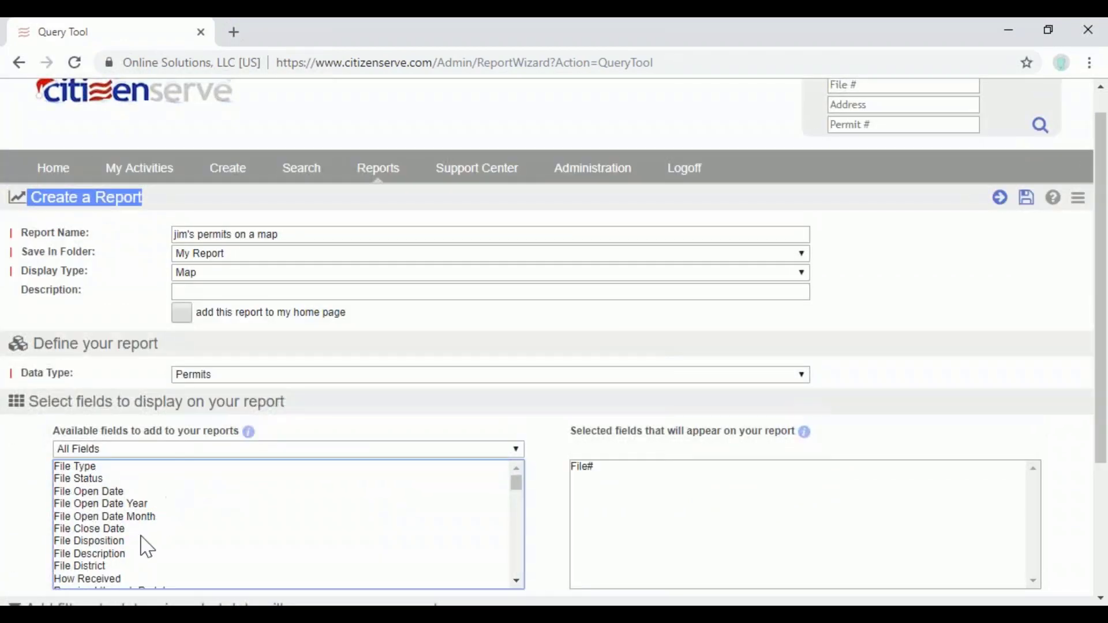
pyautogui.doubleClick(138, 553)
# - From the Permit fields, add Permit#, Permit Type, Sub Type, Work Description, Issue Date and Balance Due
pyautogui.click(209, 452)
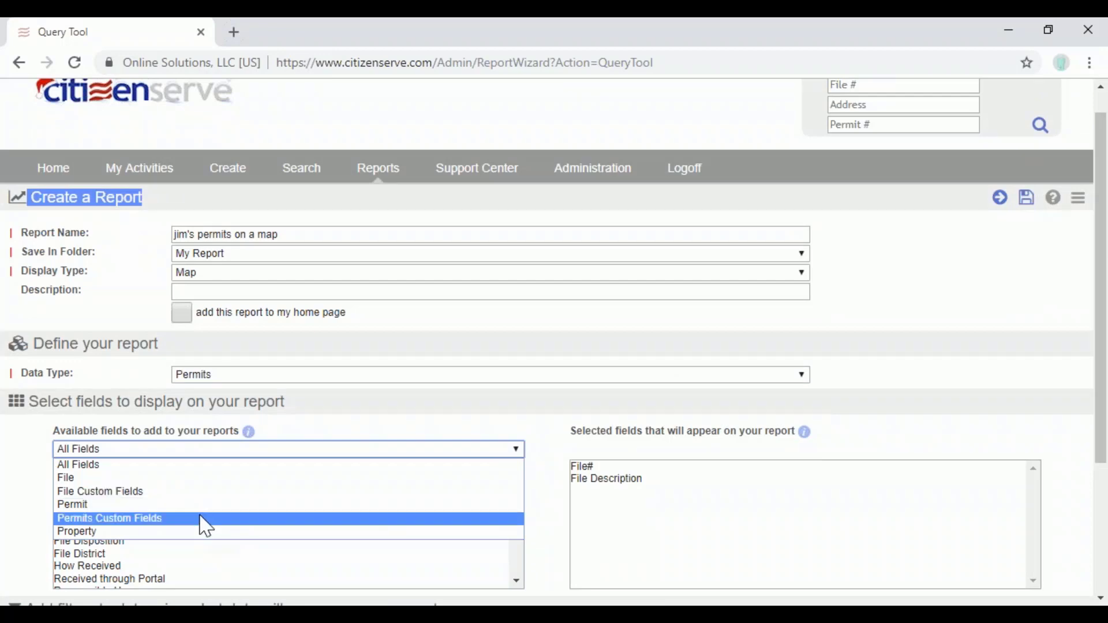
pyautogui.click(203, 505)
pyautogui.doubleClick(196, 467)
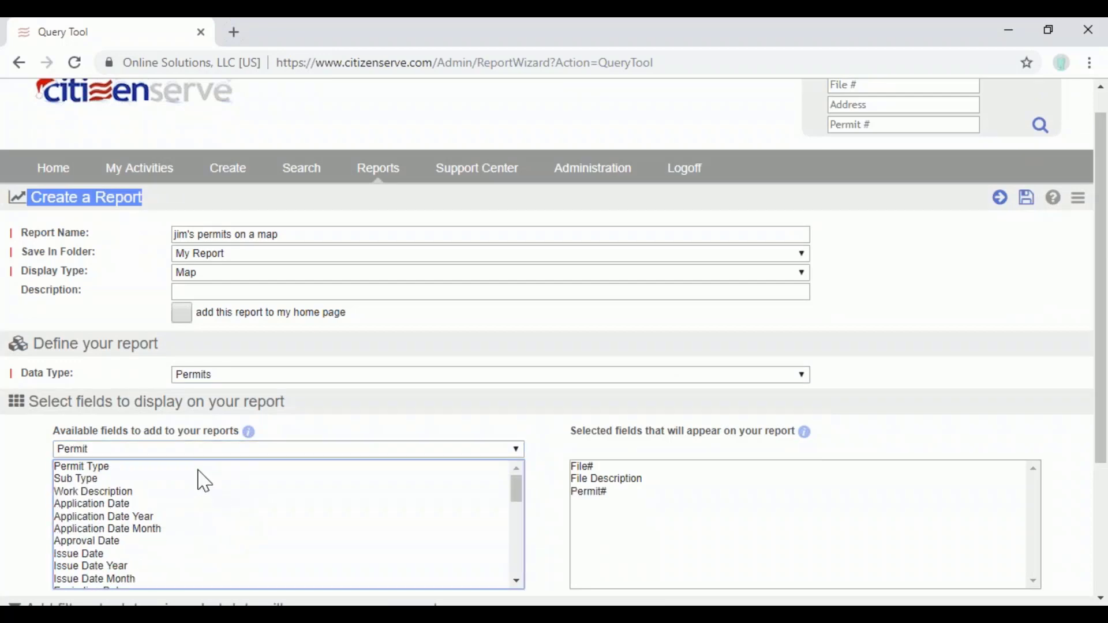
pyautogui.doubleClick(201, 464)
pyautogui.doubleClick(202, 468)
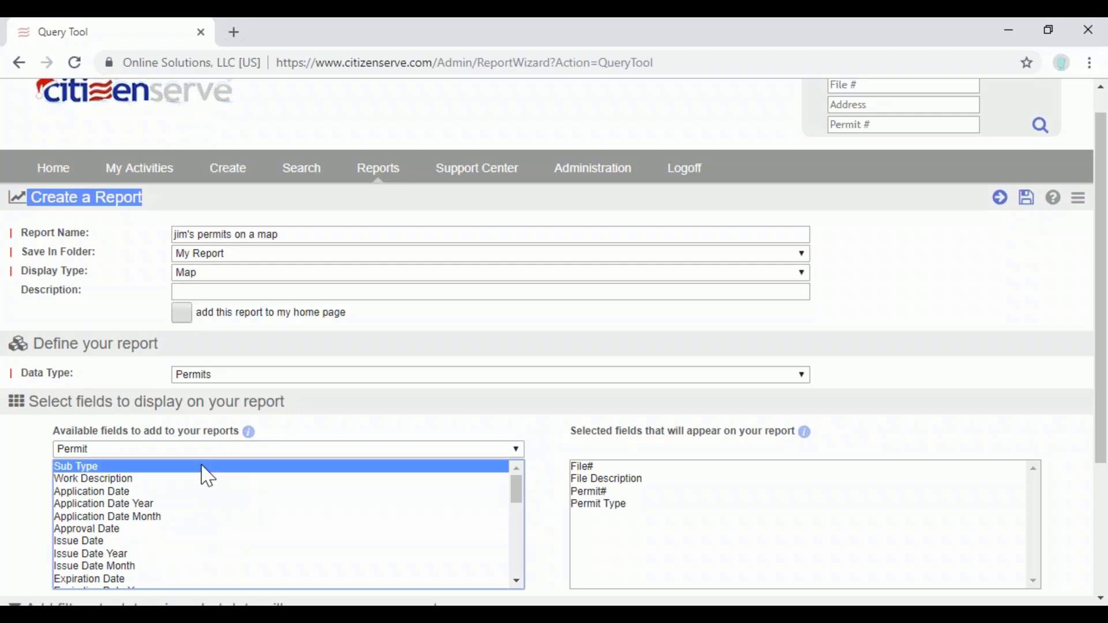
pyautogui.click(202, 469)
pyautogui.doubleClick(201, 470)
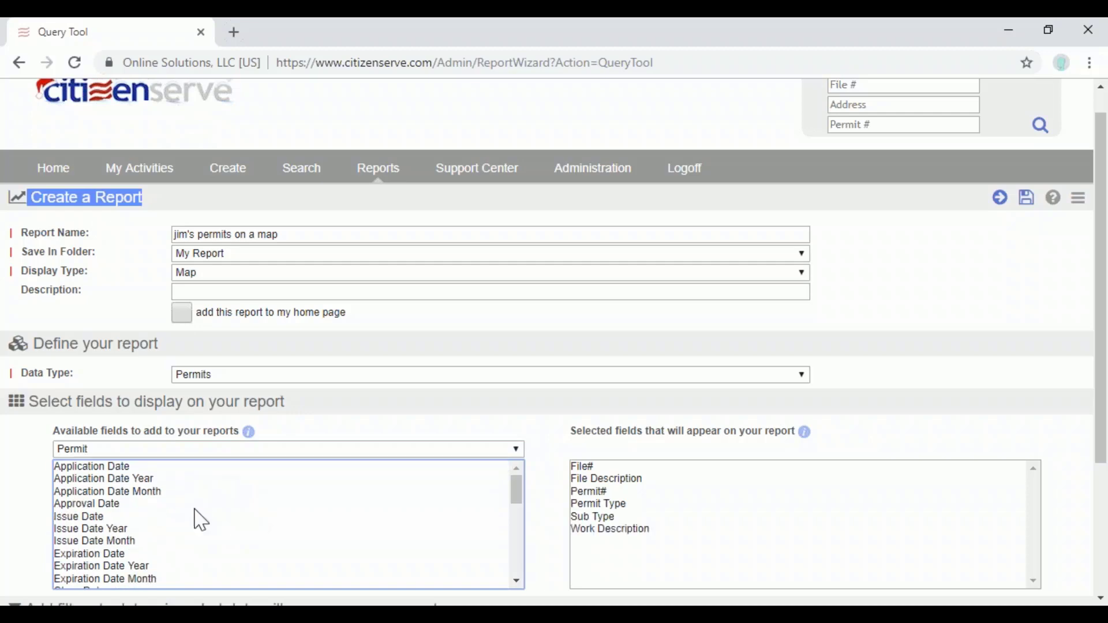
pyautogui.doubleClick(191, 517)
pyautogui.scroll(-3, 196, 530)
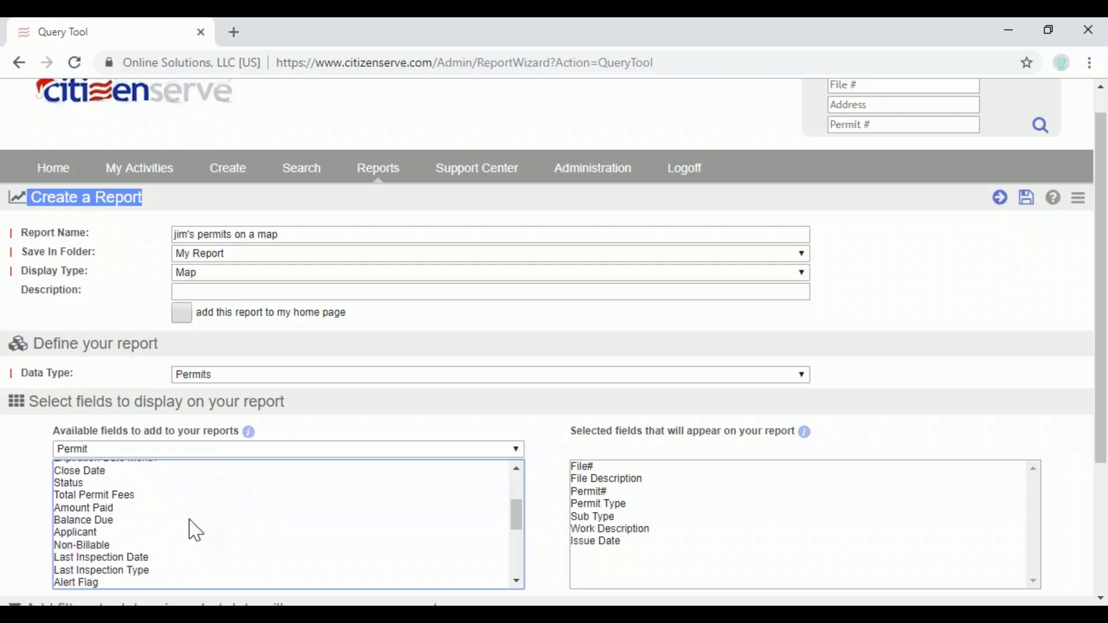
pyautogui.doubleClick(182, 516)
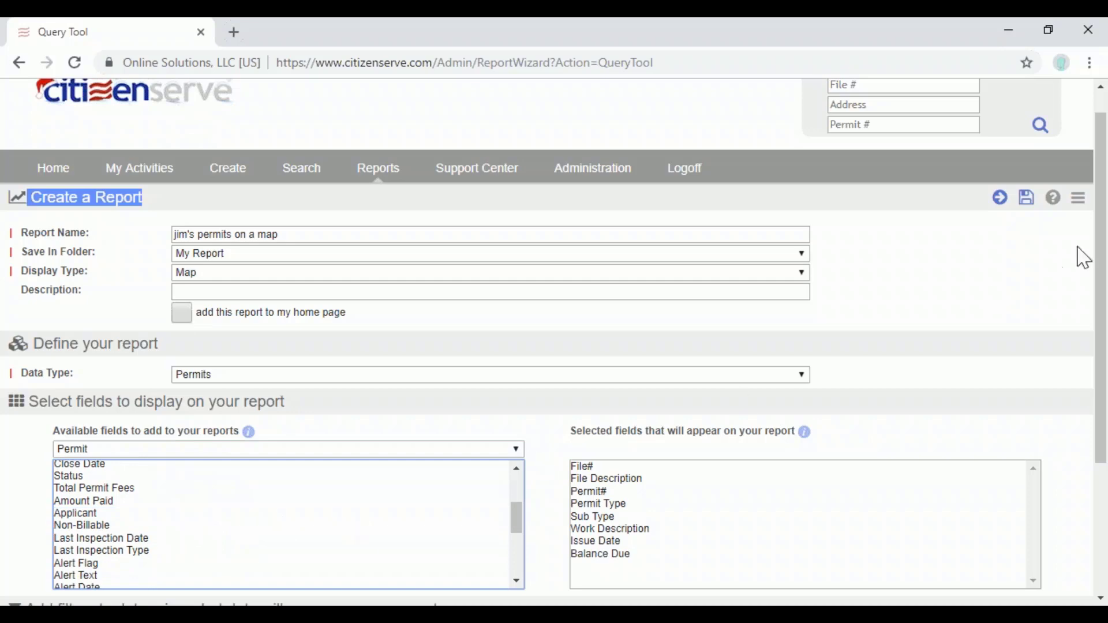
pyautogui.moveTo(1101, 241); pyautogui.dragTo(1092, 361)
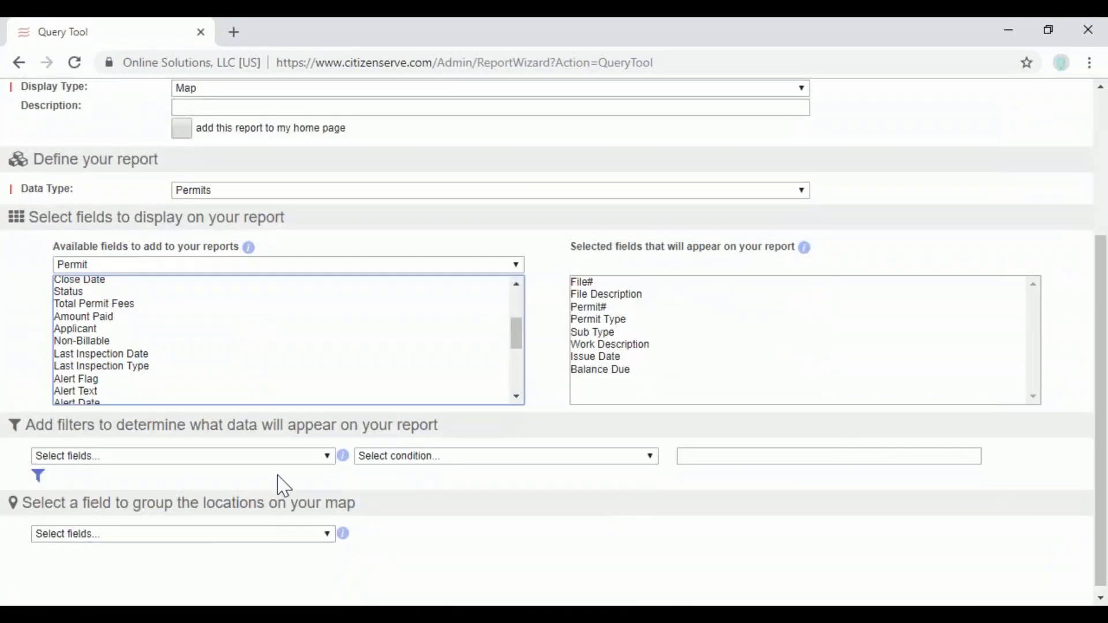
# - Filter the report to Issue Date greater than 8/1/2018
pyautogui.click(298, 459)
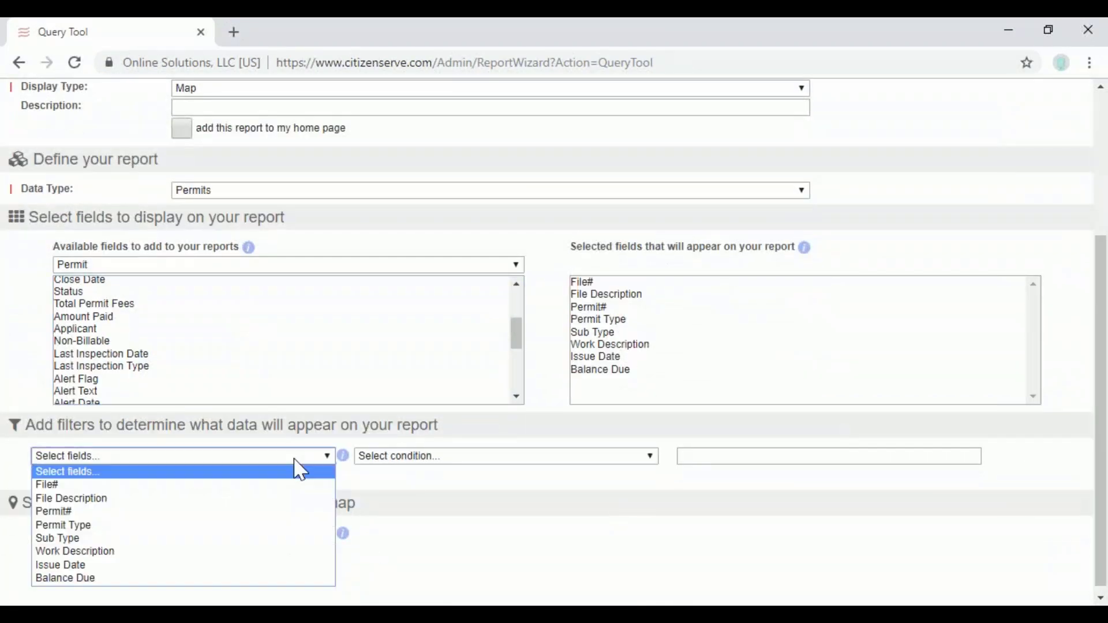
pyautogui.click(242, 566)
pyautogui.click(414, 458)
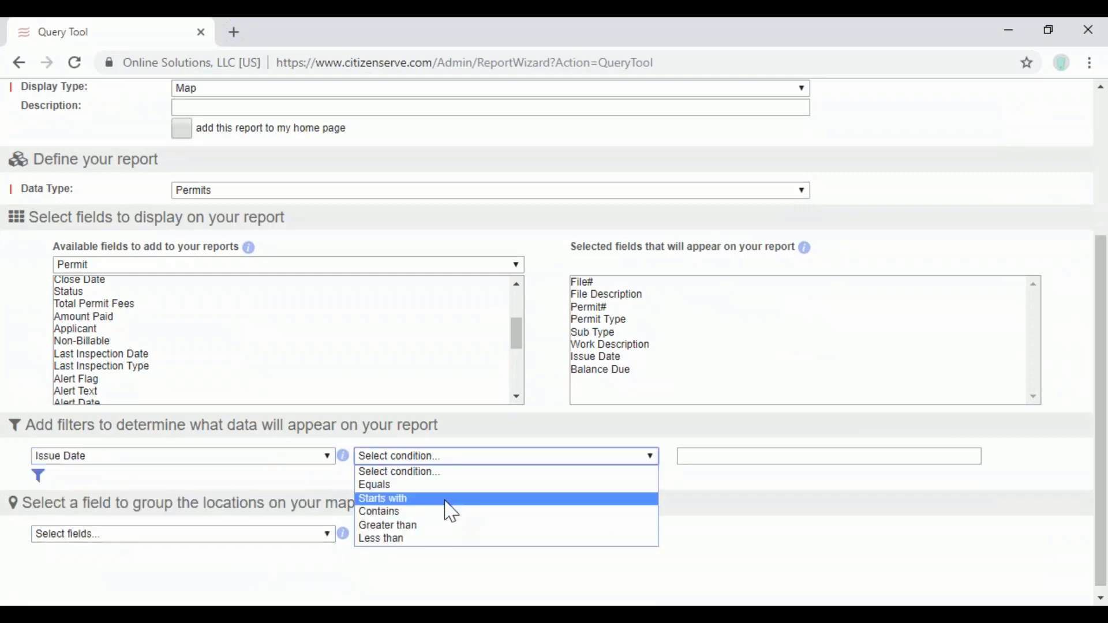
pyautogui.click(454, 526)
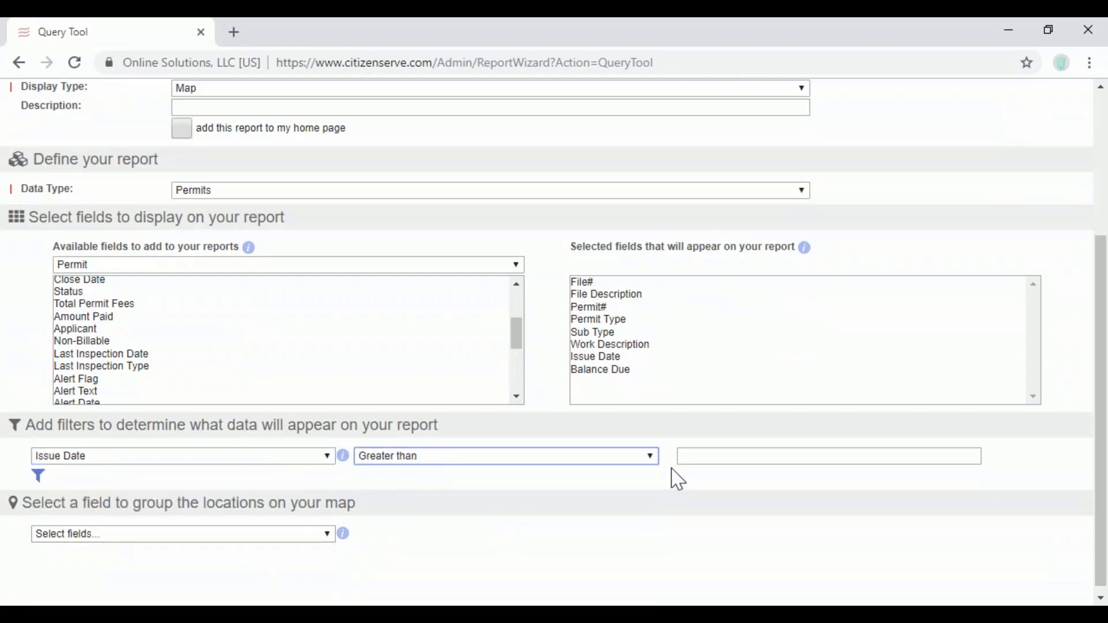
pyautogui.click(704, 459)
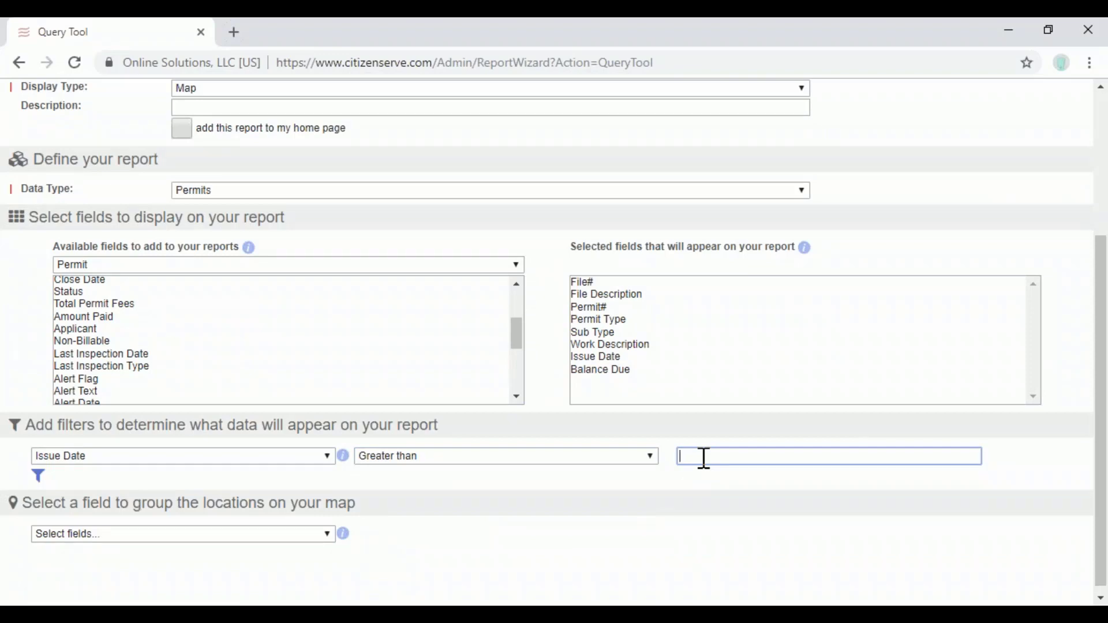
pyautogui.write('8/1/2018')
# - Group the map locations by Permit Type and run the report
pyautogui.click(321, 537)
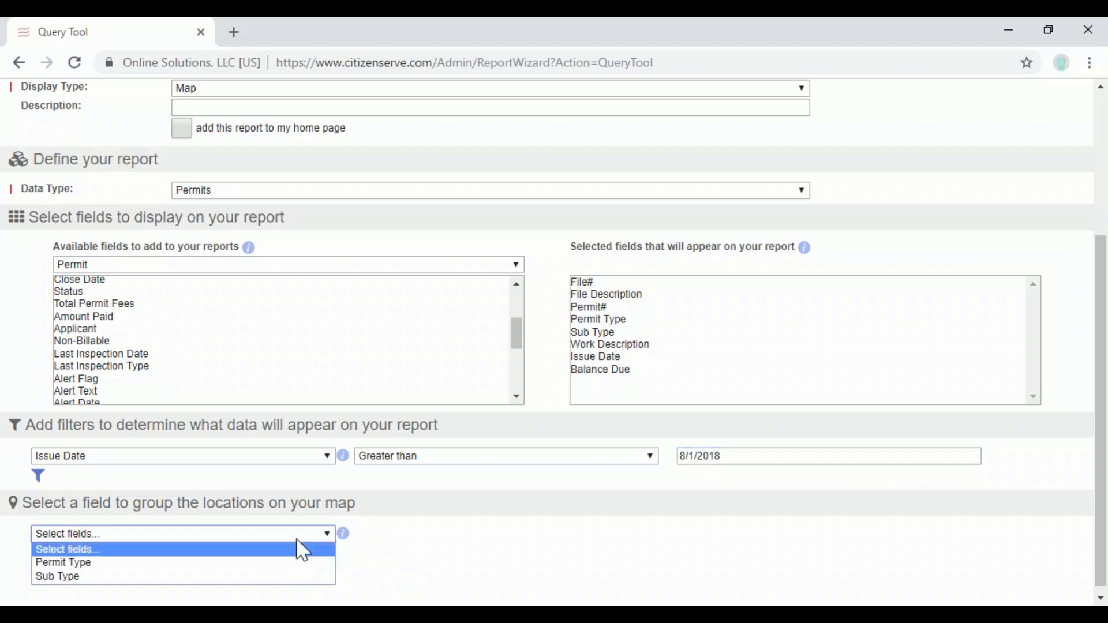
pyautogui.click(254, 567)
pyautogui.scroll(3, 574, 443)
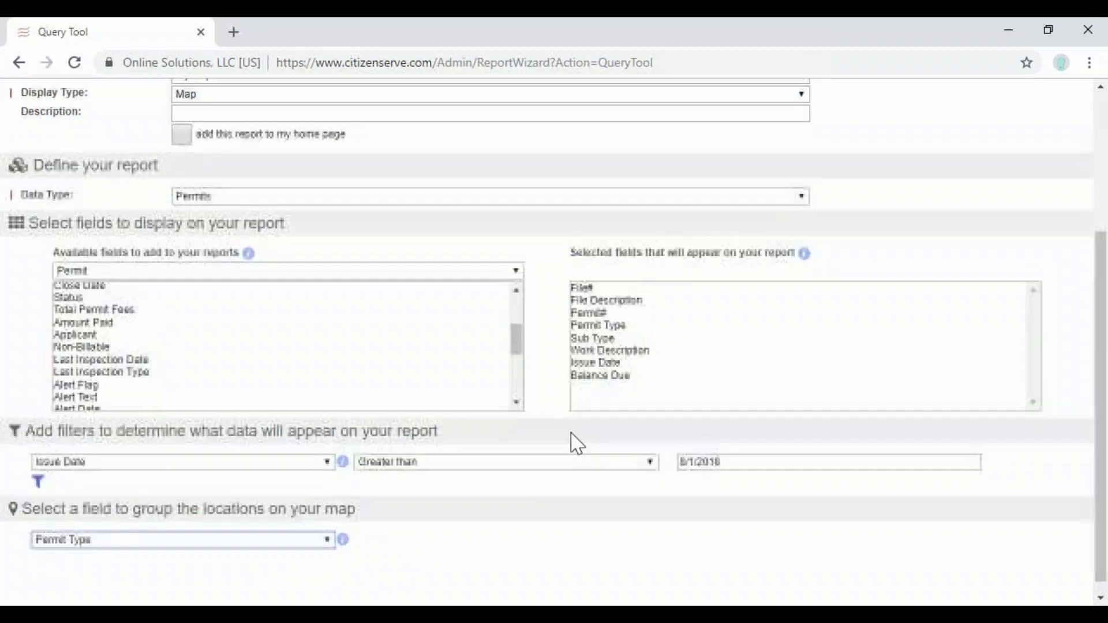
pyautogui.click(1001, 151)
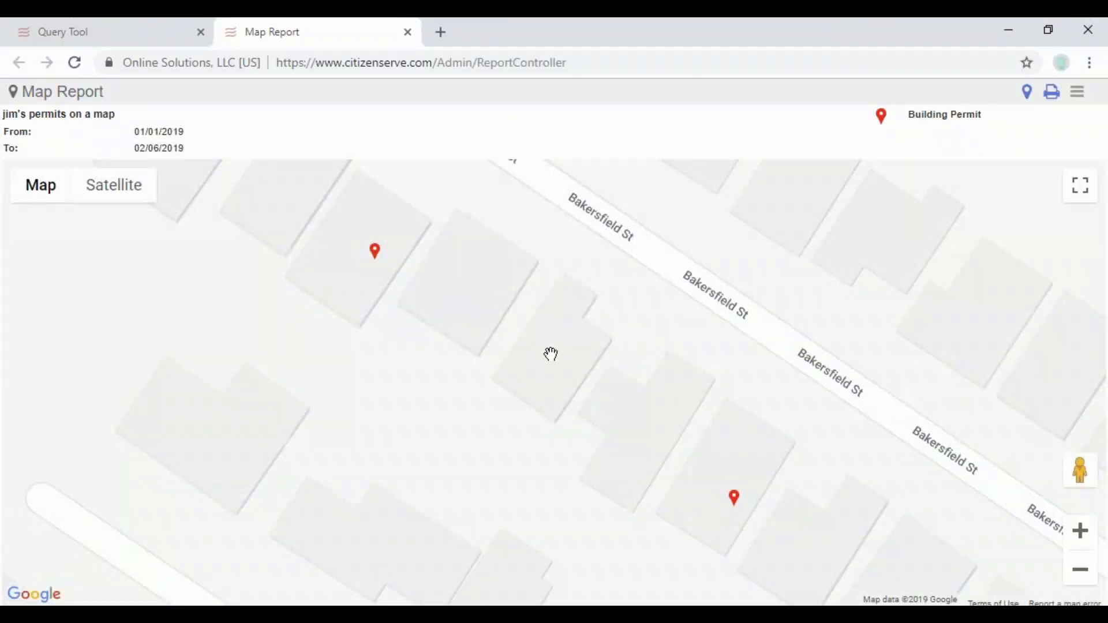
# - Zoom out, inspect permit 19-000010's pin details and its Permit Detail page, then return to the map
pyautogui.scroll(-5, 551, 354)
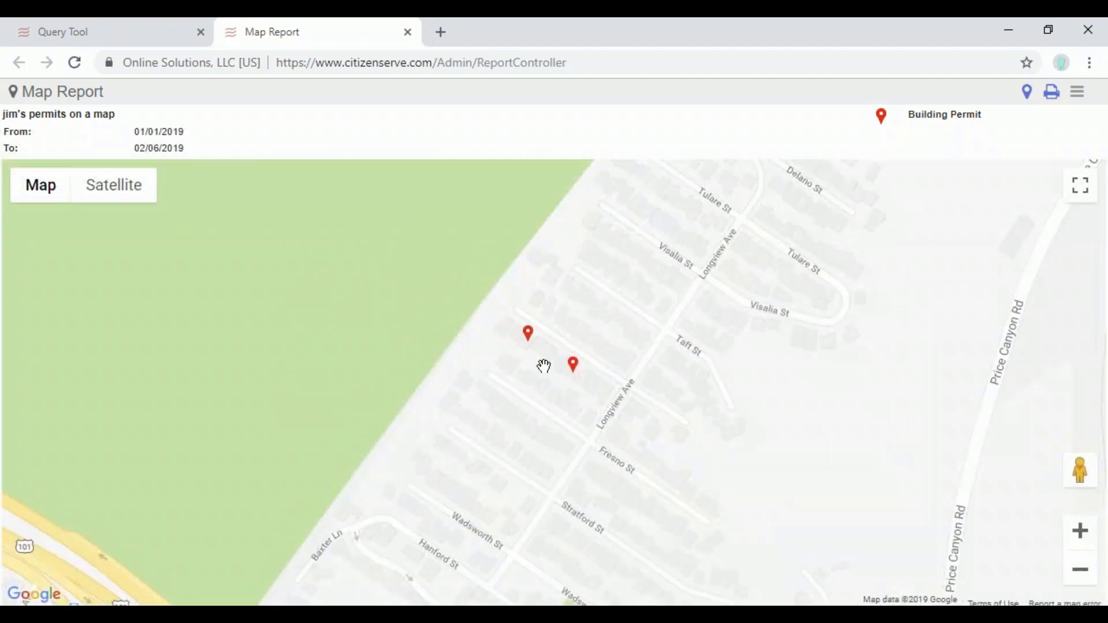
pyautogui.scroll(-1, 544, 366)
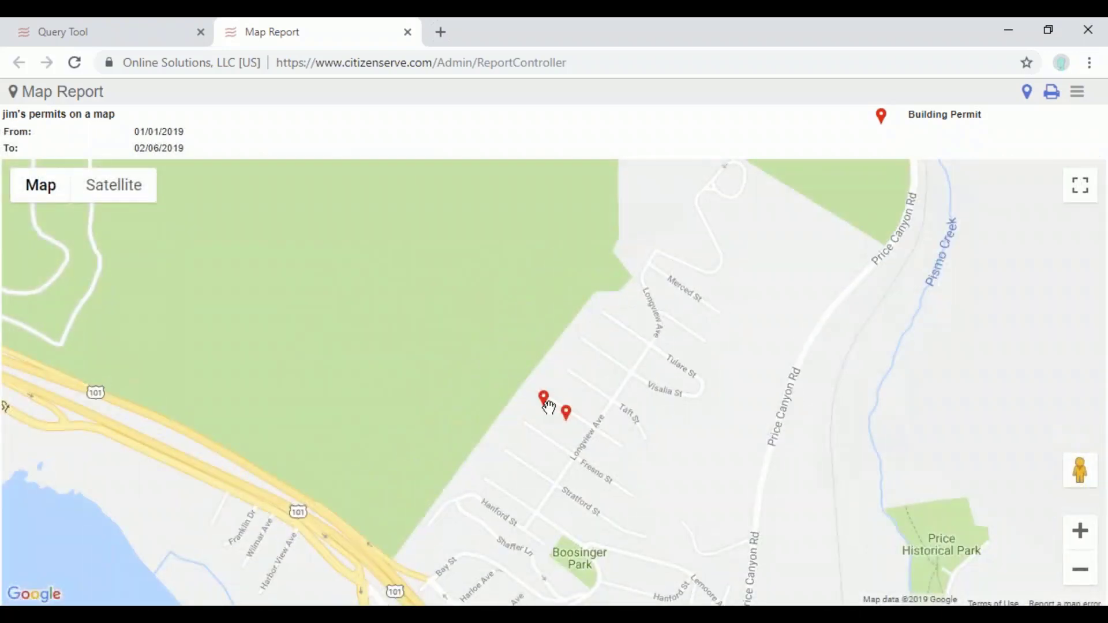
pyautogui.click(544, 404)
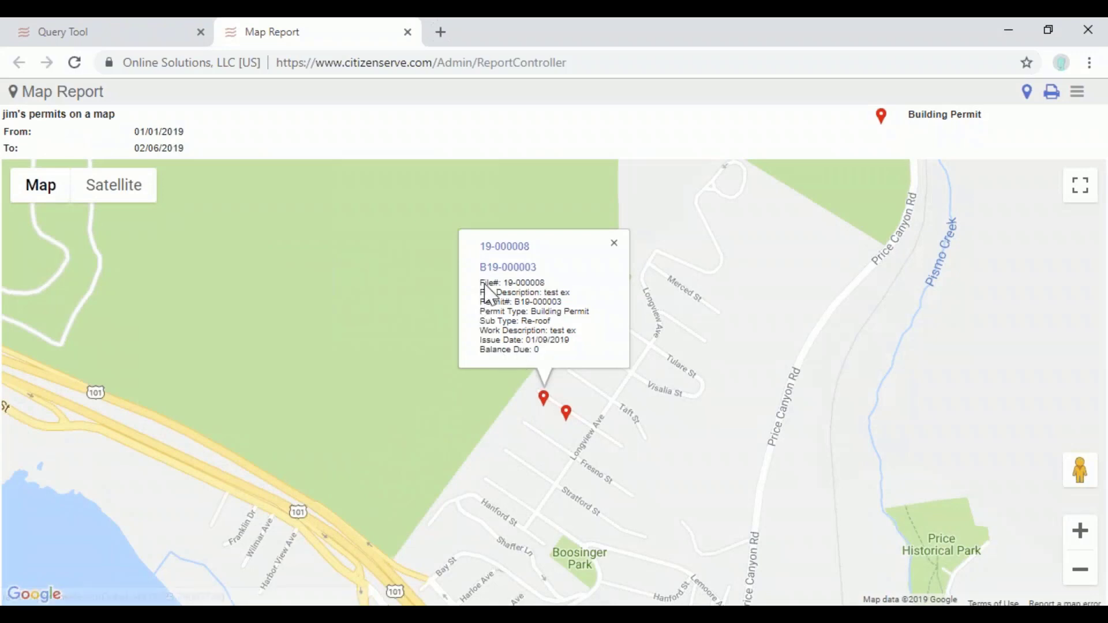
pyautogui.moveTo(480, 284); pyautogui.dragTo(581, 358)
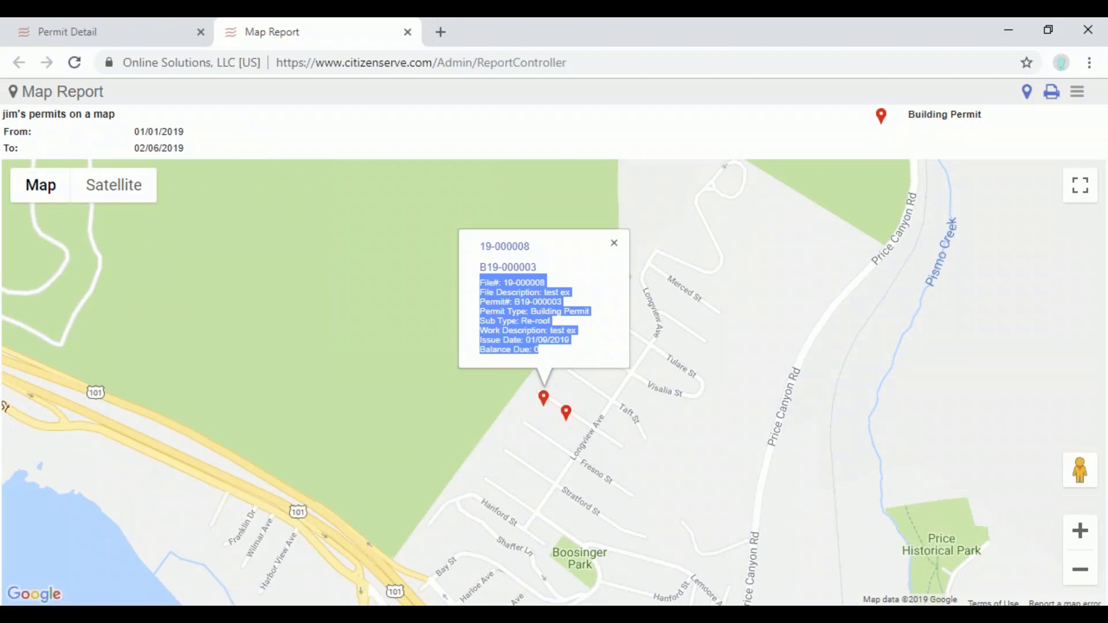
pyautogui.click(138, 38)
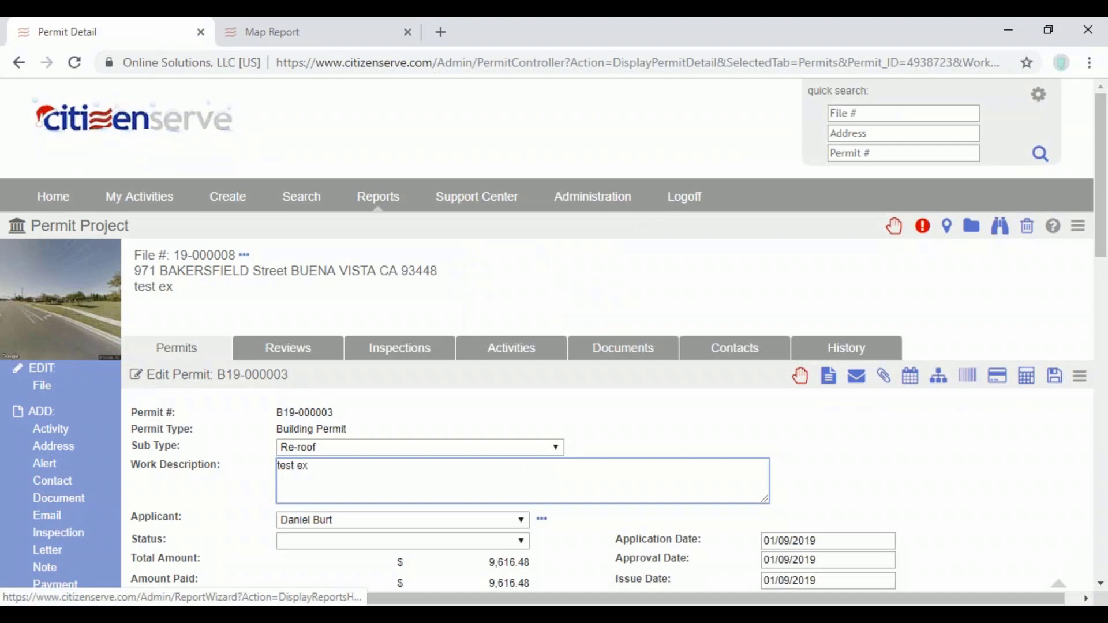
pyautogui.click(341, 41)
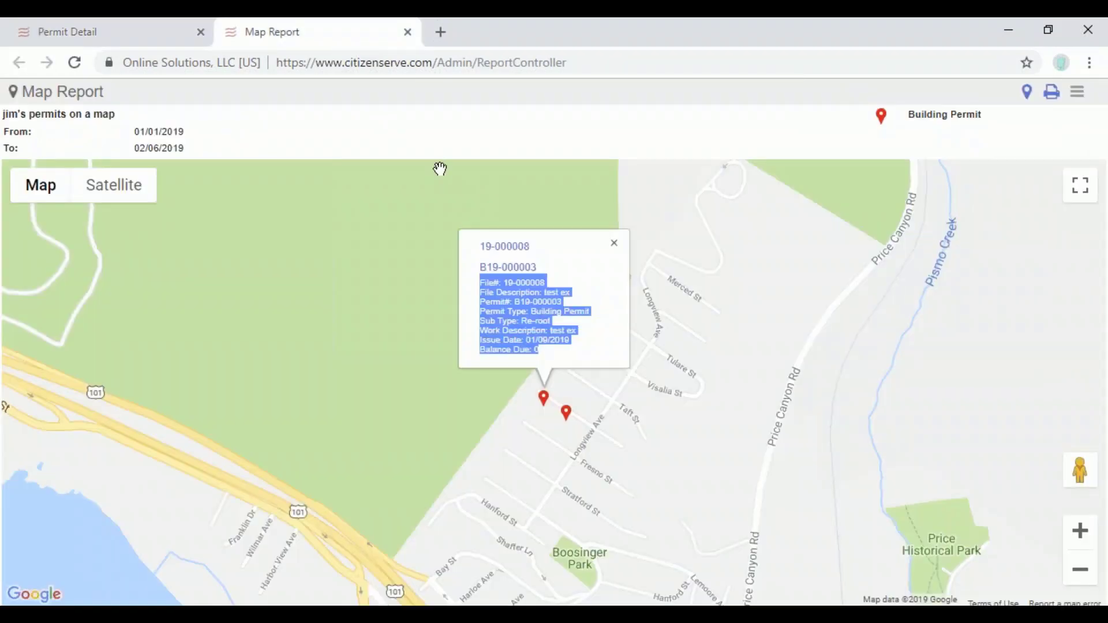
# - Show the second permit pin's details, then close the map report
pyautogui.click(567, 416)
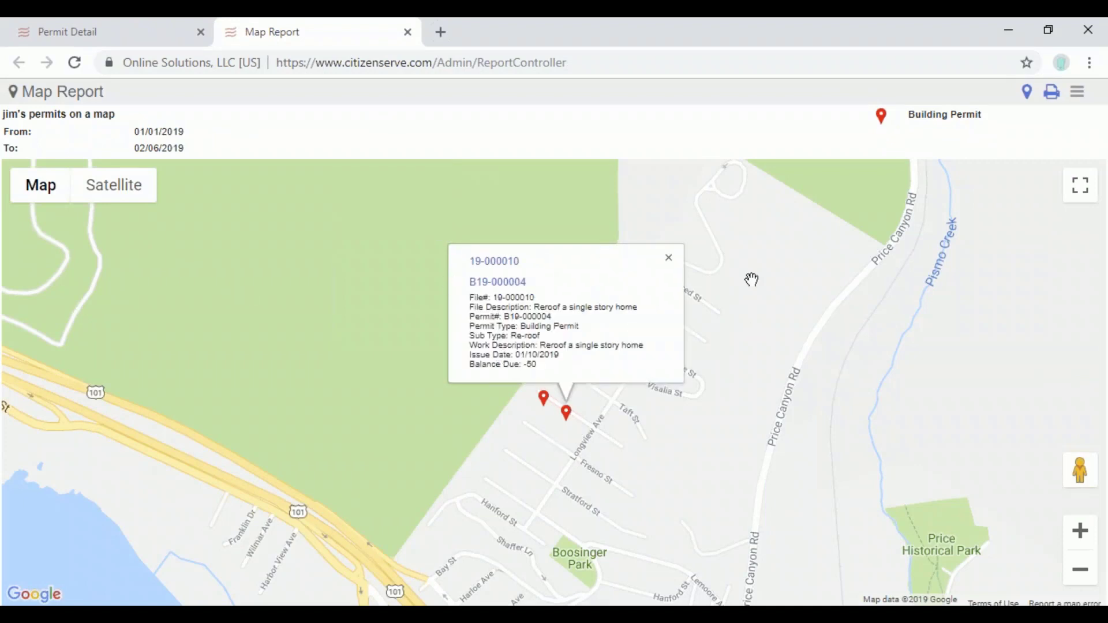
pyautogui.scroll(1, 756, 268)
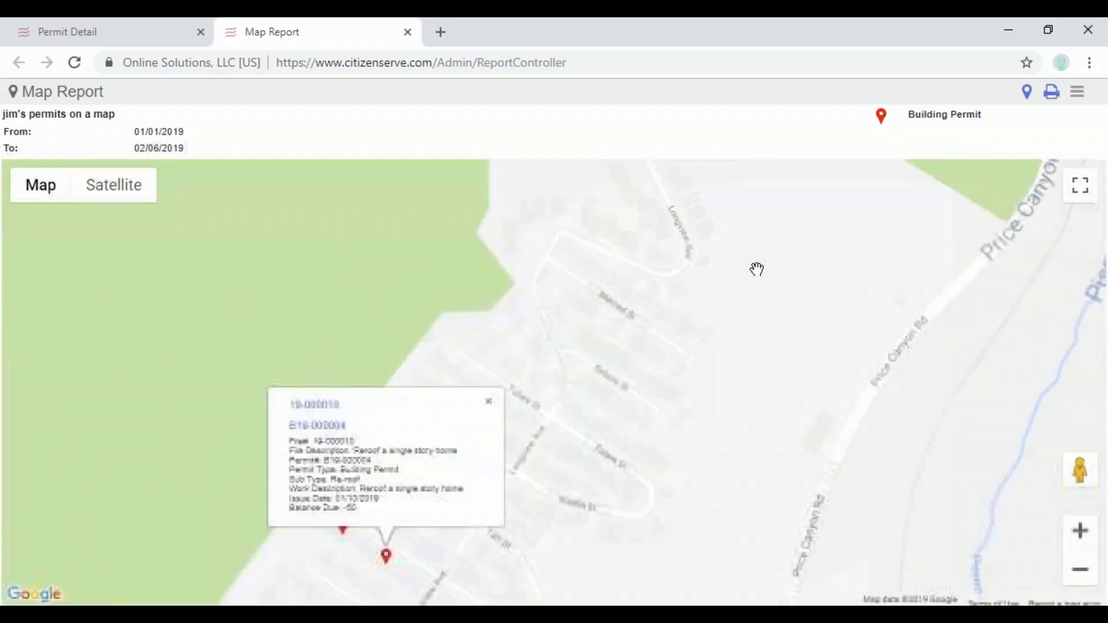
pyautogui.scroll(-1, 757, 268)
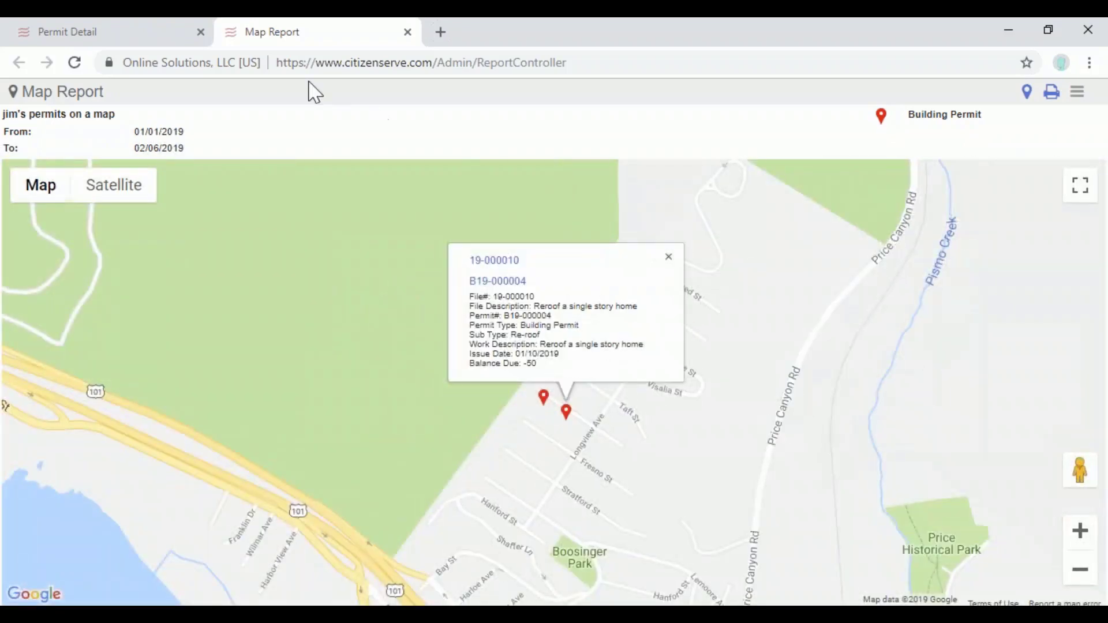
pyautogui.click(407, 33)
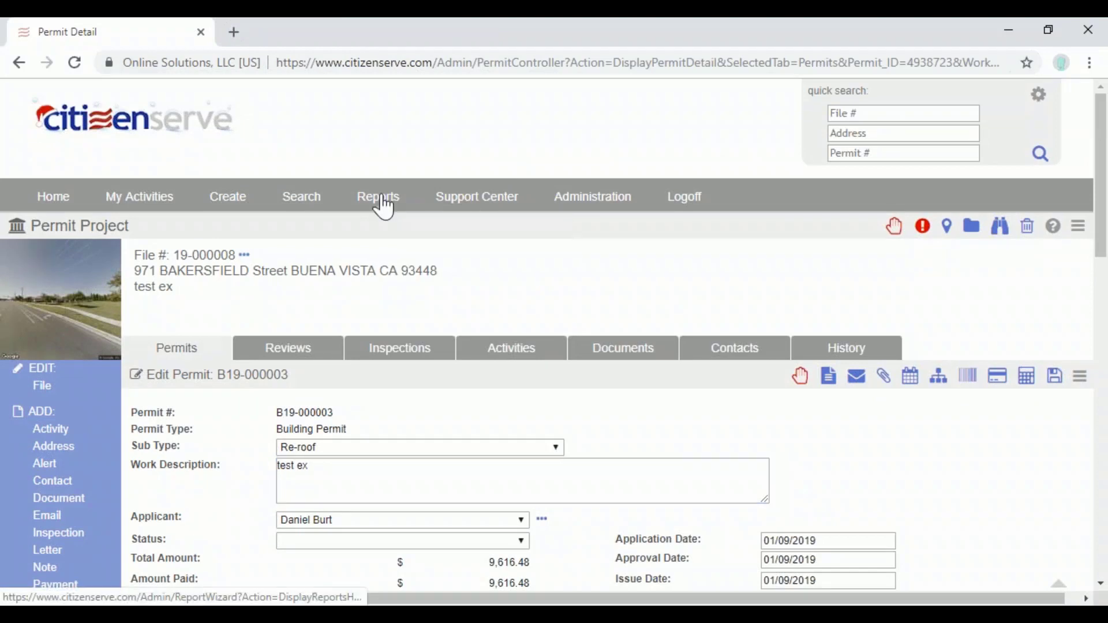
# - Go to the Reports list and cancel adding a new report folder
pyautogui.click(382, 202)
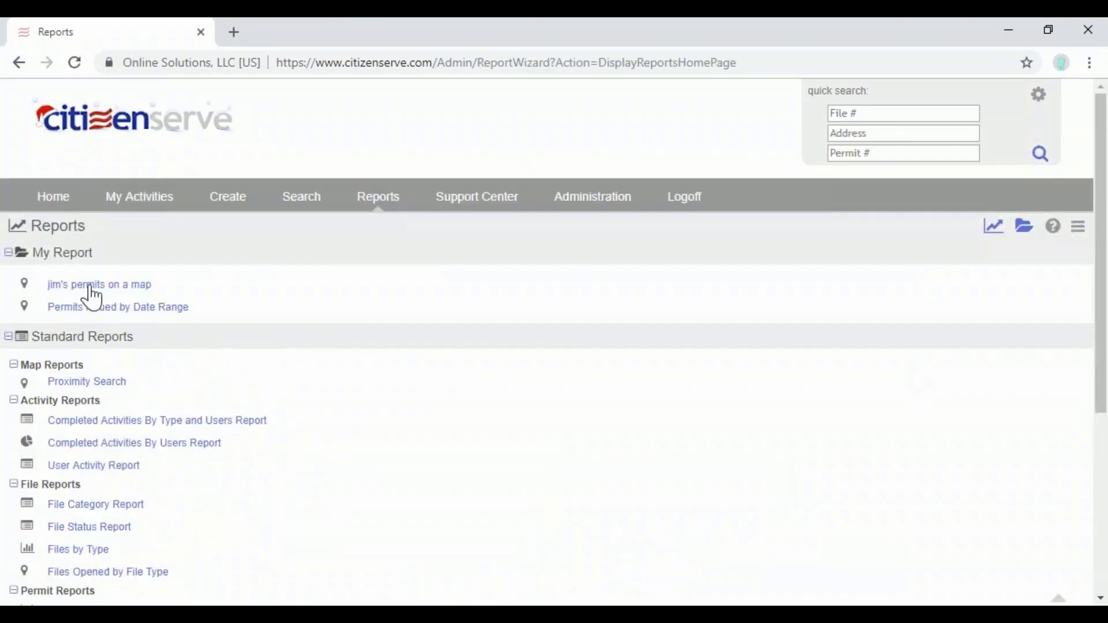
pyautogui.click(1025, 228)
pyautogui.click(1079, 90)
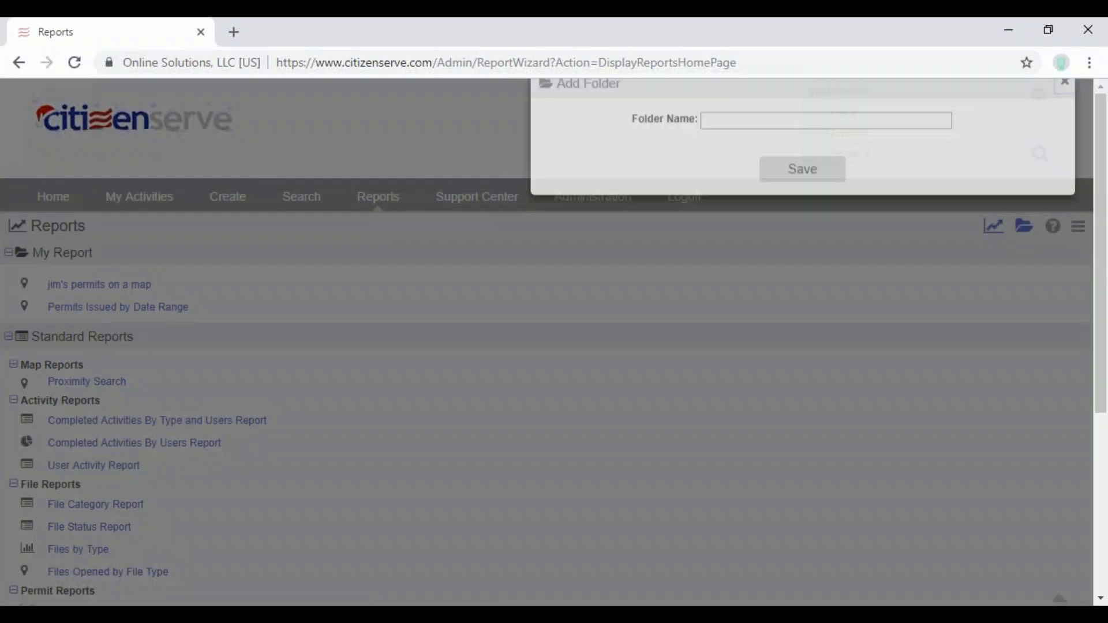
# - Open the saved permits map report and select its 8/1/2018 Issue Date value
pyautogui.click(1077, 233)
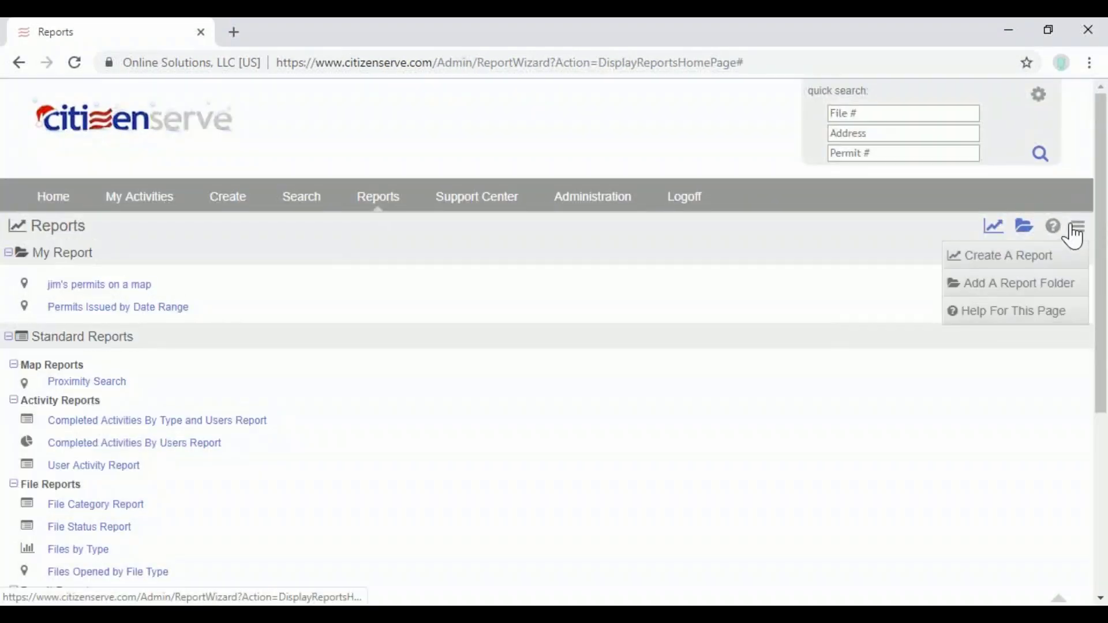
pyautogui.click(148, 303)
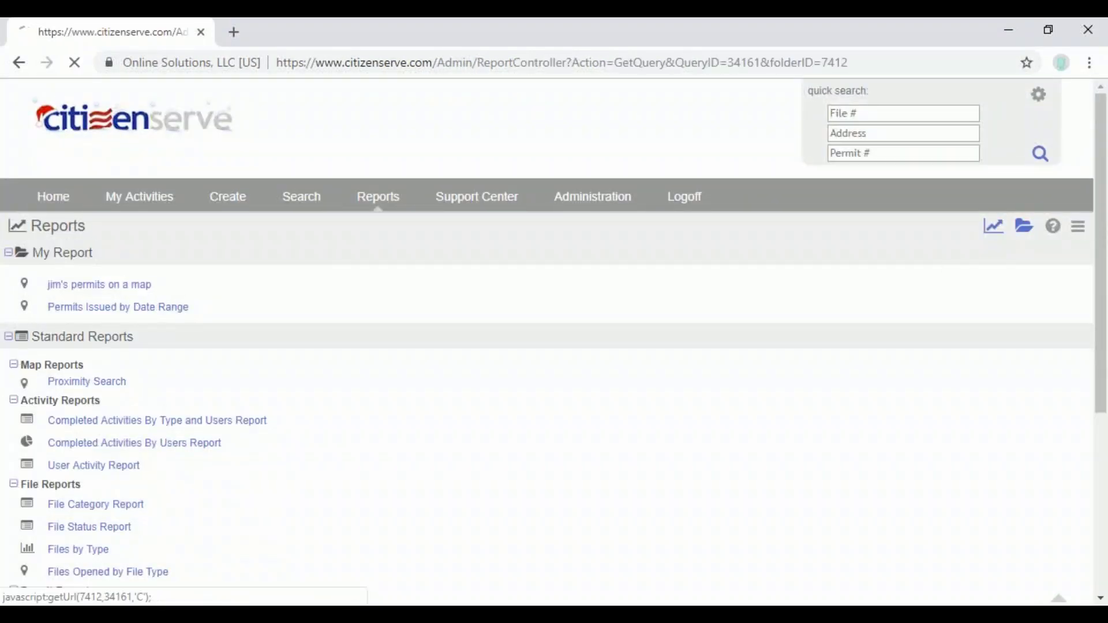
pyautogui.click(218, 266)
pyautogui.moveTo(218, 265); pyautogui.dragTo(149, 267)
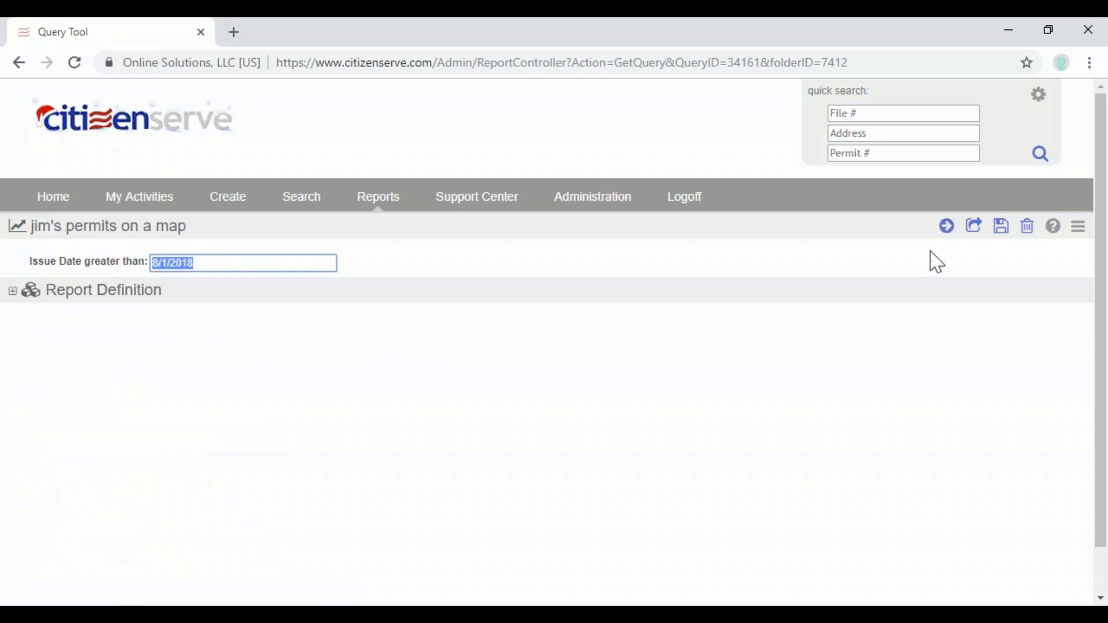
# - Pick a user to share the report with and a destination folder
pyautogui.click(975, 238)
pyautogui.click(805, 132)
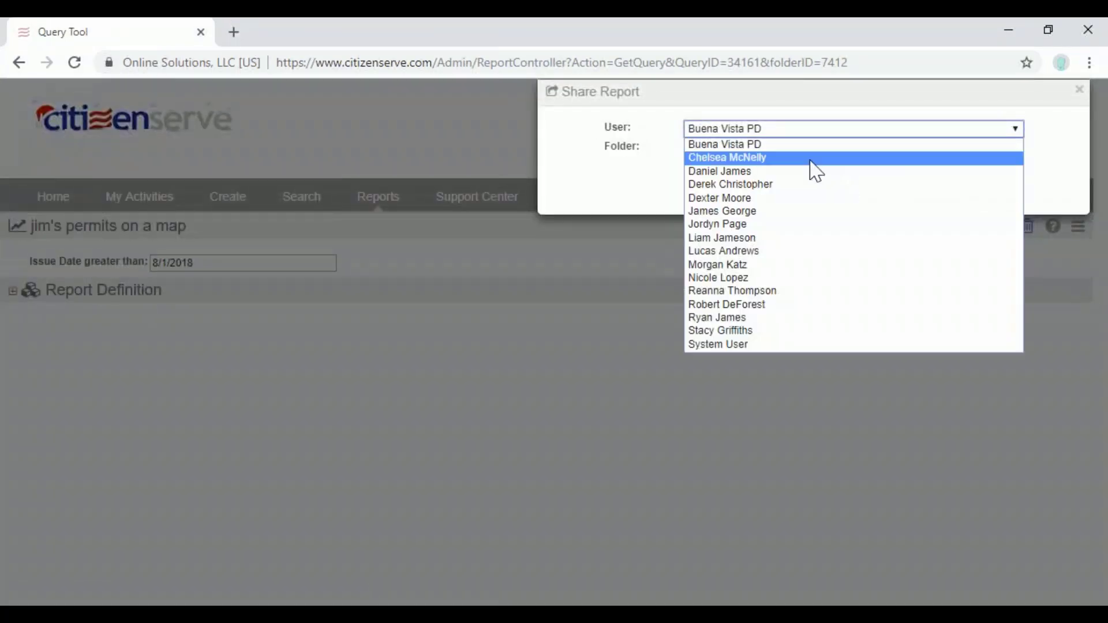
pyautogui.click(594, 200)
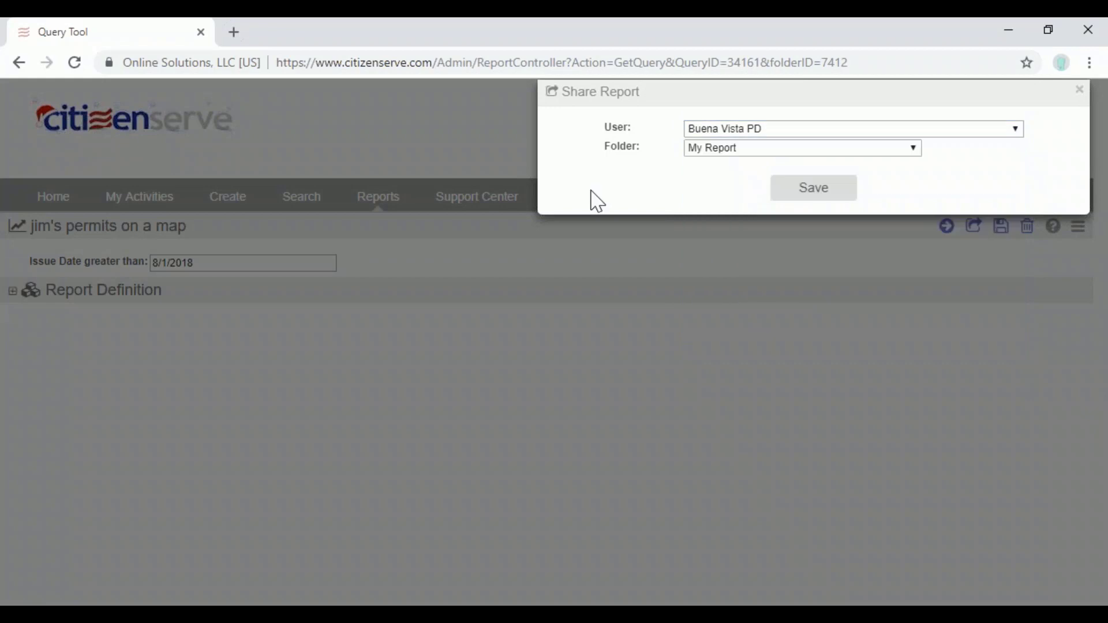
pyautogui.click(761, 152)
pyautogui.click(769, 133)
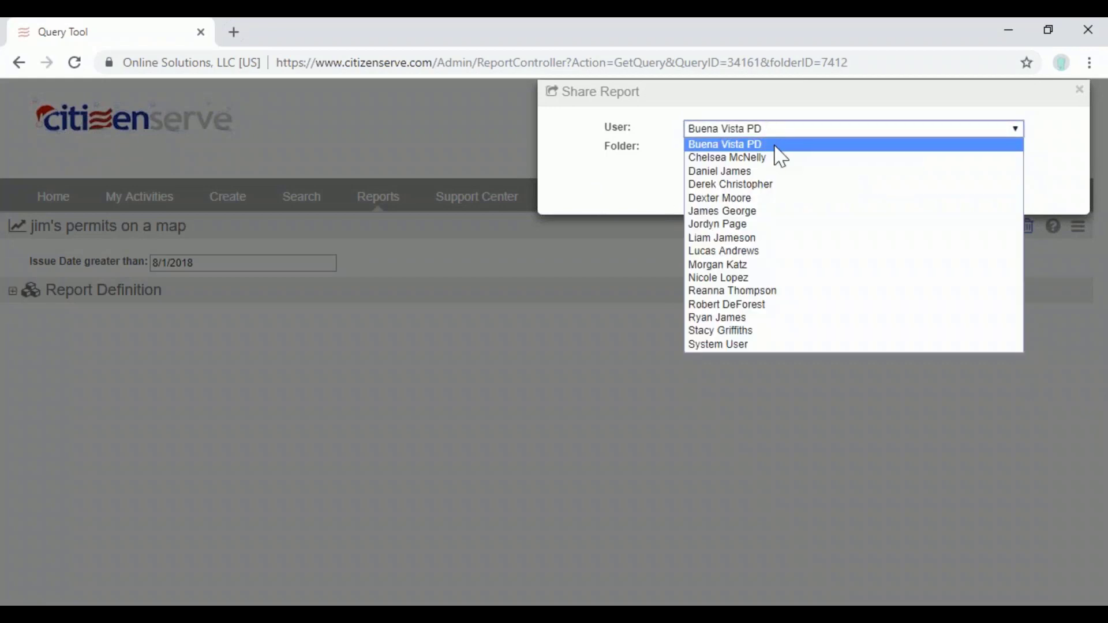
pyautogui.click(791, 232)
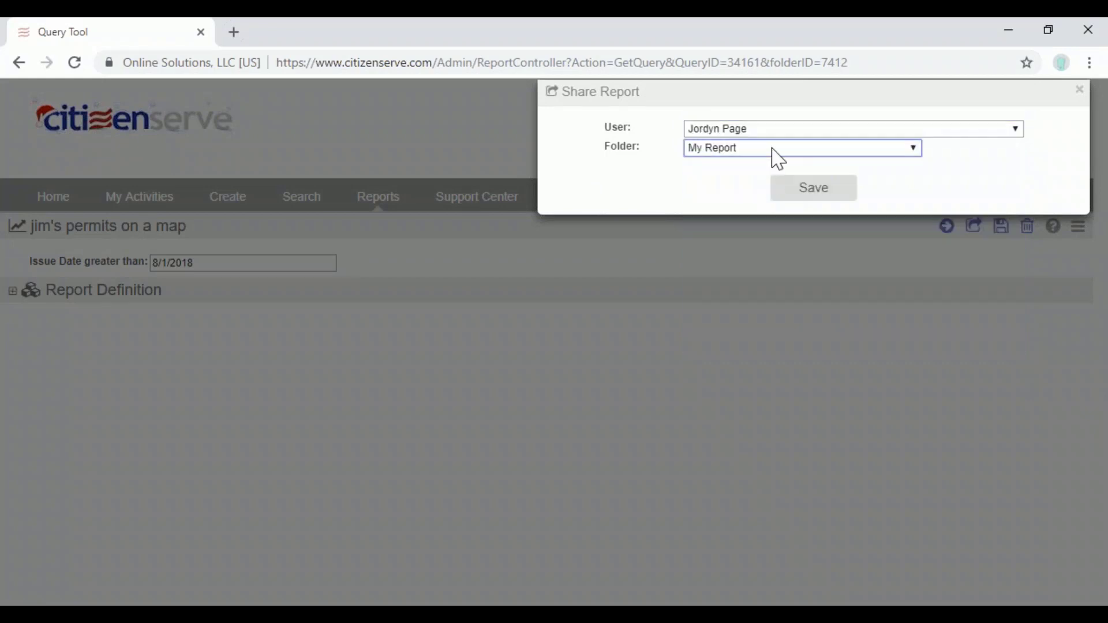
pyautogui.click(773, 150)
# - Close the sharing dialog and expand the Report Definition to review the fields and Issue Date filter
pyautogui.click(1079, 90)
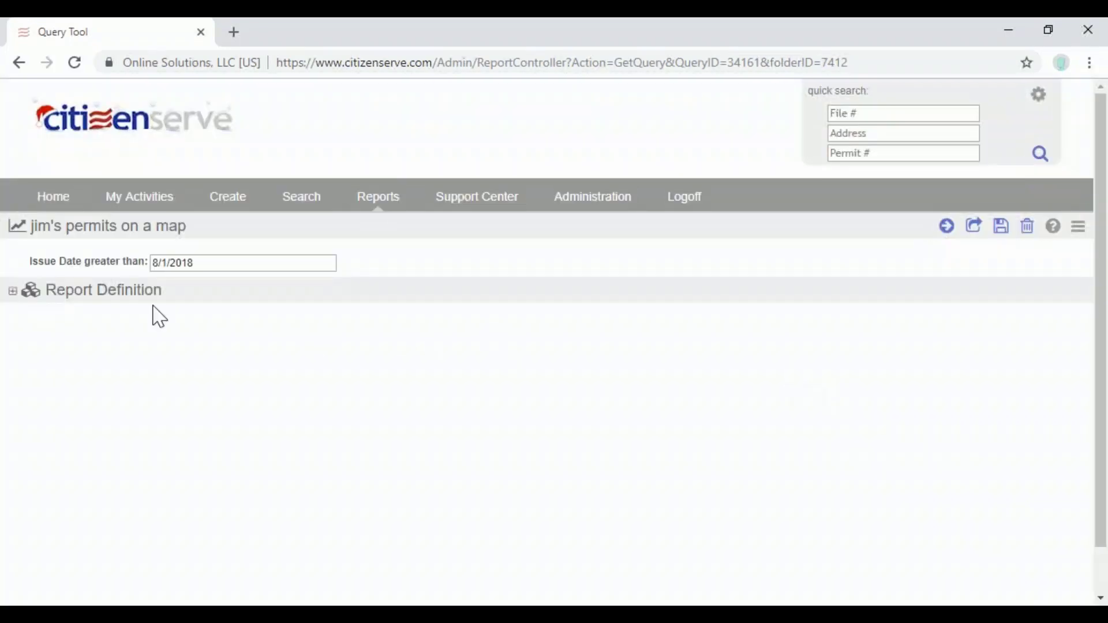
pyautogui.click(12, 291)
pyautogui.scroll(-2, 297, 384)
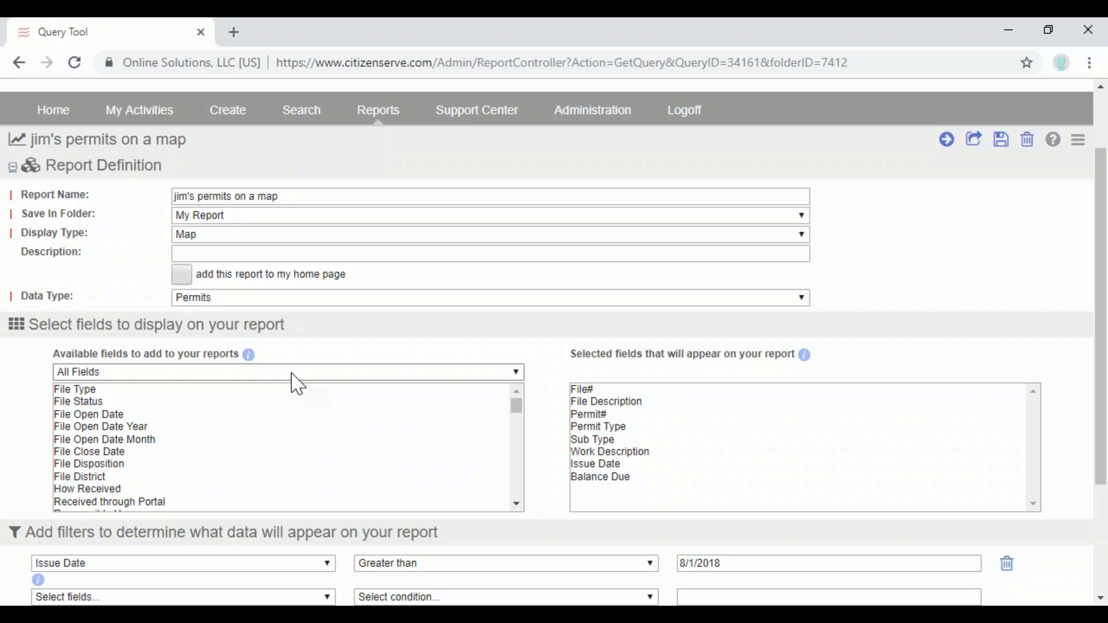
# - Start a blank report, review its Display Type and Save In Folder choices, then go to Search for a File
pyautogui.click(377, 112)
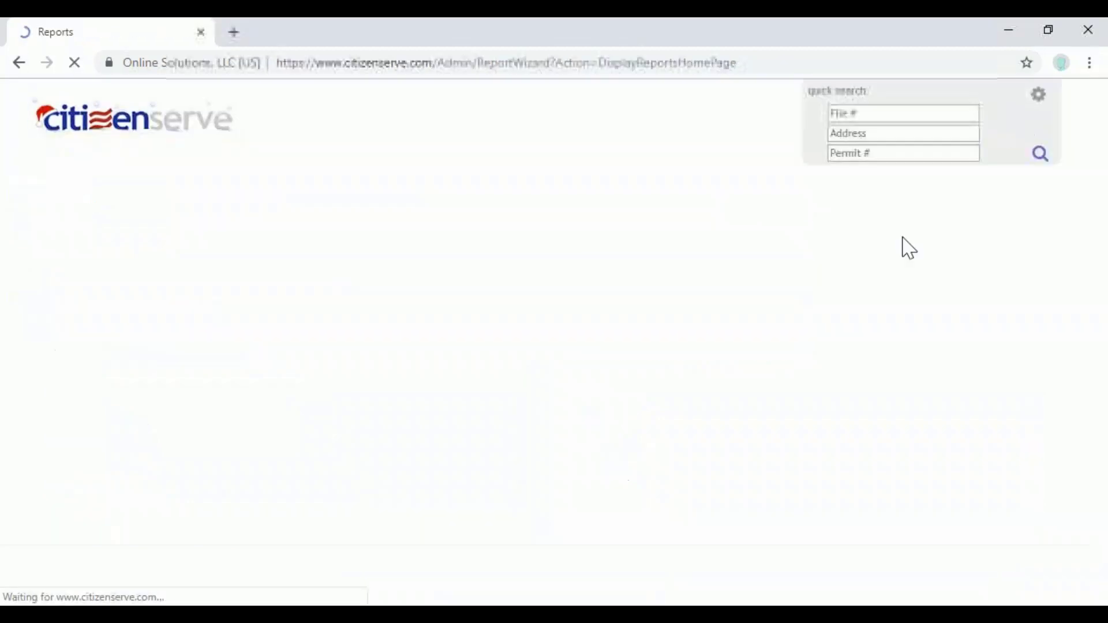
pyautogui.click(992, 225)
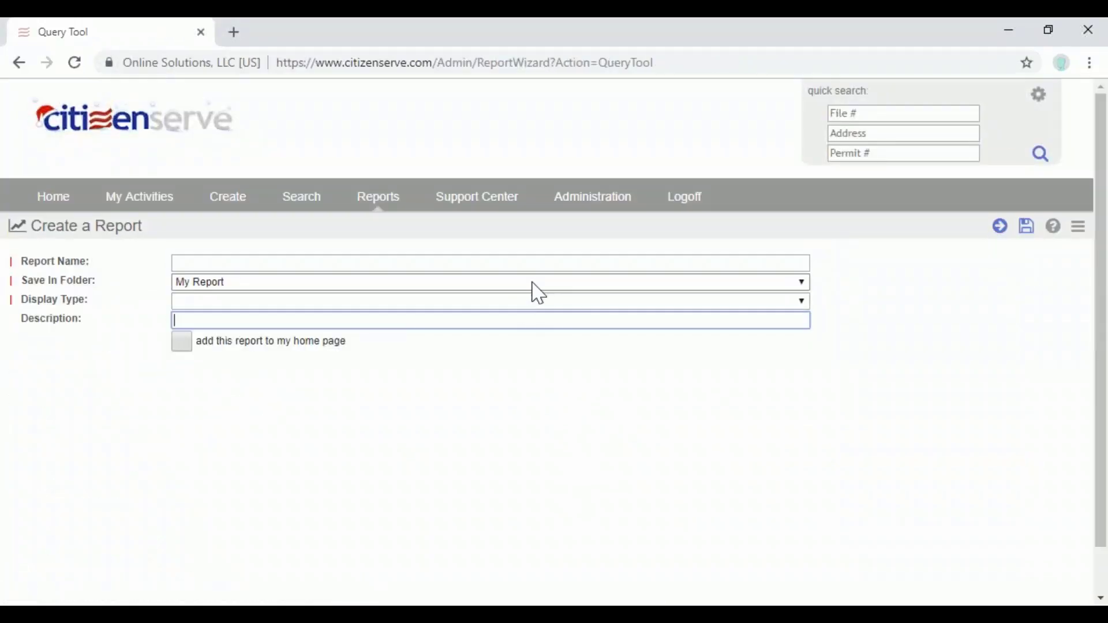
pyautogui.click(544, 301)
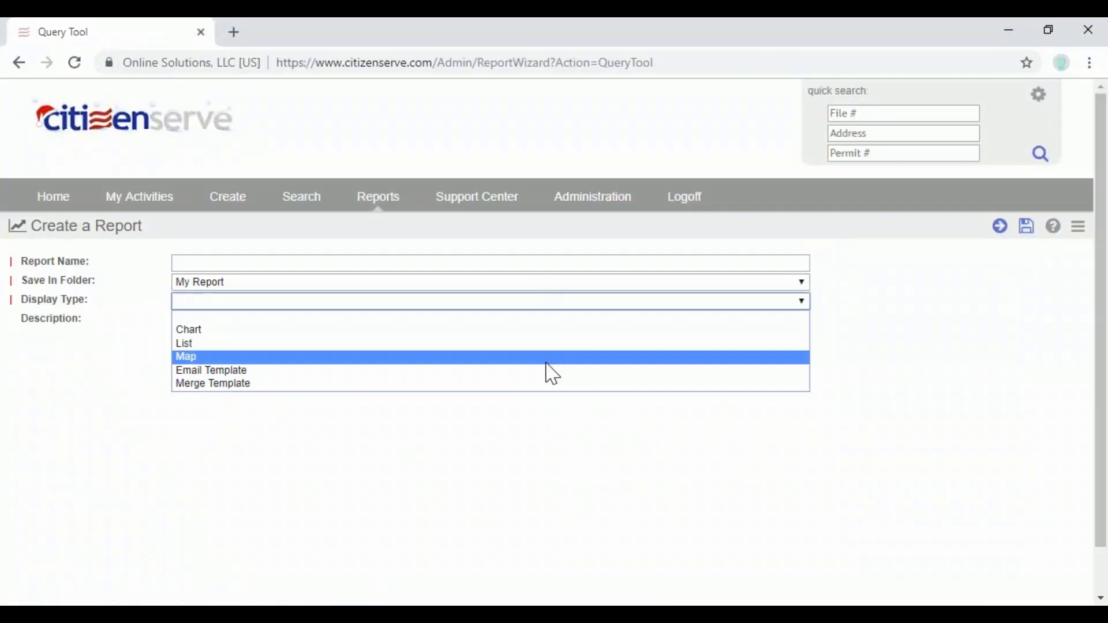
pyautogui.click(524, 293)
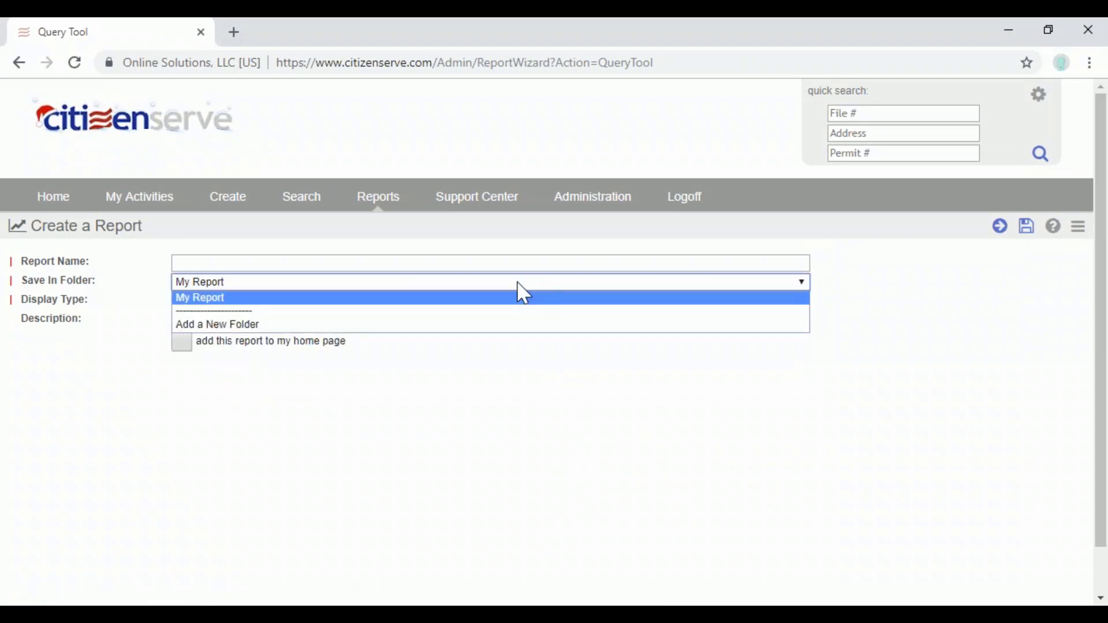
pyautogui.click(589, 409)
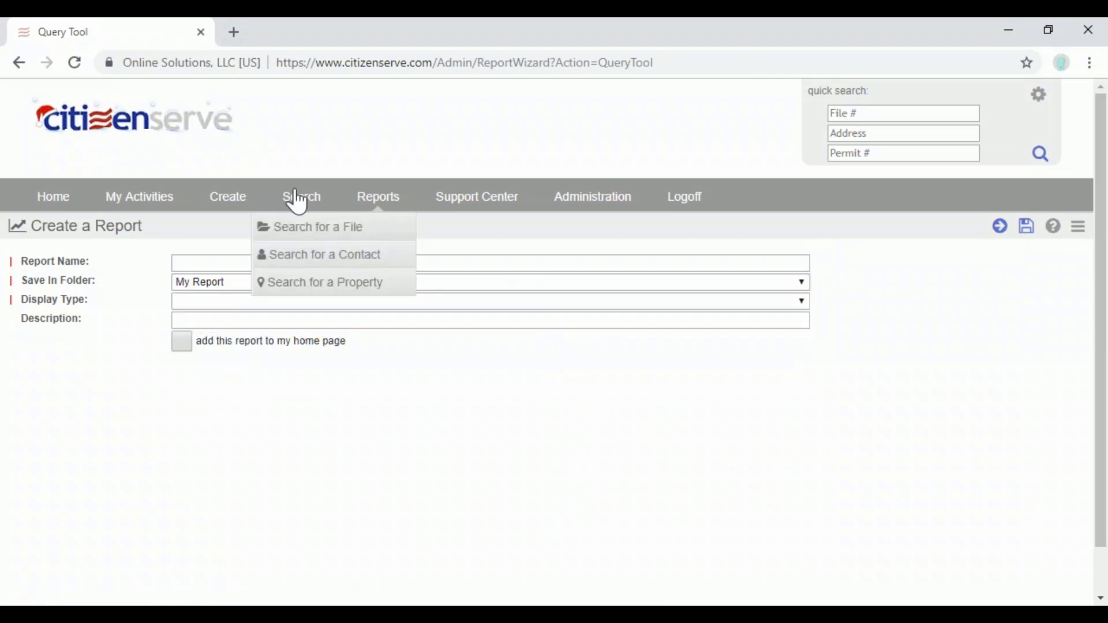
pyautogui.click(301, 231)
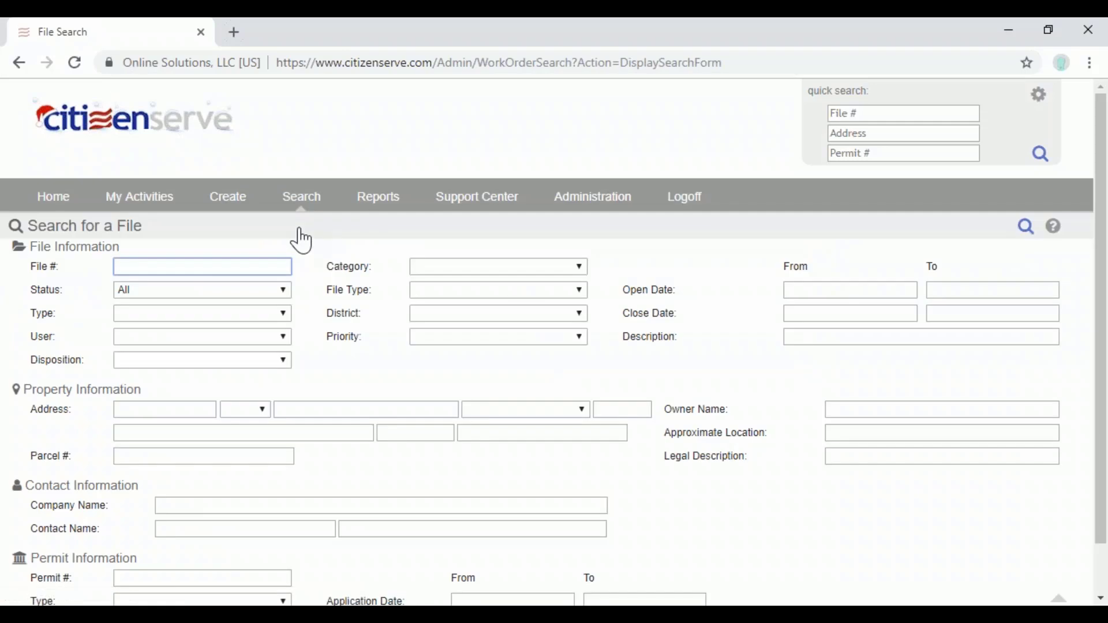
# - Filter the file search to Permit Type Building Permit with an Issue Date From value
pyautogui.moveTo(293, 205)
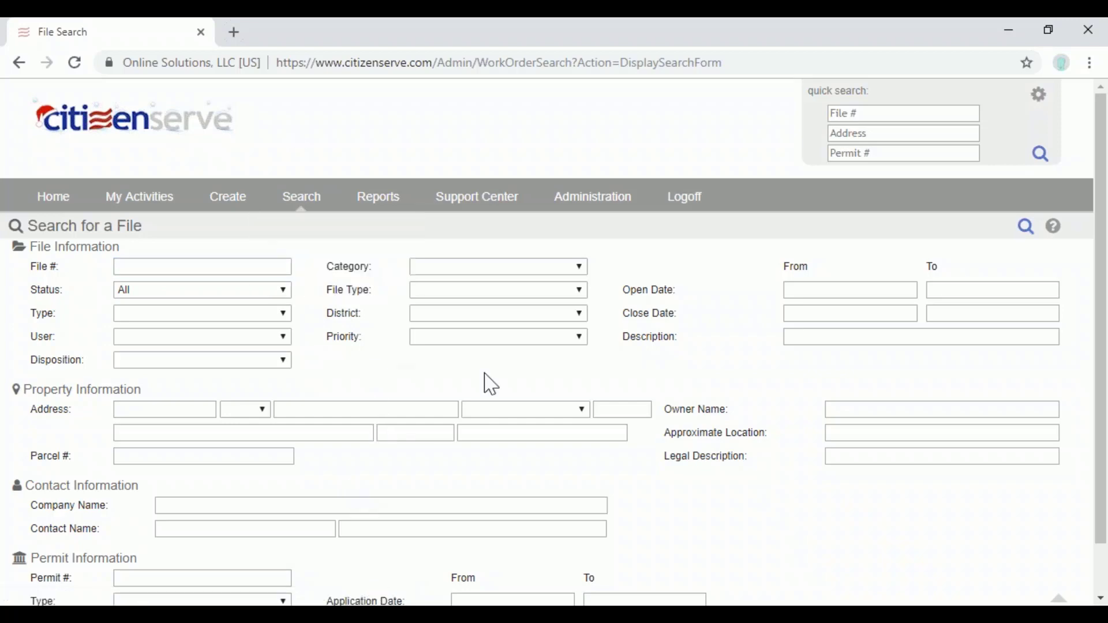
pyautogui.scroll(-1, 493, 383)
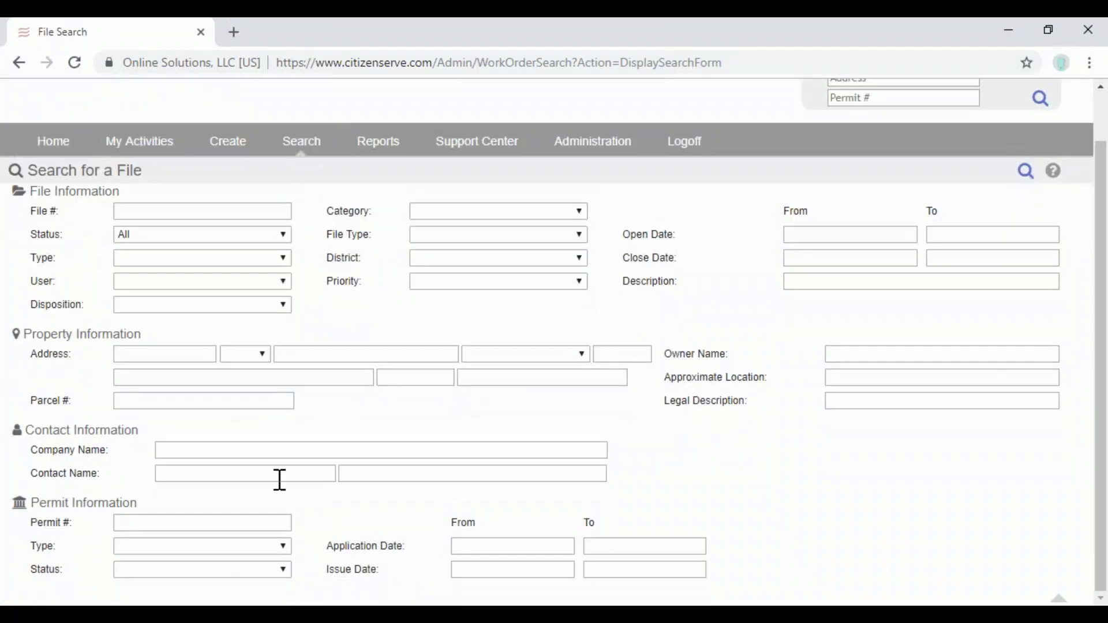
pyautogui.click(254, 548)
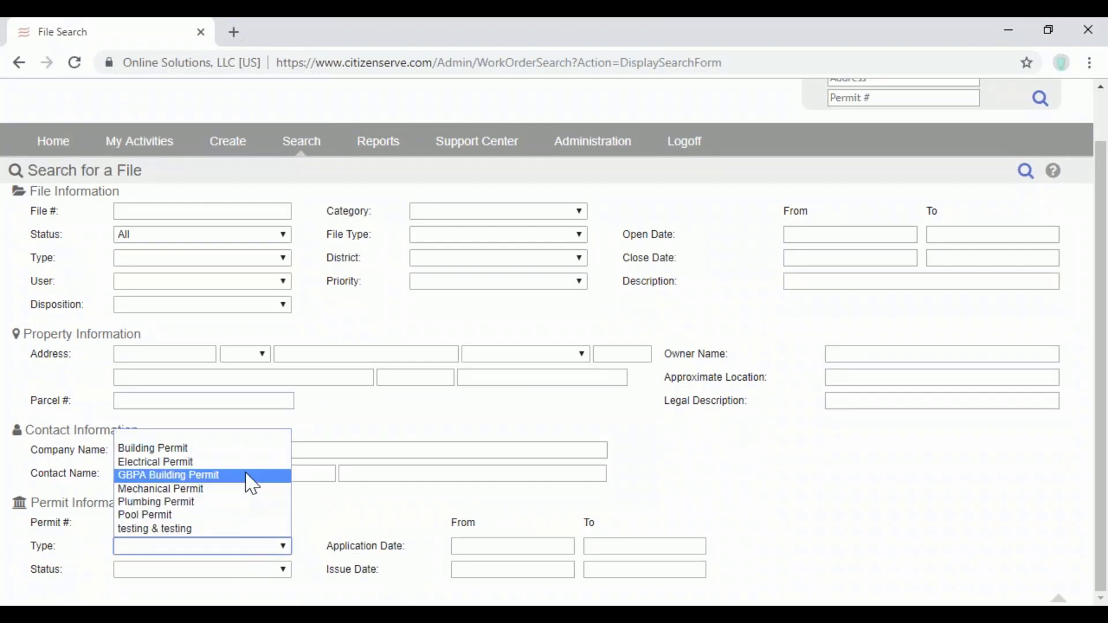
pyautogui.click(240, 449)
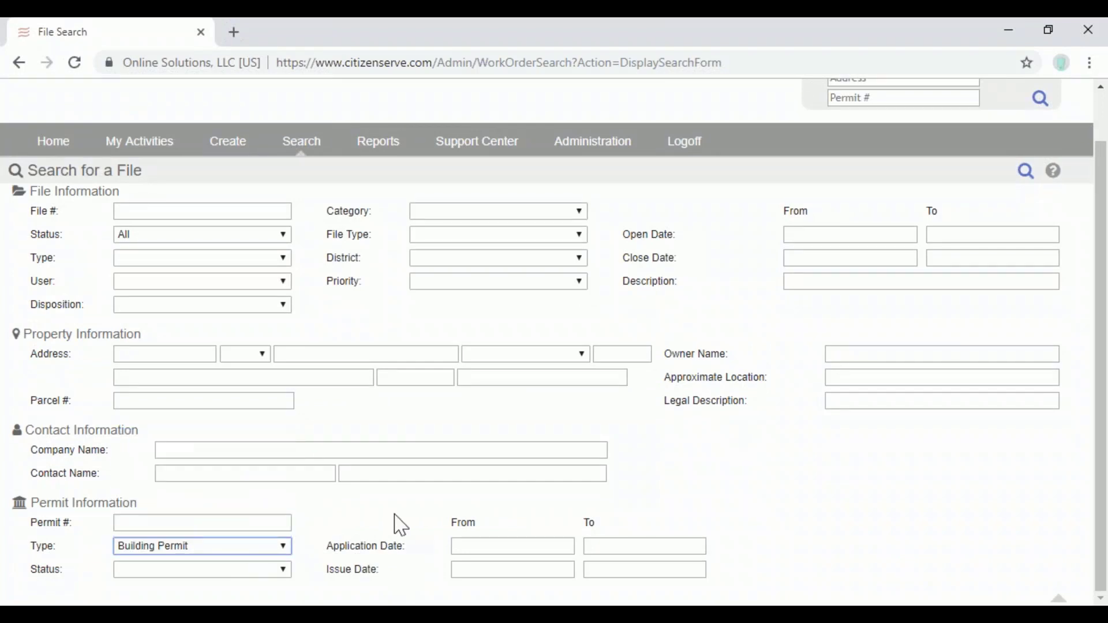
pyautogui.click(519, 570)
pyautogui.write('8')
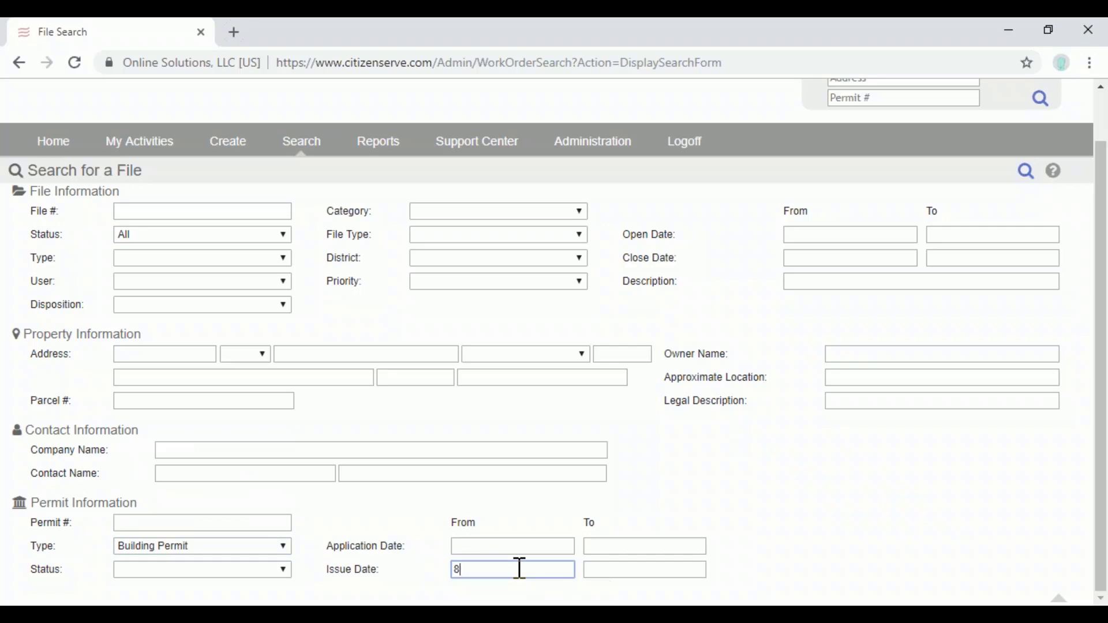
pyautogui.press('BackSpace')
pyautogui.write('\\1/41')
pyautogui.press('BackSpace')
pyautogui.press('BackSpace')
pyautogui.press('BackSpace')
pyautogui.press('BackSpace')
pyautogui.press('BackSpace')
pyautogui.write('1/1/')
# - Run the search, review the 23 files found, and show them on a map
pyautogui.click(1026, 171)
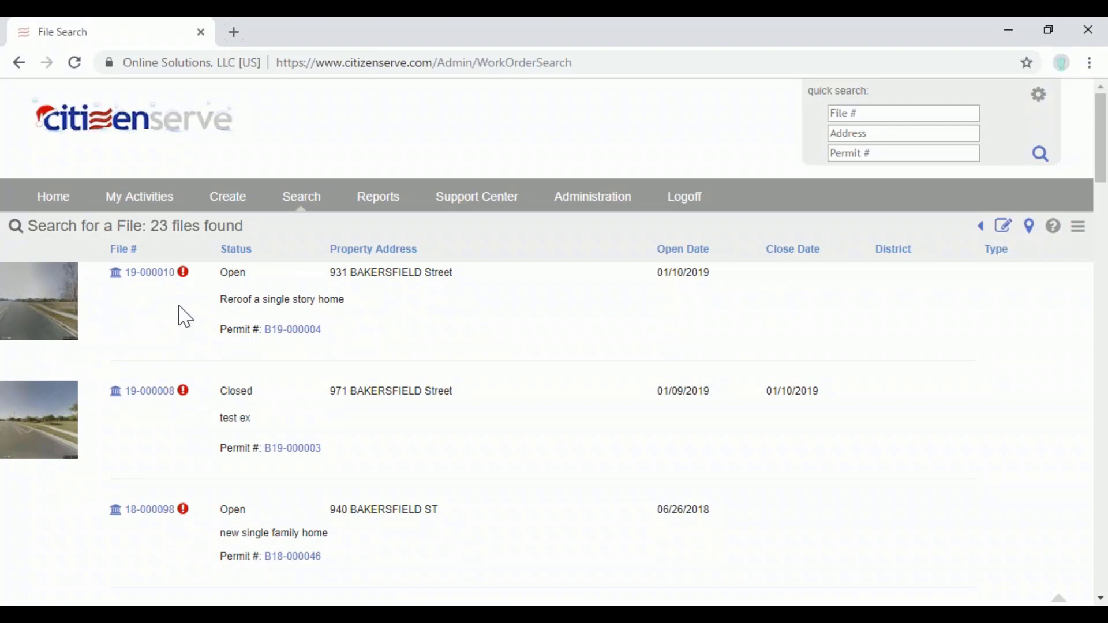
pyautogui.scroll(-5, 185, 274)
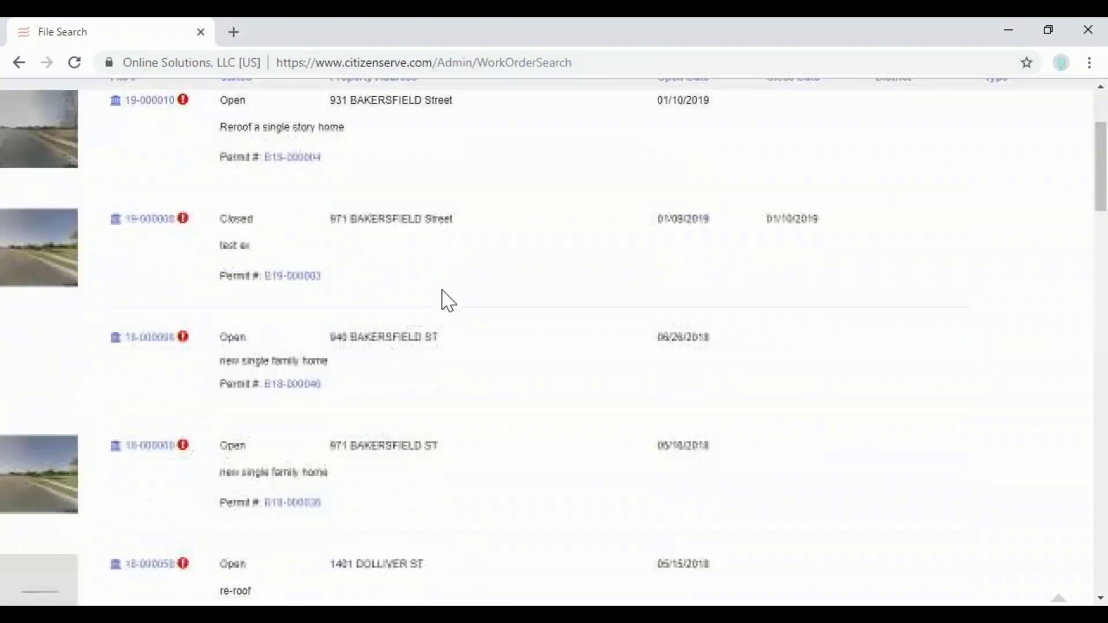
pyautogui.scroll(6, 470, 314)
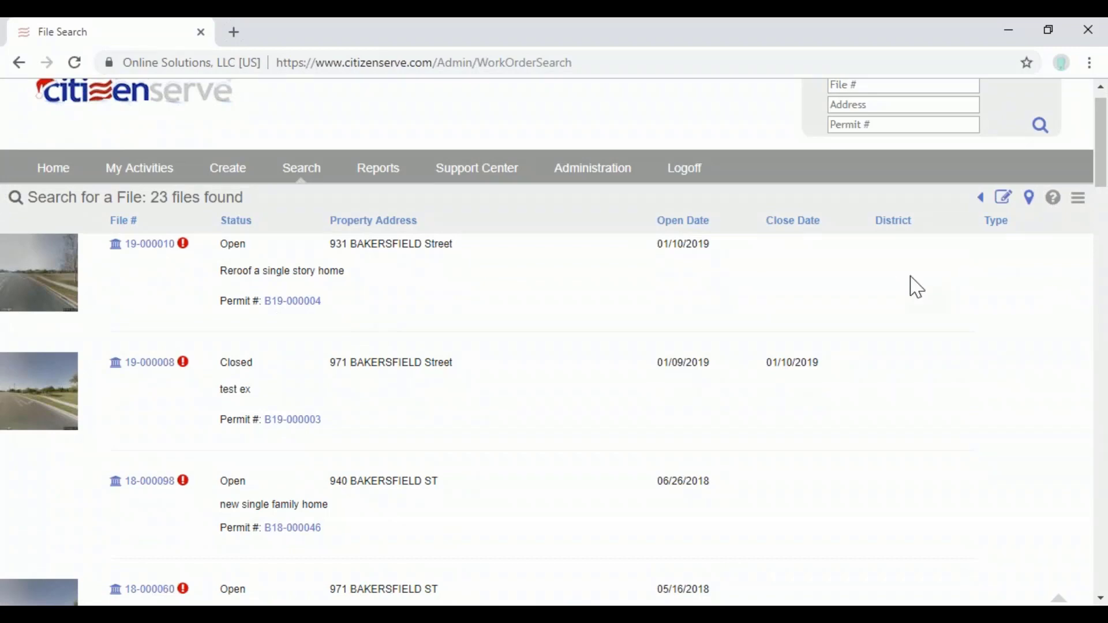
pyautogui.click(1029, 199)
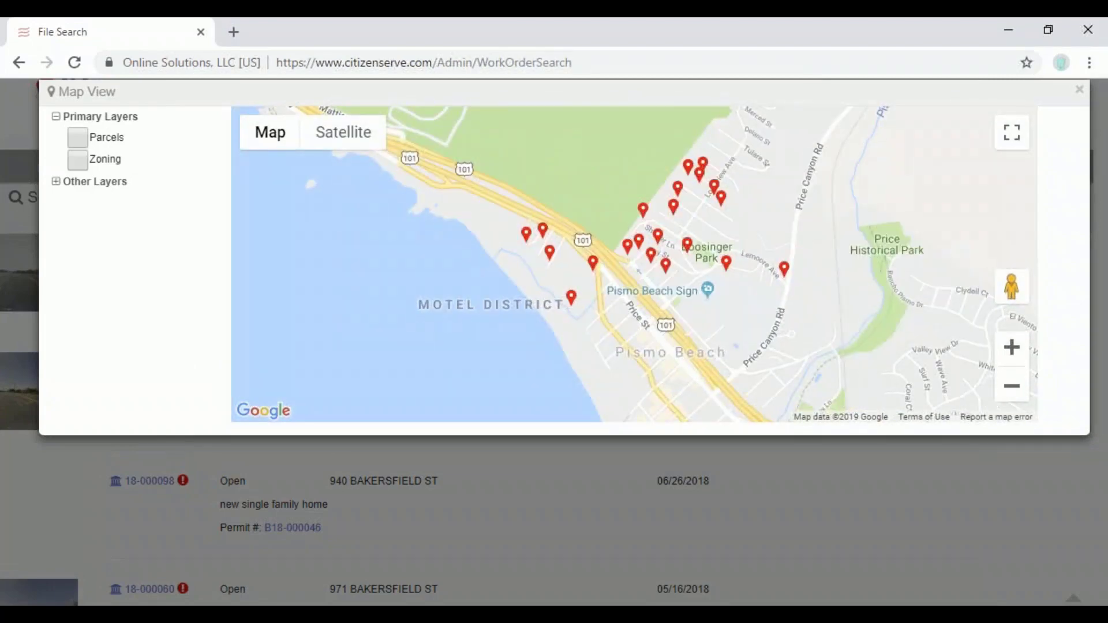
# - Check a marker's file details, overlay the Parcels layer, then close the map view
pyautogui.click(669, 213)
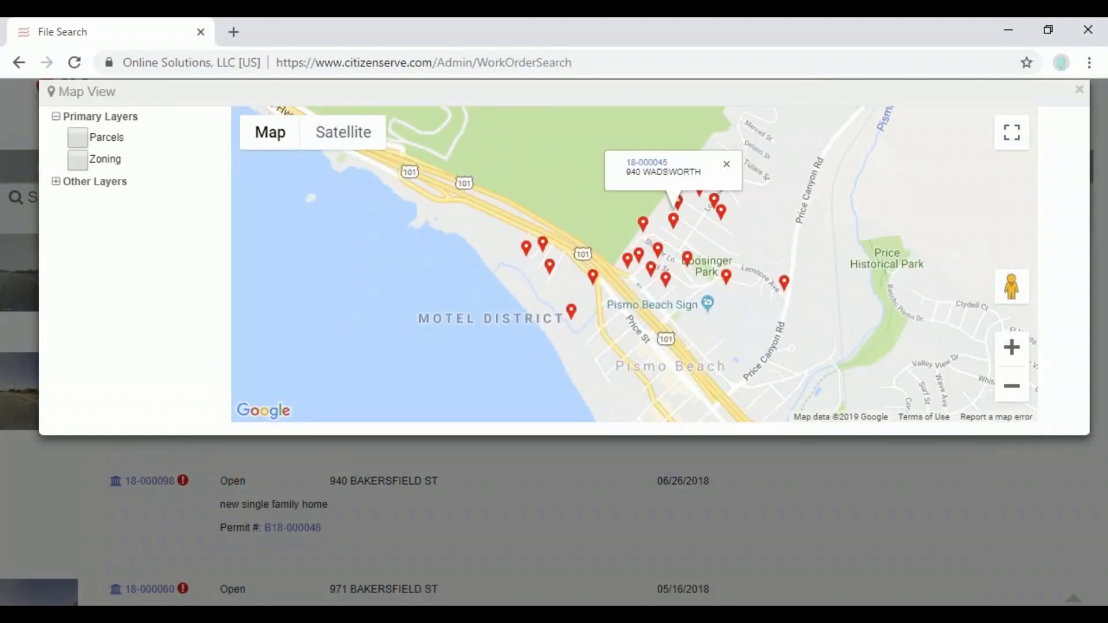
pyautogui.click(726, 164)
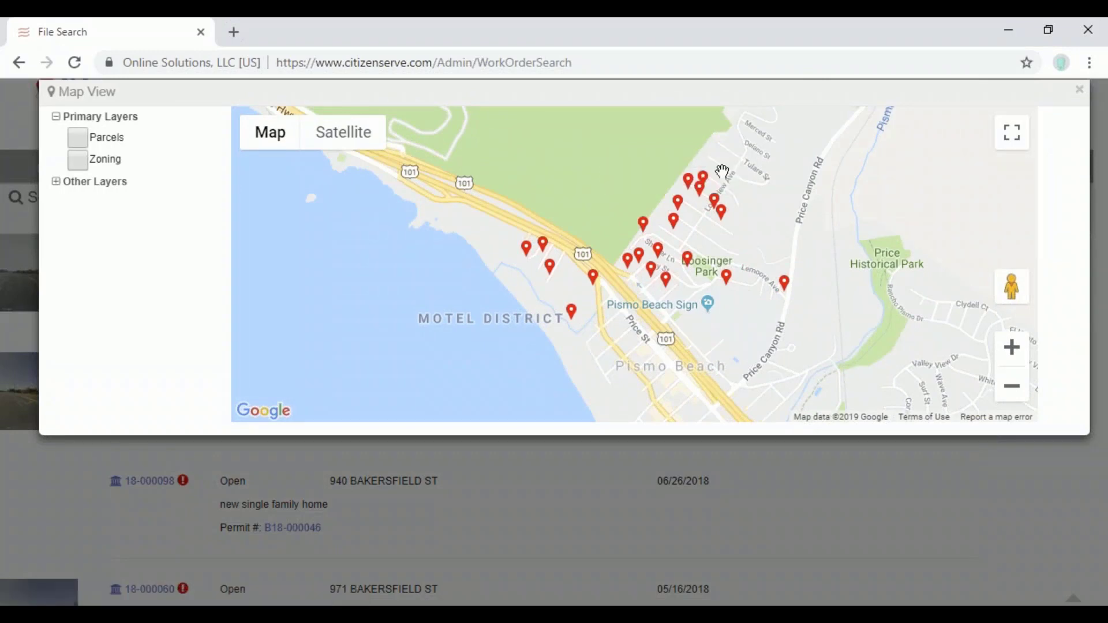
pyautogui.click(77, 138)
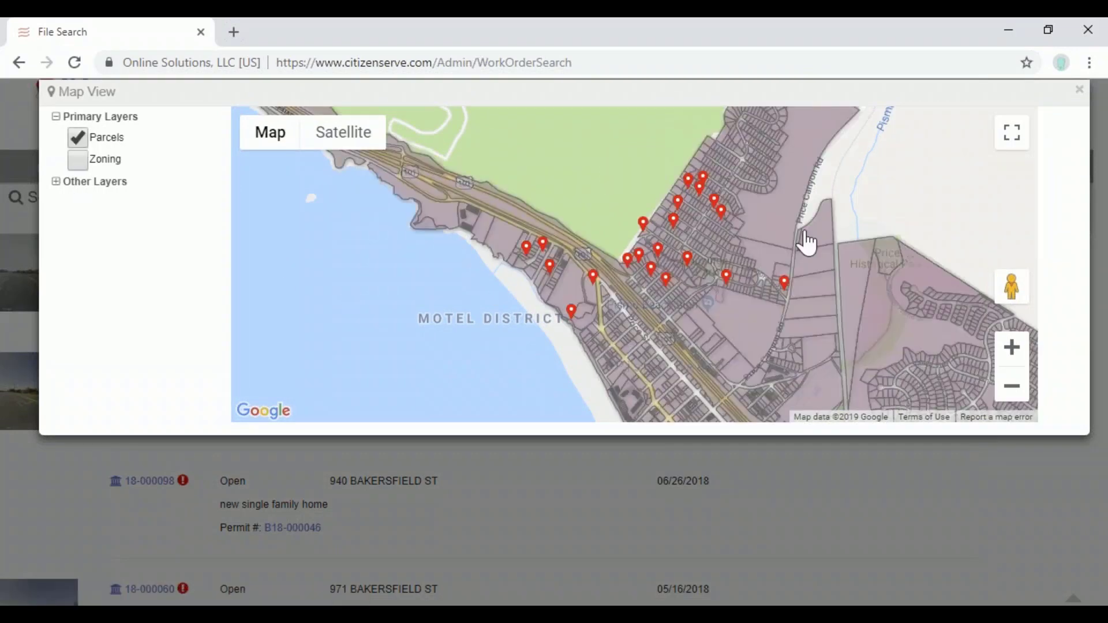
pyautogui.click(1079, 89)
pyautogui.scroll(-2, 649, 449)
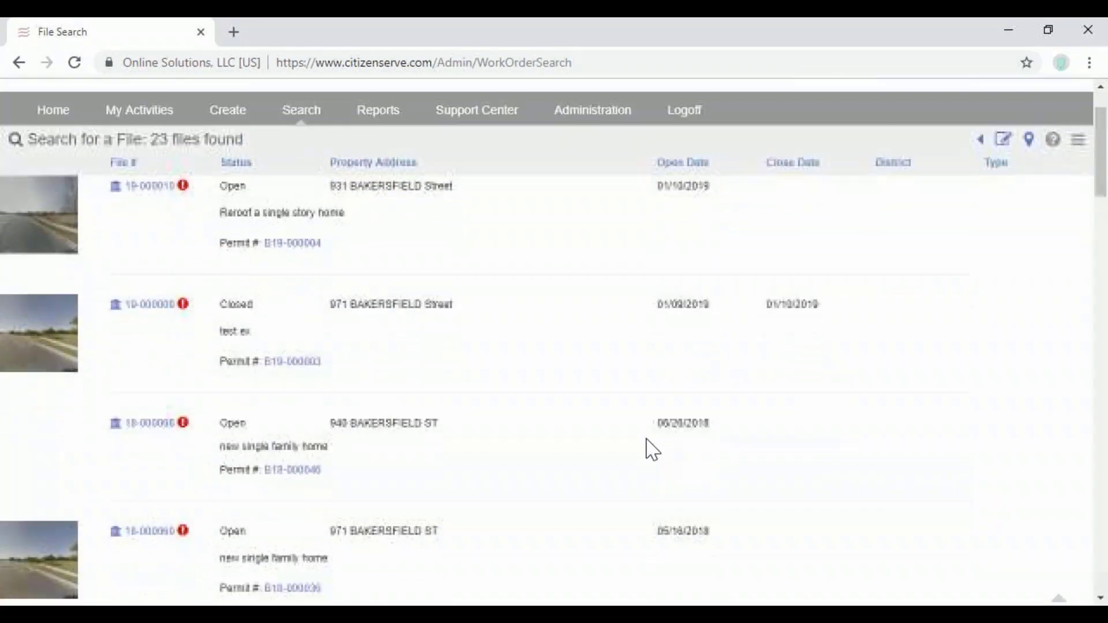
# - Search contacts and open the Citizenserve contact's record
pyautogui.scroll(3, 629, 441)
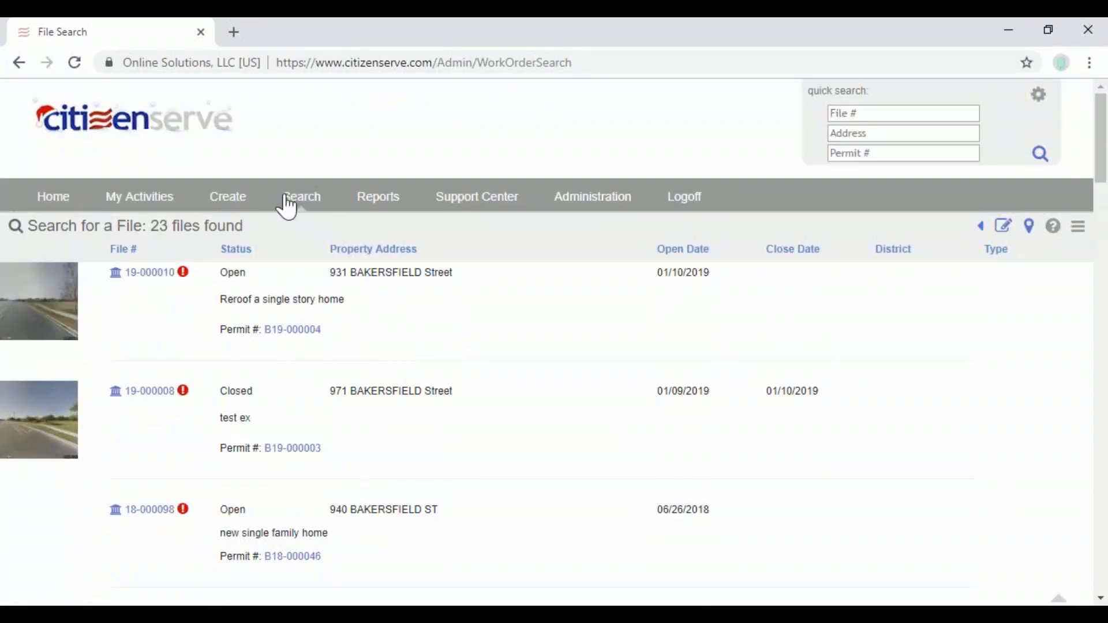
pyautogui.moveTo(314, 197)
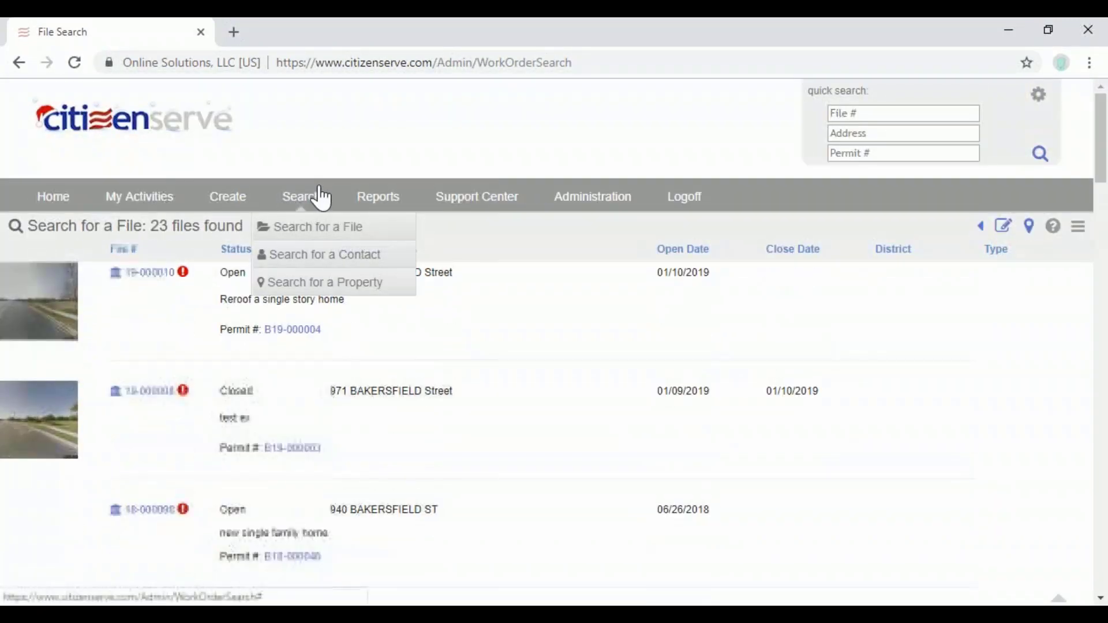
pyautogui.click(327, 266)
pyautogui.click(549, 274)
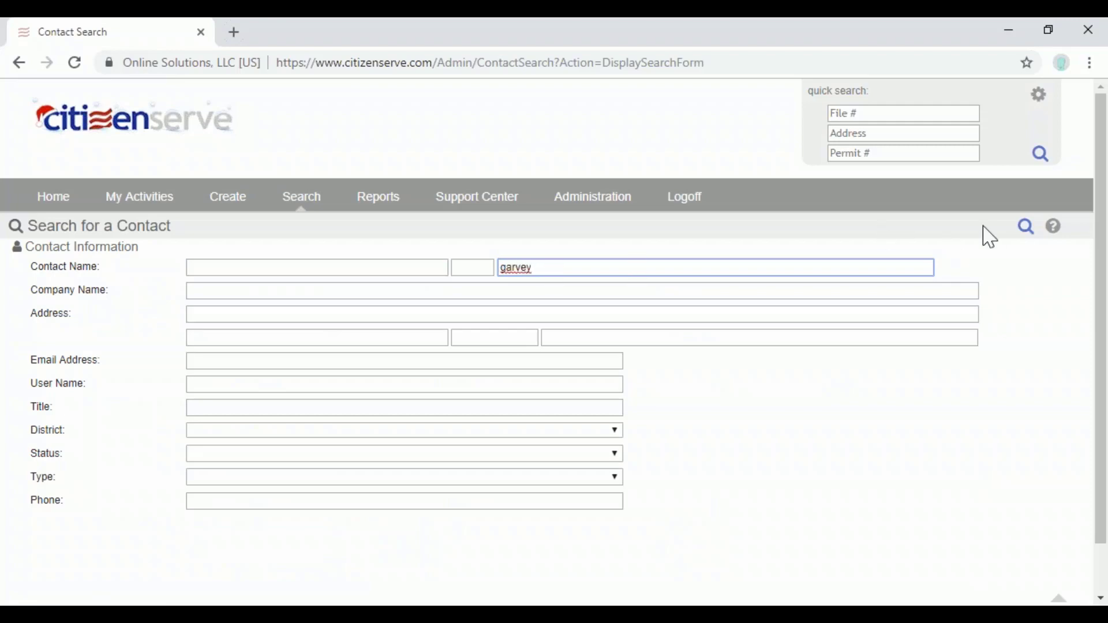
pyautogui.click(1026, 227)
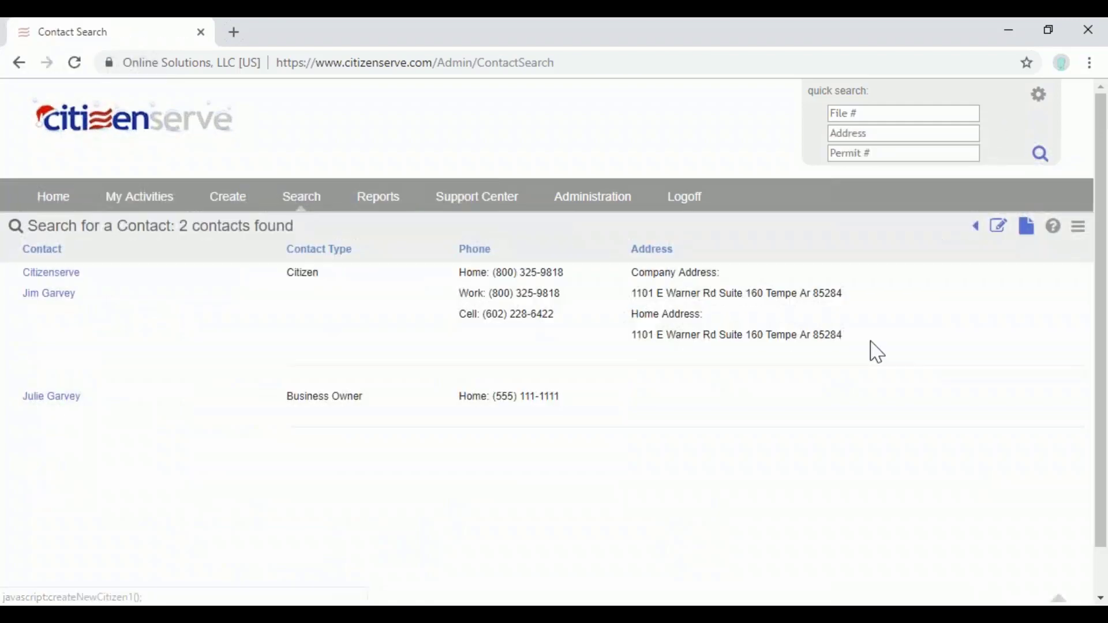
pyautogui.click(55, 287)
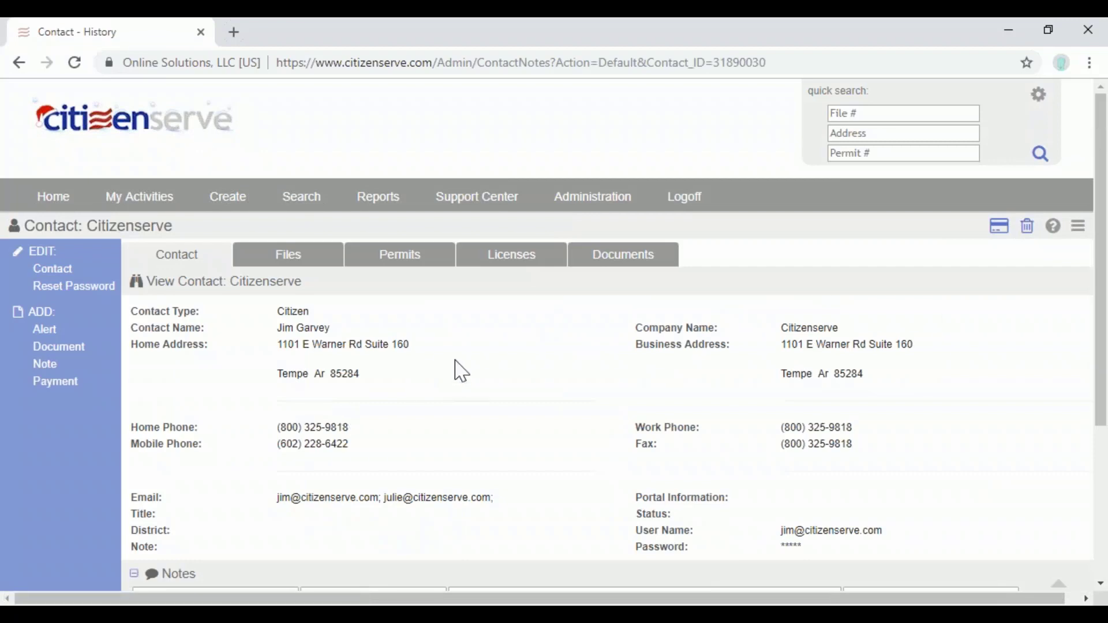
# - View the contact's Permits, Licenses and Documents tabs in turn
pyautogui.moveTo(31, 226); pyautogui.dragTo(78, 227)
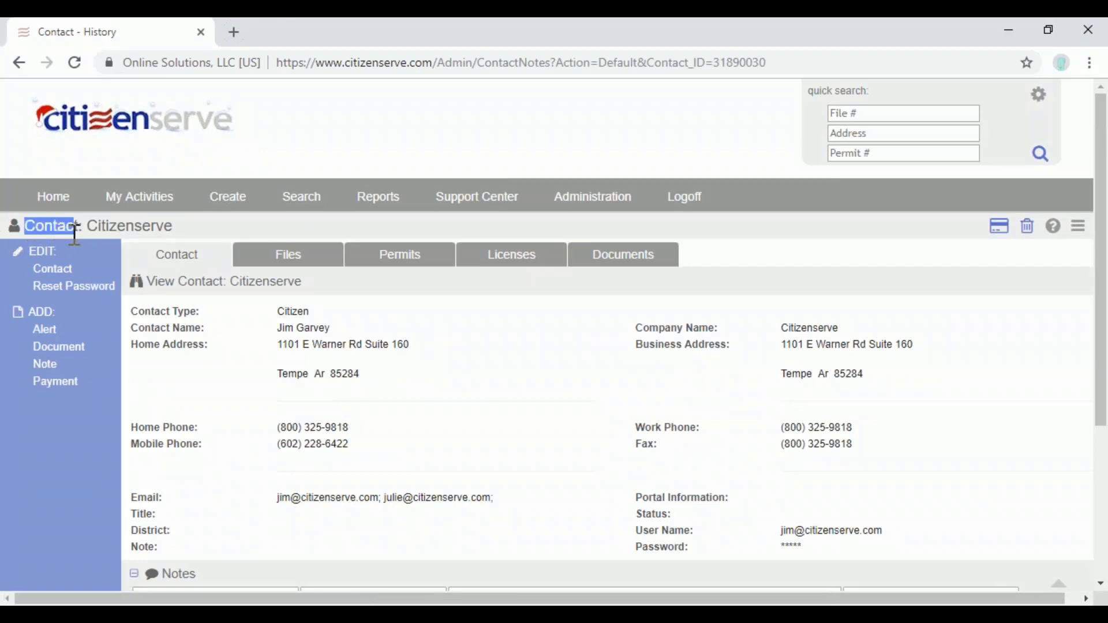
pyautogui.scroll(-2, 486, 381)
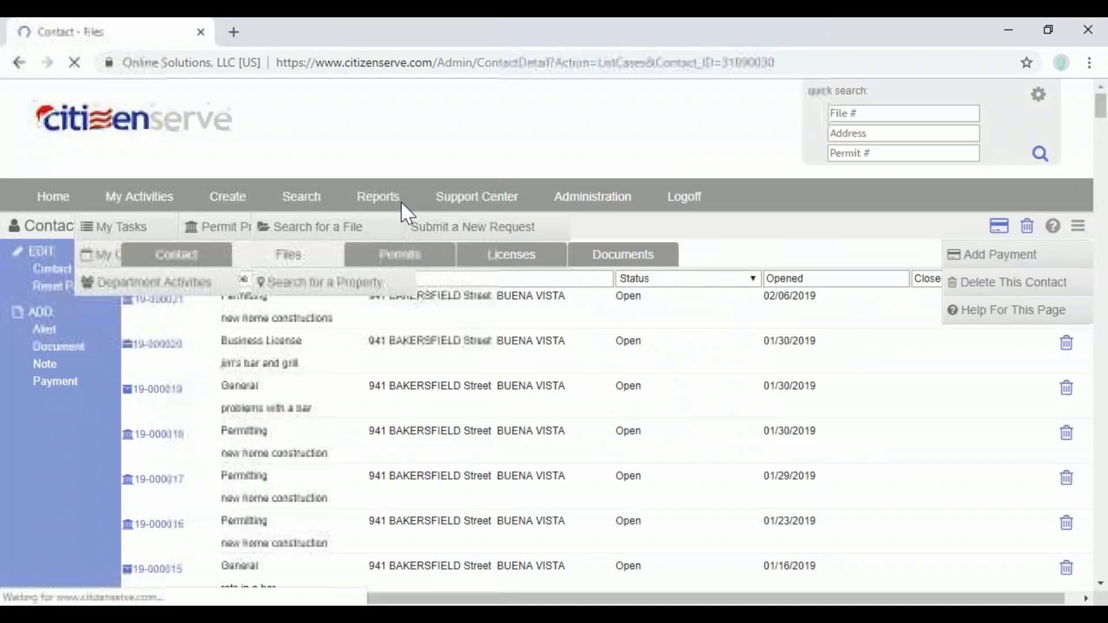
pyautogui.click(404, 254)
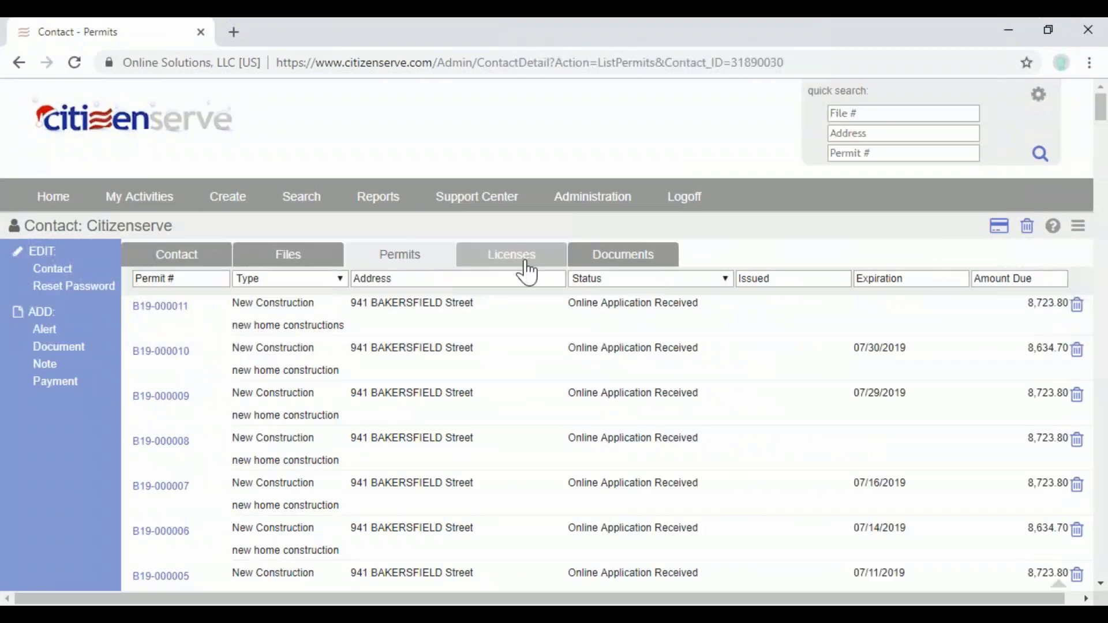
pyautogui.click(528, 260)
pyautogui.click(611, 260)
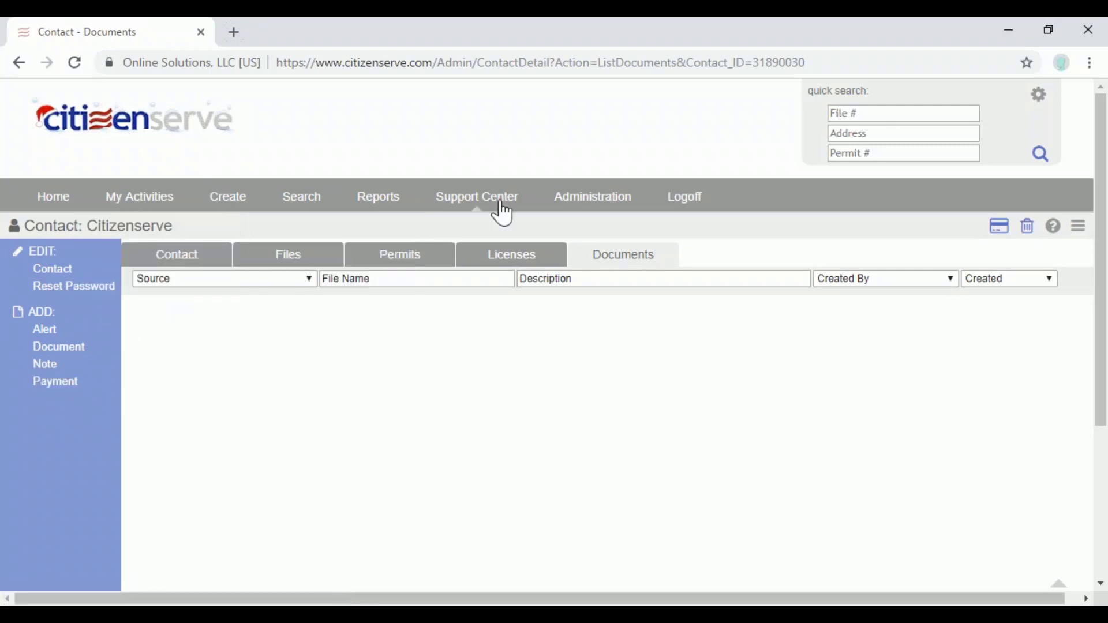
pyautogui.moveTo(293, 206)
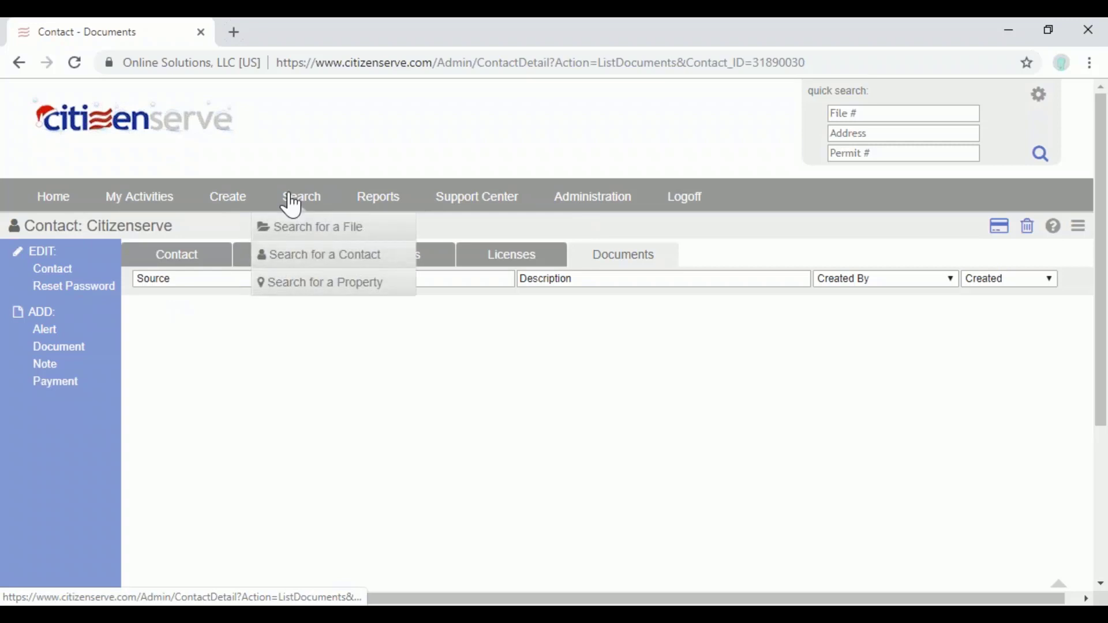
pyautogui.click(307, 287)
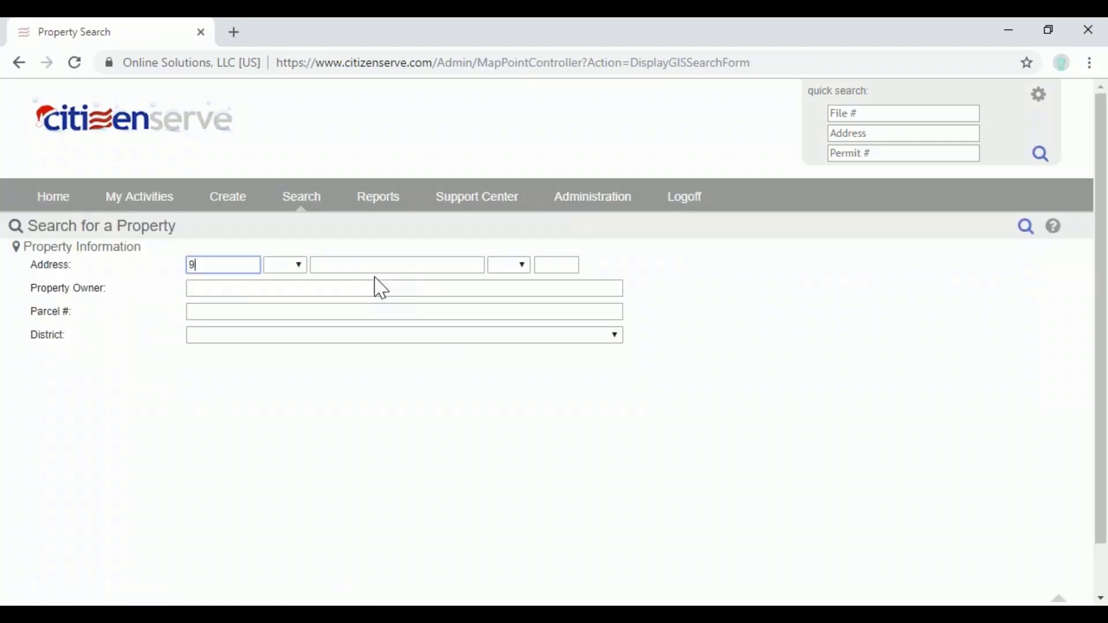
pyautogui.press('Tab')
pyautogui.press('Tab')
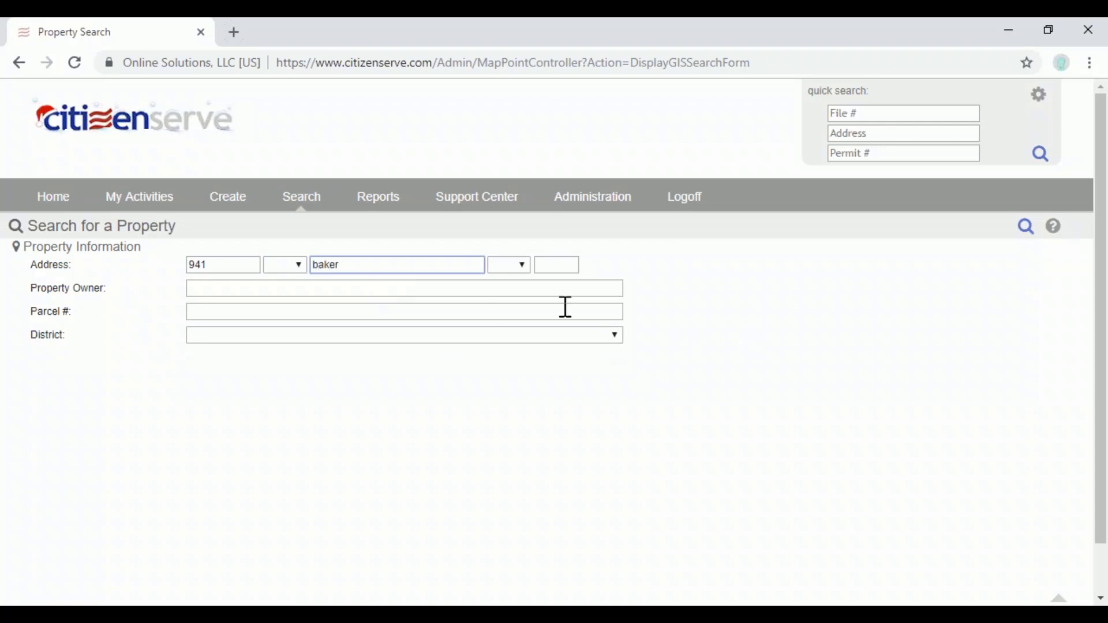
pyautogui.click(1026, 227)
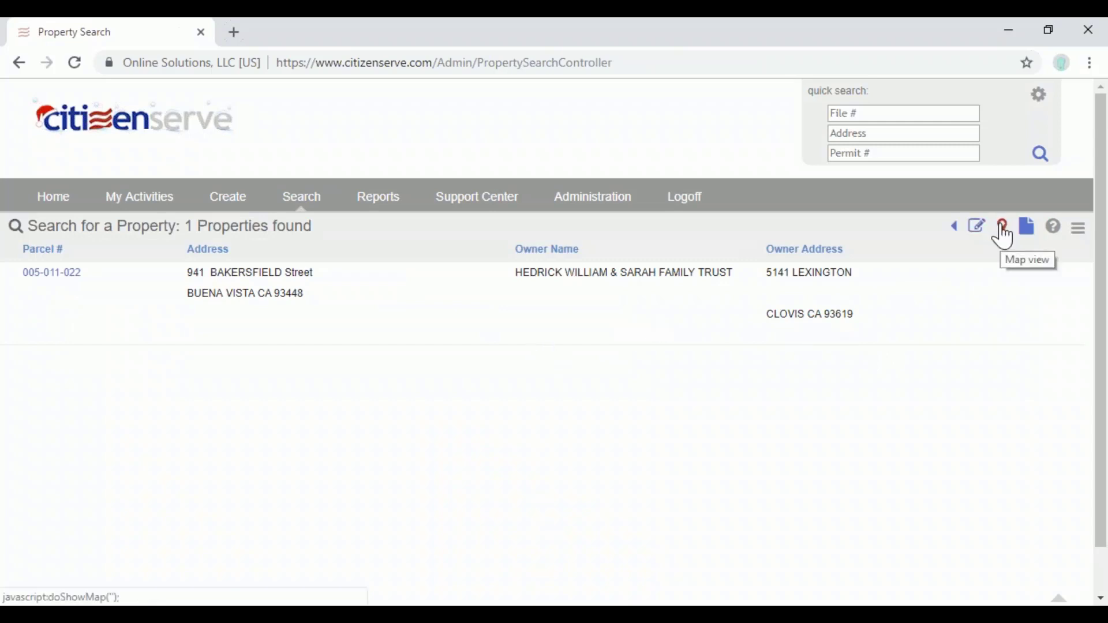
# - Open parcel 005-011-022's property record and highlight its property details table
pyautogui.click(1004, 231)
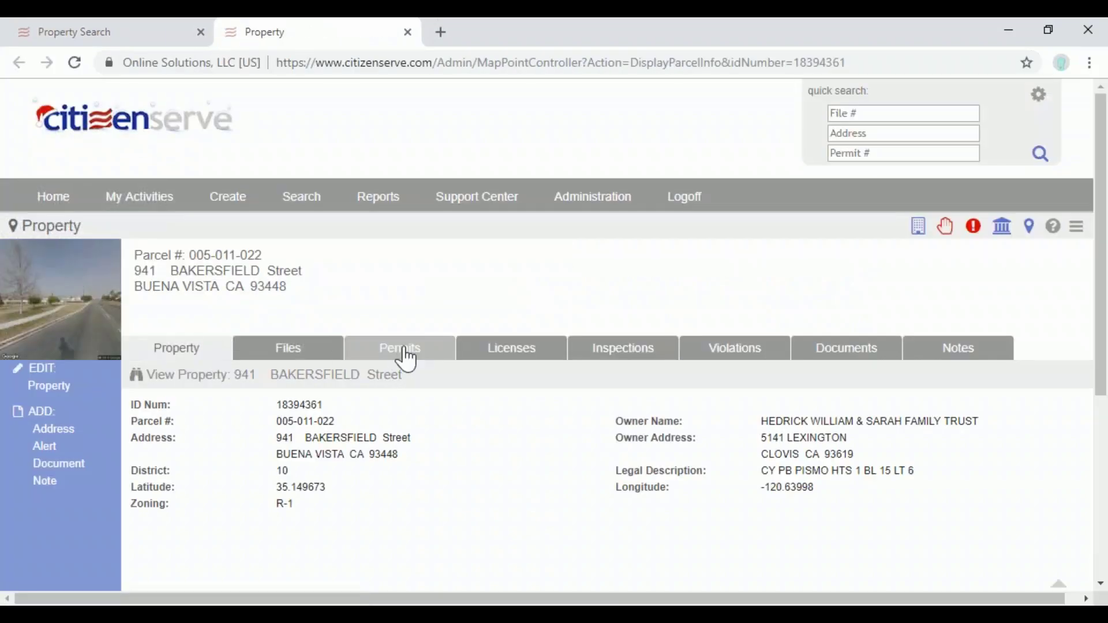
pyautogui.scroll(-1, 439, 360)
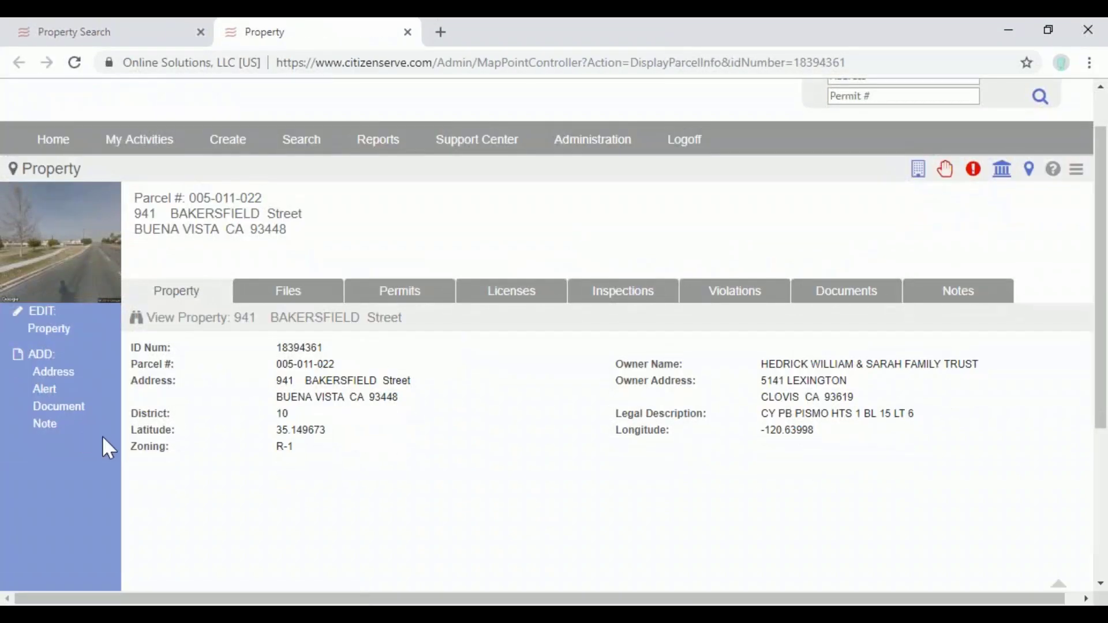
pyautogui.moveTo(131, 441); pyautogui.dragTo(529, 470)
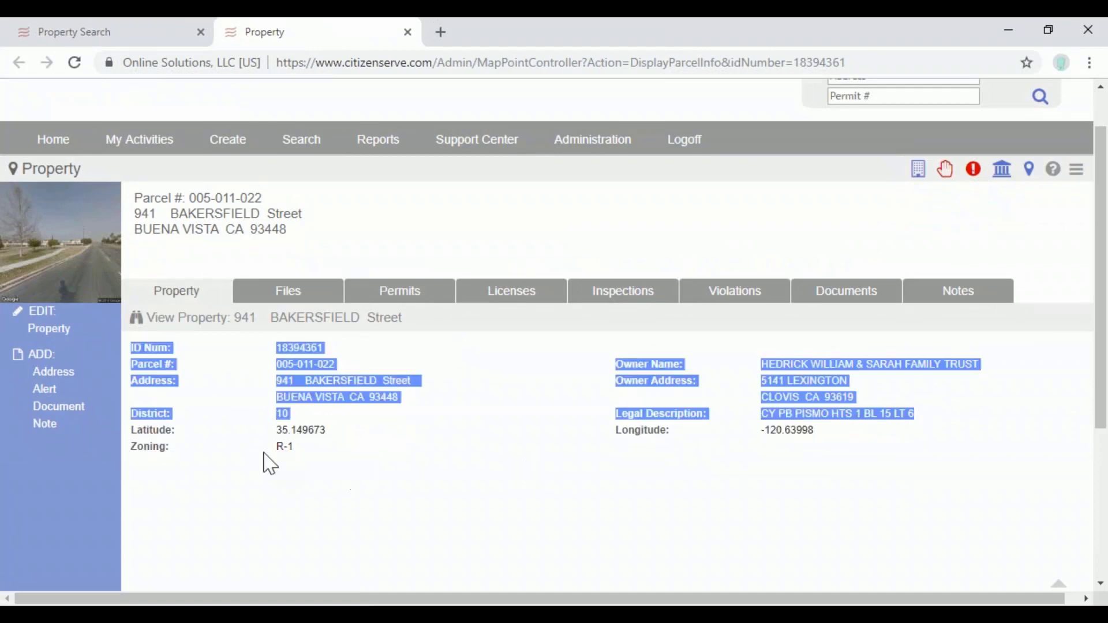
pyautogui.click(195, 461)
pyautogui.moveTo(132, 458); pyautogui.dragTo(313, 458)
pyautogui.click(314, 457)
pyautogui.tripleClick(148, 459)
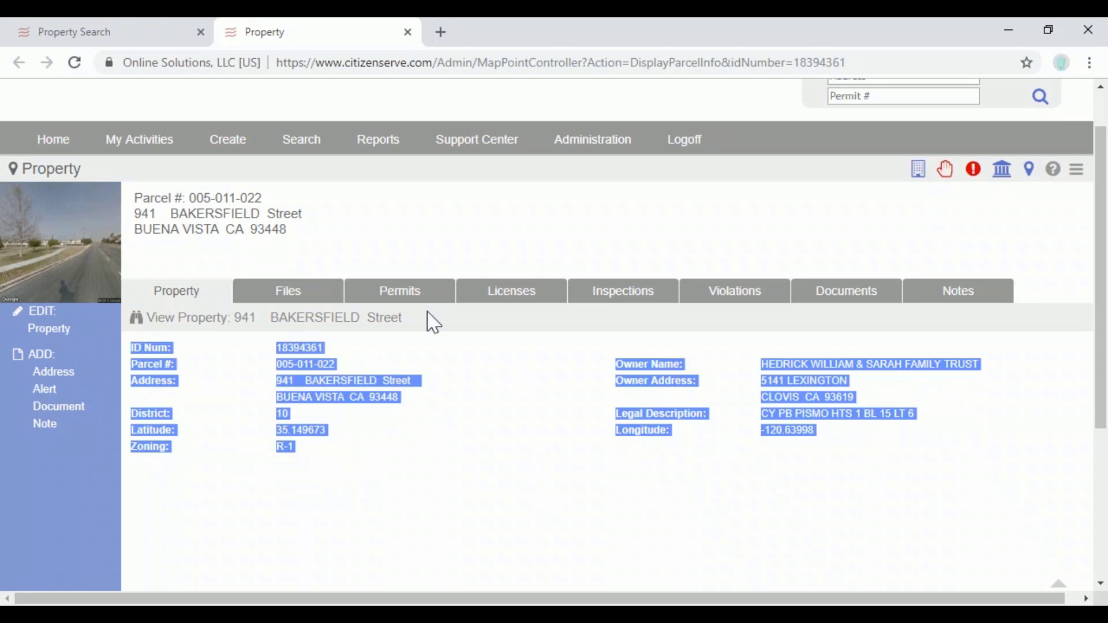
# - Browse the property's Files, Permits, Licenses and Violations tabs, highlighting the 2484 document total
pyautogui.click(326, 293)
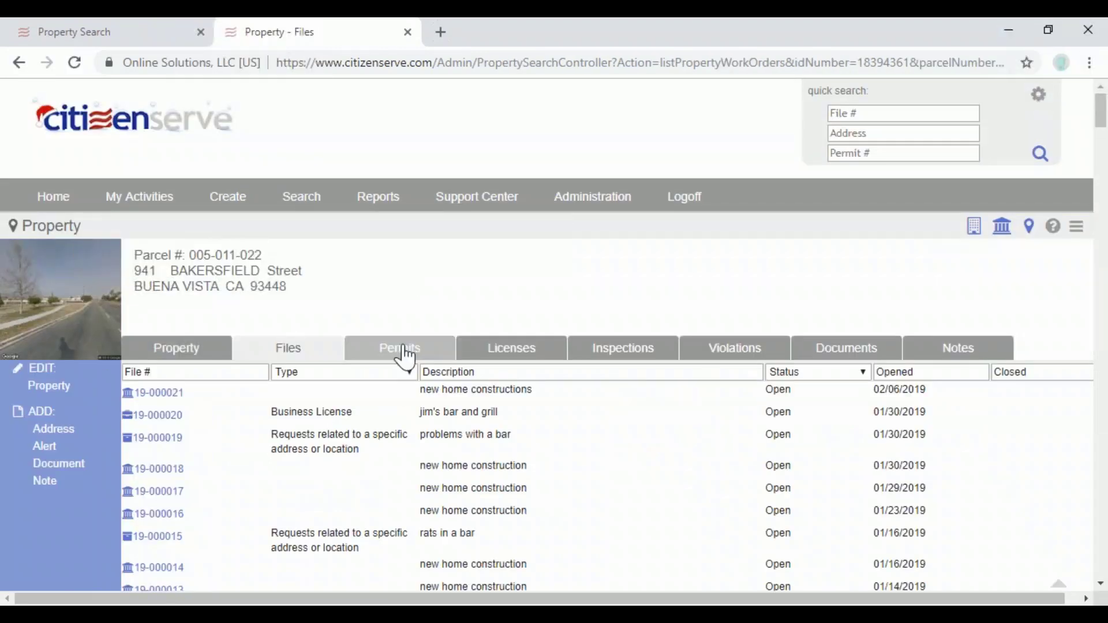
pyautogui.click(405, 356)
pyautogui.click(507, 350)
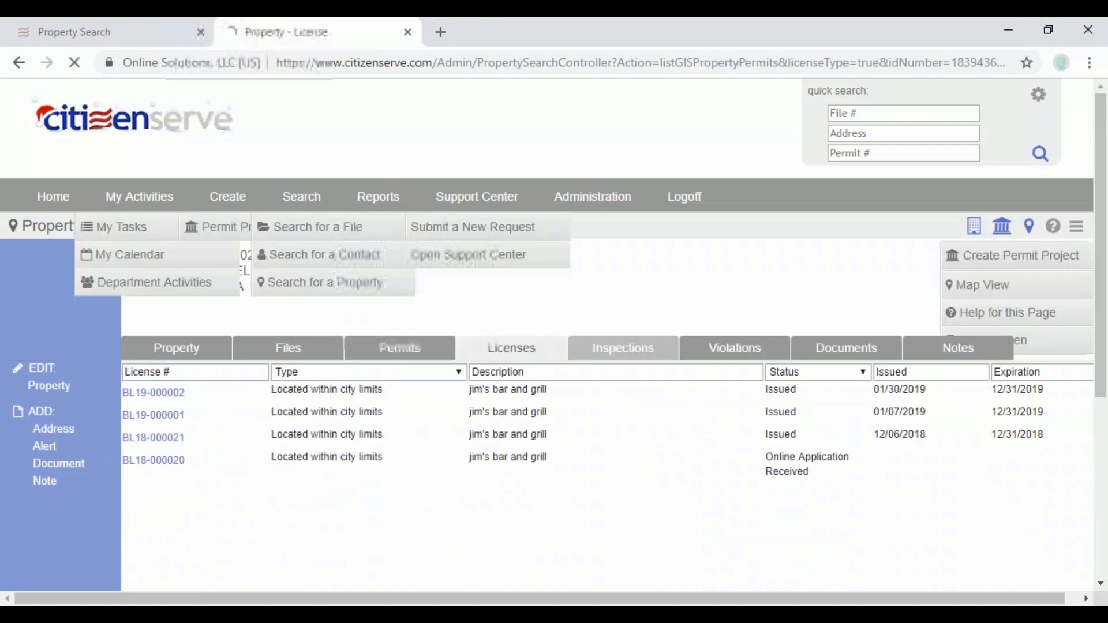
pyautogui.click(709, 362)
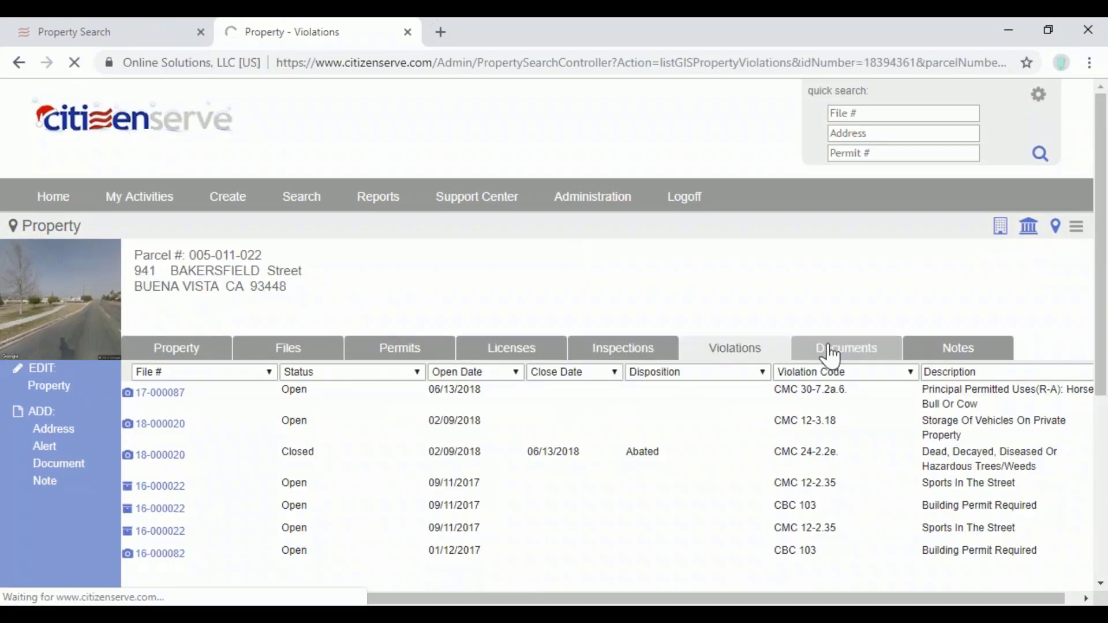
pyautogui.scroll(-2, 802, 375)
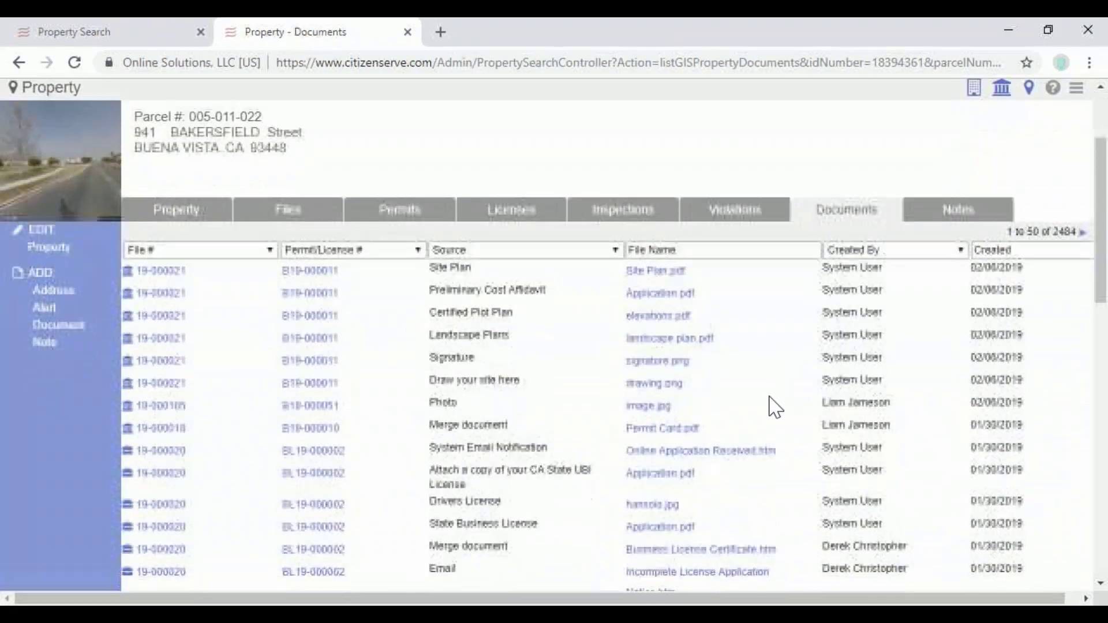
pyautogui.scroll(-6, 775, 406)
pyautogui.scroll(6, 786, 425)
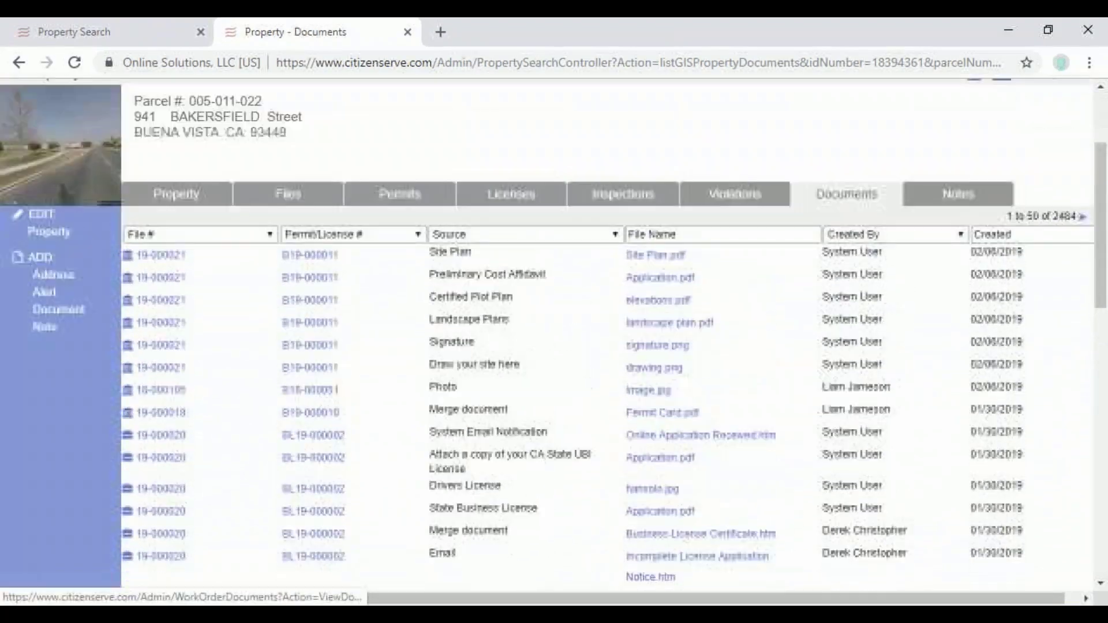
pyautogui.scroll(2, 980, 335)
pyautogui.moveTo(1054, 313); pyautogui.dragTo(1090, 325)
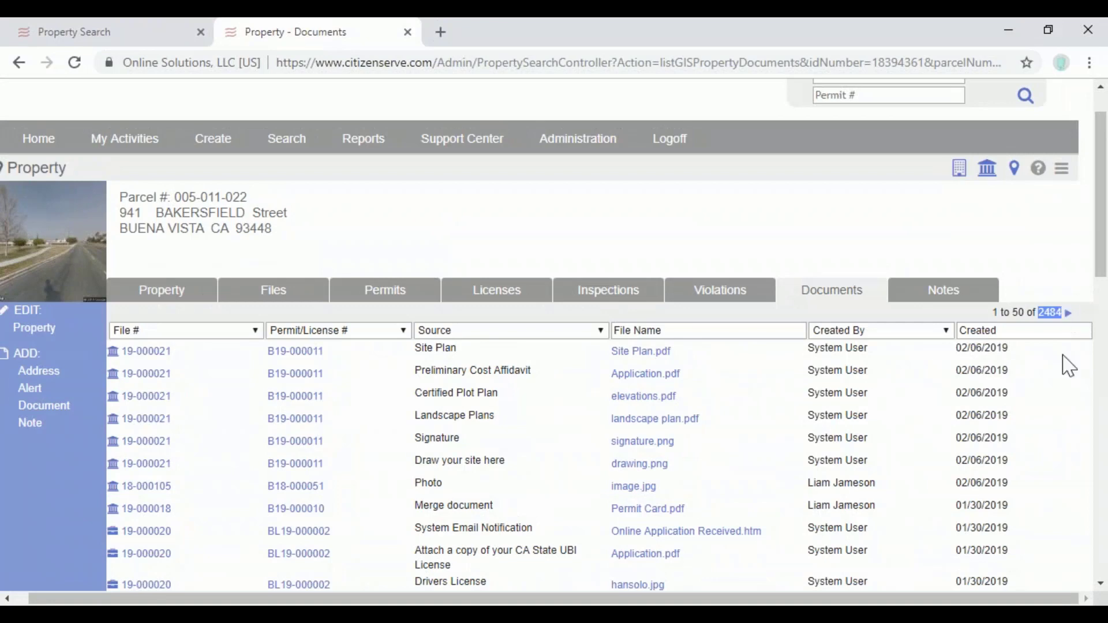
# - Check the property's Notes, then return to its New Construction permits list
pyautogui.click(978, 300)
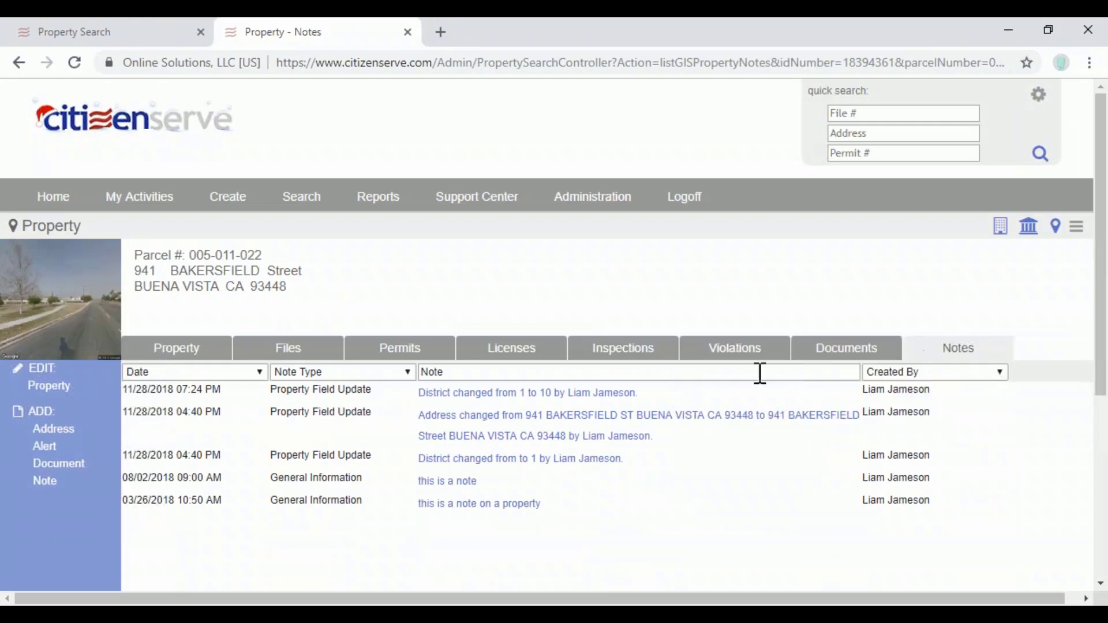
pyautogui.click(416, 353)
pyautogui.scroll(-15, 709, 439)
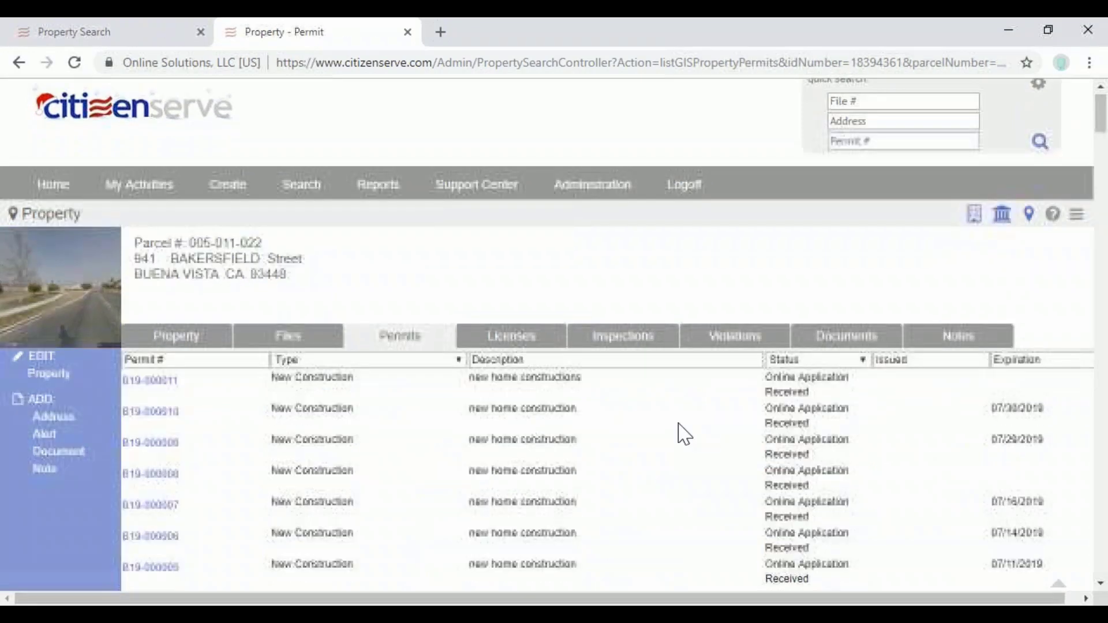
pyautogui.scroll(-15, 683, 486)
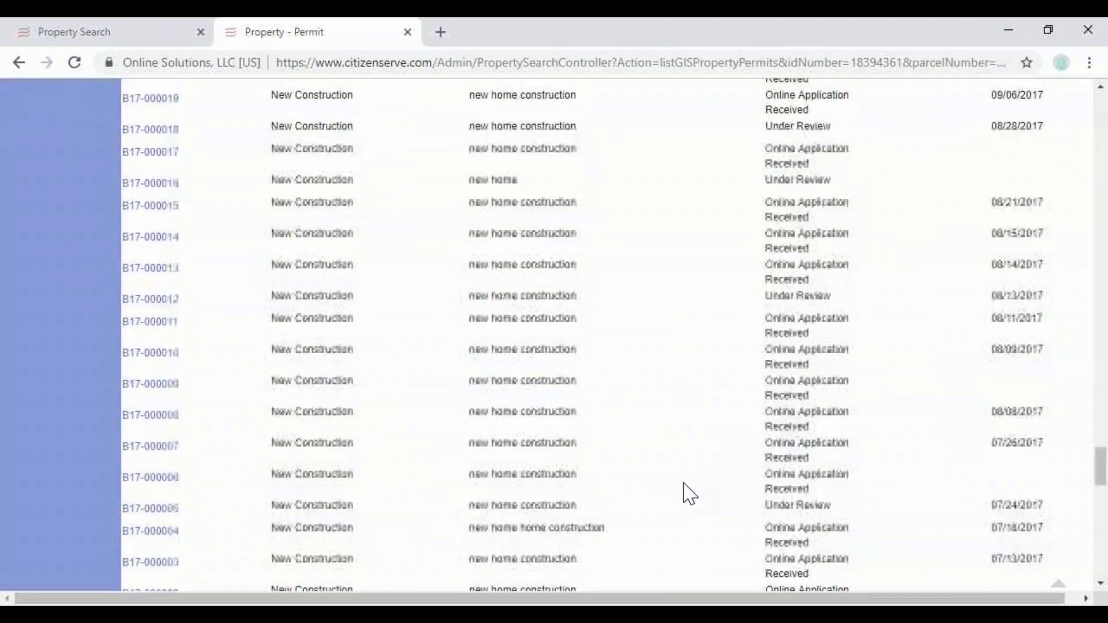
pyautogui.scroll(12, 687, 493)
pyautogui.scroll(15, 691, 496)
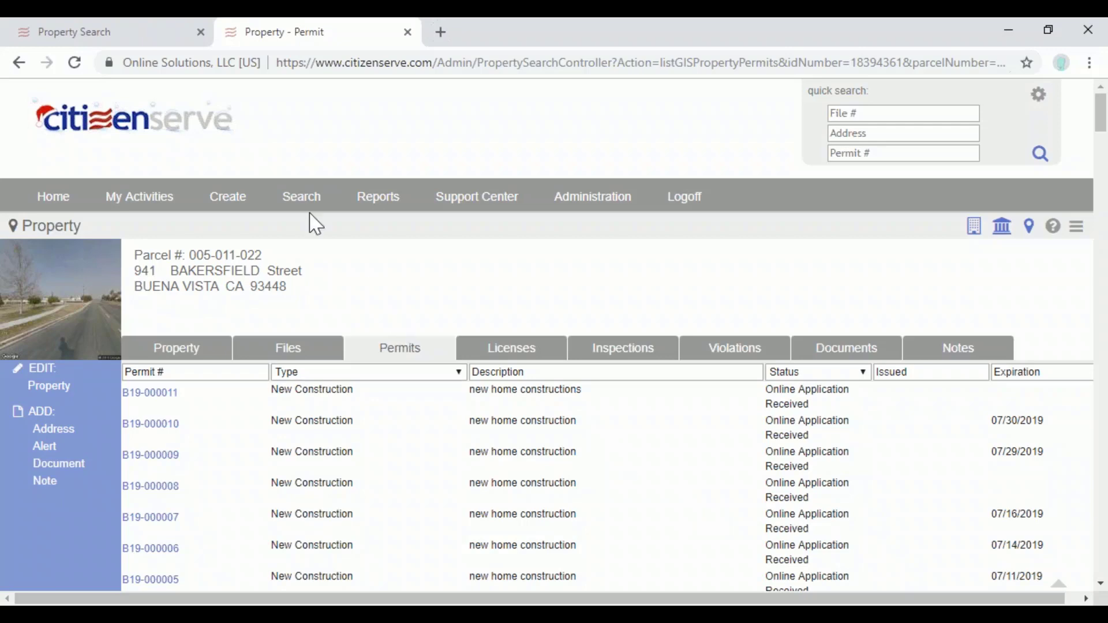
pyautogui.moveTo(307, 198)
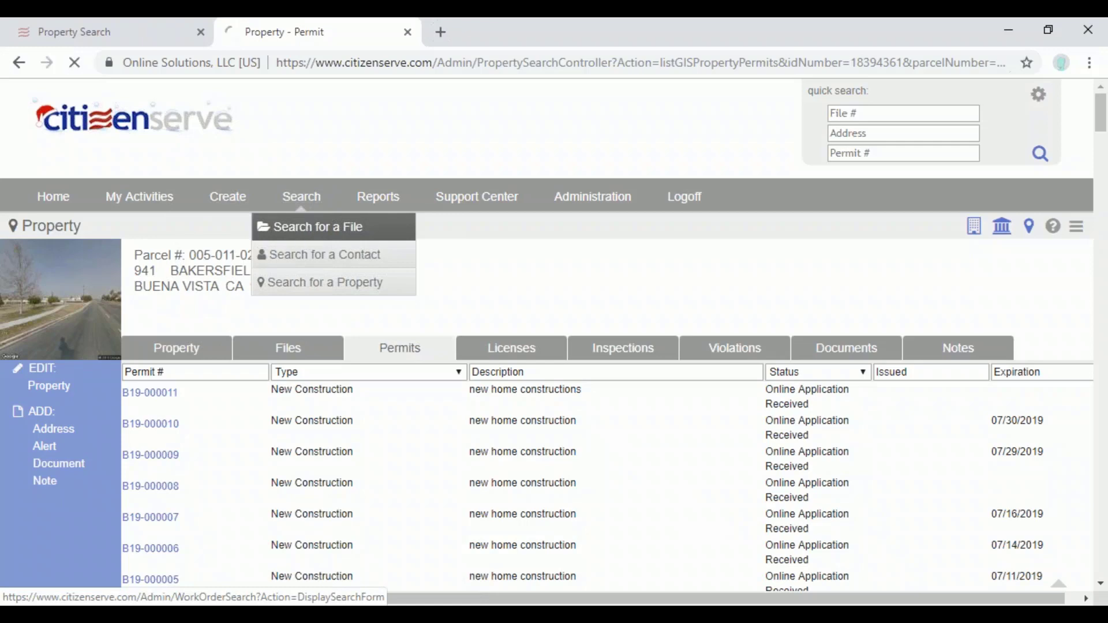
# - Open the Building department's PermitB custom table under Administration > Customs
pyautogui.click(307, 228)
pyautogui.scroll(-1, 462, 403)
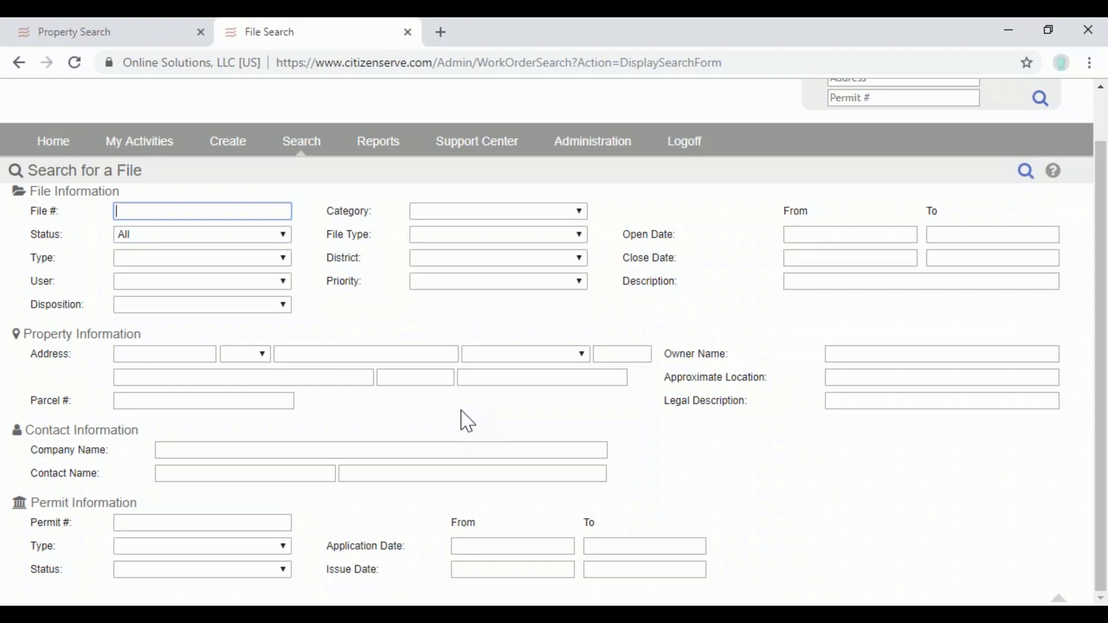
pyautogui.click(601, 142)
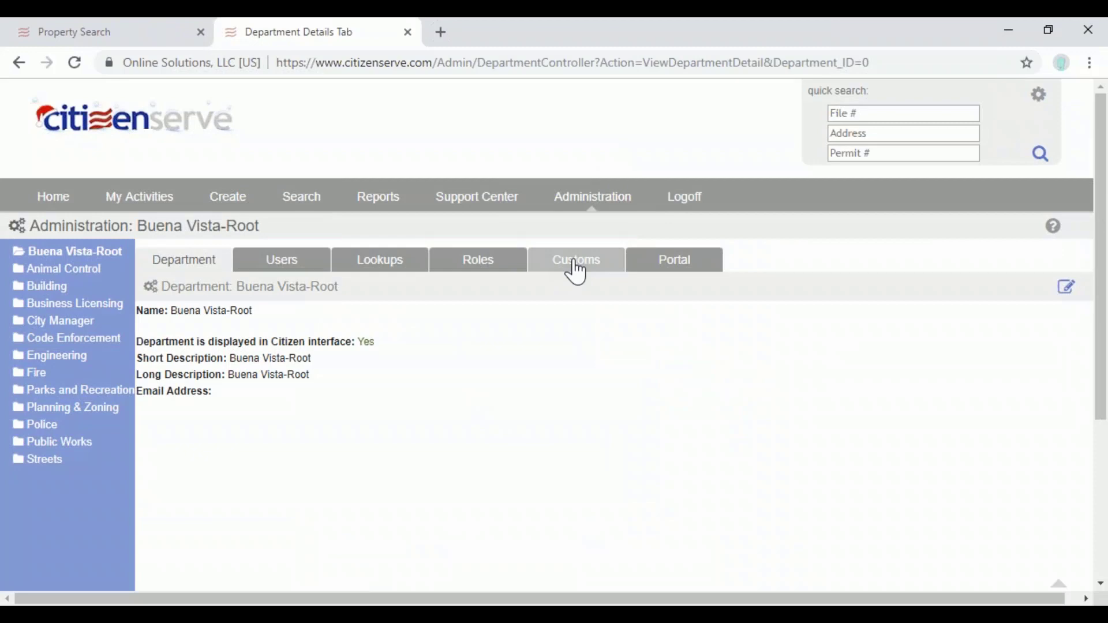
pyautogui.click(577, 271)
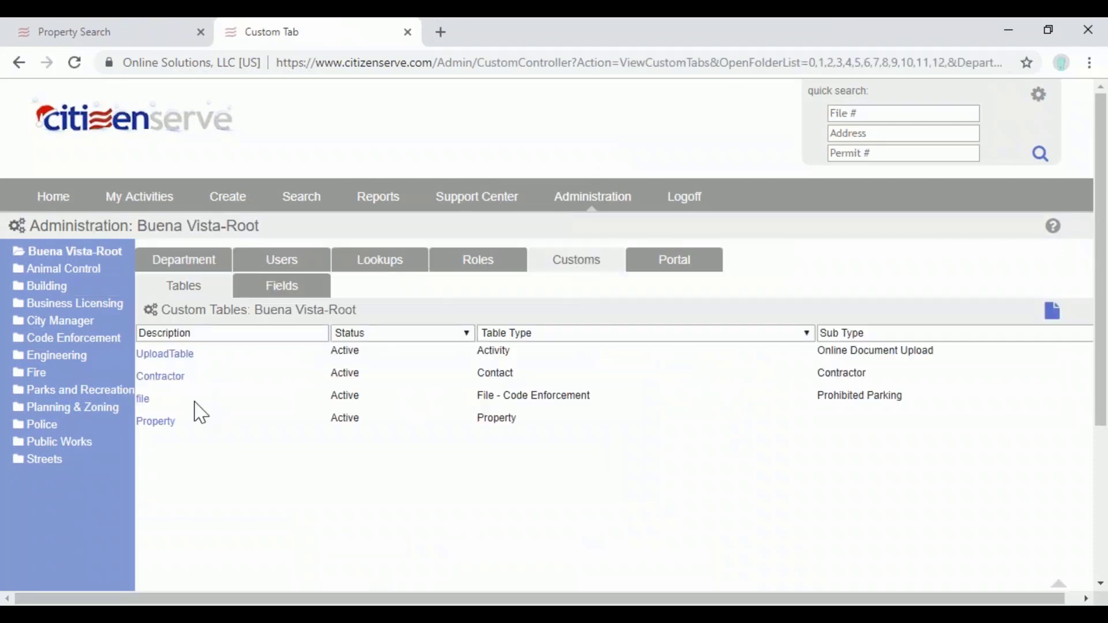
pyautogui.click(26, 287)
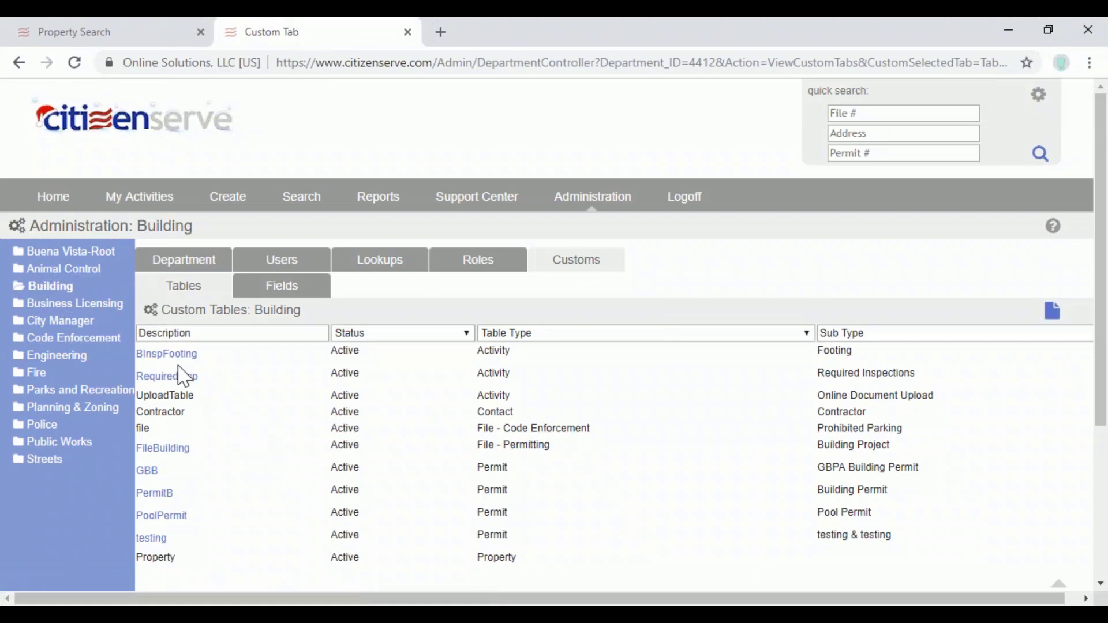
pyautogui.click(157, 507)
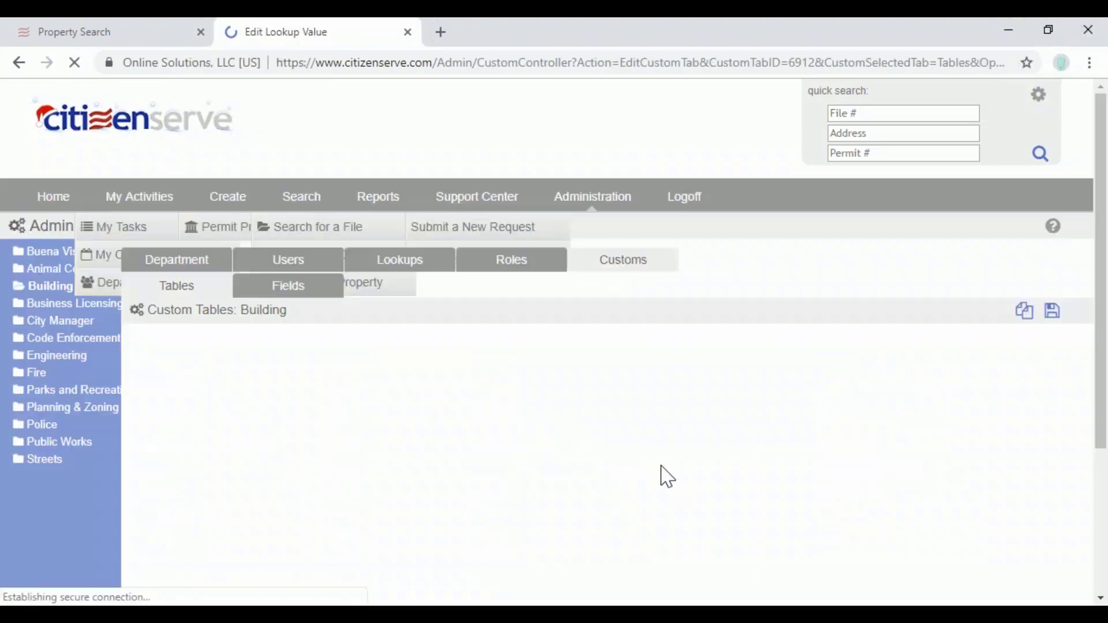
# - Make 'Square feet of 1st structure' searchable with change tracking and save the PermitB table
pyautogui.scroll(-5, 725, 477)
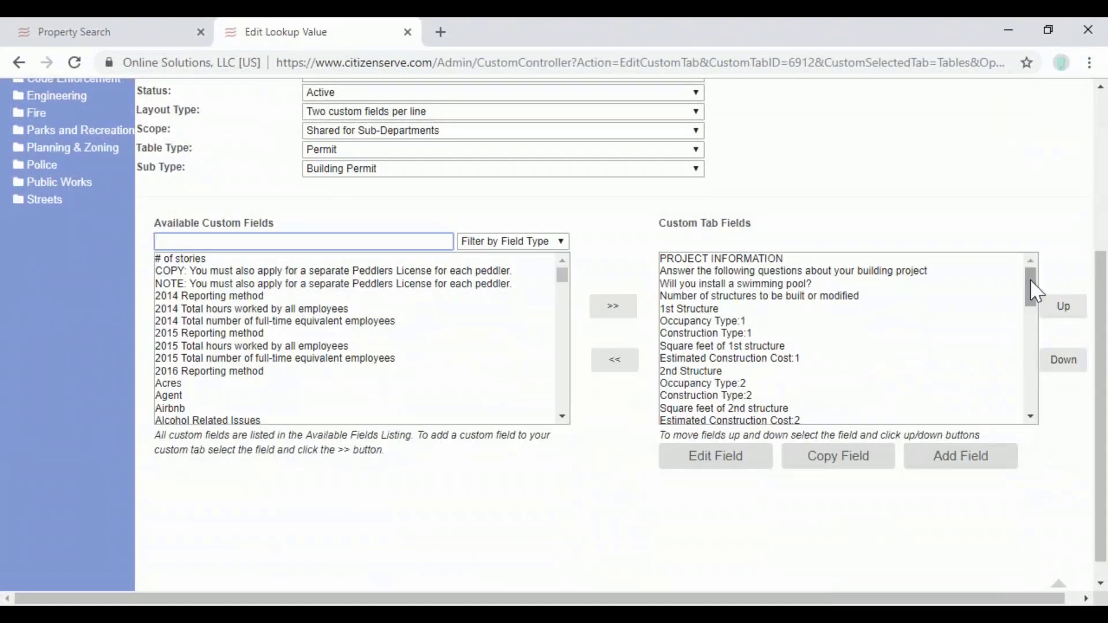
pyautogui.click(1033, 288)
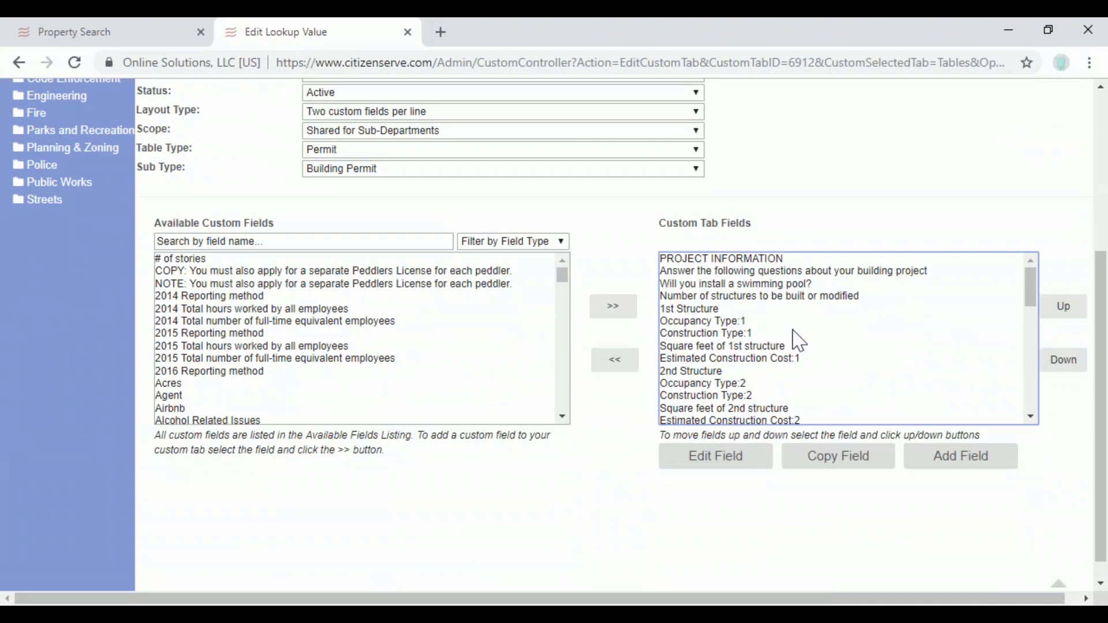
pyautogui.click(710, 346)
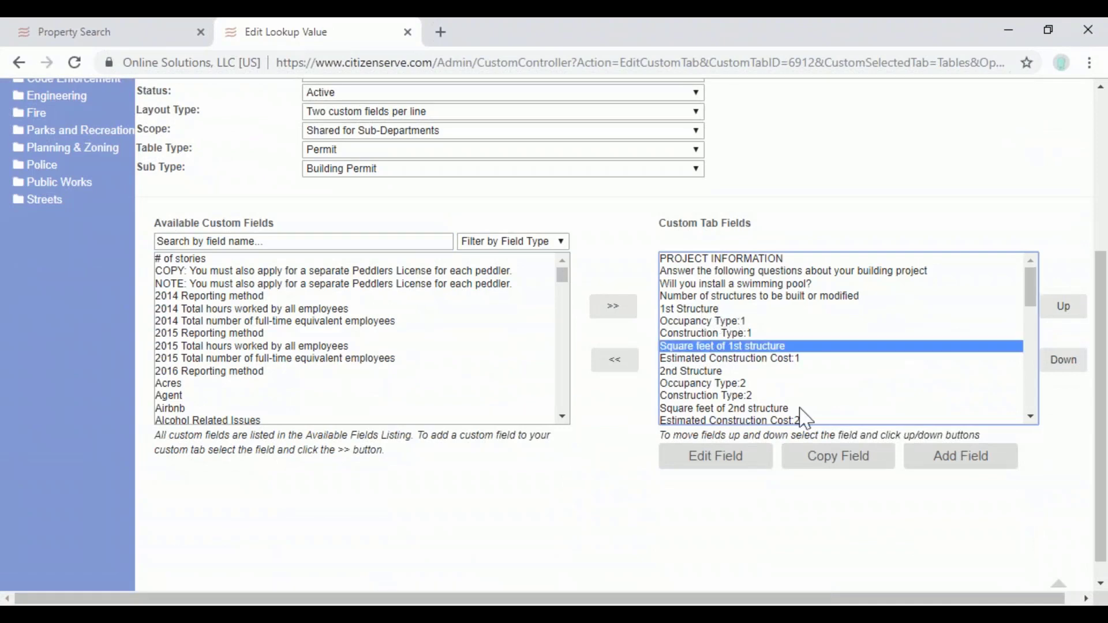
pyautogui.click(765, 467)
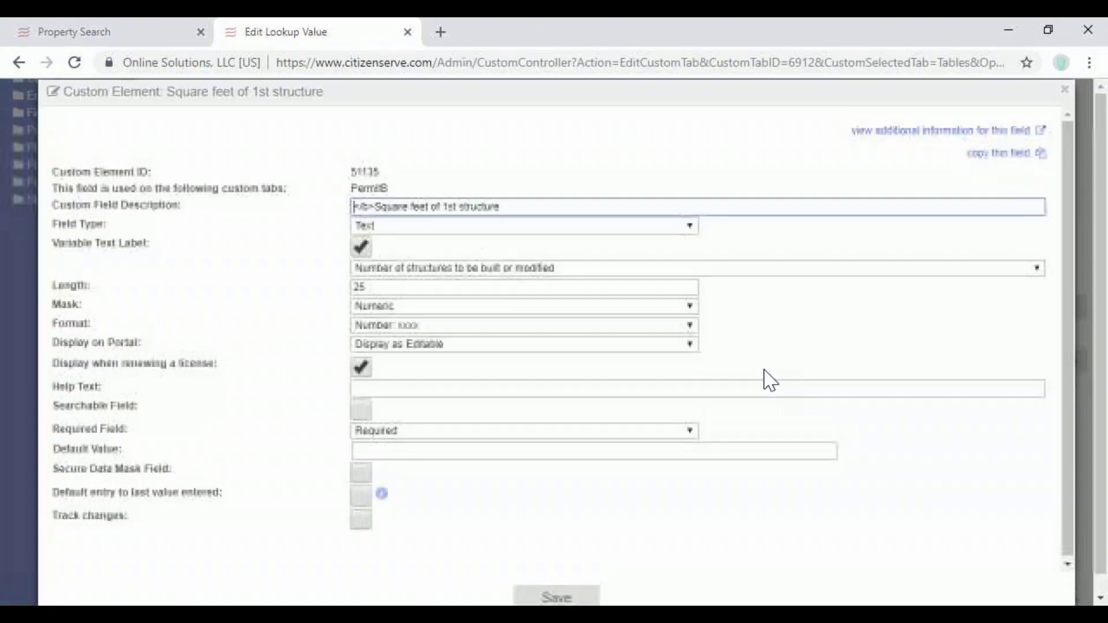
pyautogui.click(361, 521)
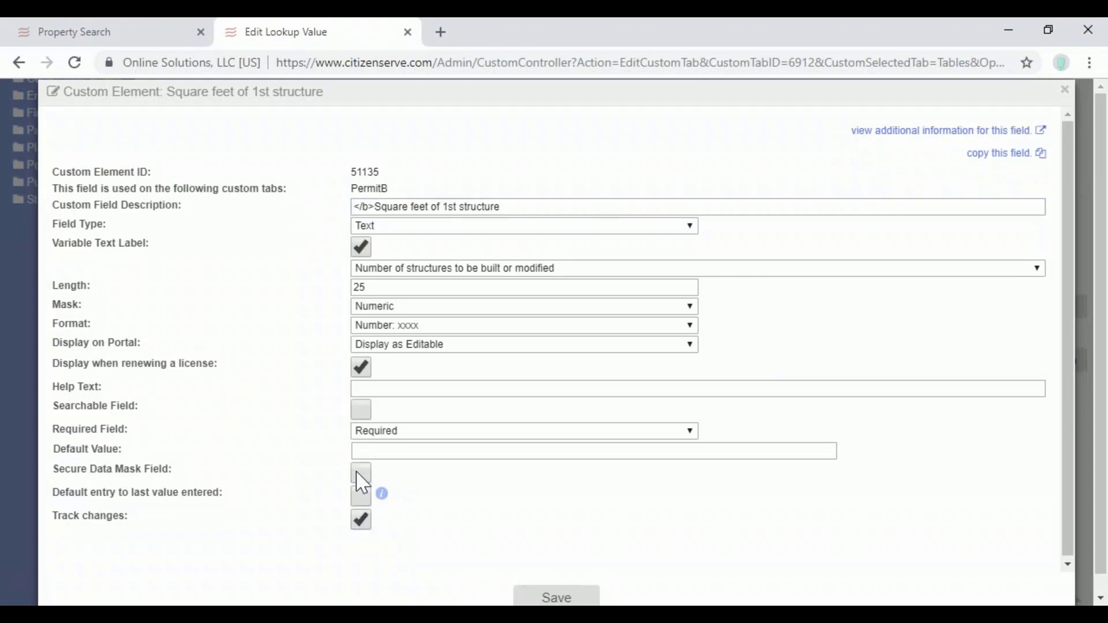
pyautogui.click(360, 410)
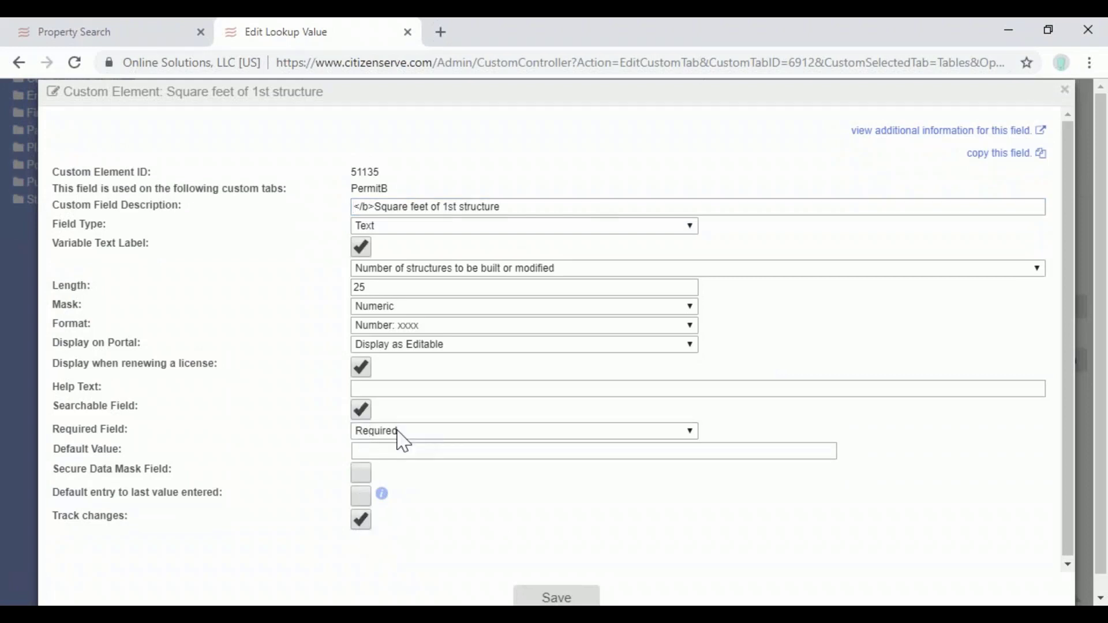
pyautogui.click(524, 593)
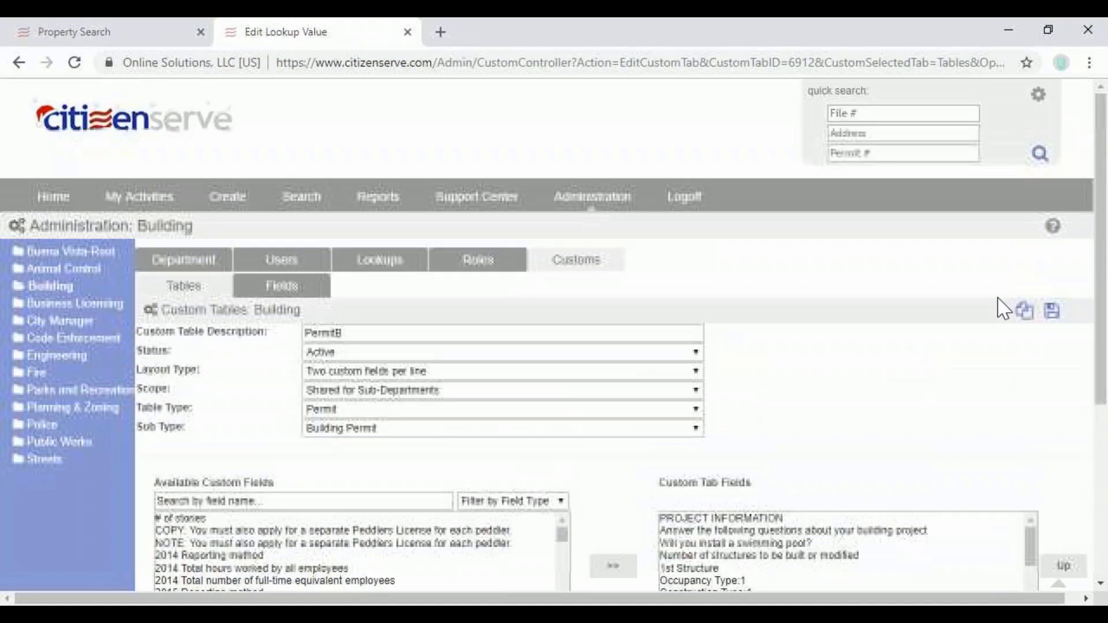
pyautogui.click(1050, 317)
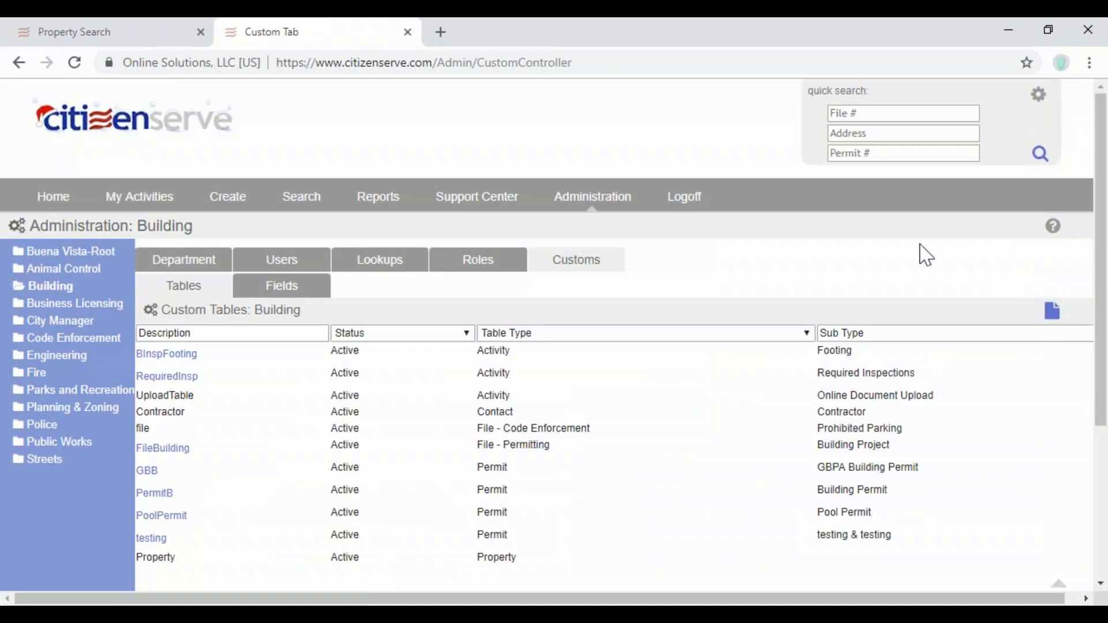
# - Glance at the quick search settings, then open the Search for a File form
pyautogui.click(1040, 96)
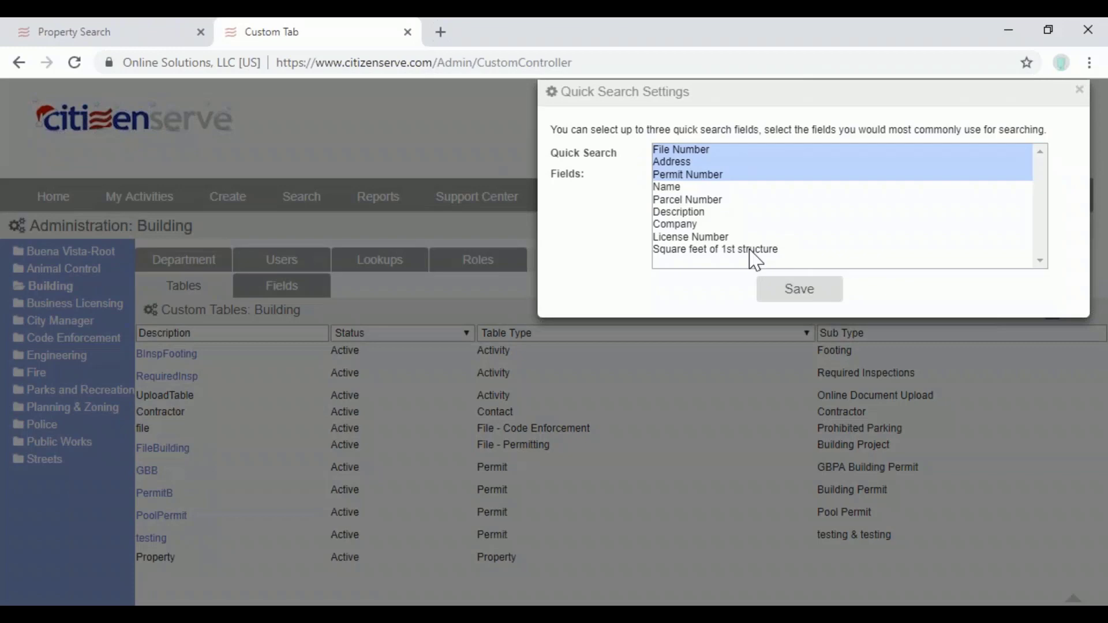
pyautogui.click(1078, 90)
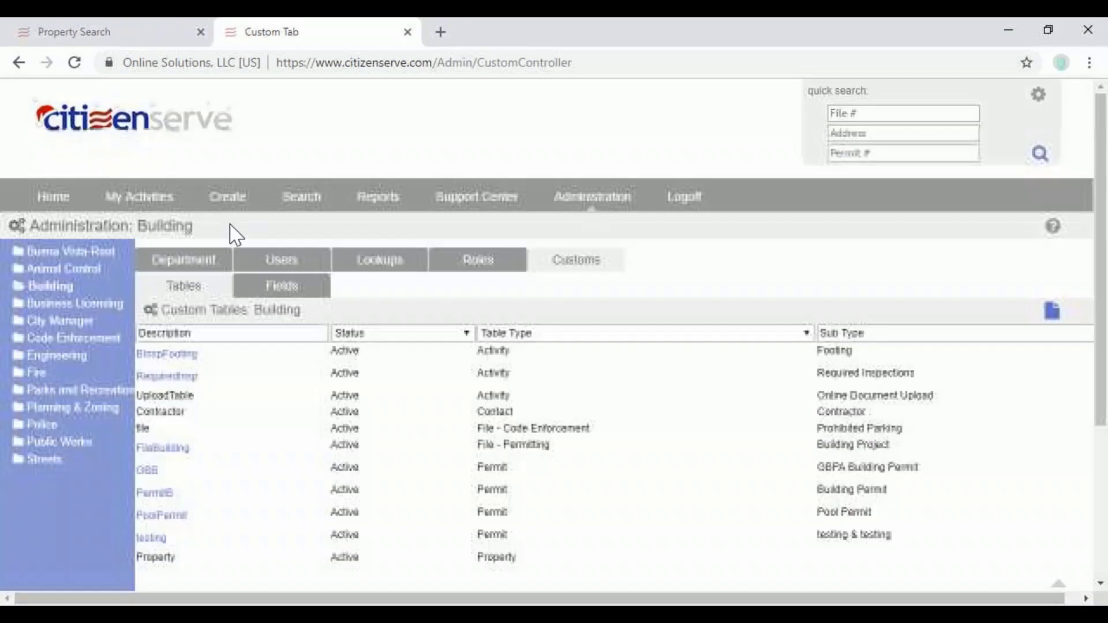
pyautogui.moveTo(302, 197)
pyautogui.click(272, 229)
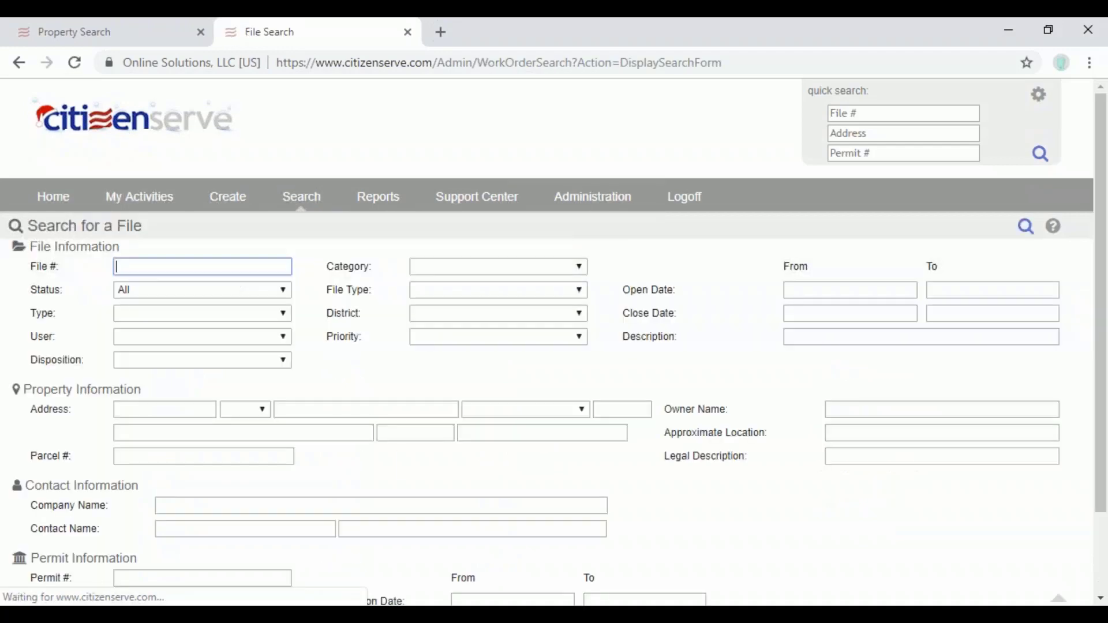
# - Locate the 'Square feet of 1st structure' box under Custom Search Options
pyautogui.scroll(-2, 395, 460)
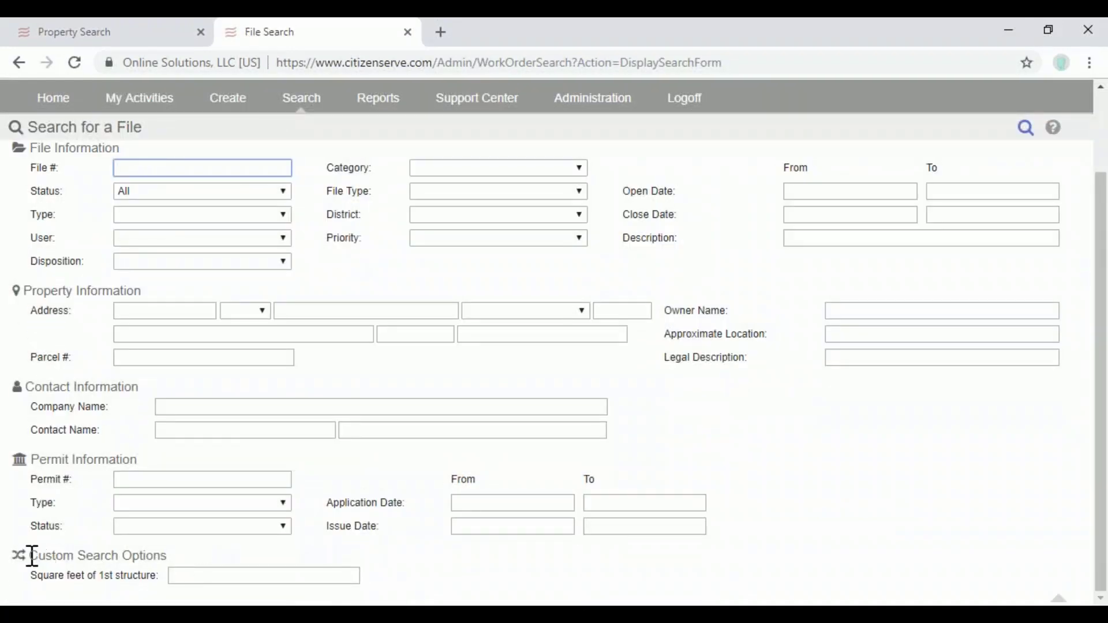
pyautogui.moveTo(32, 557); pyautogui.dragTo(180, 568)
pyautogui.click(189, 574)
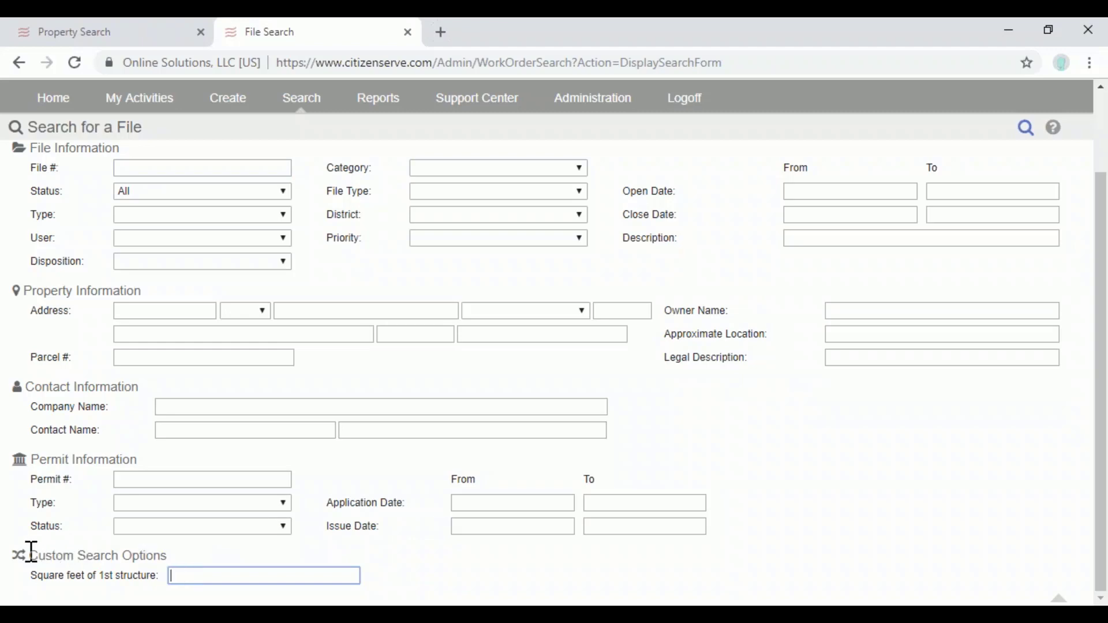
pyautogui.moveTo(34, 553); pyautogui.dragTo(182, 567)
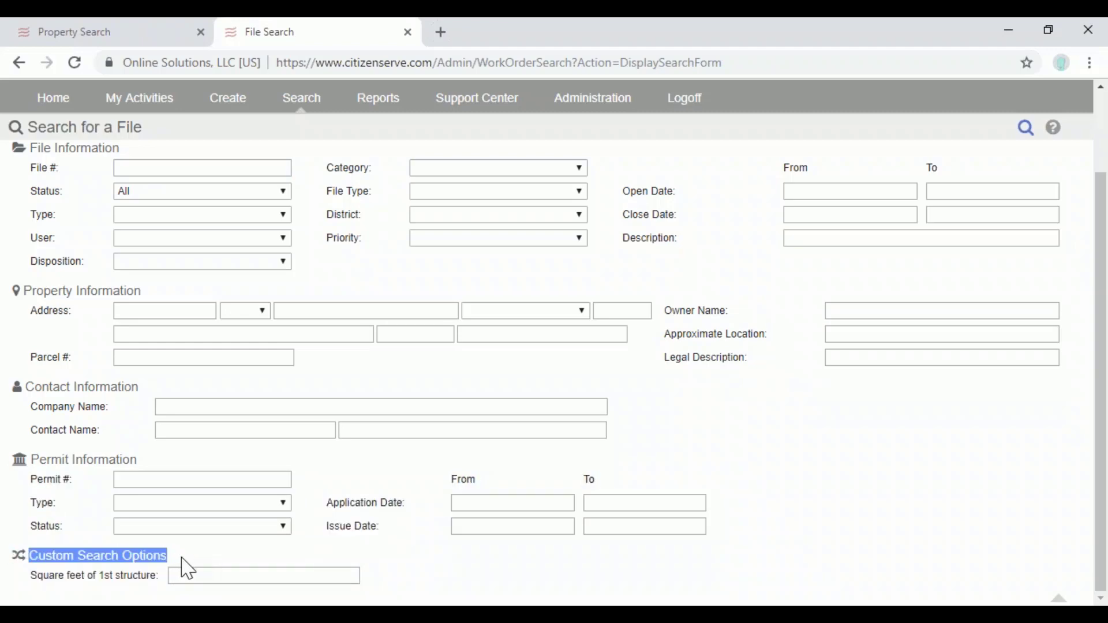
pyautogui.scroll(2, 184, 565)
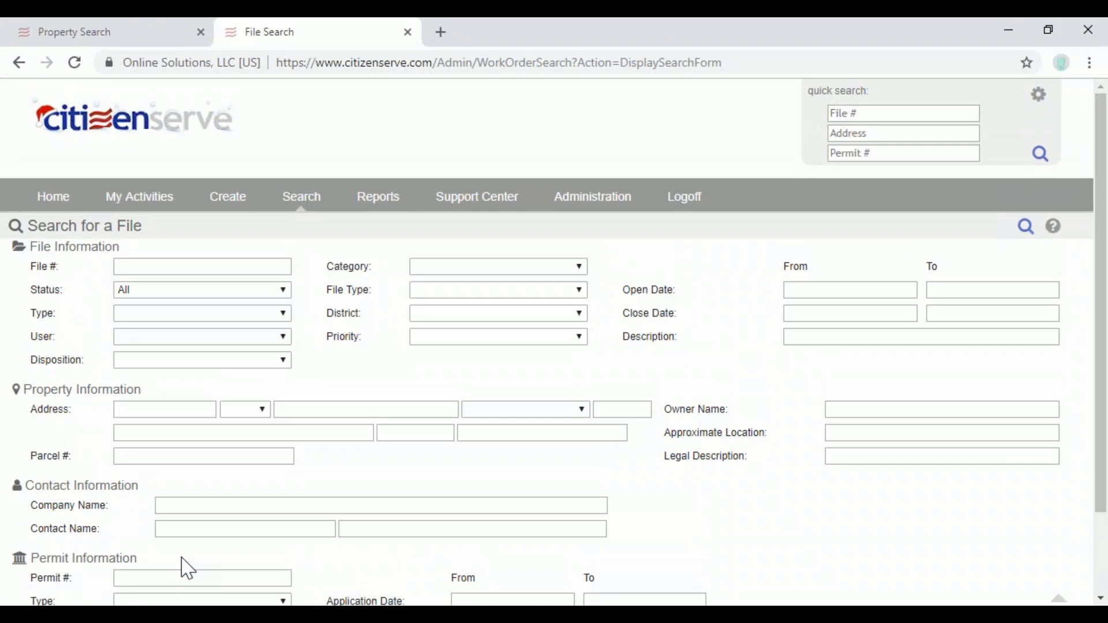